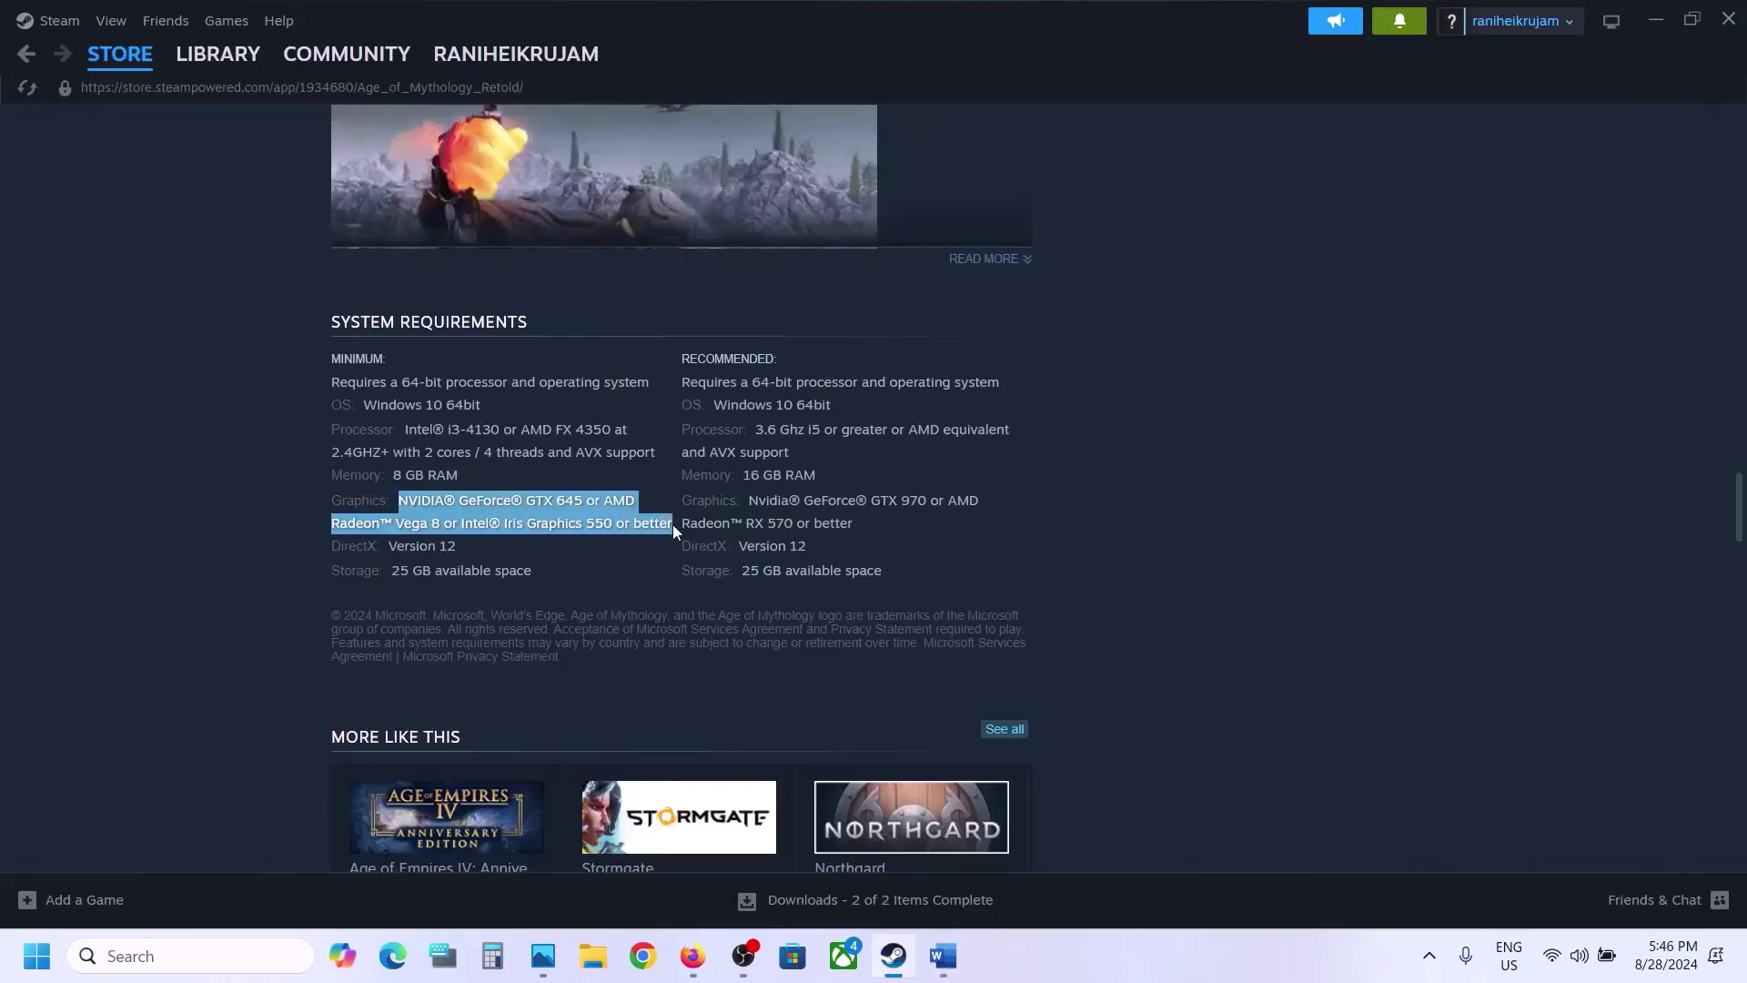
Highlight "Restart Steam" in Step 1 of the Word notes, then switch to Steam and open the game library.
{"action": "left_click", "coordinate": [940, 954]}
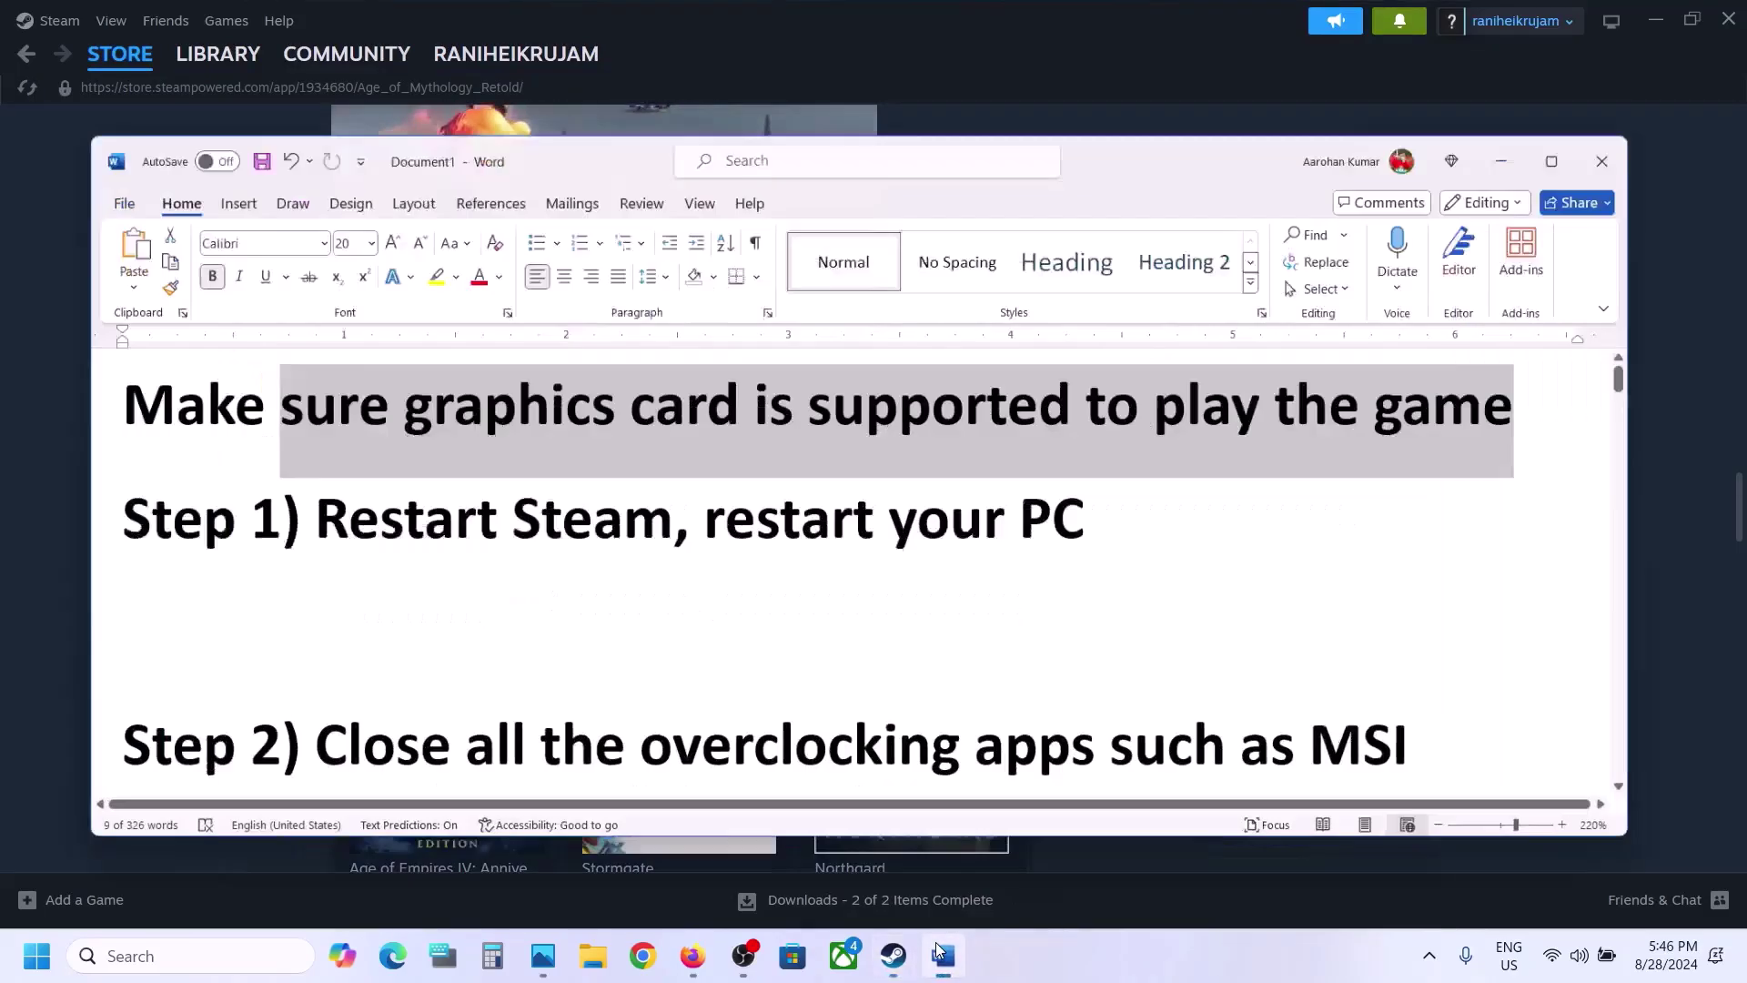
{"action": "left_click_drag", "start_coordinate": [282, 484], "coordinate": [650, 494]}
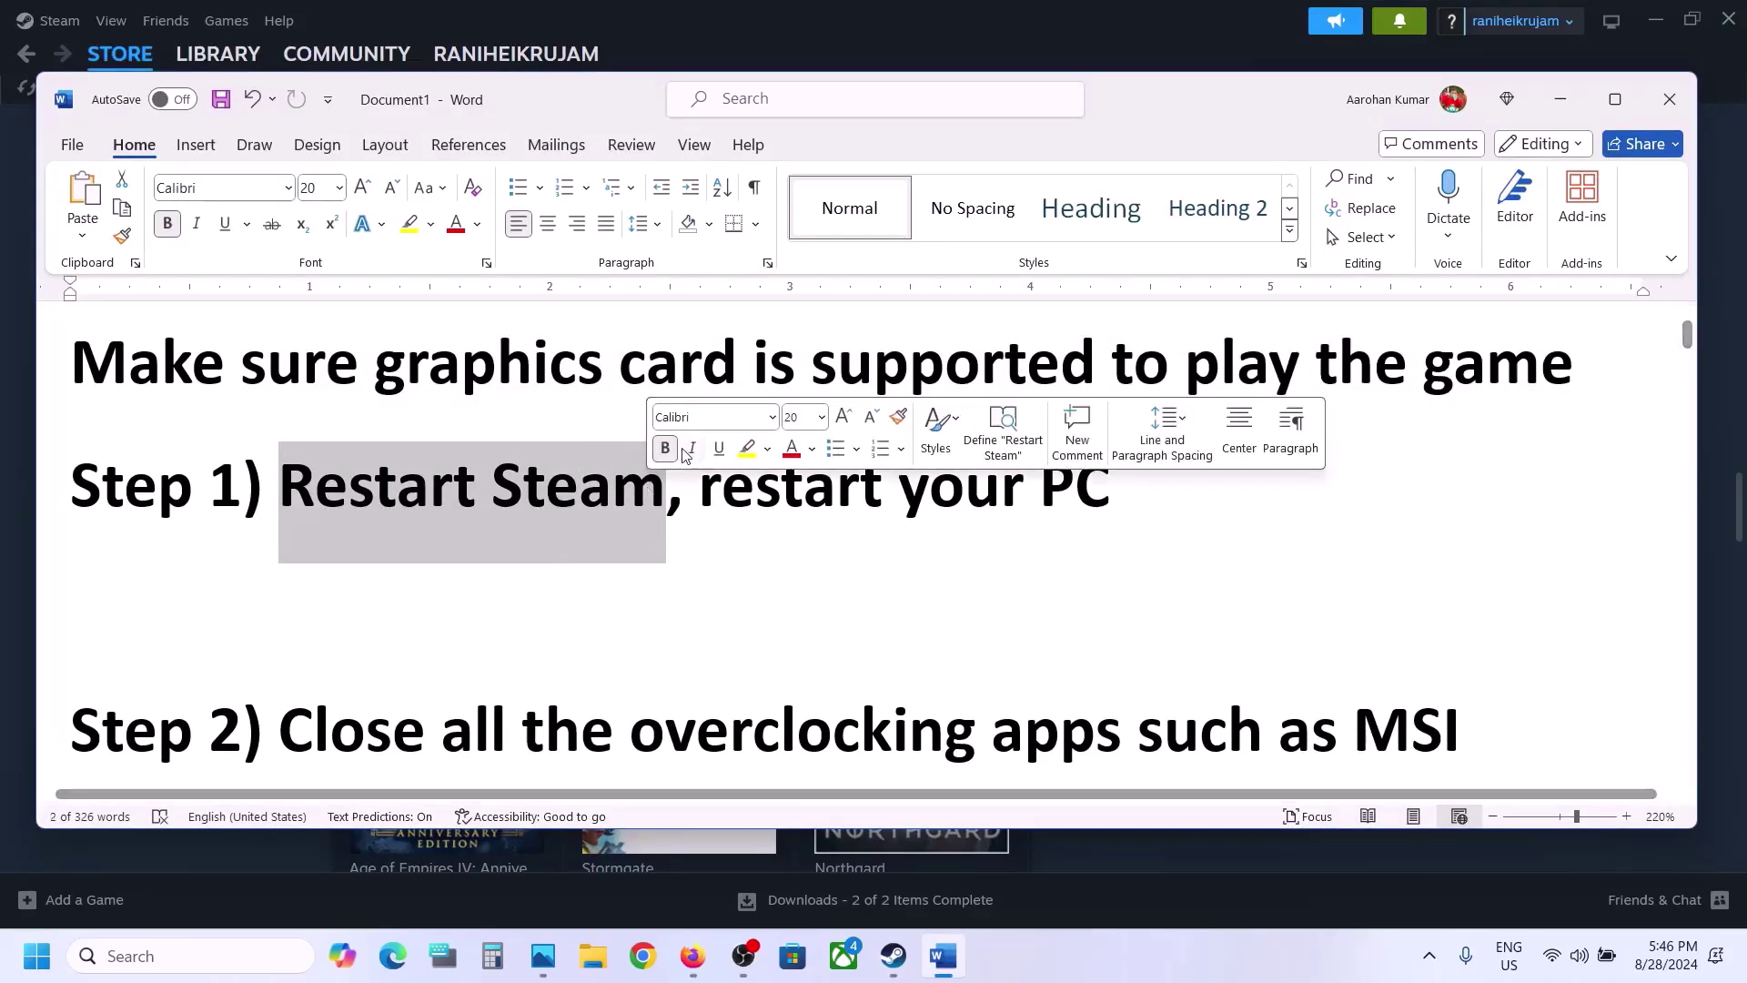
{"action": "left_click", "coordinate": [538, 22]}
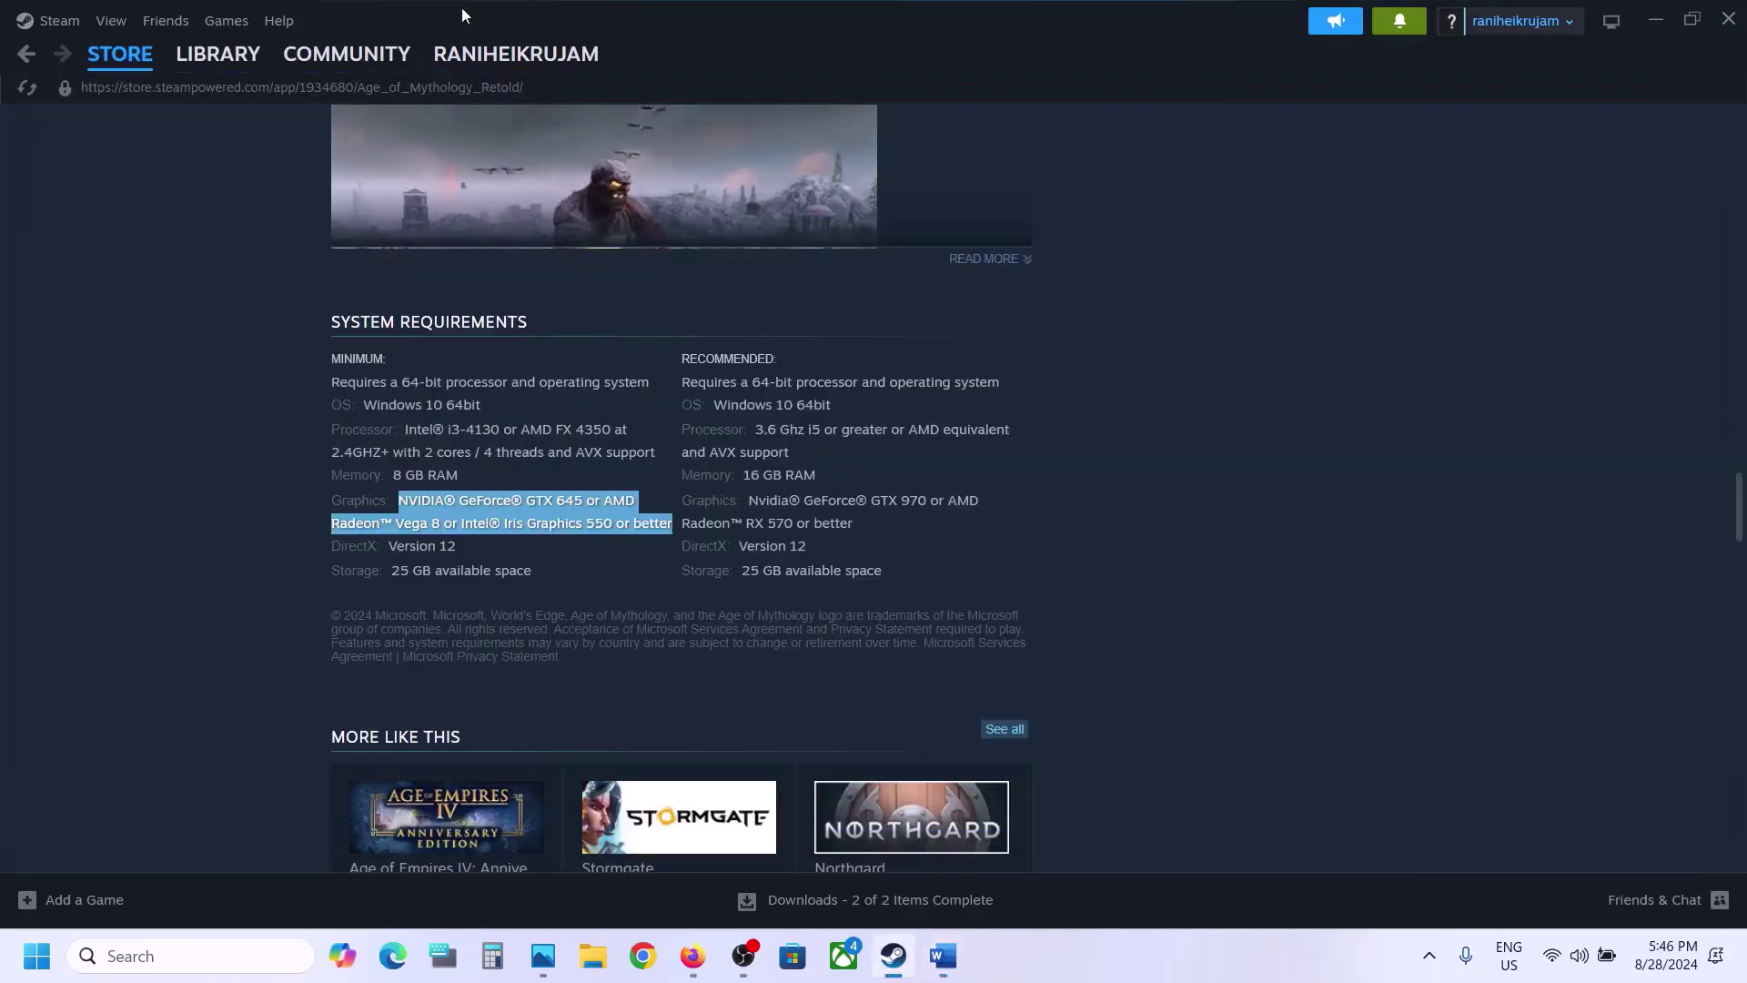
{"action": "left_click", "coordinate": [52, 20]}
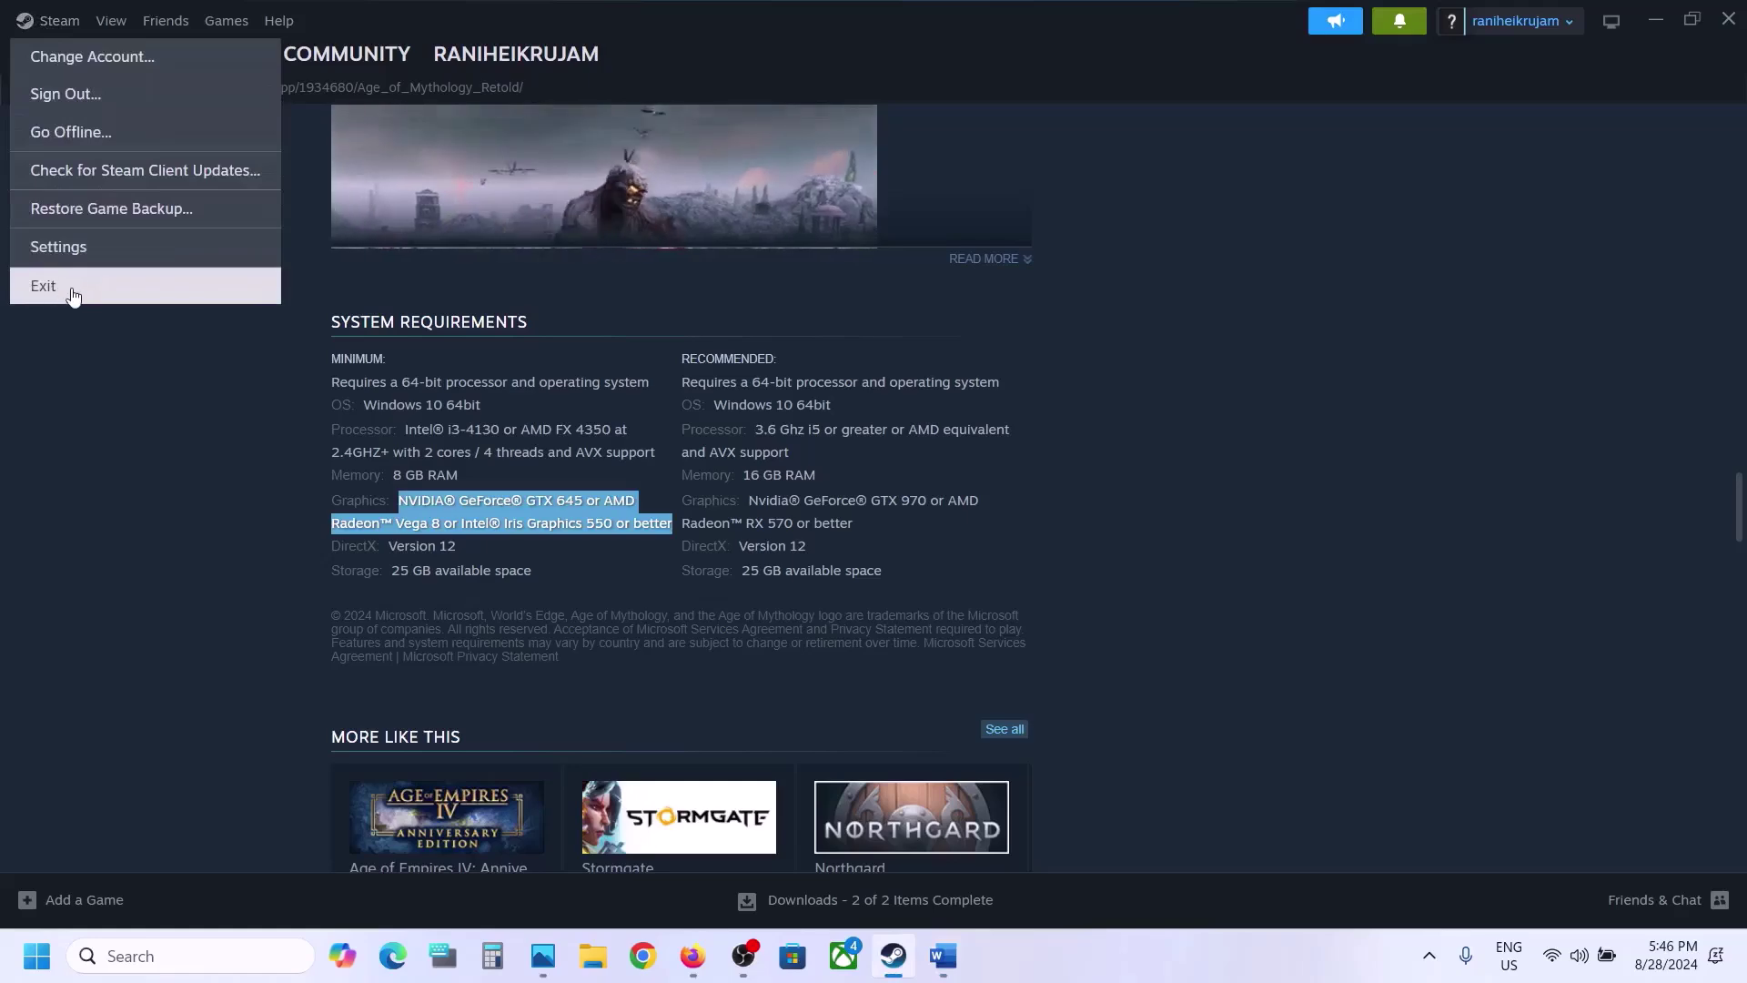
{"action": "left_click", "coordinate": [297, 293]}
{"action": "left_click", "coordinate": [197, 56]}
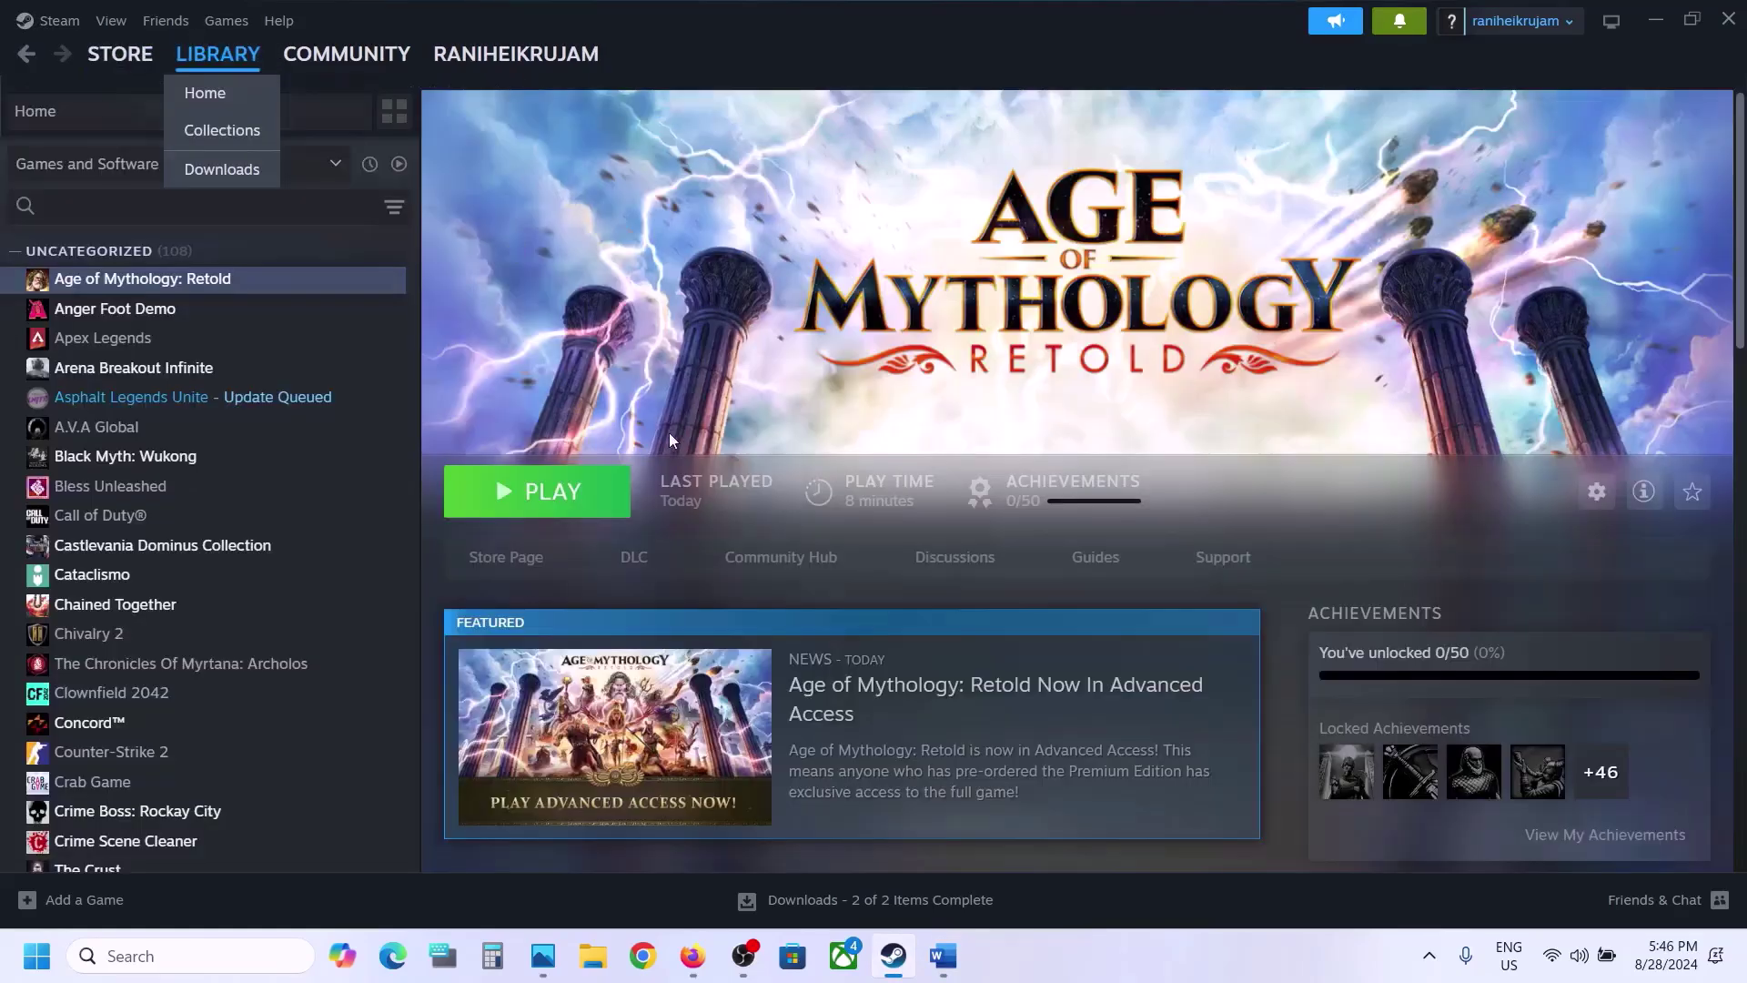
Switch to Word, highlight "restart your PC" in Step 1, and look at the Windows power options without choosing one.
{"action": "left_click", "coordinate": [944, 956]}
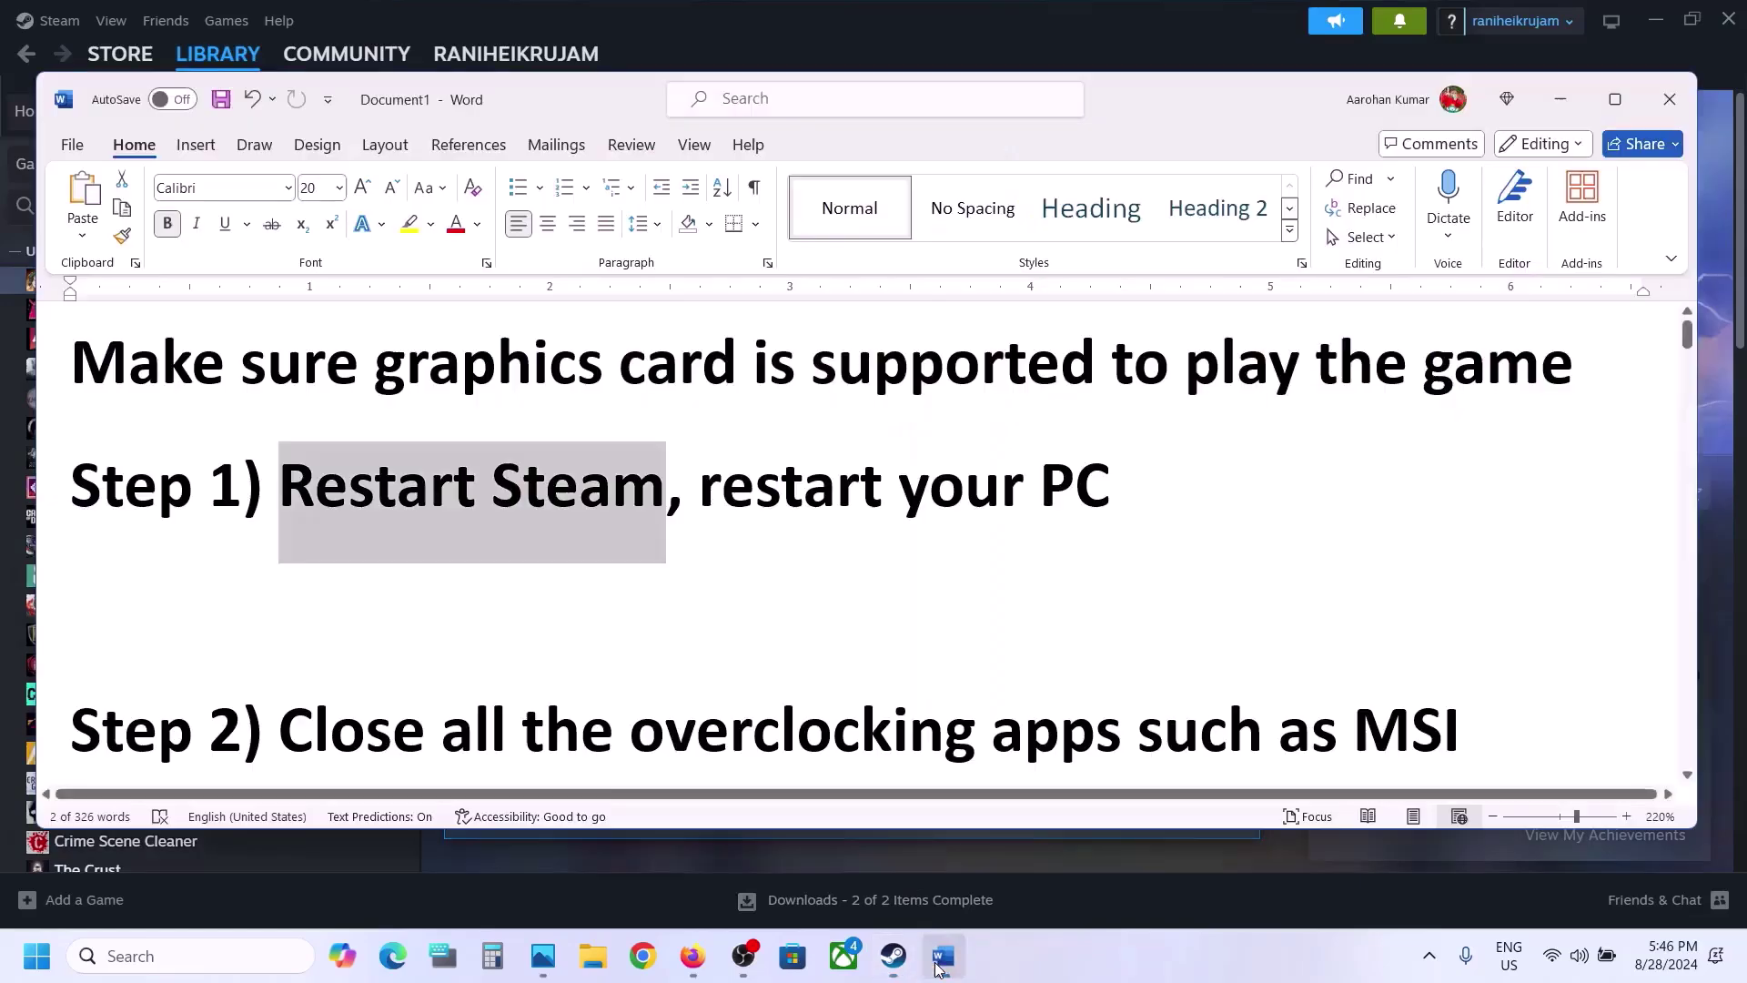
{"action": "left_click_drag", "start_coordinate": [702, 496], "coordinate": [1120, 499]}
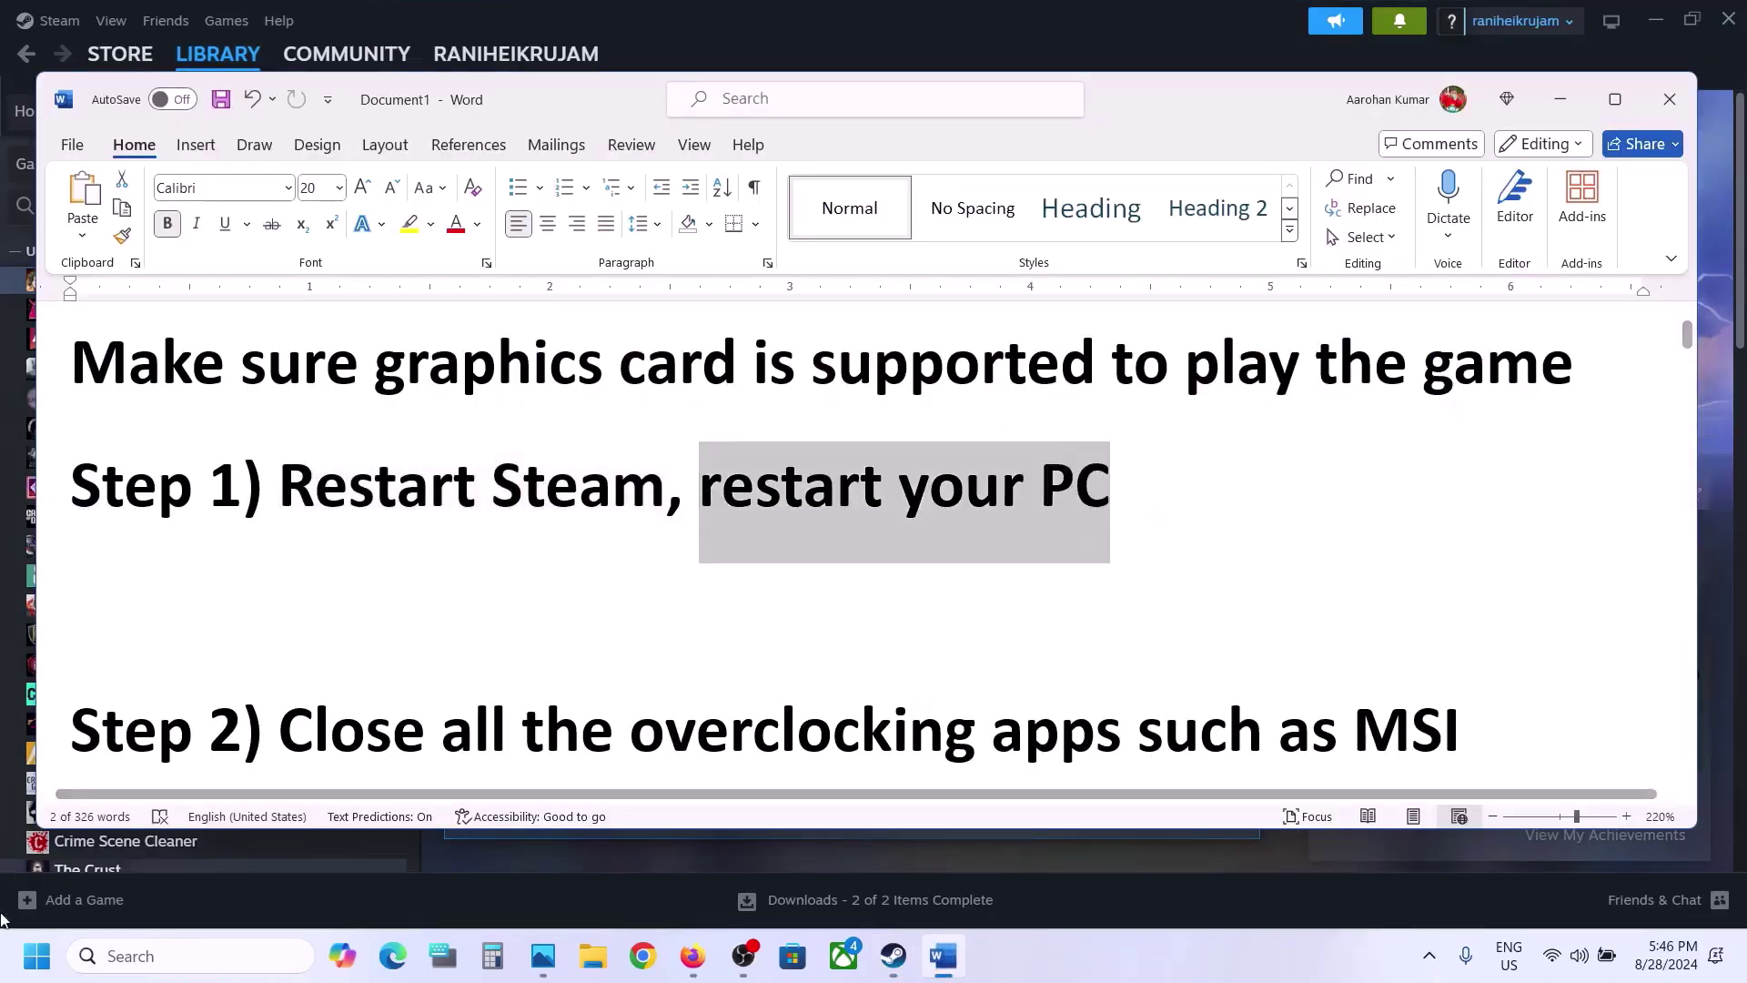
{"action": "left_click", "coordinate": [36, 955]}
{"action": "left_click", "coordinate": [662, 877]}
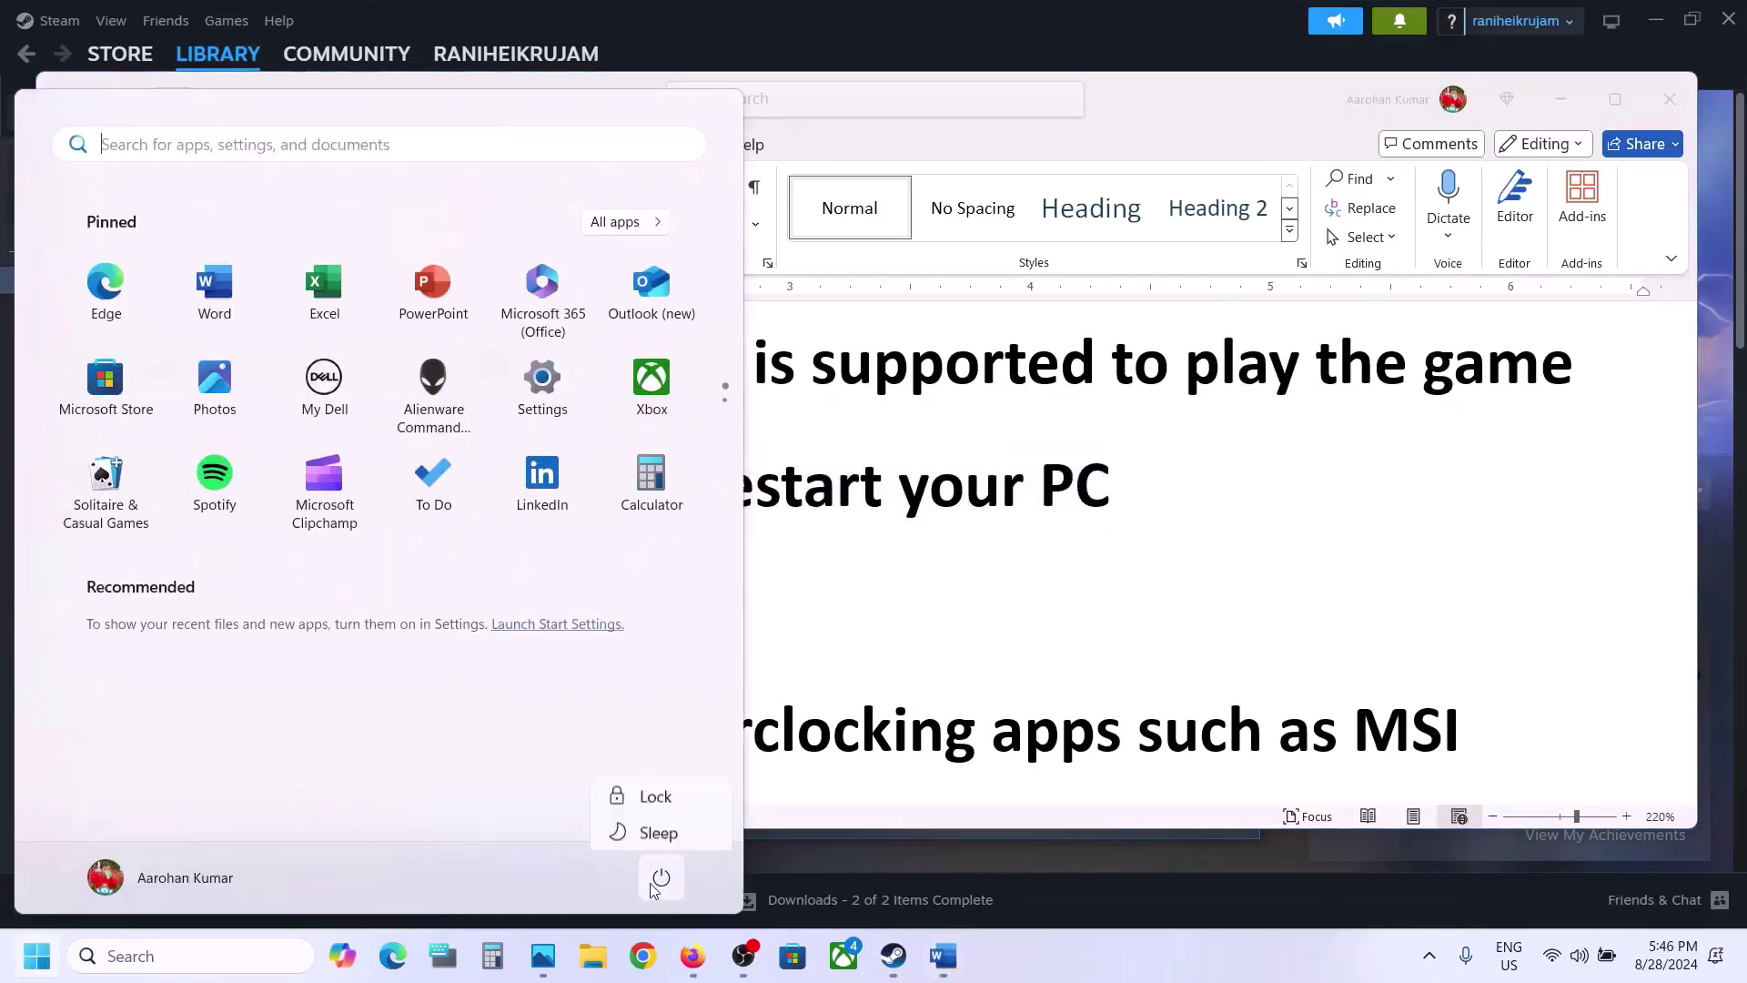
{"action": "key", "text": "Escape"}
{"action": "key", "text": "Escape"}
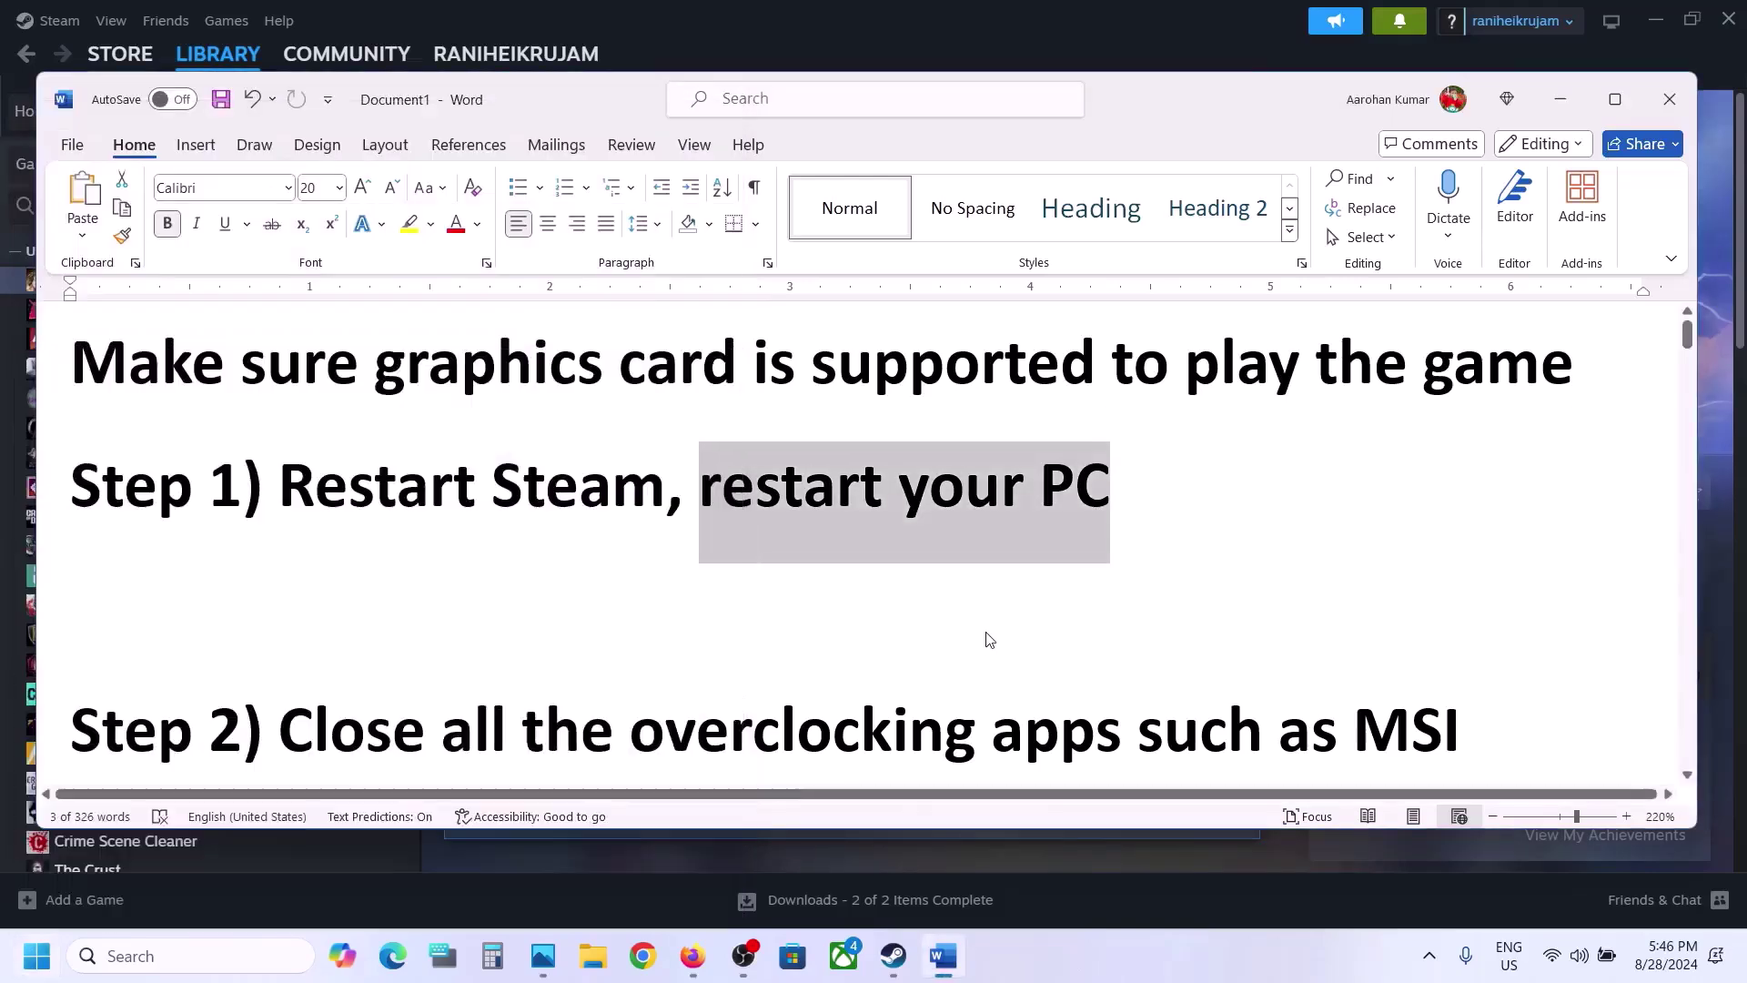
Highlight the overclocking app names in Step 2 of the notes and check the hidden system tray apps.
{"action": "scroll", "coordinate": [987, 632], "scroll_direction": "down", "scroll_amount": 3}
{"action": "scroll", "coordinate": [988, 632], "scroll_direction": "down", "scroll_amount": 2}
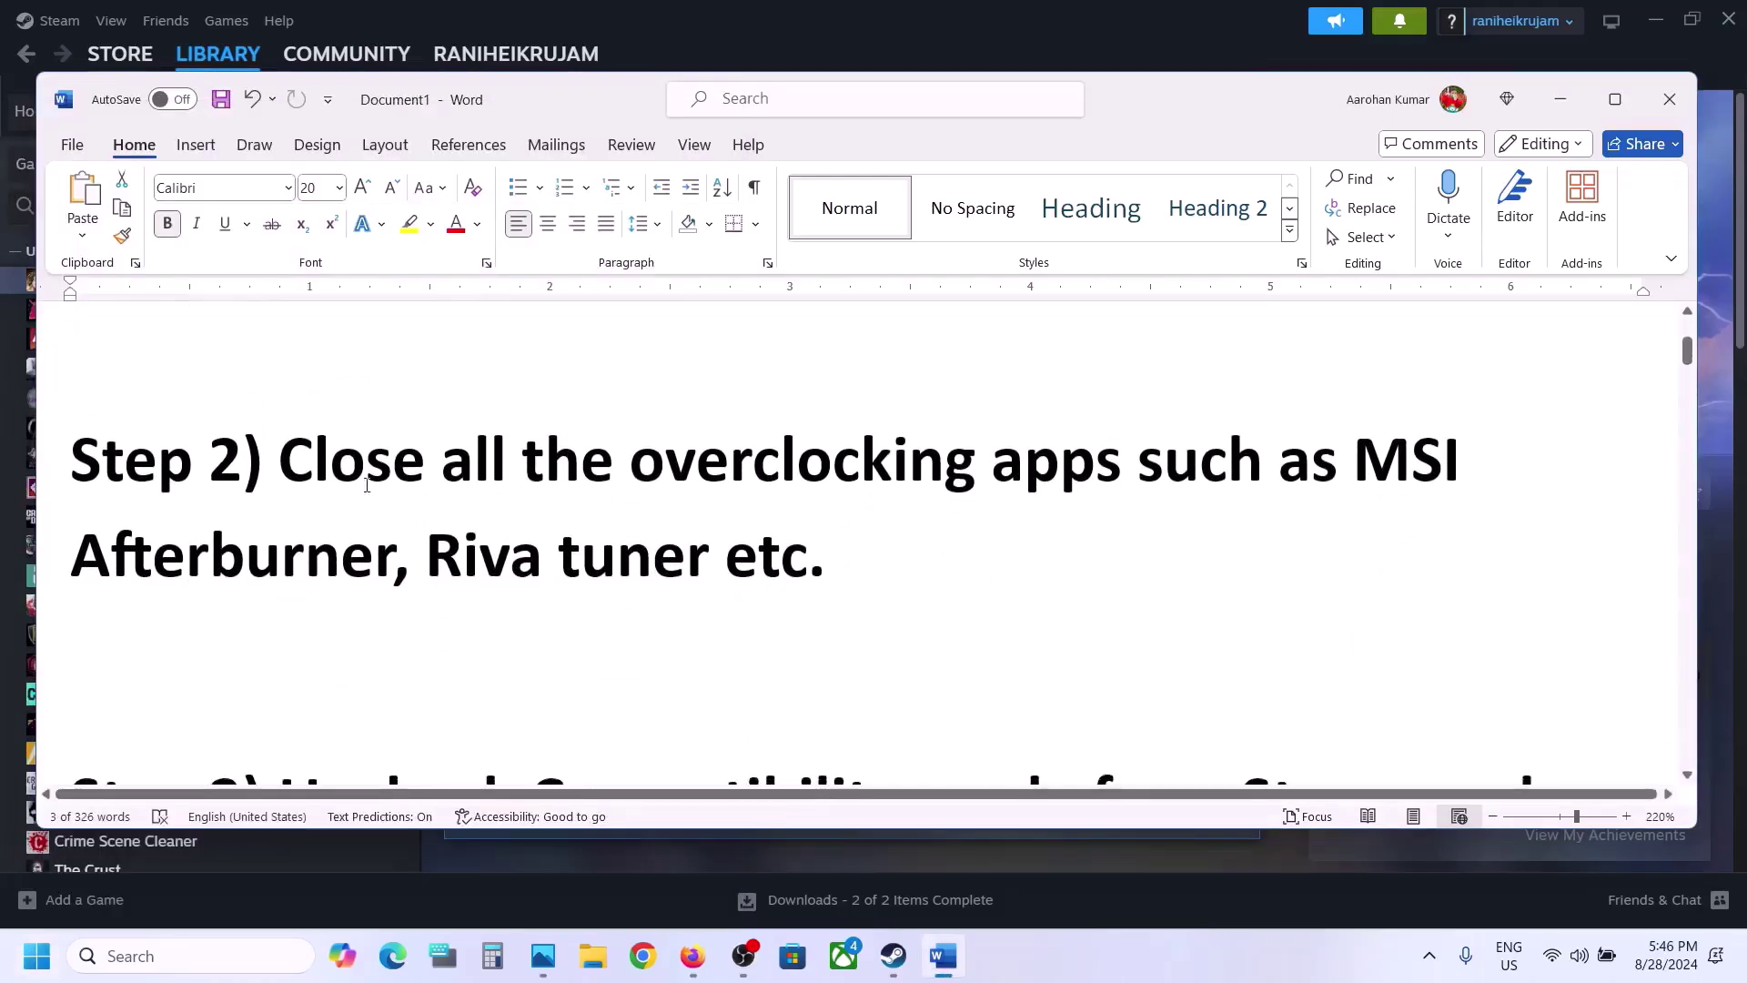
{"action": "left_click_drag", "start_coordinate": [283, 461], "coordinate": [695, 557]}
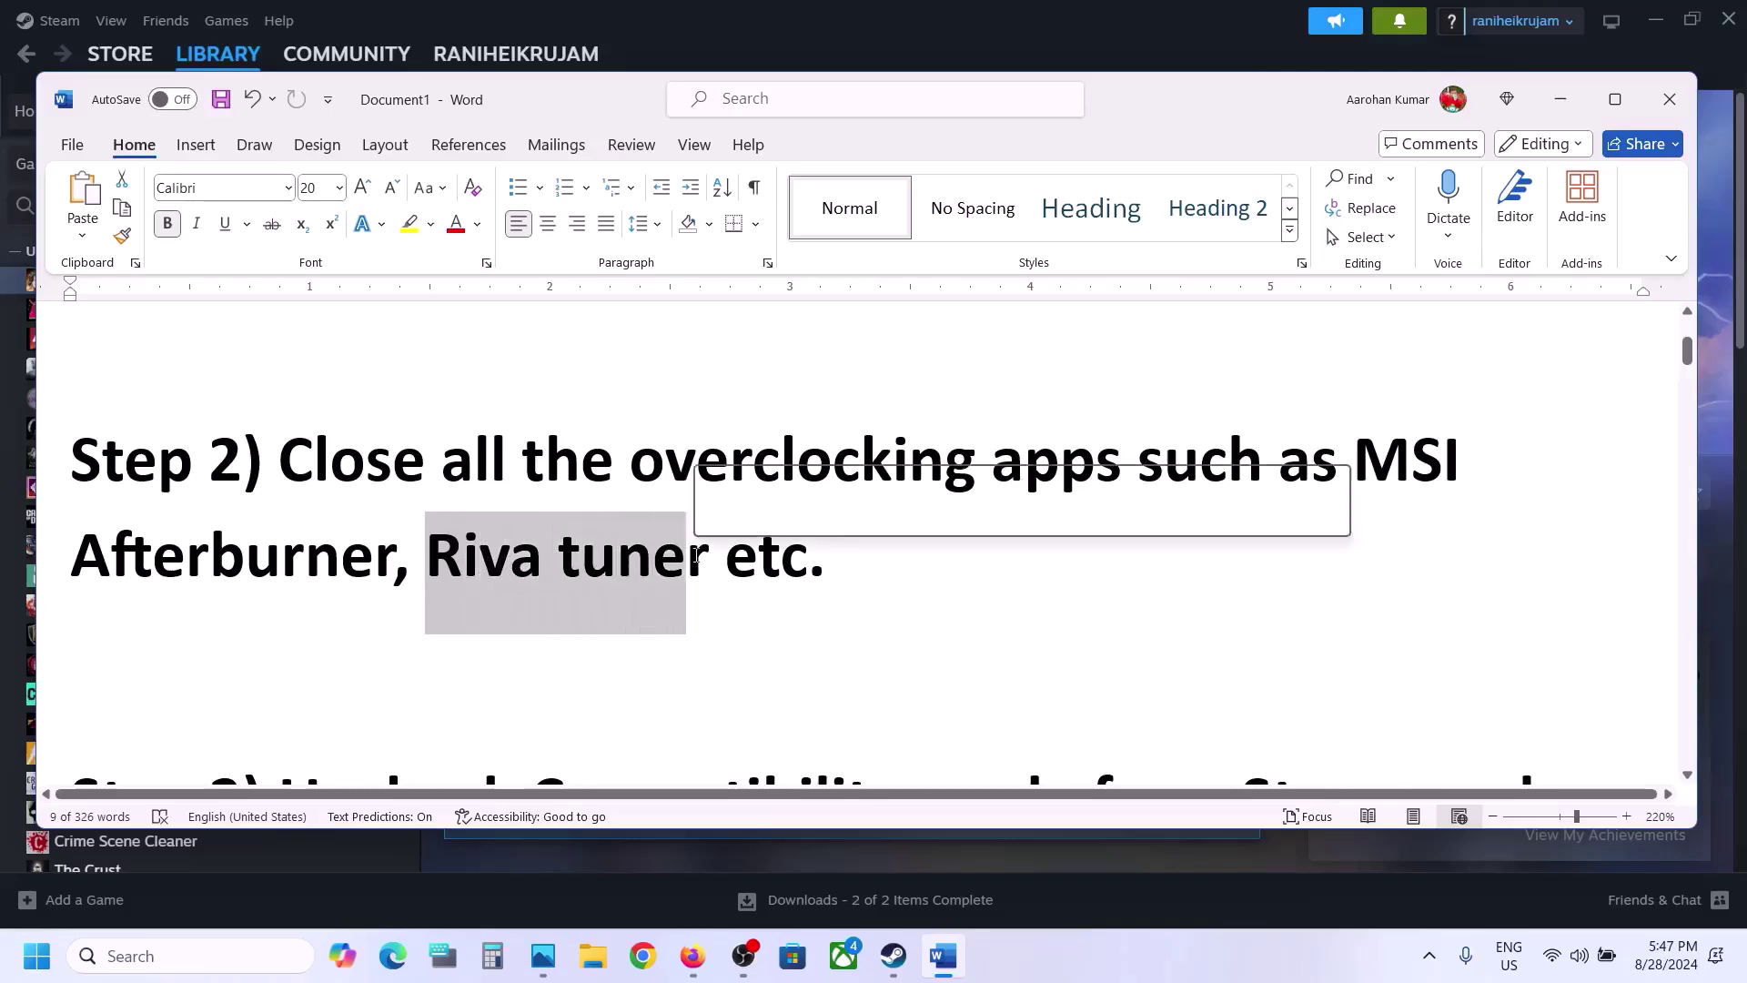
{"action": "left_click", "coordinate": [1428, 956]}
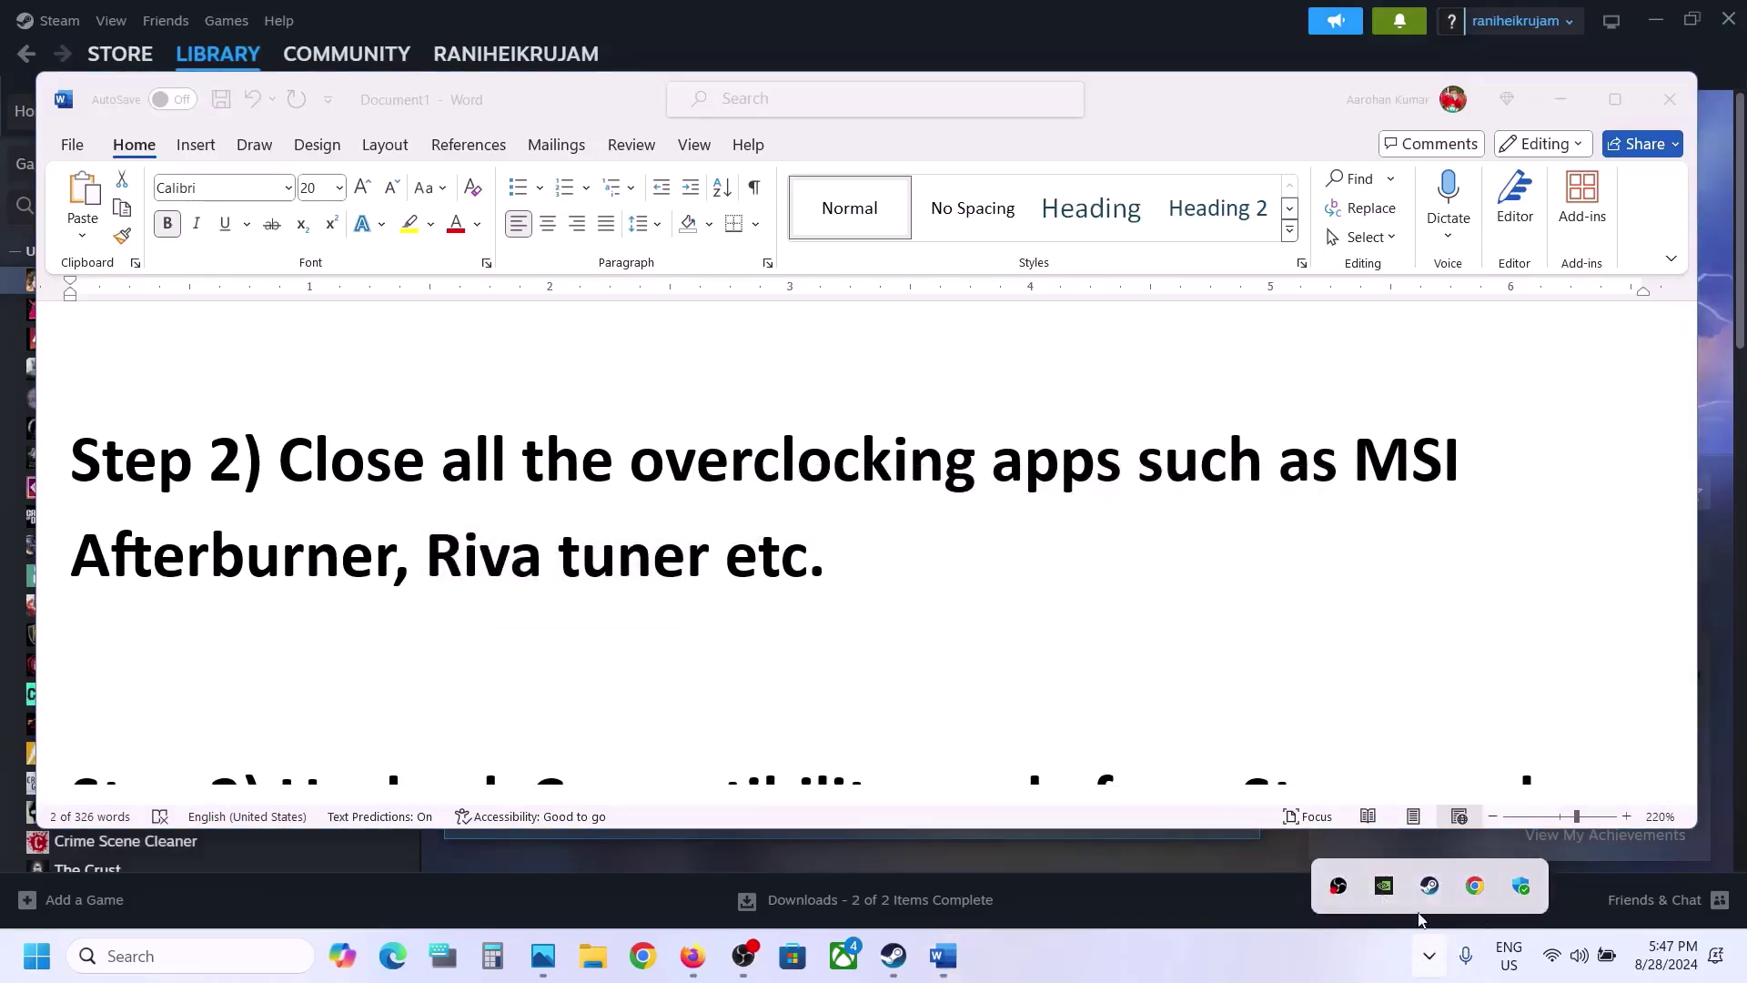
{"action": "left_click", "coordinate": [1341, 970]}
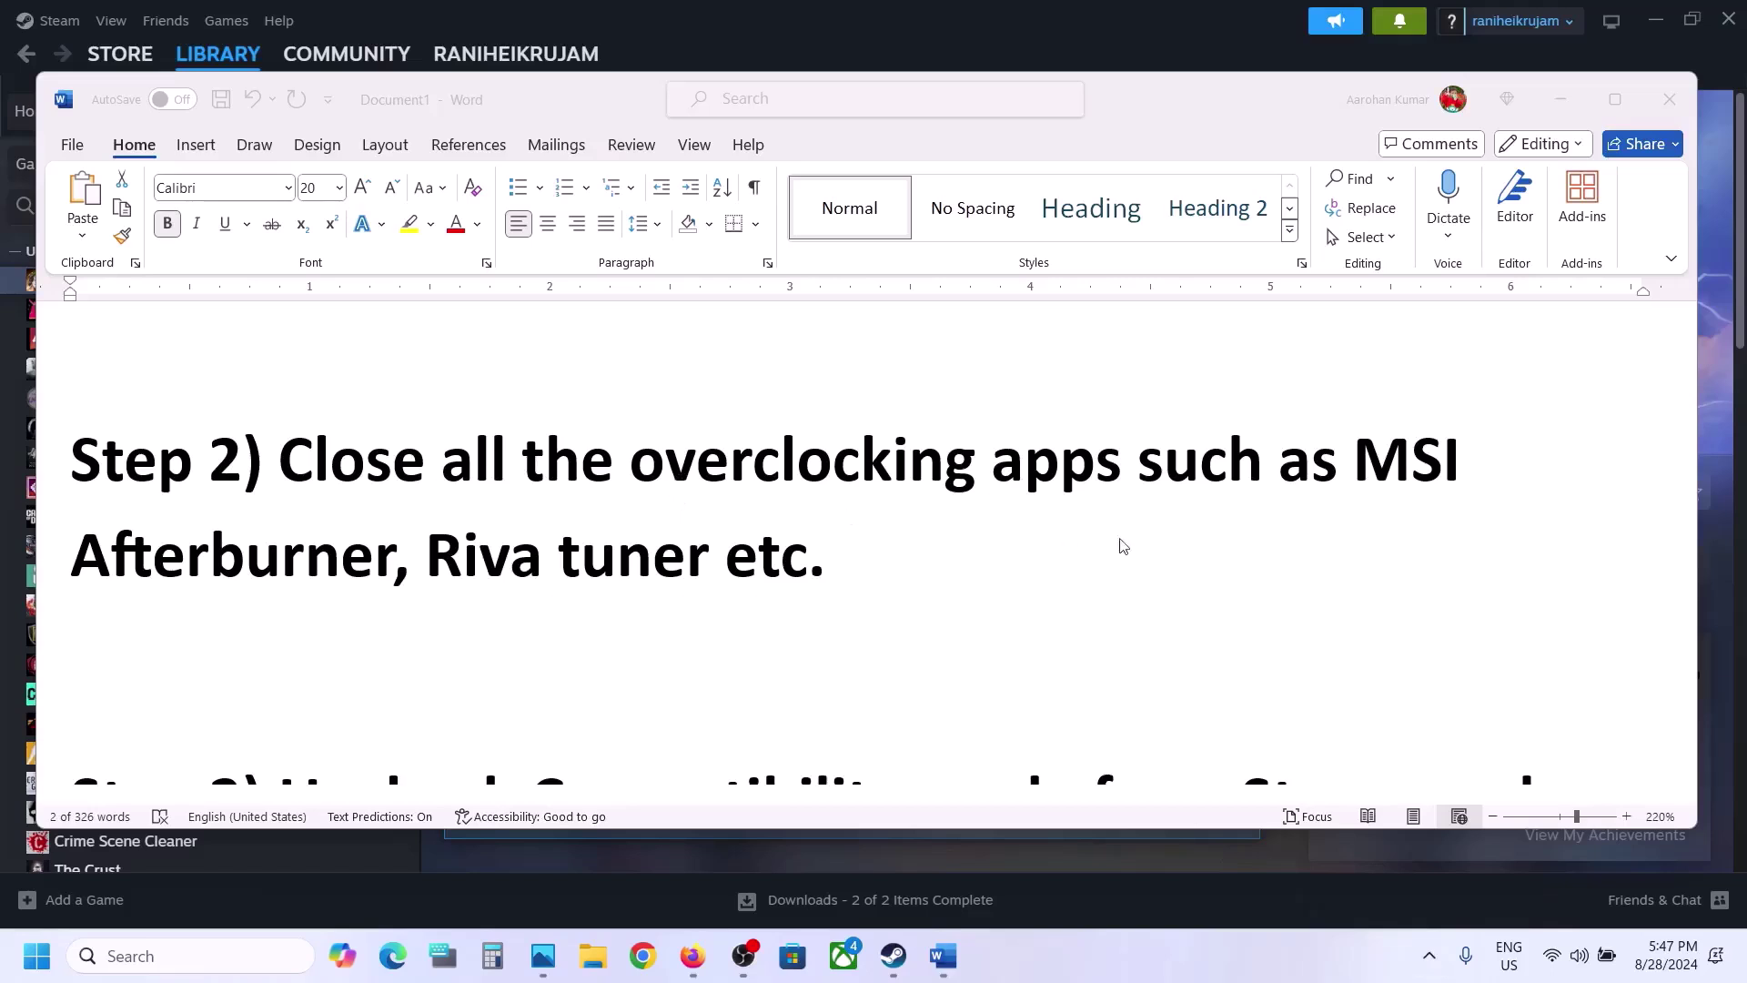
Read Step 3 about unchecking compatibility mode, then switch to Steam and look at its Exit option.
{"action": "scroll", "coordinate": [748, 575], "scroll_direction": "down", "scroll_amount": 3}
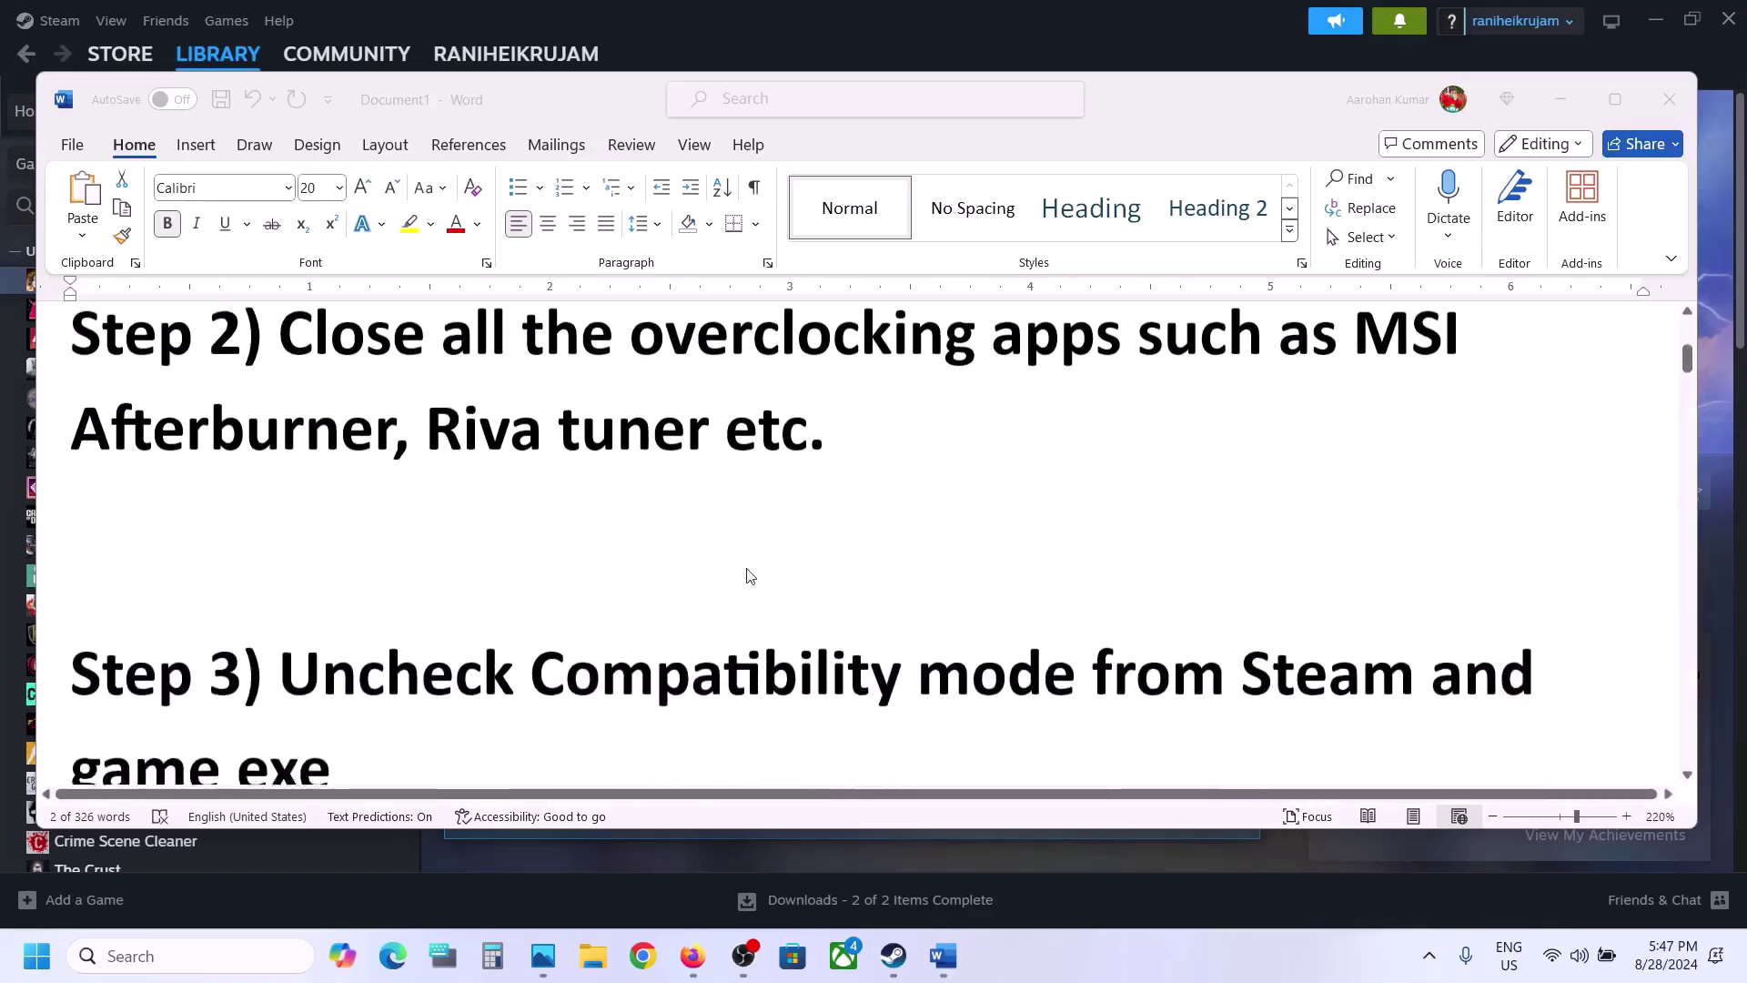
{"action": "left_click", "coordinate": [373, 559]}
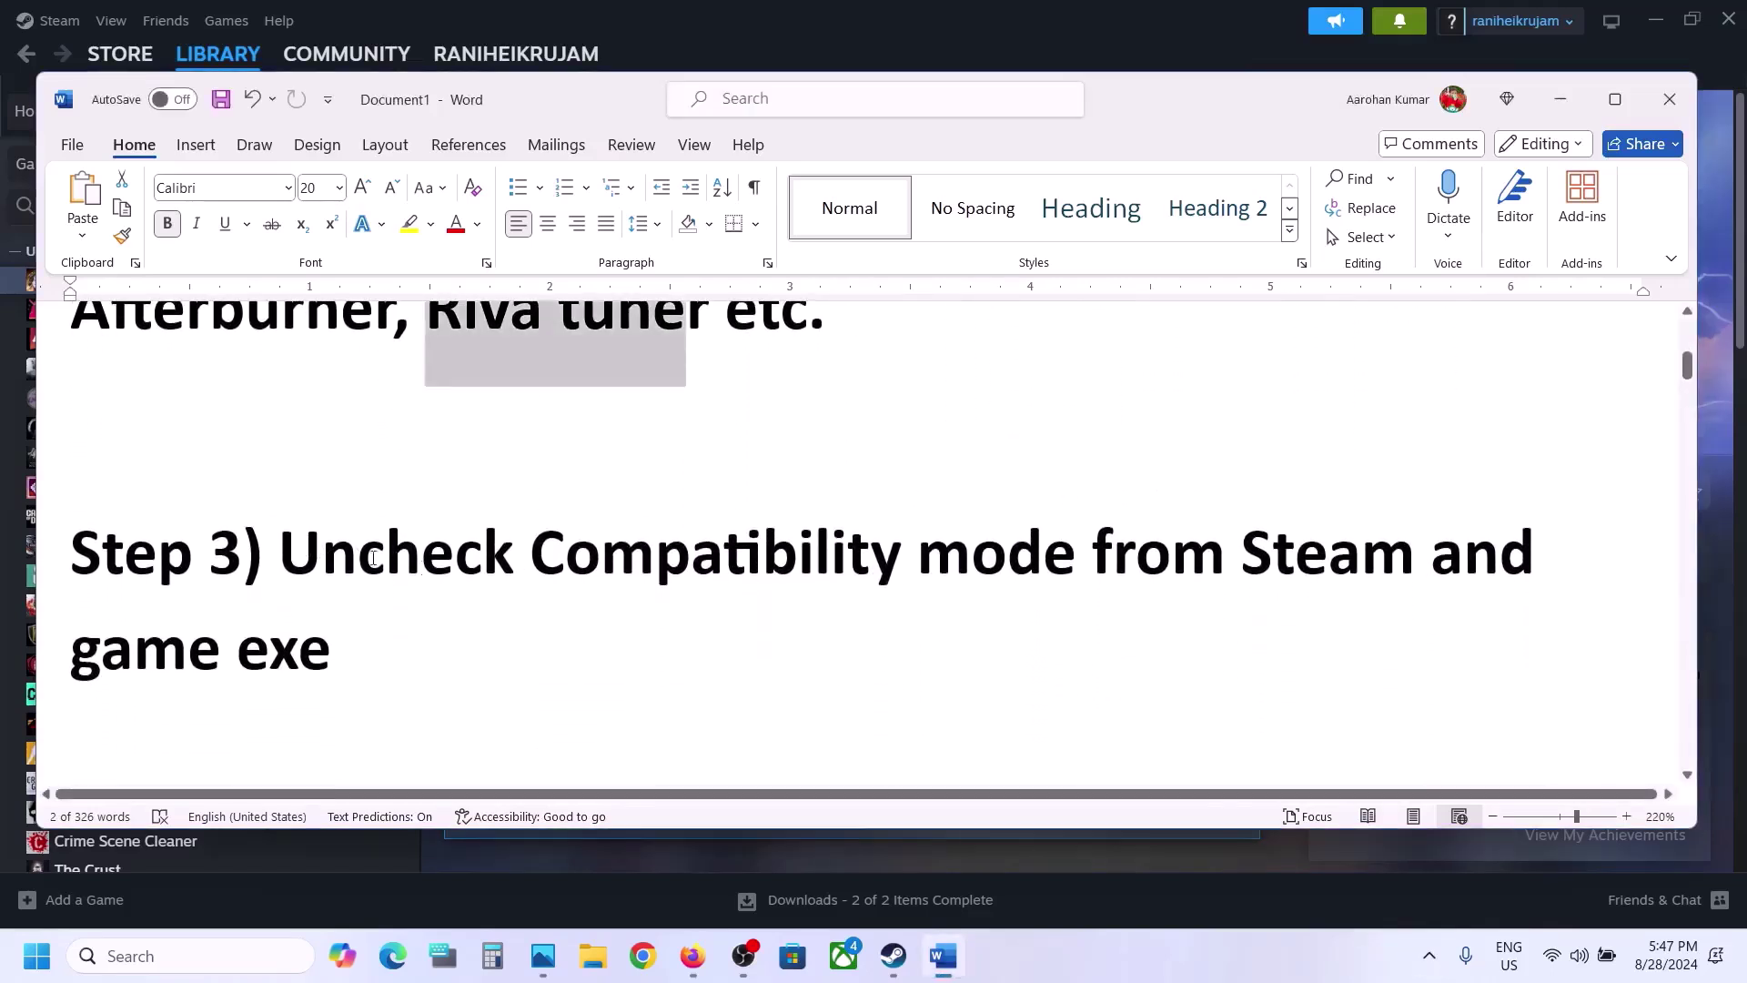
{"action": "left_click", "coordinate": [855, 36]}
{"action": "left_click", "coordinate": [57, 22]}
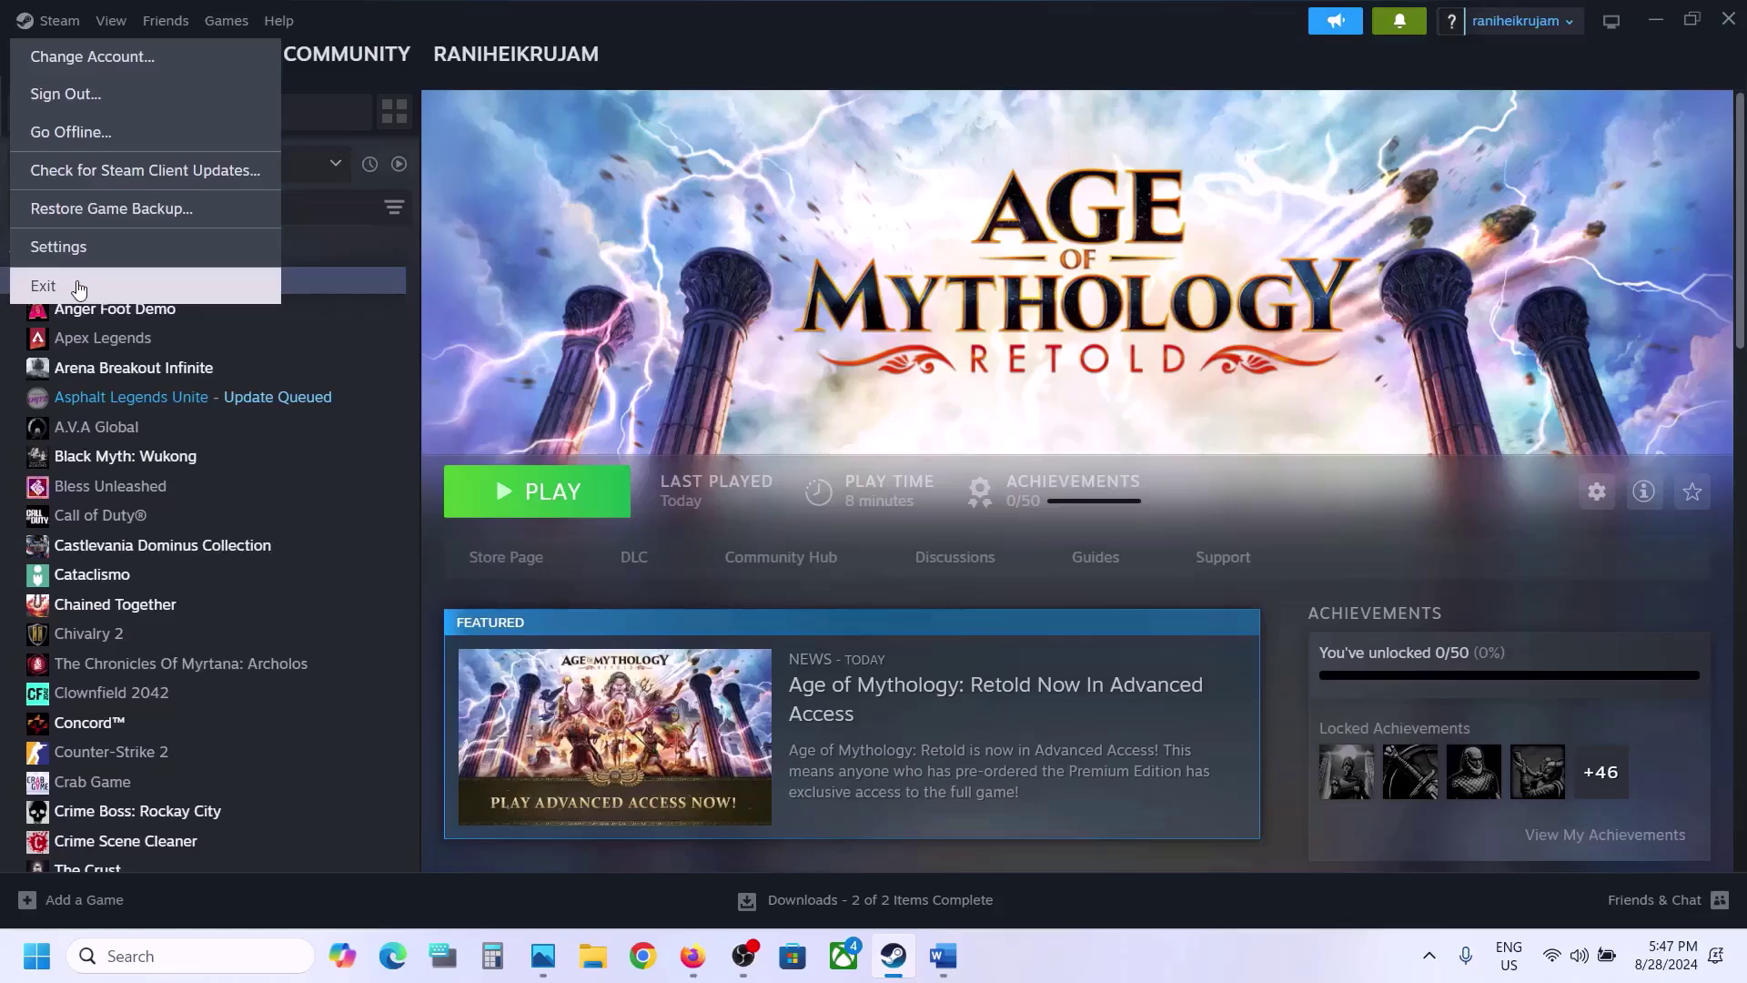
Search Windows for steam and follow its shortcut to the installation folder containing the steam application.
{"action": "left_click", "coordinate": [171, 954]}
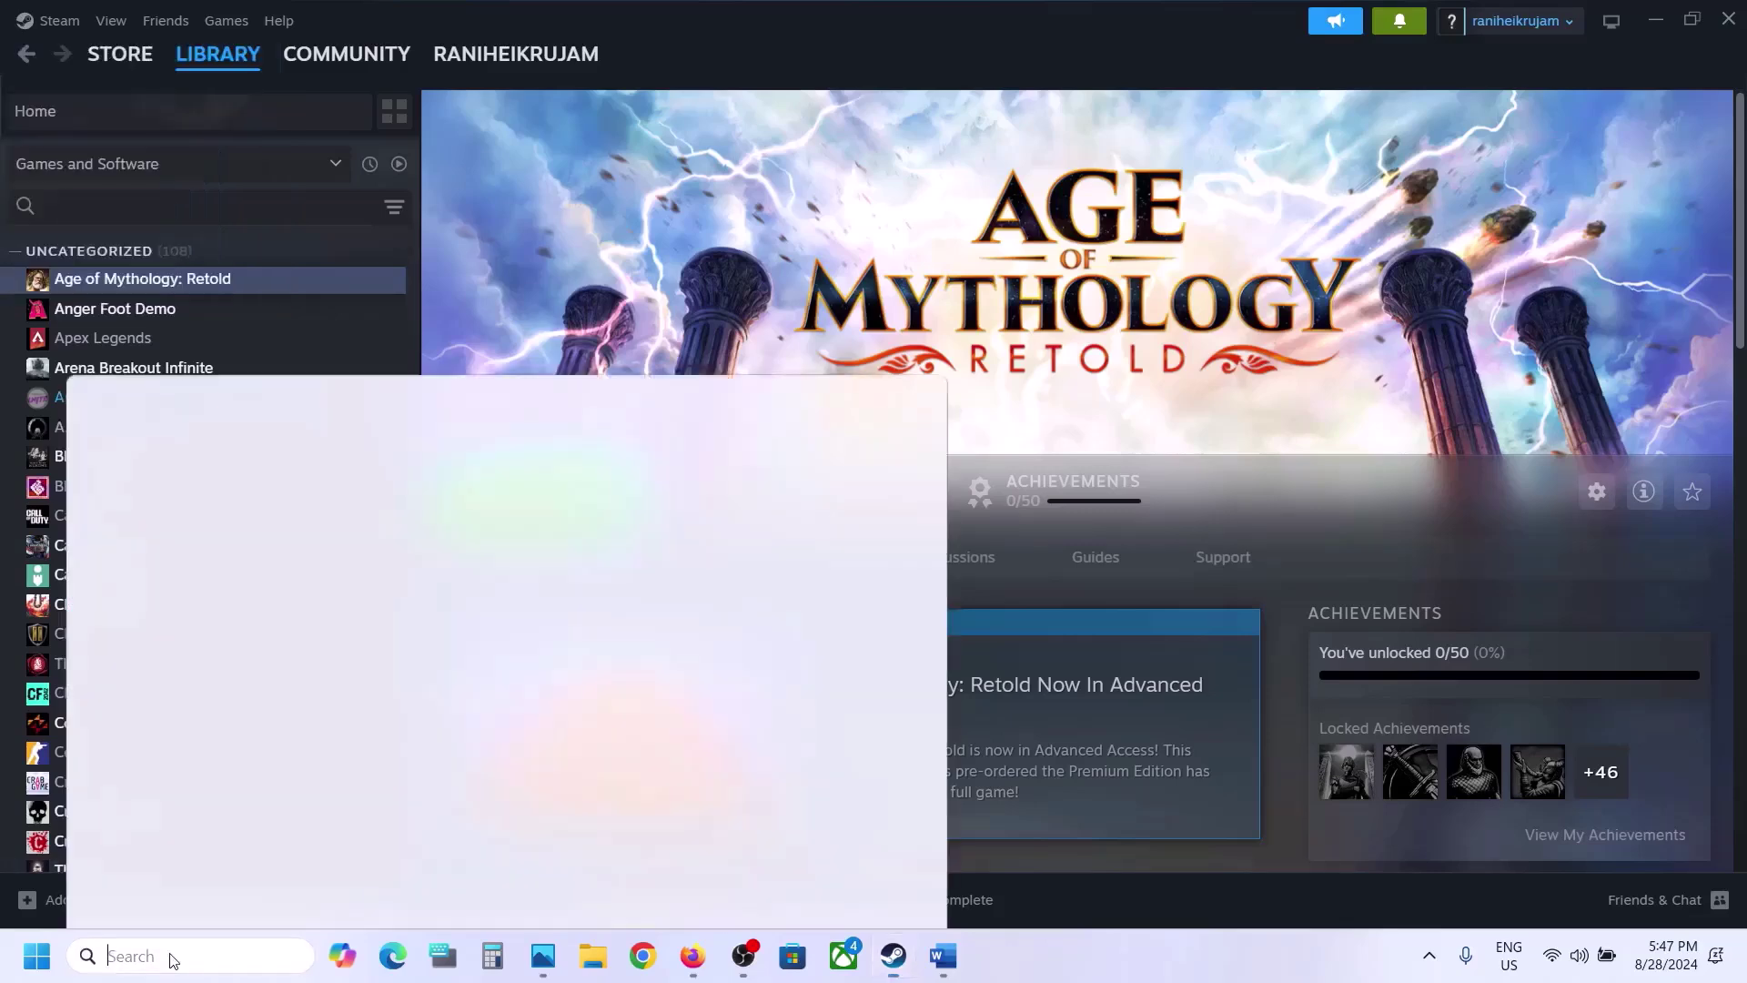
{"action": "type", "text": "steam"}
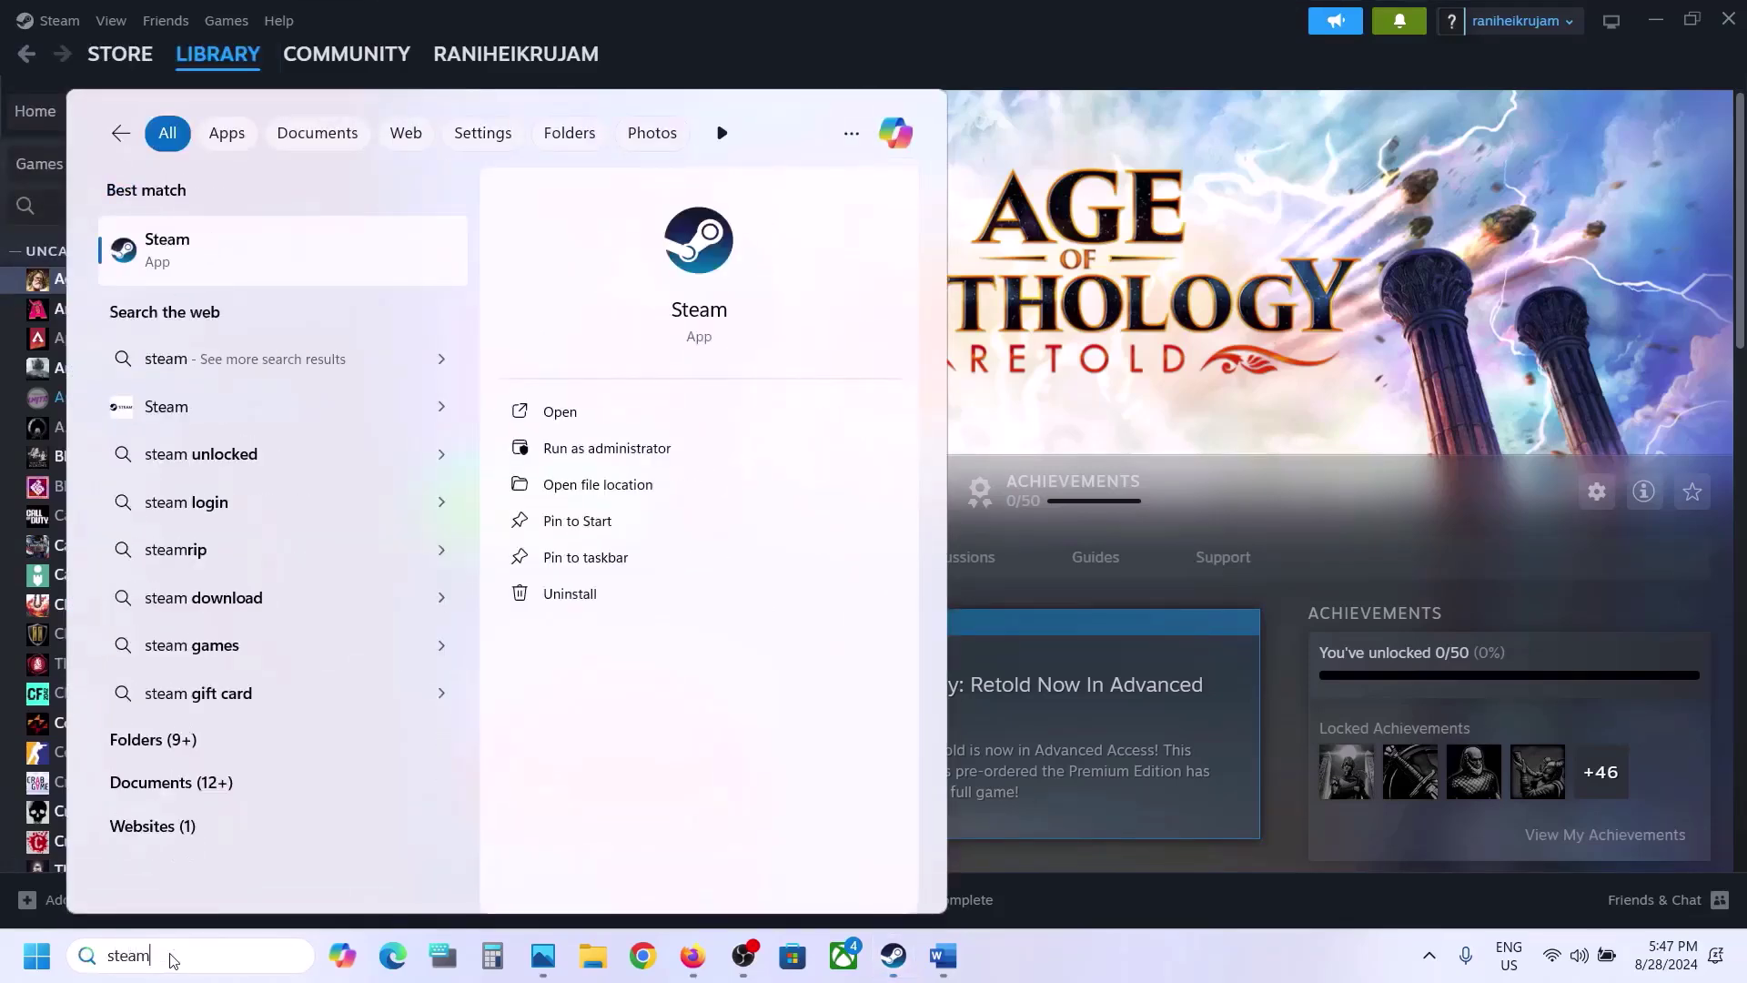
{"action": "right_click", "coordinate": [217, 264]}
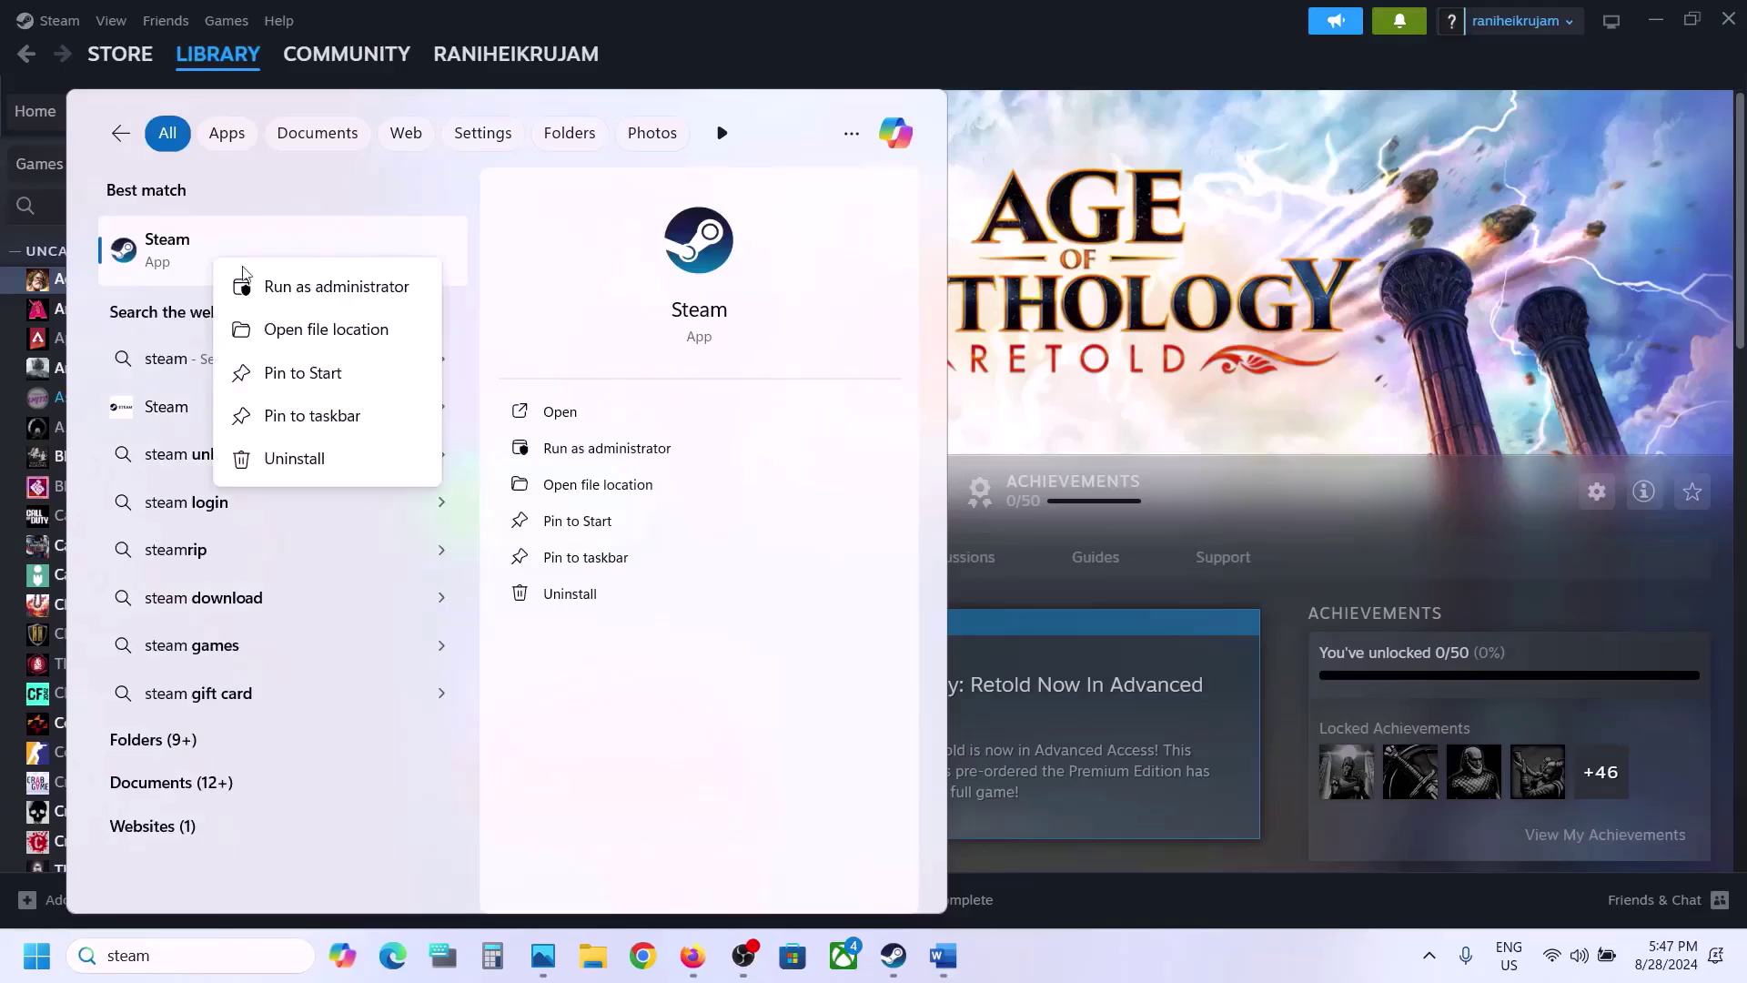
{"action": "left_click", "coordinate": [326, 330]}
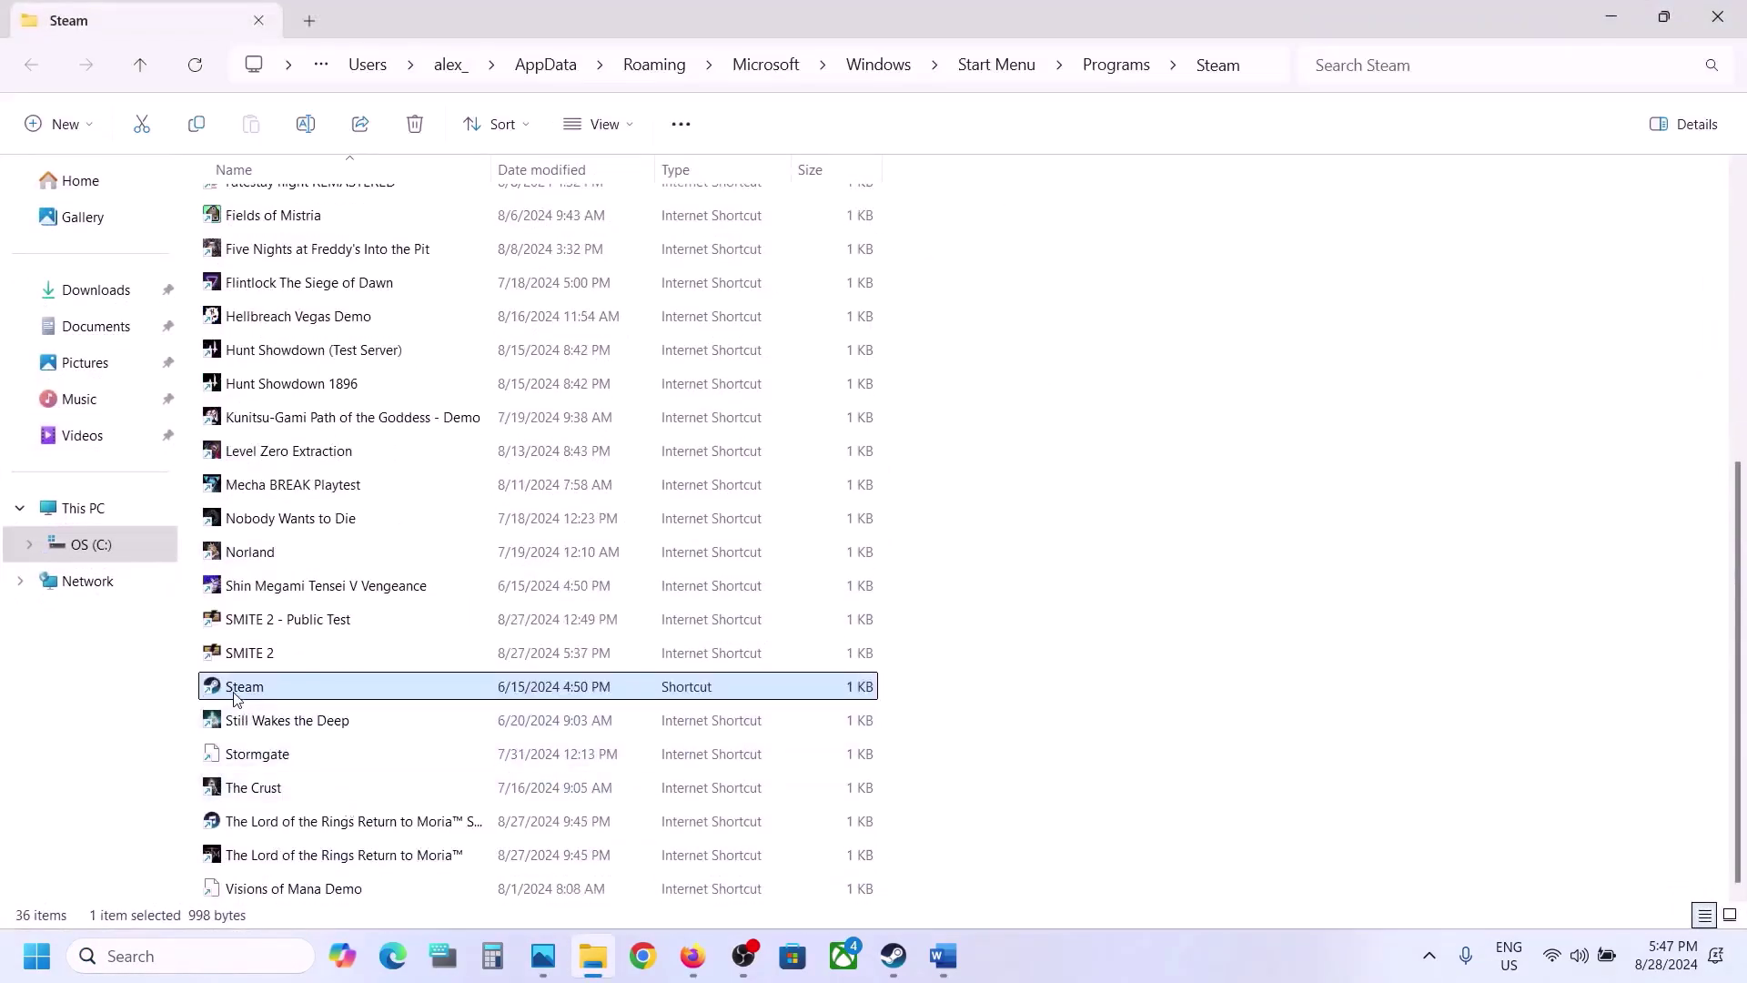
{"action": "right_click", "coordinate": [239, 696]}
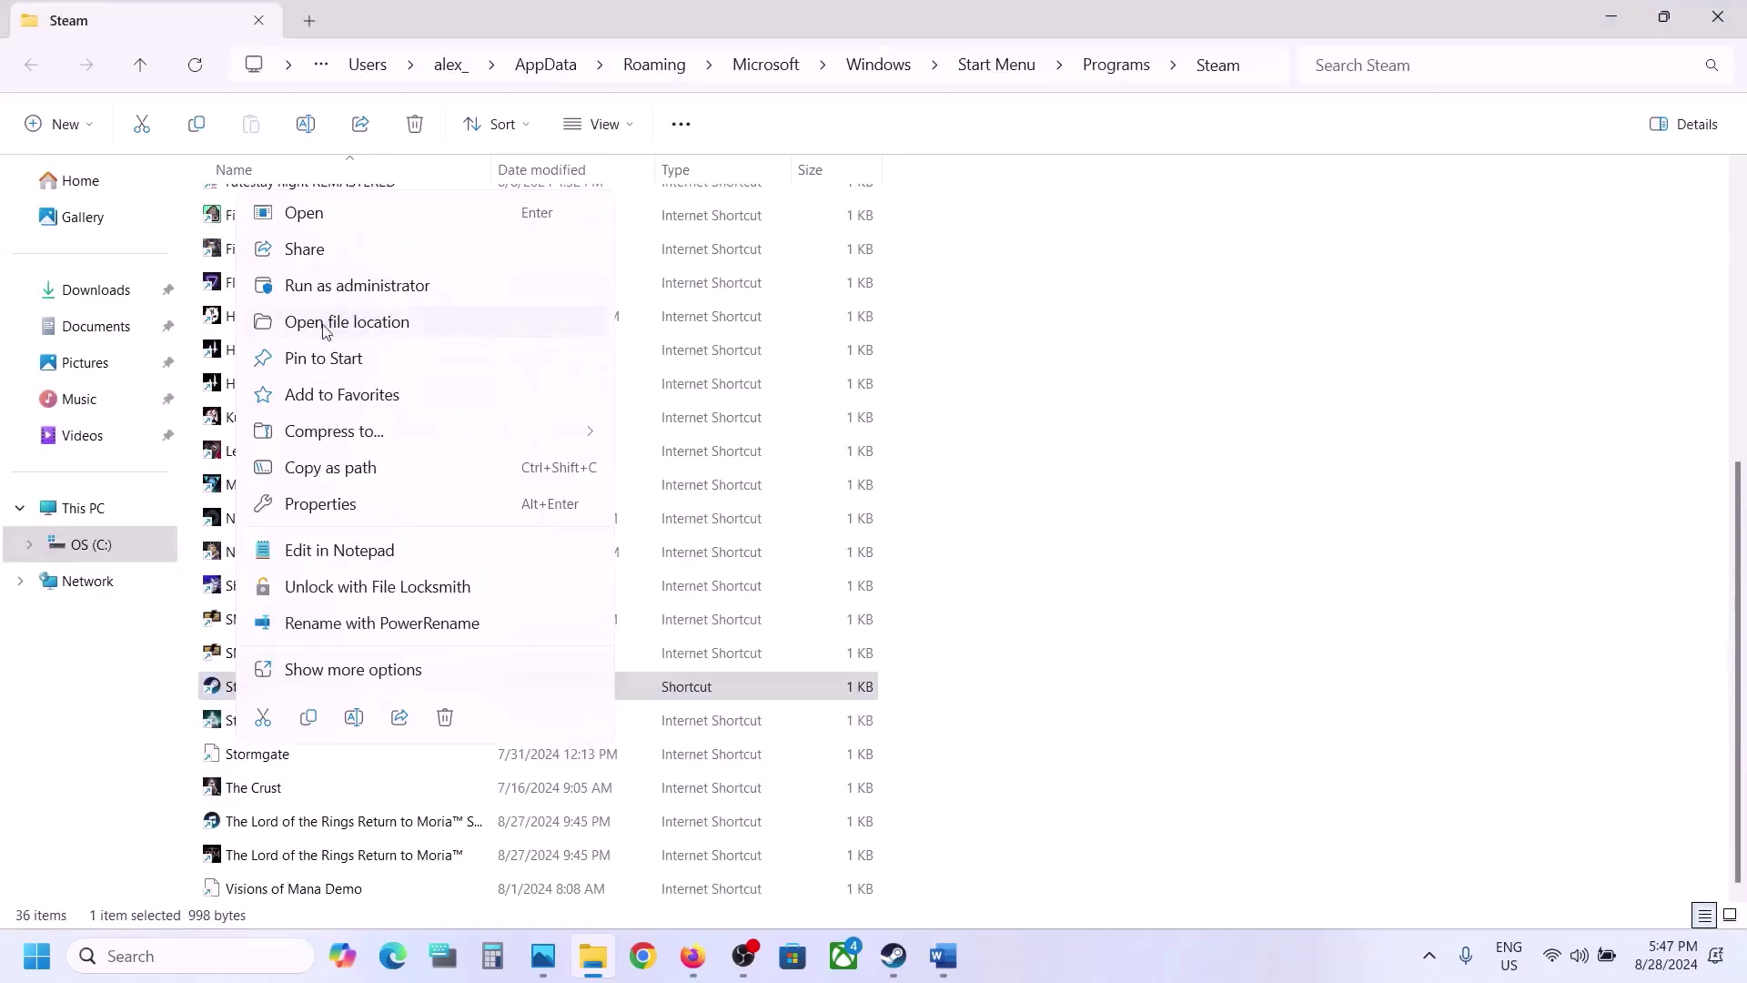
{"action": "left_click", "coordinate": [358, 329]}
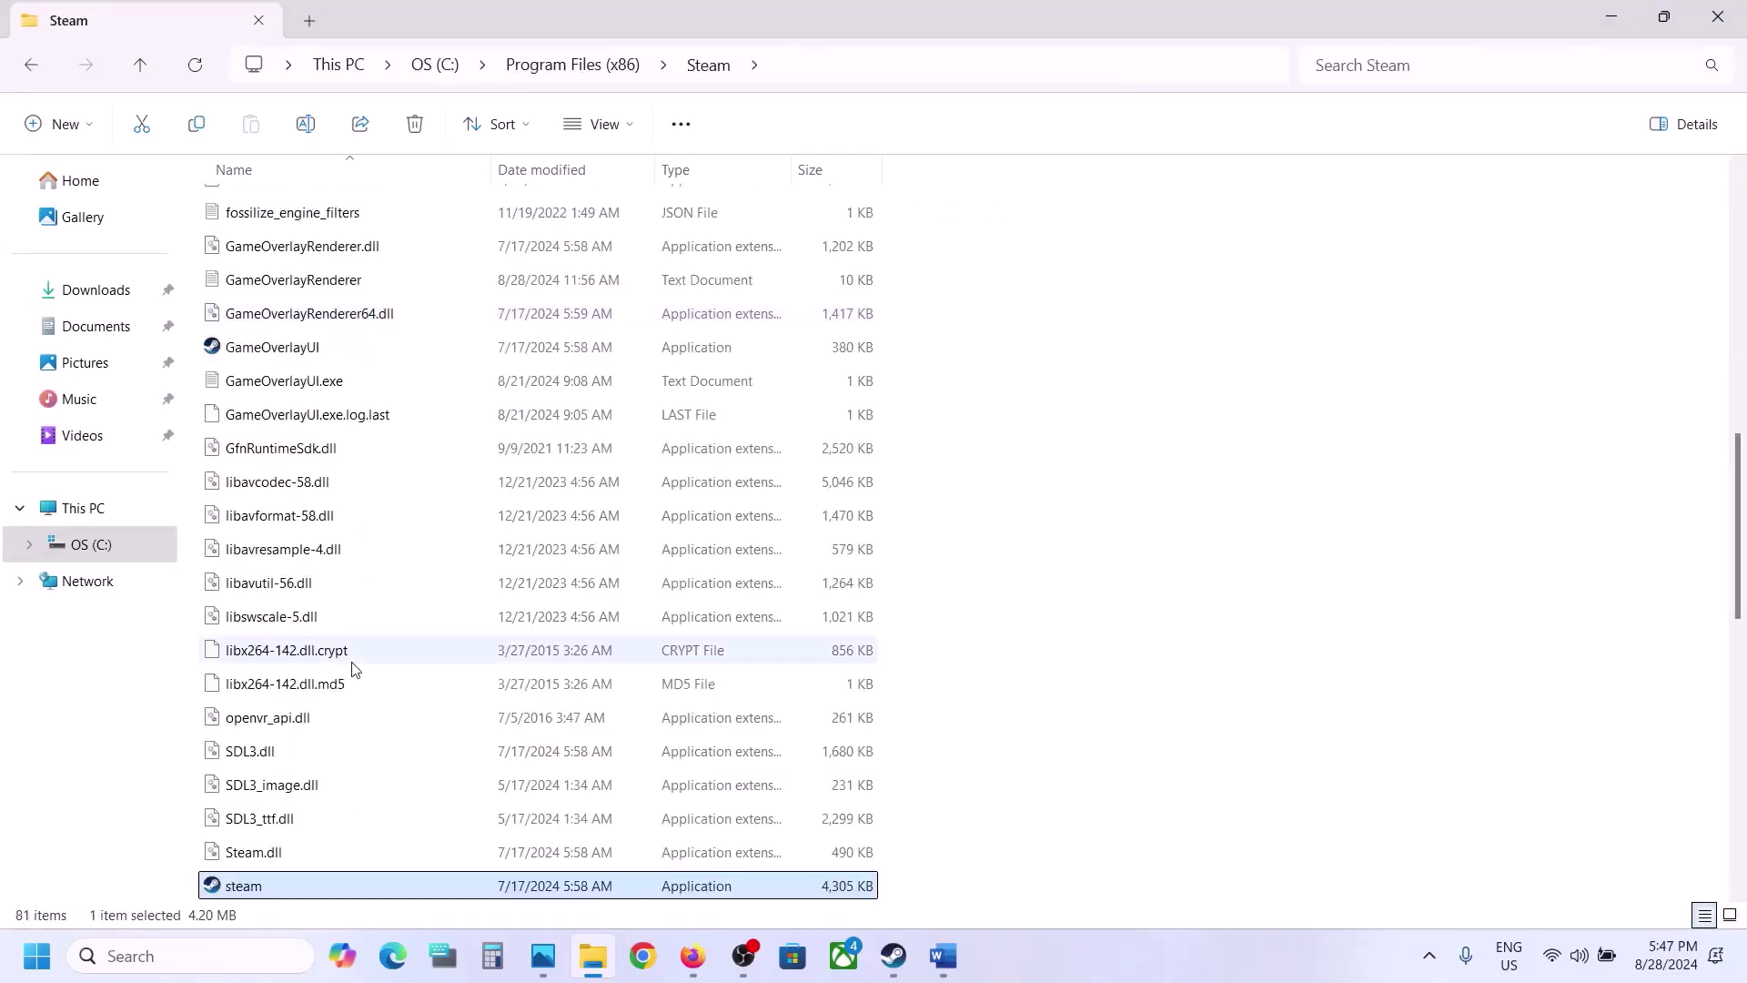
Make sure compatibility mode is unchecked in the steam application's properties, then apply and close them.
{"action": "scroll", "coordinate": [352, 671], "scroll_direction": "down", "scroll_amount": 3}
{"action": "right_click", "coordinate": [252, 644]}
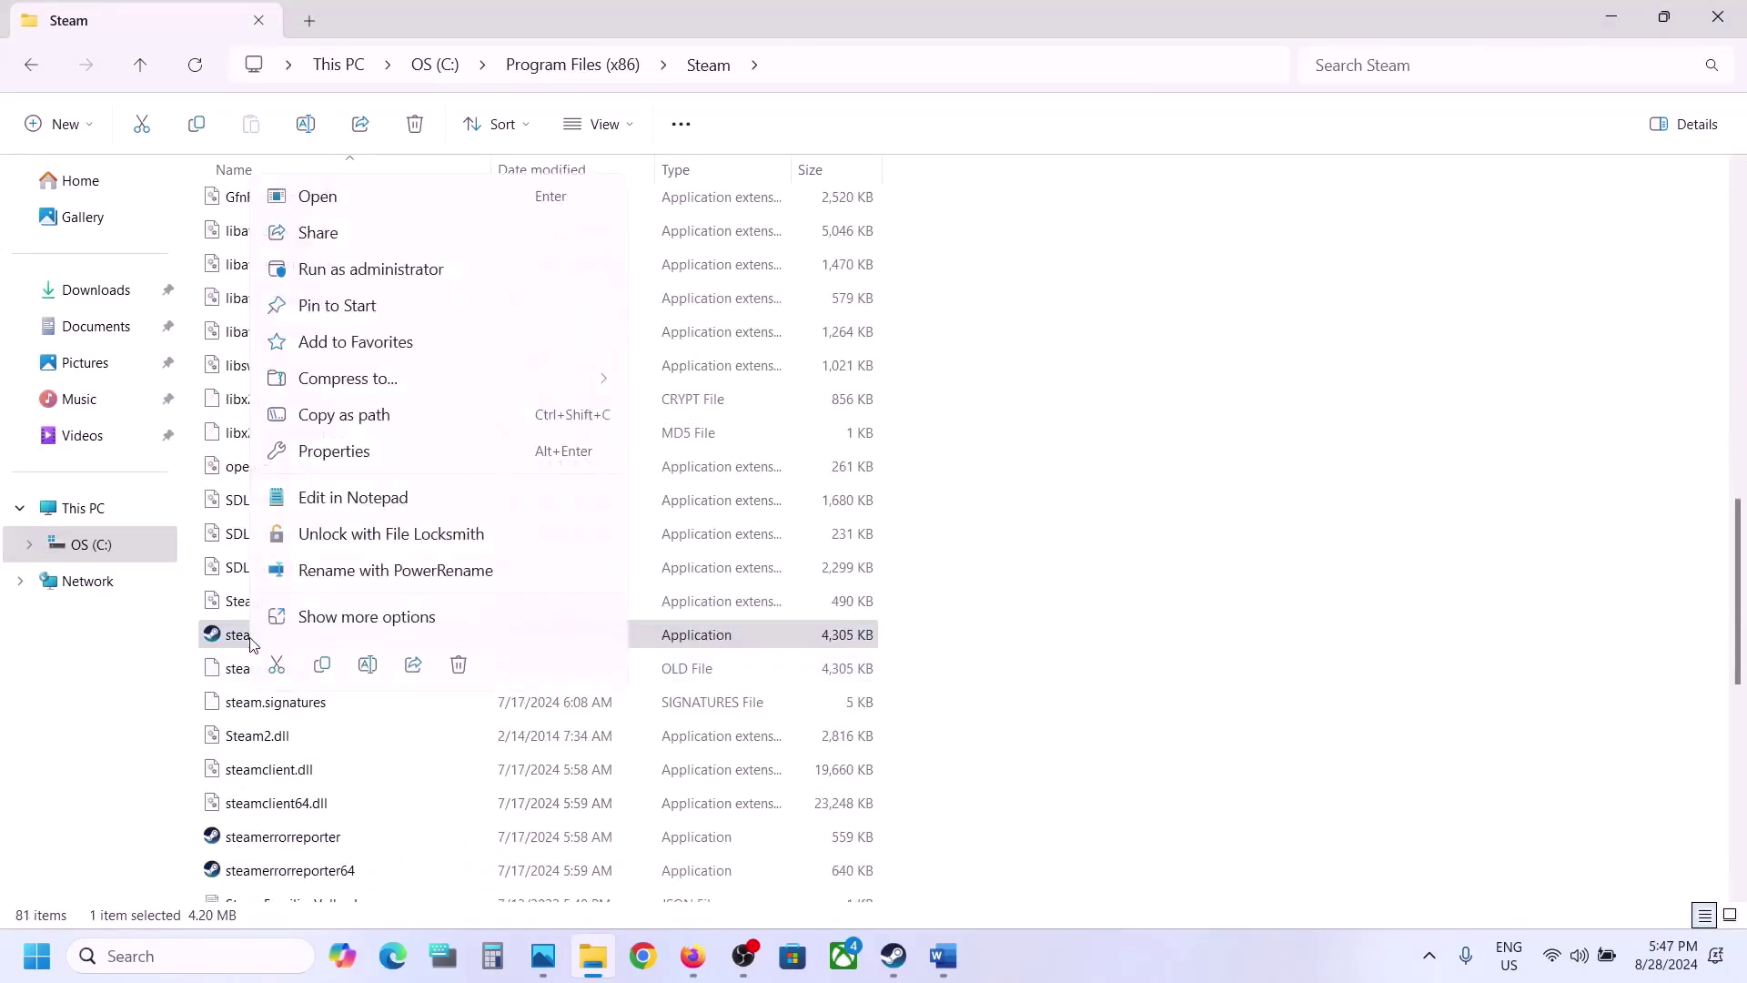
{"action": "left_click", "coordinate": [344, 453]}
{"action": "left_click", "coordinate": [477, 362]}
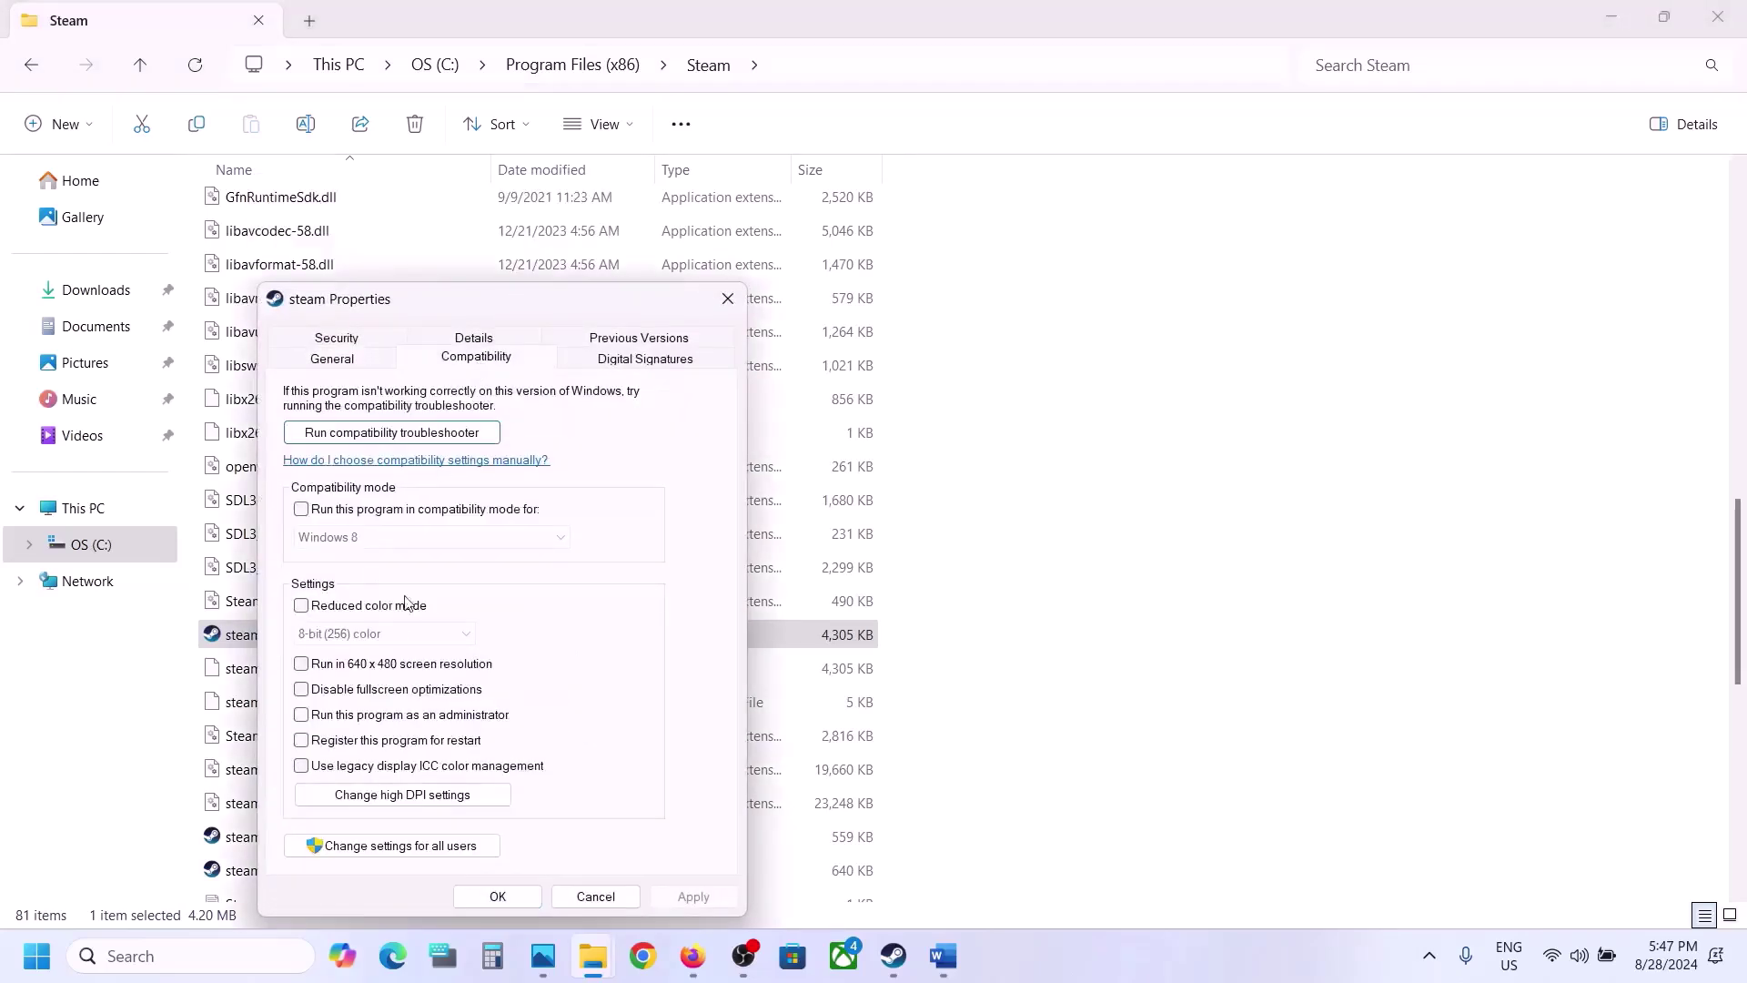
{"action": "left_click", "coordinate": [301, 510]}
{"action": "left_click", "coordinate": [303, 511]}
{"action": "left_click", "coordinate": [694, 896]}
{"action": "left_click", "coordinate": [498, 898]}
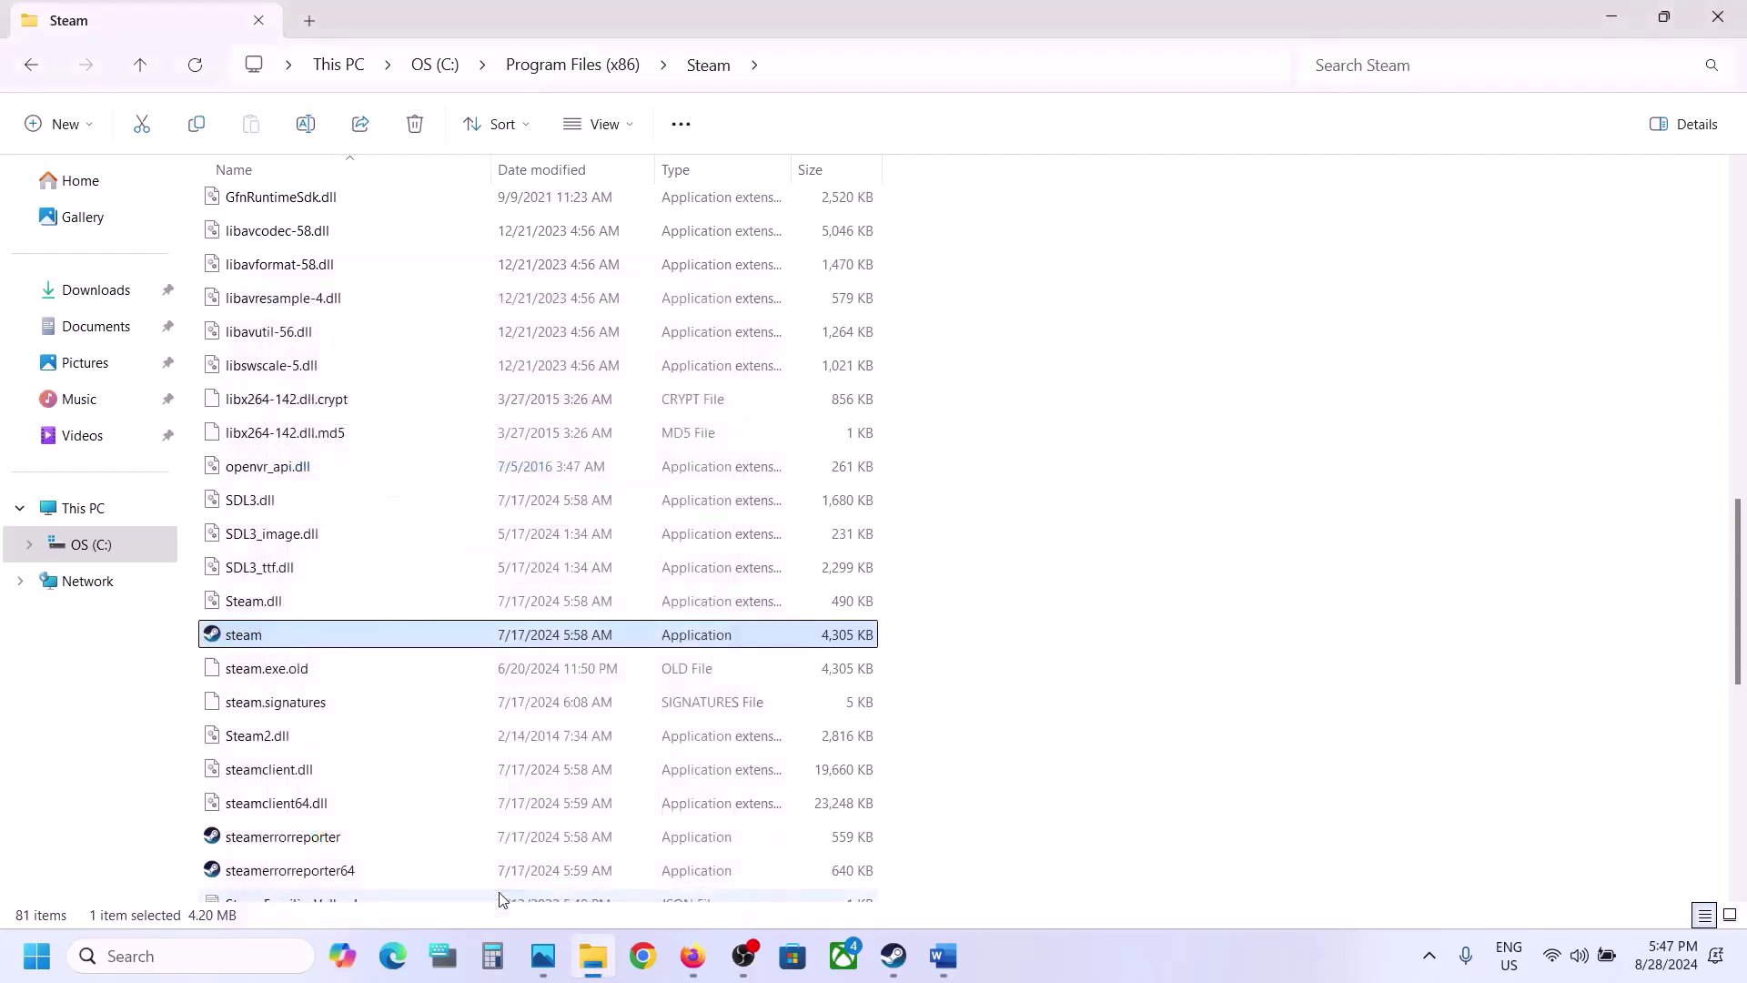
Switch to Steam and browse the local files of Age of Mythology: Retold.
{"action": "left_click", "coordinate": [902, 974]}
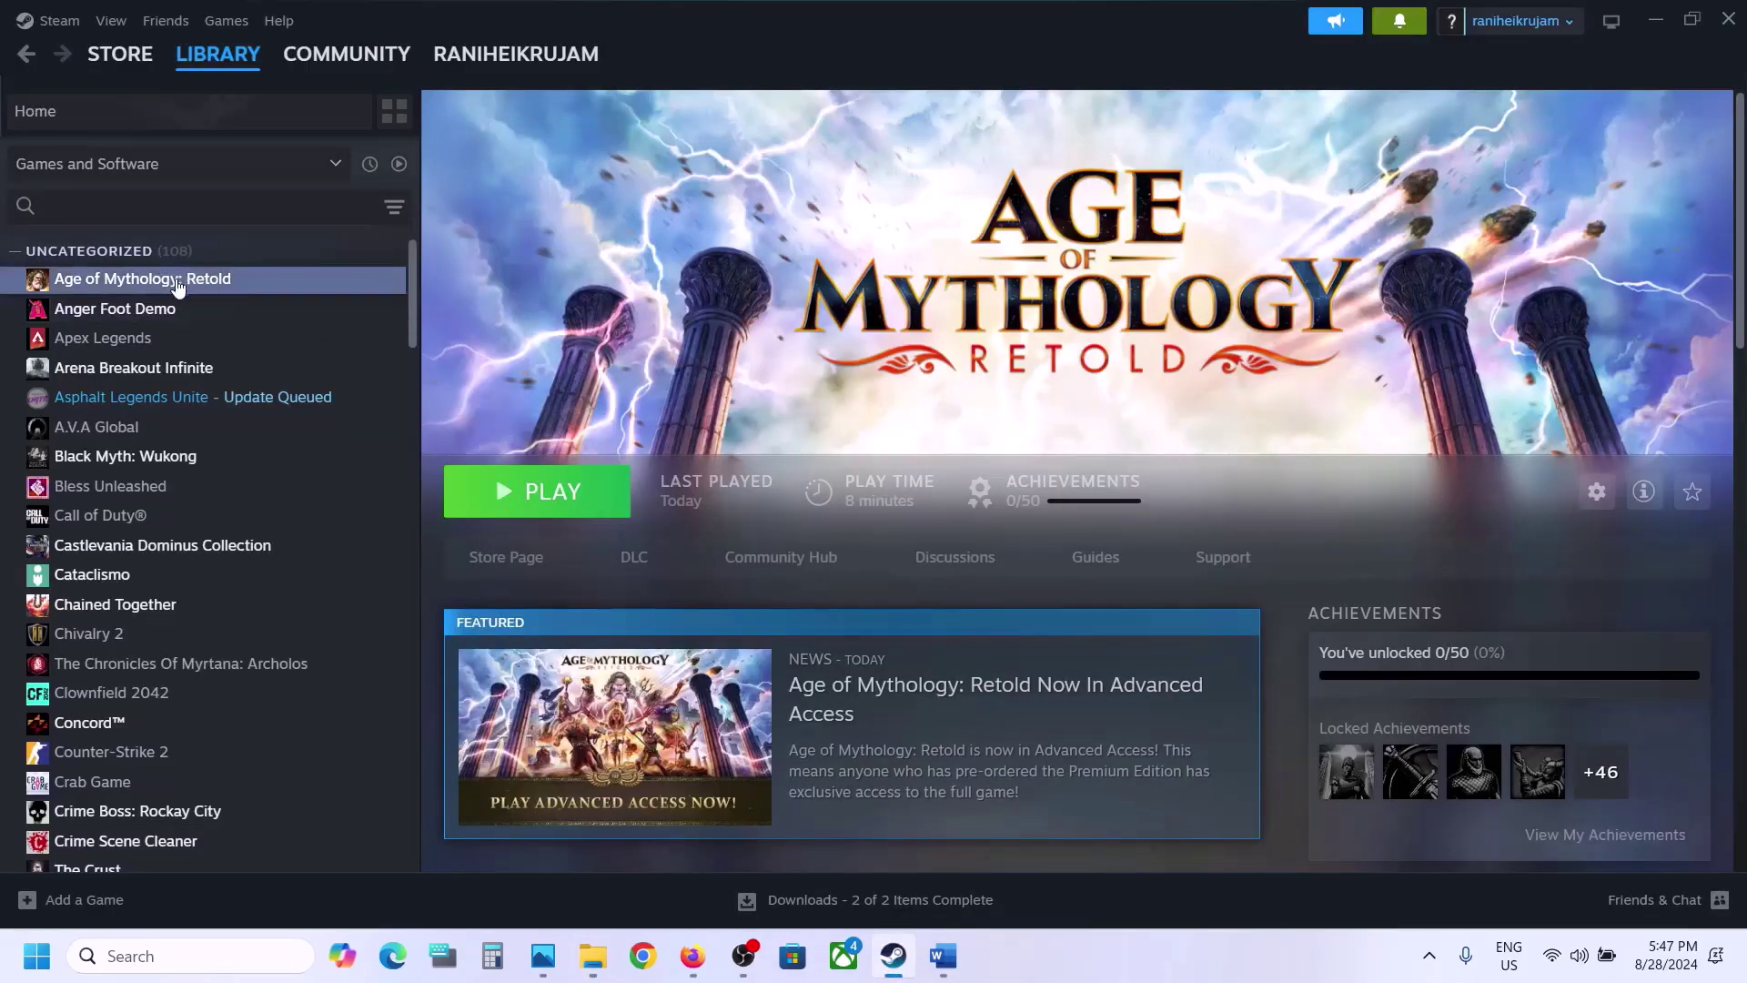
{"action": "right_click", "coordinate": [179, 285]}
{"action": "mouse_move", "coordinate": [273, 415]}
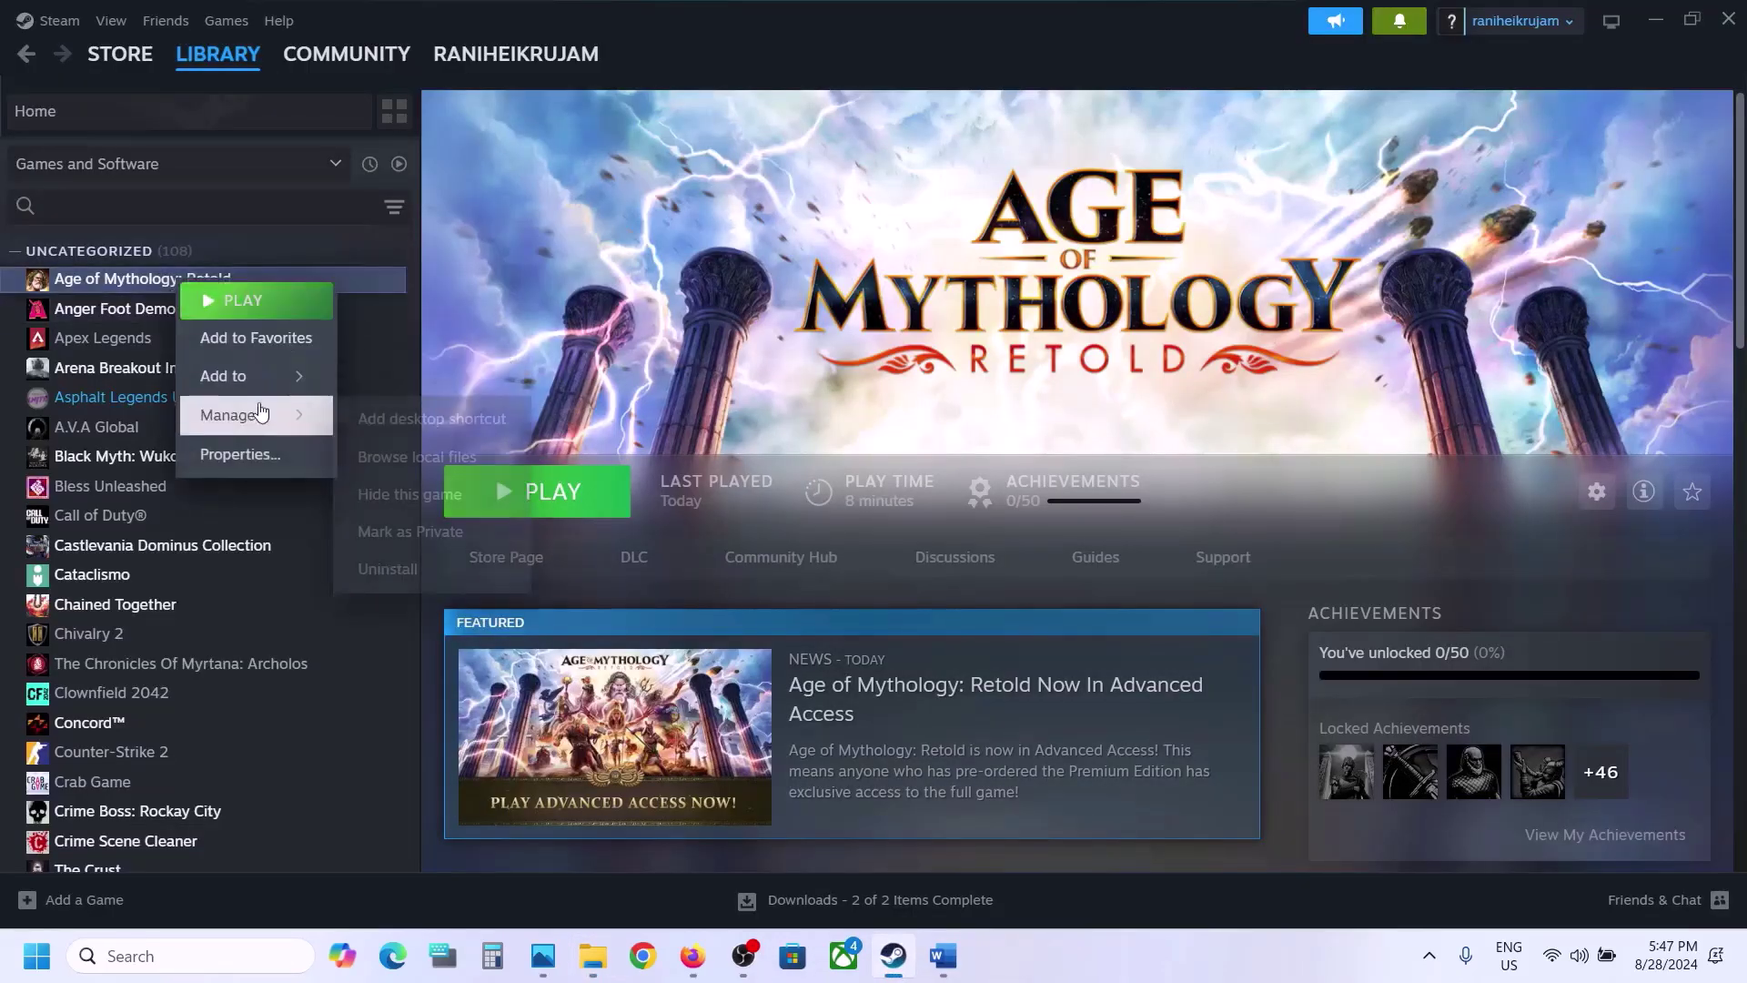
{"action": "left_click", "coordinate": [435, 457]}
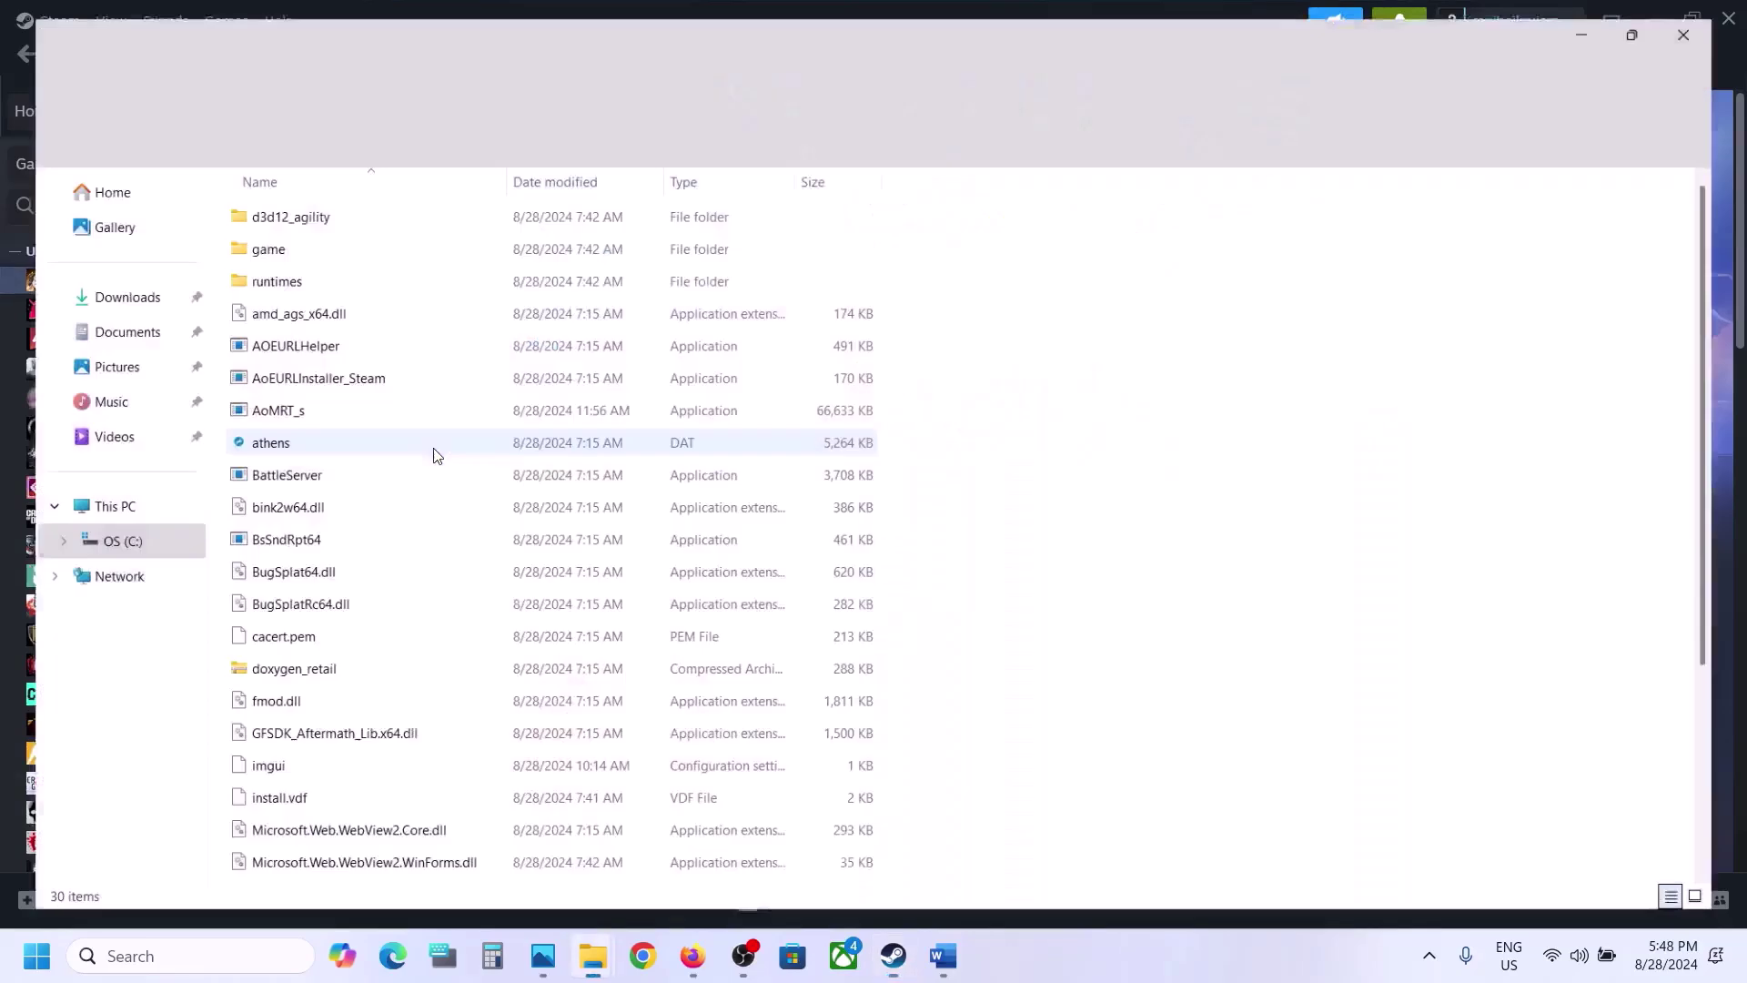
Uncheck compatibility mode in the AoMRT_s application's properties, then apply and close them.
{"action": "left_click", "coordinate": [273, 410]}
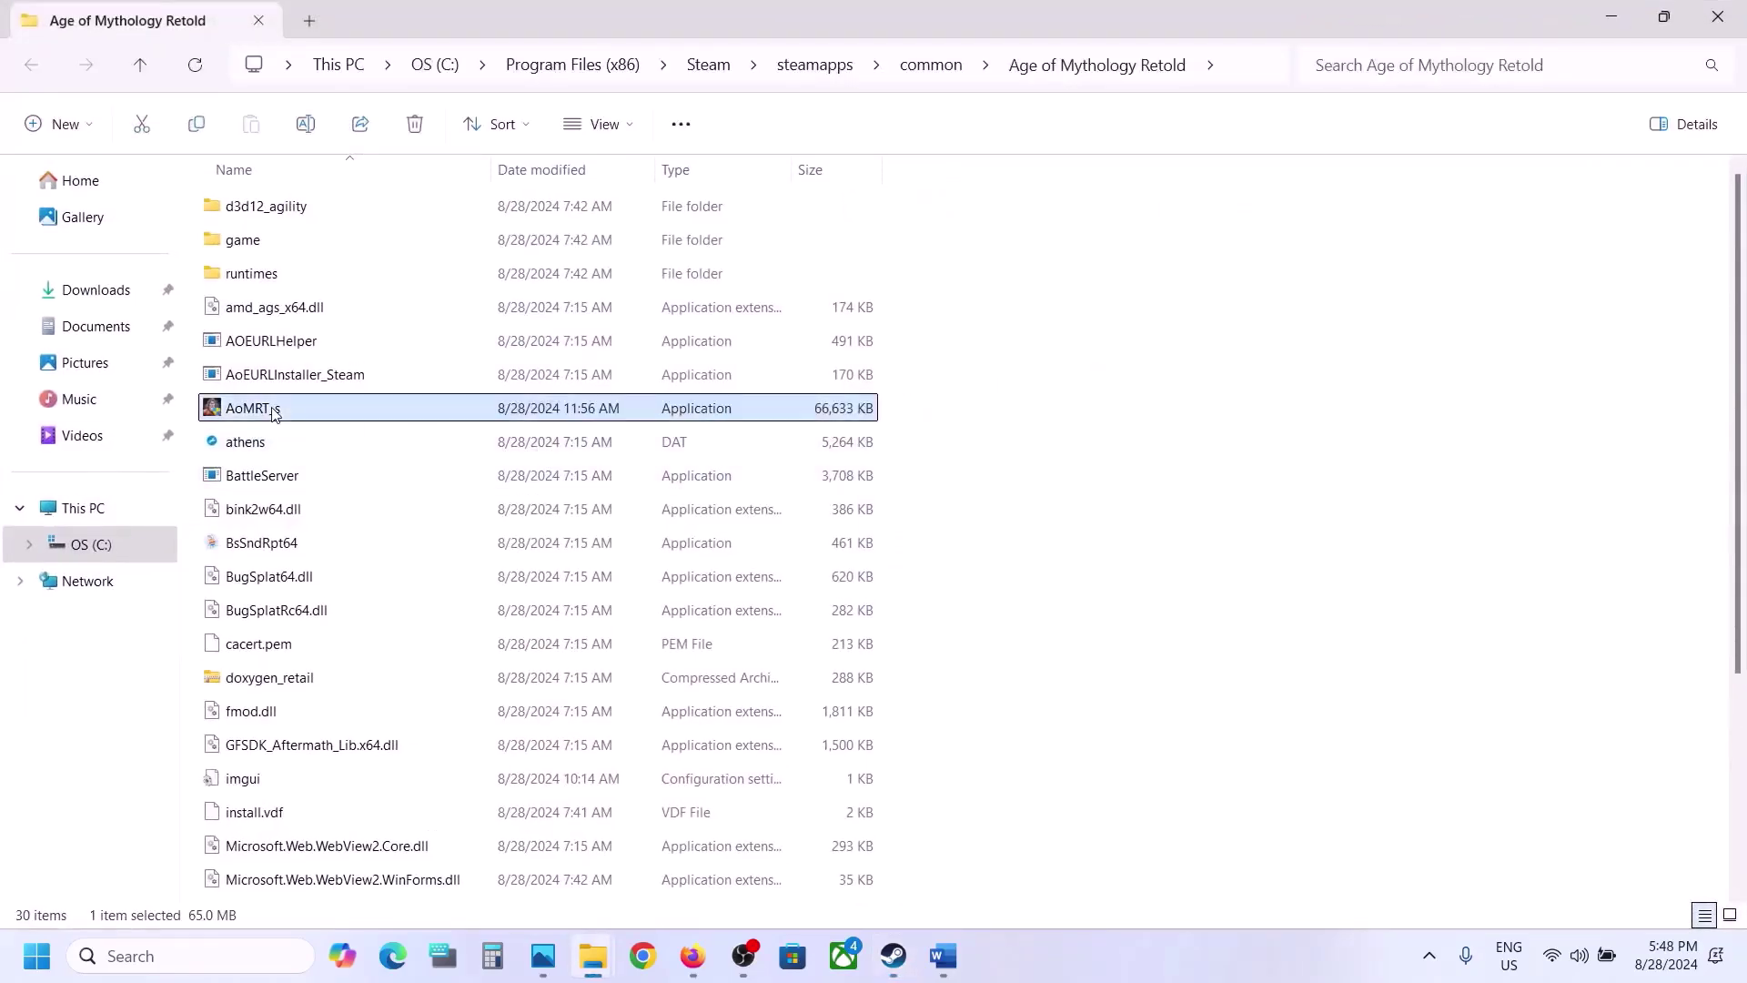
{"action": "right_click", "coordinate": [274, 414]}
{"action": "left_click", "coordinate": [384, 608]}
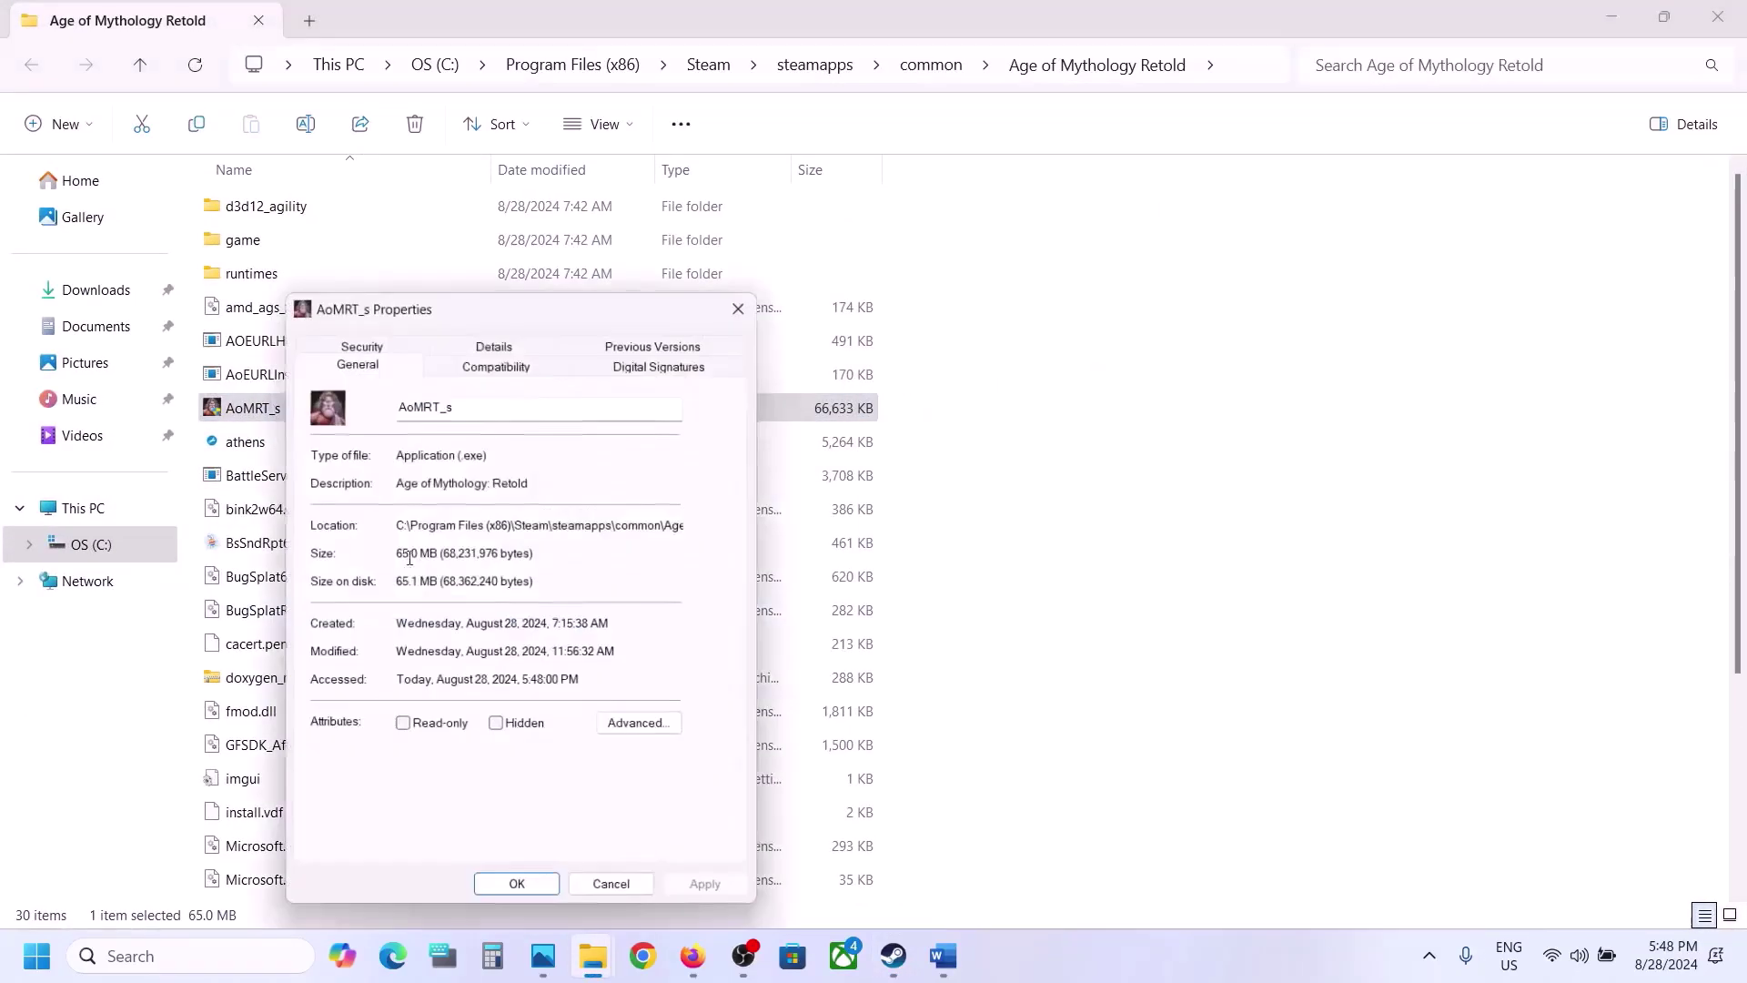
{"action": "left_click", "coordinate": [447, 366]}
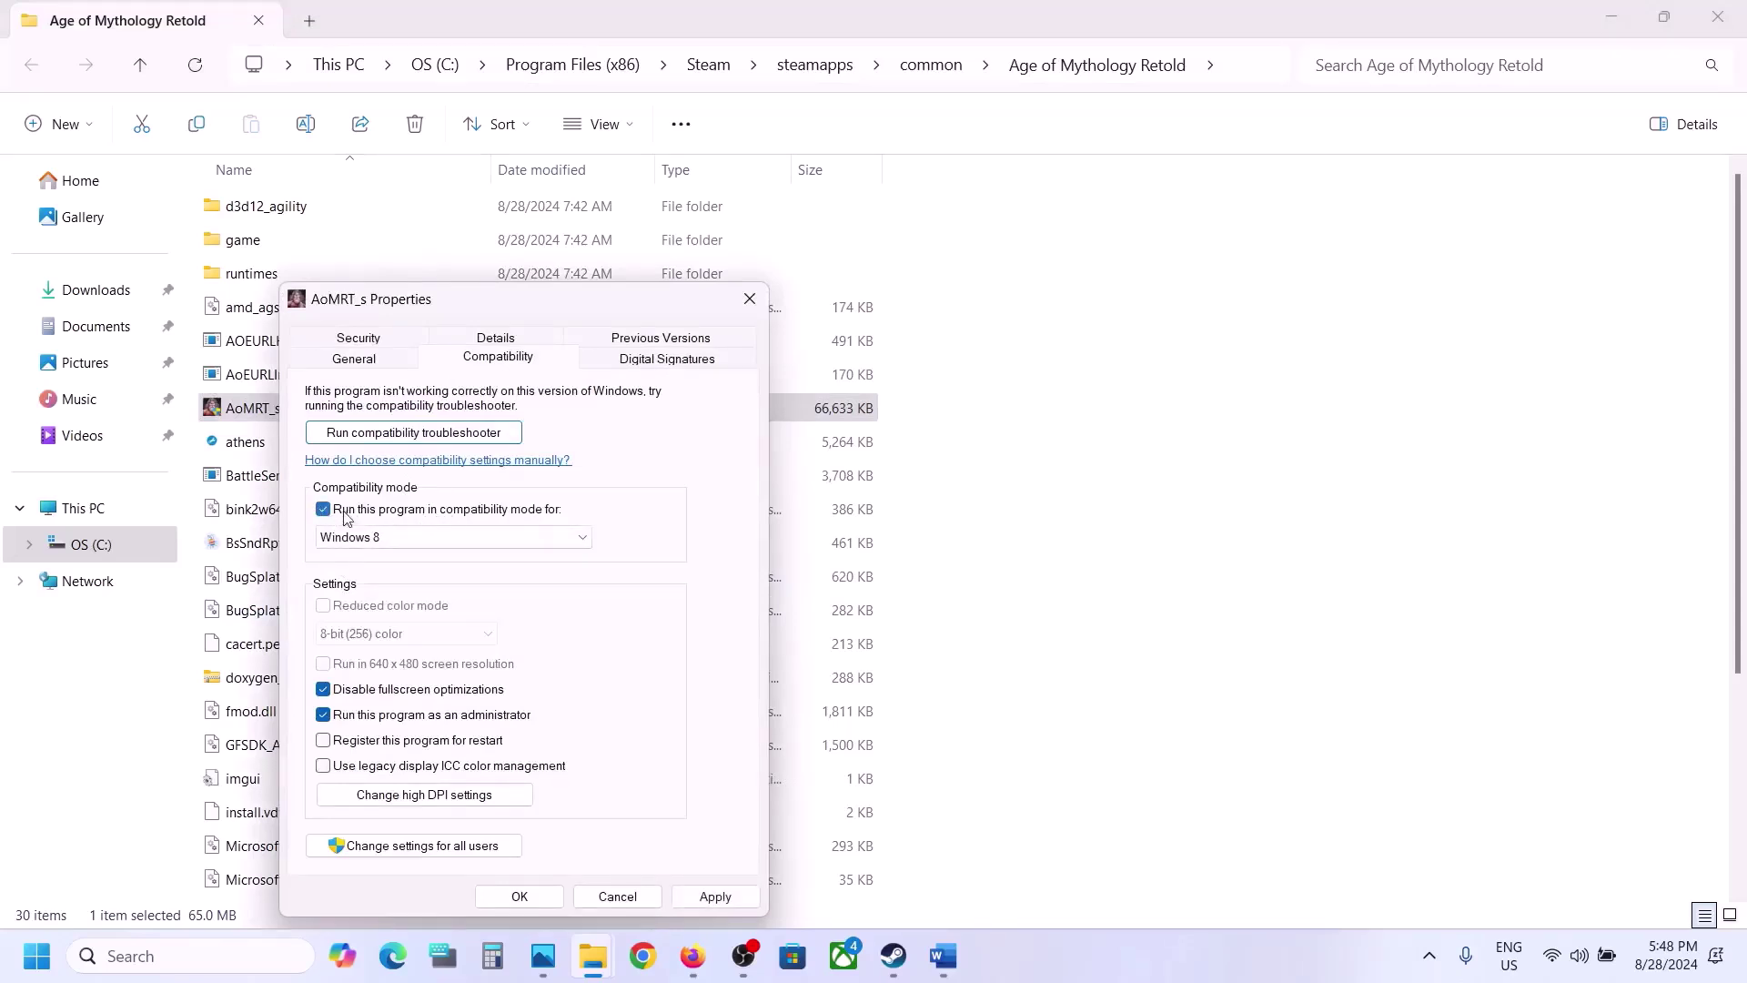
{"action": "left_click", "coordinate": [324, 510]}
{"action": "left_click", "coordinate": [715, 898]}
{"action": "left_click", "coordinate": [519, 897]}
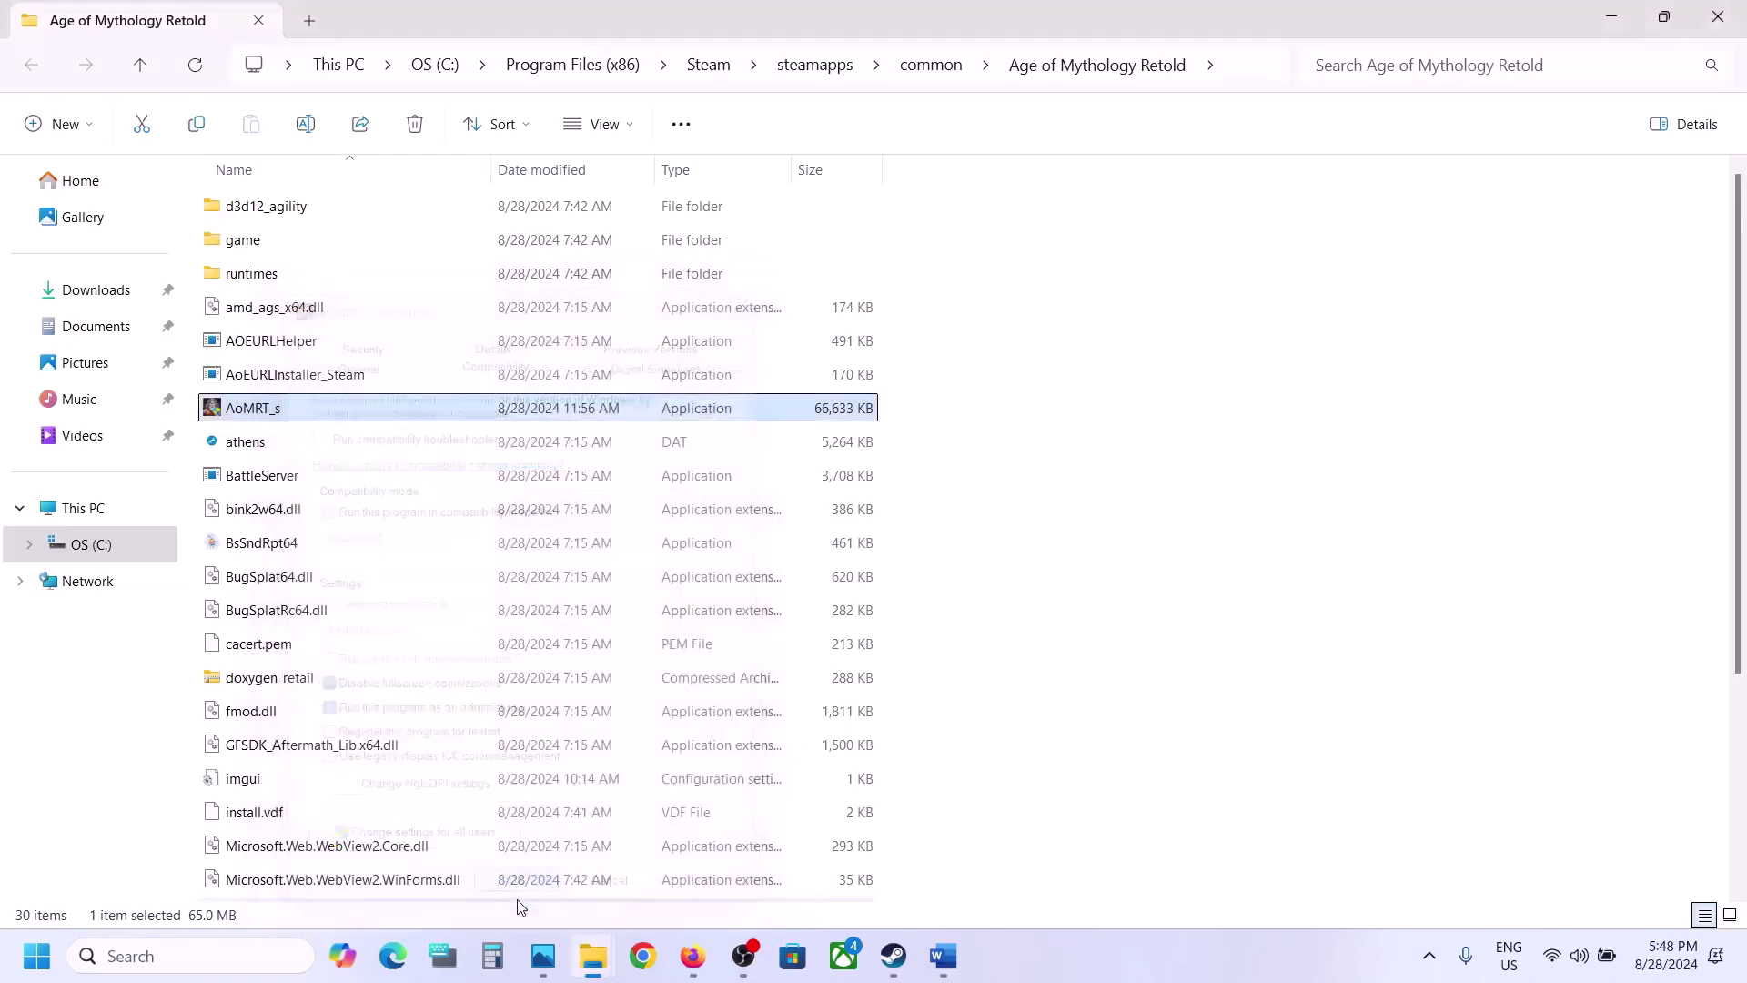
Switch to the Word notes and highlight "Run the game on dedicated graphics card" in Step 4.
{"action": "left_click", "coordinate": [893, 955]}
{"action": "left_click", "coordinate": [943, 956]}
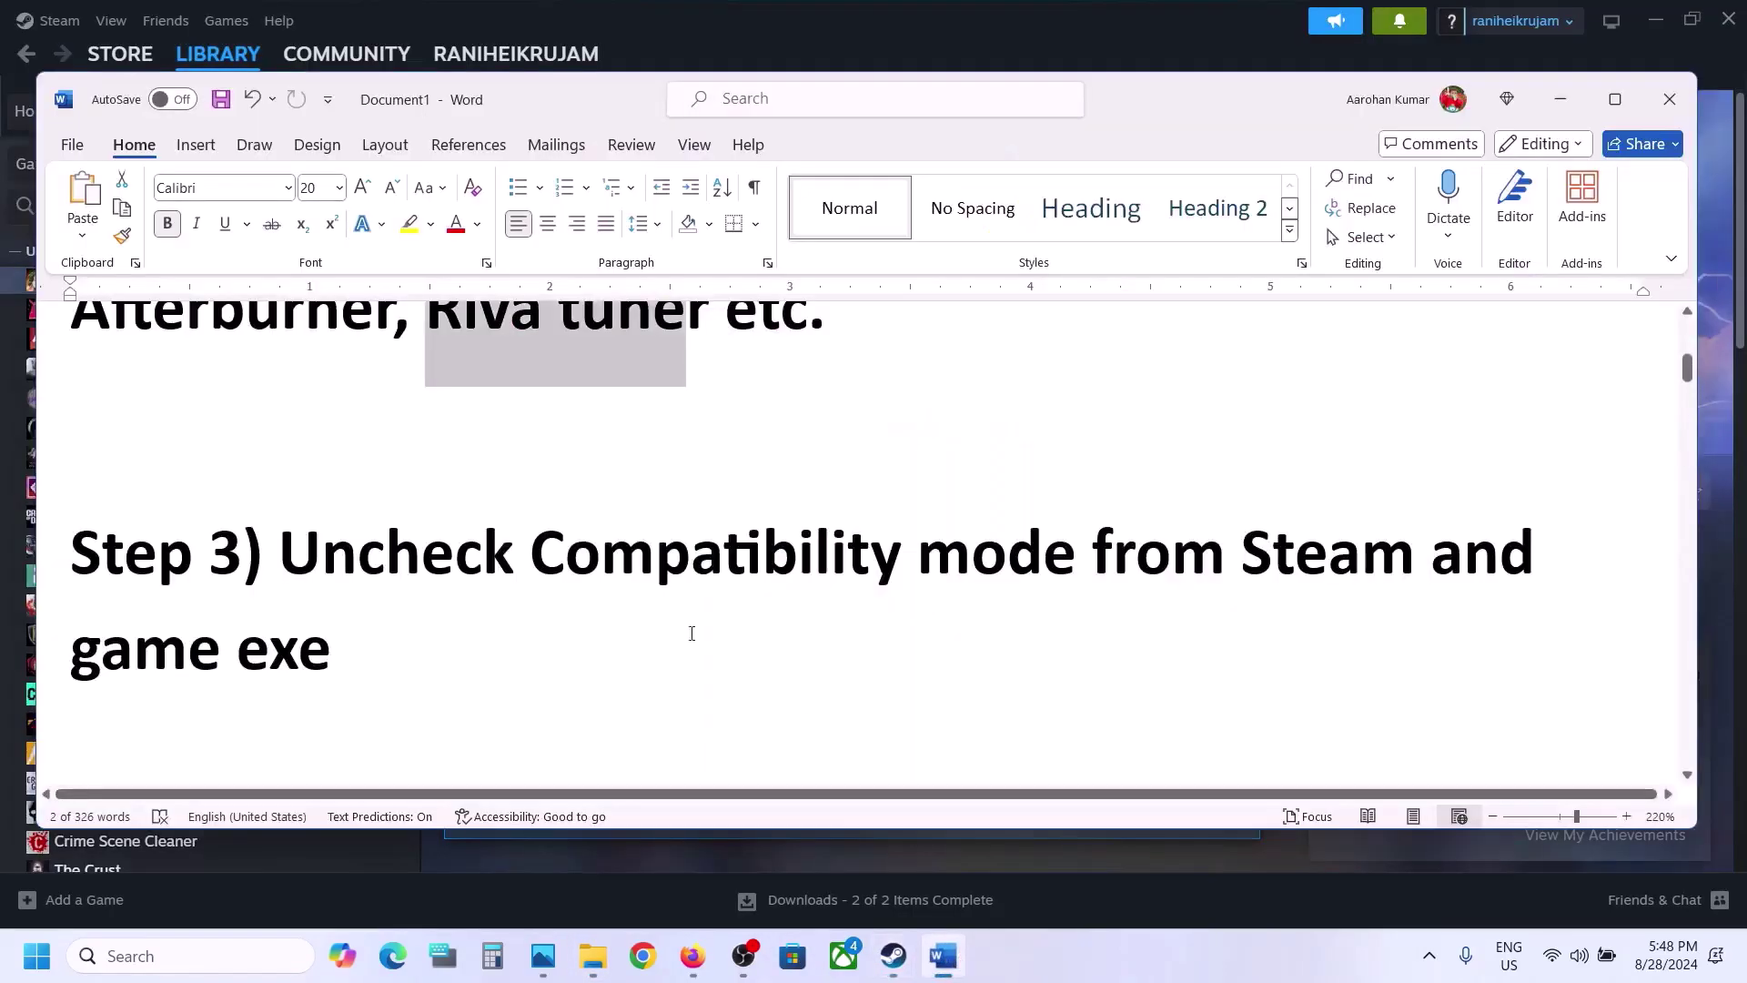
{"action": "scroll", "coordinate": [621, 604], "scroll_direction": "down", "scroll_amount": 5}
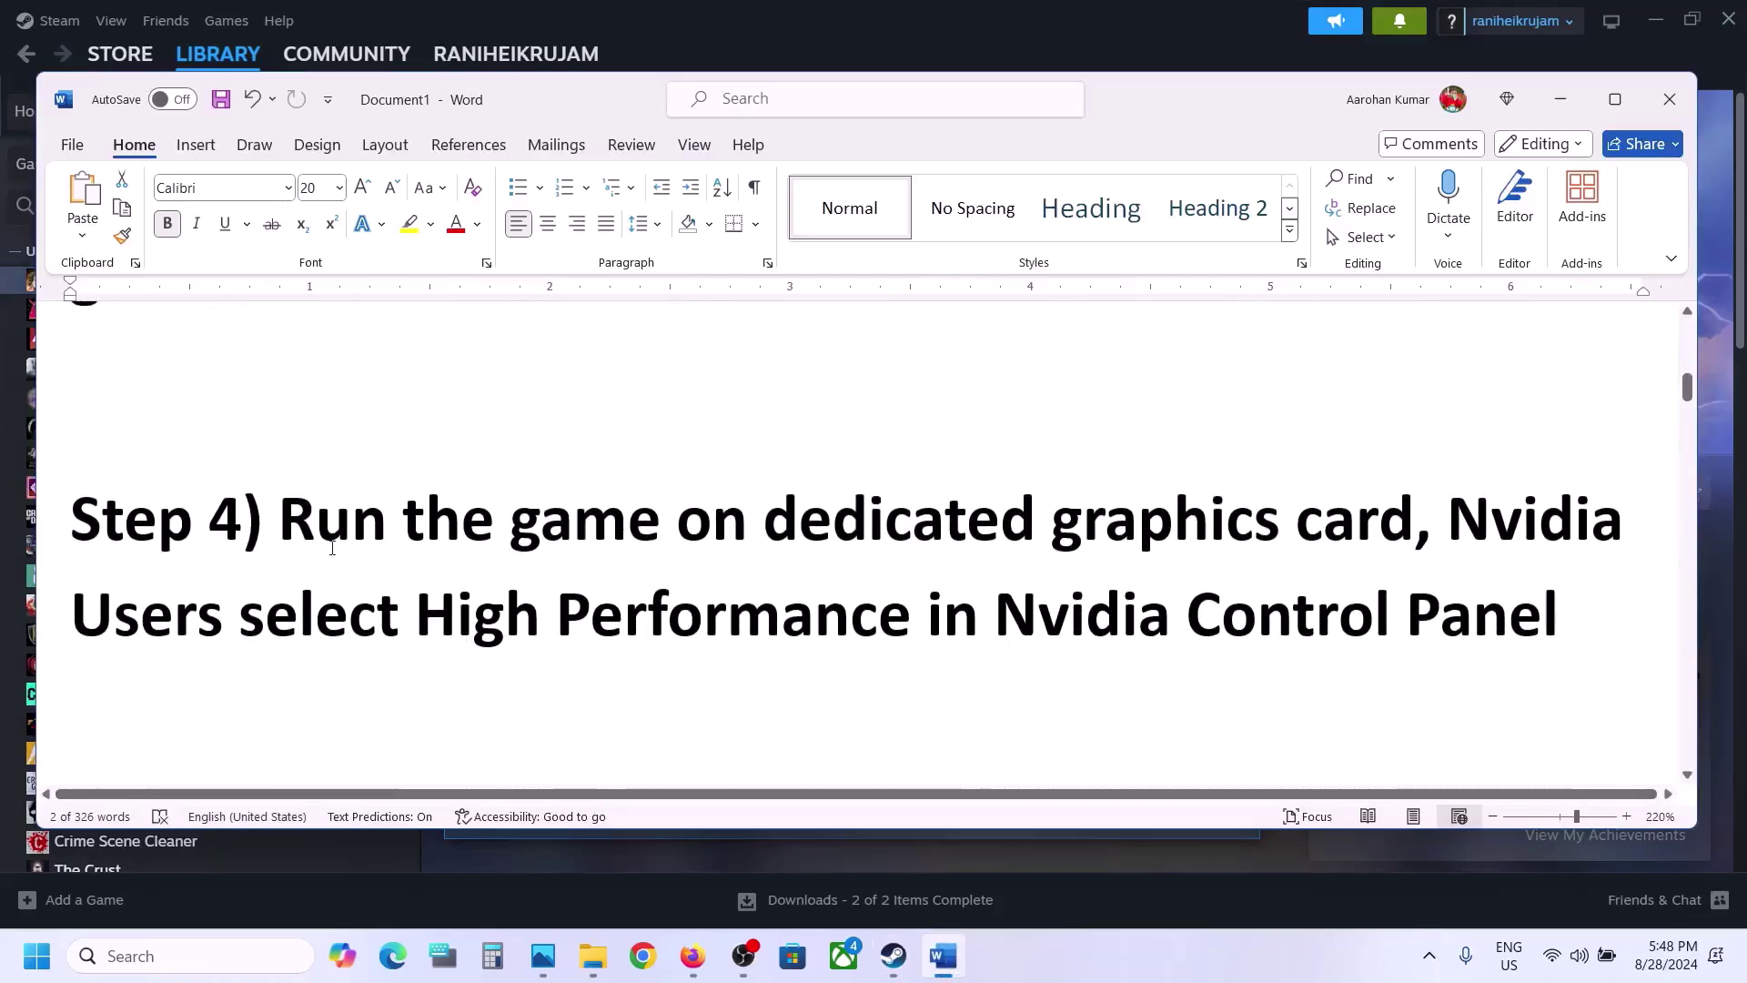
{"action": "left_click_drag", "start_coordinate": [287, 525], "coordinate": [1413, 525]}
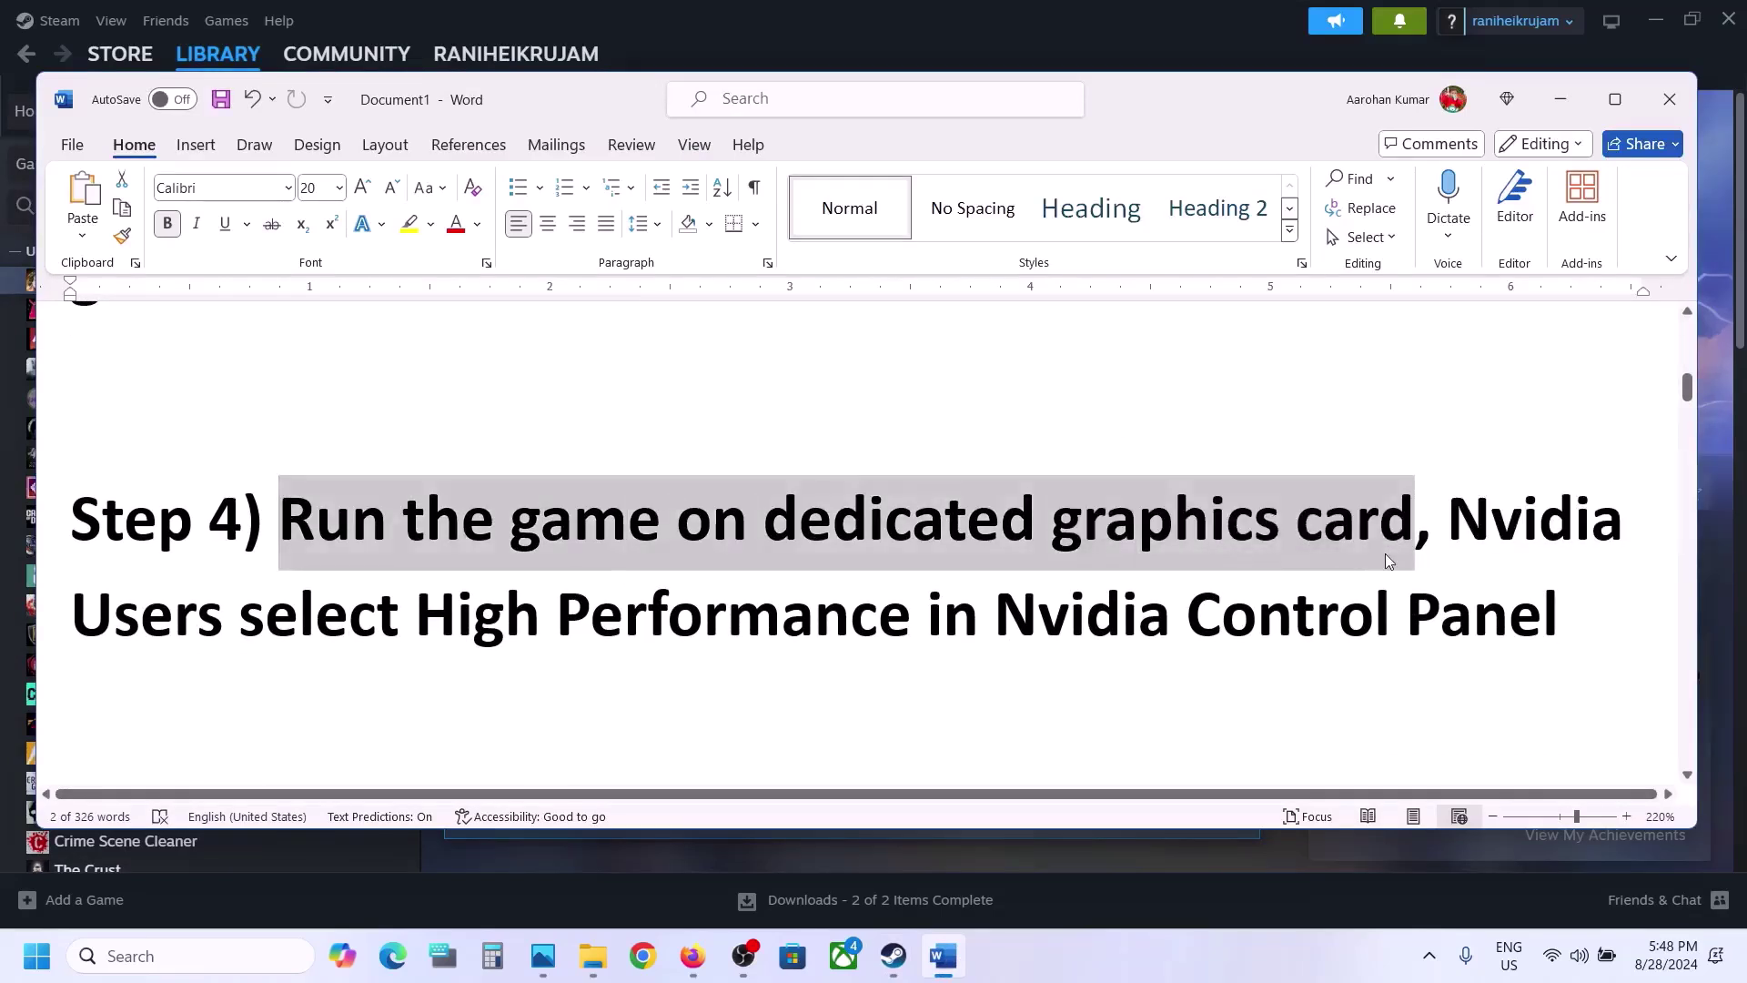
Copy the word "graphics" from Step 4 of the notes, search Windows for it and open Graphics settings.
{"action": "left_click", "coordinate": [1378, 525]}
{"action": "double_click", "coordinate": [1170, 537]}
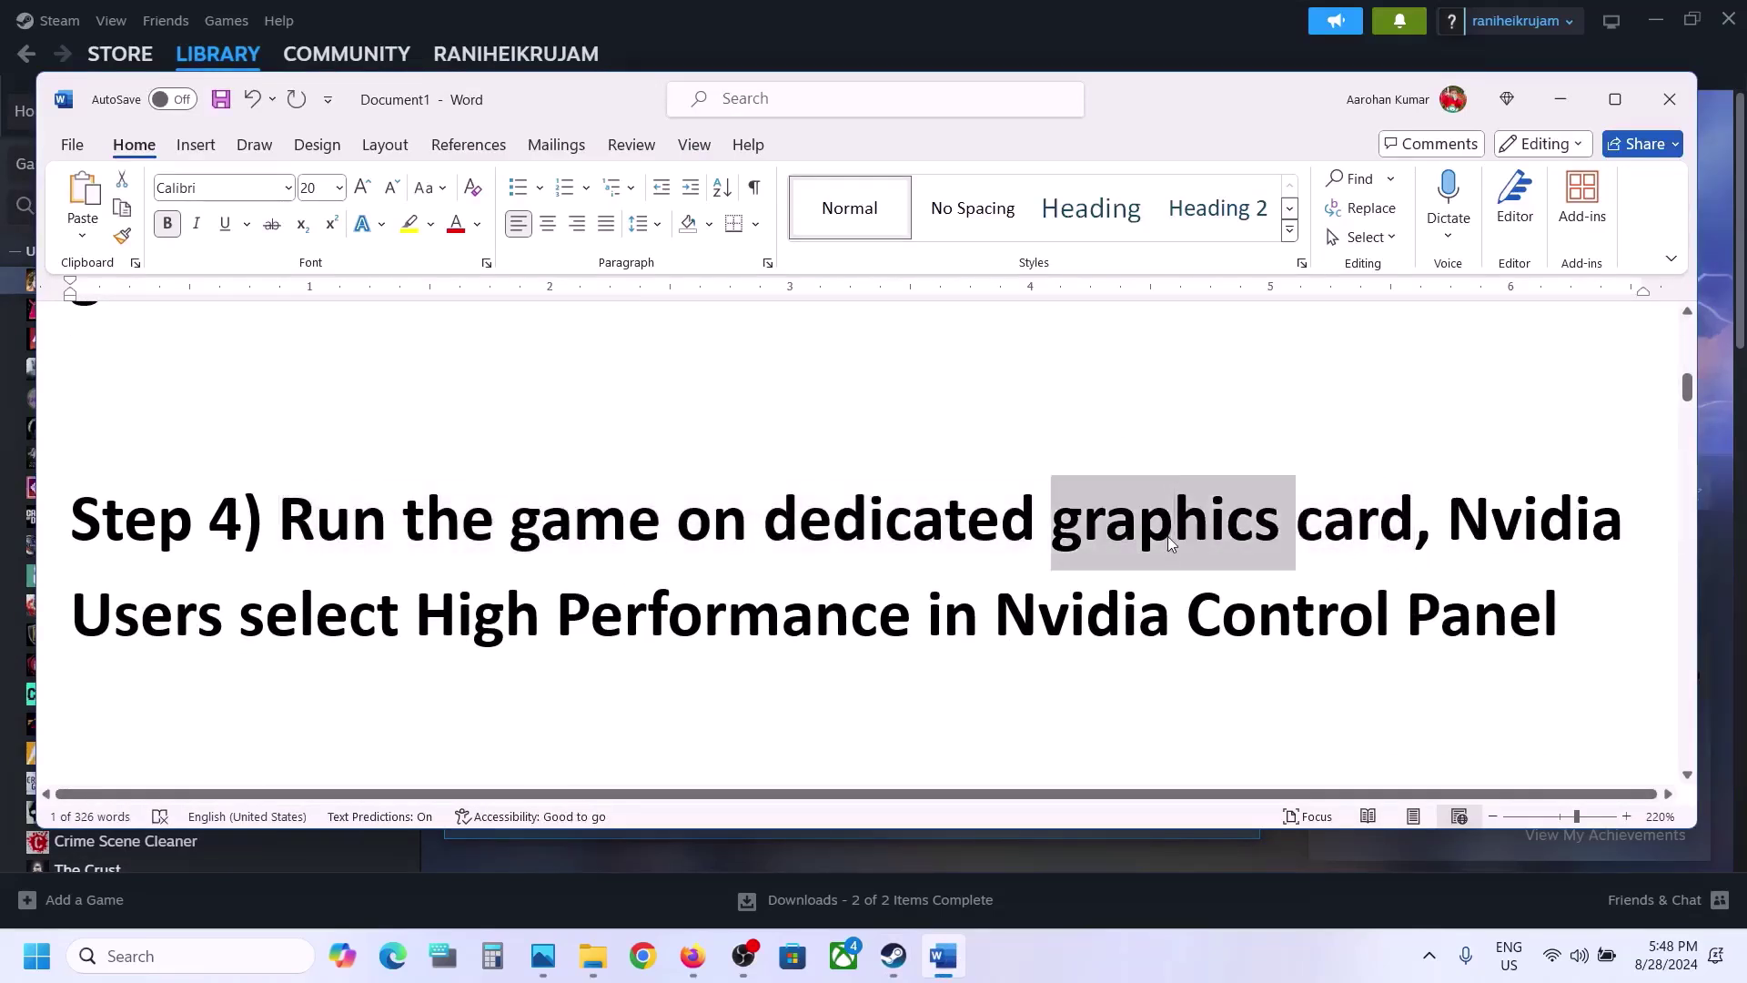
{"action": "key", "text": "ctrl+c"}
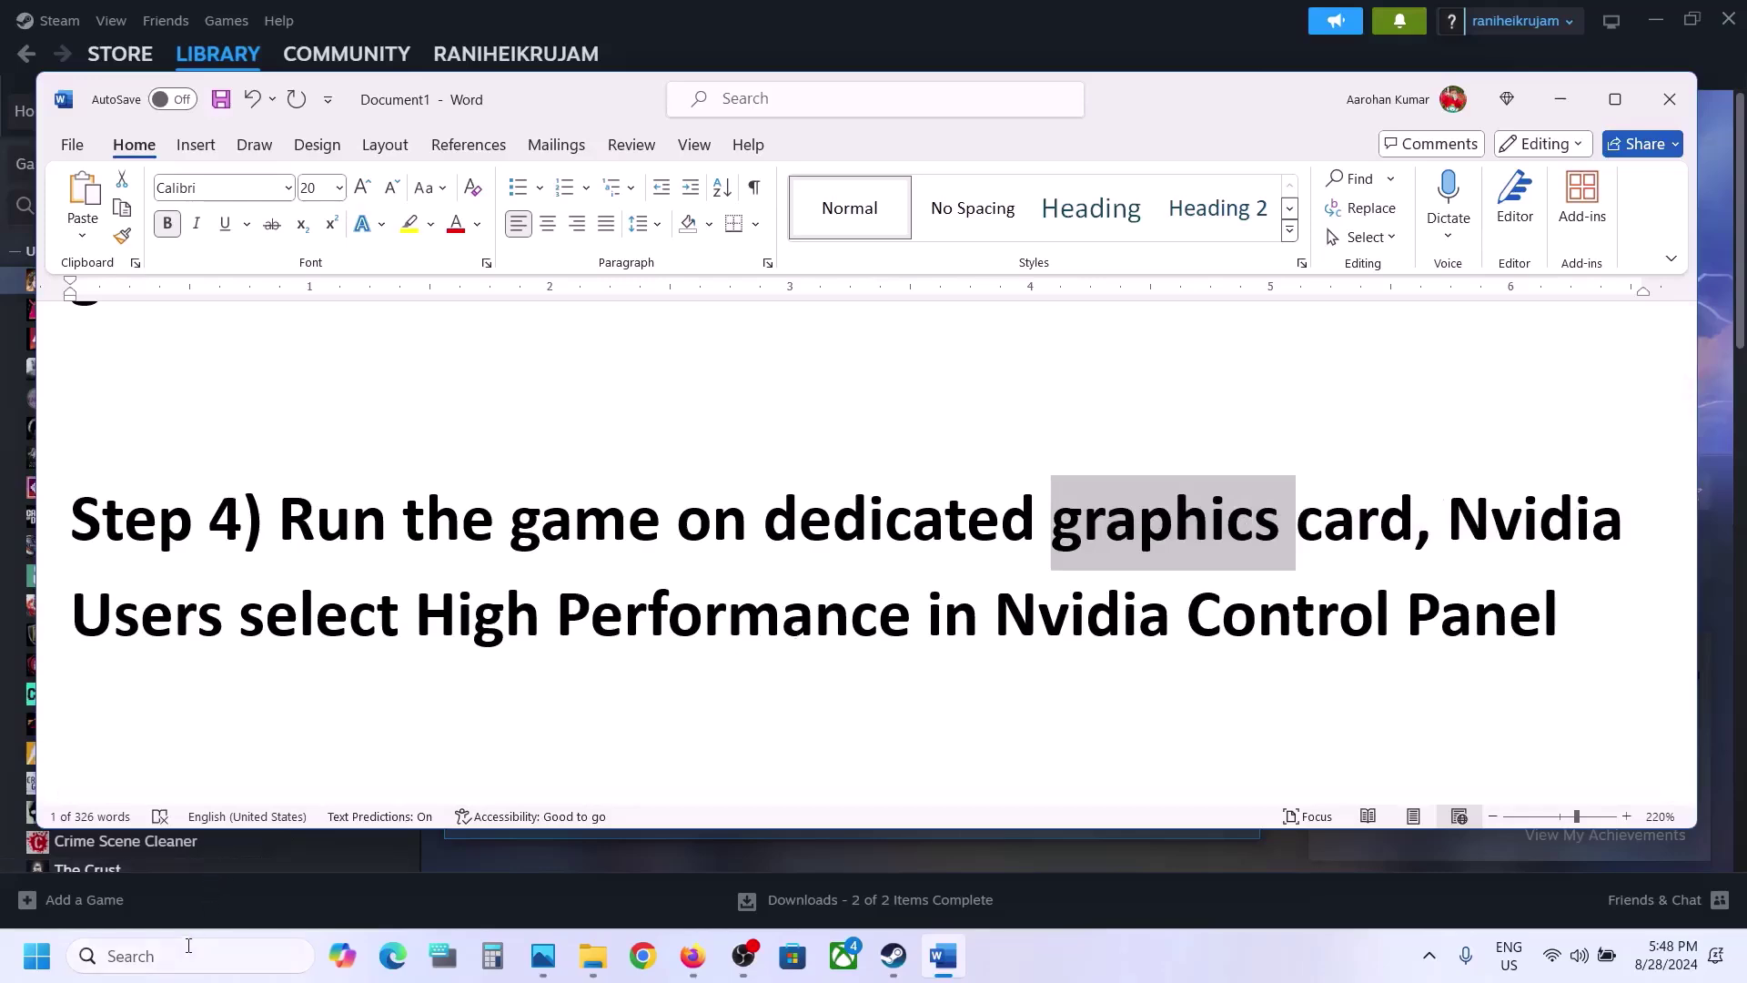
{"action": "left_click", "coordinate": [187, 955]}
{"action": "key", "text": "ctrl+v"}
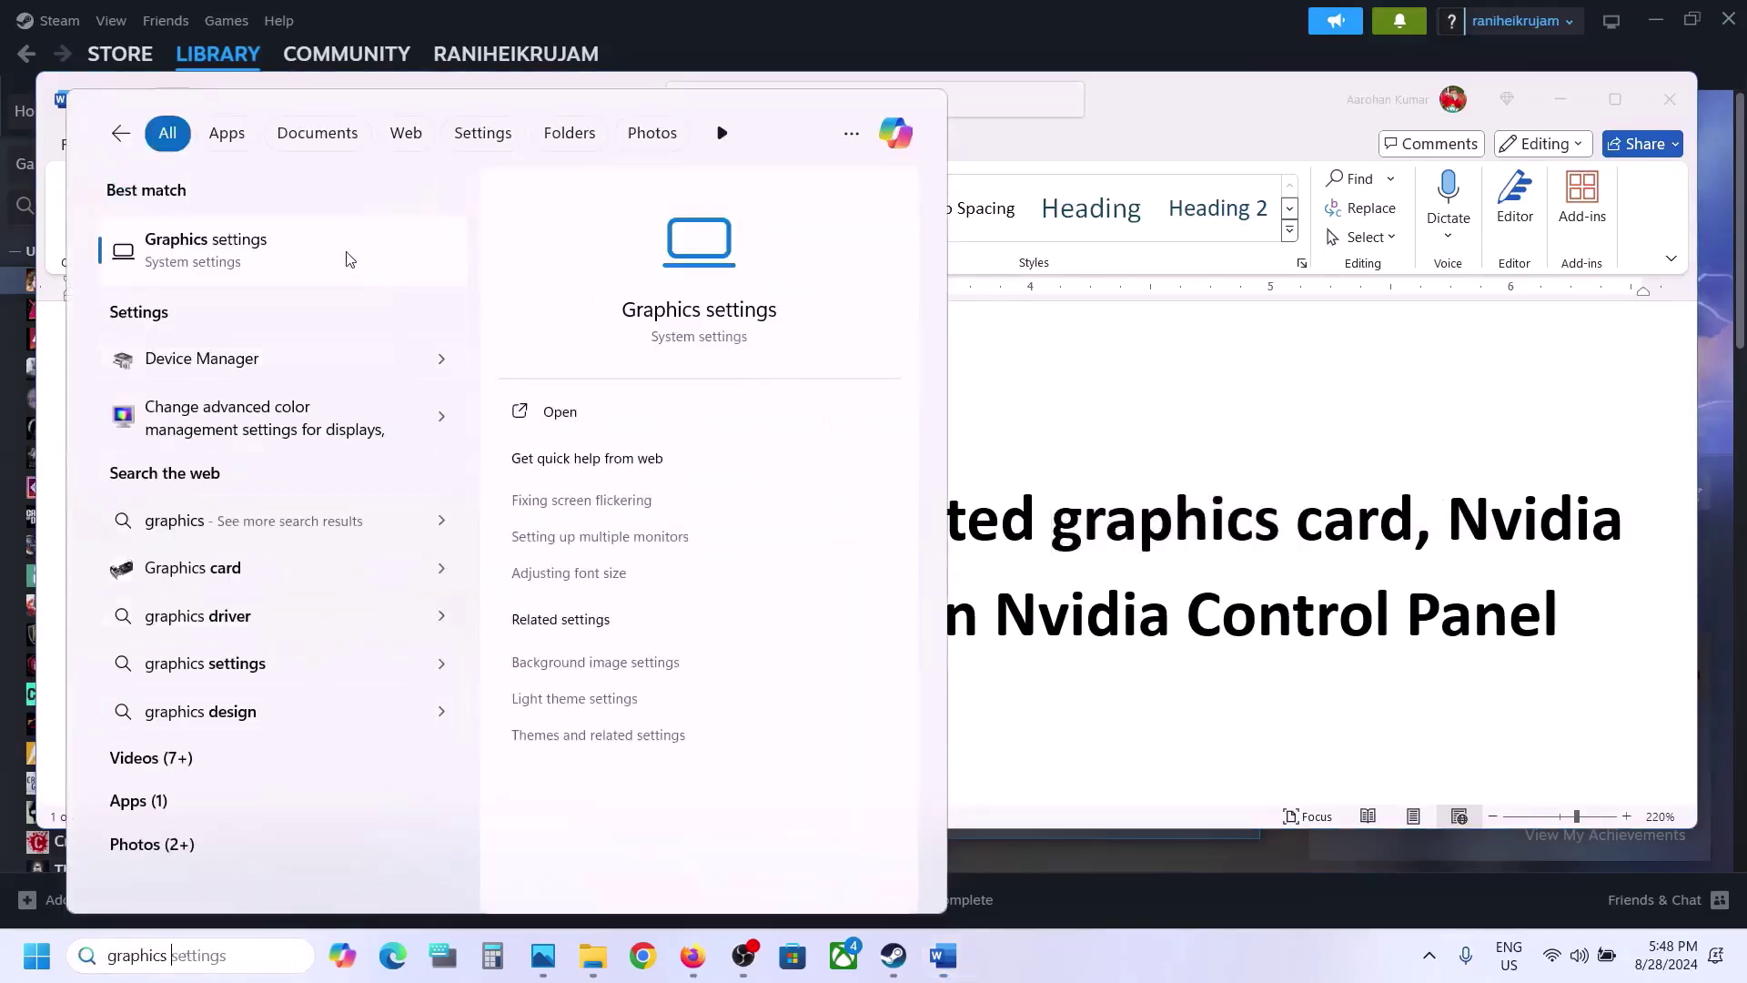
{"action": "left_click", "coordinate": [346, 259]}
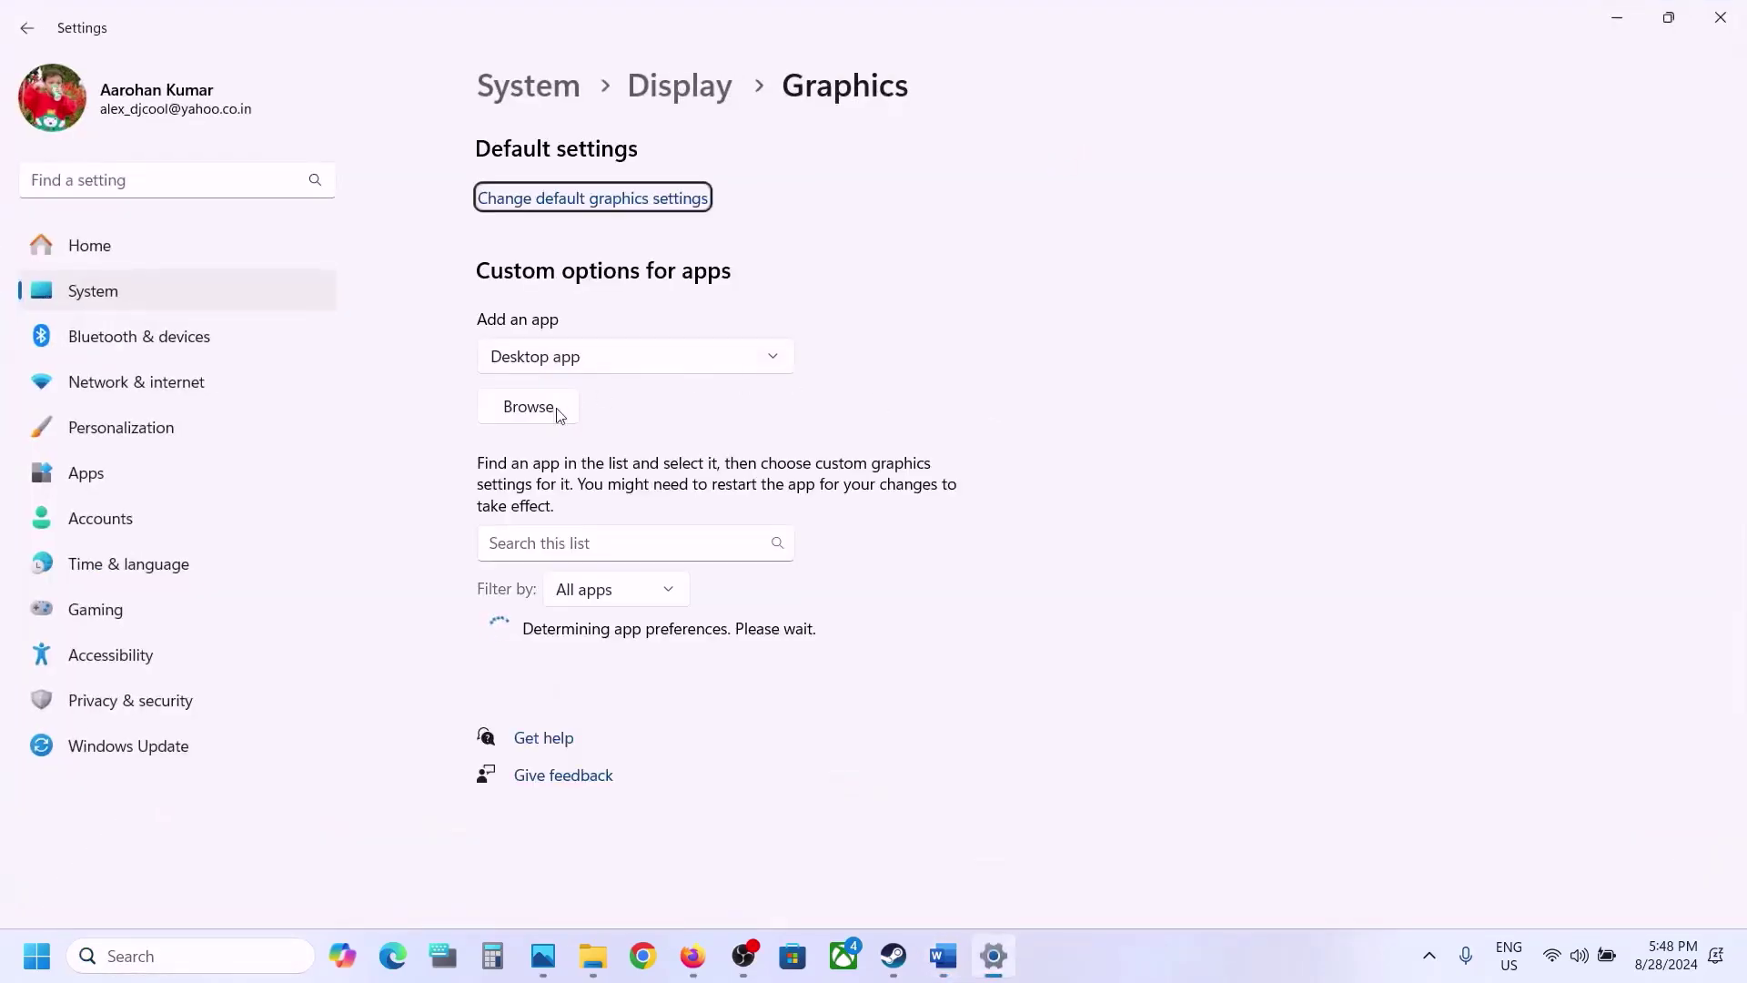
Browse for a desktop app to add and go to the Steam folder in Program Files (x86) on drive C.
{"action": "left_click", "coordinate": [544, 414]}
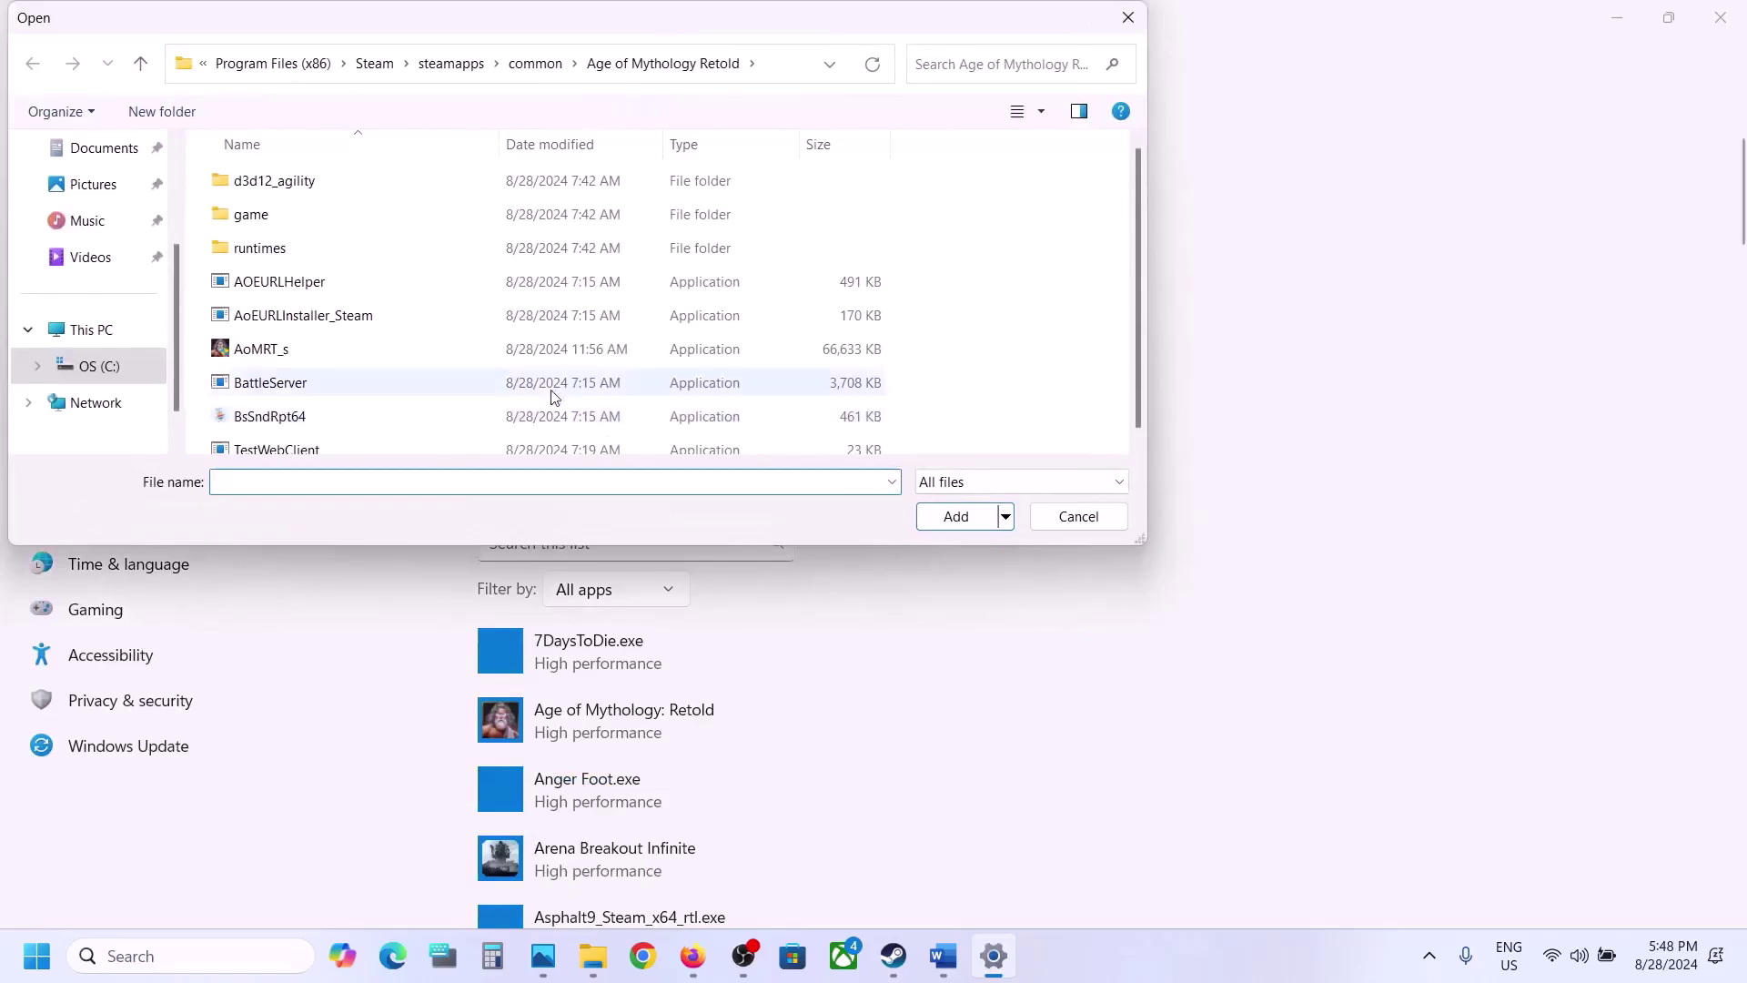
{"action": "left_click", "coordinate": [108, 369]}
{"action": "scroll", "coordinate": [370, 334], "scroll_direction": "down", "scroll_amount": 2}
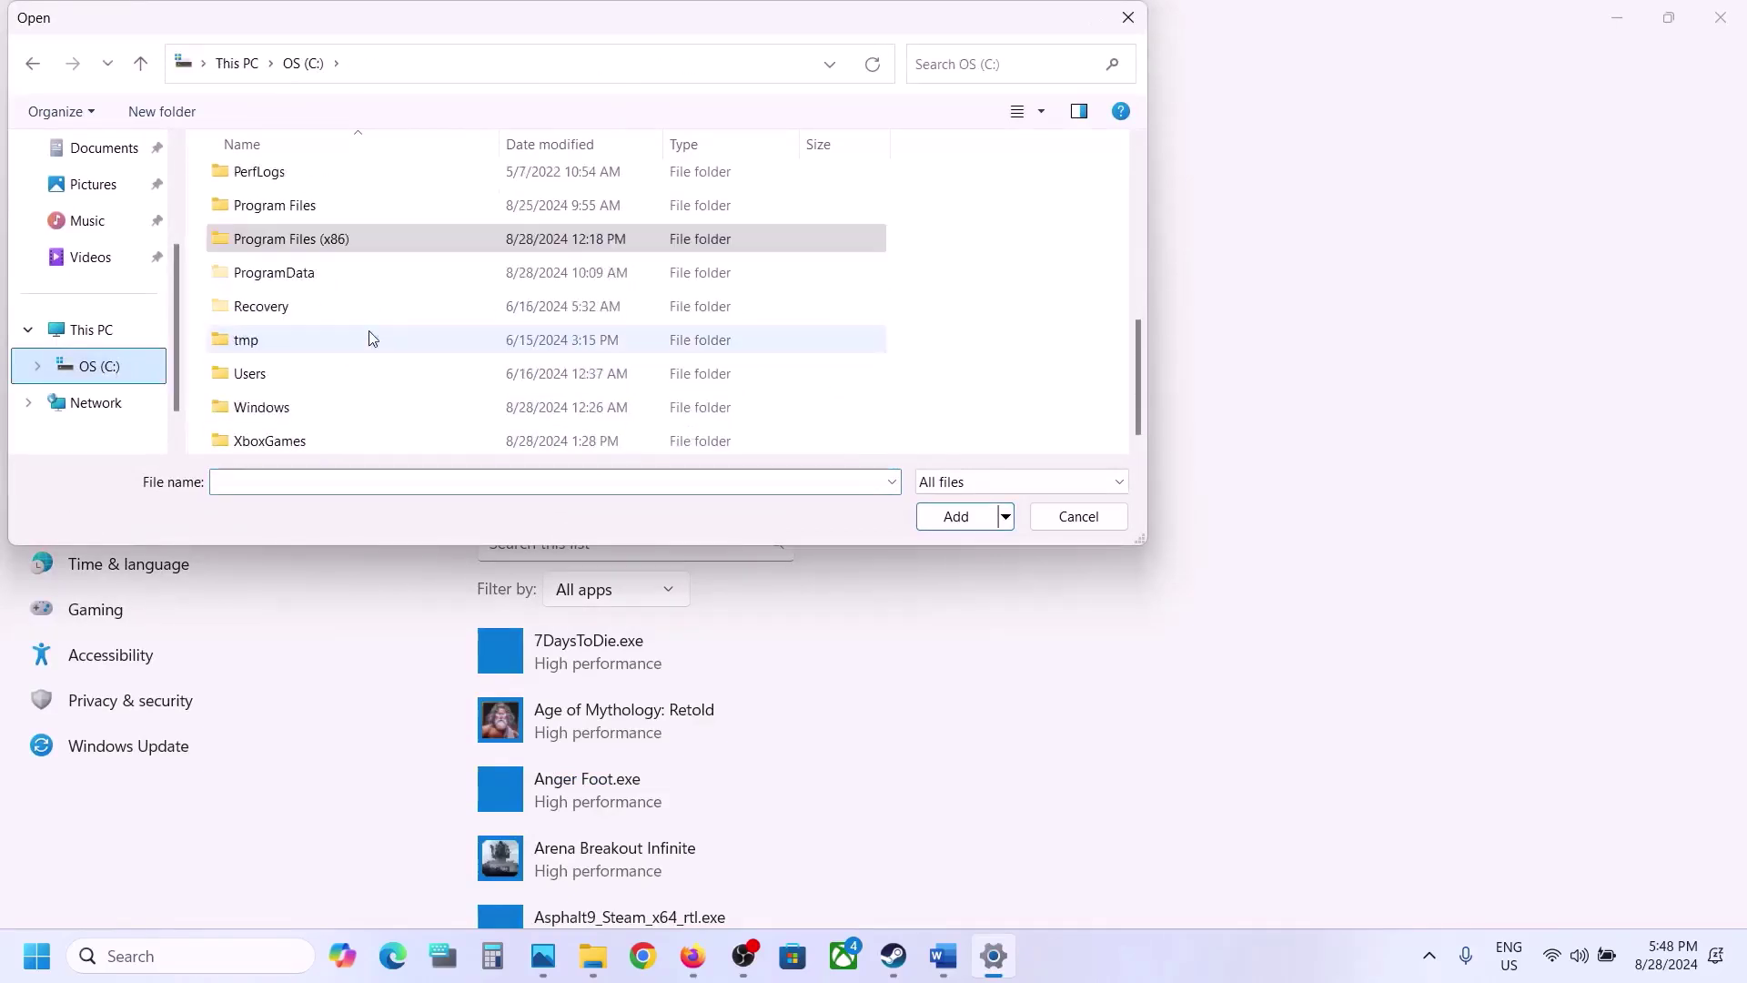
{"action": "double_click", "coordinate": [309, 239]}
{"action": "scroll", "coordinate": [312, 244], "scroll_direction": "down", "scroll_amount": 7}
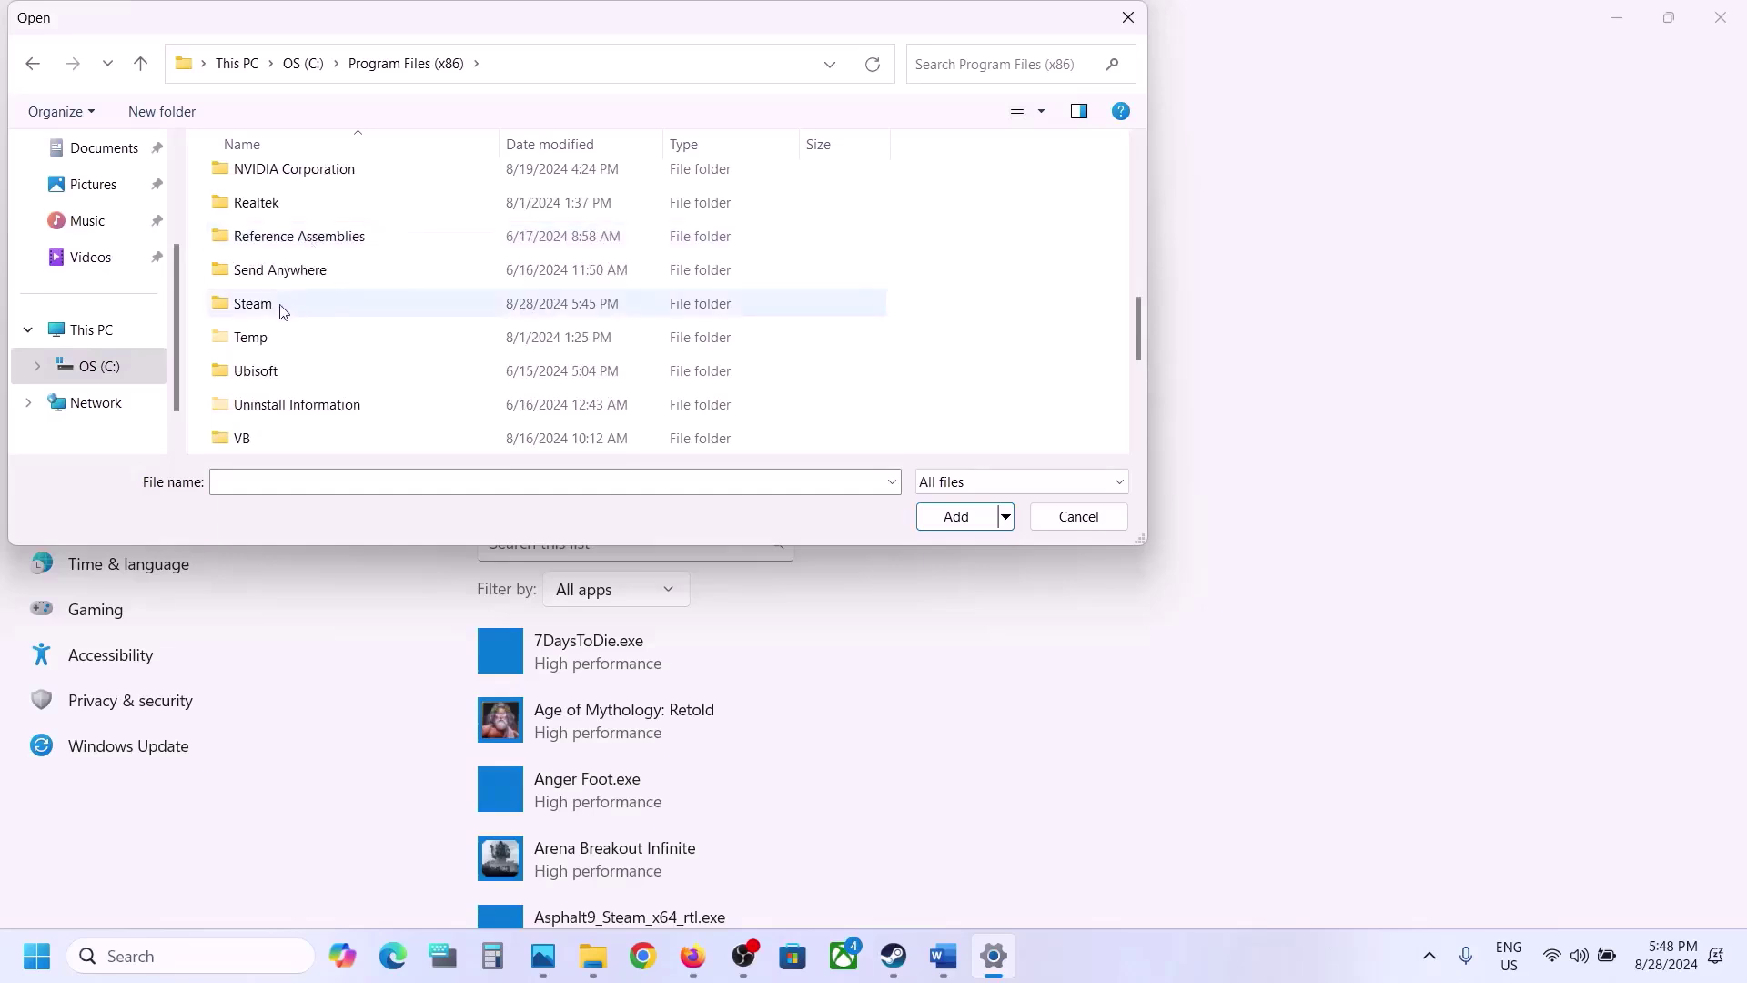
{"action": "left_click", "coordinate": [278, 309]}
{"action": "double_click", "coordinate": [278, 310]}
Try to add AoMRT_s from steamapps\common\Age of Mythology Retold to the apps with custom graphics options.
{"action": "scroll", "coordinate": [275, 303], "scroll_direction": "down", "scroll_amount": 2}
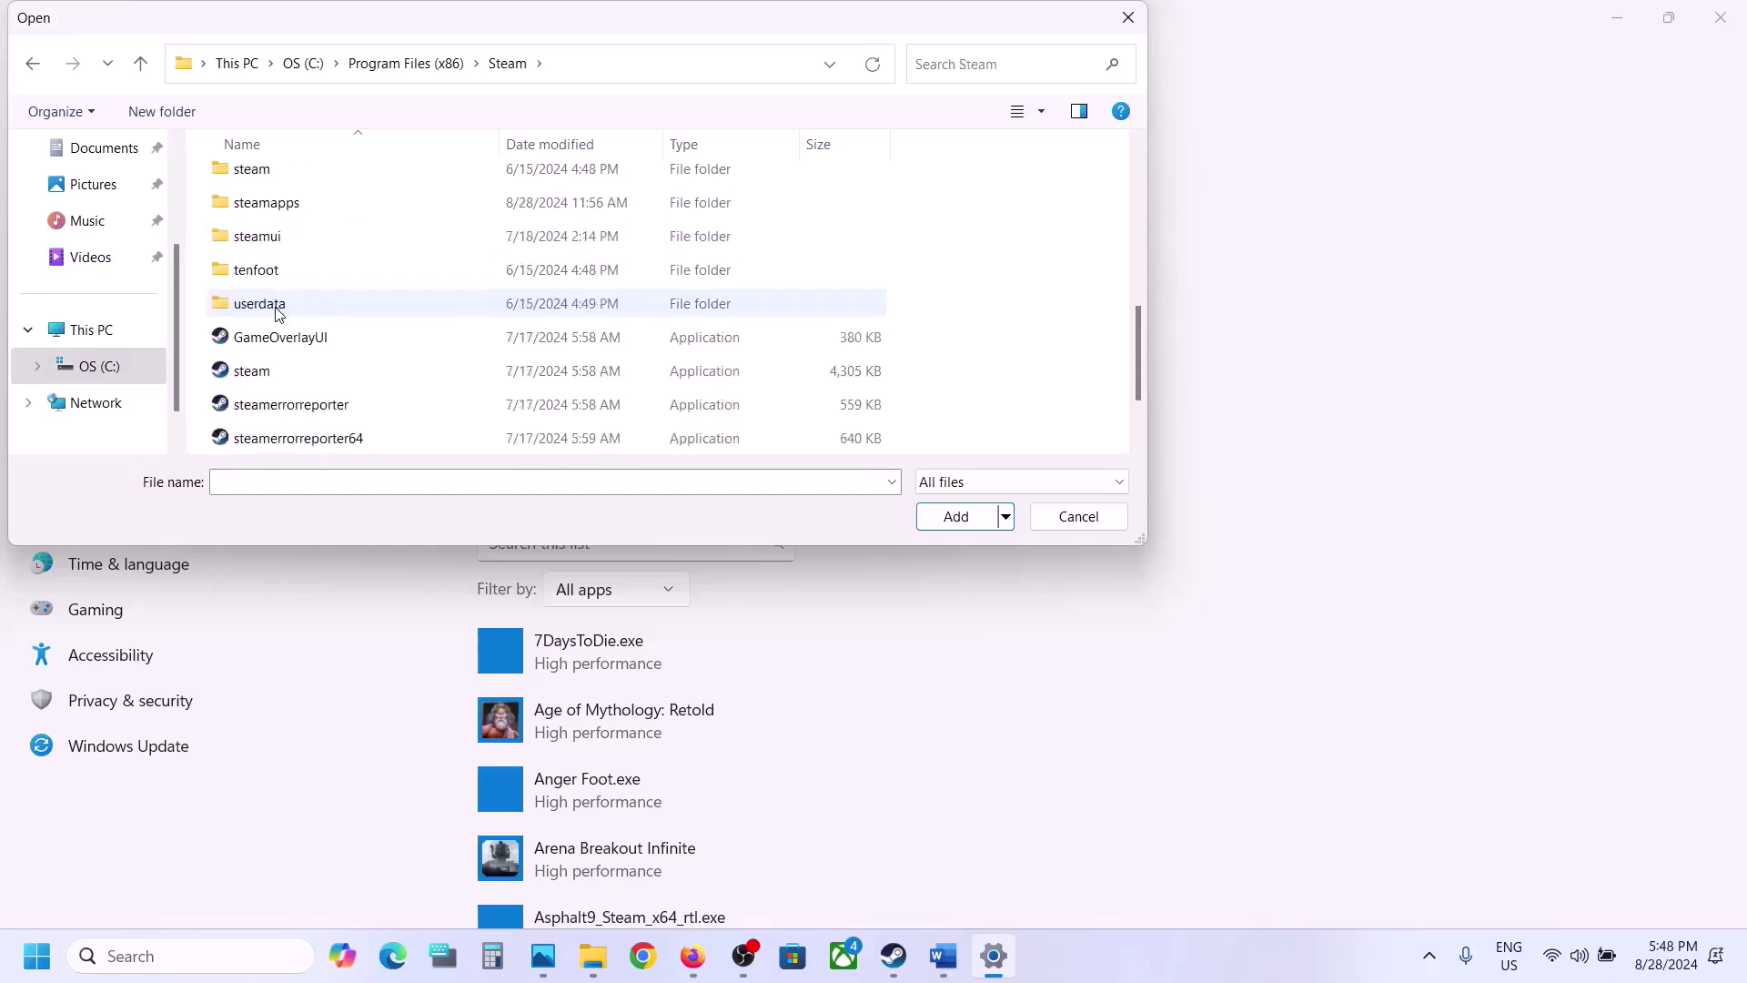
{"action": "left_click", "coordinate": [293, 217]}
{"action": "double_click", "coordinate": [293, 216]}
{"action": "double_click", "coordinate": [281, 182]}
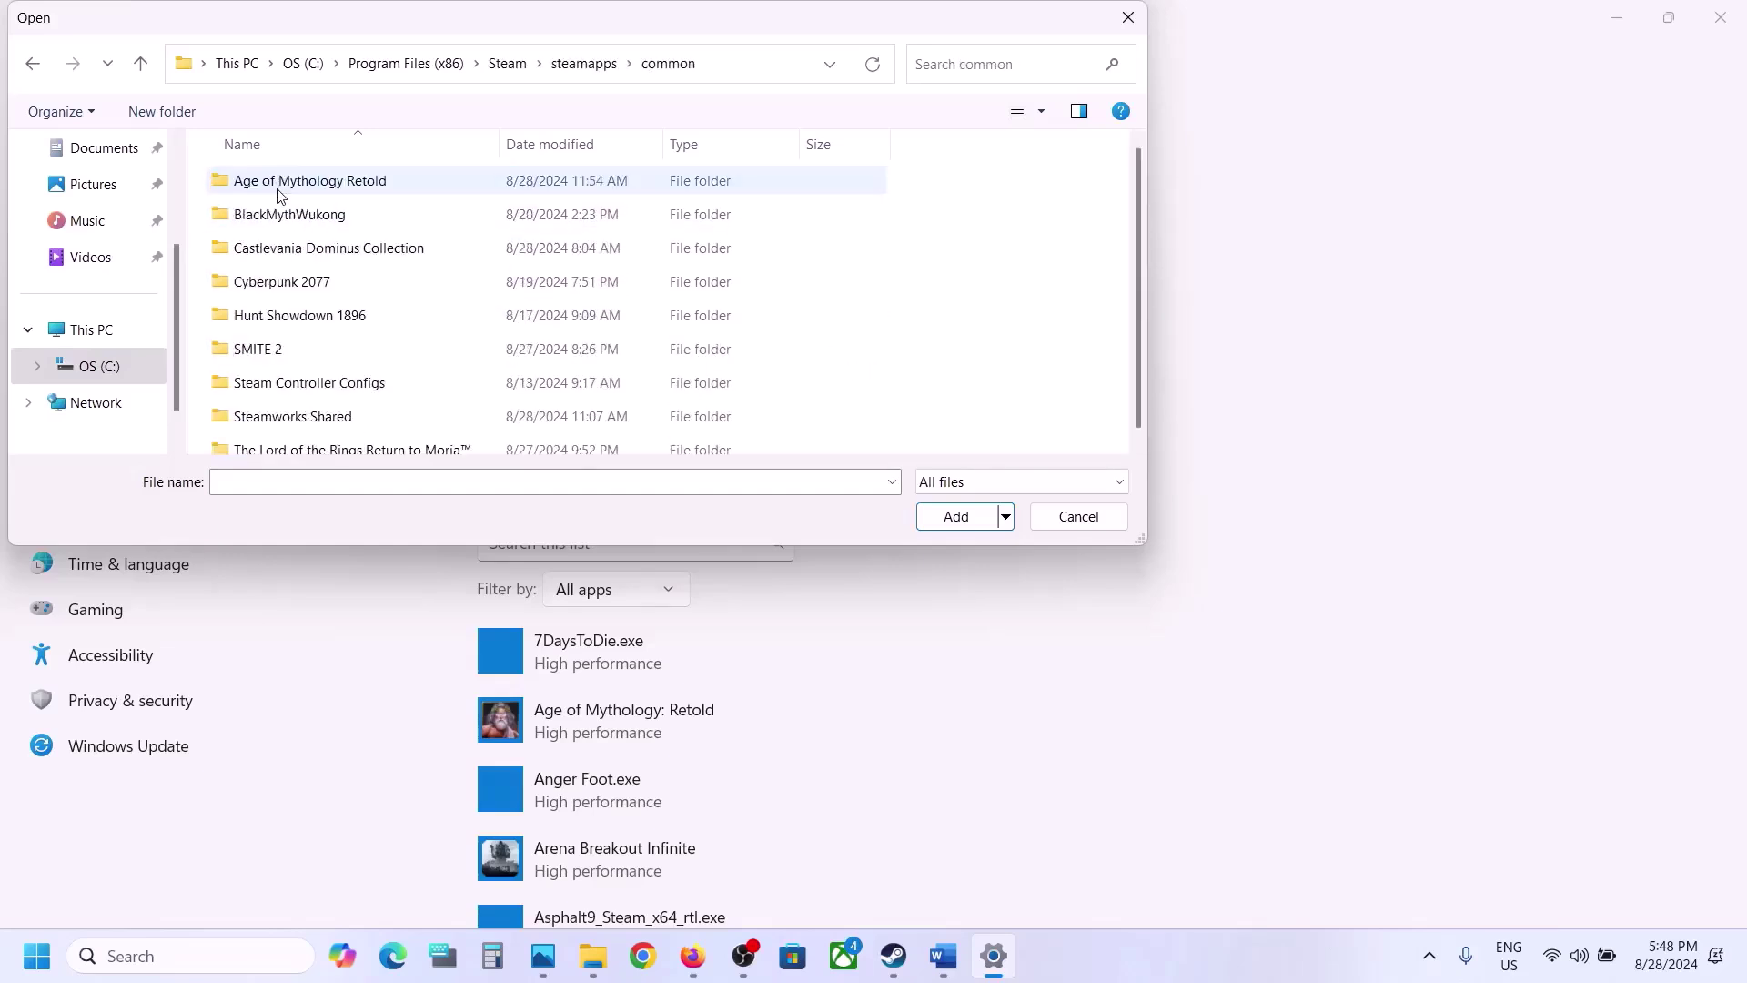
{"action": "double_click", "coordinate": [363, 183]}
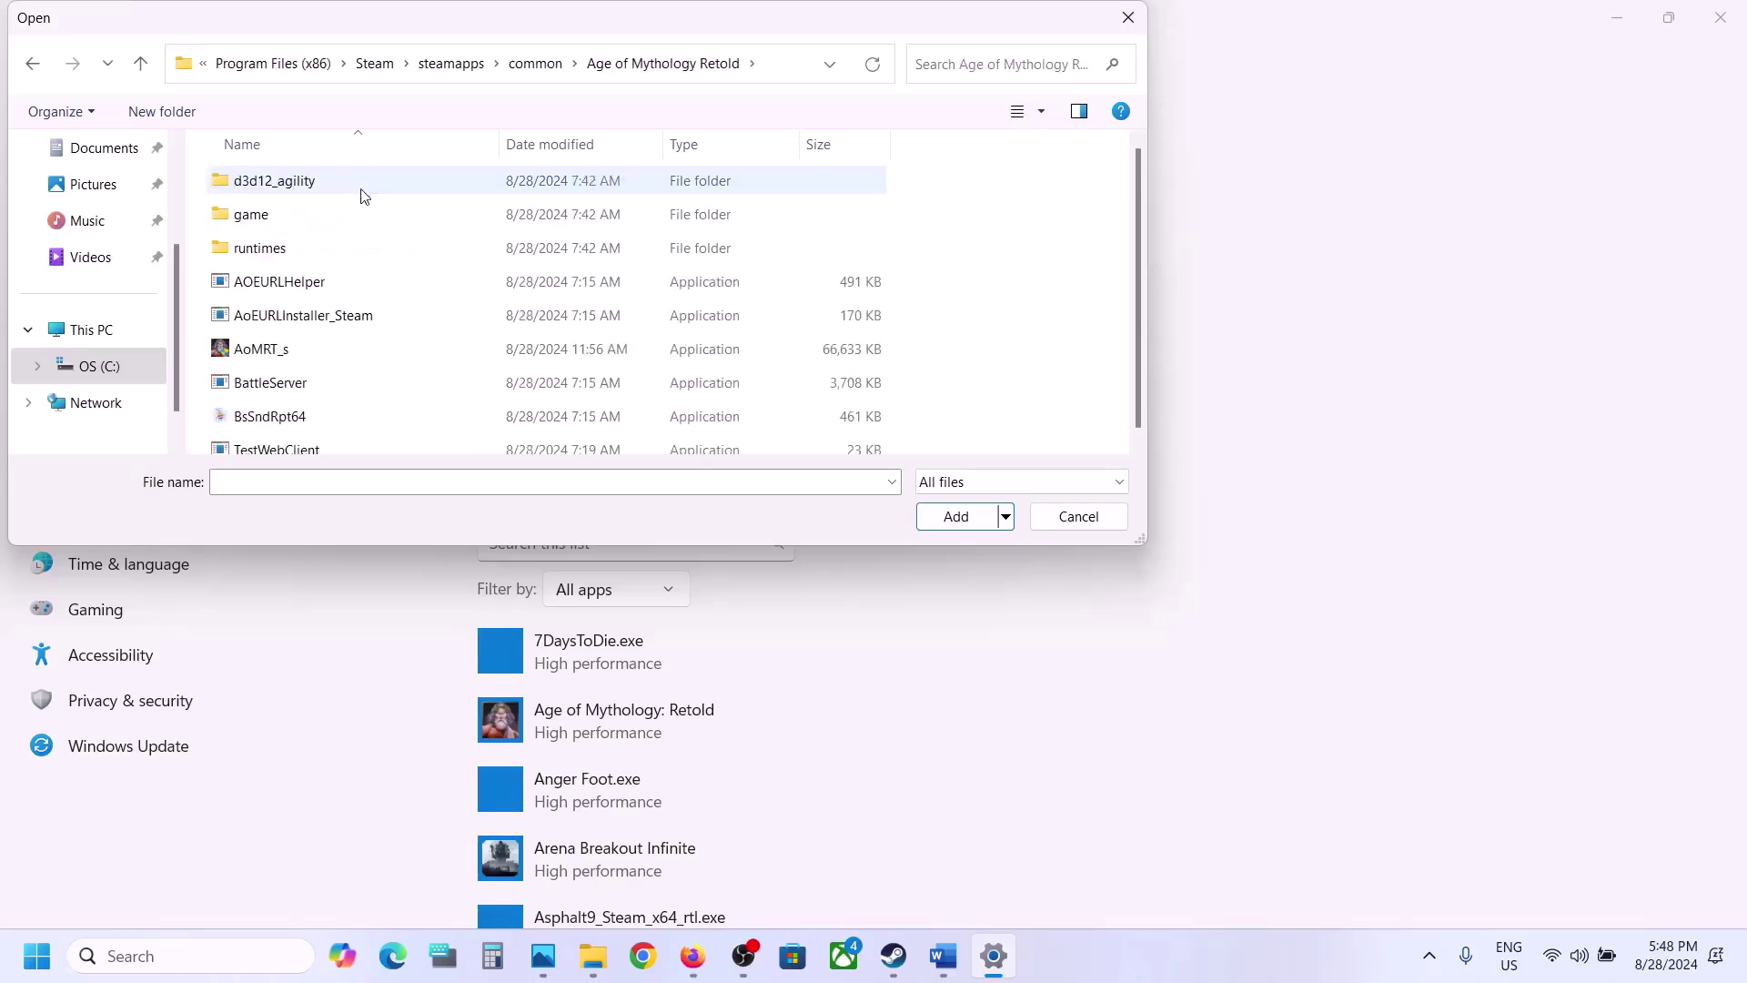
{"action": "left_click", "coordinate": [276, 351]}
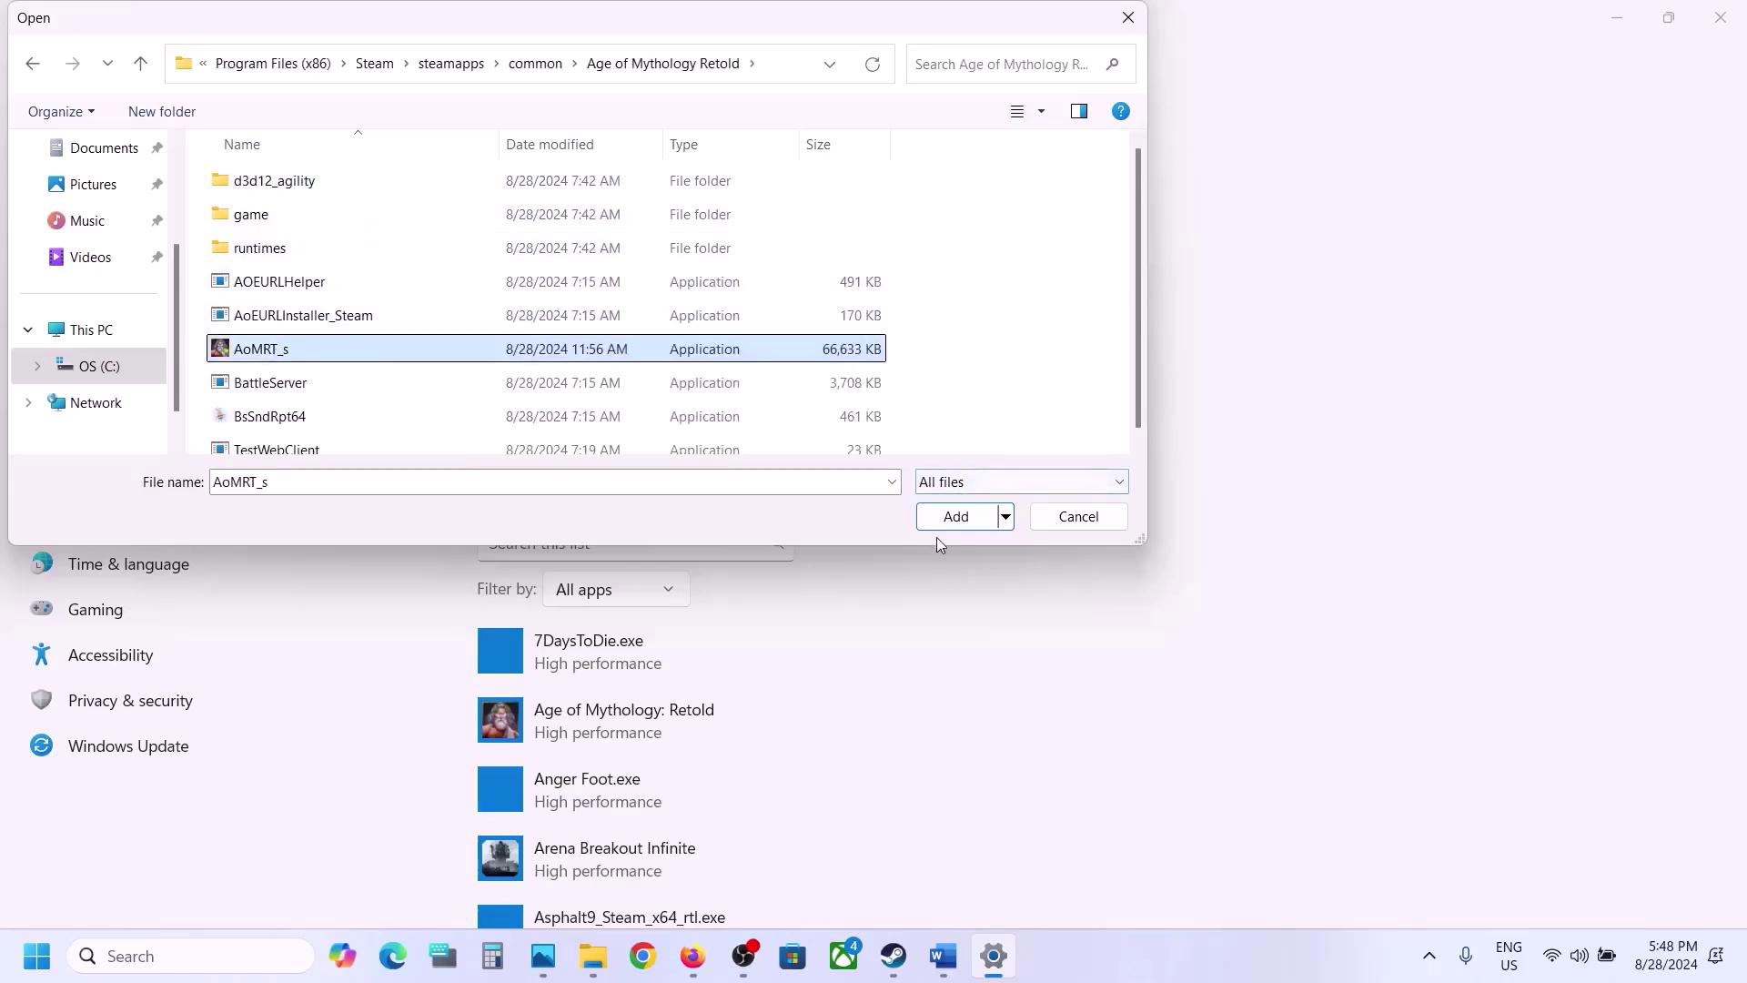
{"action": "left_click", "coordinate": [954, 516]}
Save High performance as the graphics preference for Age of Mythology: Retold.
{"action": "scroll", "coordinate": [643, 747], "scroll_direction": "down", "scroll_amount": 2}
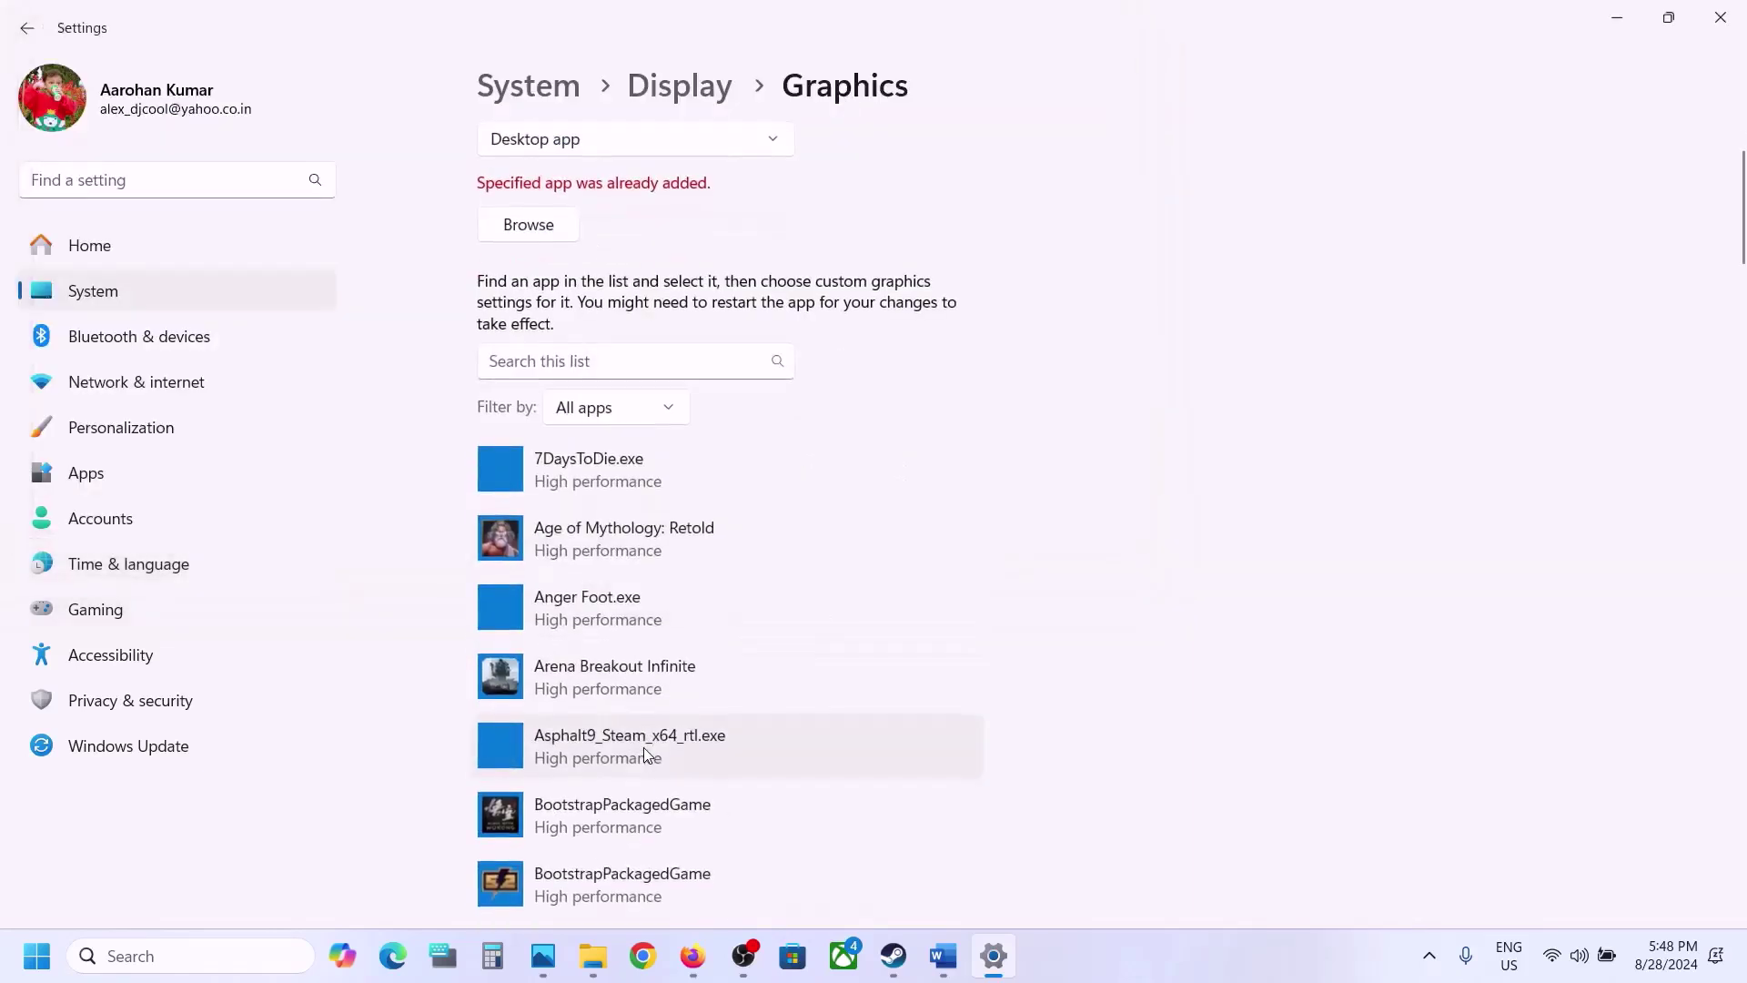
{"action": "left_click", "coordinate": [620, 546]}
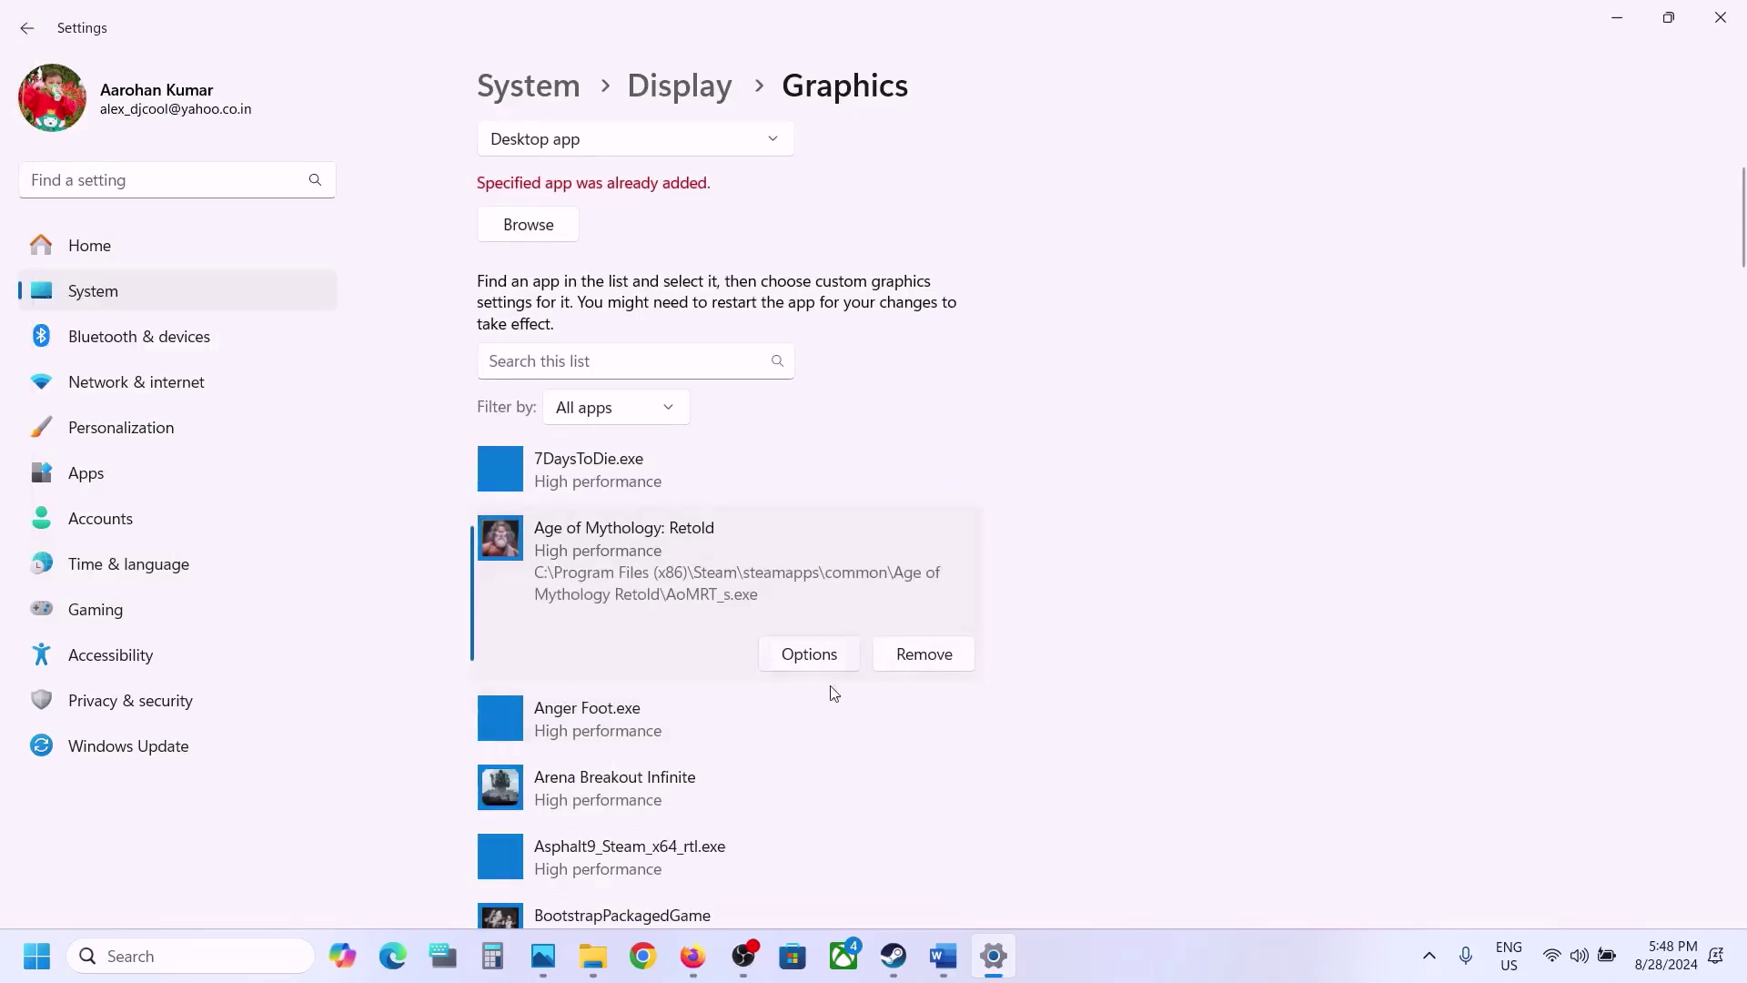
{"action": "left_click", "coordinate": [811, 654]}
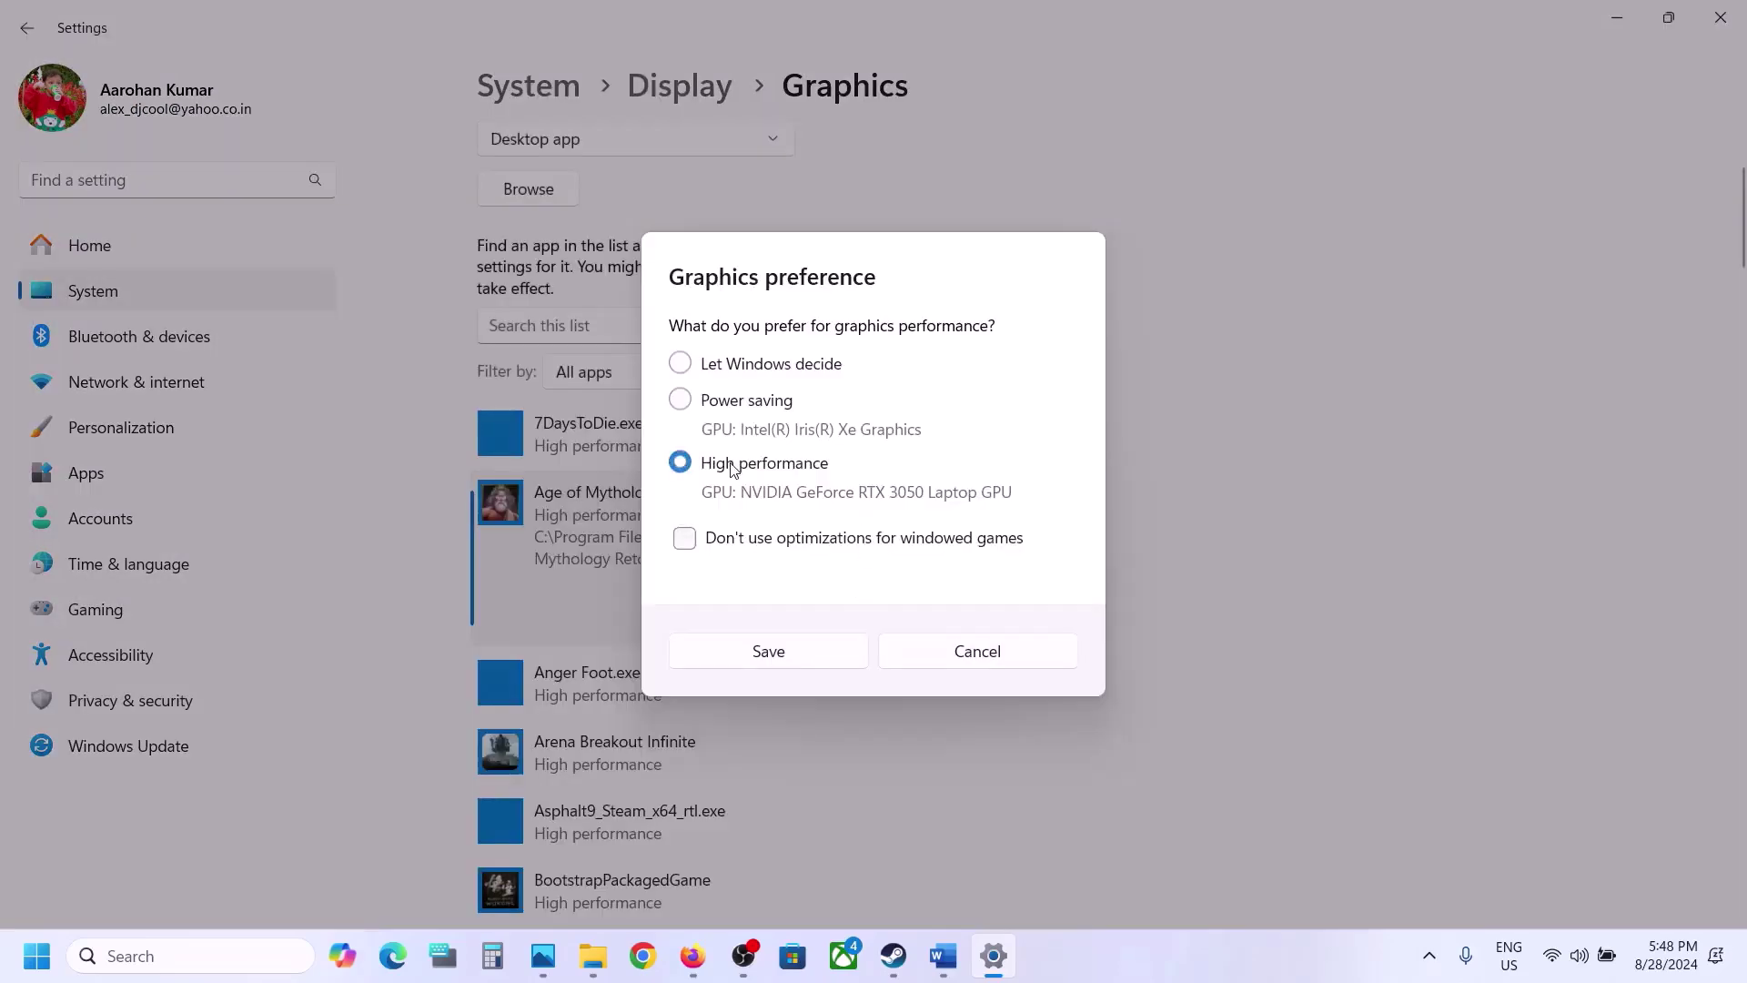
{"action": "left_click", "coordinate": [764, 655]}
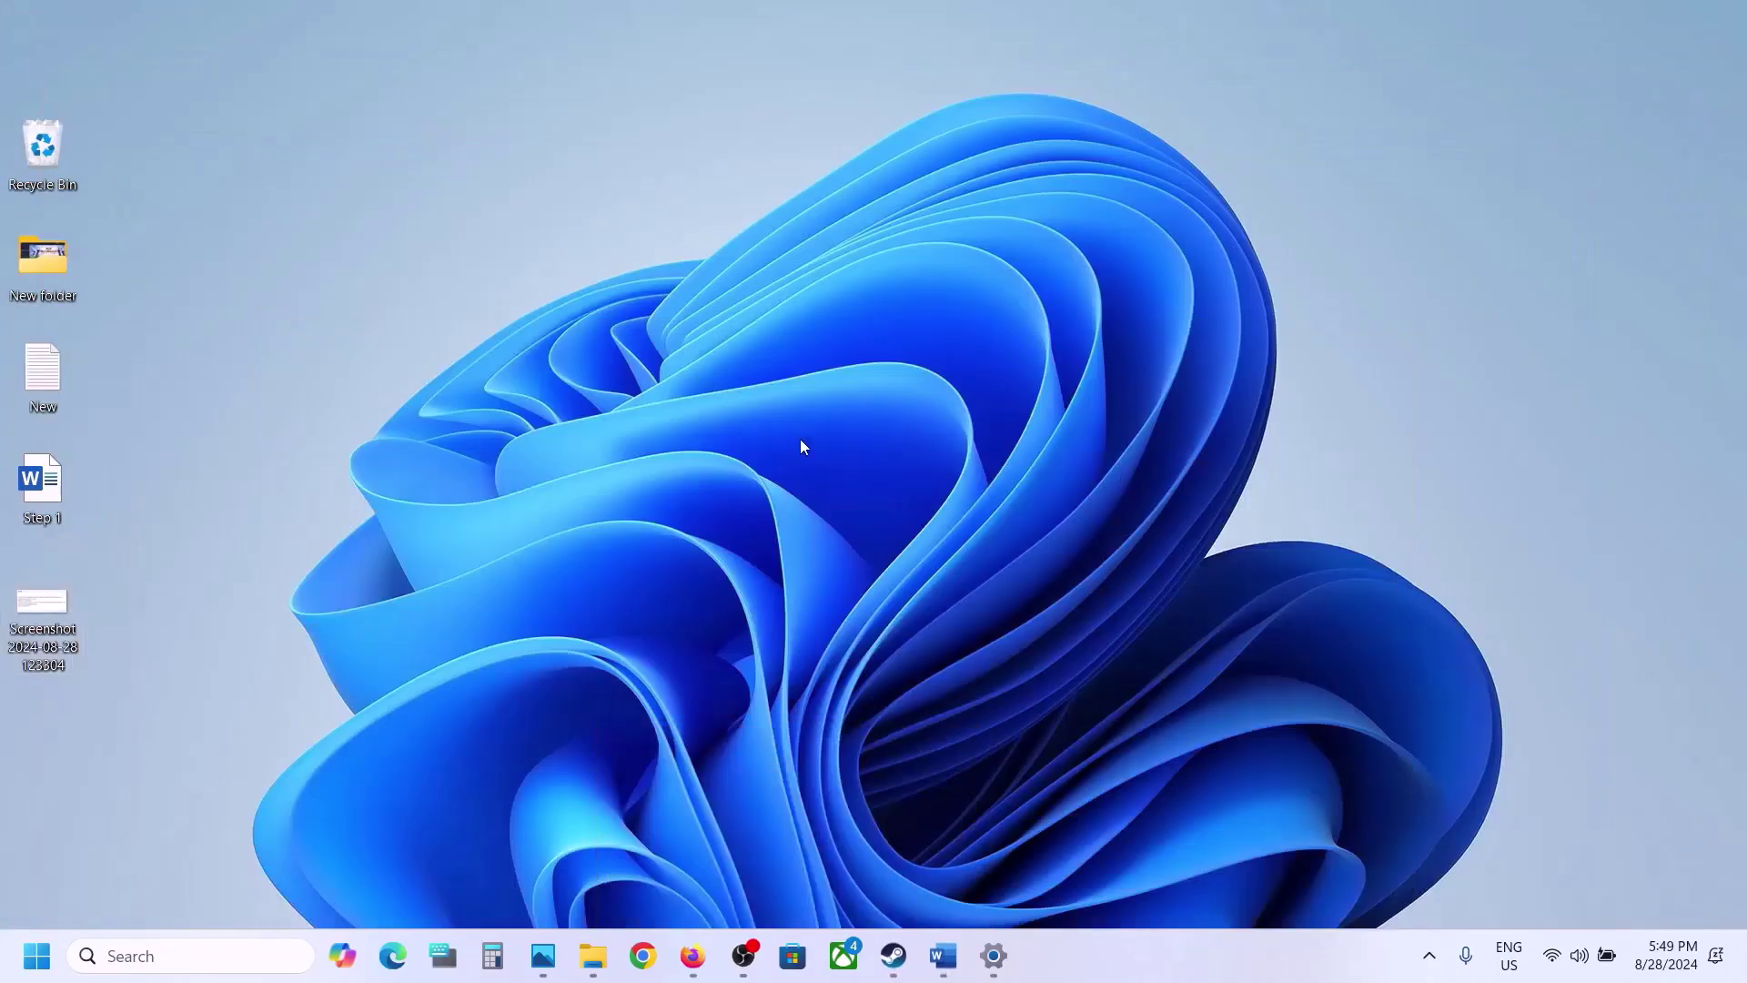
Open NVIDIA Control Panel from the desktop and display the program-specific 3D settings.
{"action": "right_click", "coordinate": [850, 466]}
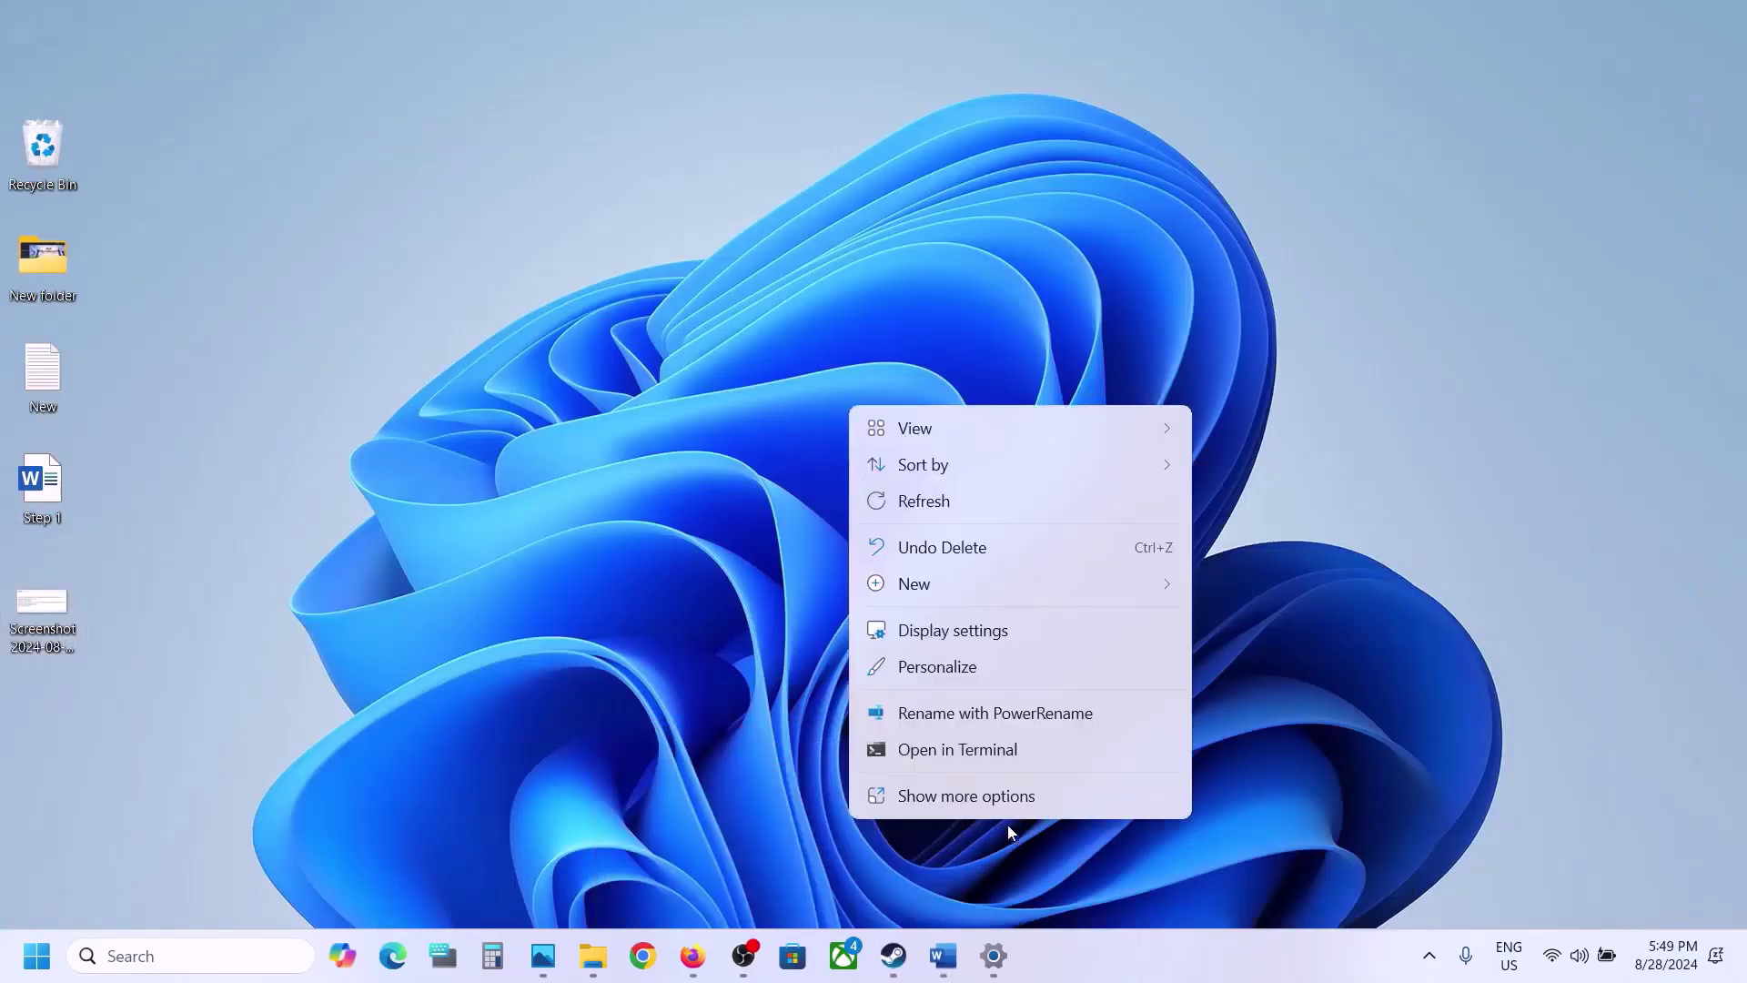
{"action": "left_click", "coordinate": [995, 805]}
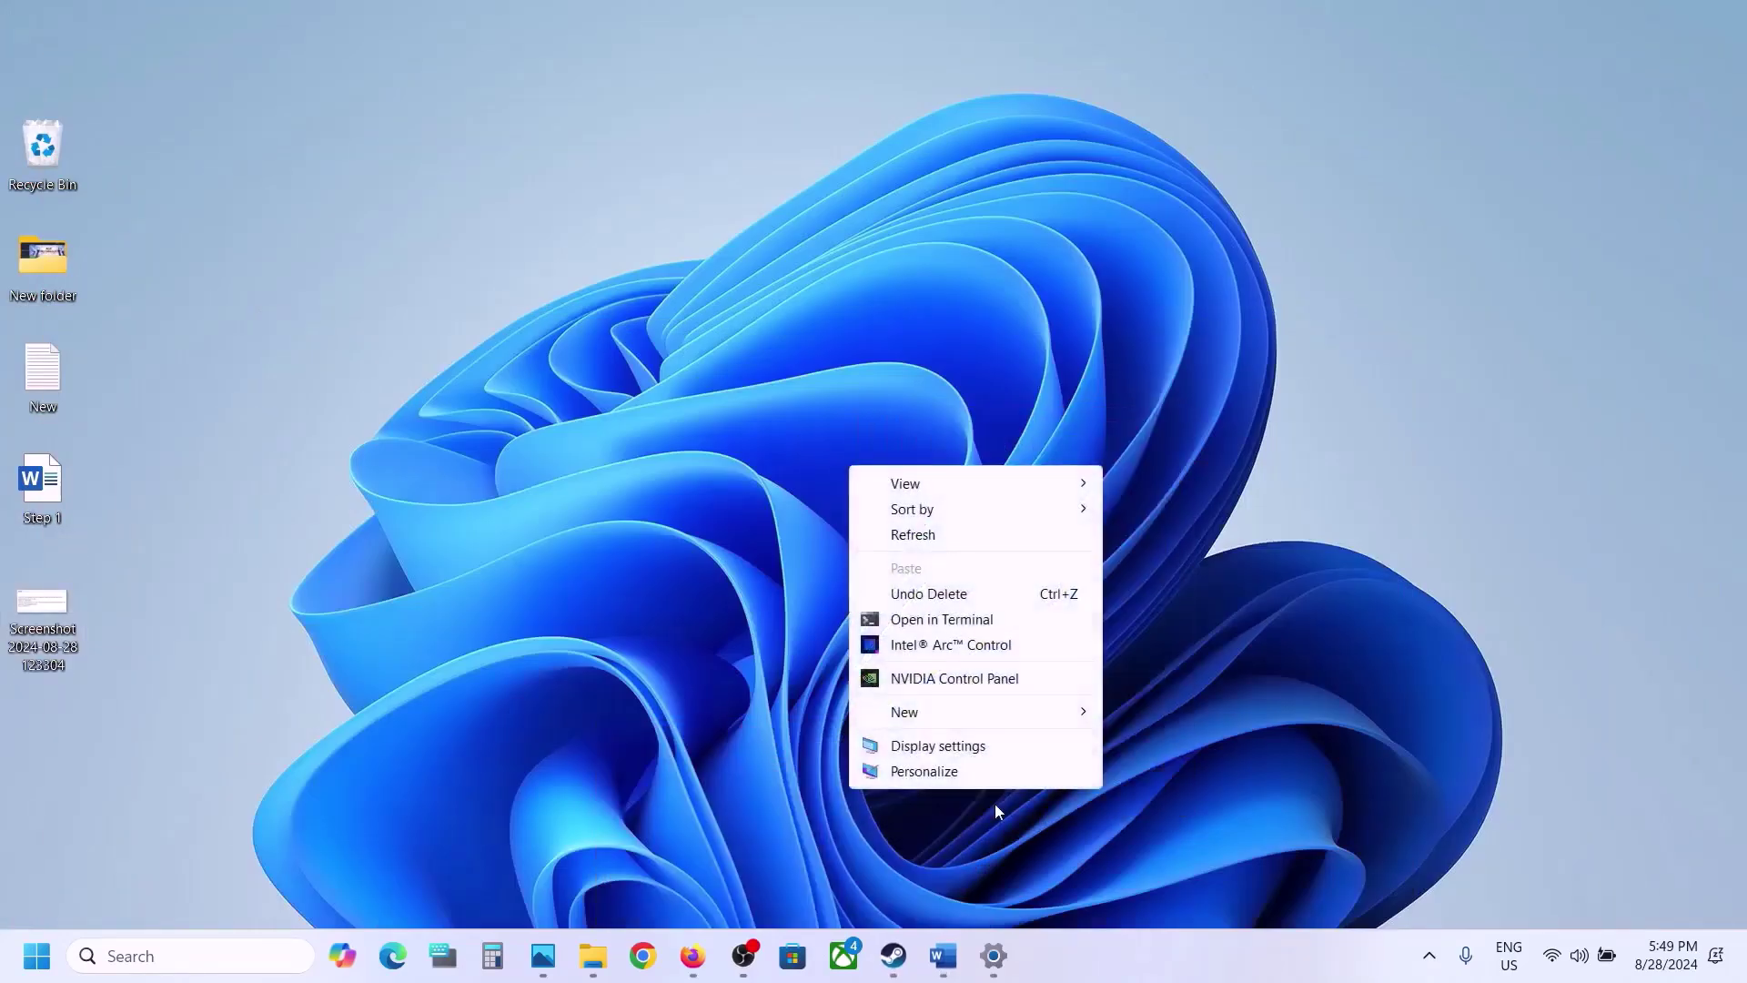
{"action": "left_click", "coordinate": [992, 678]}
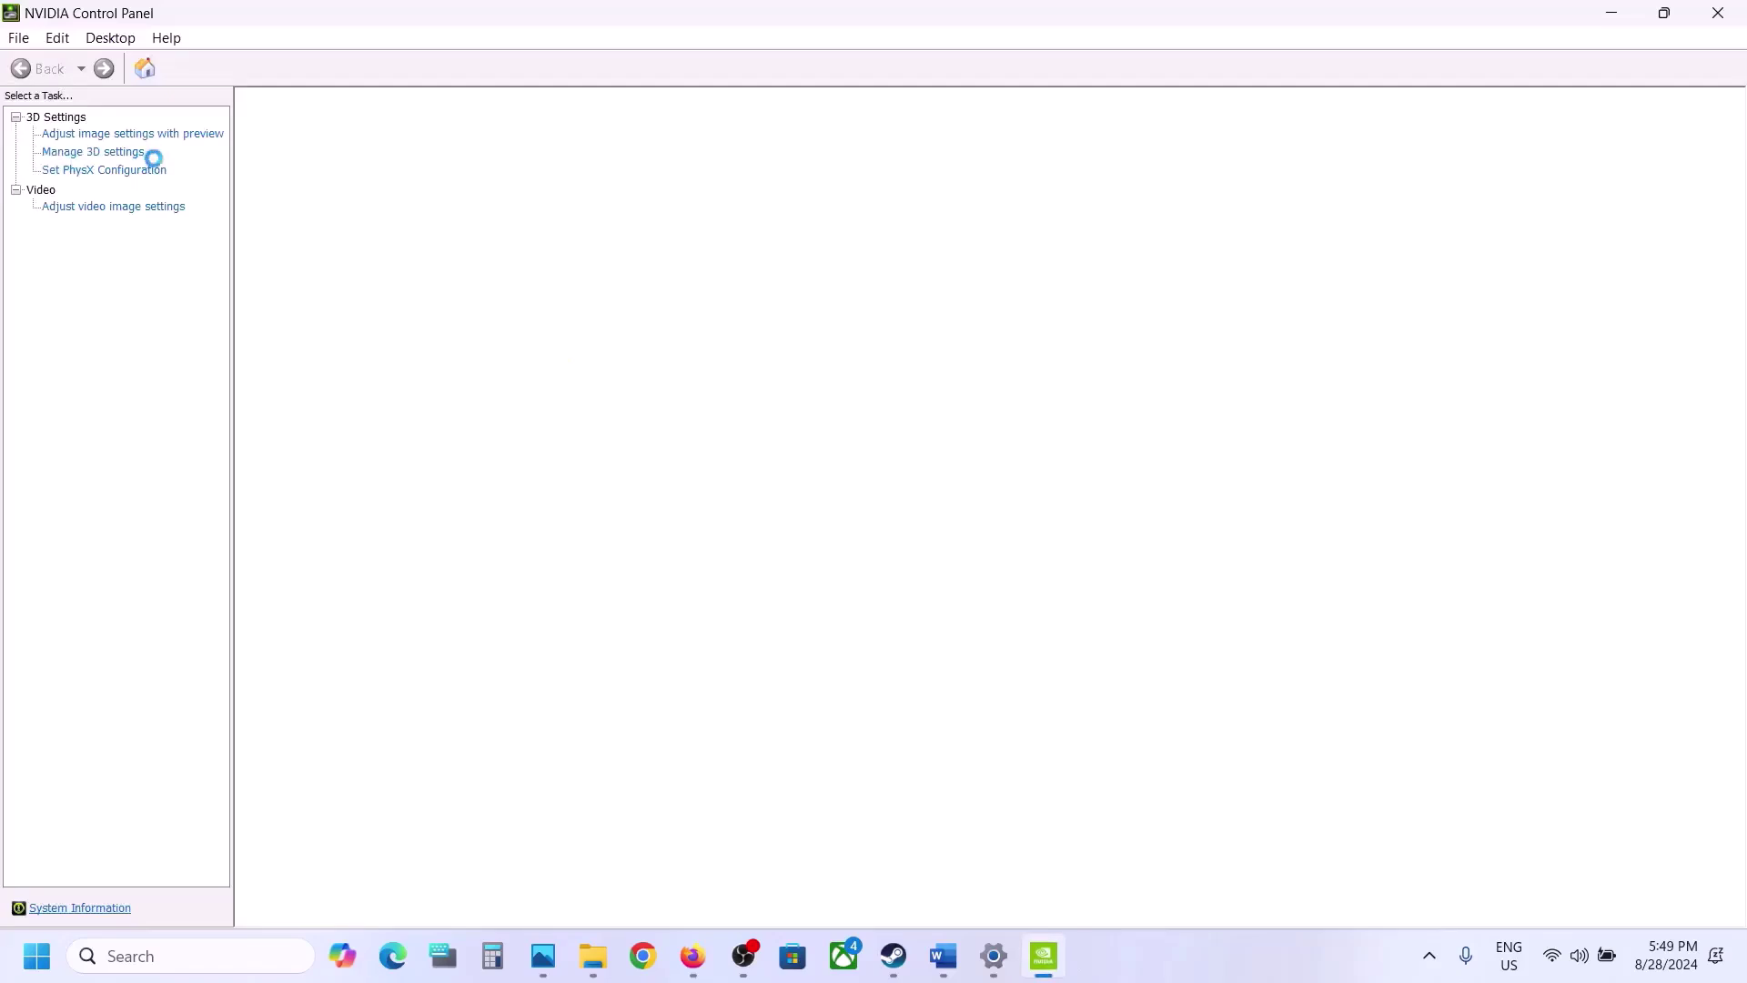
{"action": "left_click", "coordinate": [97, 153]}
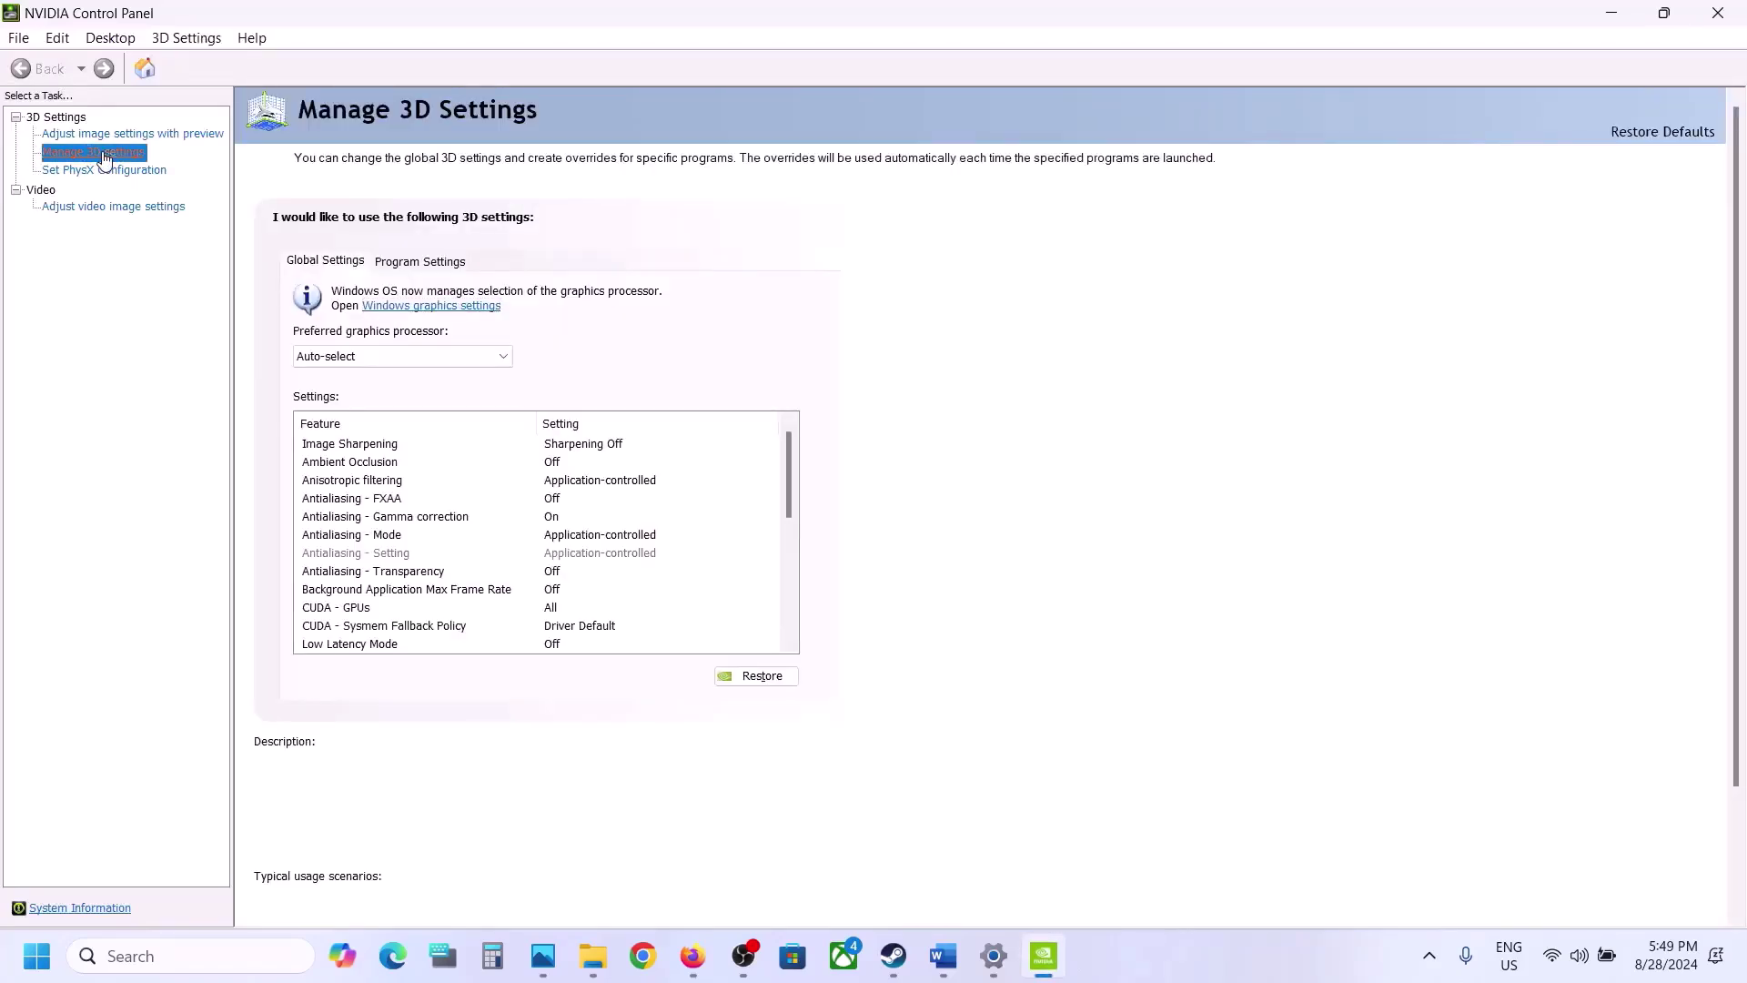
{"action": "left_click", "coordinate": [423, 259]}
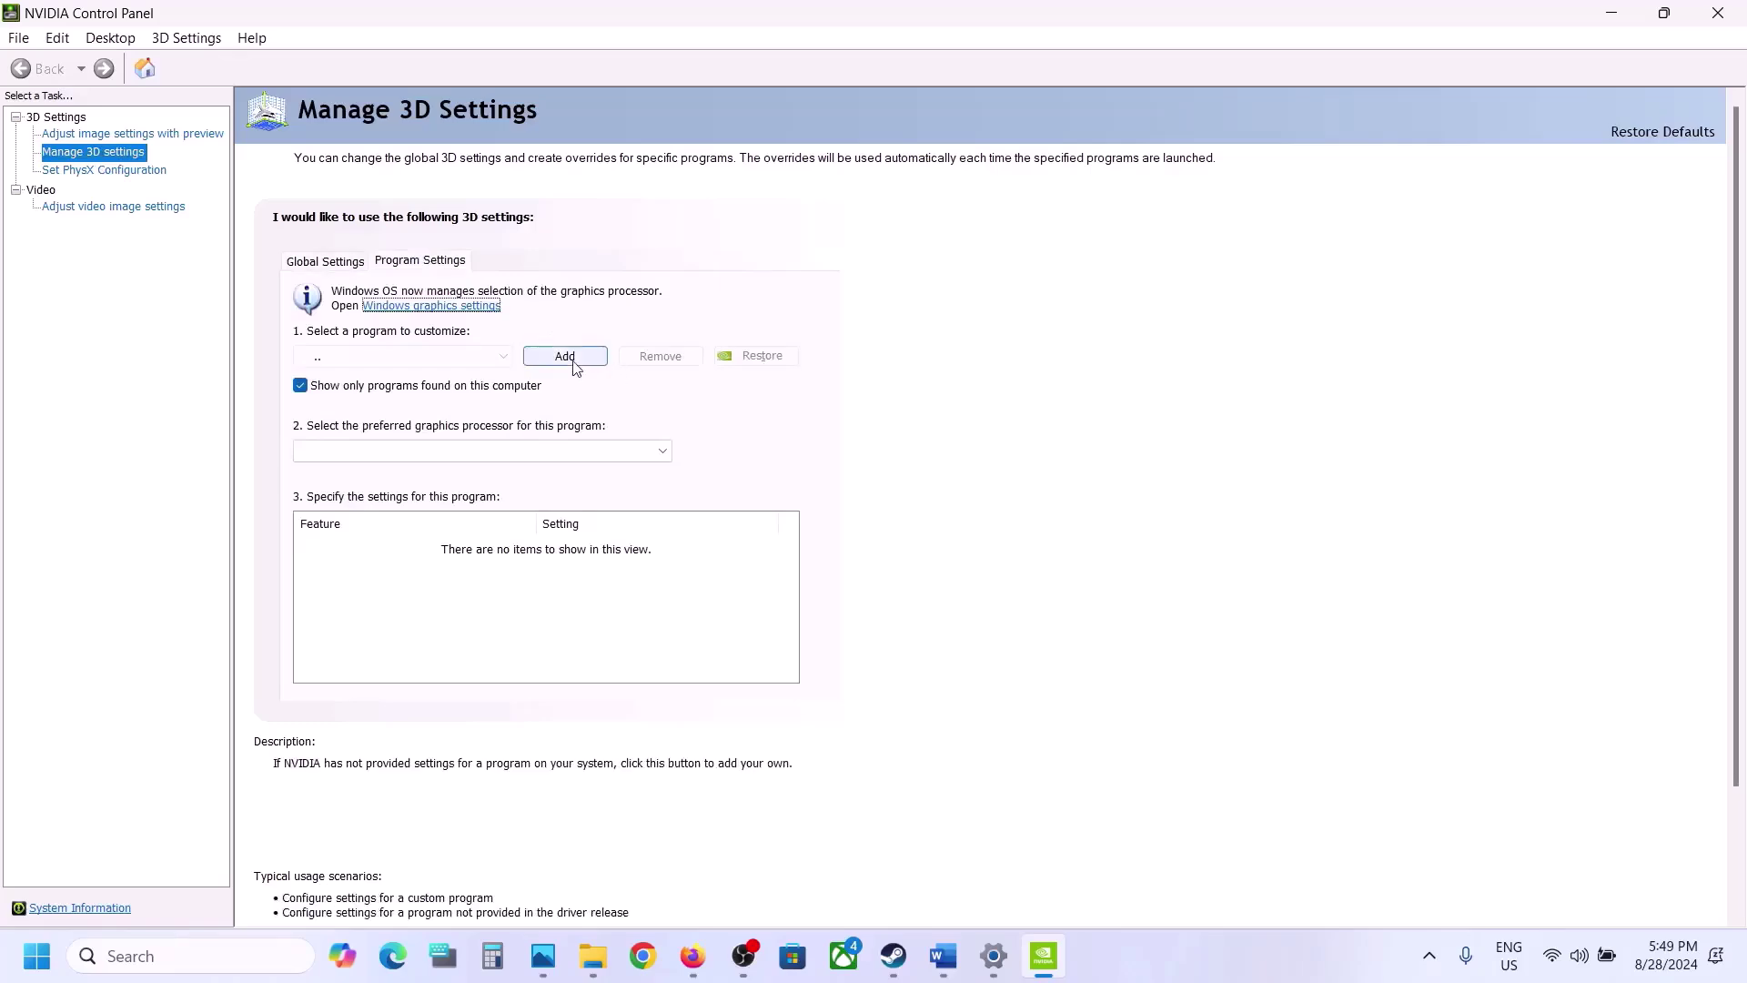
Add AoMRT_s from the Age of Mythology Retold folder as a program to customize.
{"action": "left_click", "coordinate": [573, 364]}
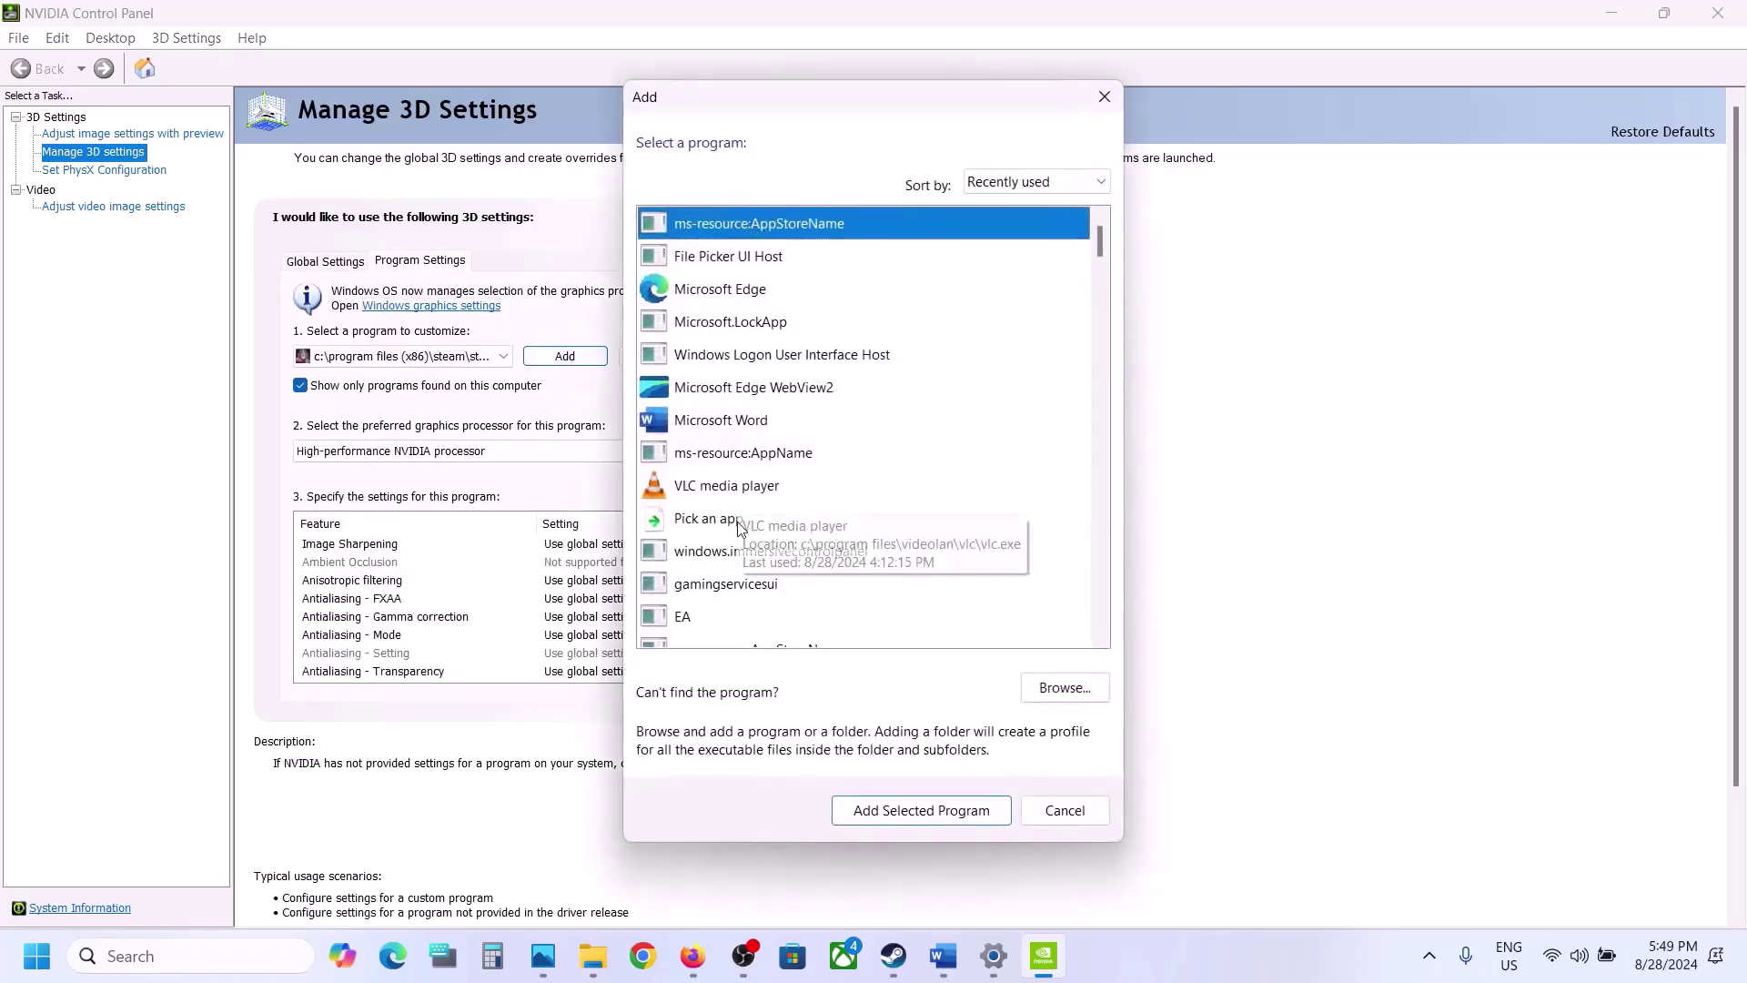
{"action": "scroll", "coordinate": [744, 508], "scroll_direction": "down", "scroll_amount": 3}
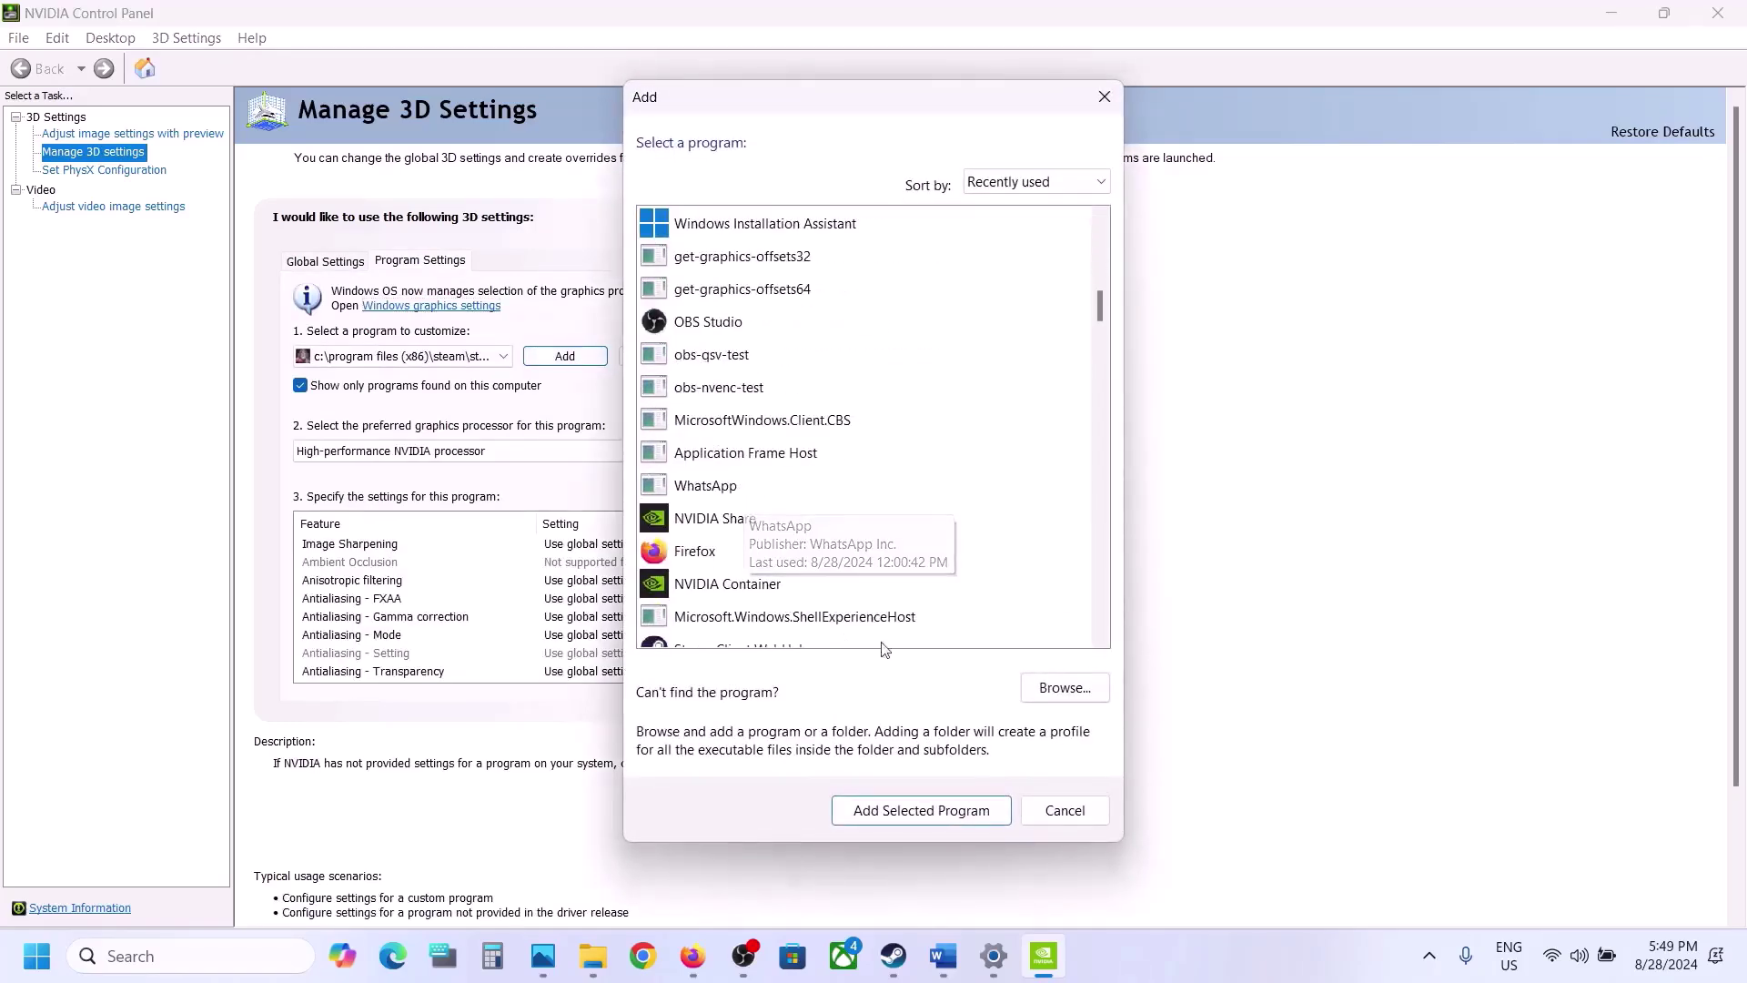
{"action": "left_click", "coordinate": [1048, 691]}
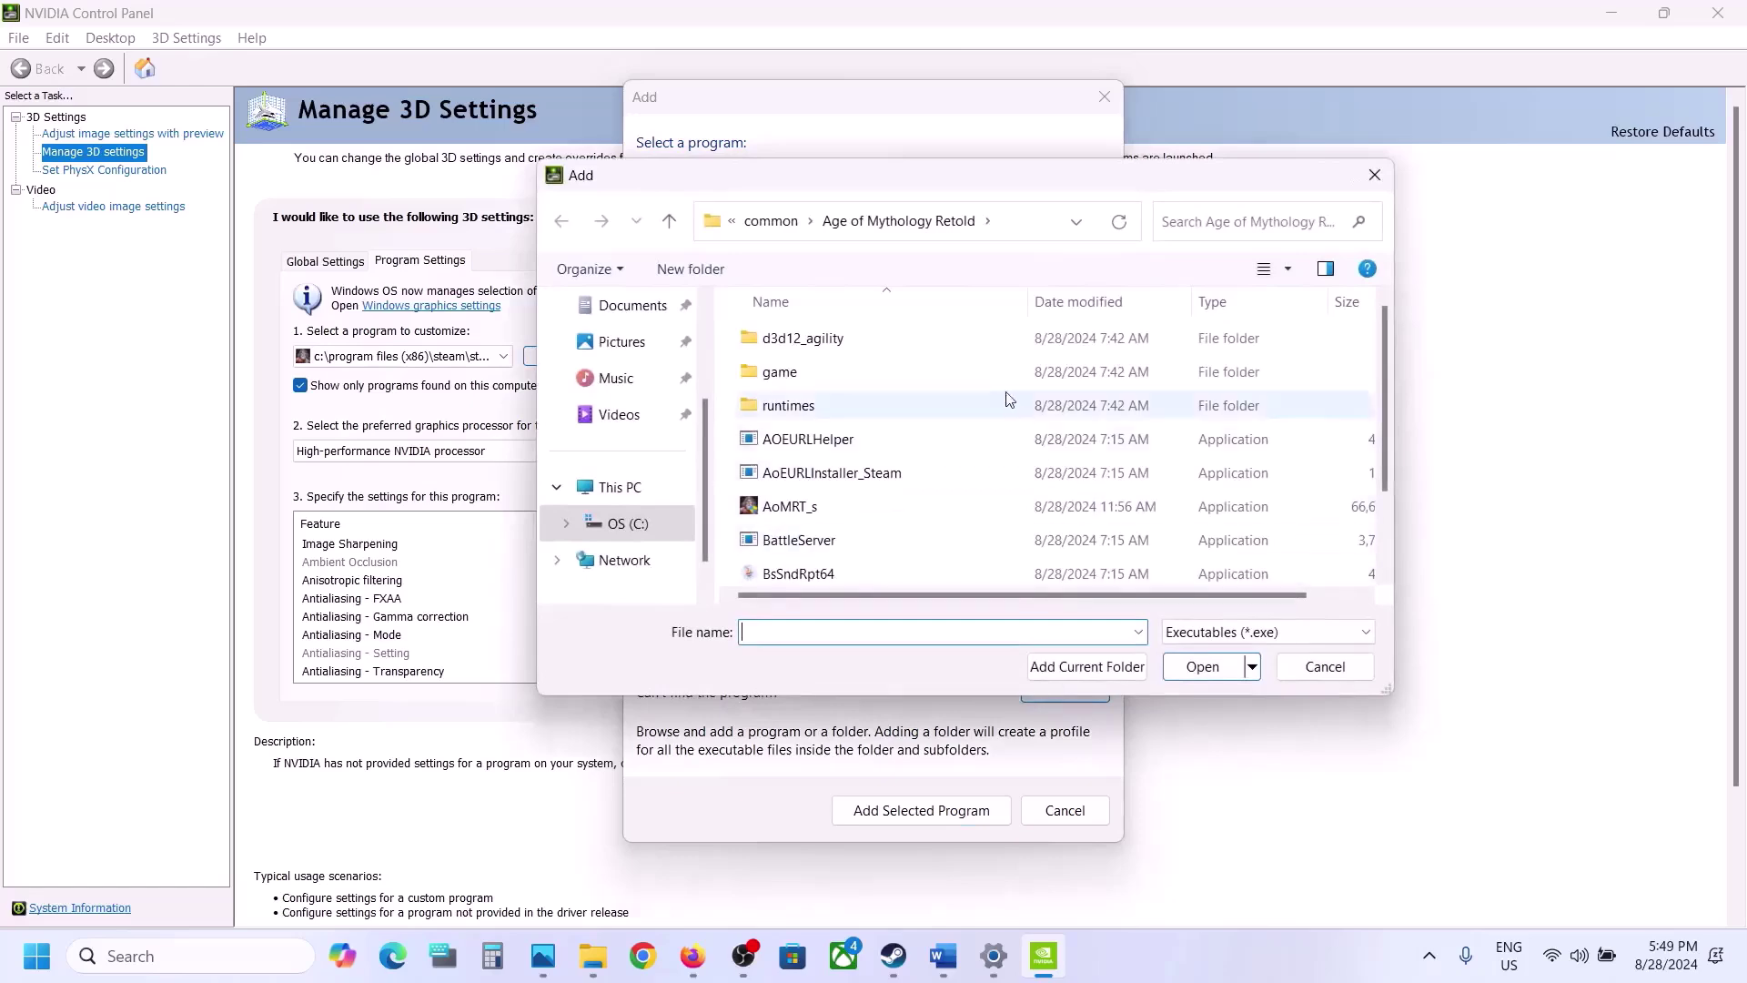
{"action": "scroll", "coordinate": [933, 408], "scroll_direction": "down", "scroll_amount": 2}
{"action": "left_click", "coordinate": [933, 403]}
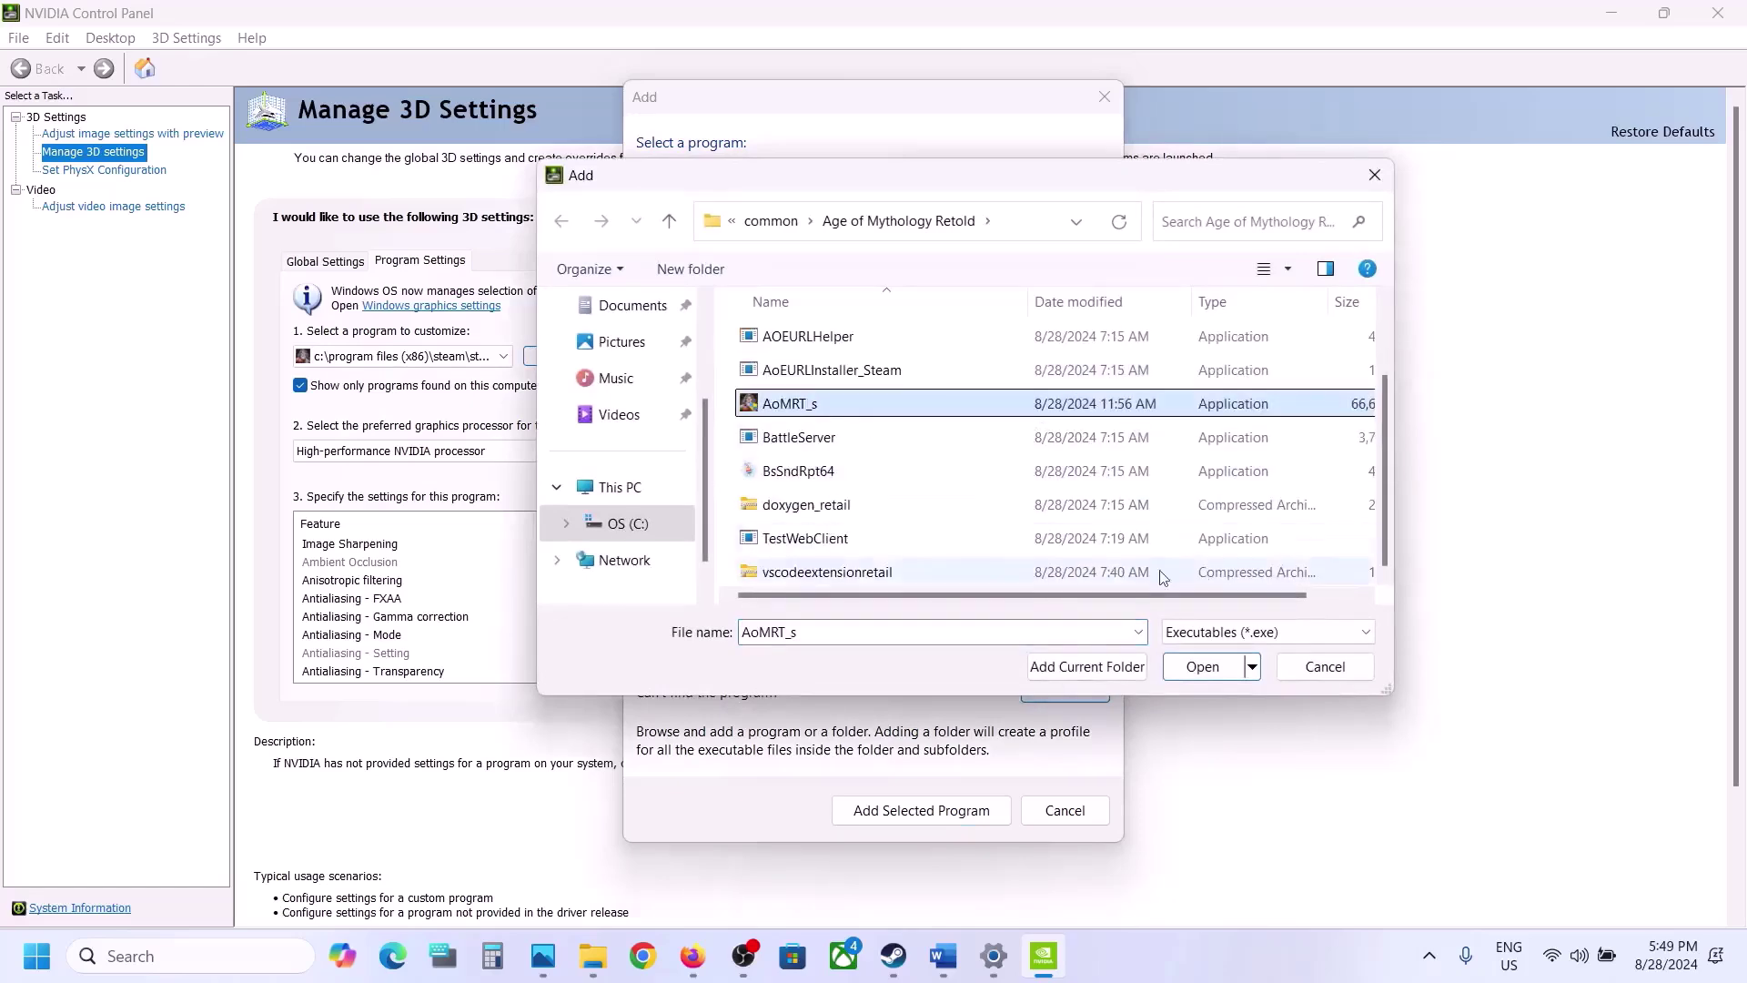
{"action": "left_click", "coordinate": [1194, 679]}
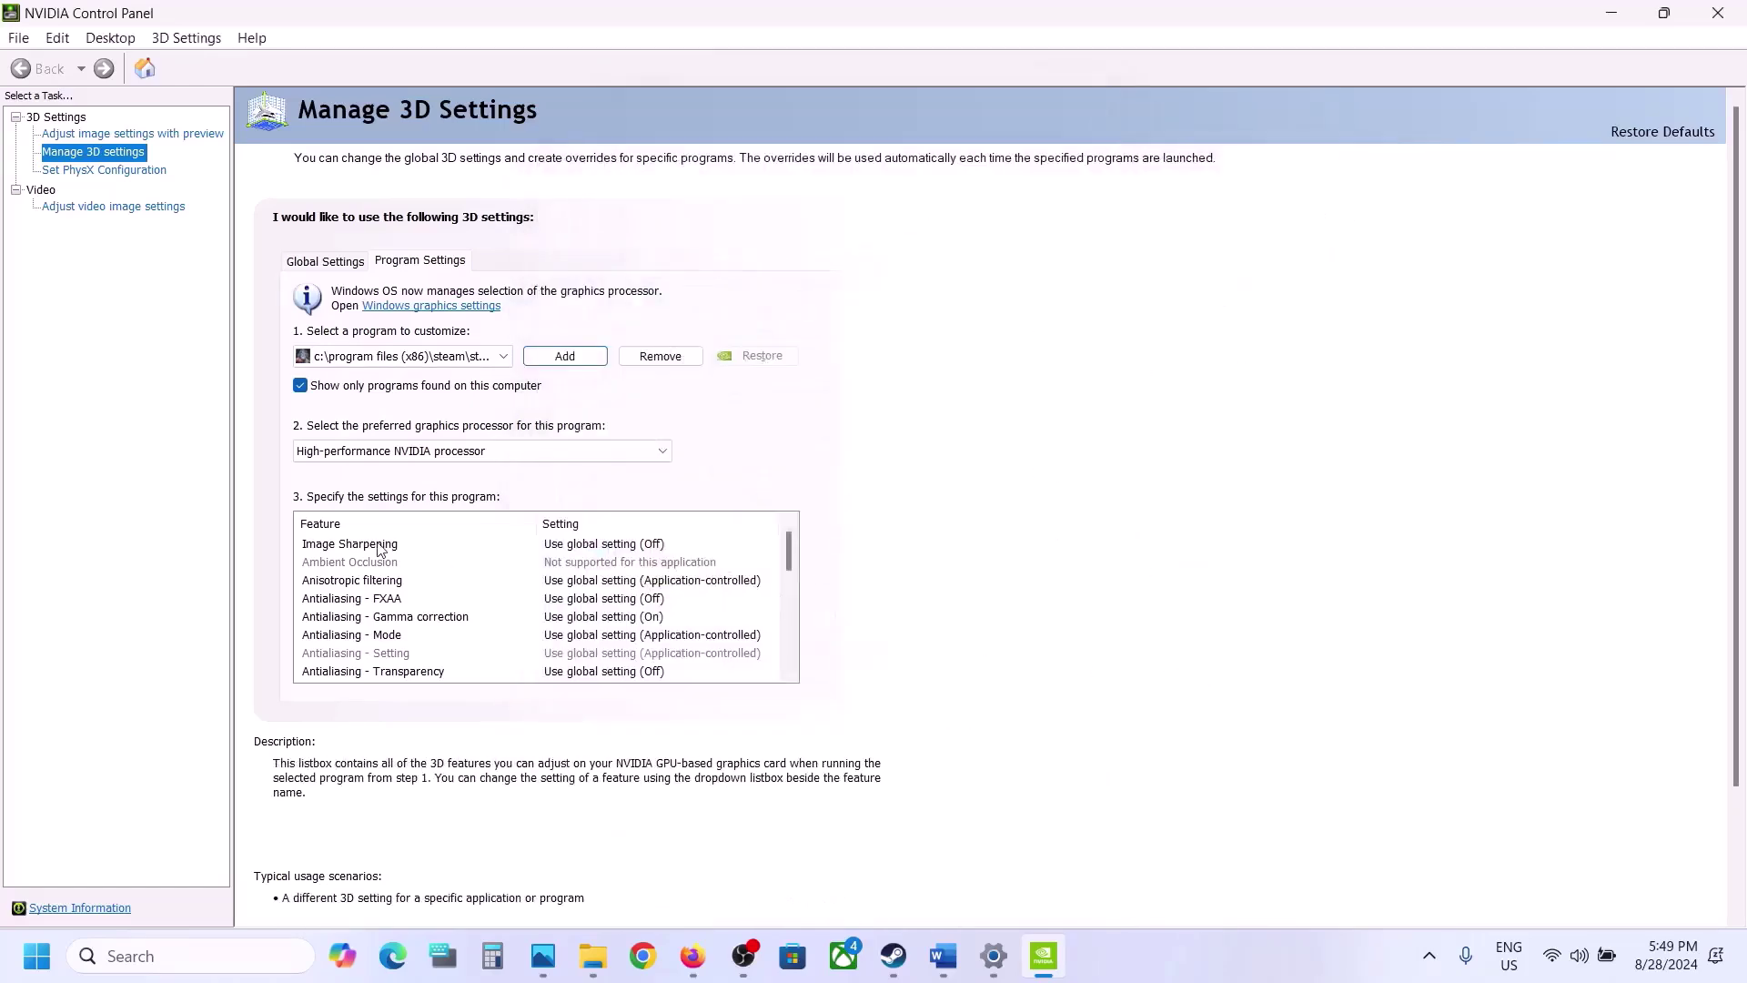
Set the program's preferred graphics processor to High-performance NVIDIA processor, apply it and close NVIDIA Control Panel.
{"action": "left_click", "coordinate": [435, 450]}
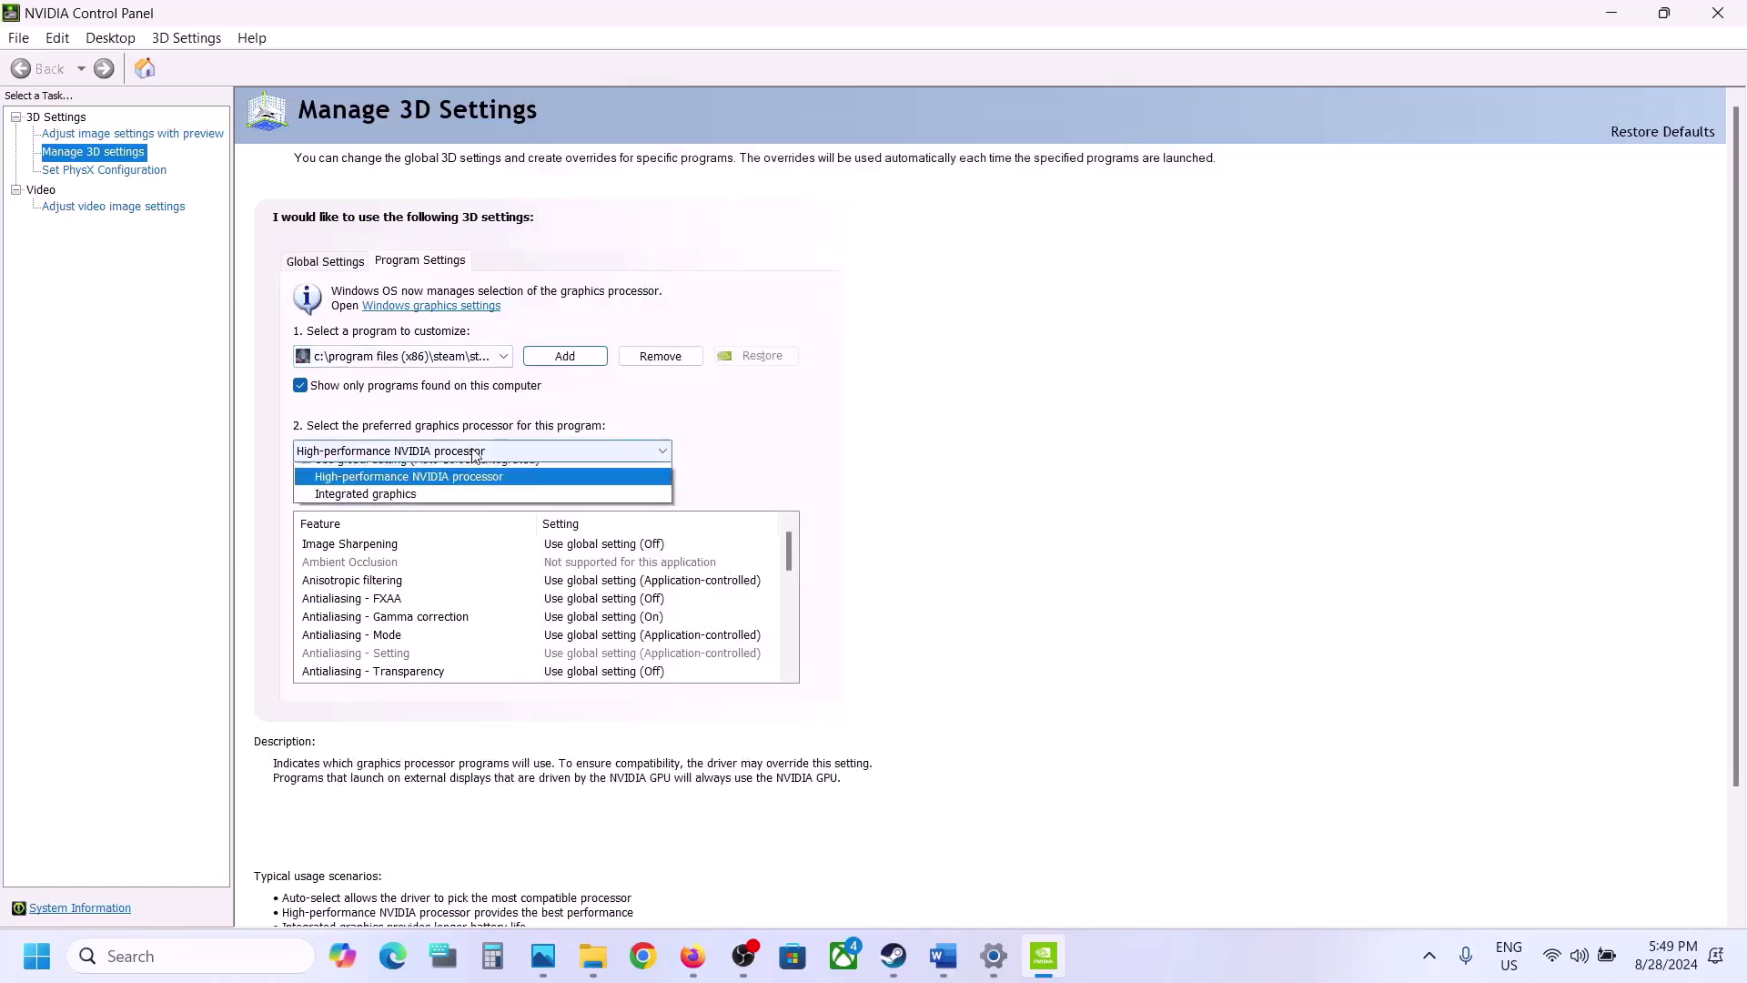
{"action": "left_click", "coordinate": [408, 489]}
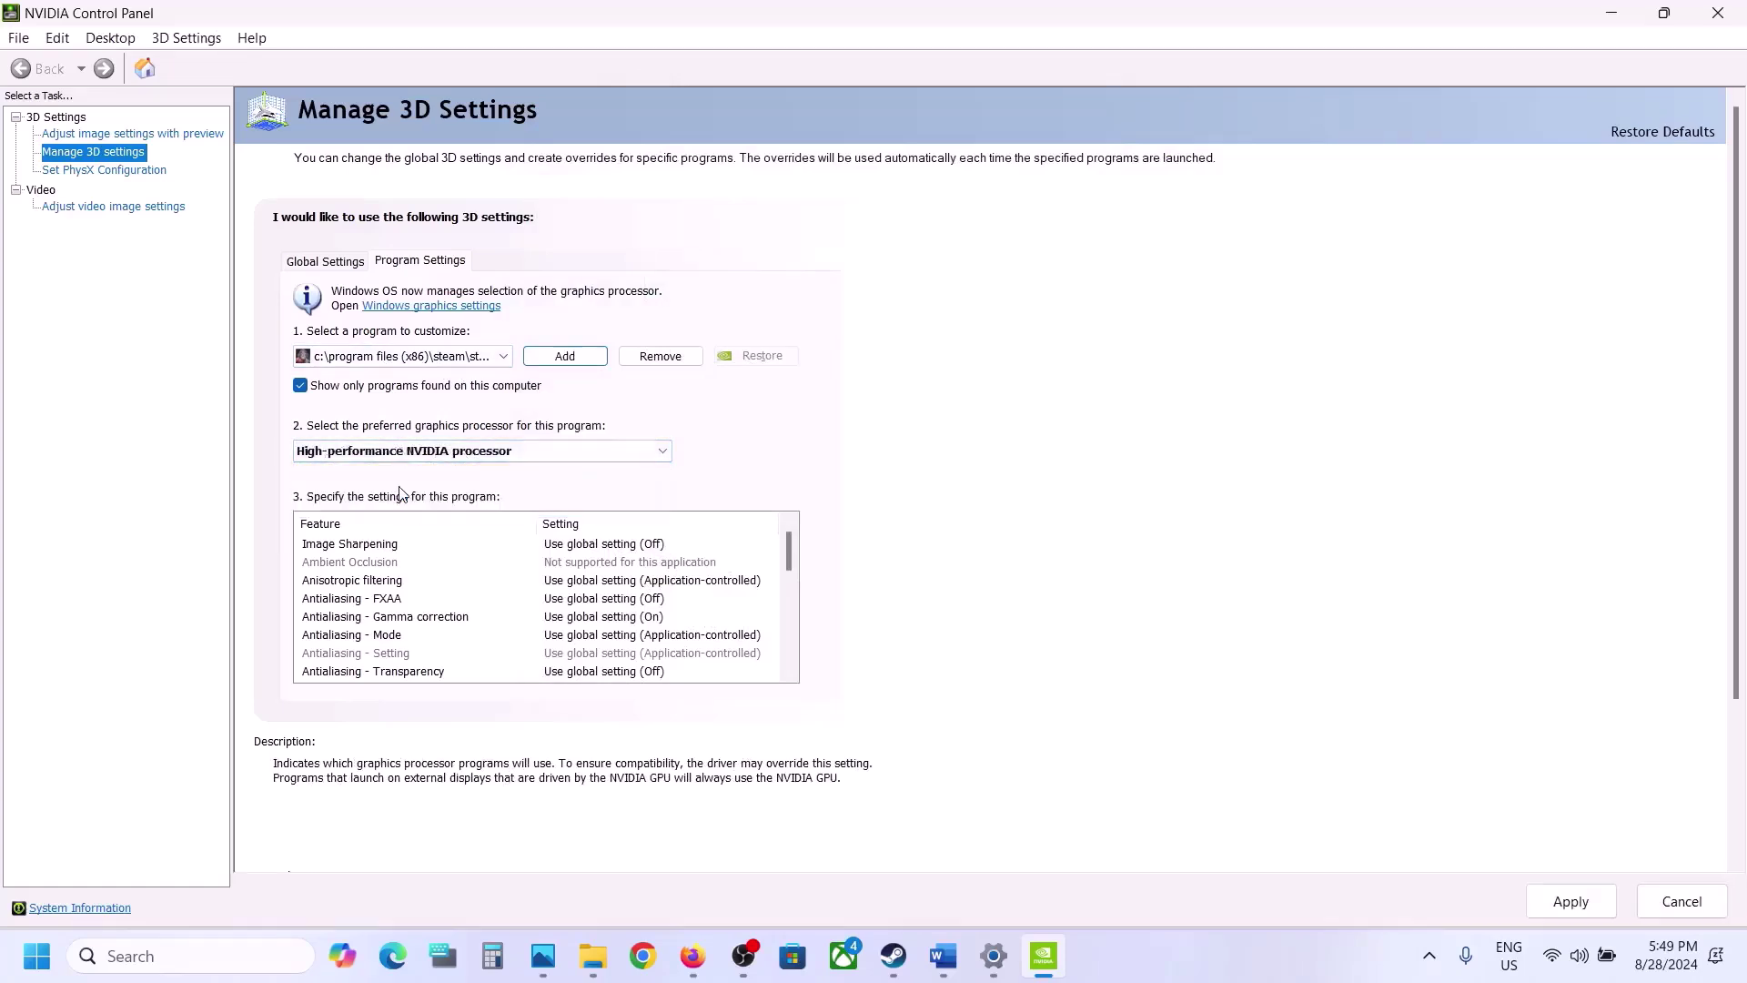
{"action": "left_click", "coordinate": [1577, 909]}
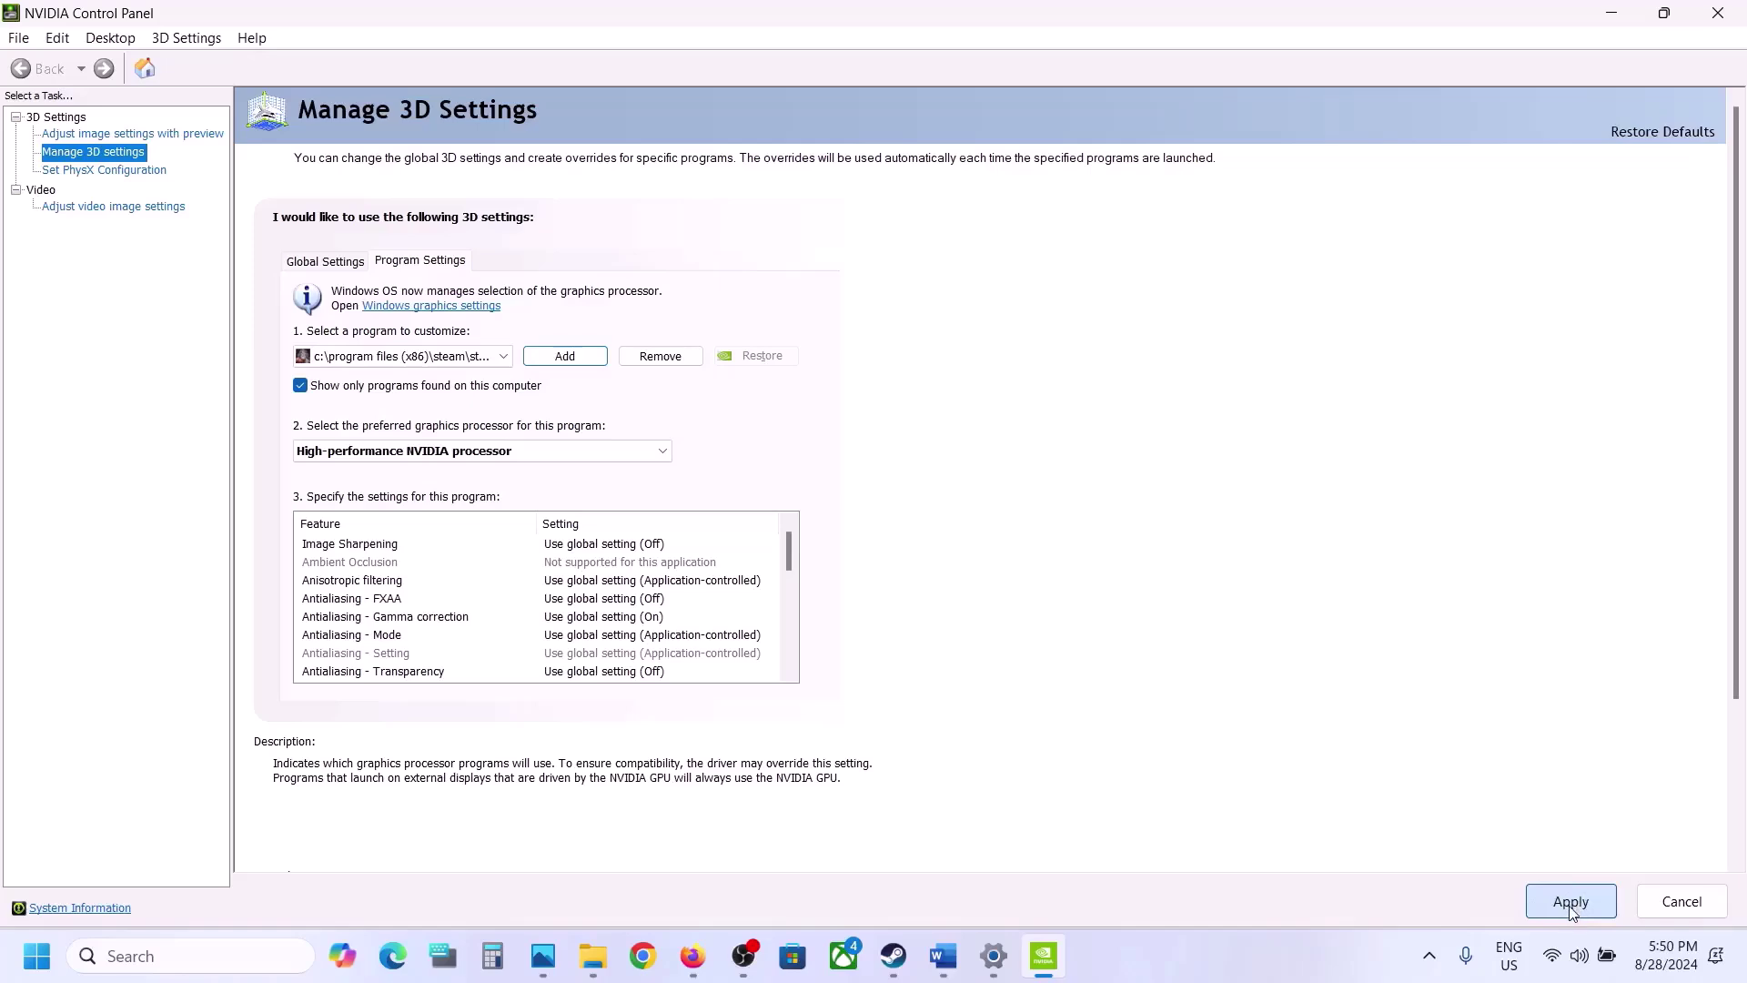
{"action": "left_click", "coordinate": [1723, 17]}
Switch to the Word notes and highlight "Run the game from the game installation" in Step 5.
{"action": "left_click", "coordinate": [893, 956]}
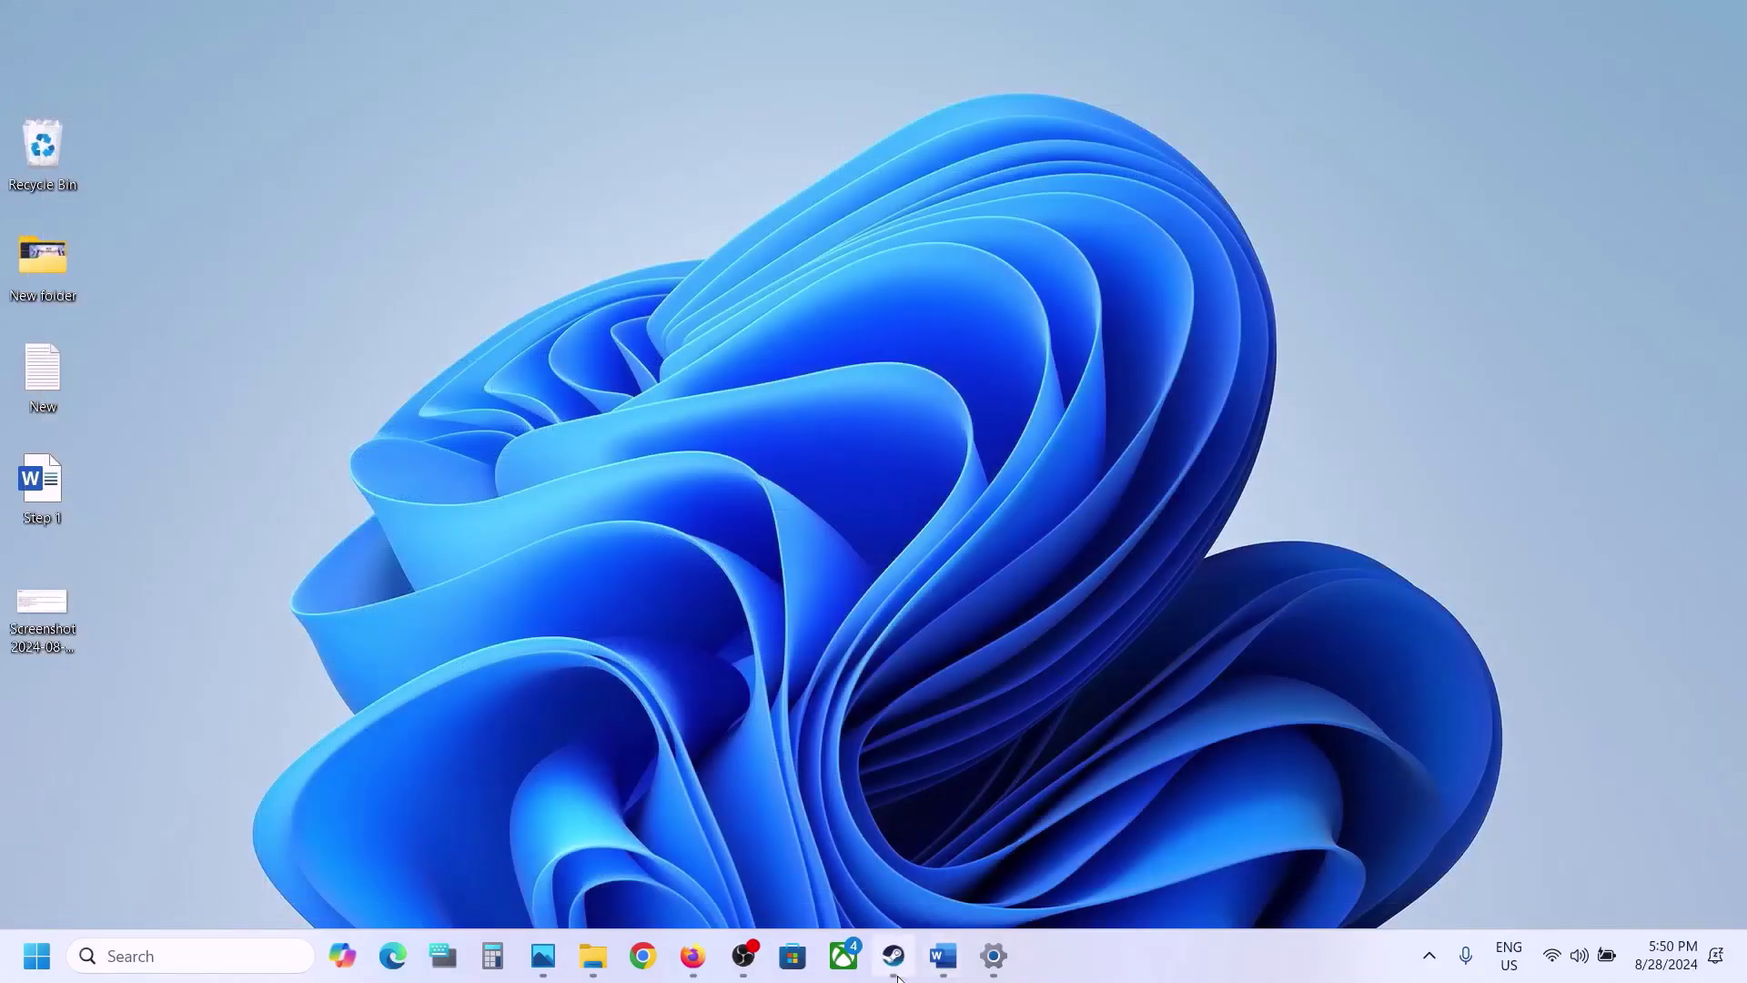
{"action": "left_click", "coordinate": [941, 972]}
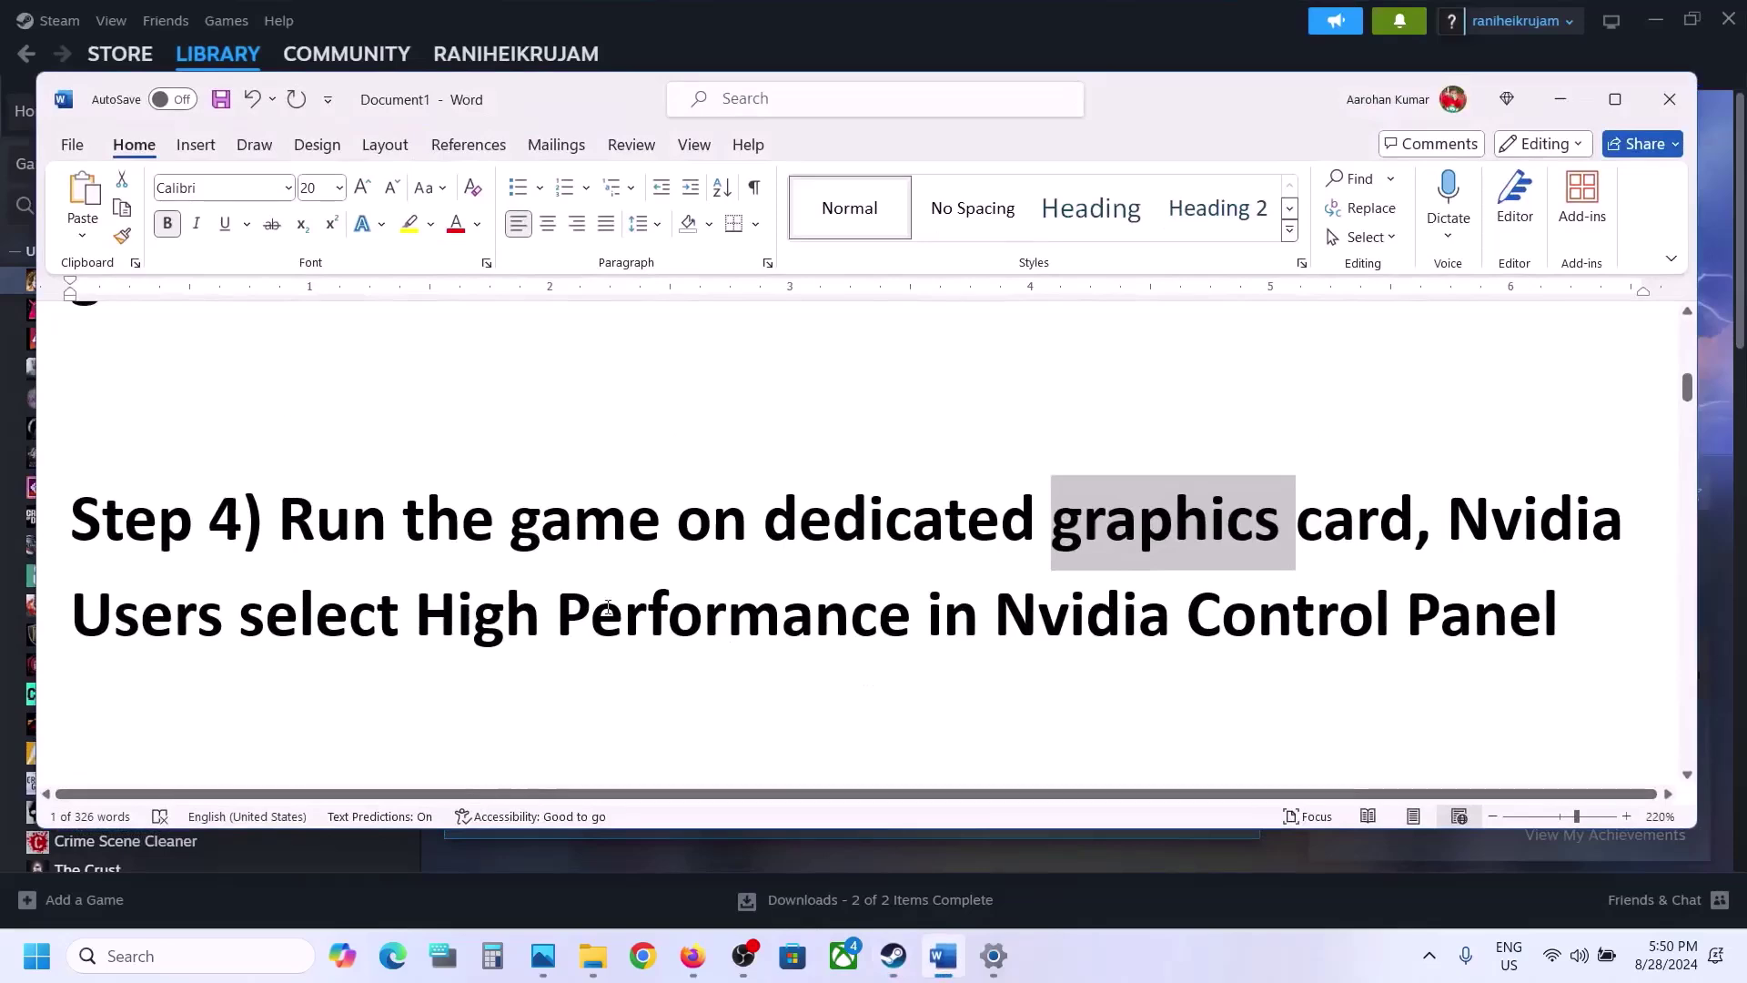
{"action": "scroll", "coordinate": [608, 606], "scroll_direction": "down", "scroll_amount": 2}
{"action": "scroll", "coordinate": [608, 606], "scroll_direction": "down", "scroll_amount": 2}
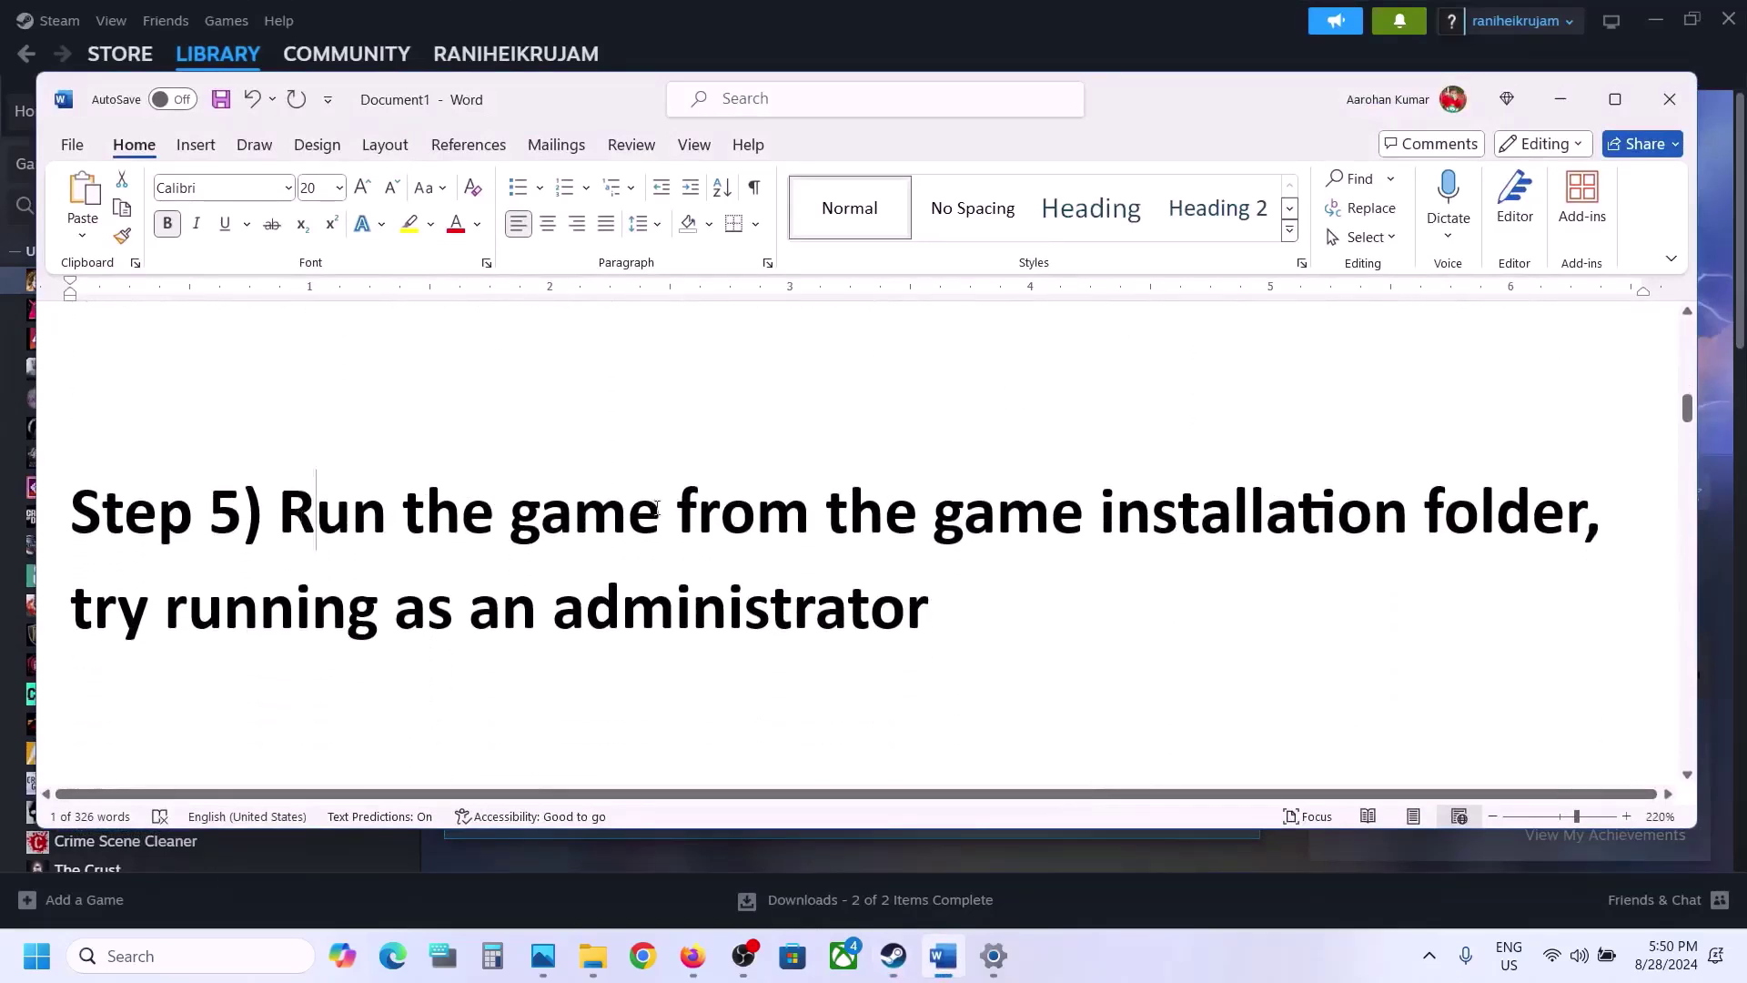
{"action": "left_click_drag", "start_coordinate": [278, 514], "coordinate": [1424, 492]}
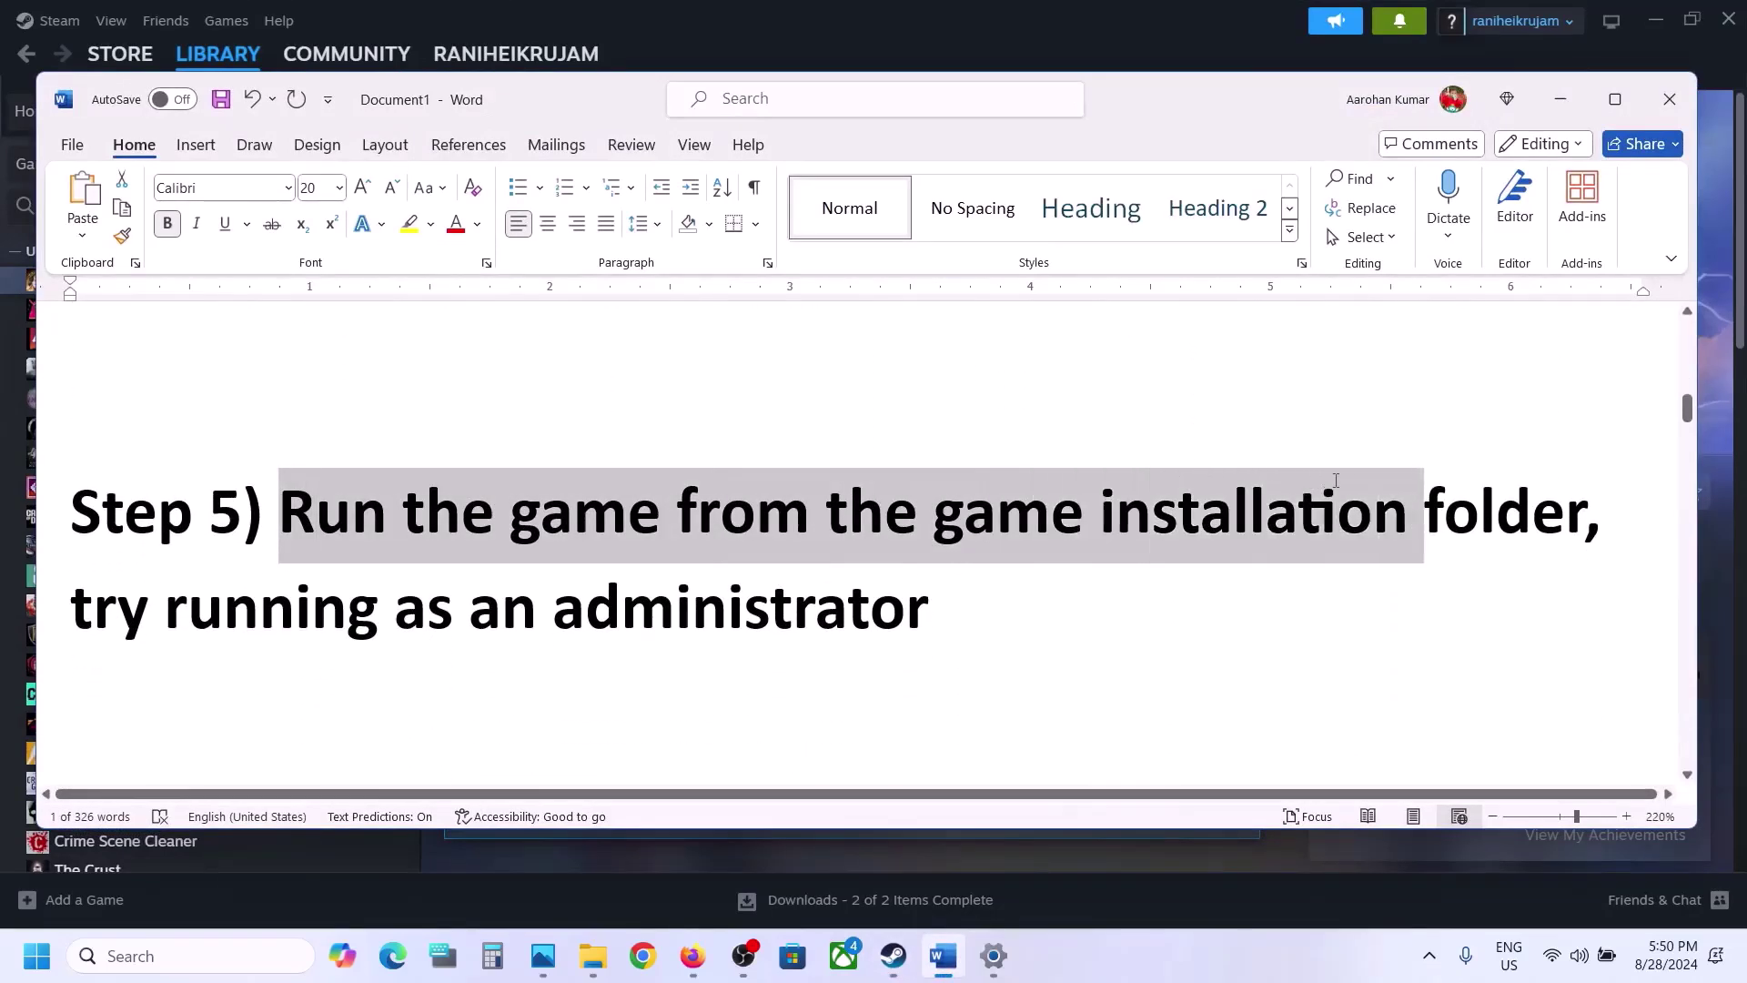
Return to Steam, browse the local files of Age of Mythology: Retold and select the AoMRT_s application.
{"action": "left_click", "coordinate": [1566, 99]}
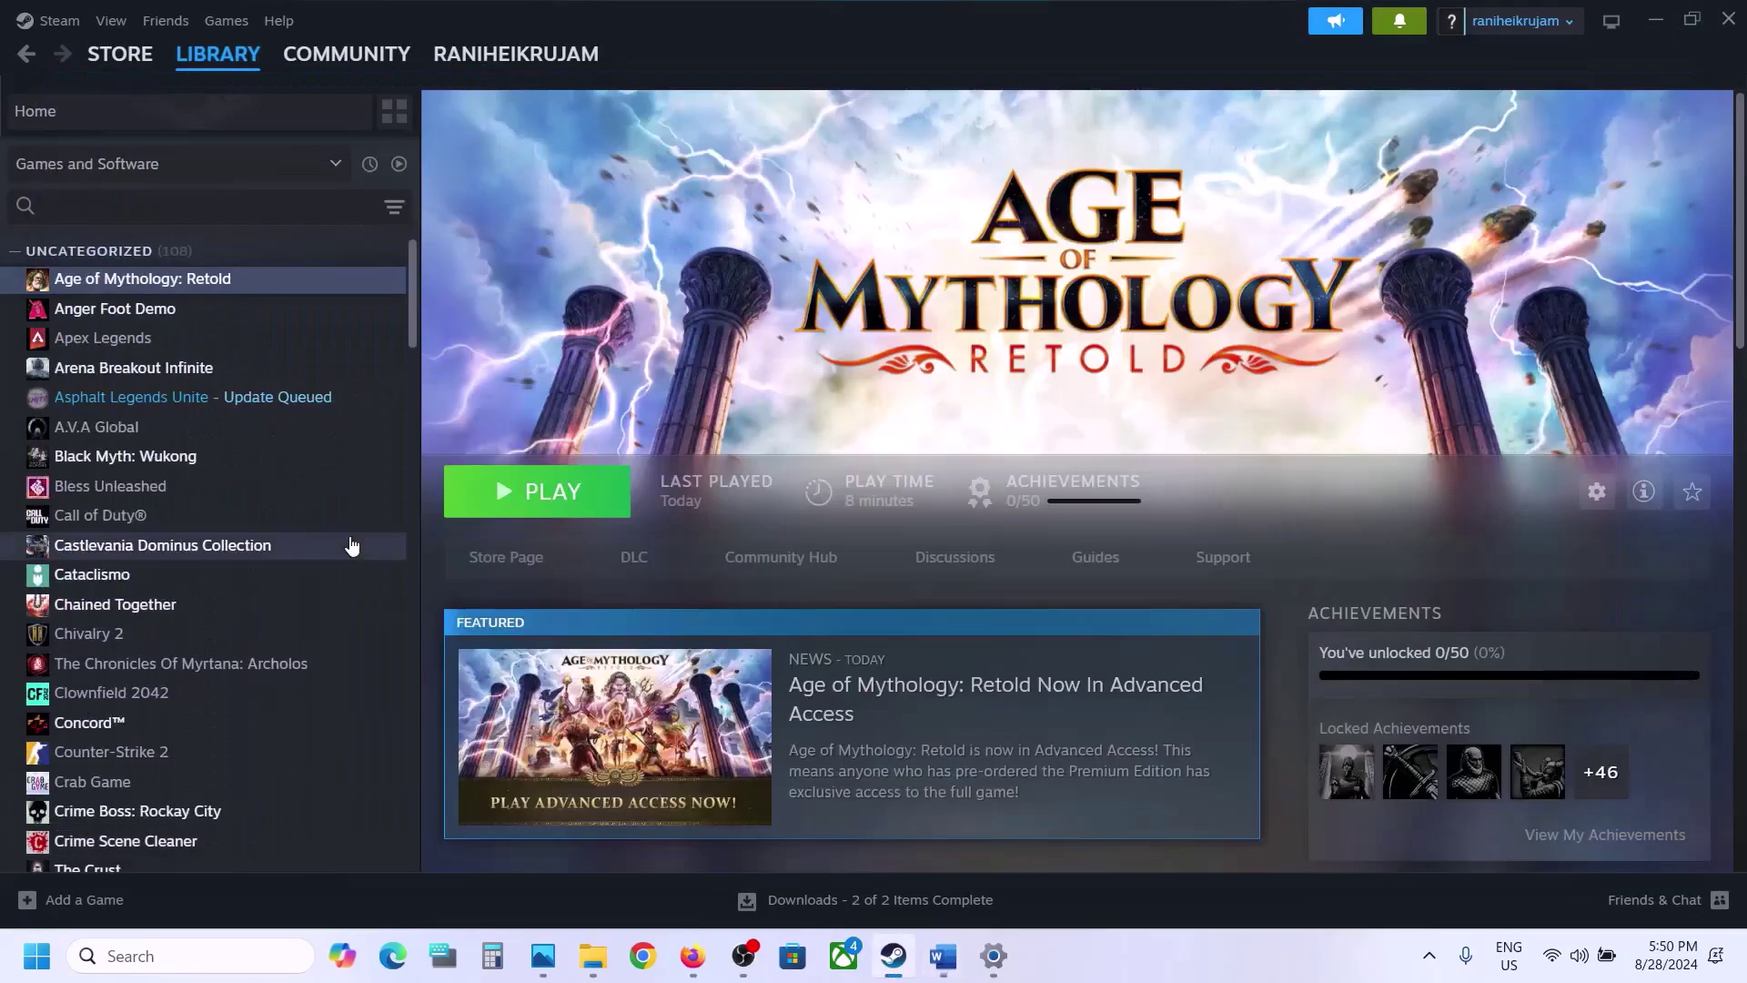
{"action": "right_click", "coordinate": [157, 279]}
{"action": "mouse_move", "coordinate": [218, 412]}
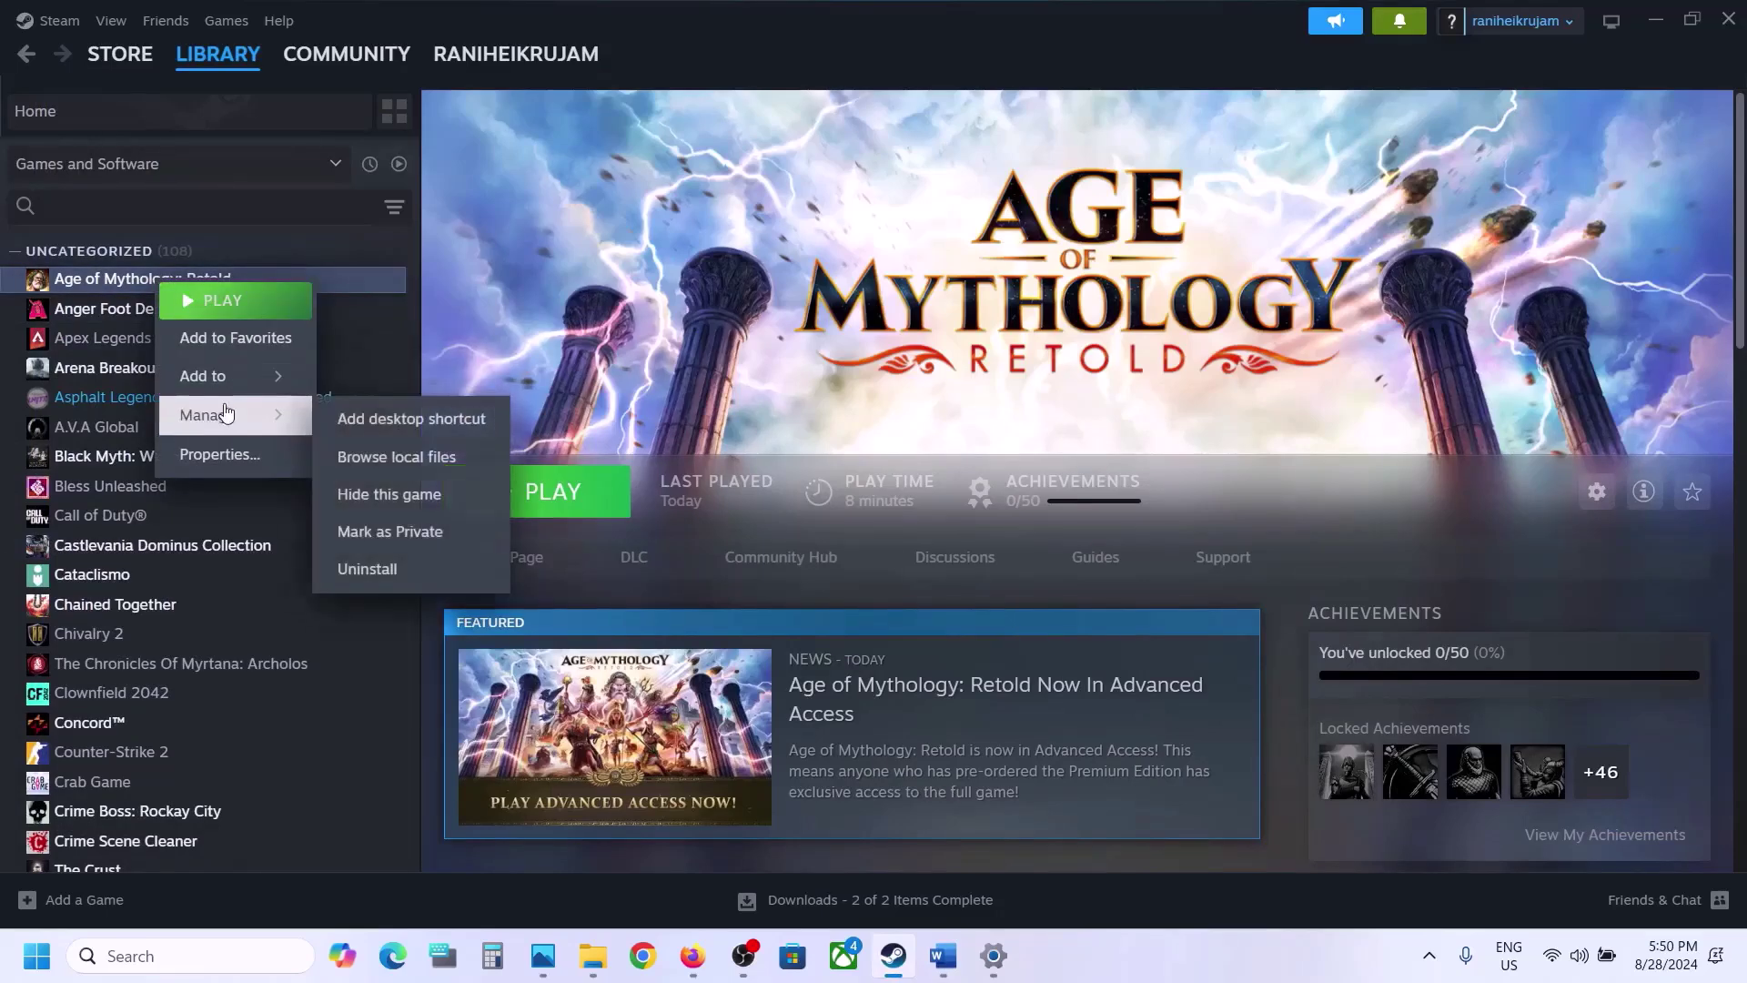
{"action": "left_click", "coordinate": [418, 455]}
{"action": "left_click", "coordinate": [305, 424]}
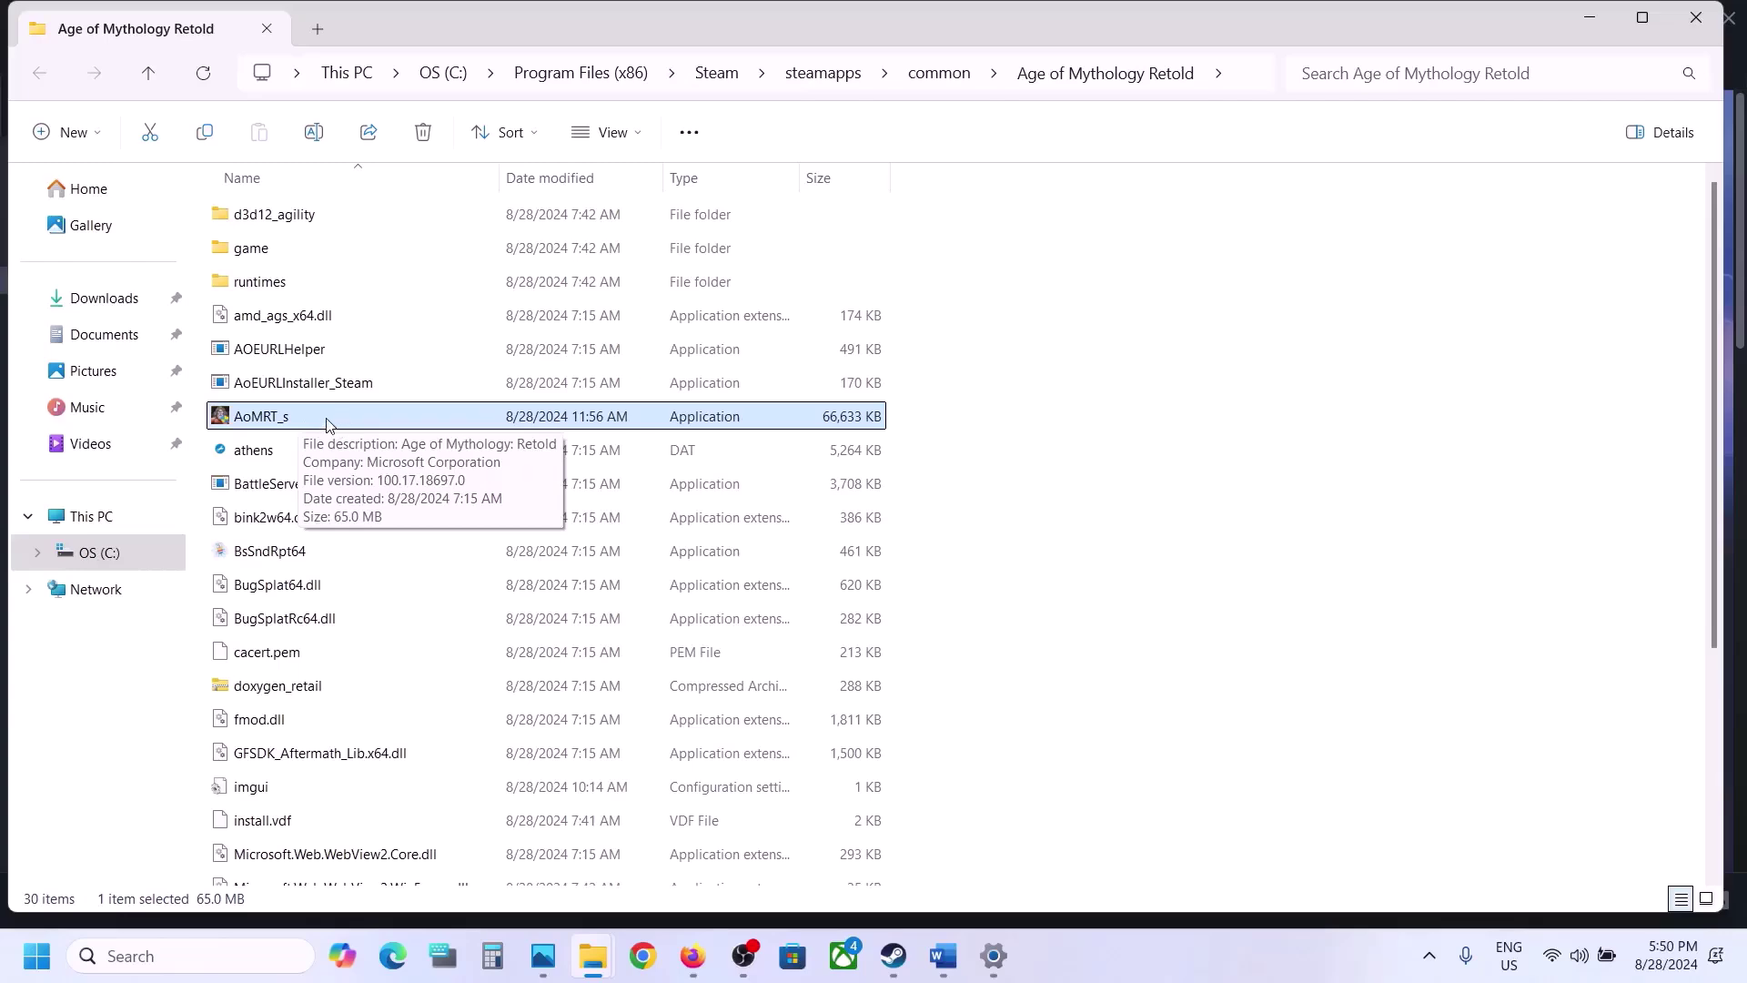
Set AoMRT_s to disable fullscreen optimizations and run as an administrator in its compatibility properties, and confirm.
{"action": "right_click", "coordinate": [326, 421]}
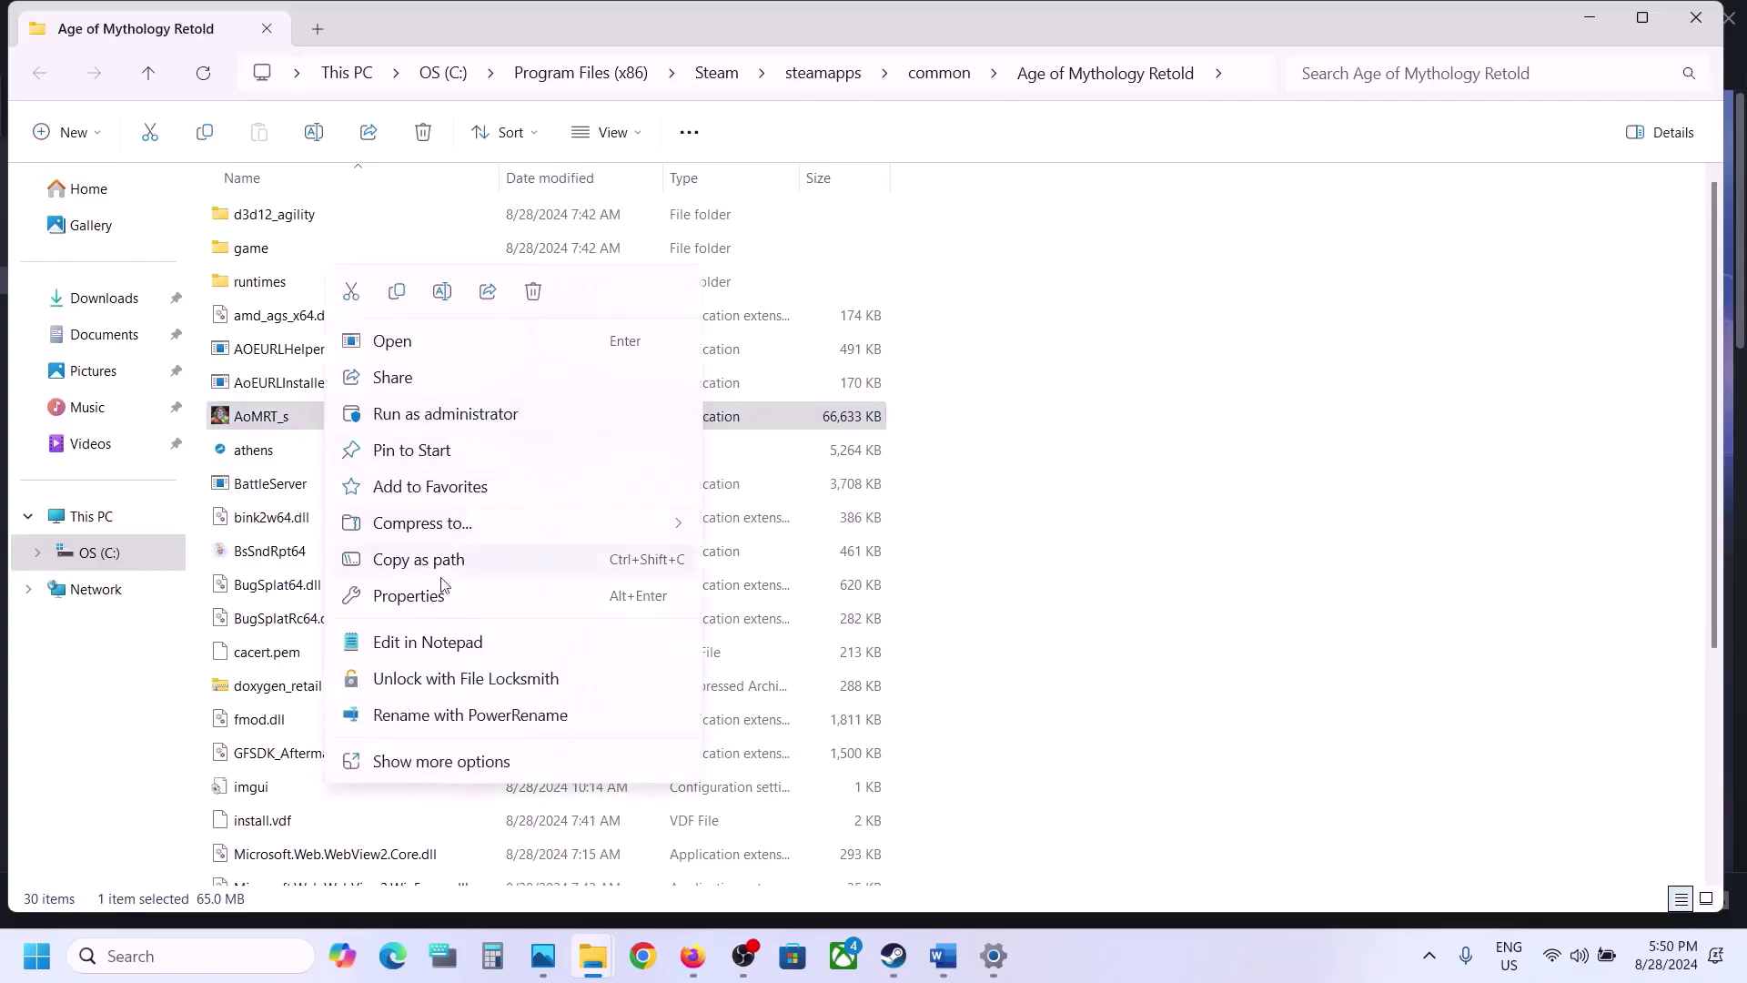
{"action": "left_click", "coordinate": [423, 596]}
{"action": "left_click", "coordinate": [548, 361]}
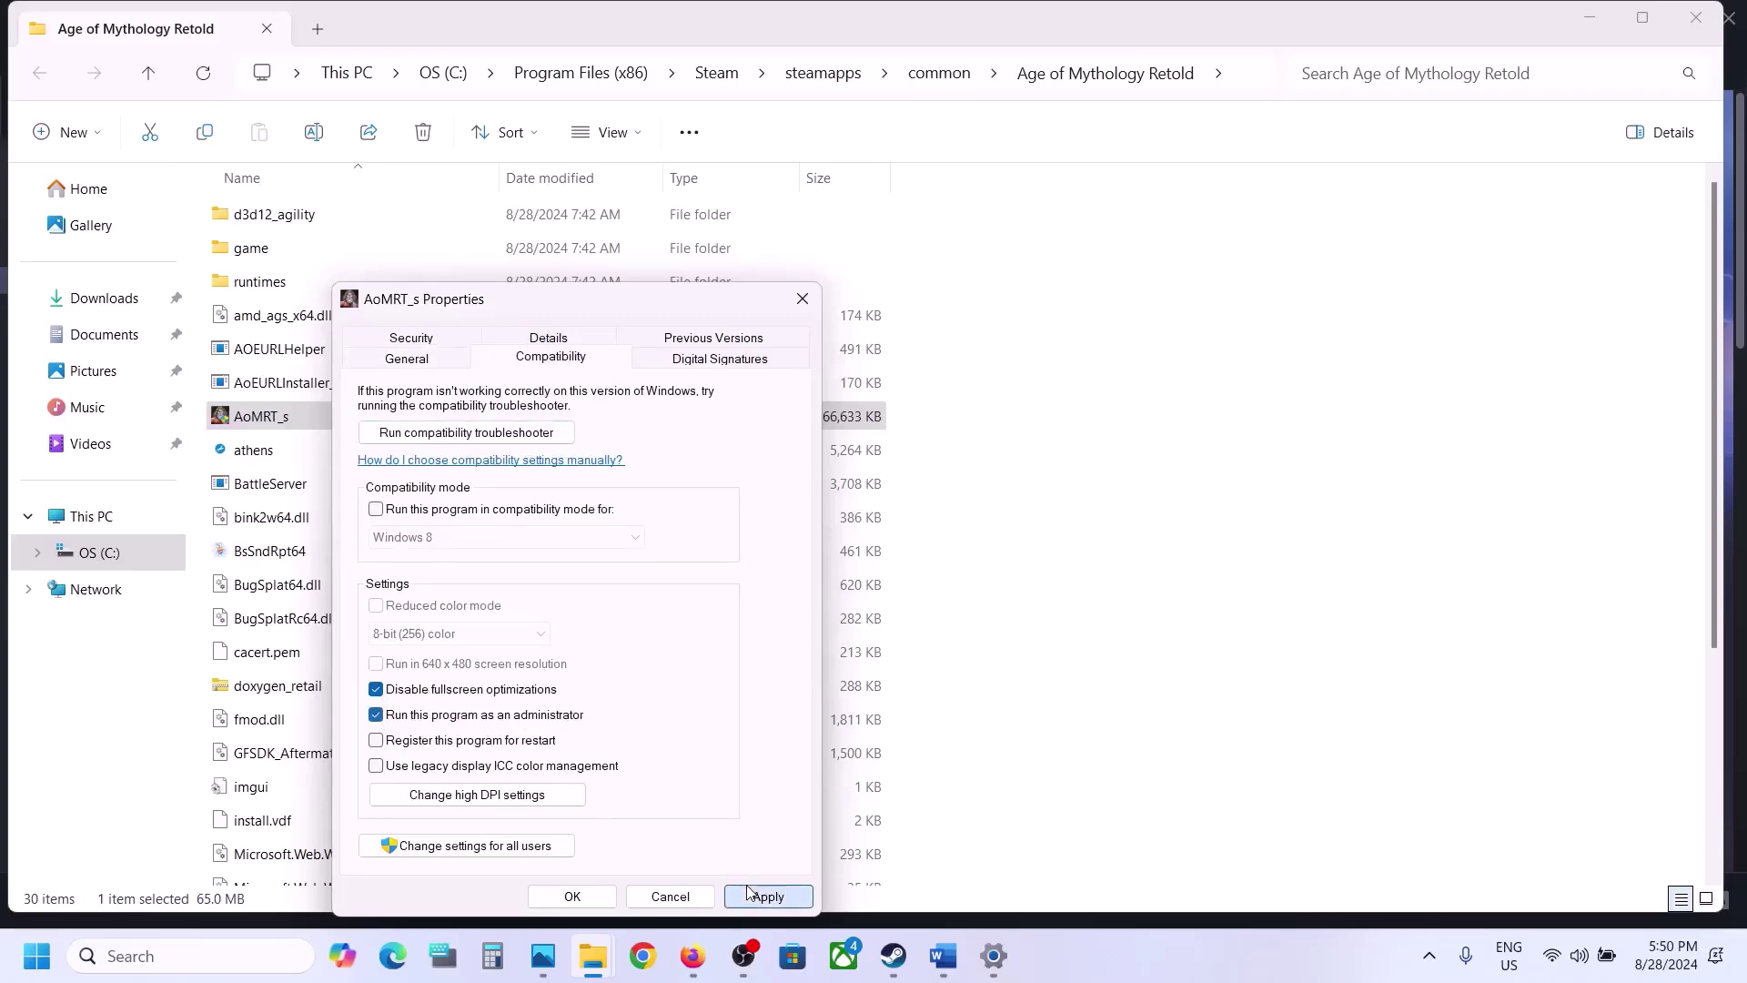
{"action": "left_click", "coordinate": [572, 896]}
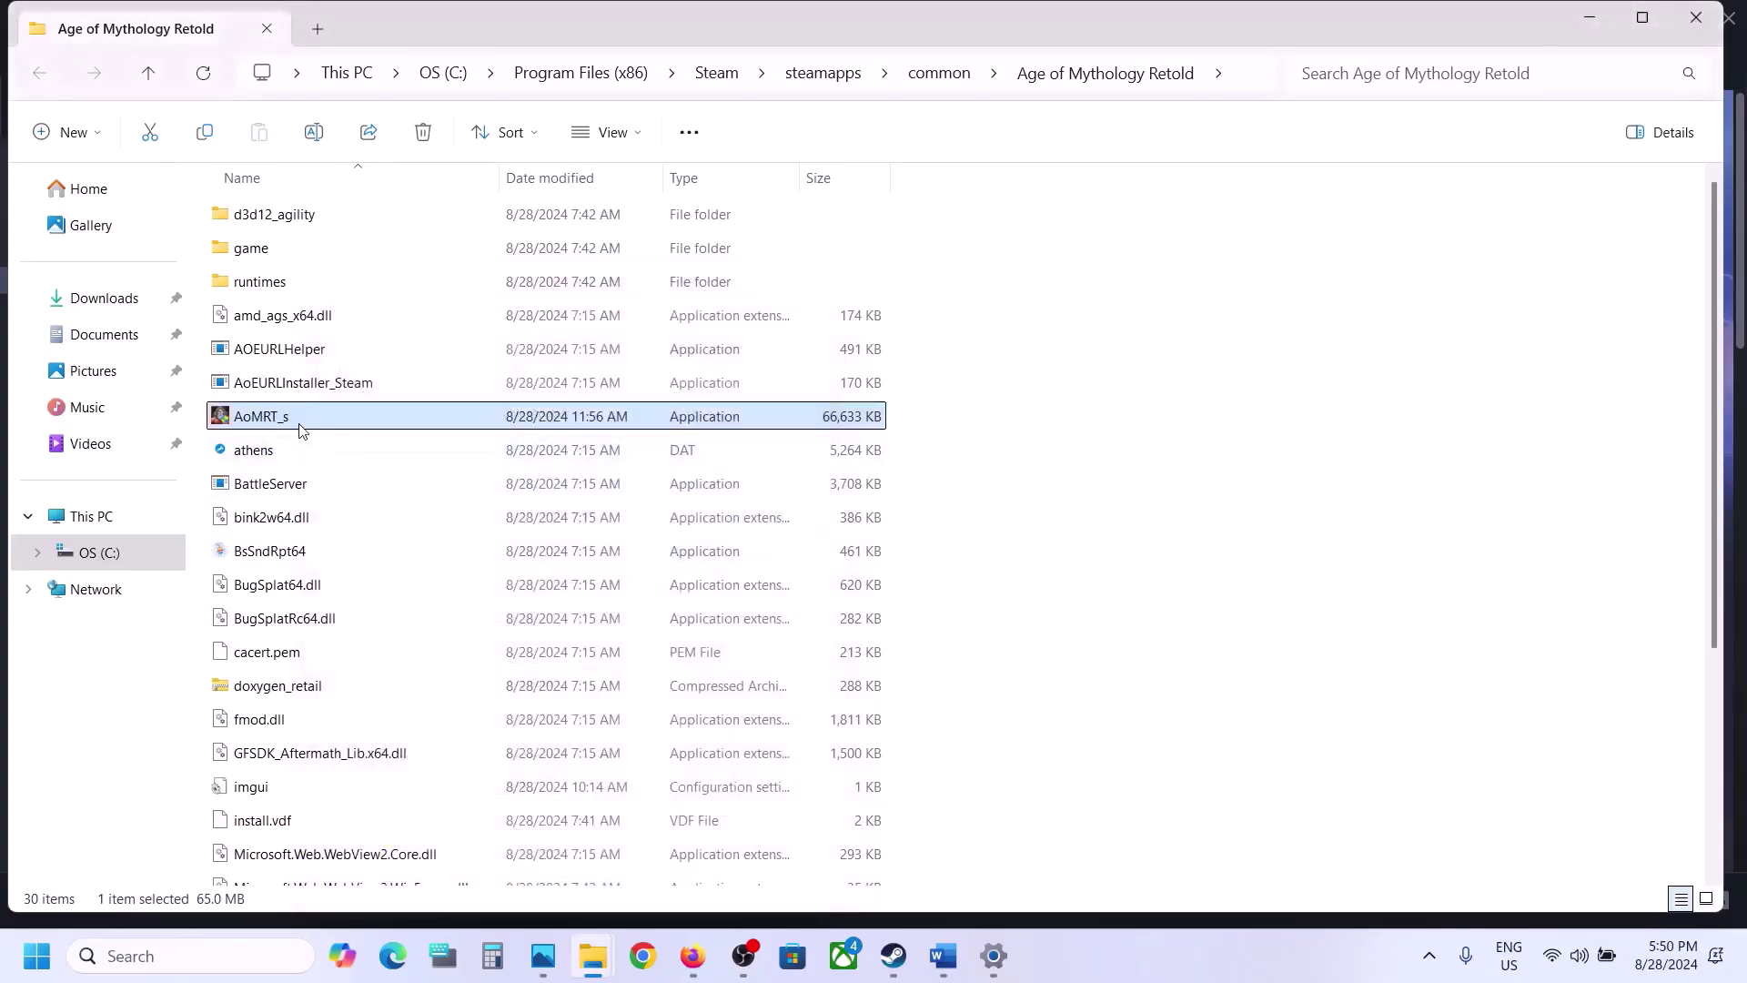
Reopen the properties of AoMRT_s to review its compatibility settings, and close the dialog.
{"action": "right_click", "coordinate": [303, 428]}
{"action": "left_click", "coordinate": [404, 595]}
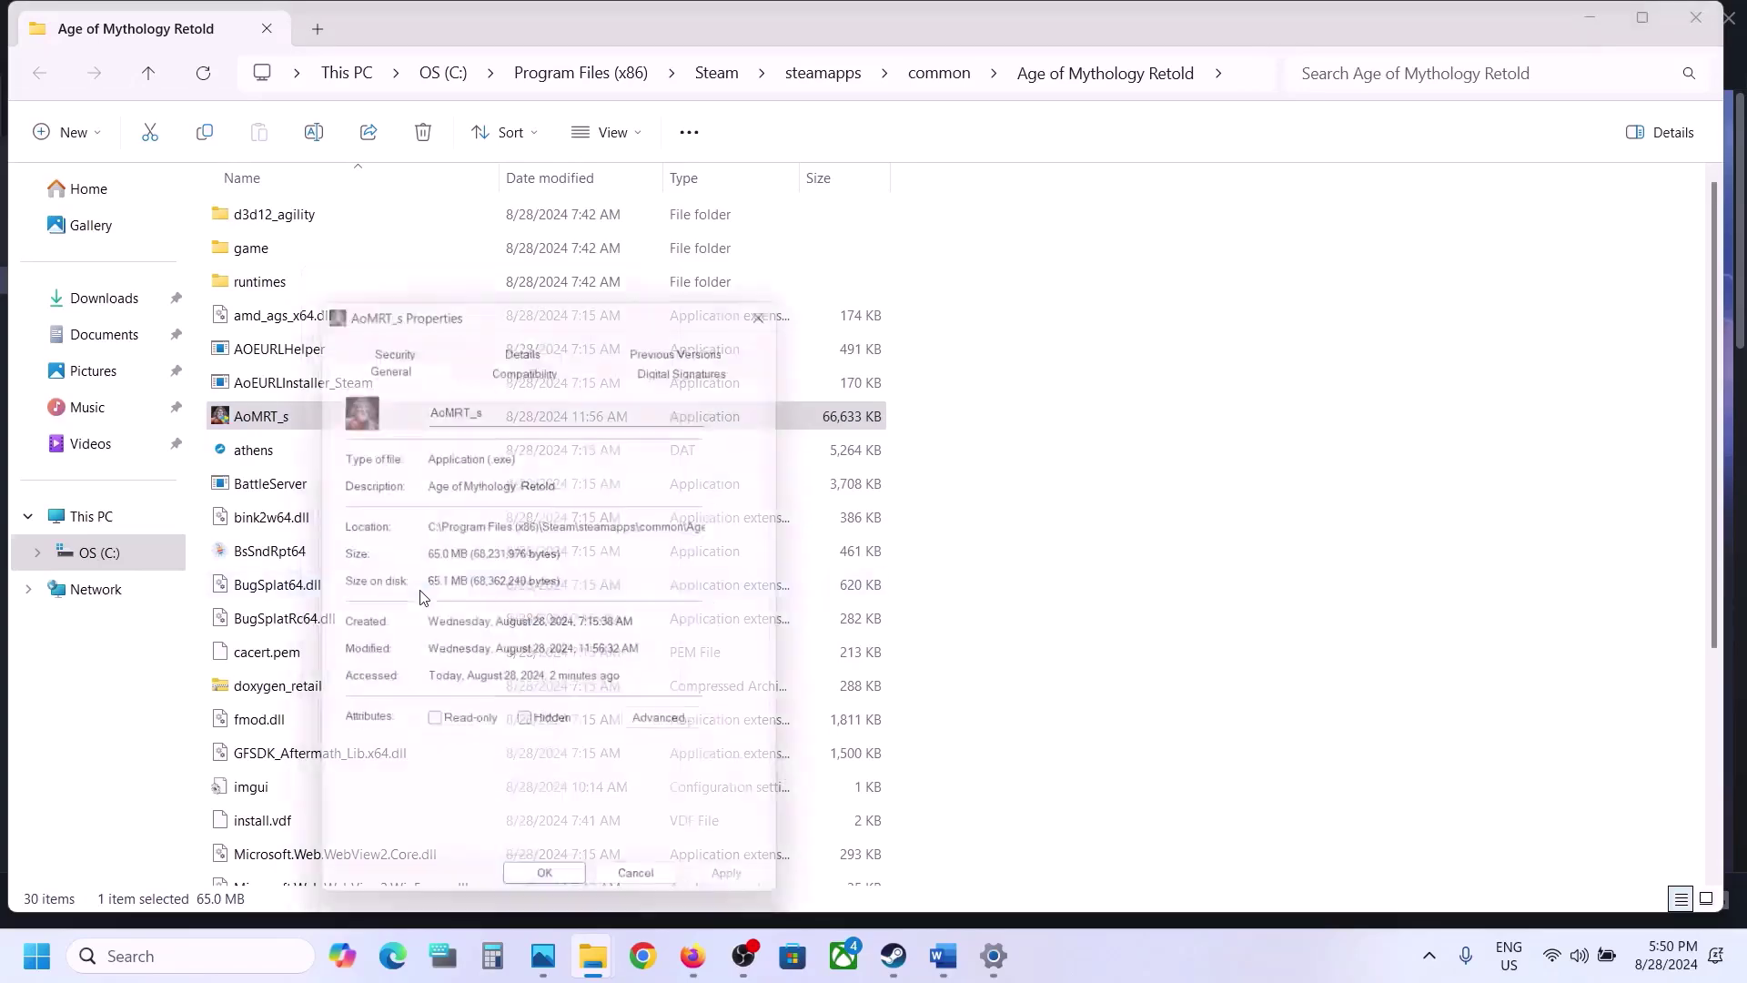
{"action": "left_click", "coordinate": [513, 363]}
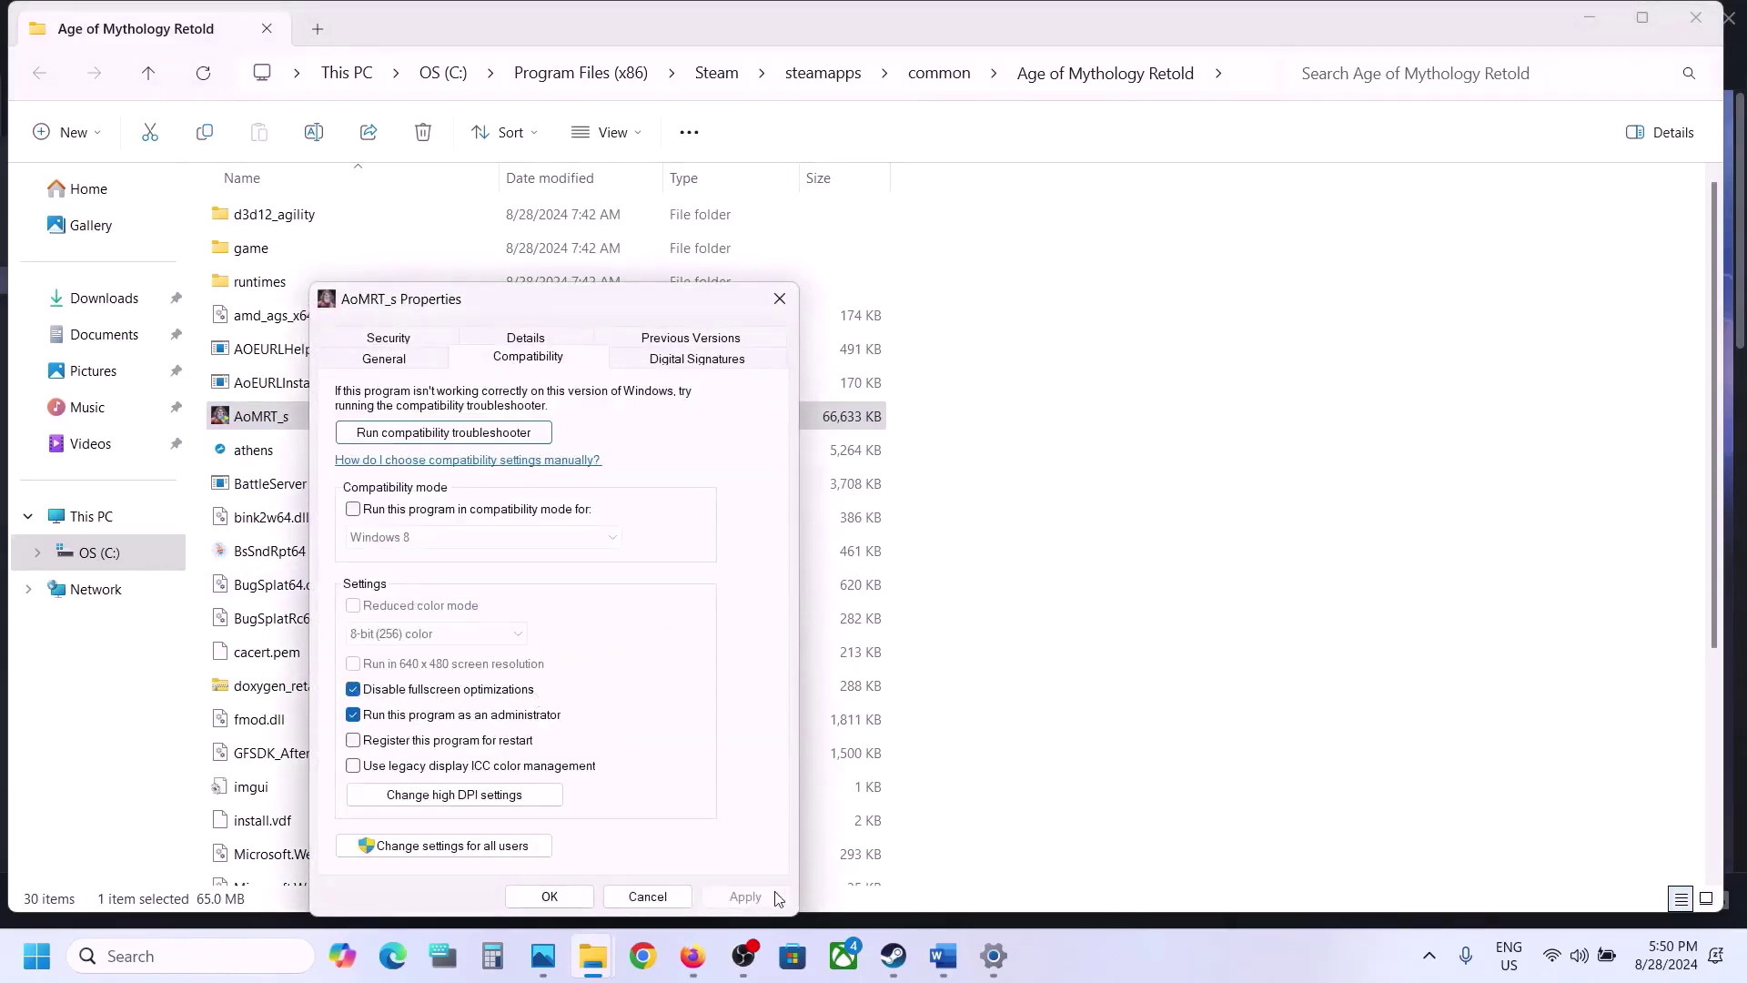
{"action": "left_click", "coordinate": [548, 896]}
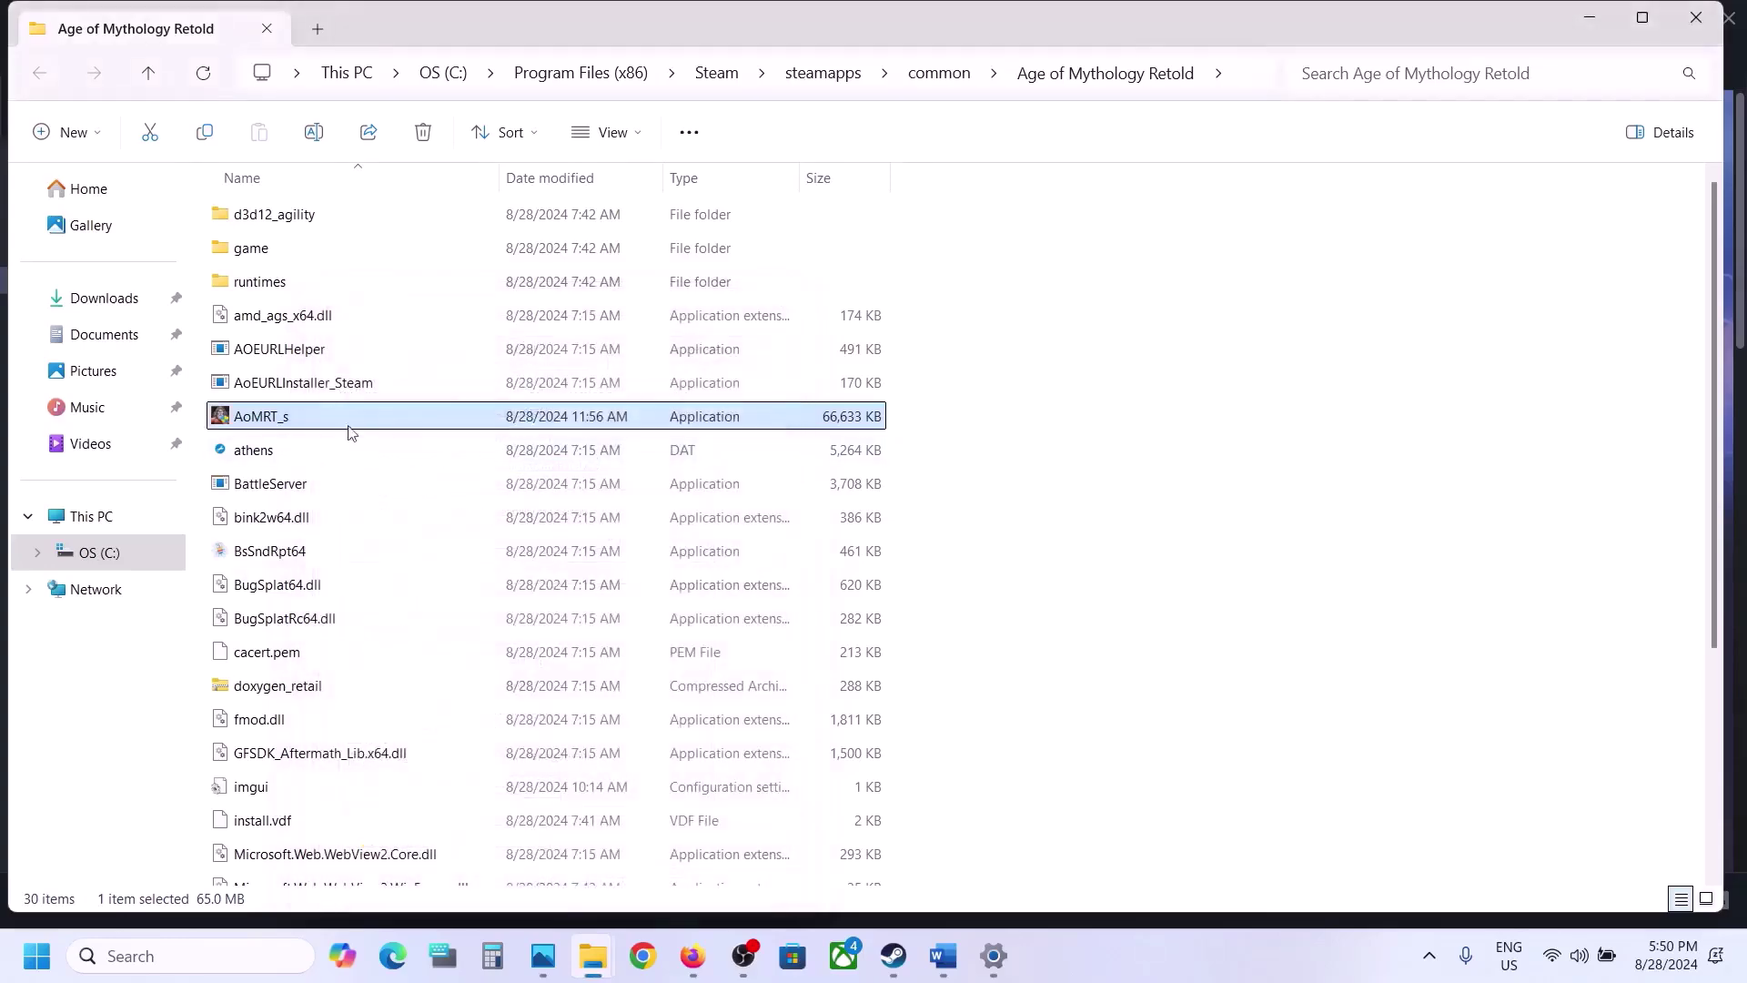
Switch to the Word notes and copy the Visual C++ downloads link under Step 6.
{"action": "left_click", "coordinate": [893, 956]}
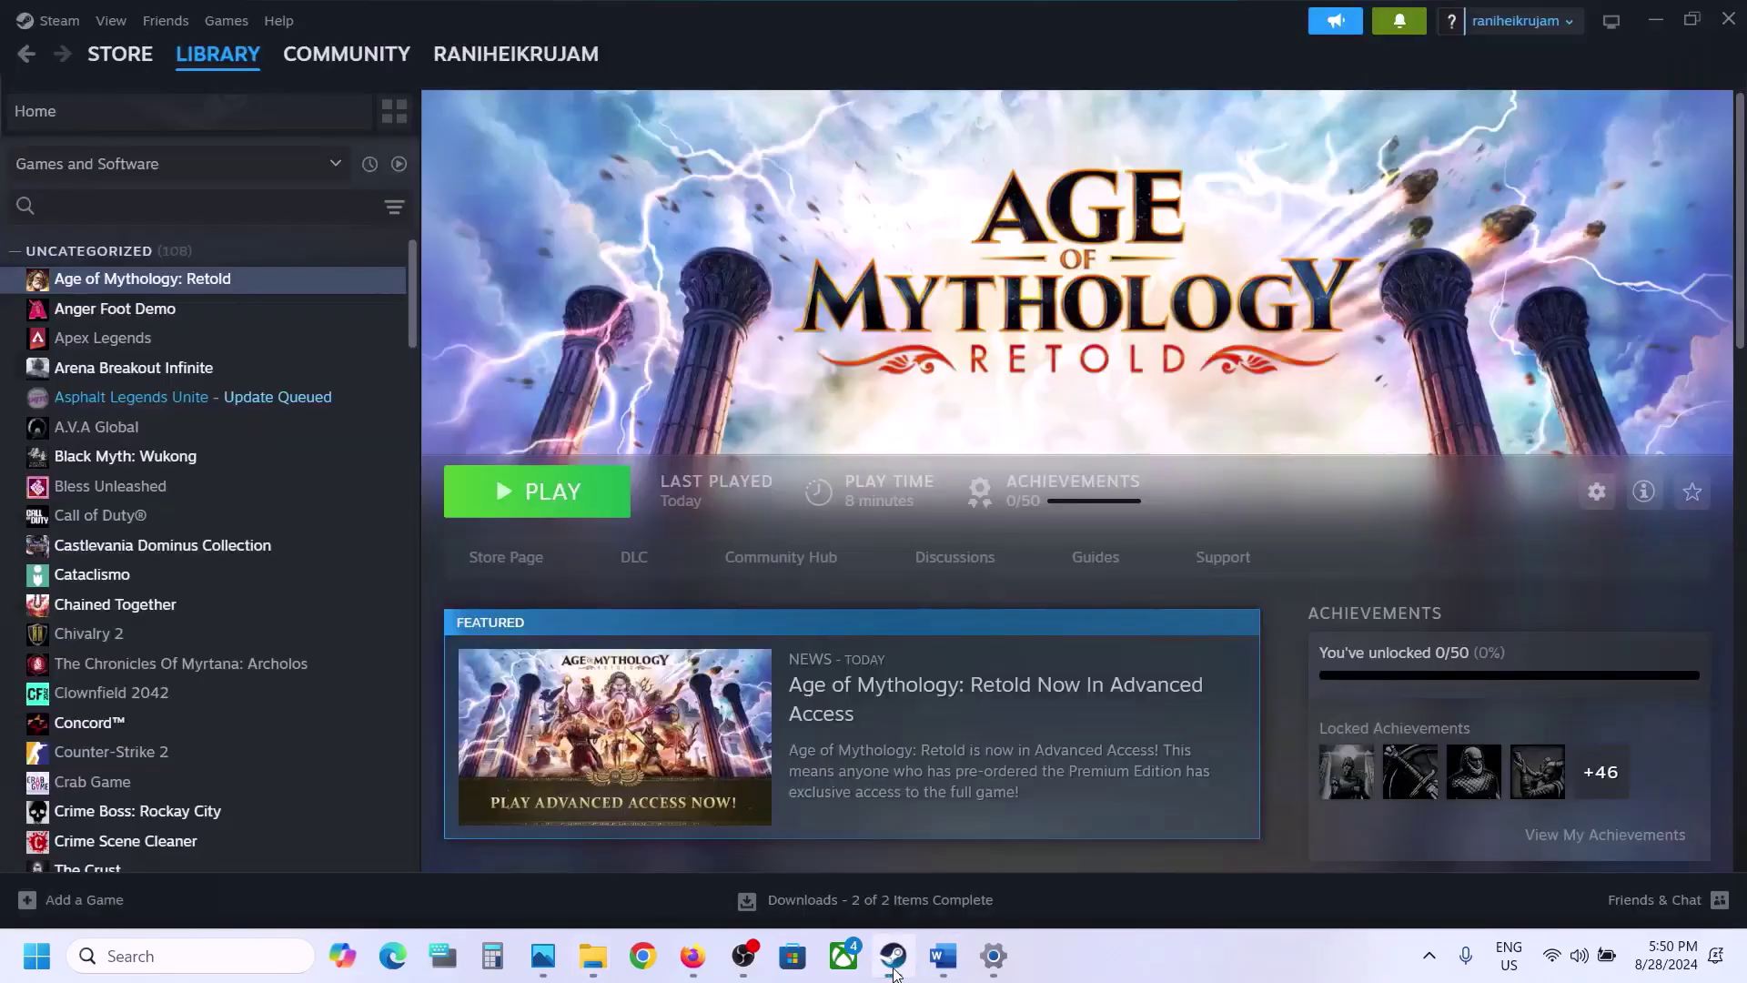
{"action": "left_click", "coordinate": [946, 958]}
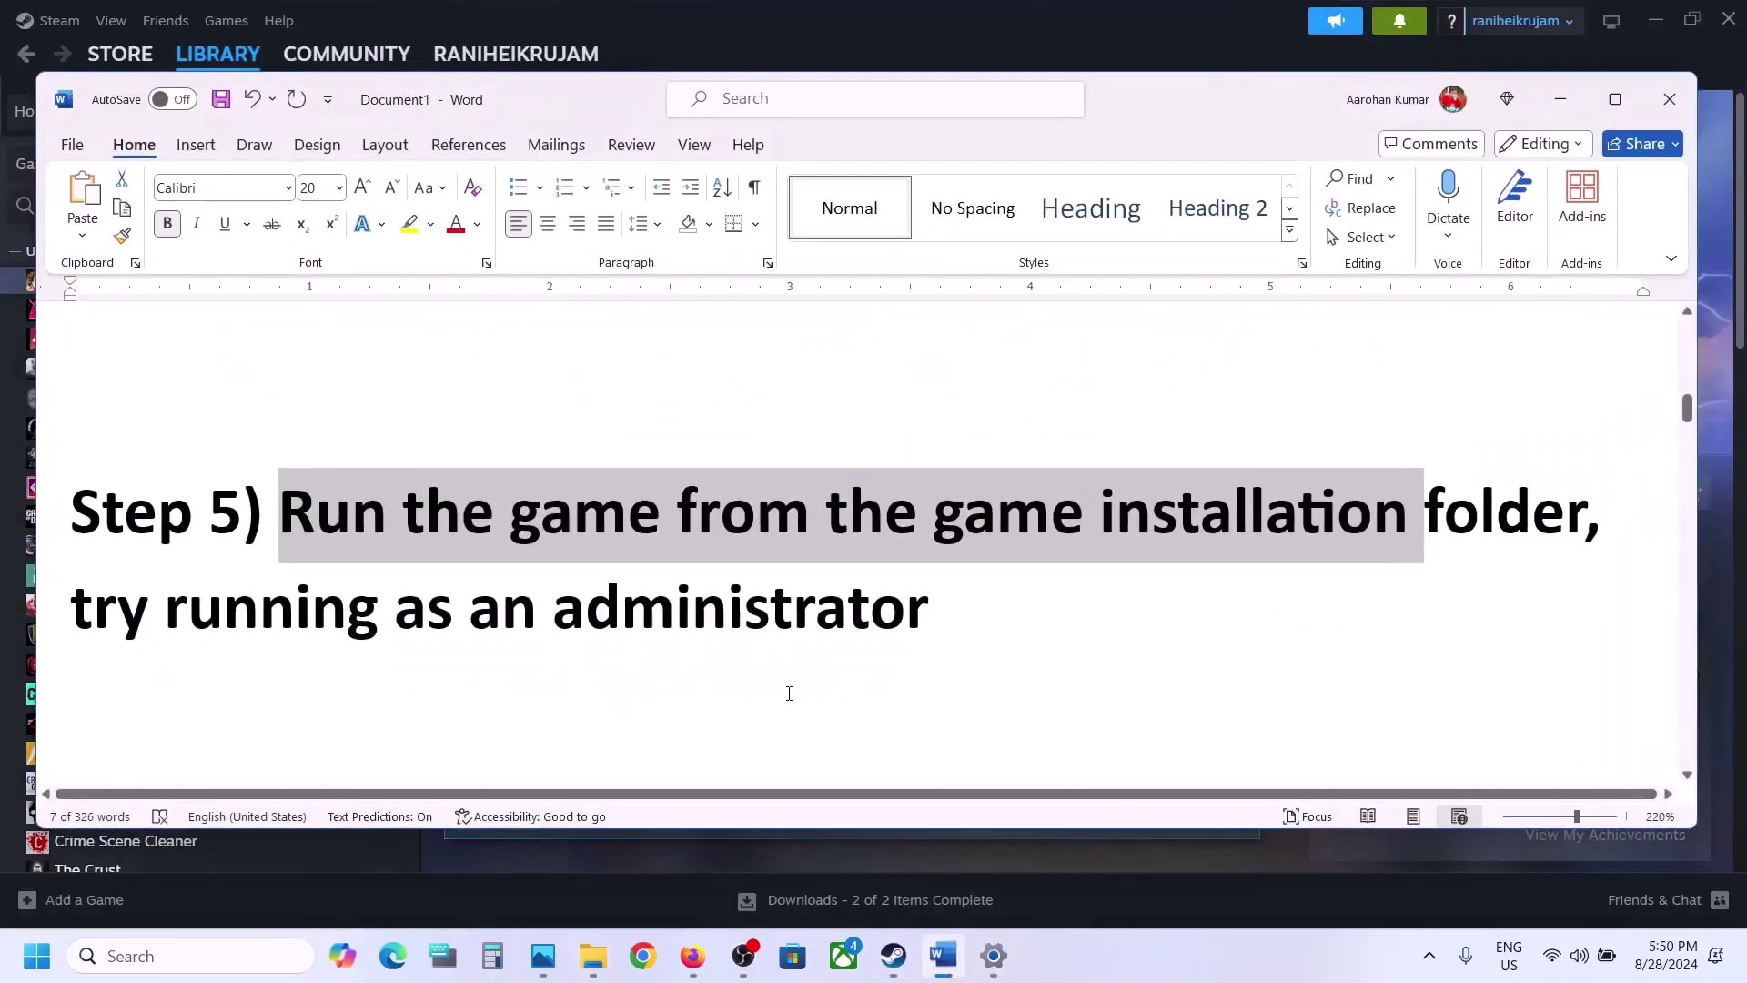
{"action": "scroll", "coordinate": [789, 693], "scroll_direction": "down", "scroll_amount": 5}
{"action": "scroll", "coordinate": [789, 694], "scroll_direction": "down", "scroll_amount": 2}
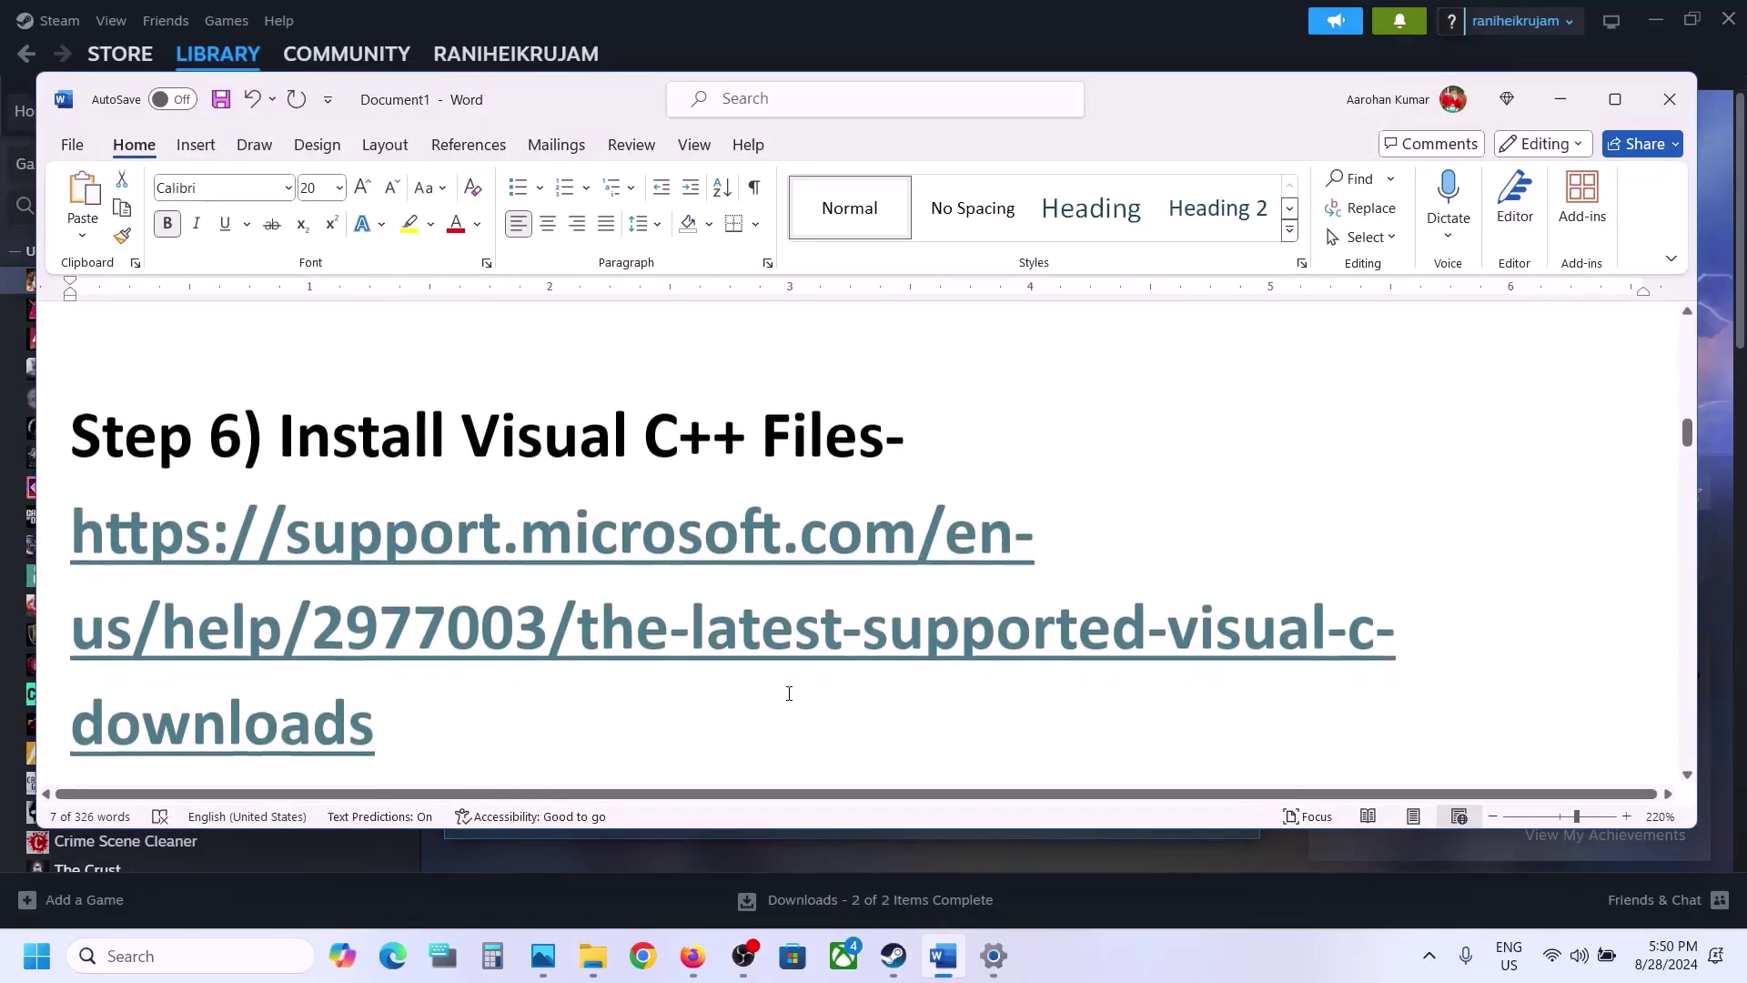
{"action": "triple_click", "coordinate": [192, 594]}
{"action": "key", "text": "ctrl+c"}
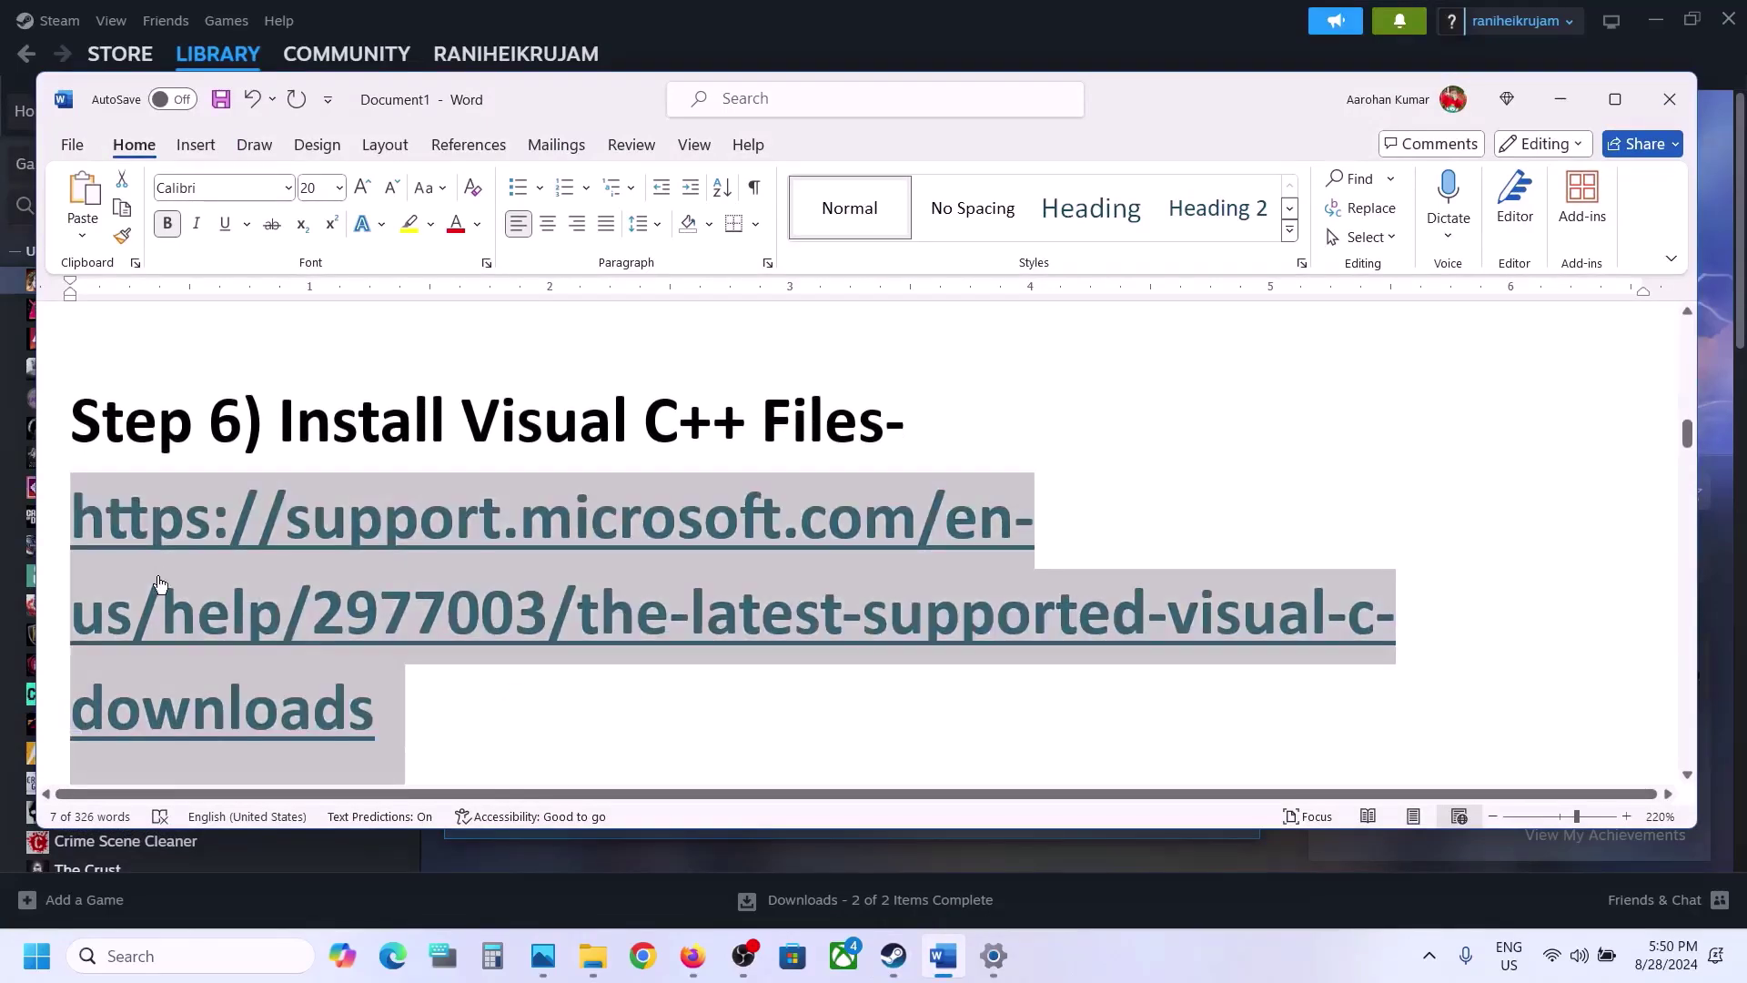
Open the copied link in Chrome and find the Visual Studio 2015, 2017, 2019, and 2022 redistributable download table.
{"action": "left_click", "coordinate": [642, 956]}
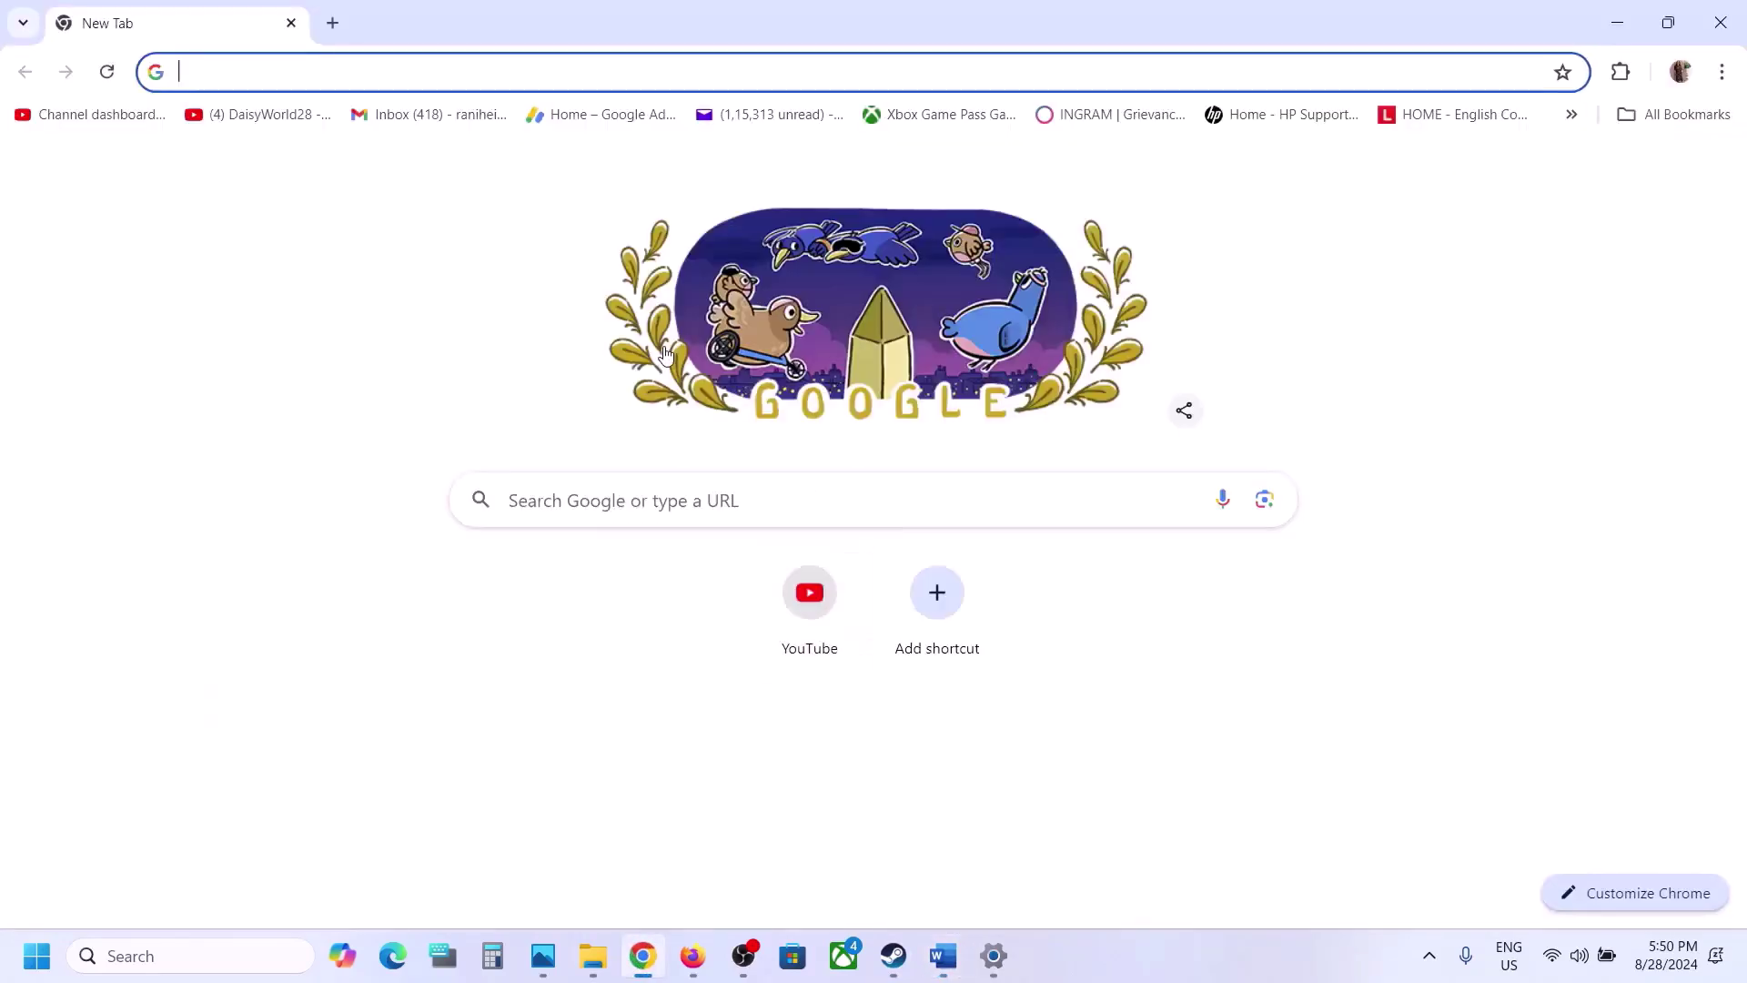
{"action": "key", "text": "ctrl+v"}
{"action": "key", "text": "Return"}
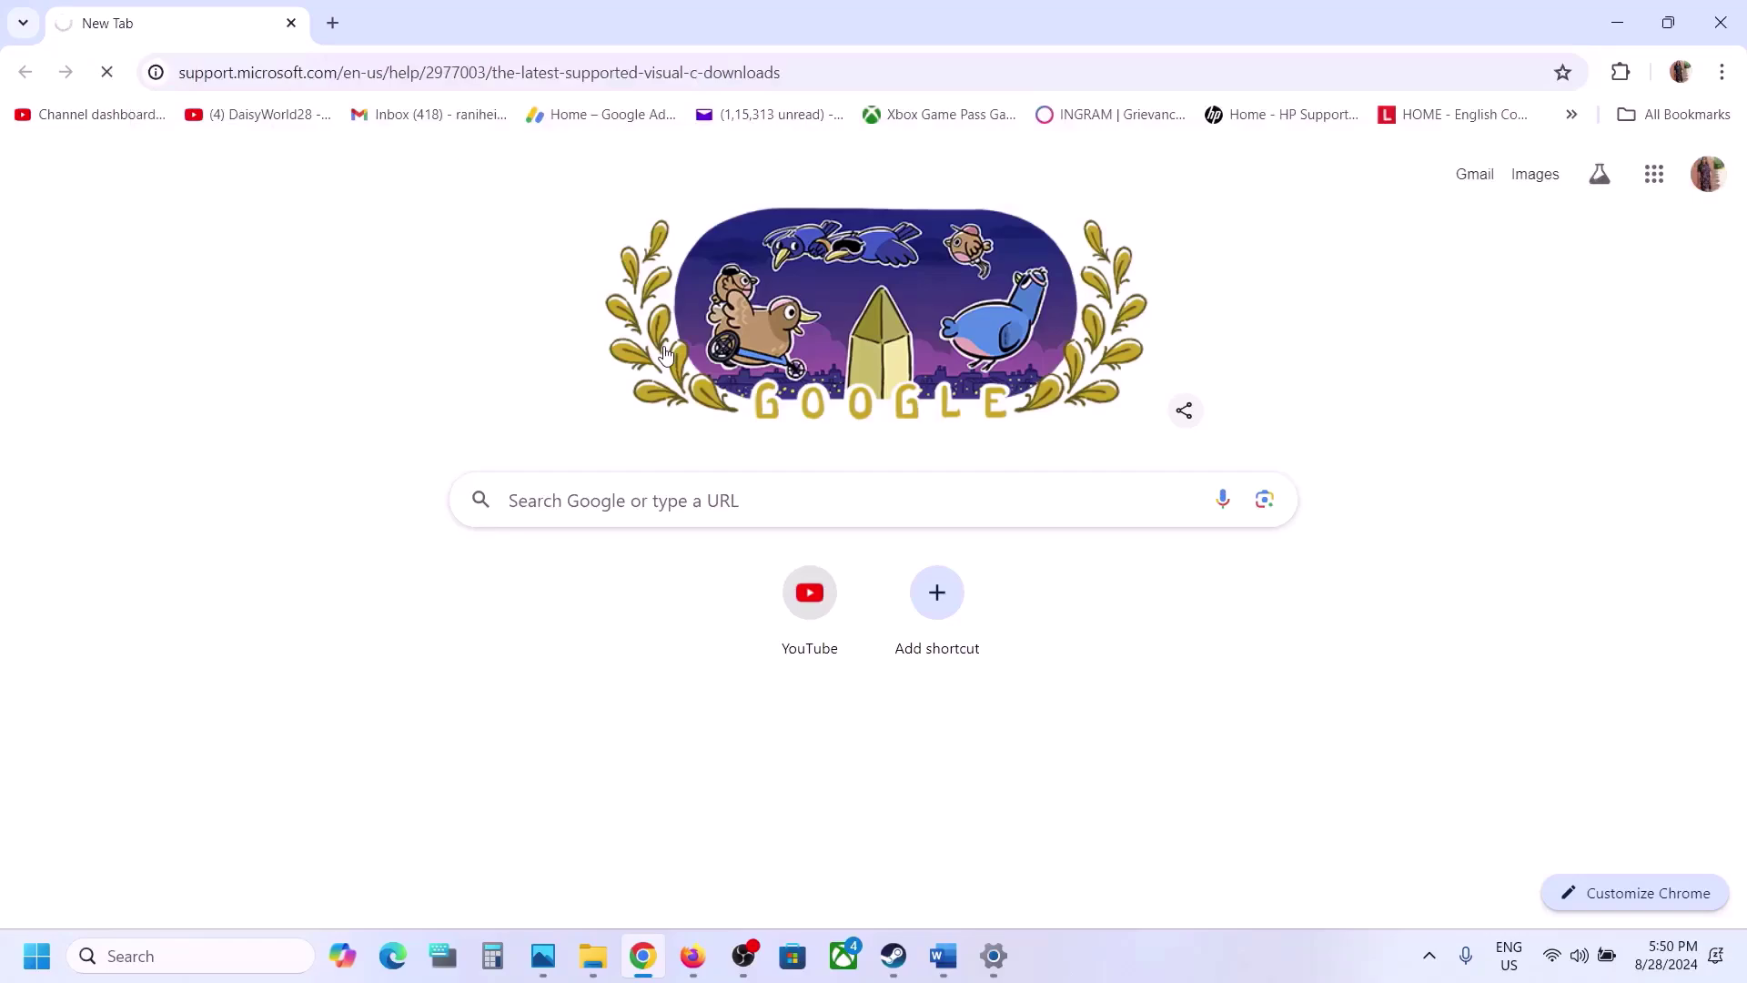
{"action": "scroll", "coordinate": [790, 571], "scroll_direction": "down", "scroll_amount": 5}
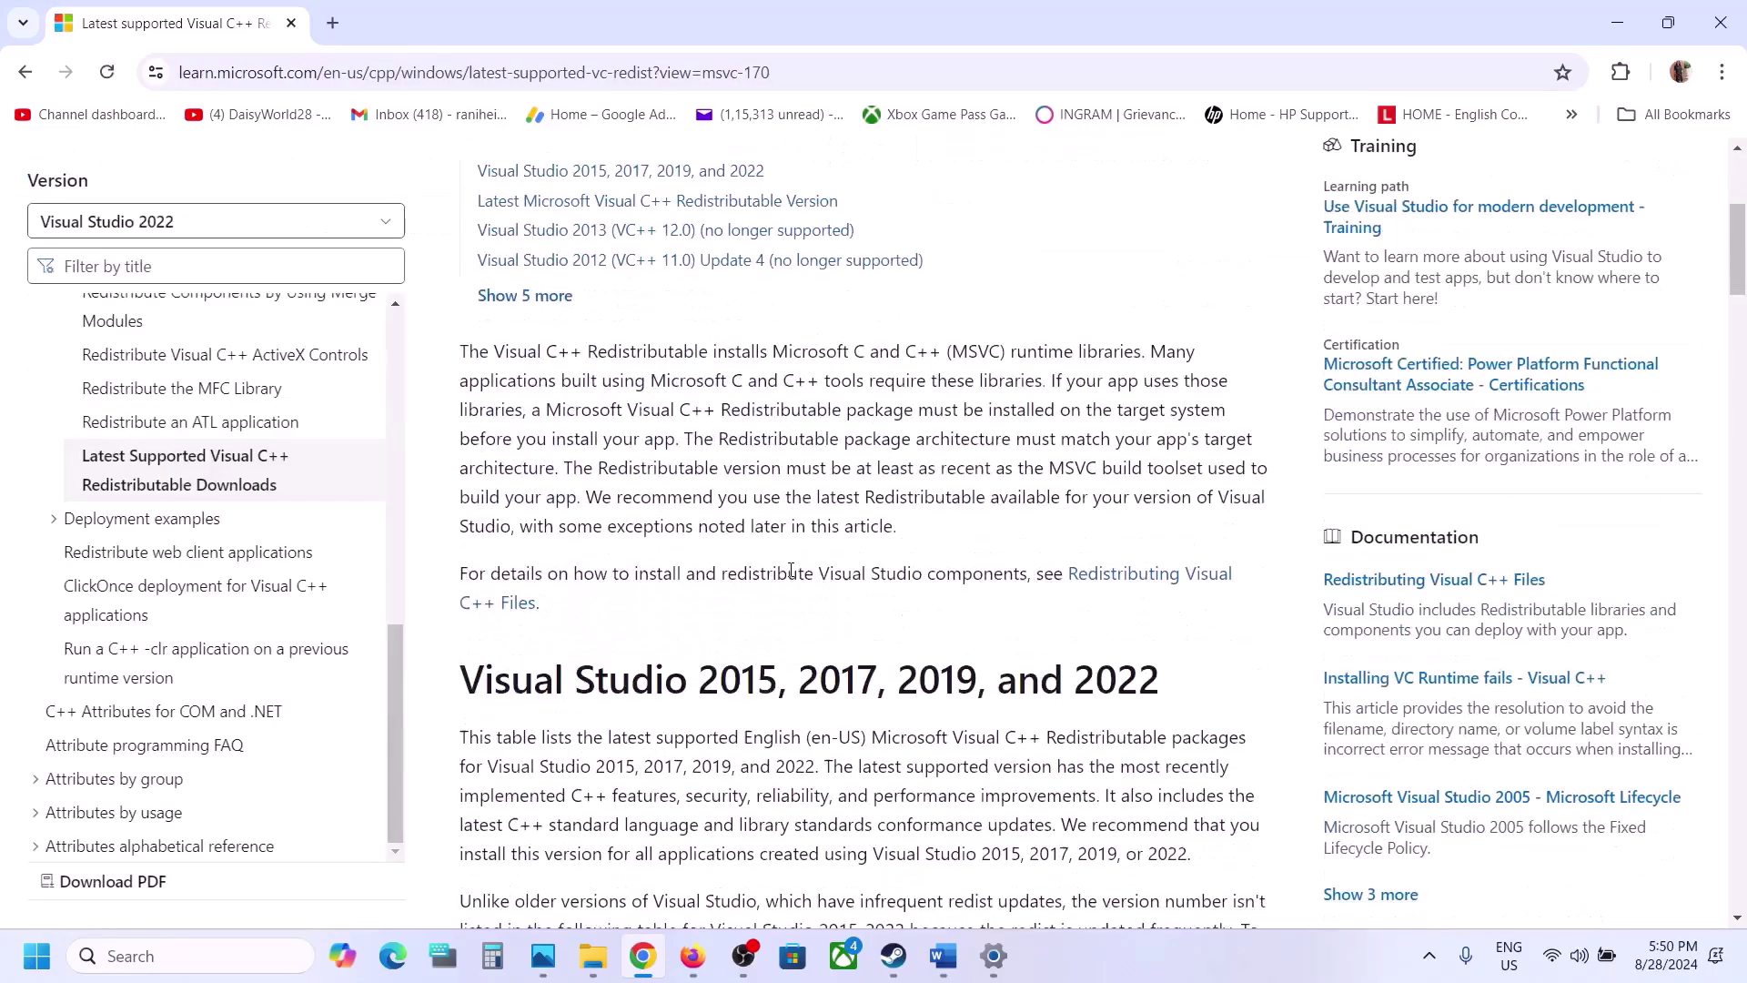
{"action": "scroll", "coordinate": [791, 571], "scroll_direction": "down", "scroll_amount": 3}
{"action": "left_click_drag", "start_coordinate": [500, 441], "coordinate": [1040, 443]}
{"action": "scroll", "coordinate": [1054, 451], "scroll_direction": "down", "scroll_amount": 8}
{"action": "scroll", "coordinate": [1054, 452], "scroll_direction": "down", "scroll_amount": 2}
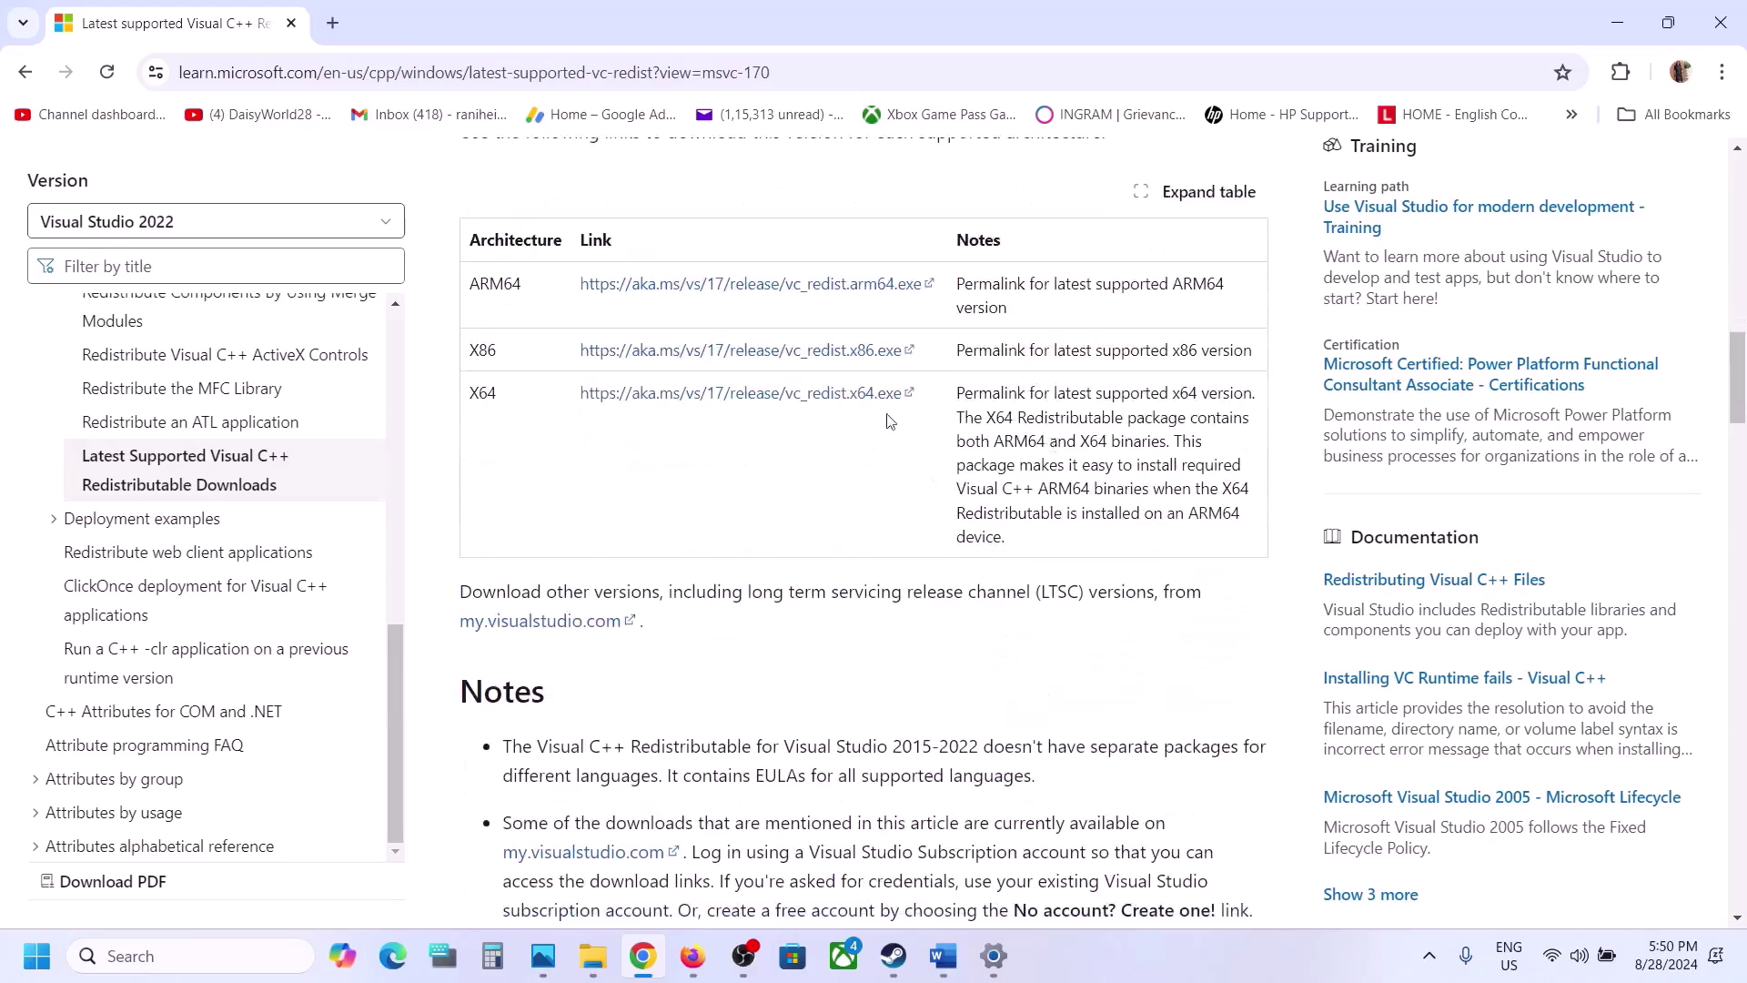
Download the X86 Visual C++ Redistributable, run it and try to repair the installation.
{"action": "double_click", "coordinate": [480, 345]}
{"action": "left_click_drag", "start_coordinate": [496, 393], "coordinate": [482, 373]}
{"action": "double_click", "coordinate": [481, 351]}
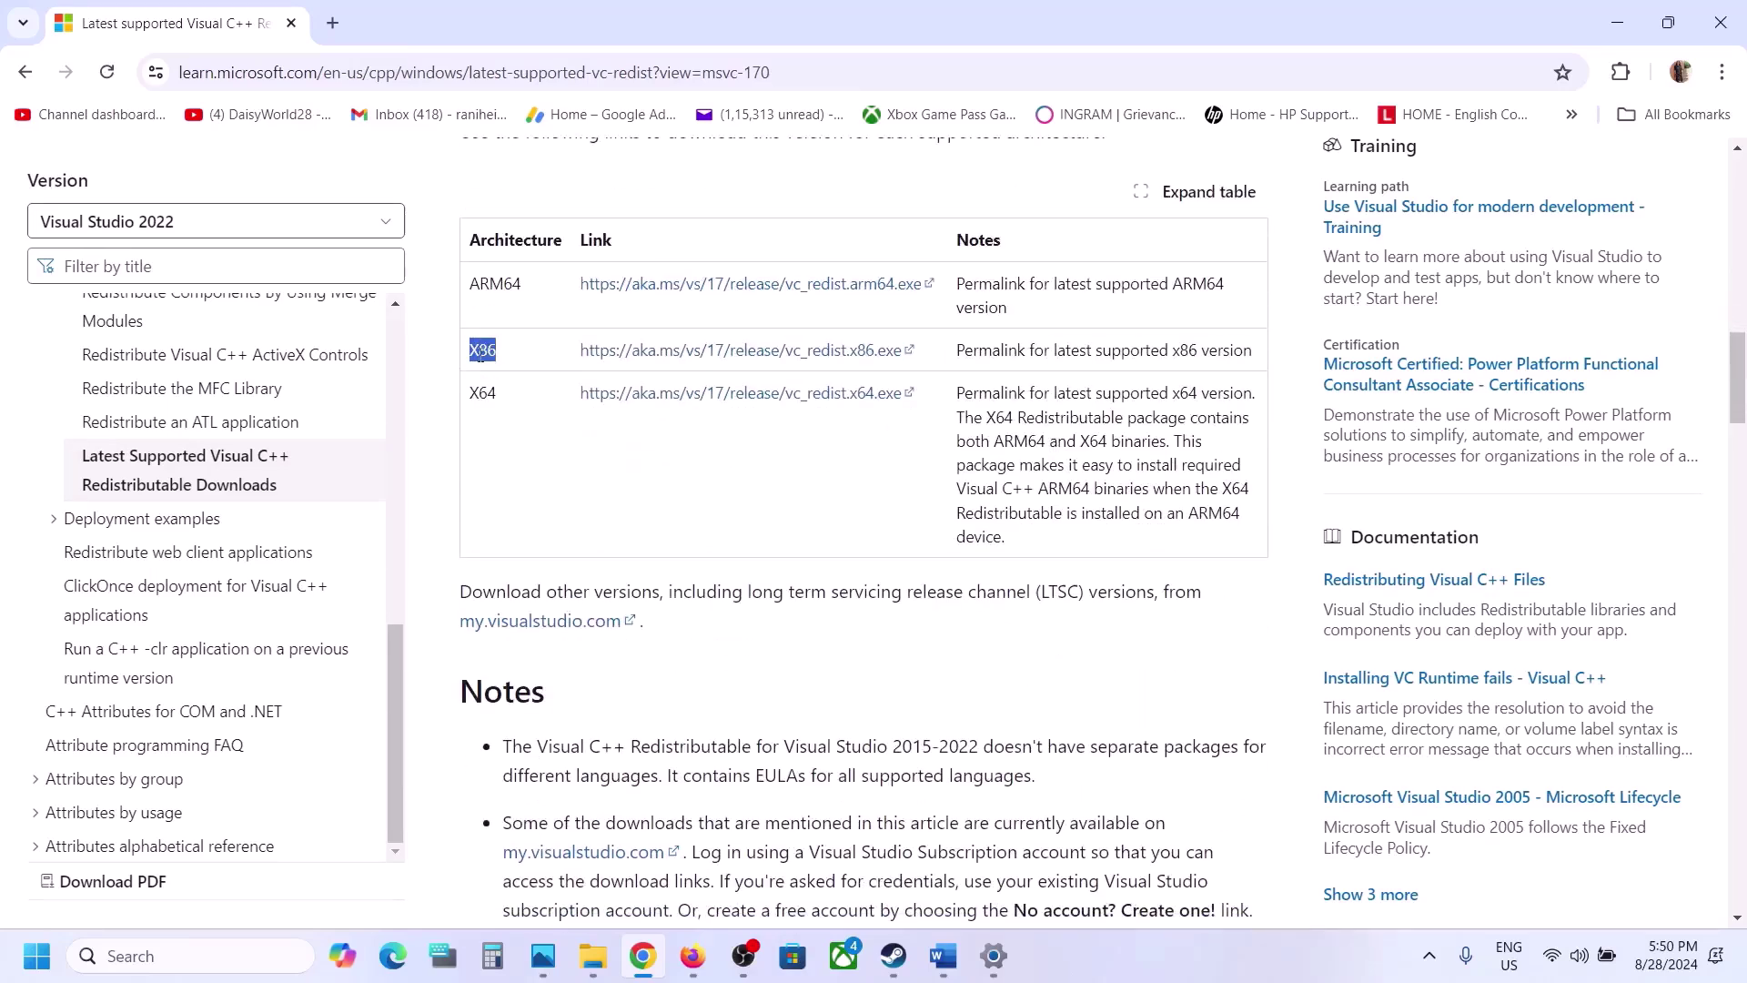
{"action": "left_click", "coordinate": [741, 351]}
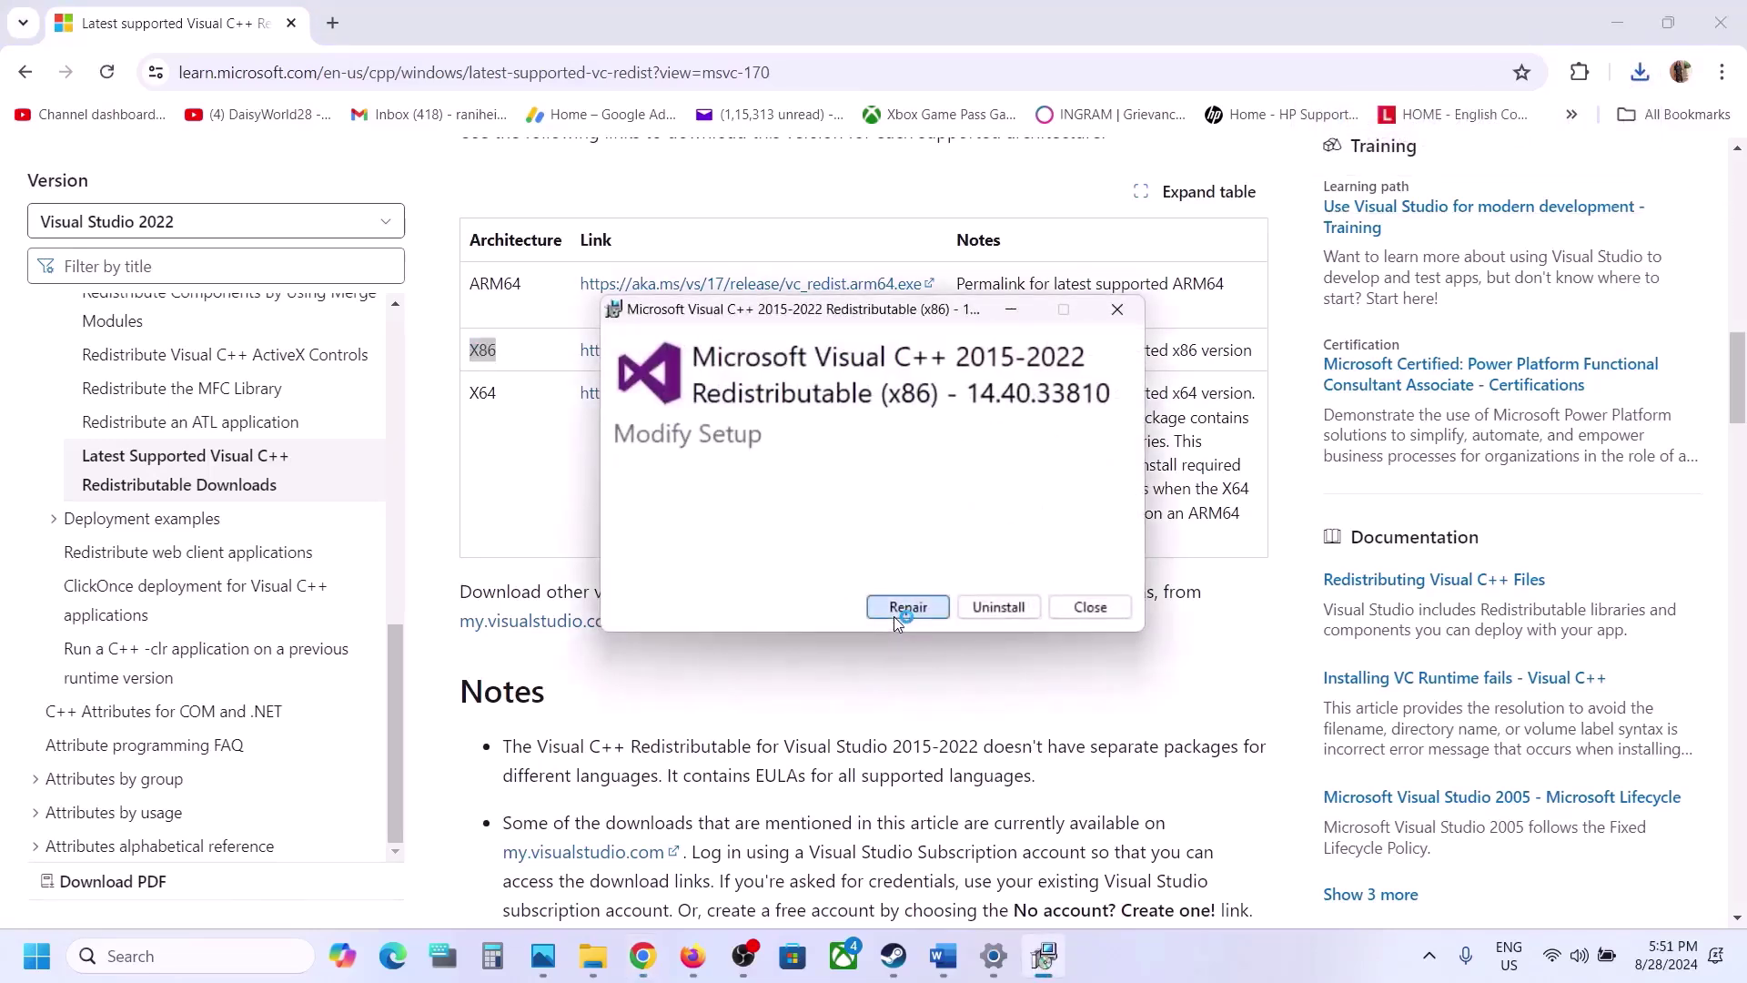
{"action": "left_click", "coordinate": [897, 610]}
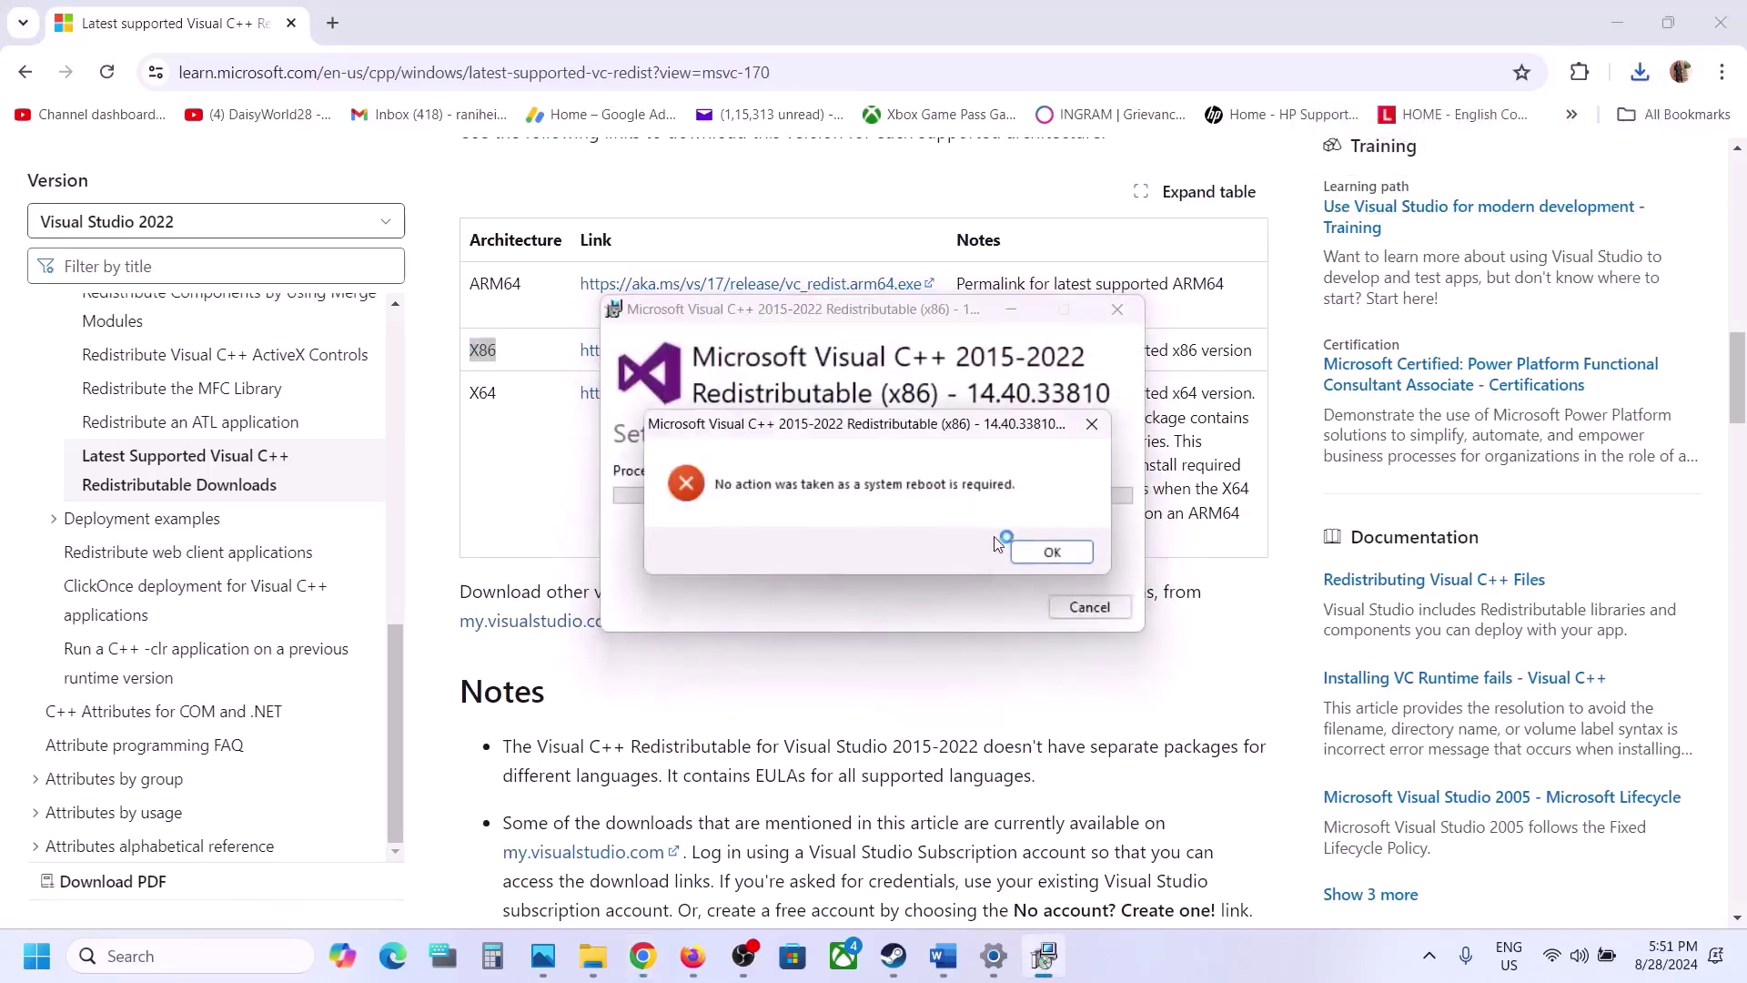
{"action": "left_click", "coordinate": [1054, 553]}
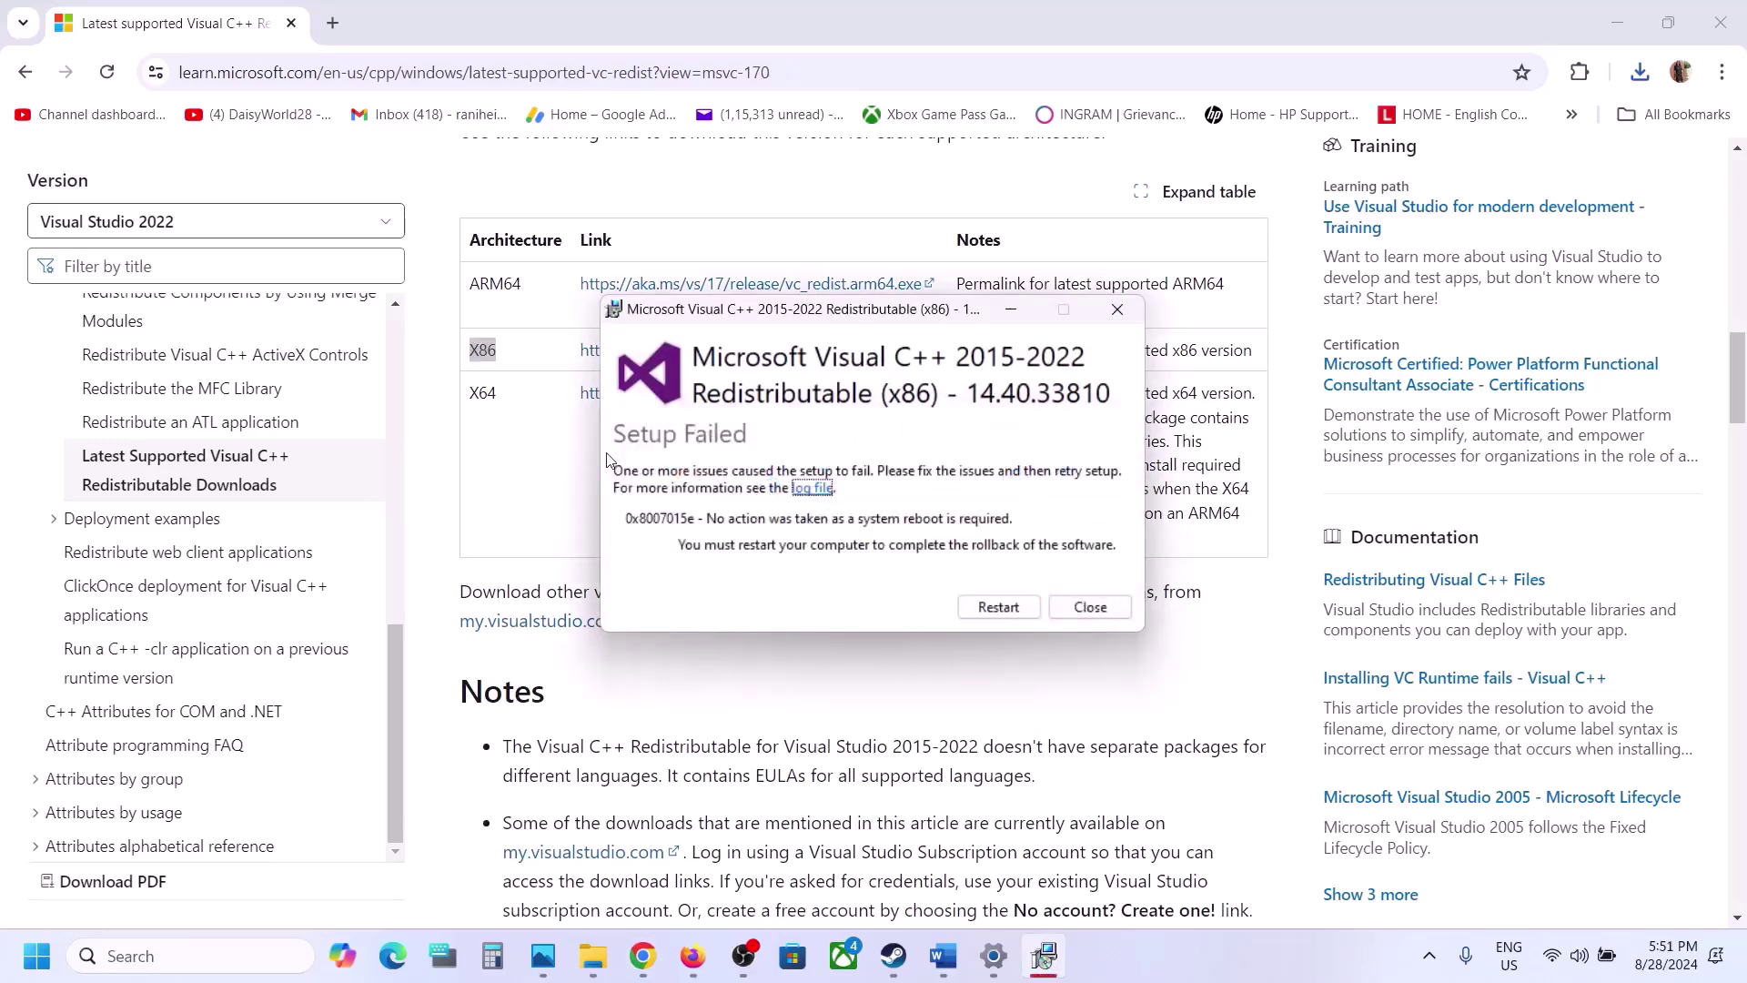
{"action": "left_click", "coordinate": [575, 446]}
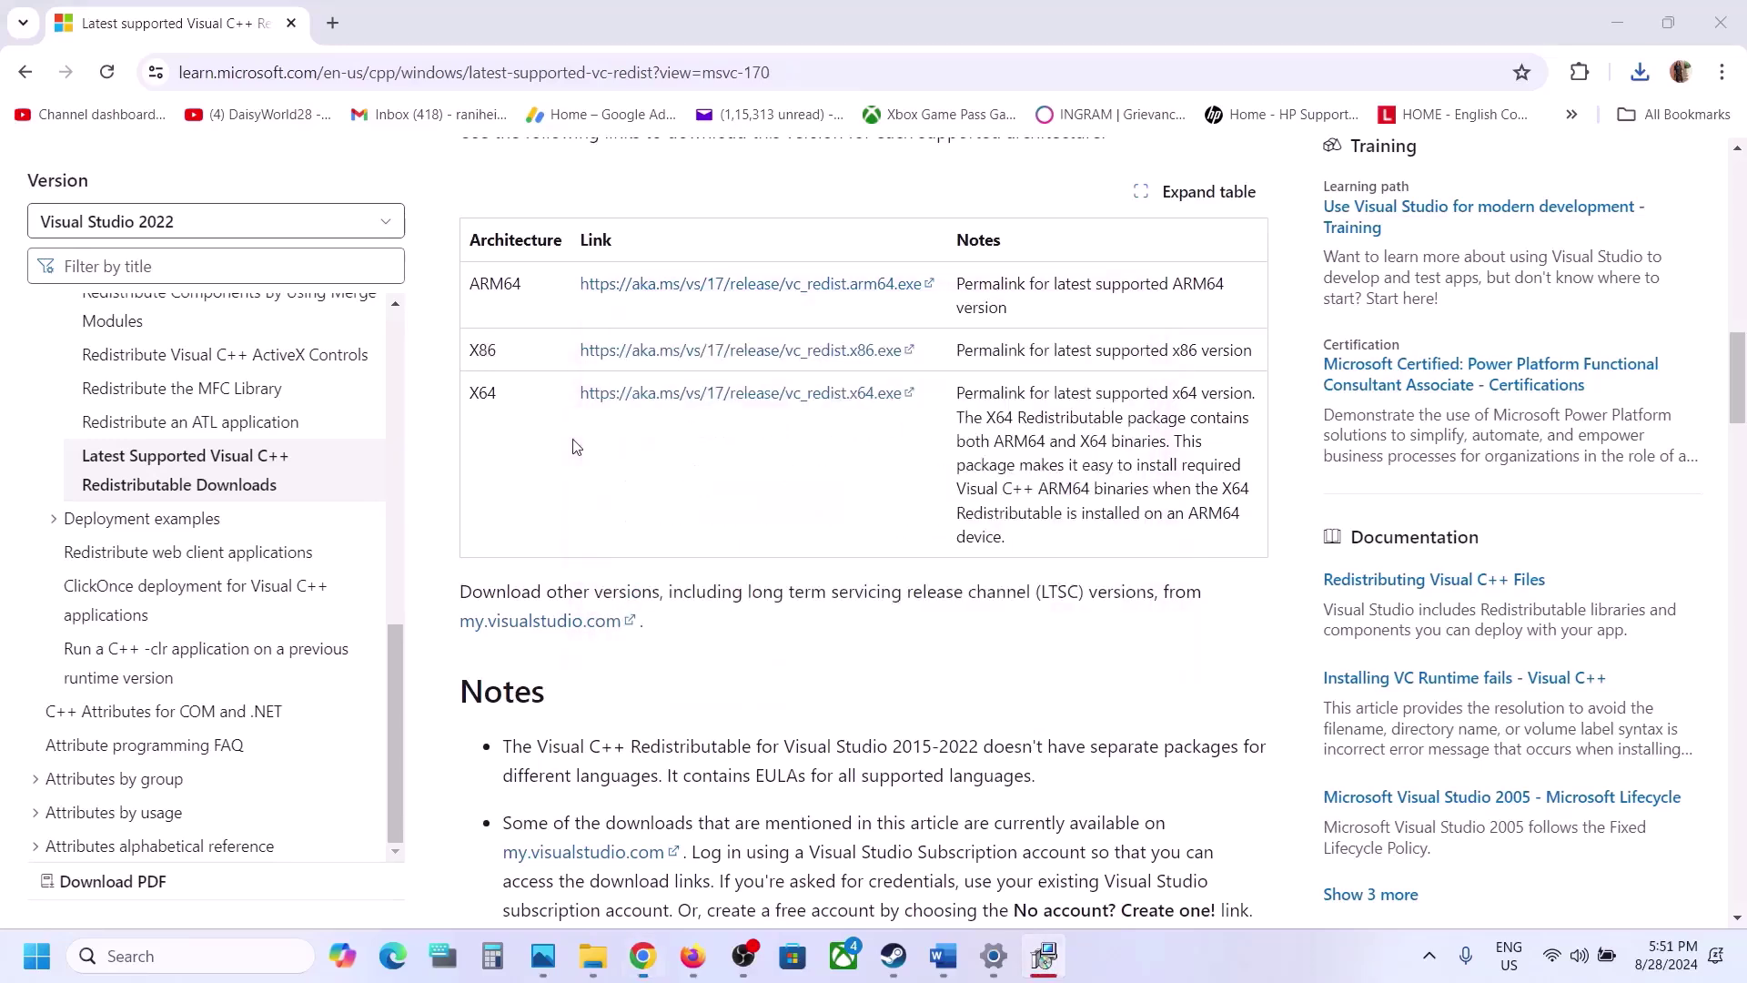
Download the X64 Visual C++ Redistributable, run it and try to repair the installation.
{"action": "double_click", "coordinate": [475, 391]}
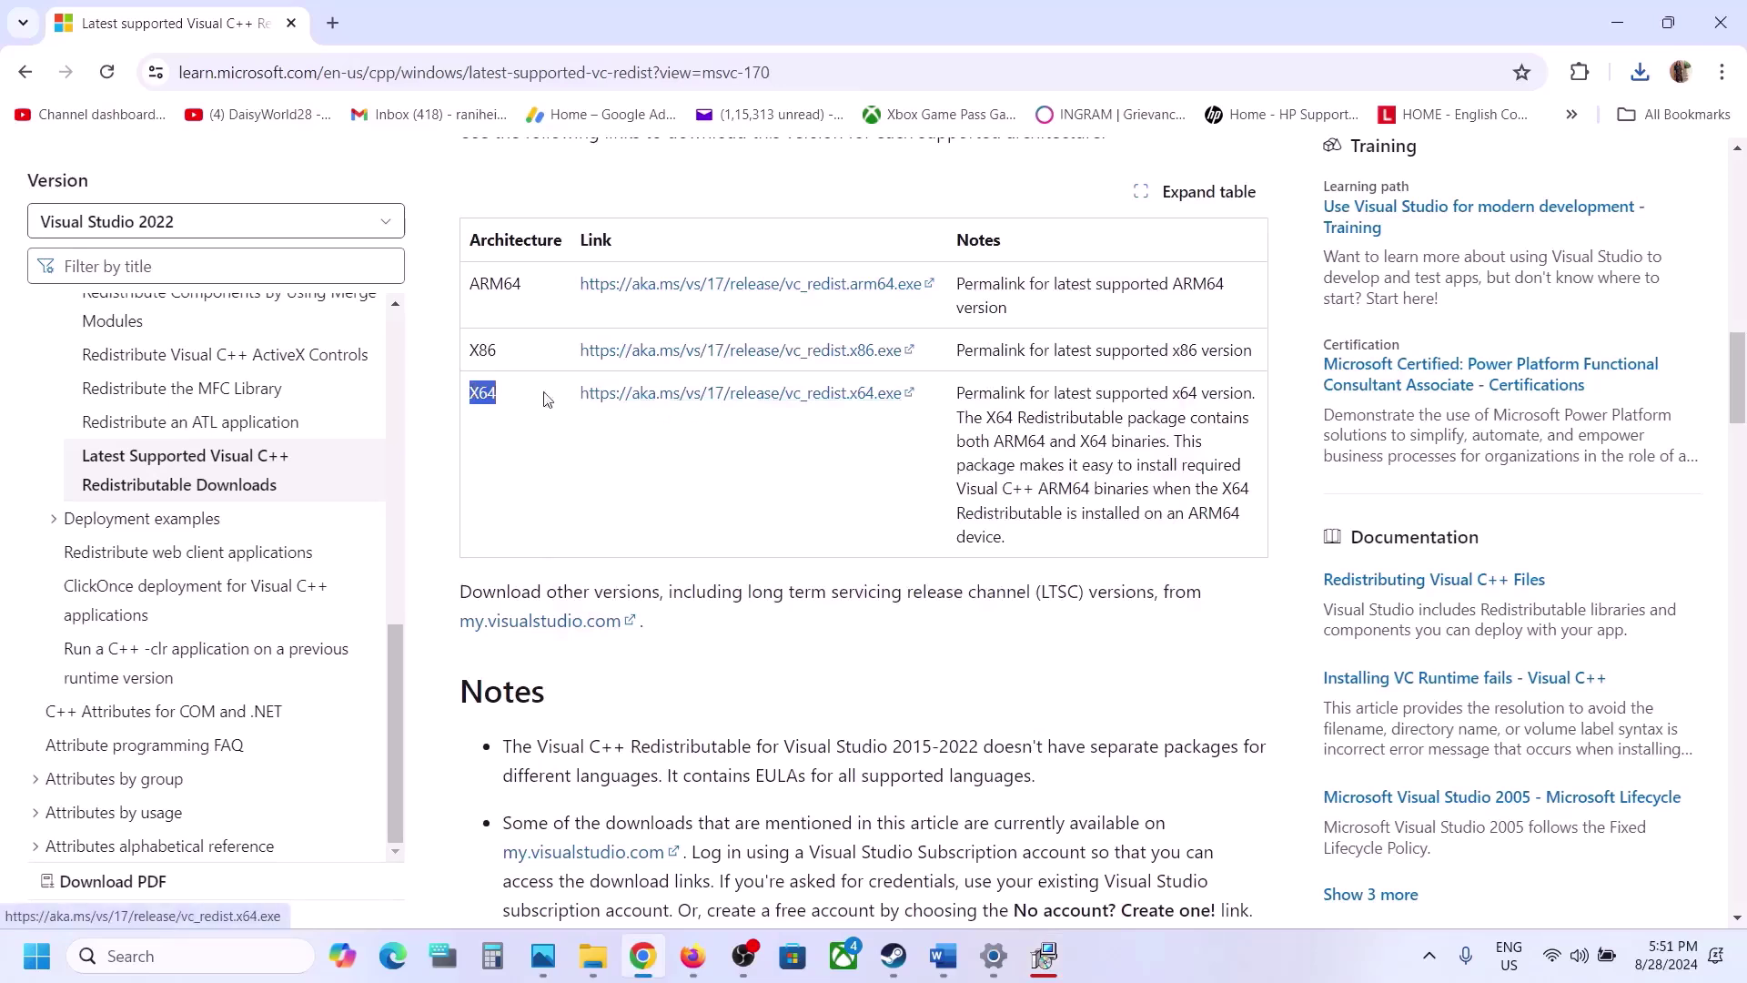
{"action": "left_click", "coordinate": [689, 397]}
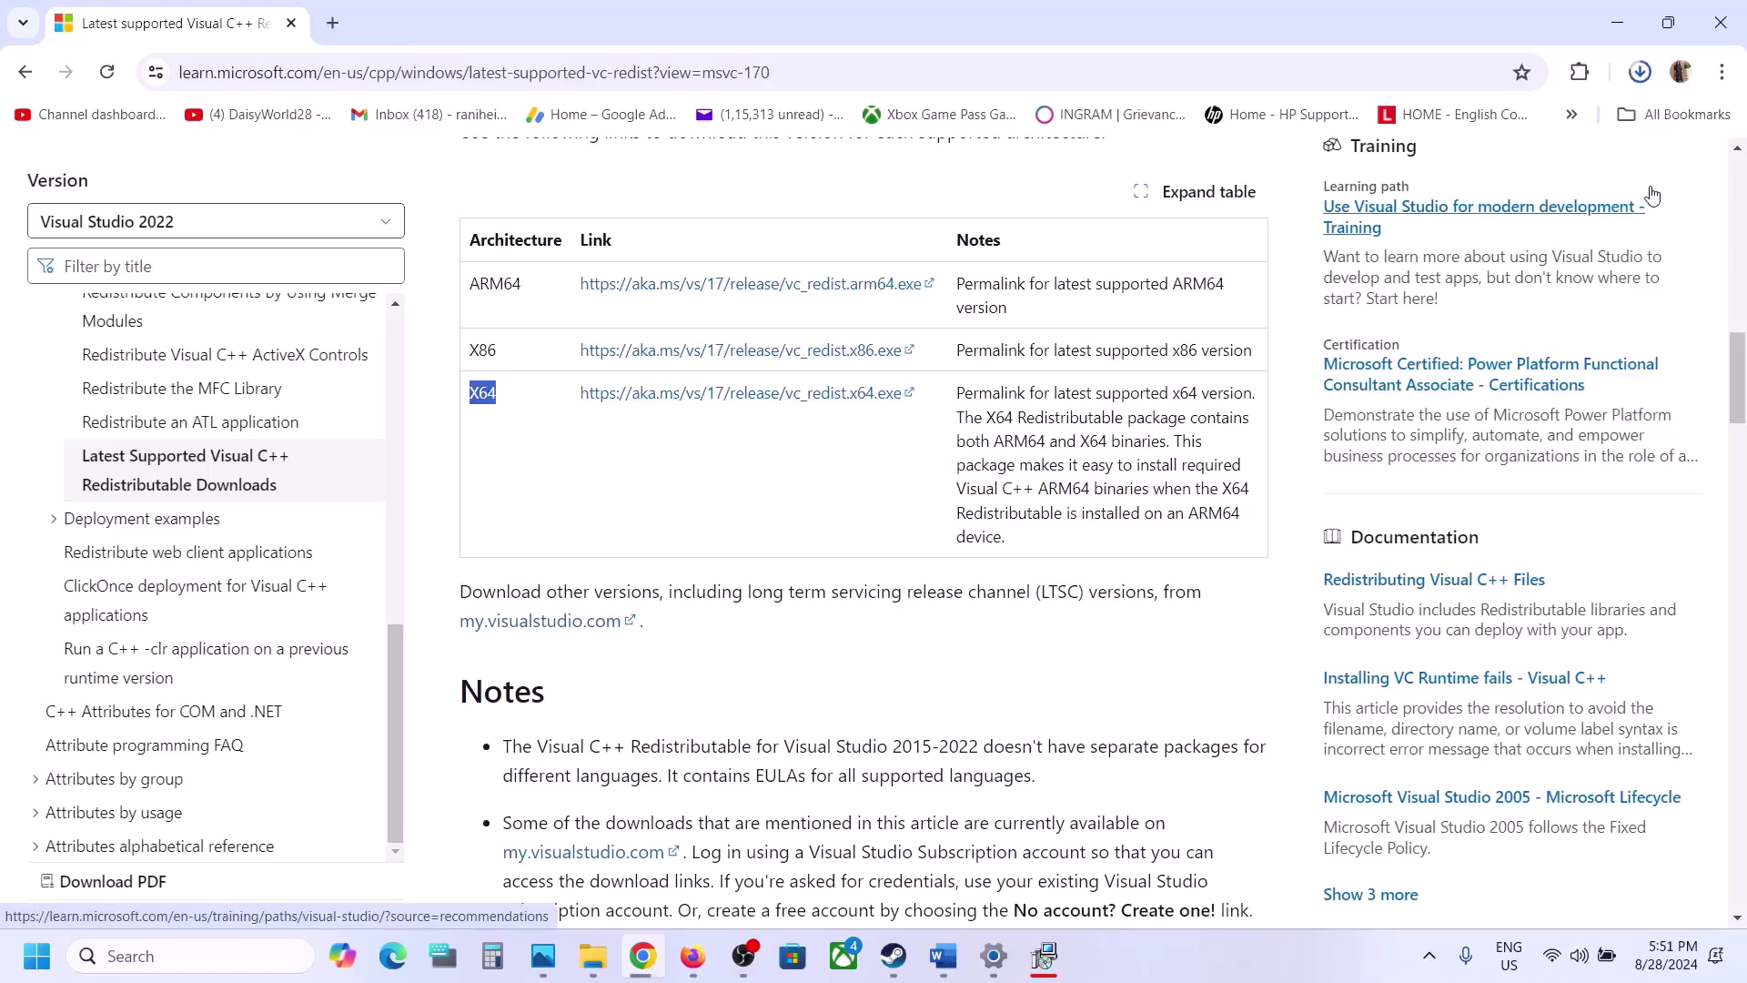
{"action": "left_click", "coordinate": [1472, 128]}
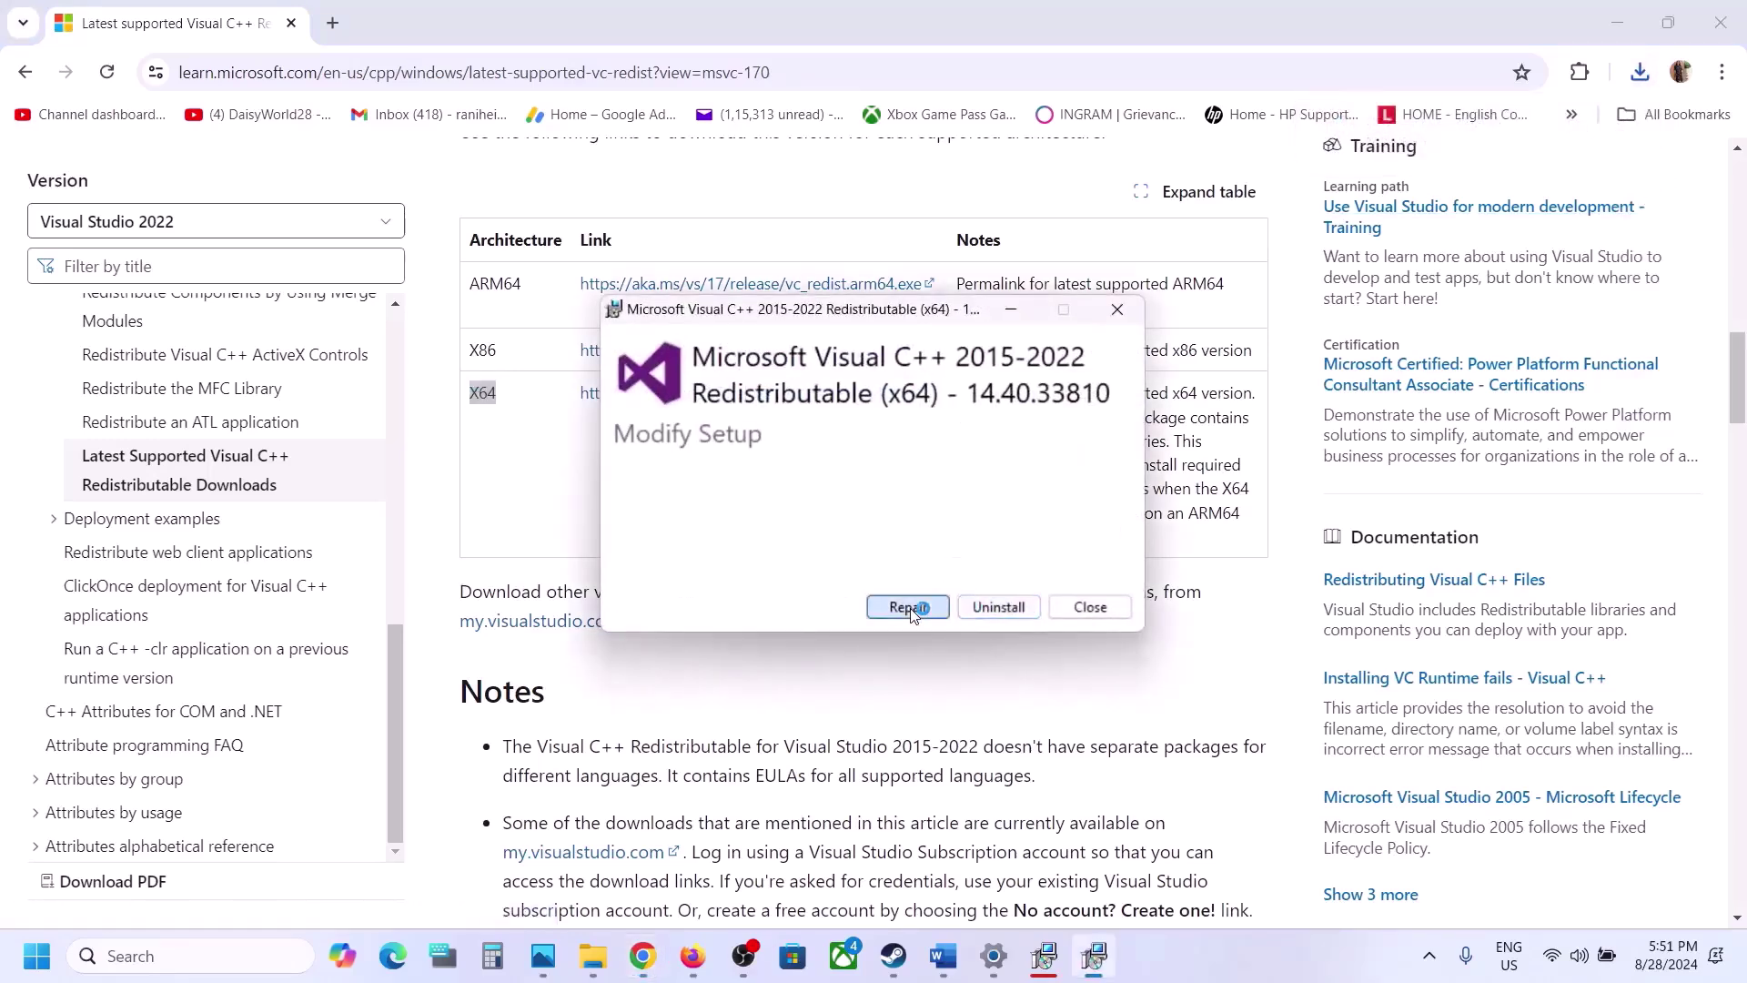
{"action": "left_click", "coordinate": [908, 608]}
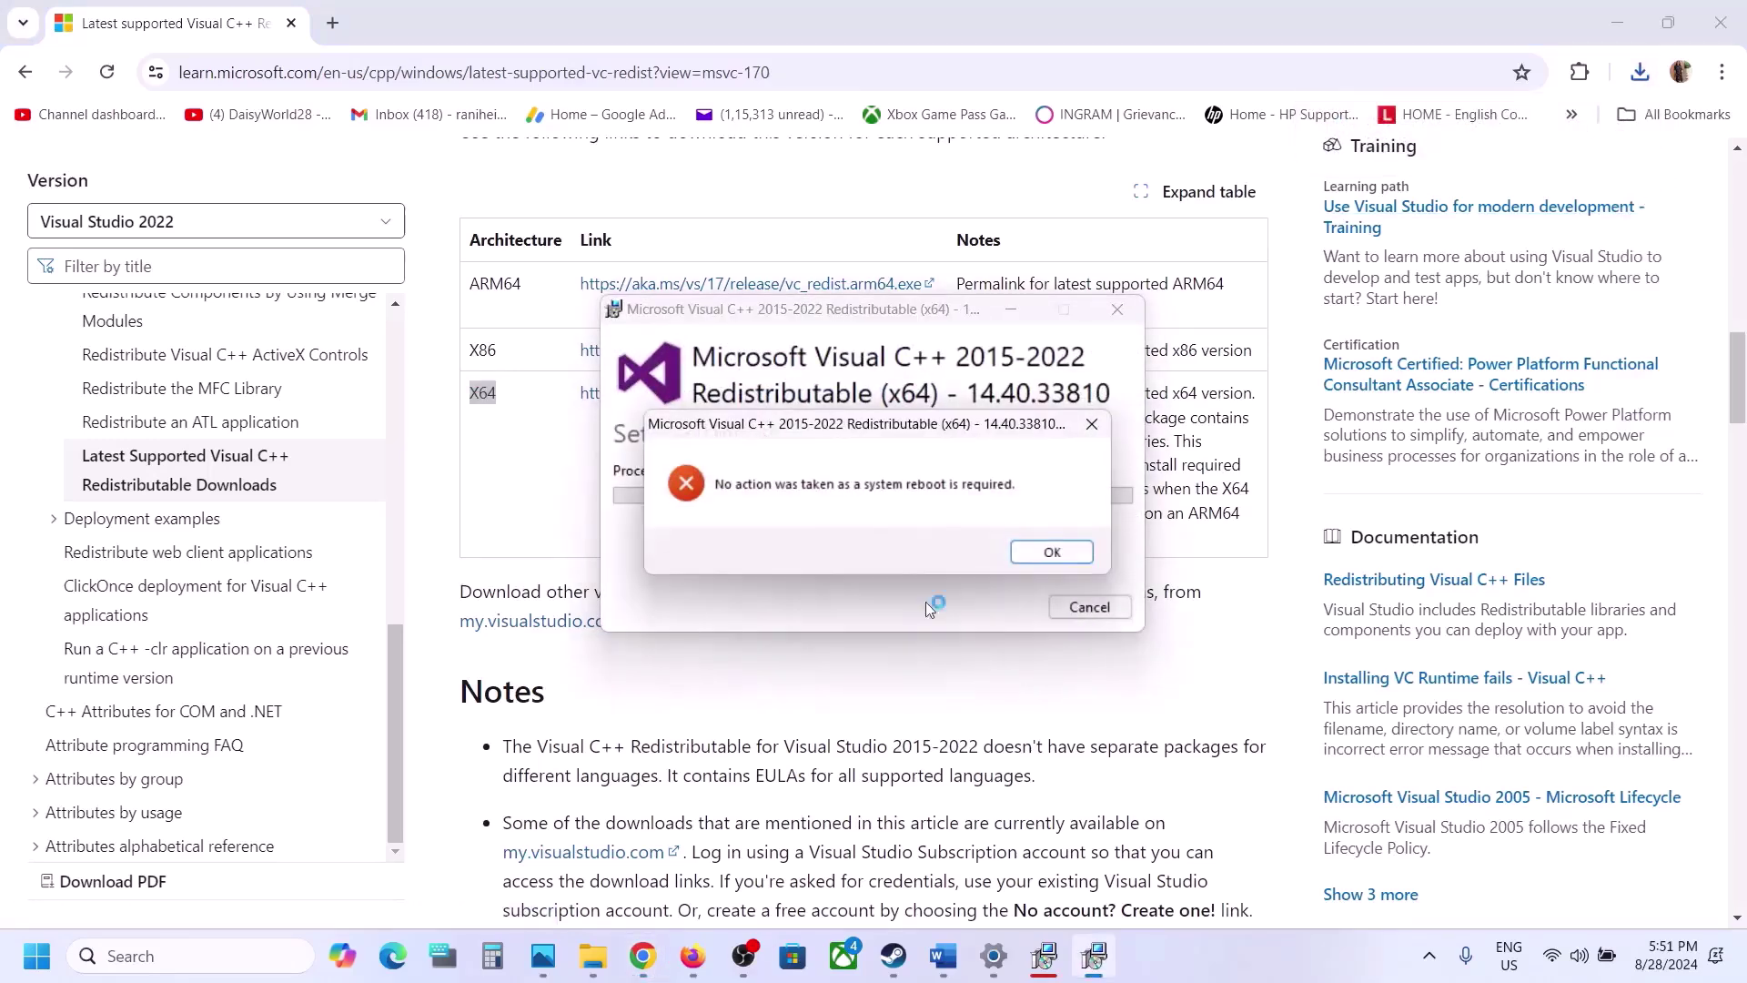
{"action": "left_click", "coordinate": [1052, 554]}
Move the x86 setup window beside the x64 one and show the computer's restart option.
{"action": "left_click", "coordinate": [1044, 958]}
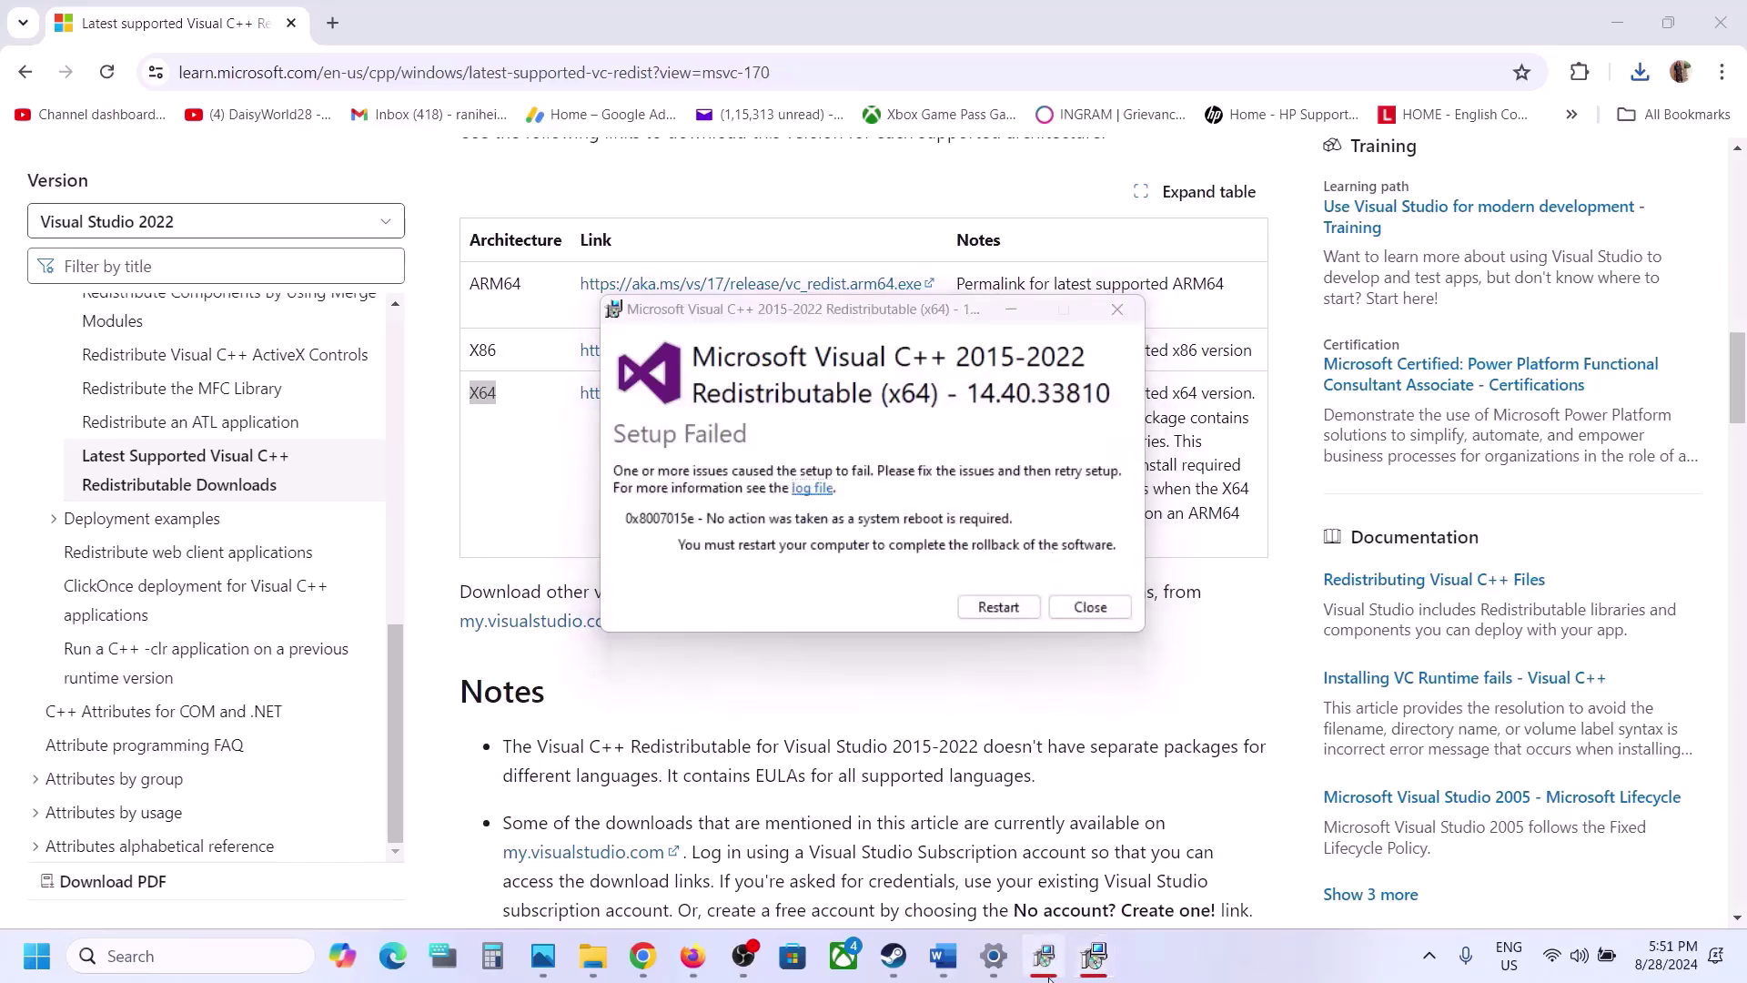
{"action": "left_click_drag", "start_coordinate": [970, 304], "coordinate": [639, 357]}
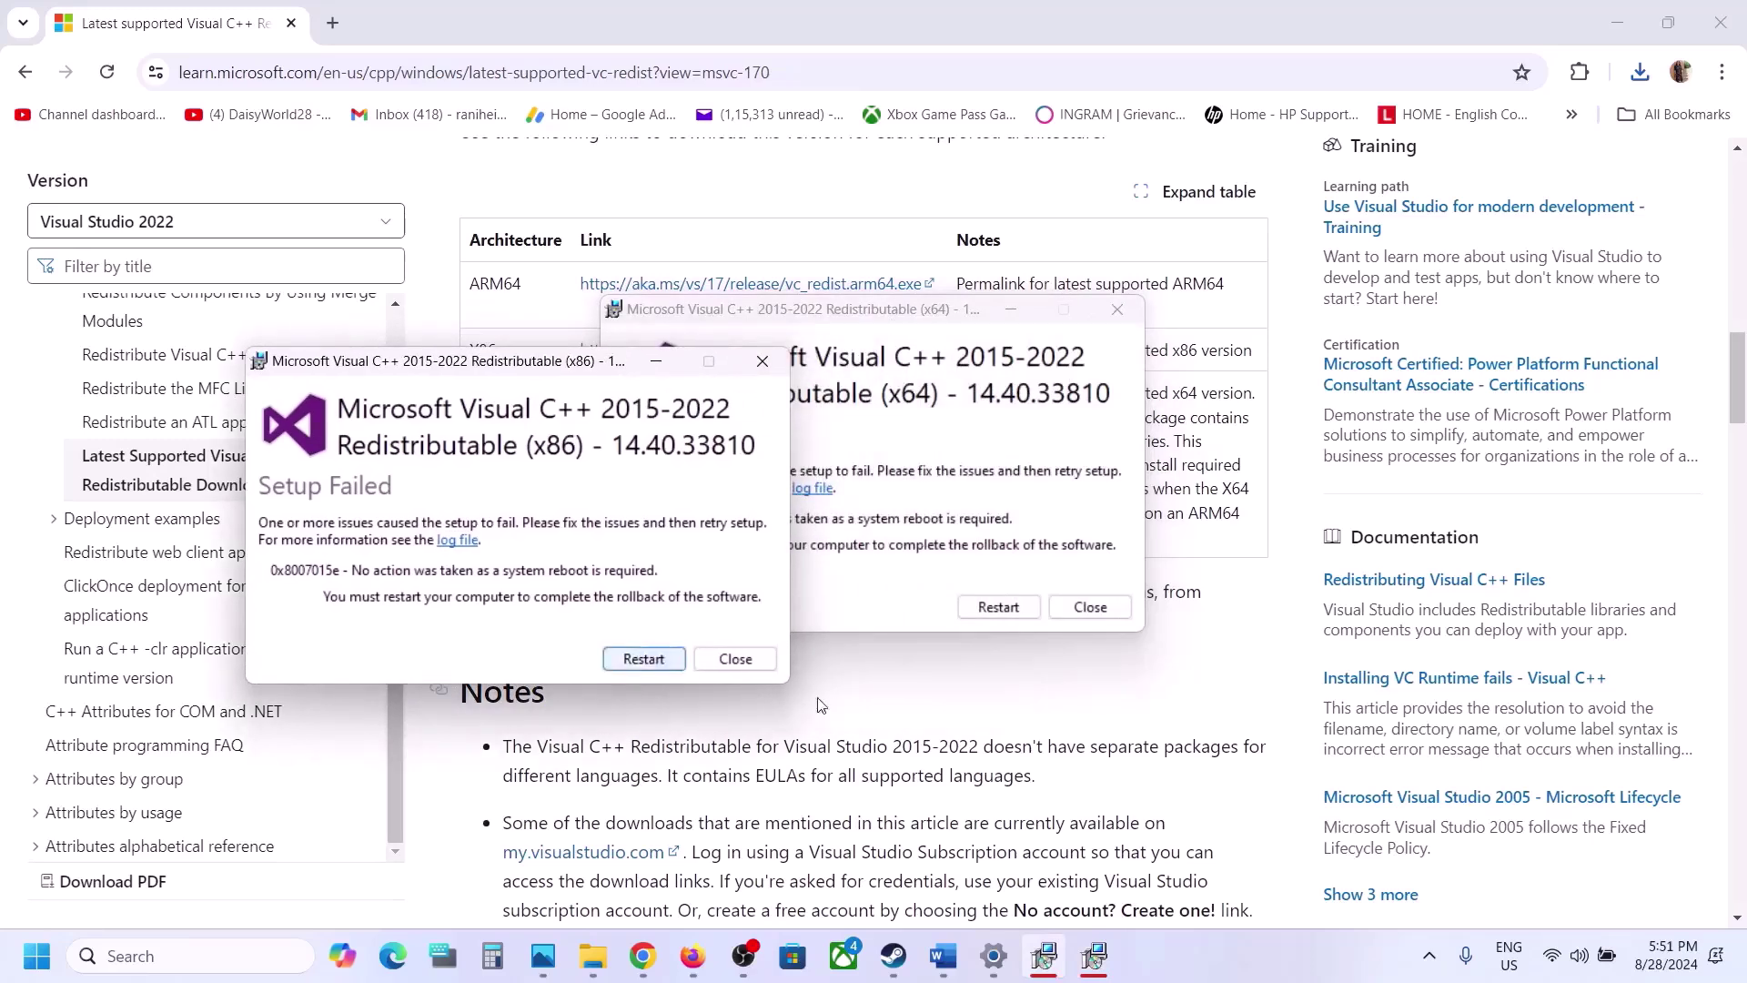
{"action": "left_click", "coordinate": [823, 706]}
{"action": "left_click", "coordinate": [36, 955]}
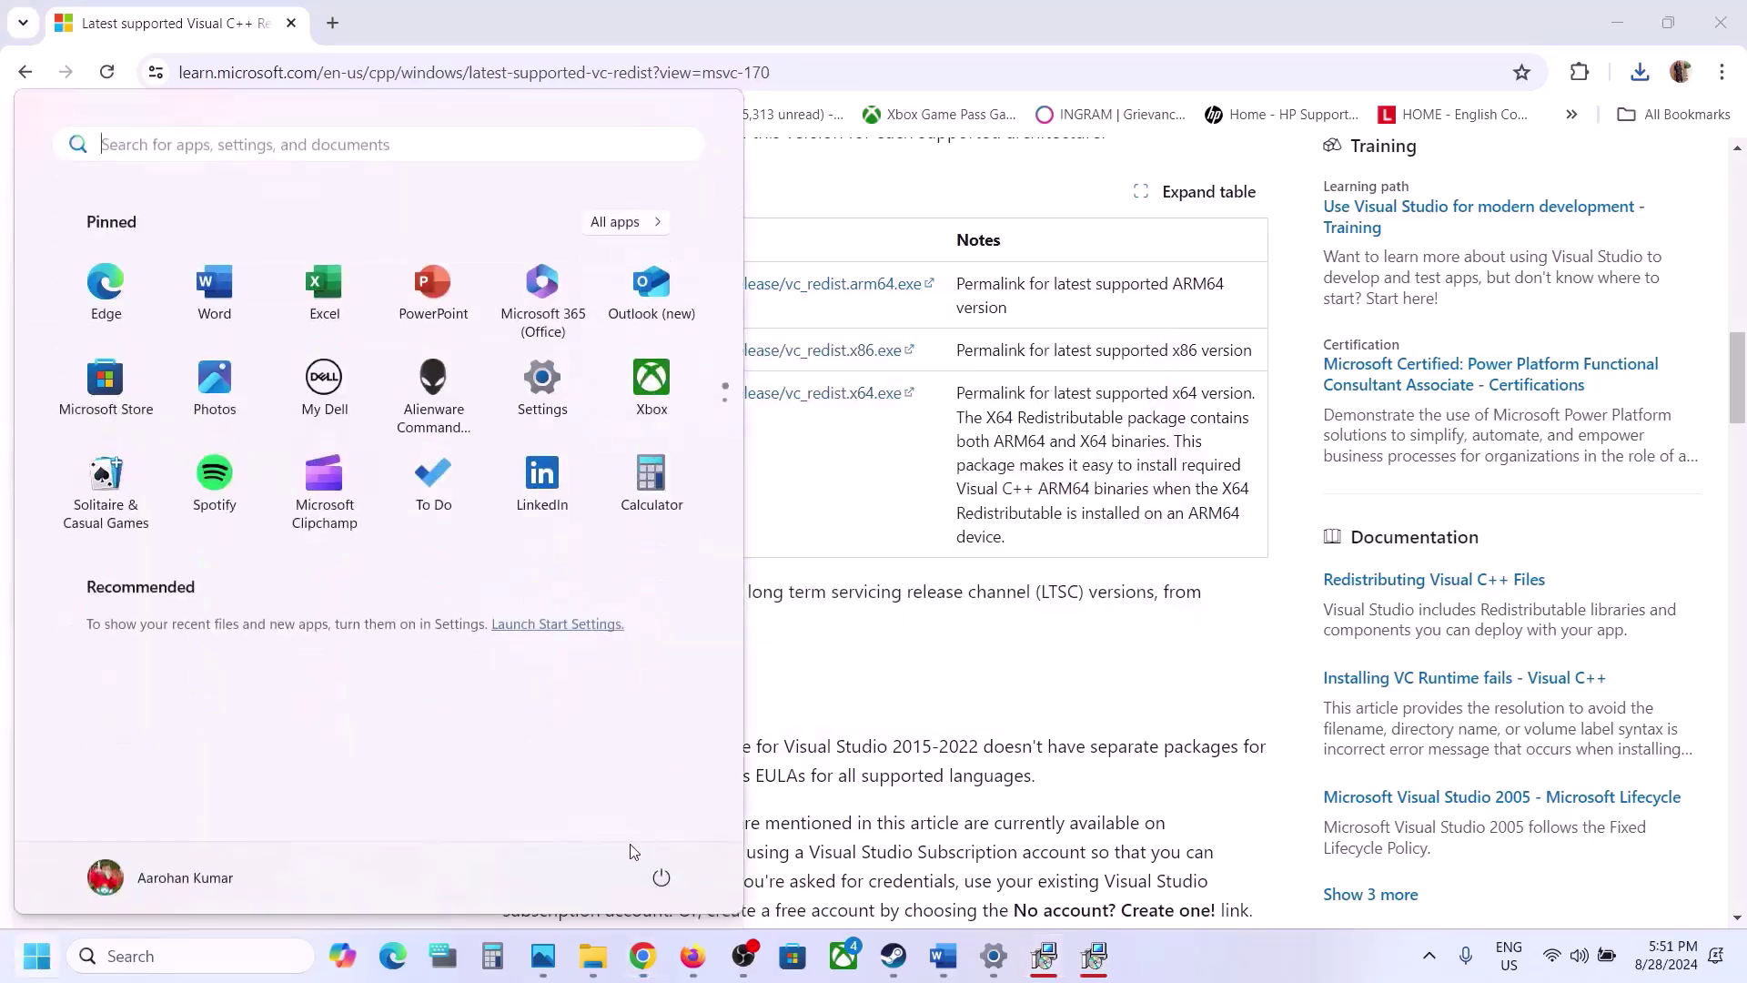
{"action": "left_click", "coordinate": [657, 878]}
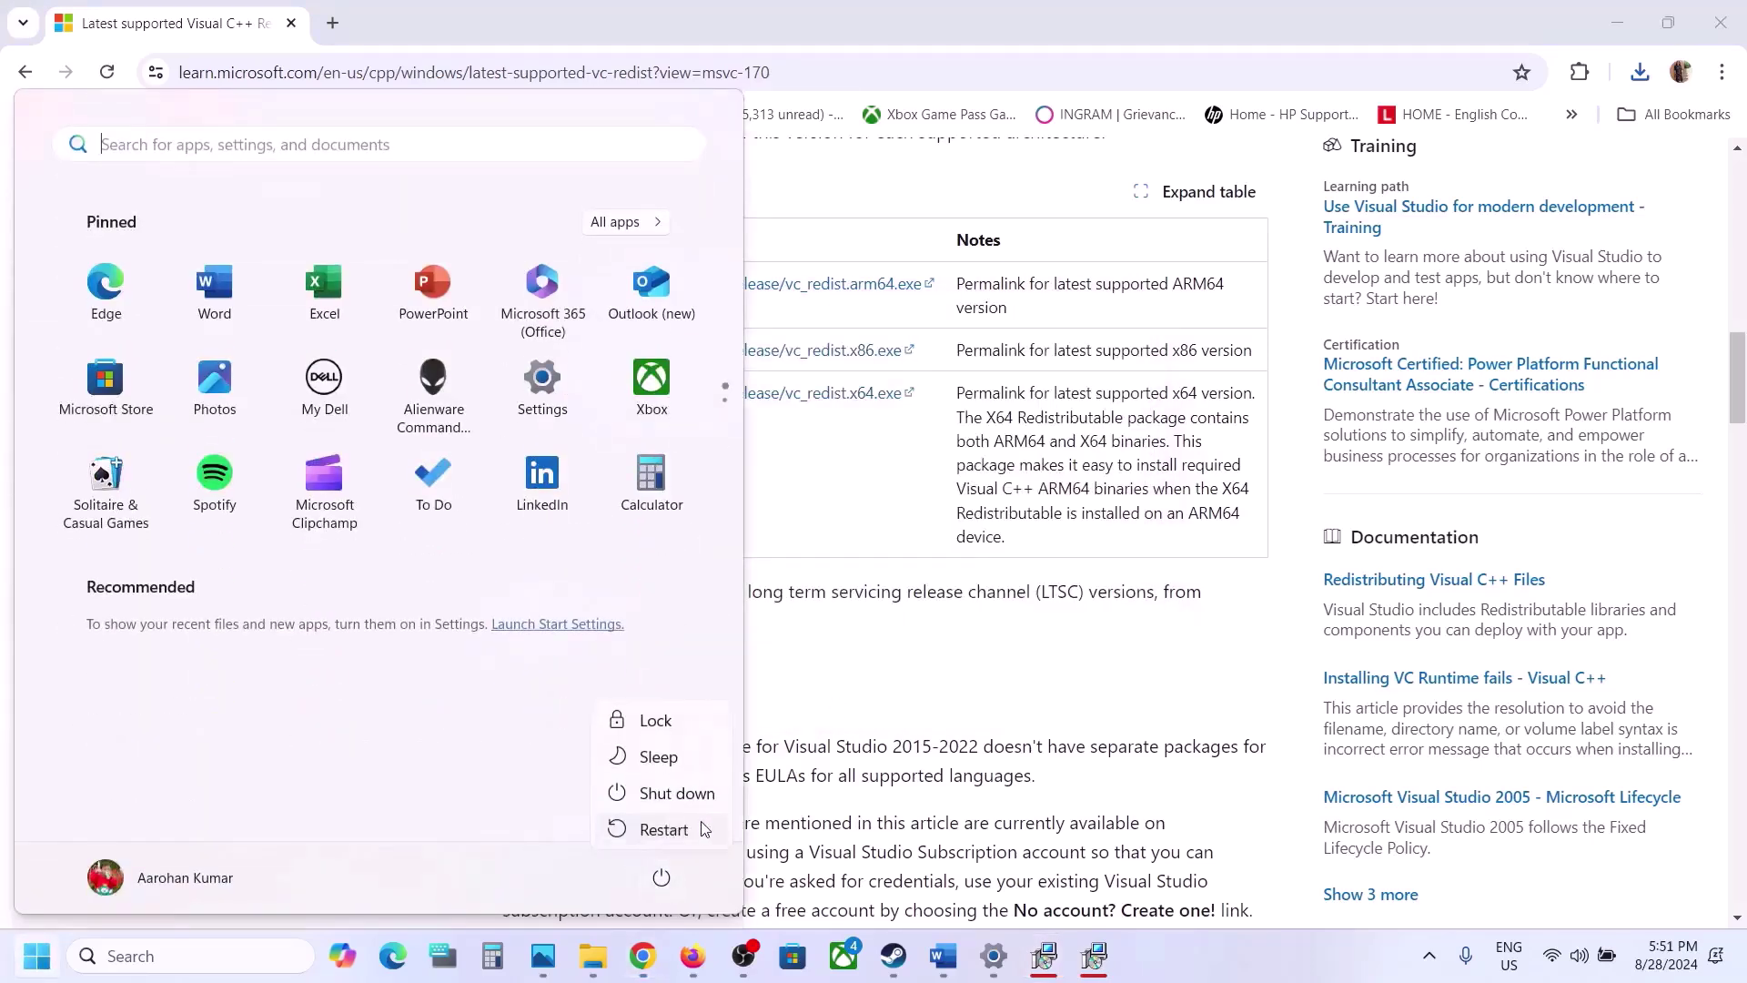
Return to the Word notes and highlight "Perform a clean installation of Graphics card driver" in Step 7.
{"action": "left_click", "coordinate": [903, 978]}
{"action": "left_click", "coordinate": [904, 979]}
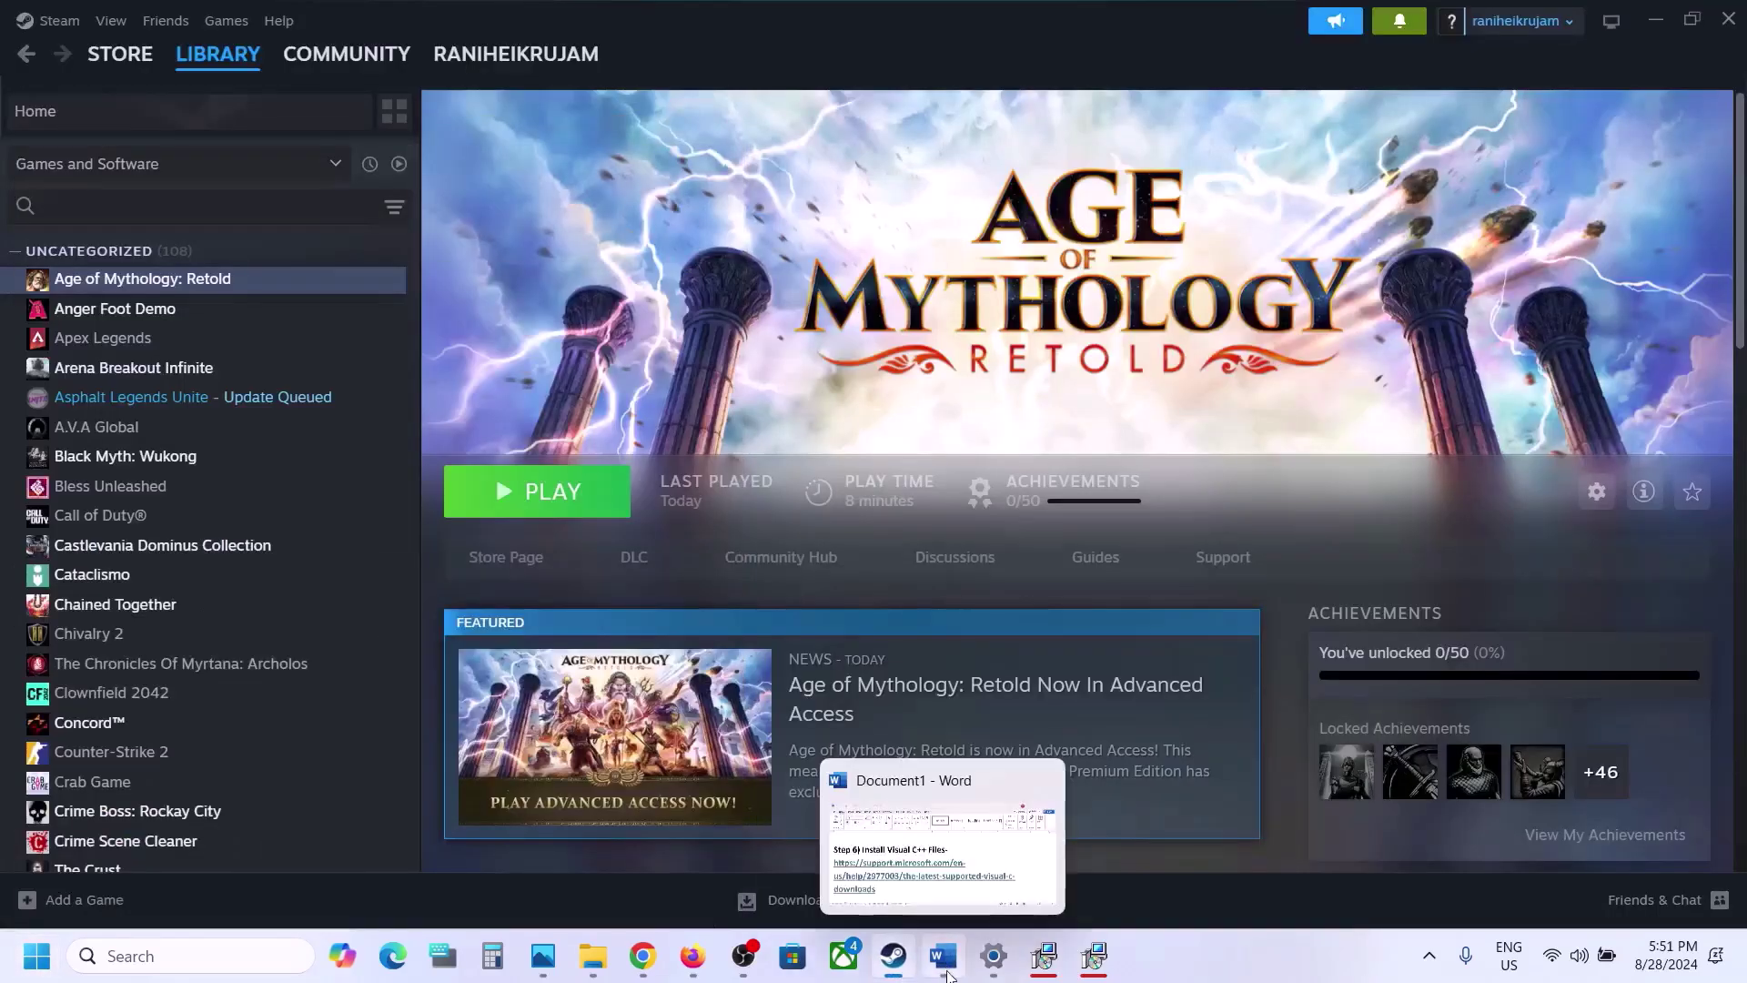
{"action": "left_click", "coordinate": [944, 970]}
{"action": "scroll", "coordinate": [757, 599], "scroll_direction": "down", "scroll_amount": 4}
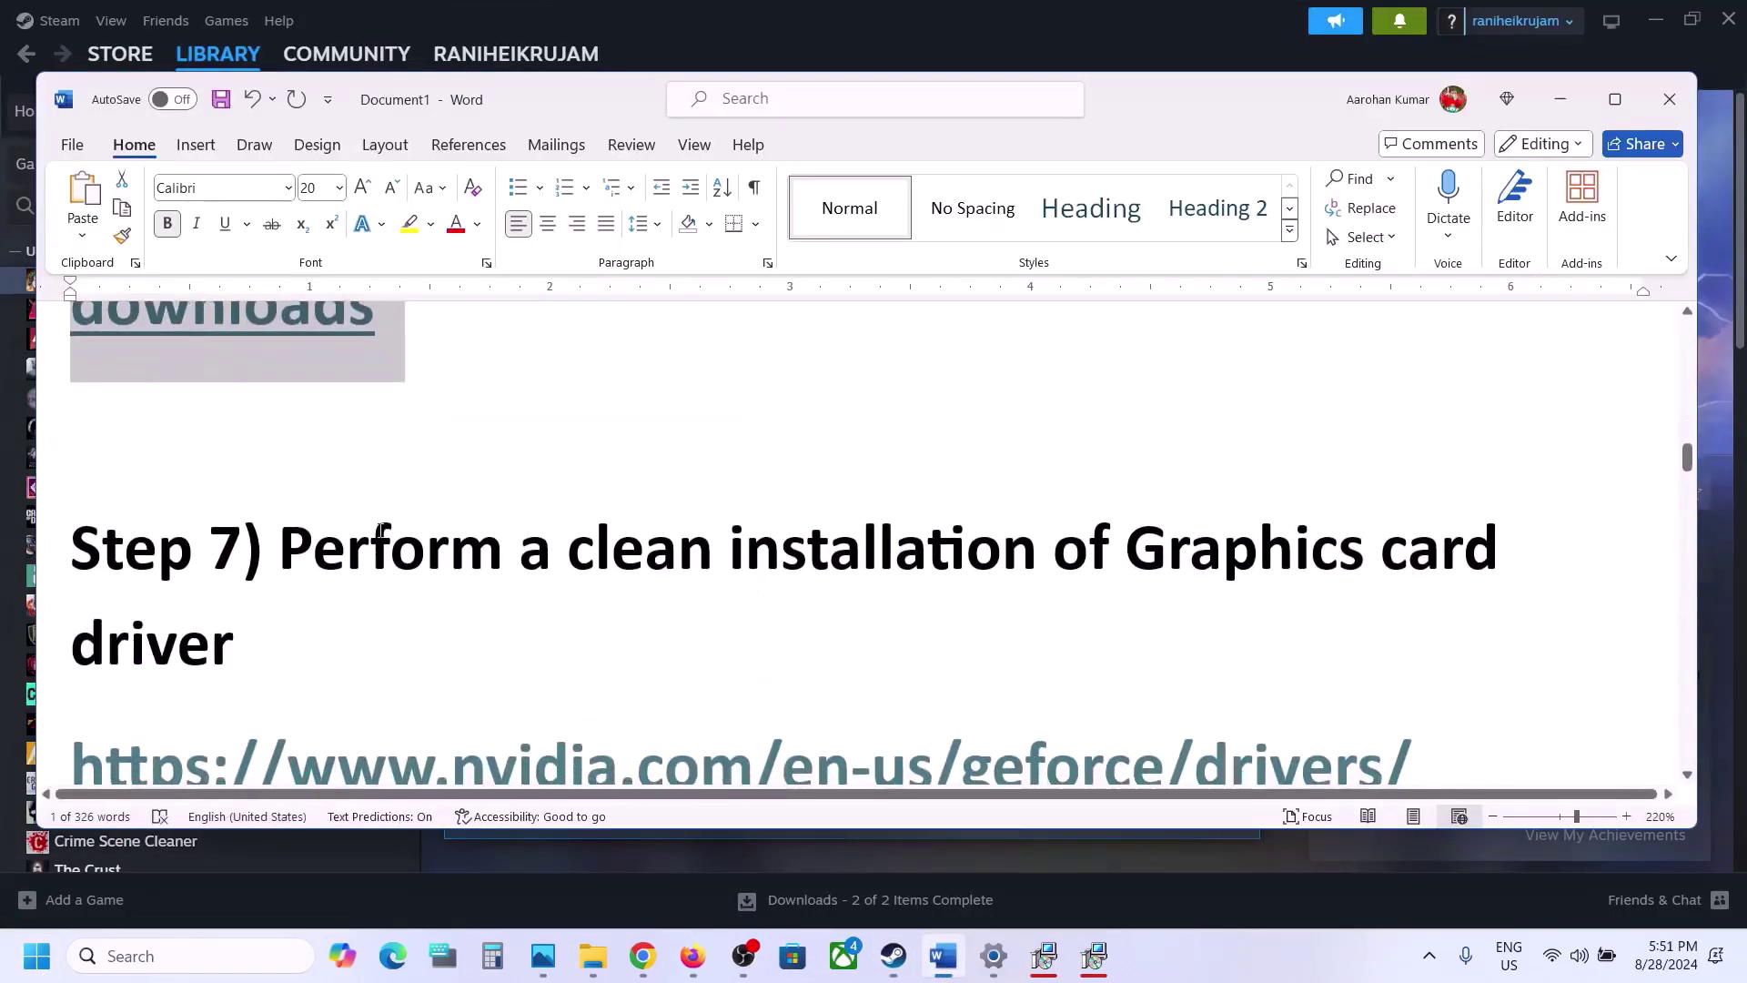
{"action": "left_click_drag", "start_coordinate": [294, 537], "coordinate": [1057, 612]}
{"action": "scroll", "coordinate": [1056, 612], "scroll_direction": "down", "scroll_amount": 3}
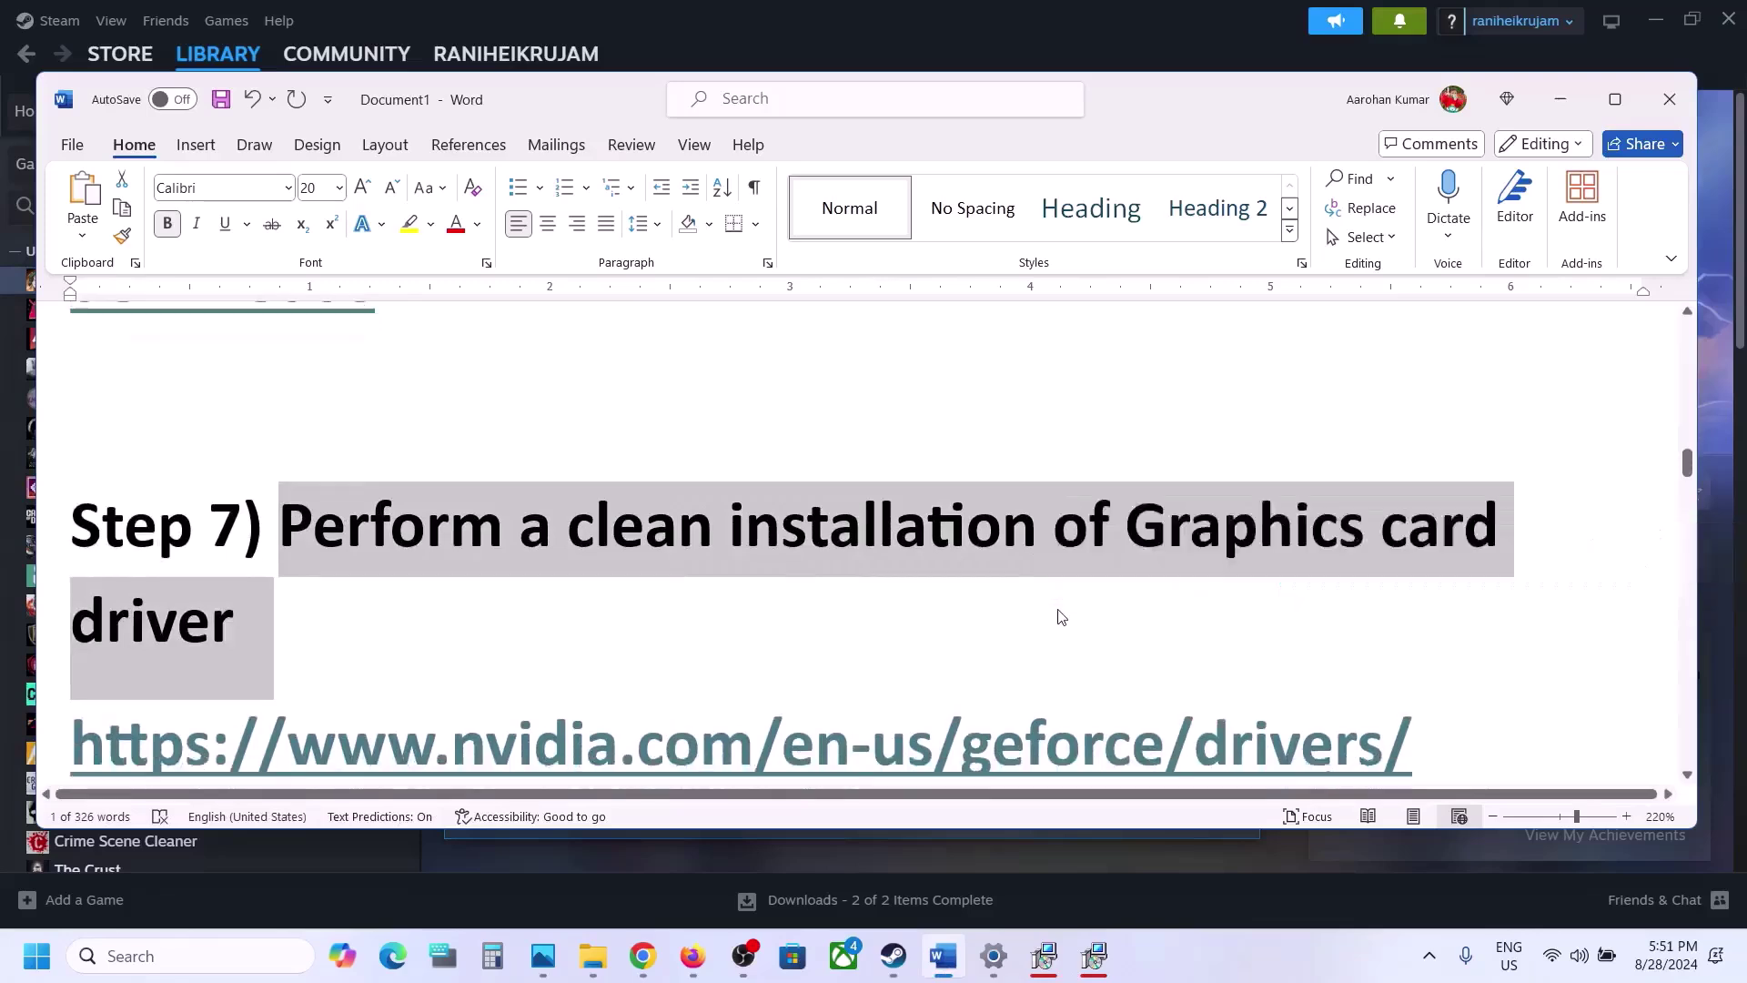
{"action": "left_click_drag", "start_coordinate": [452, 517], "coordinate": [1086, 531]}
{"action": "left_click_drag", "start_coordinate": [337, 637], "coordinate": [930, 637]}
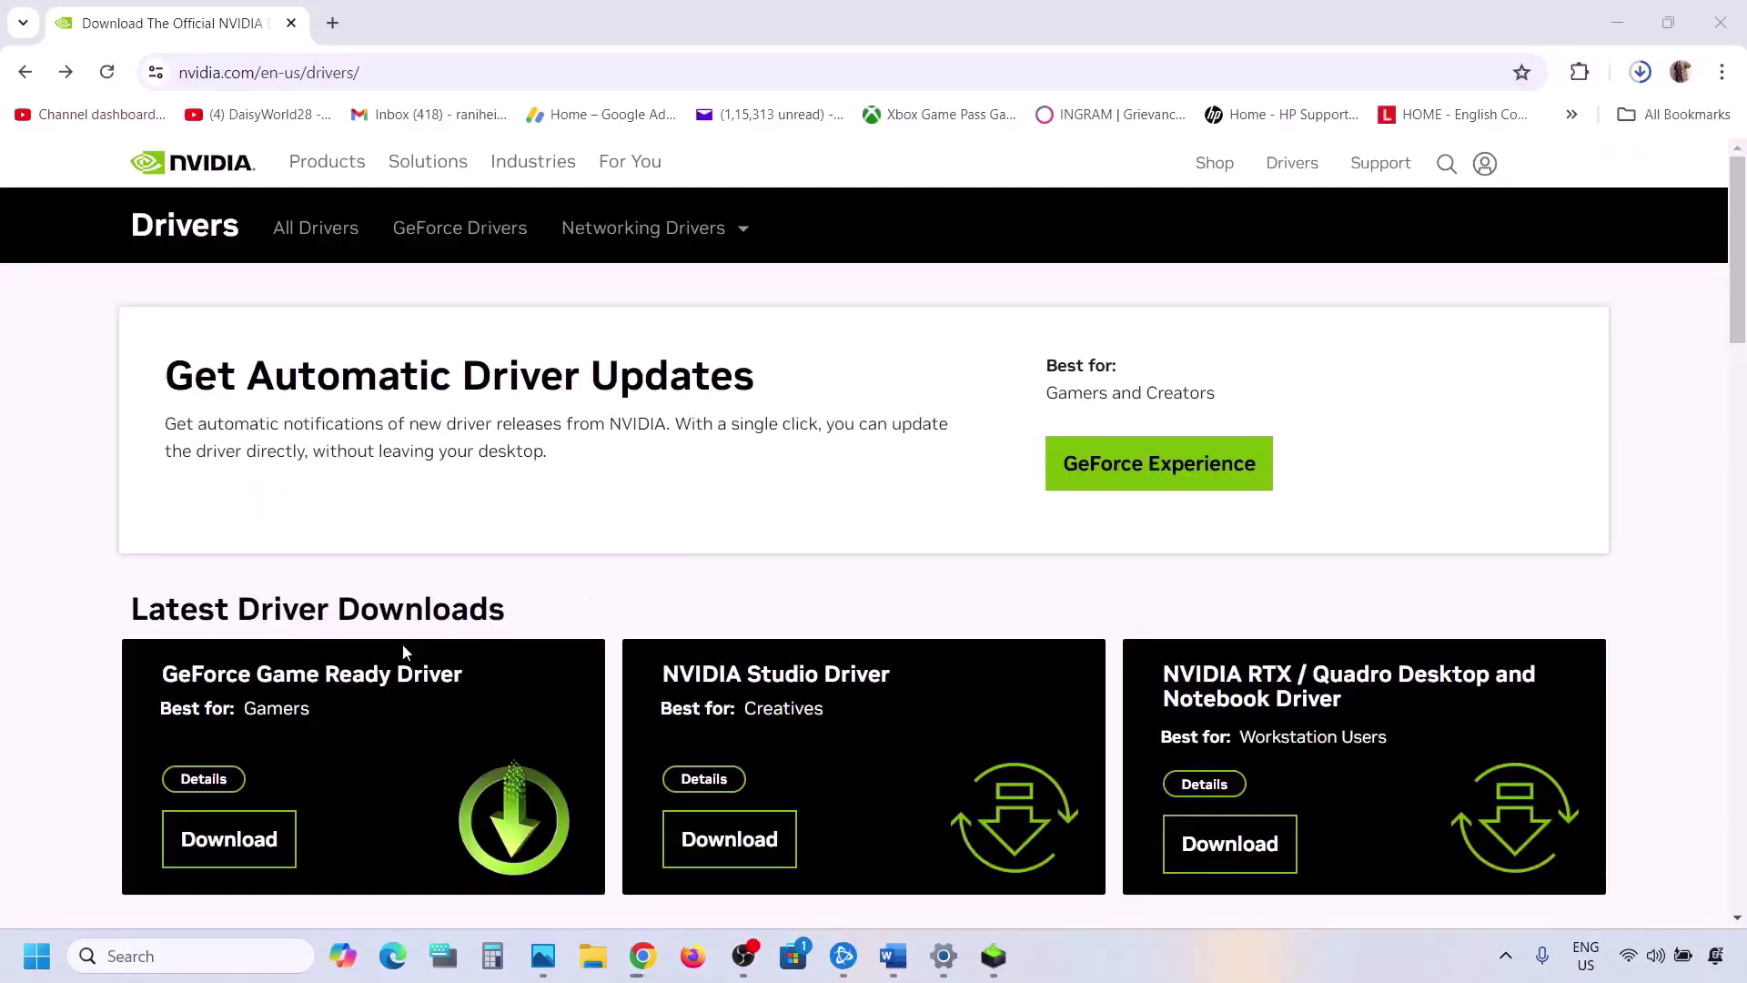
In the manual driver search, find drivers for the GeForce RTX 3050 Laptop GPU (GeForce RTX 30 Series Notebooks) on Windows 11.
{"action": "scroll", "coordinate": [403, 651], "scroll_direction": "down", "scroll_amount": 8}
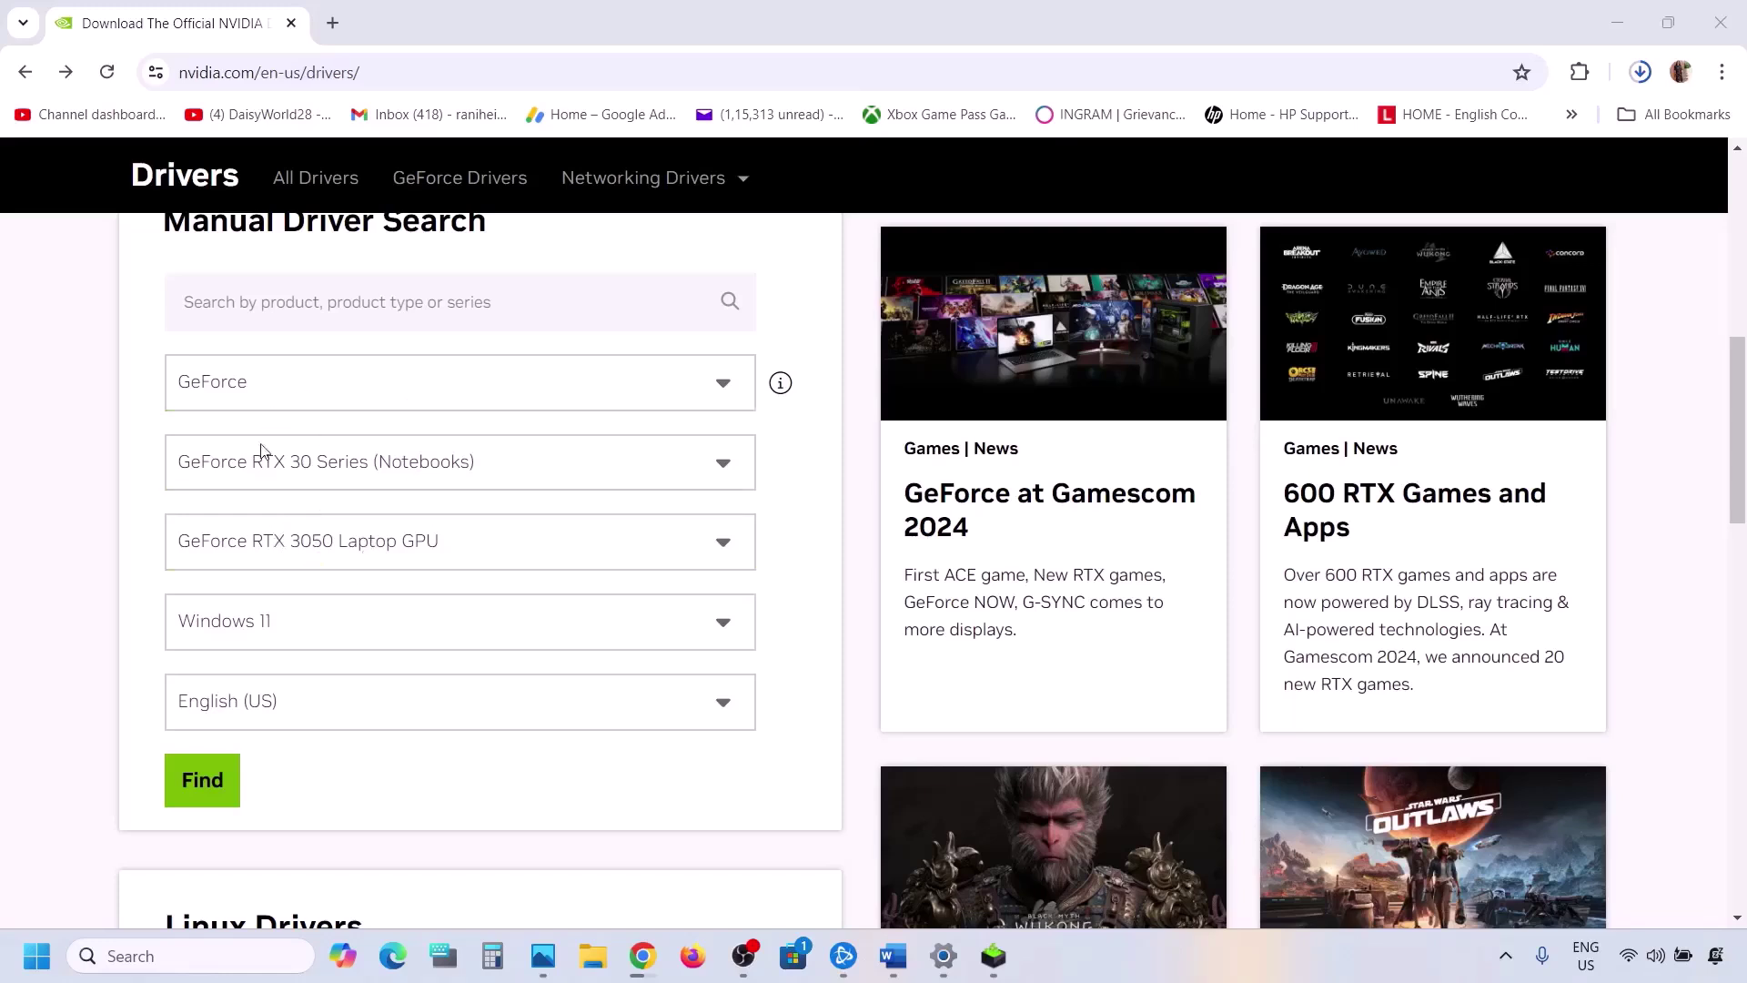
{"action": "left_click", "coordinate": [328, 489]}
{"action": "left_click", "coordinate": [145, 505]}
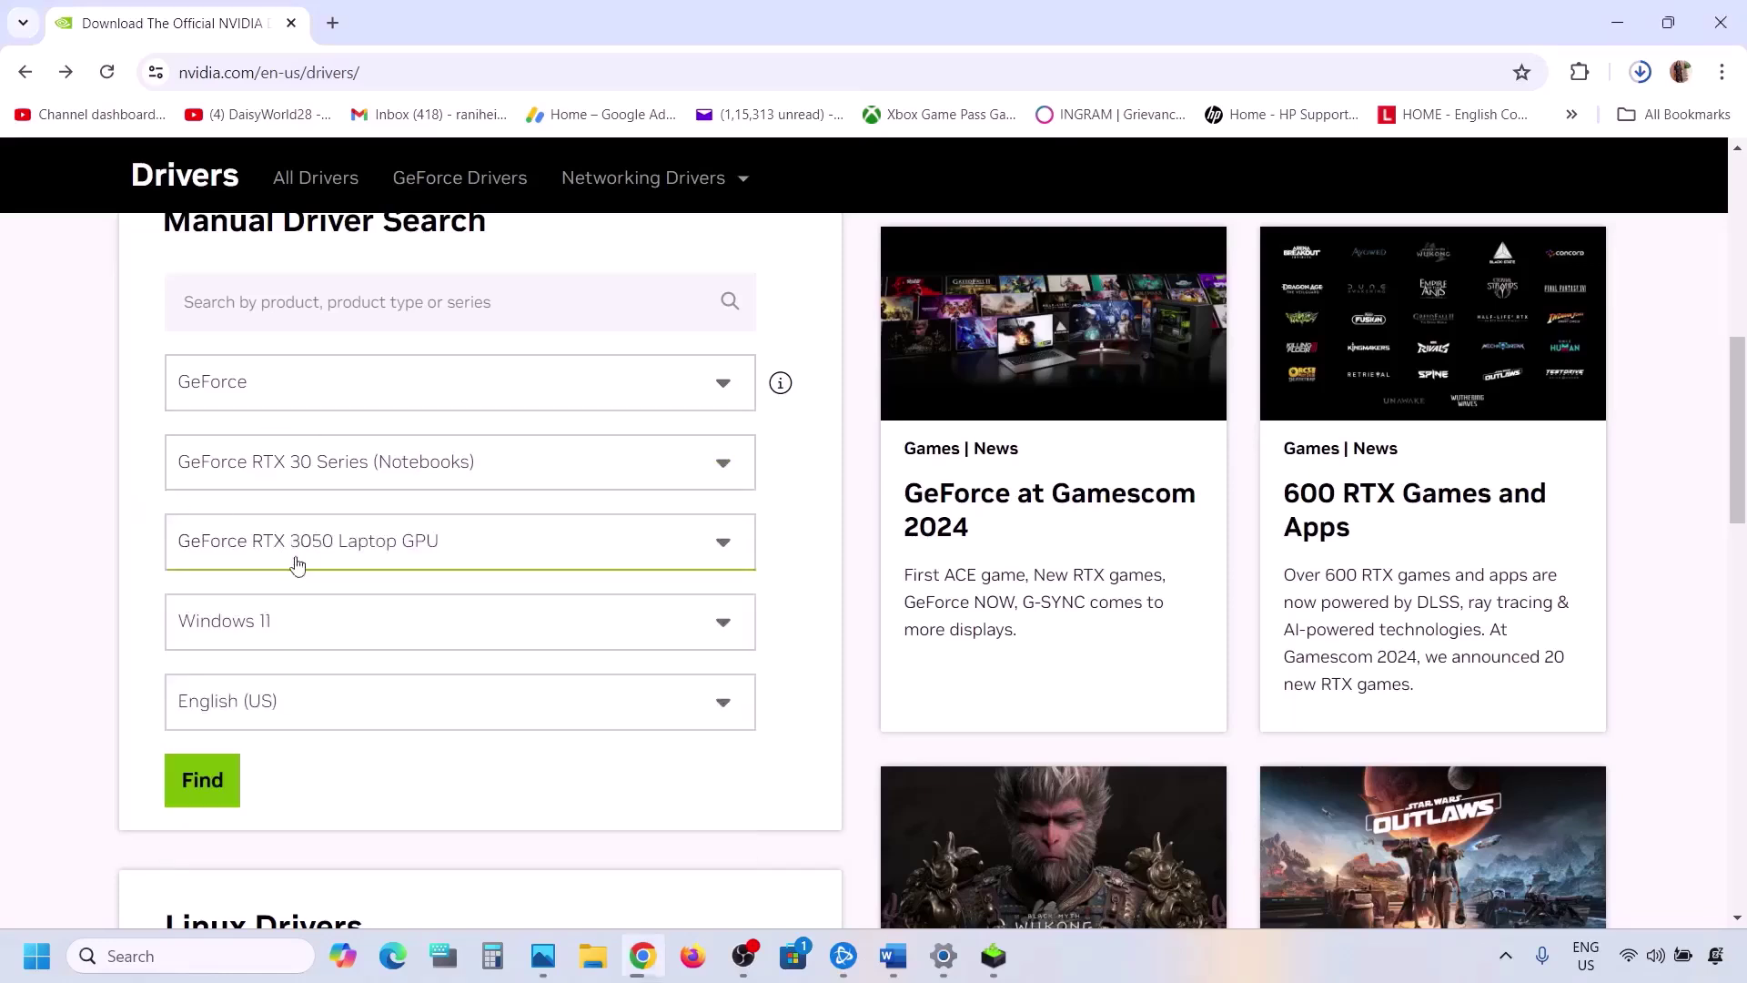
{"action": "left_click", "coordinate": [258, 647]}
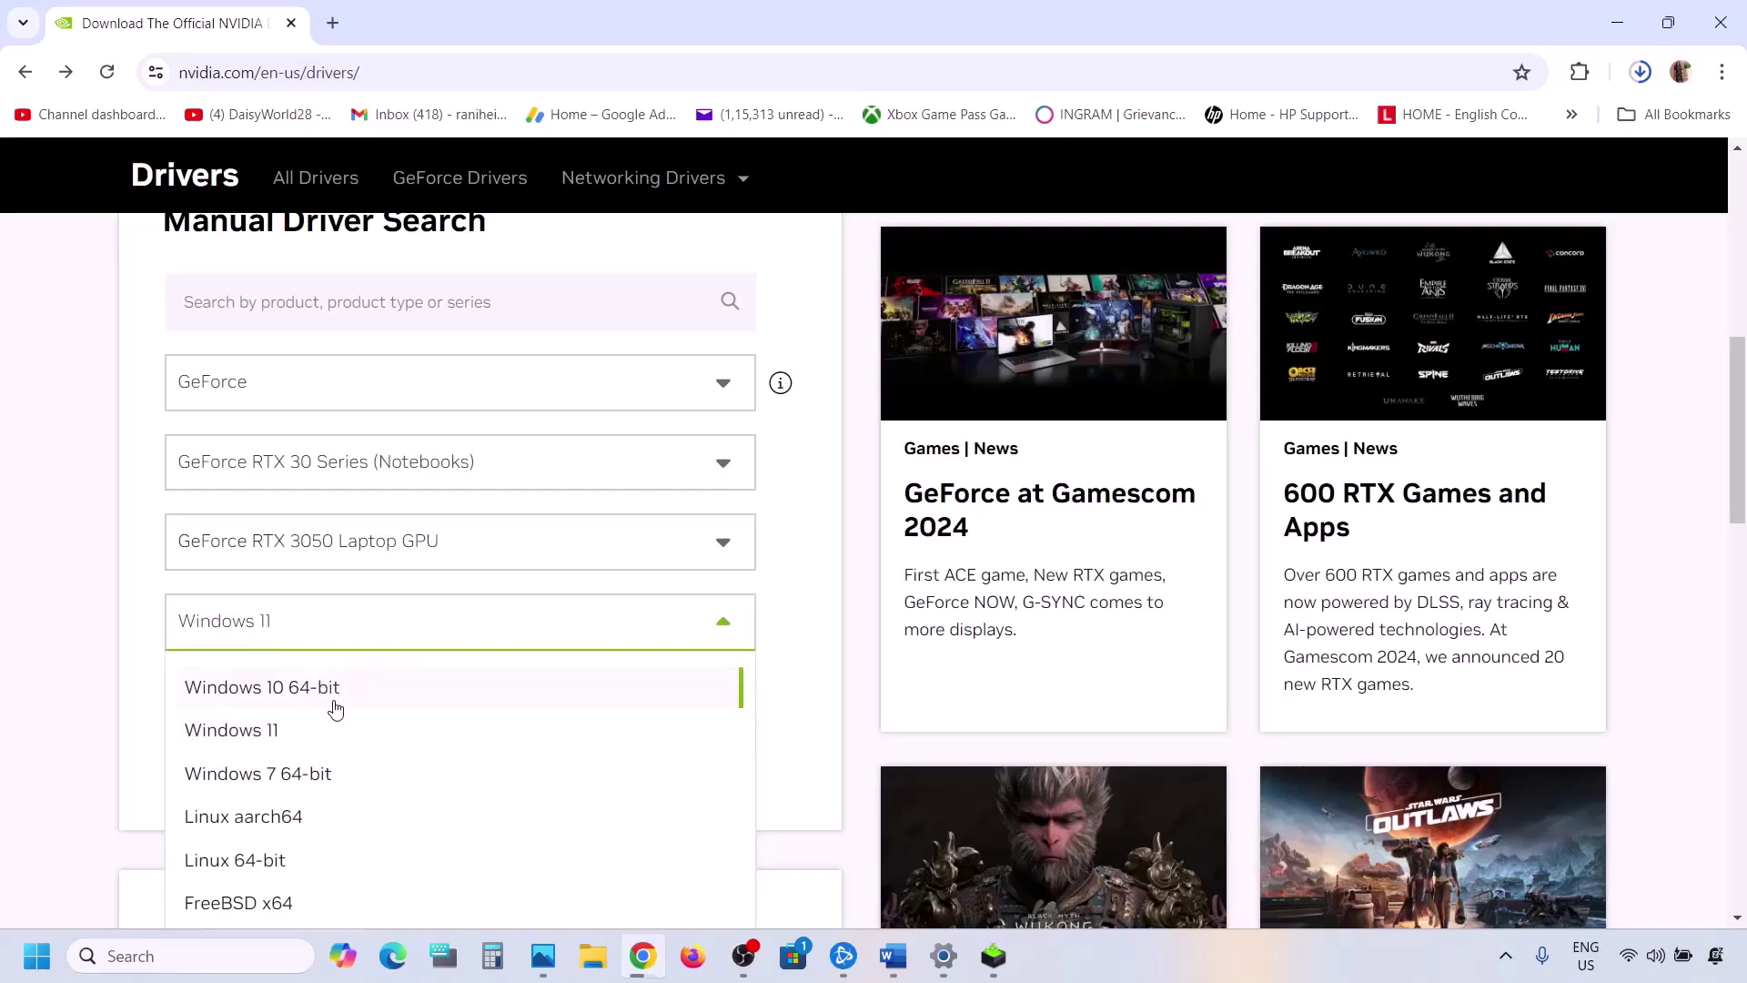
{"action": "left_click", "coordinate": [96, 593]}
{"action": "scroll", "coordinate": [336, 647], "scroll_direction": "down", "scroll_amount": 1}
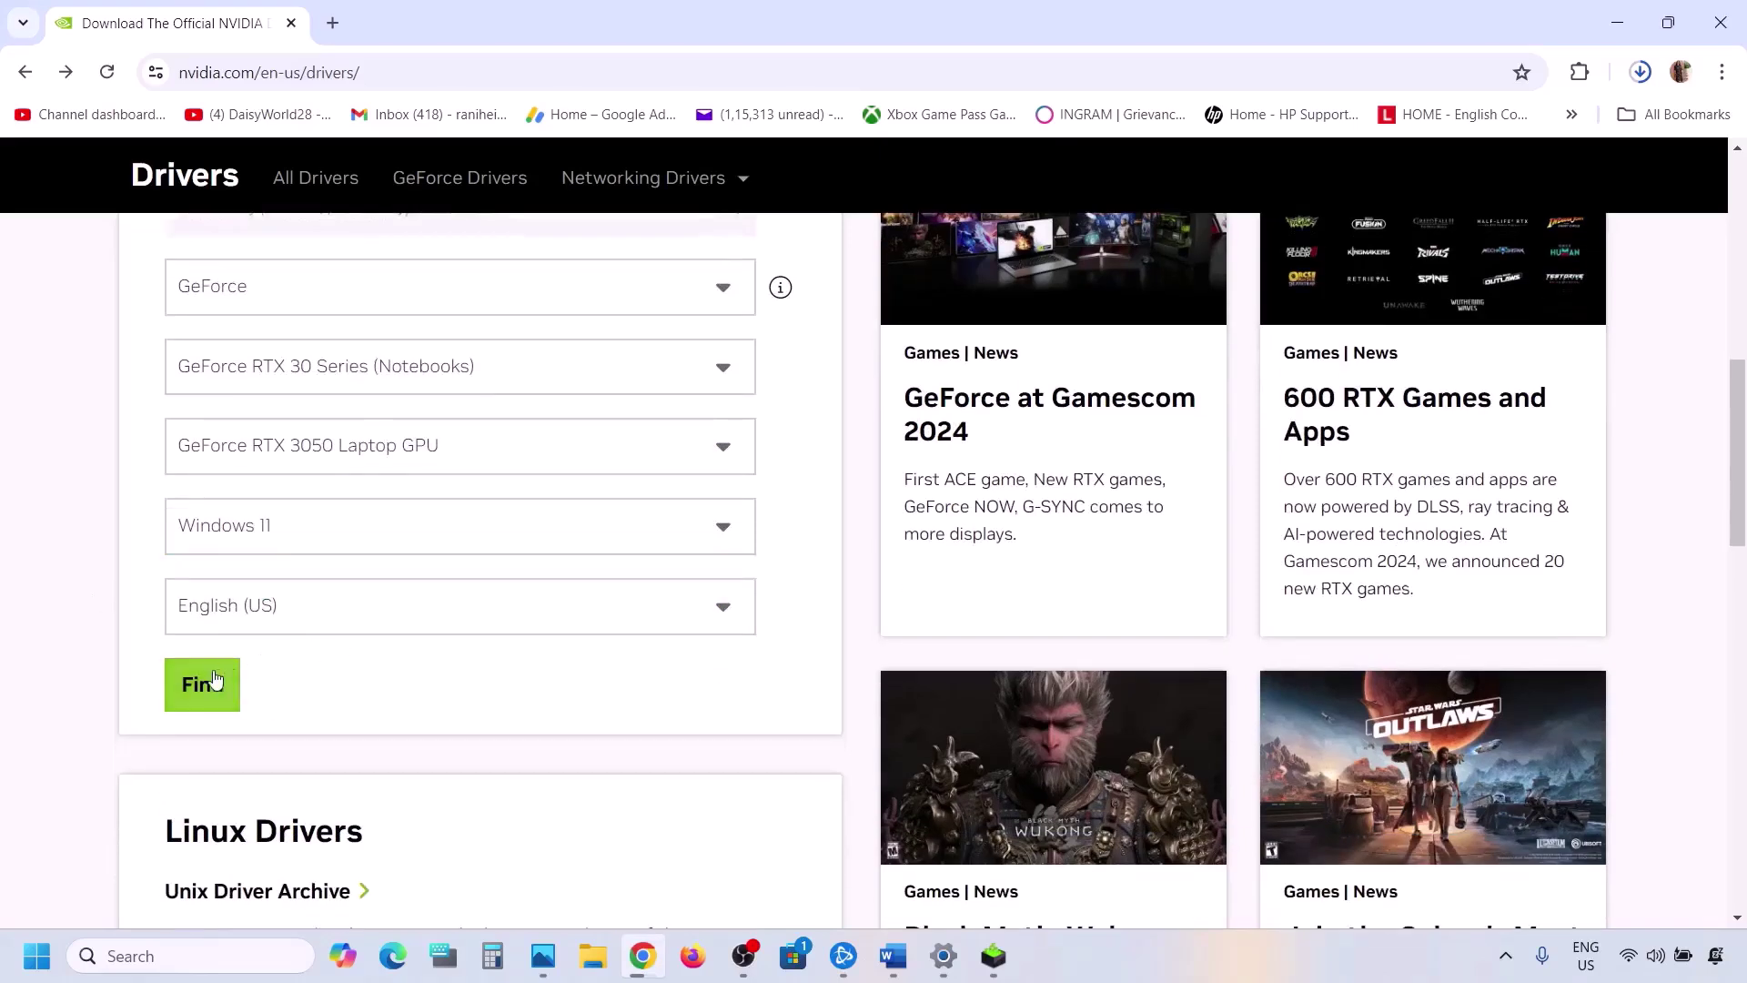
{"action": "left_click", "coordinate": [208, 685]}
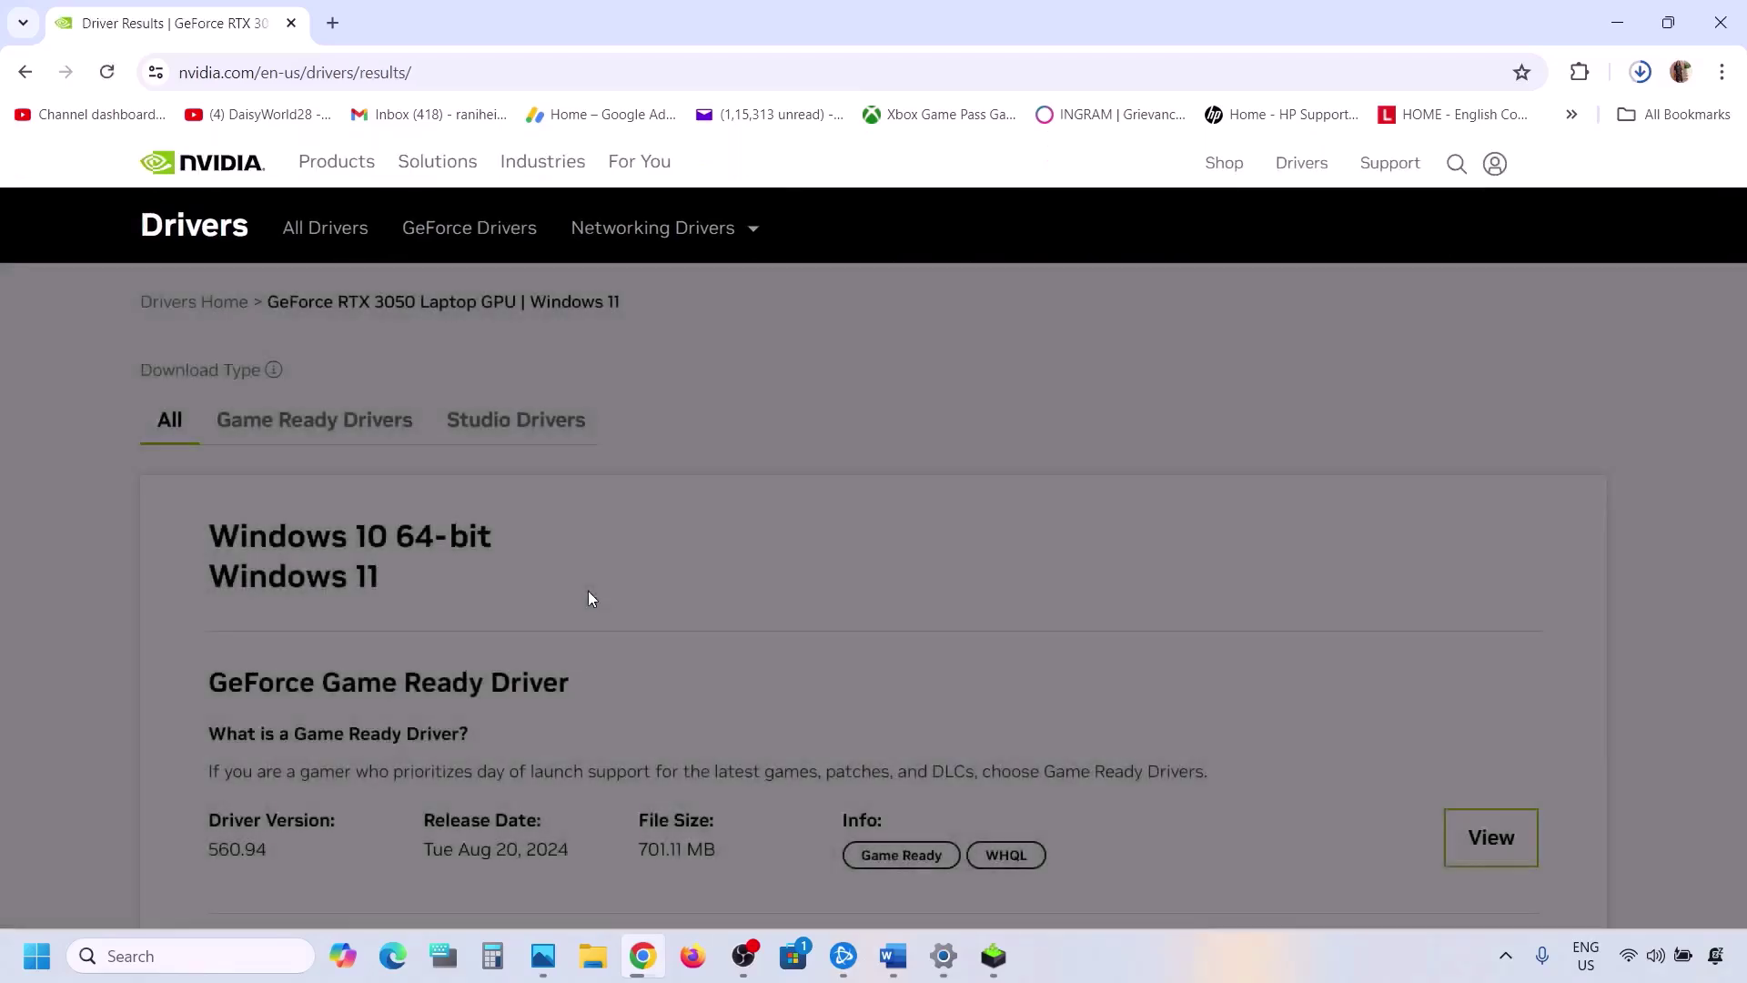
Highlight the version of the GeForce Game Ready Driver 560.94, view its details and download it.
{"action": "scroll", "coordinate": [587, 597], "scroll_direction": "down", "scroll_amount": 3}
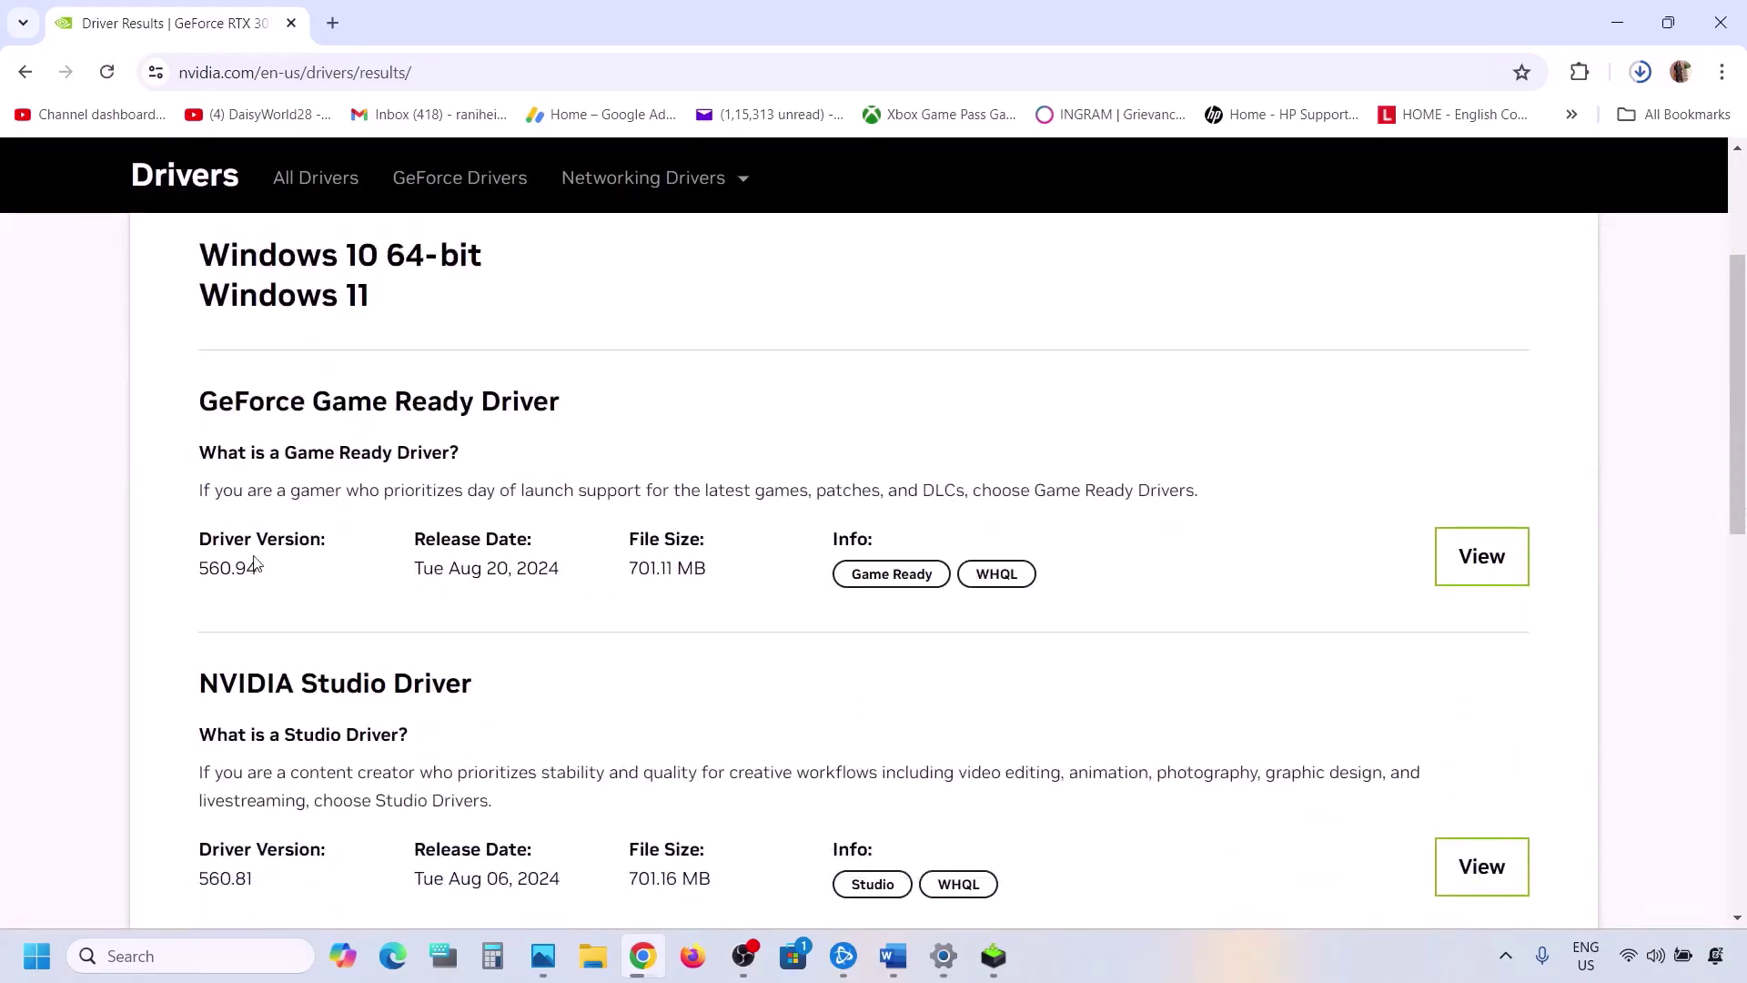
{"action": "left_click_drag", "start_coordinate": [210, 542], "coordinate": [317, 533]}
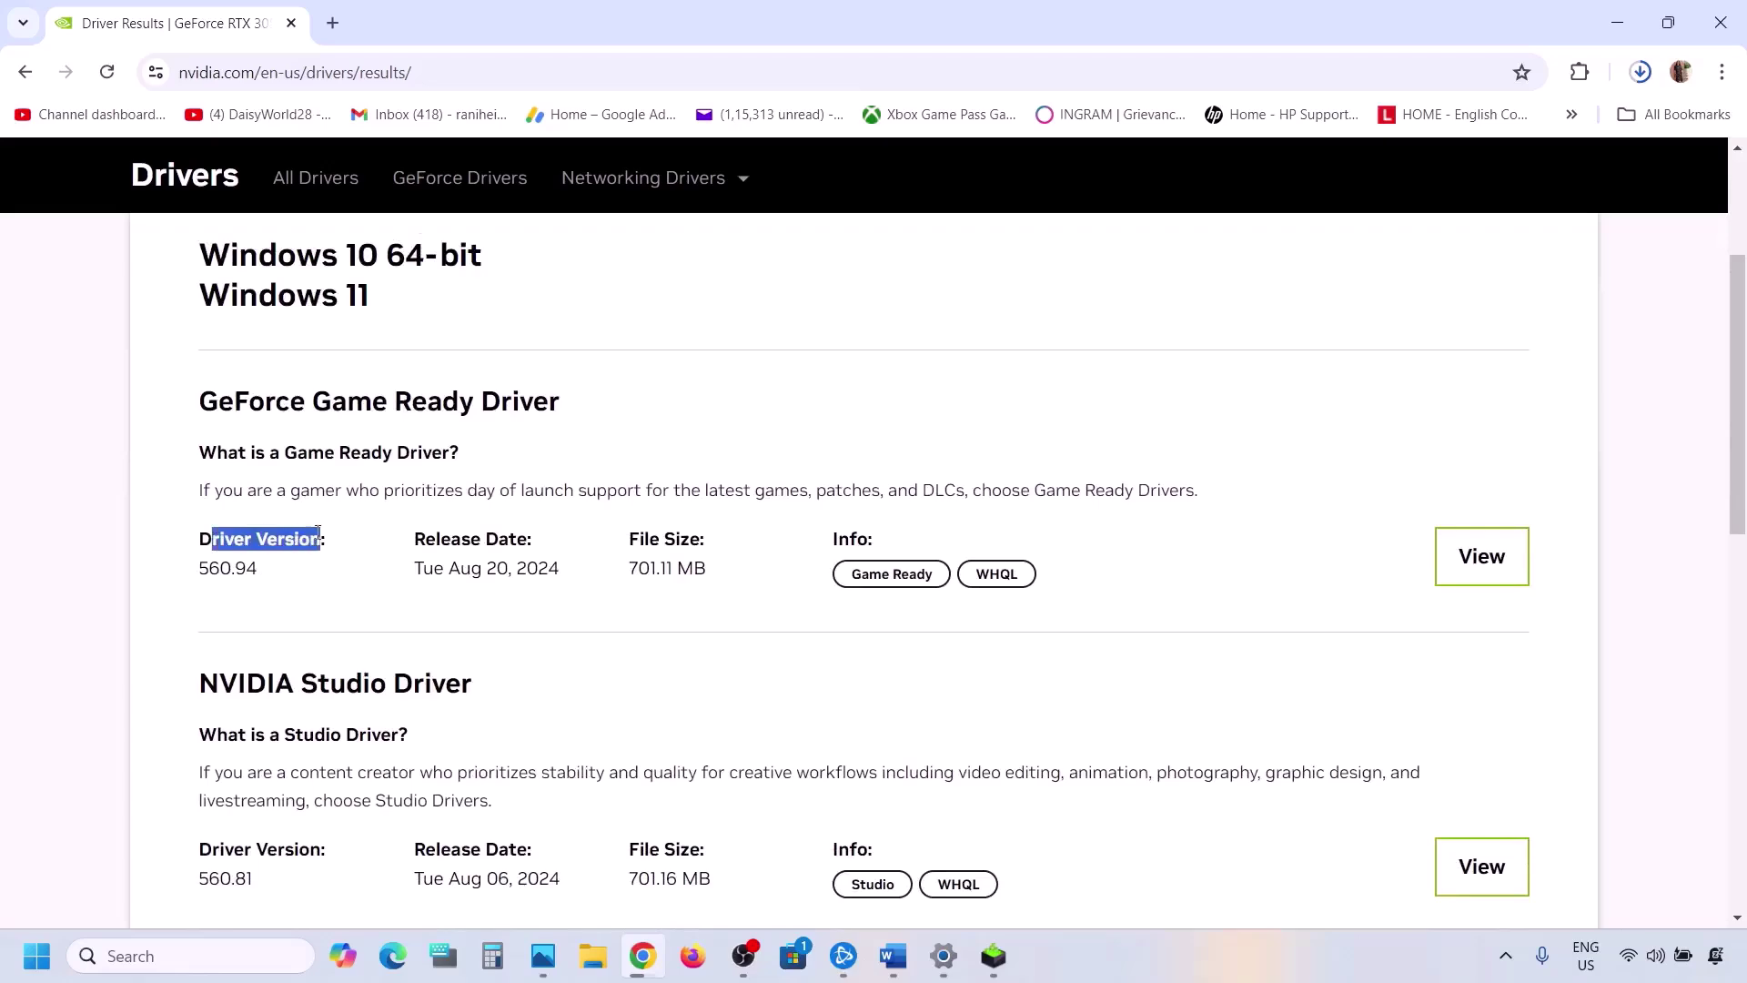
{"action": "left_click_drag", "start_coordinate": [206, 575], "coordinate": [277, 571]}
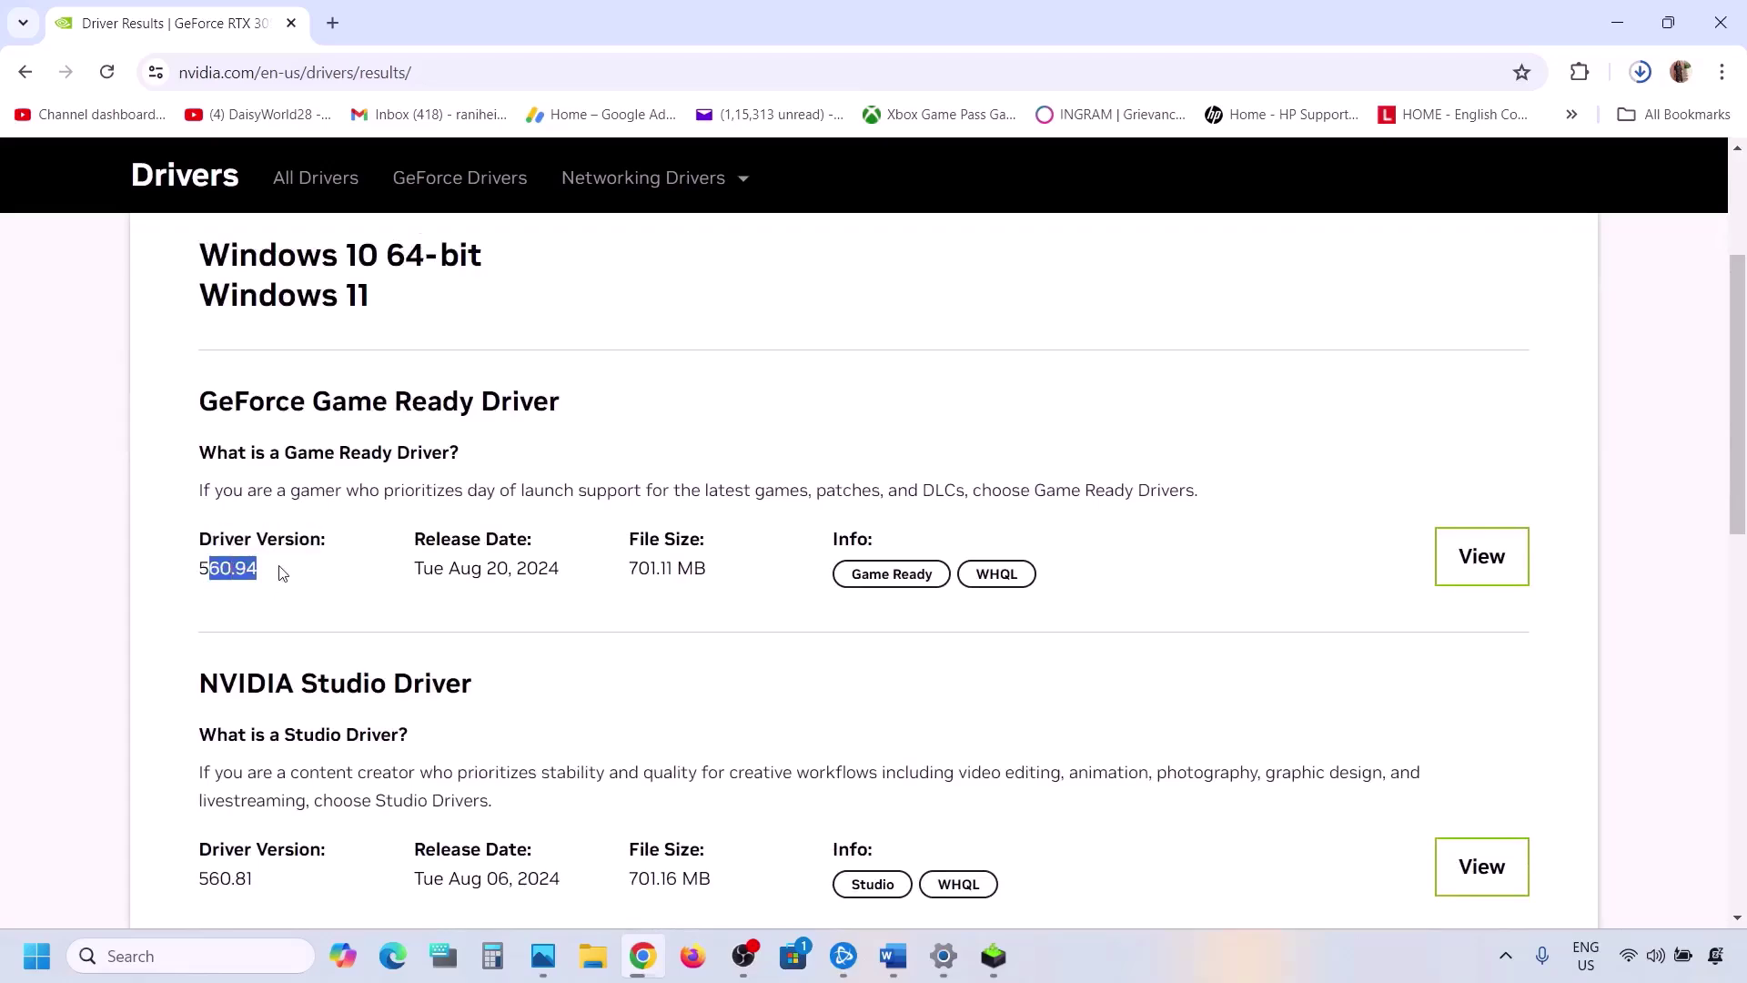
{"action": "left_click", "coordinate": [1483, 556]}
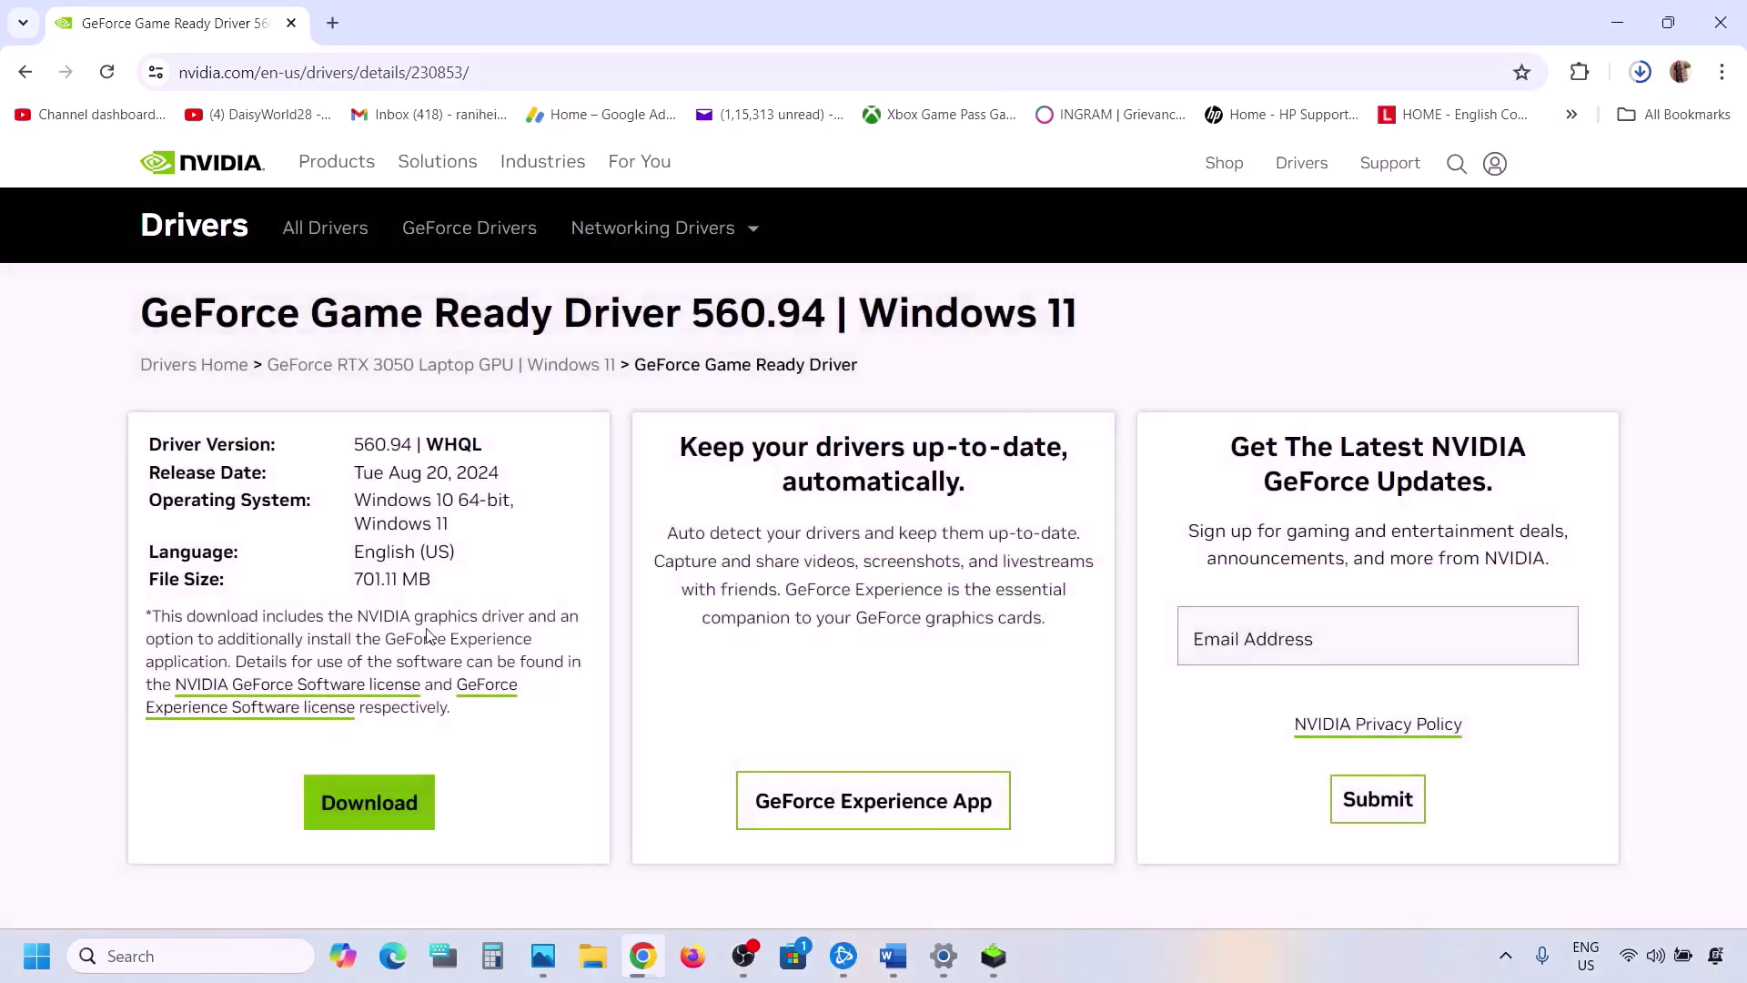
{"action": "left_click", "coordinate": [368, 810]}
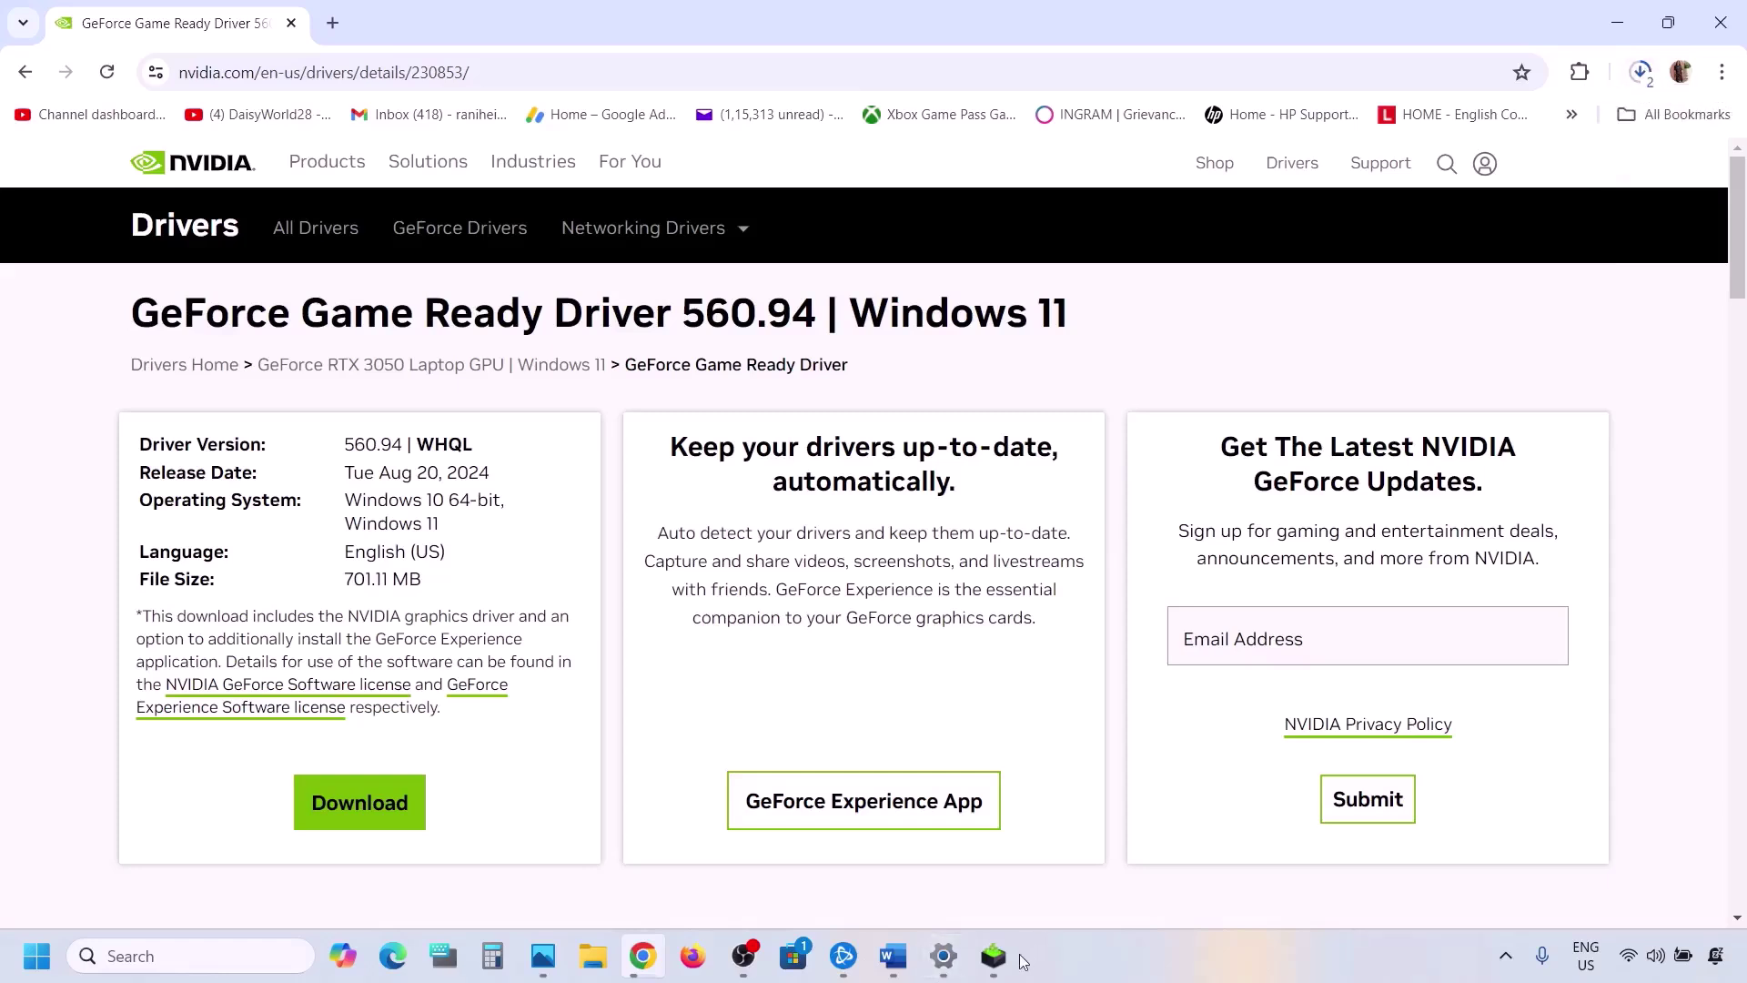
In the NVIDIA Installer, accept the license and start a Custom (Advanced) installation with "Perform a clean installation" enabled.
{"action": "left_click", "coordinate": [995, 970]}
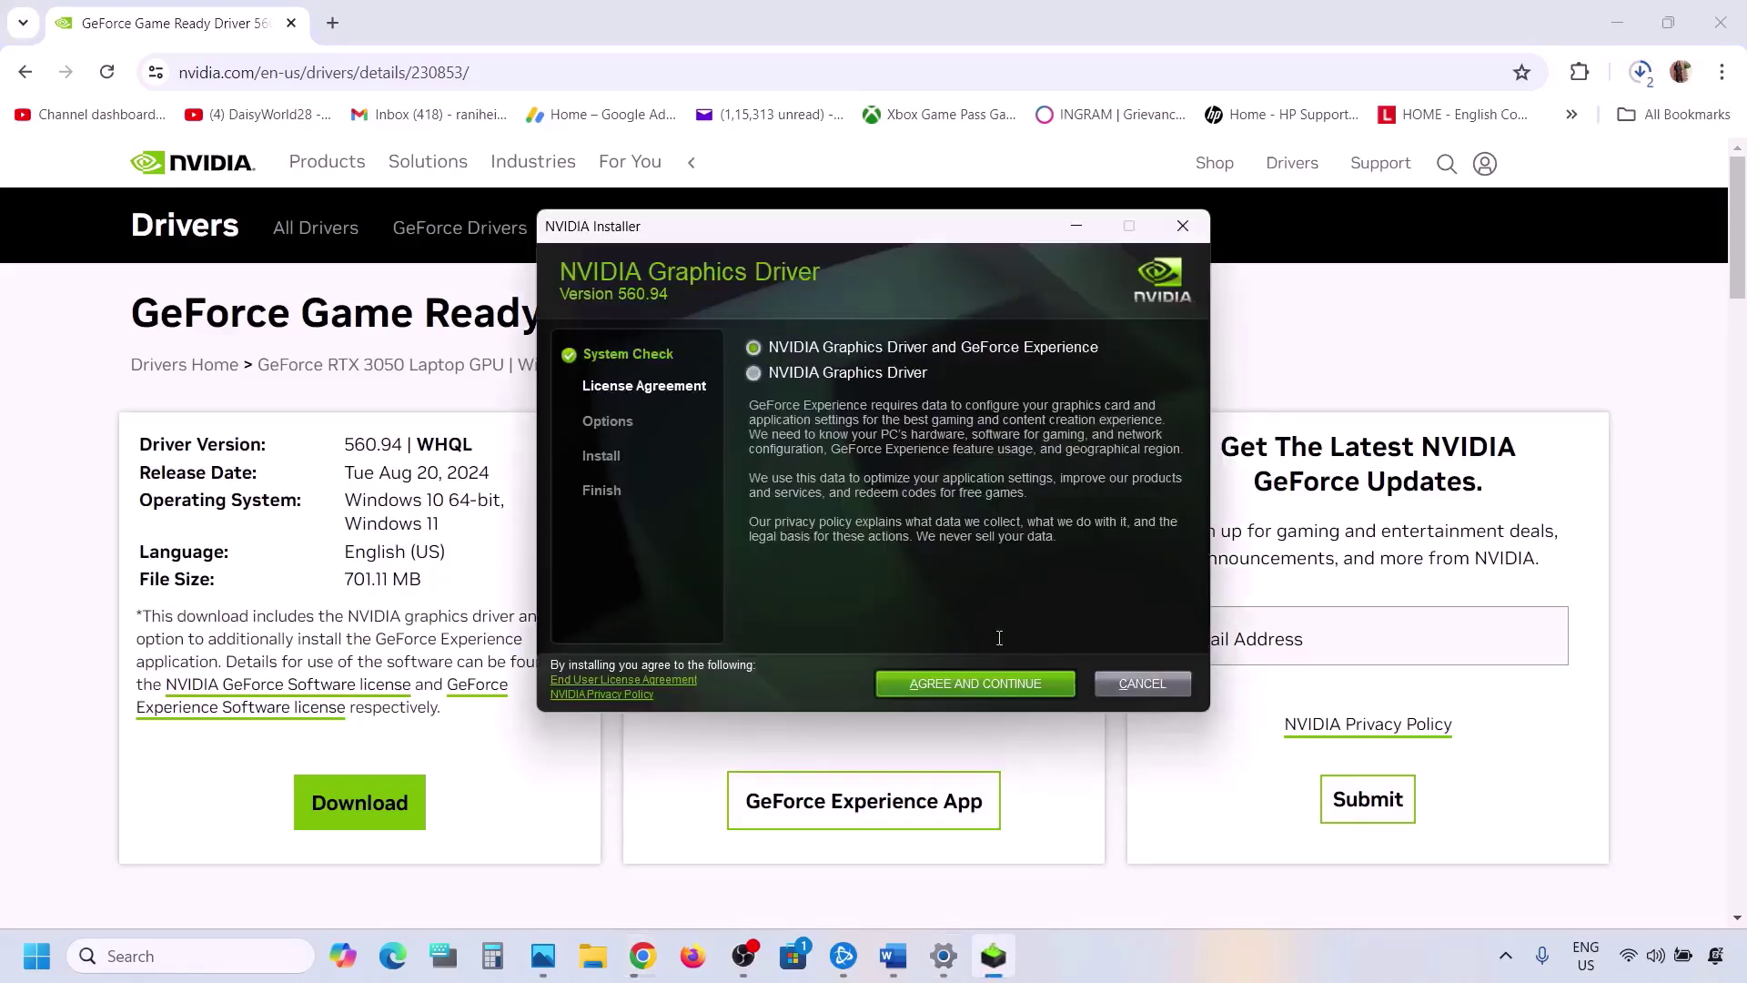
{"action": "left_click", "coordinate": [976, 683]}
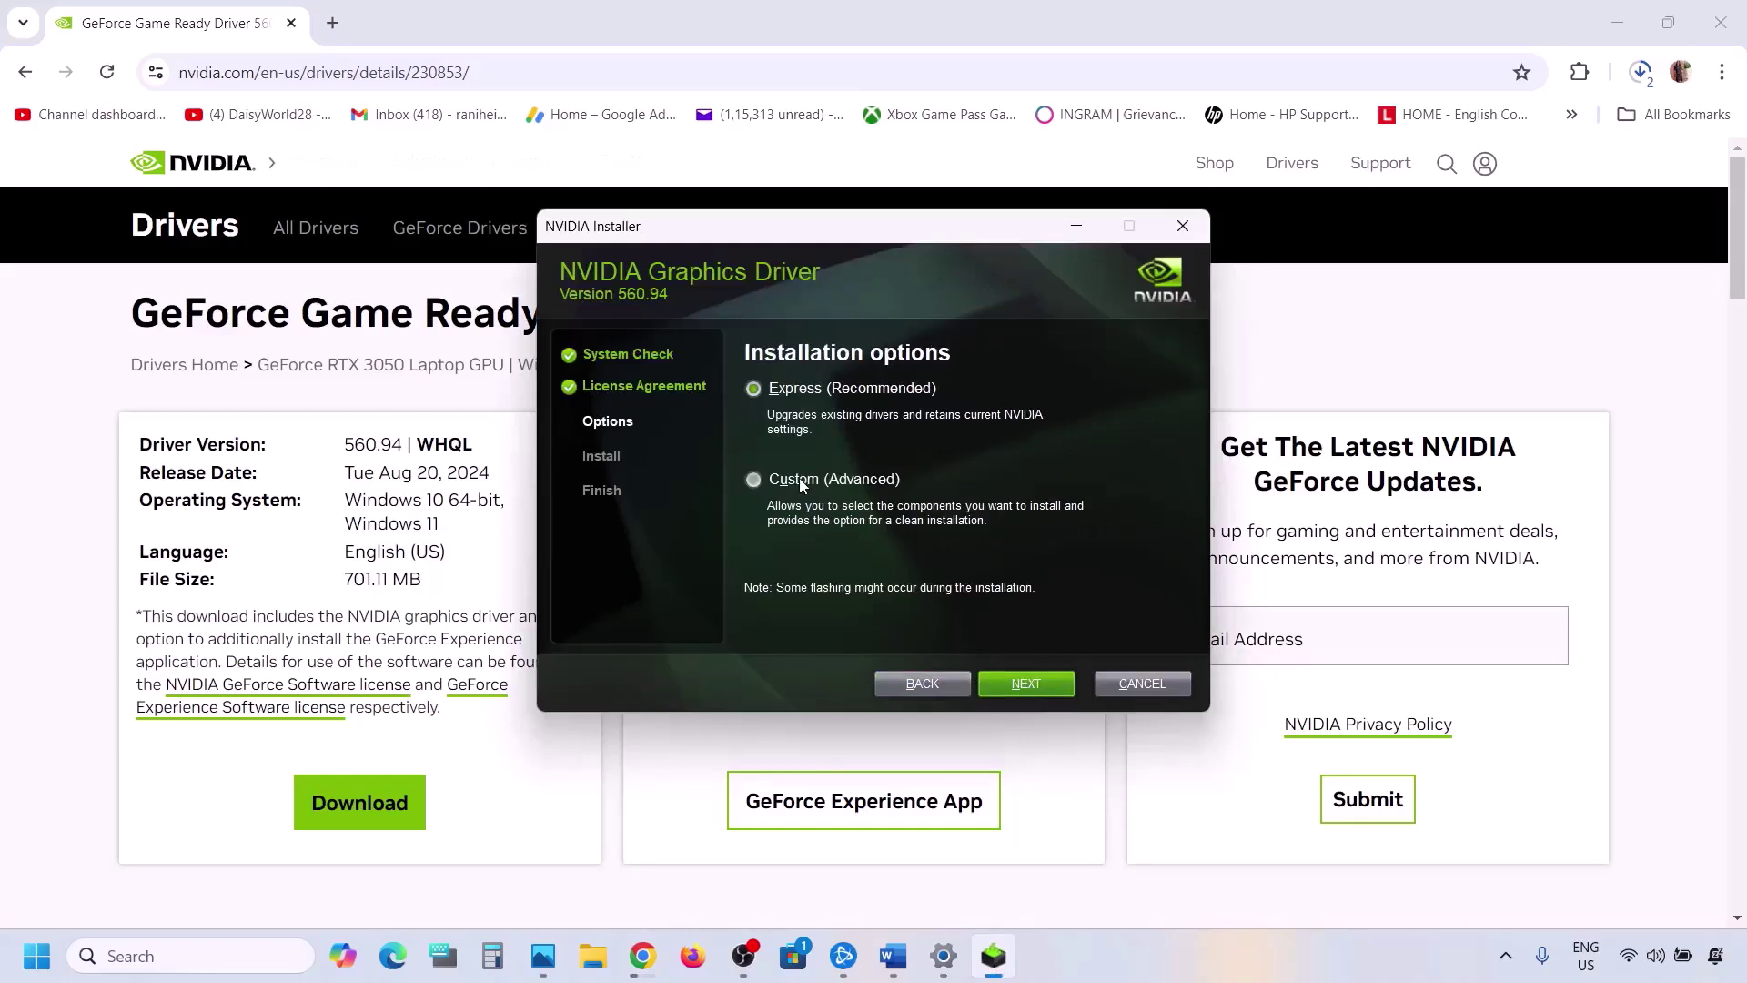
{"action": "left_click", "coordinate": [799, 479]}
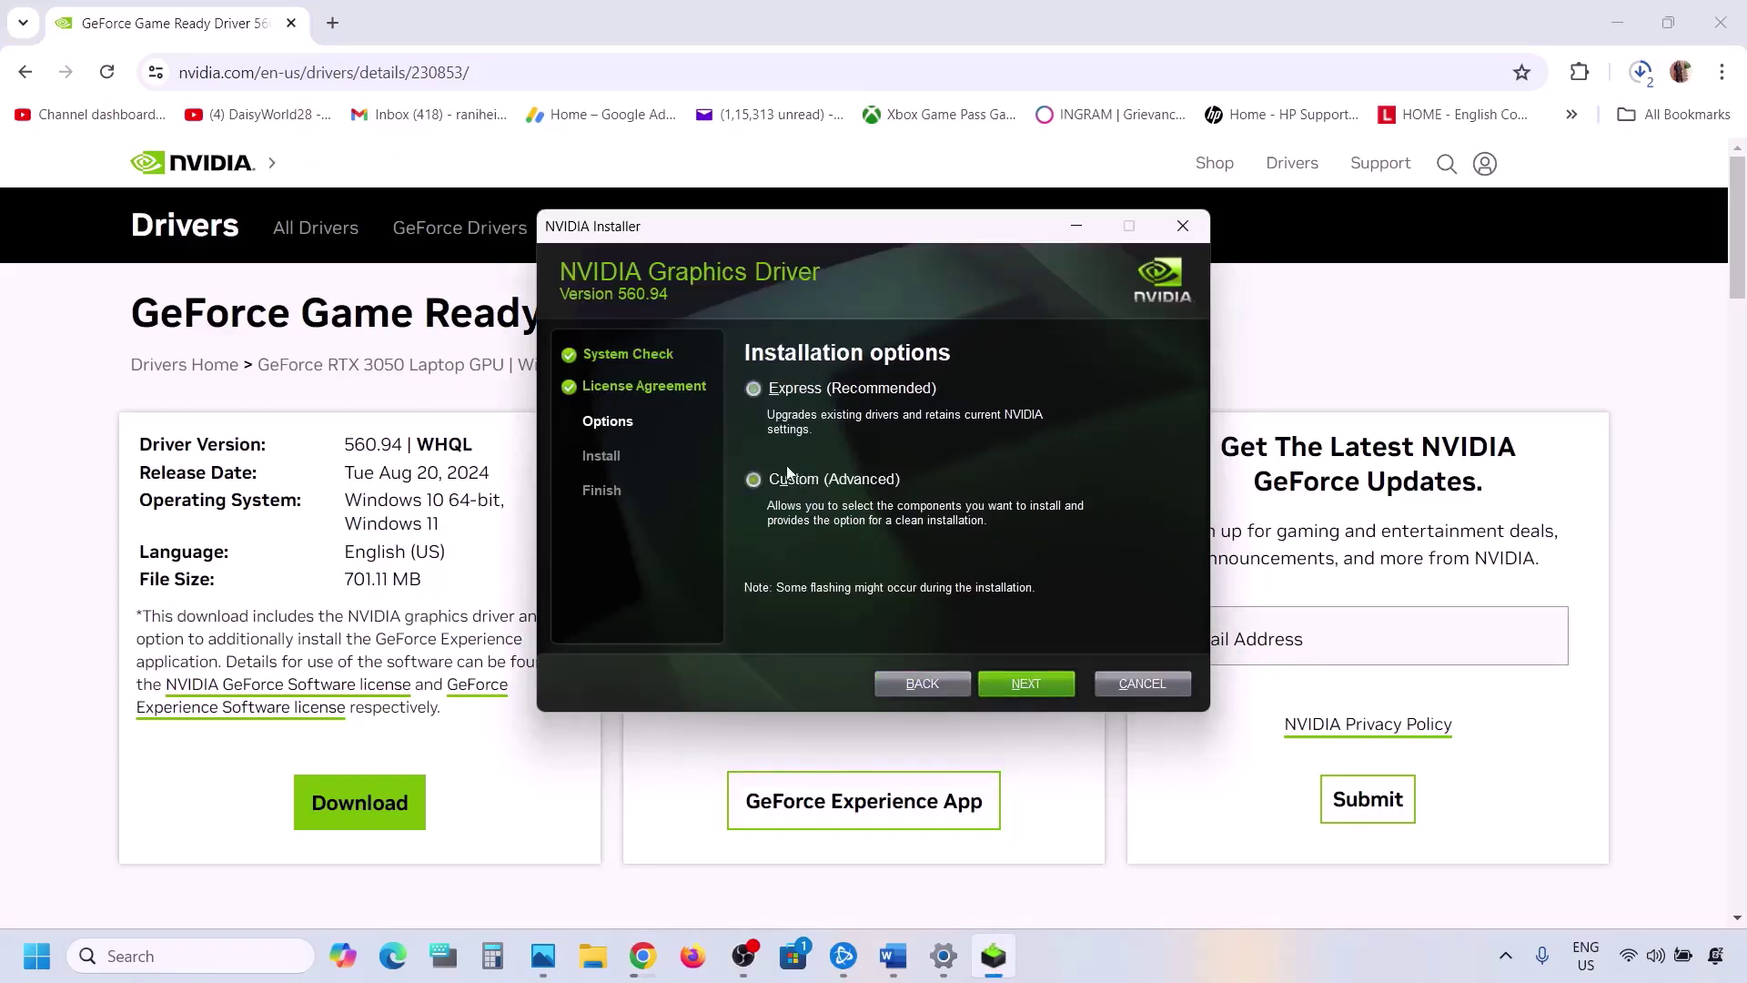
{"action": "left_click", "coordinate": [1010, 690]}
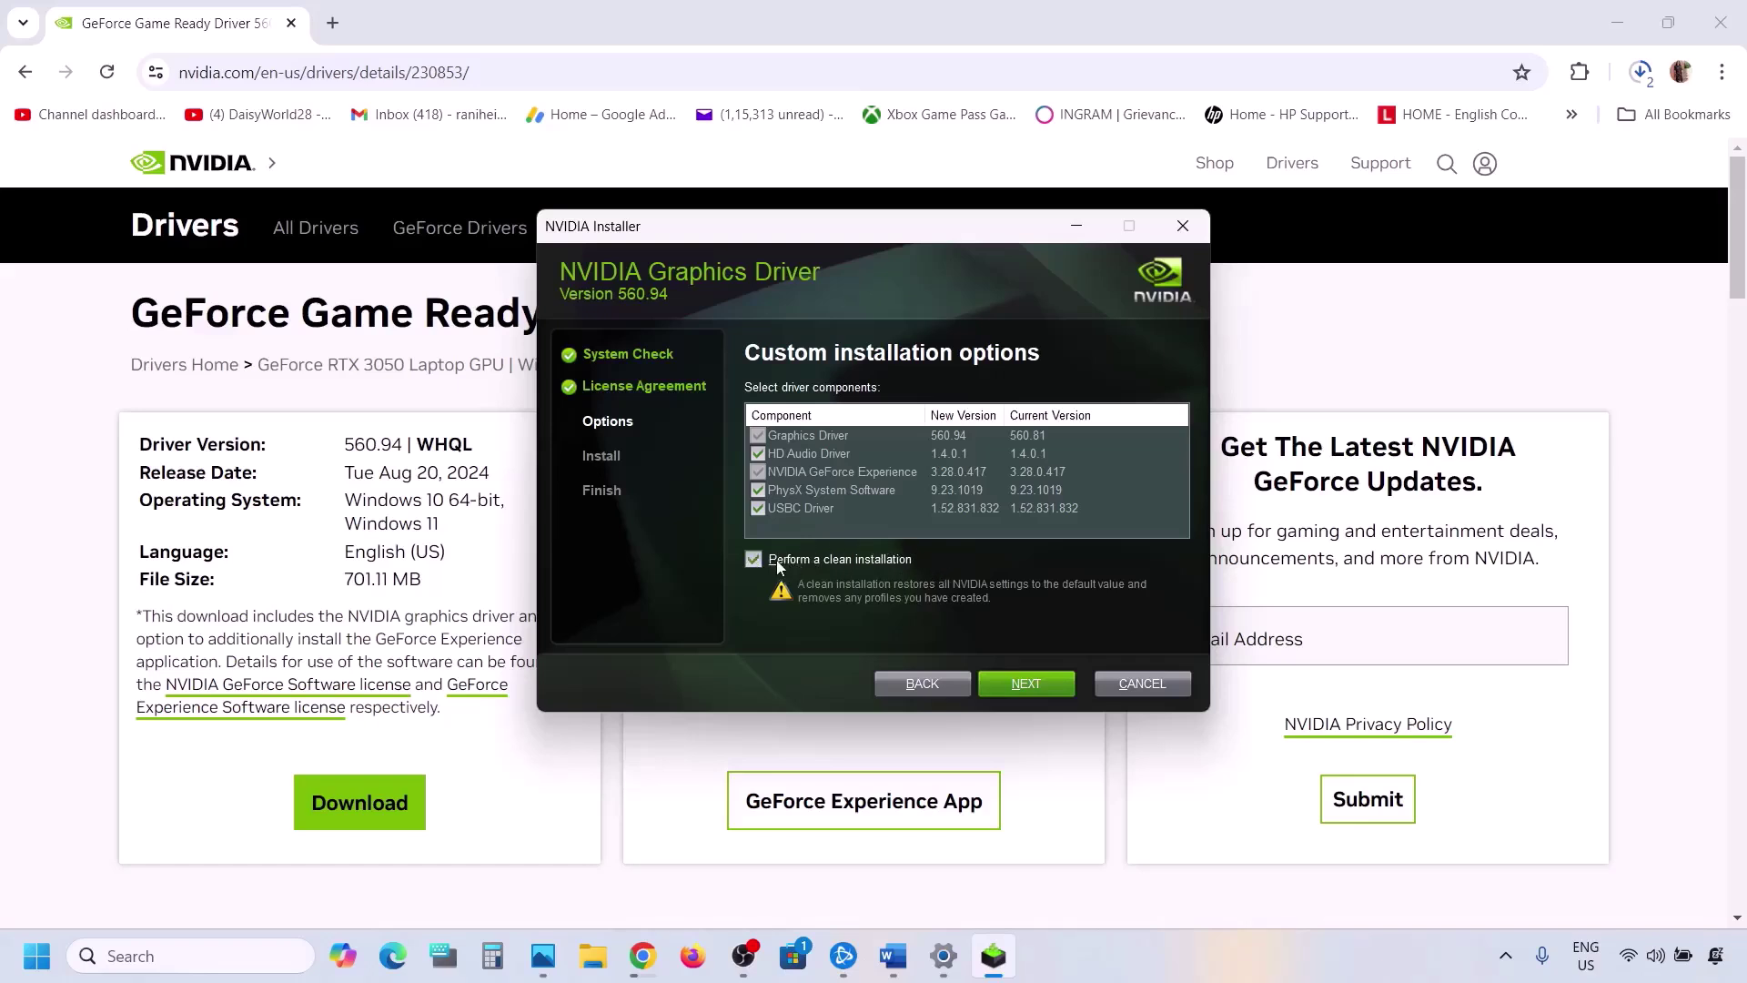
{"action": "left_click", "coordinate": [1032, 686]}
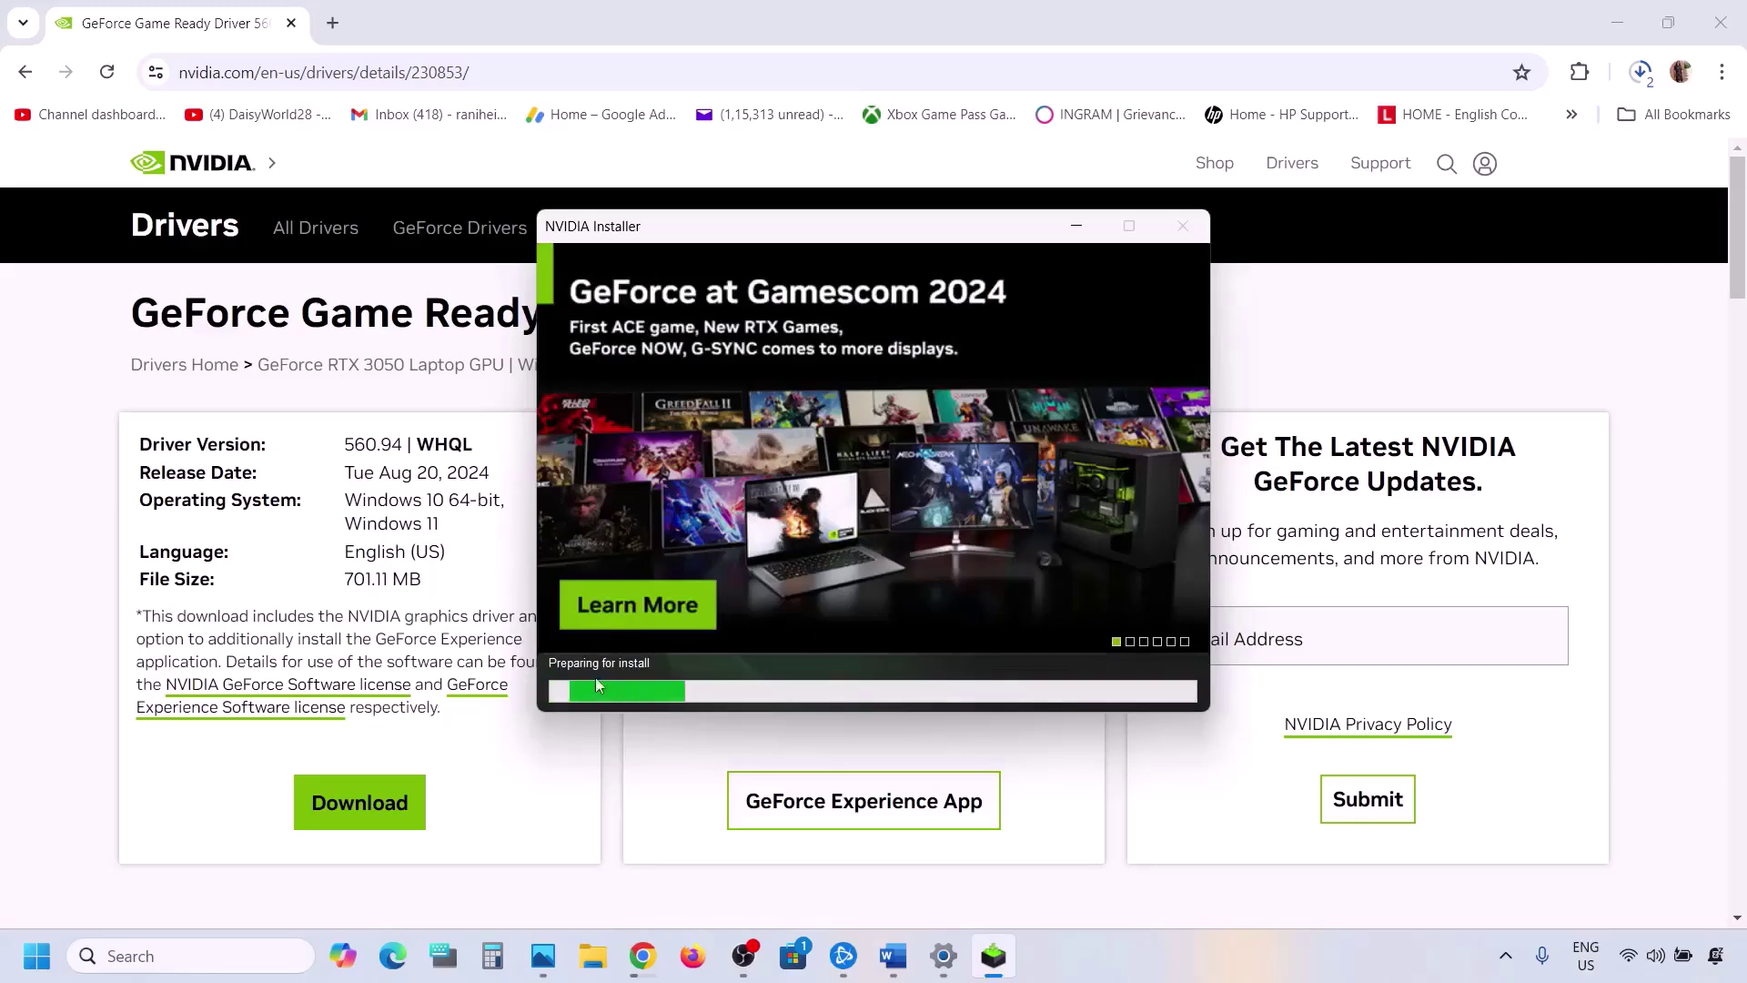
Show the computer's restart option without restarting and dismiss the power choices.
{"action": "left_click", "coordinate": [36, 955]}
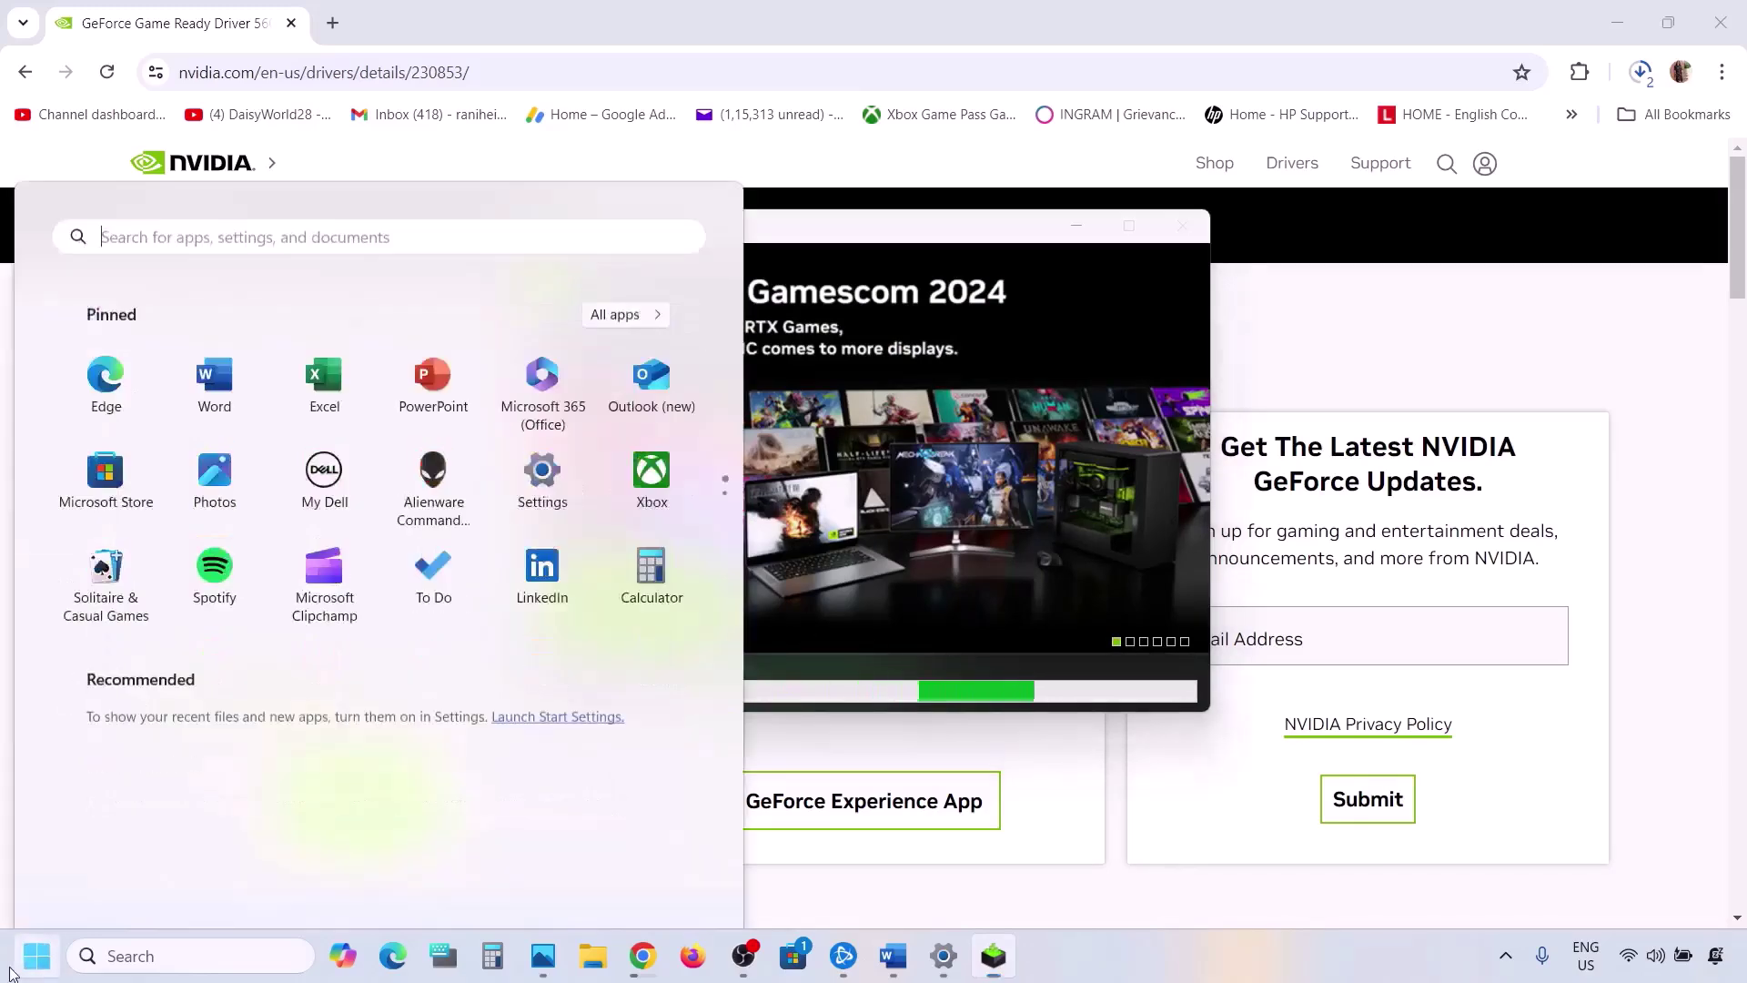
{"action": "left_click", "coordinate": [661, 879]}
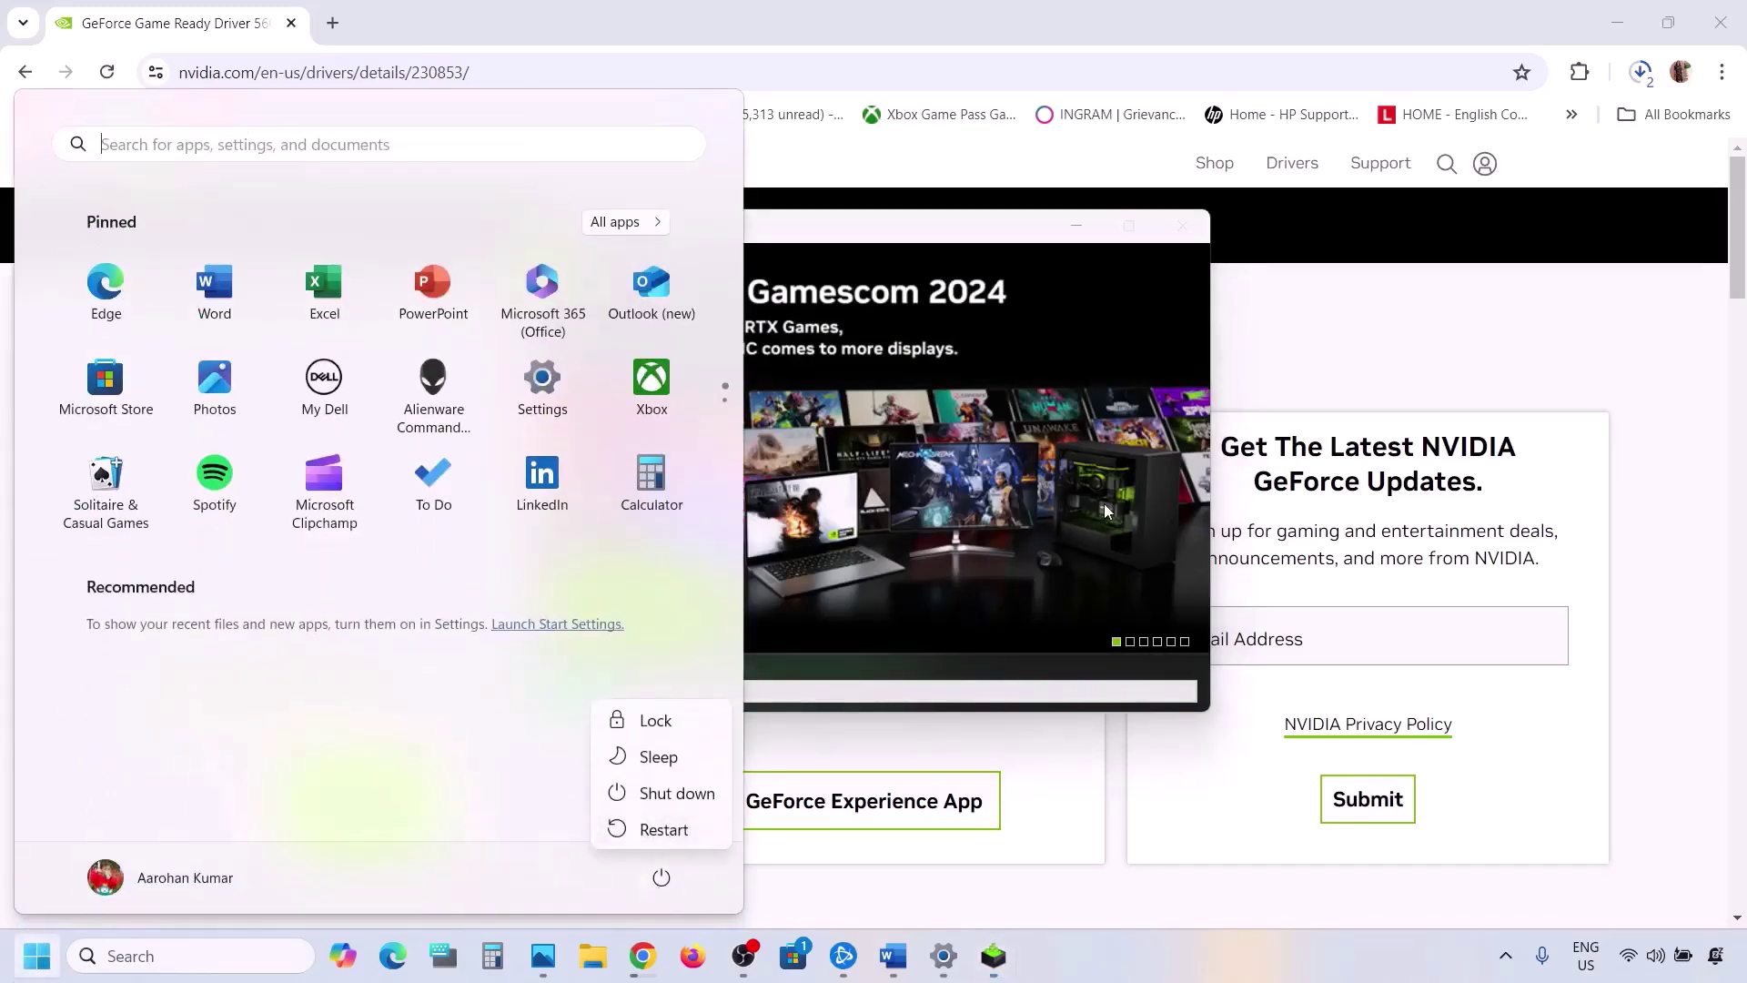
{"action": "key", "text": "Escape"}
{"action": "left_click", "coordinate": [1145, 655]}
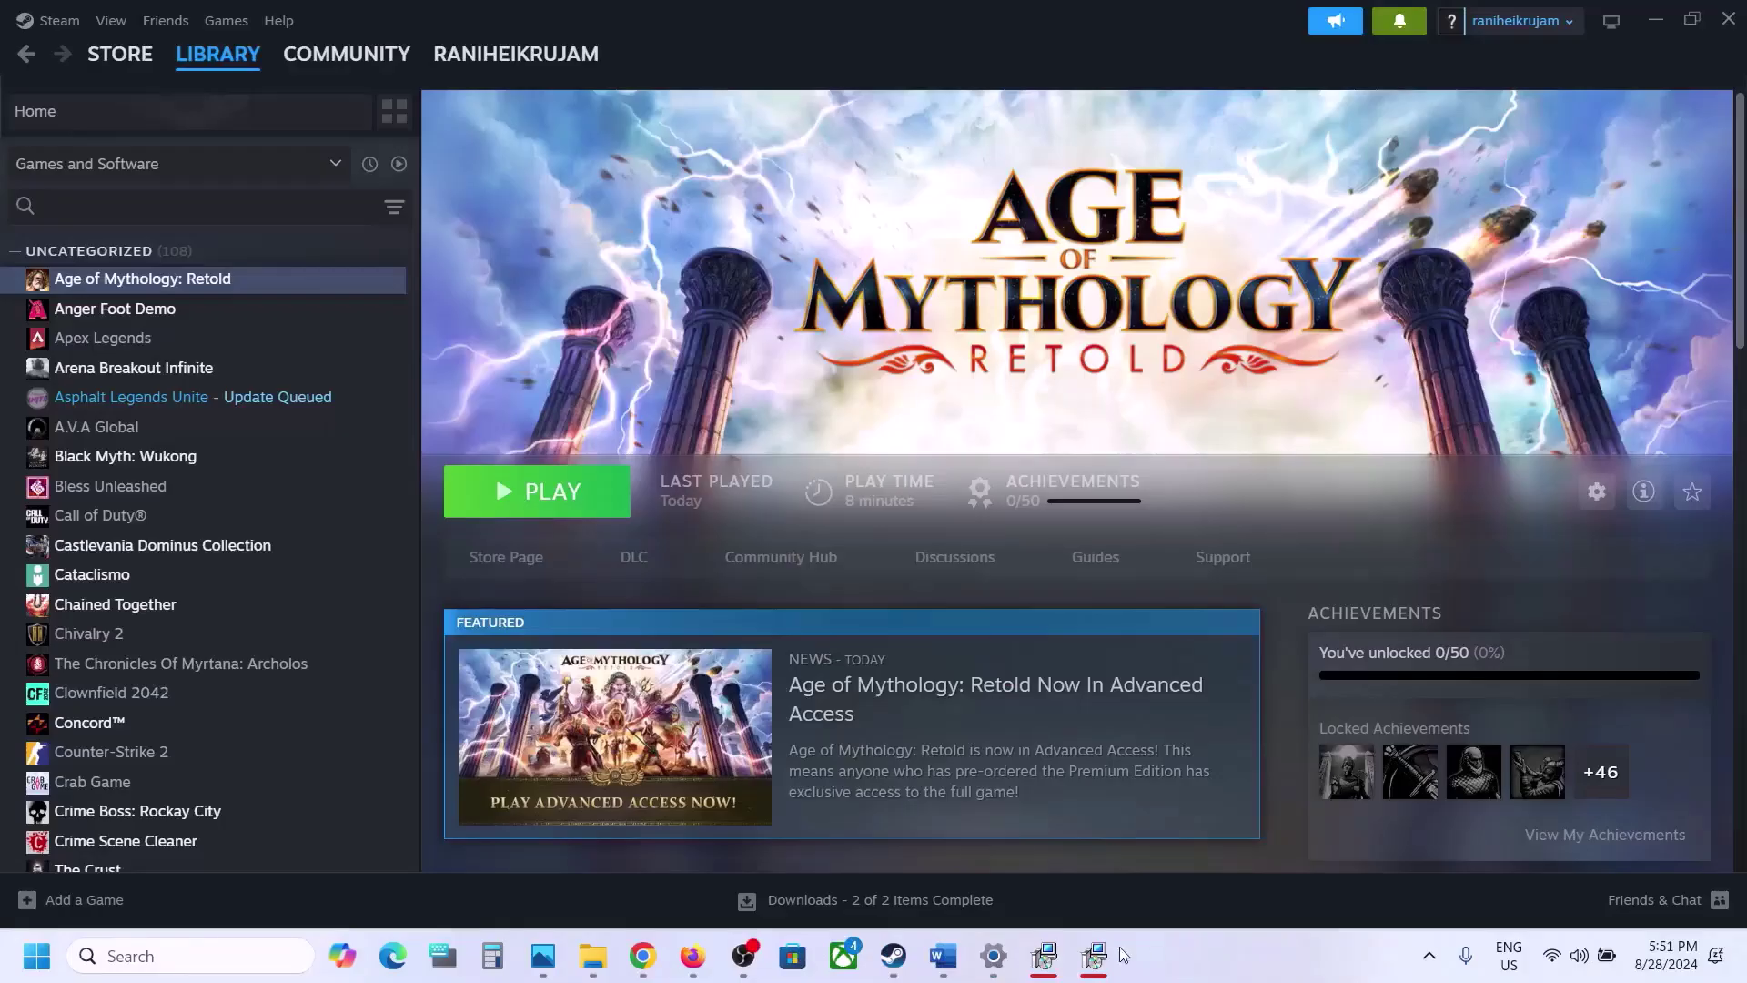
Return to the Word notes and highlight the Step 8 advice on connecting the HDMI/Display cable to the discrete graphics card.
{"action": "left_click", "coordinate": [943, 955]}
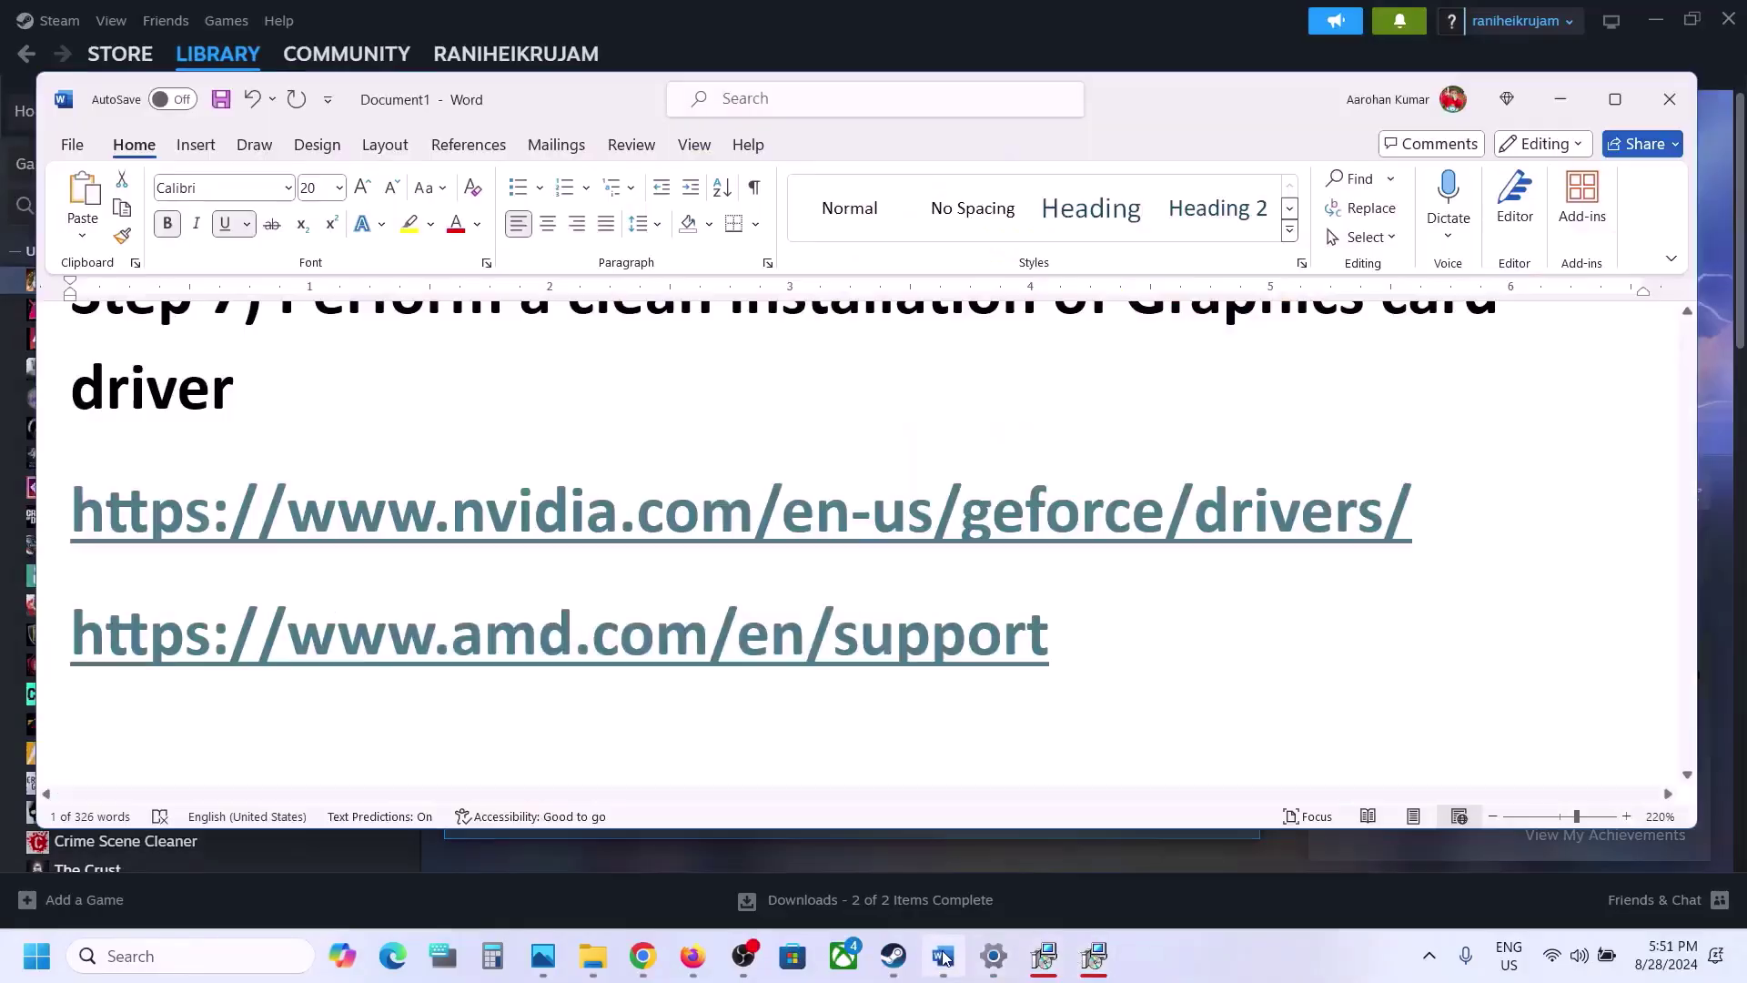
{"action": "scroll", "coordinate": [718, 613], "scroll_direction": "down", "scroll_amount": 4}
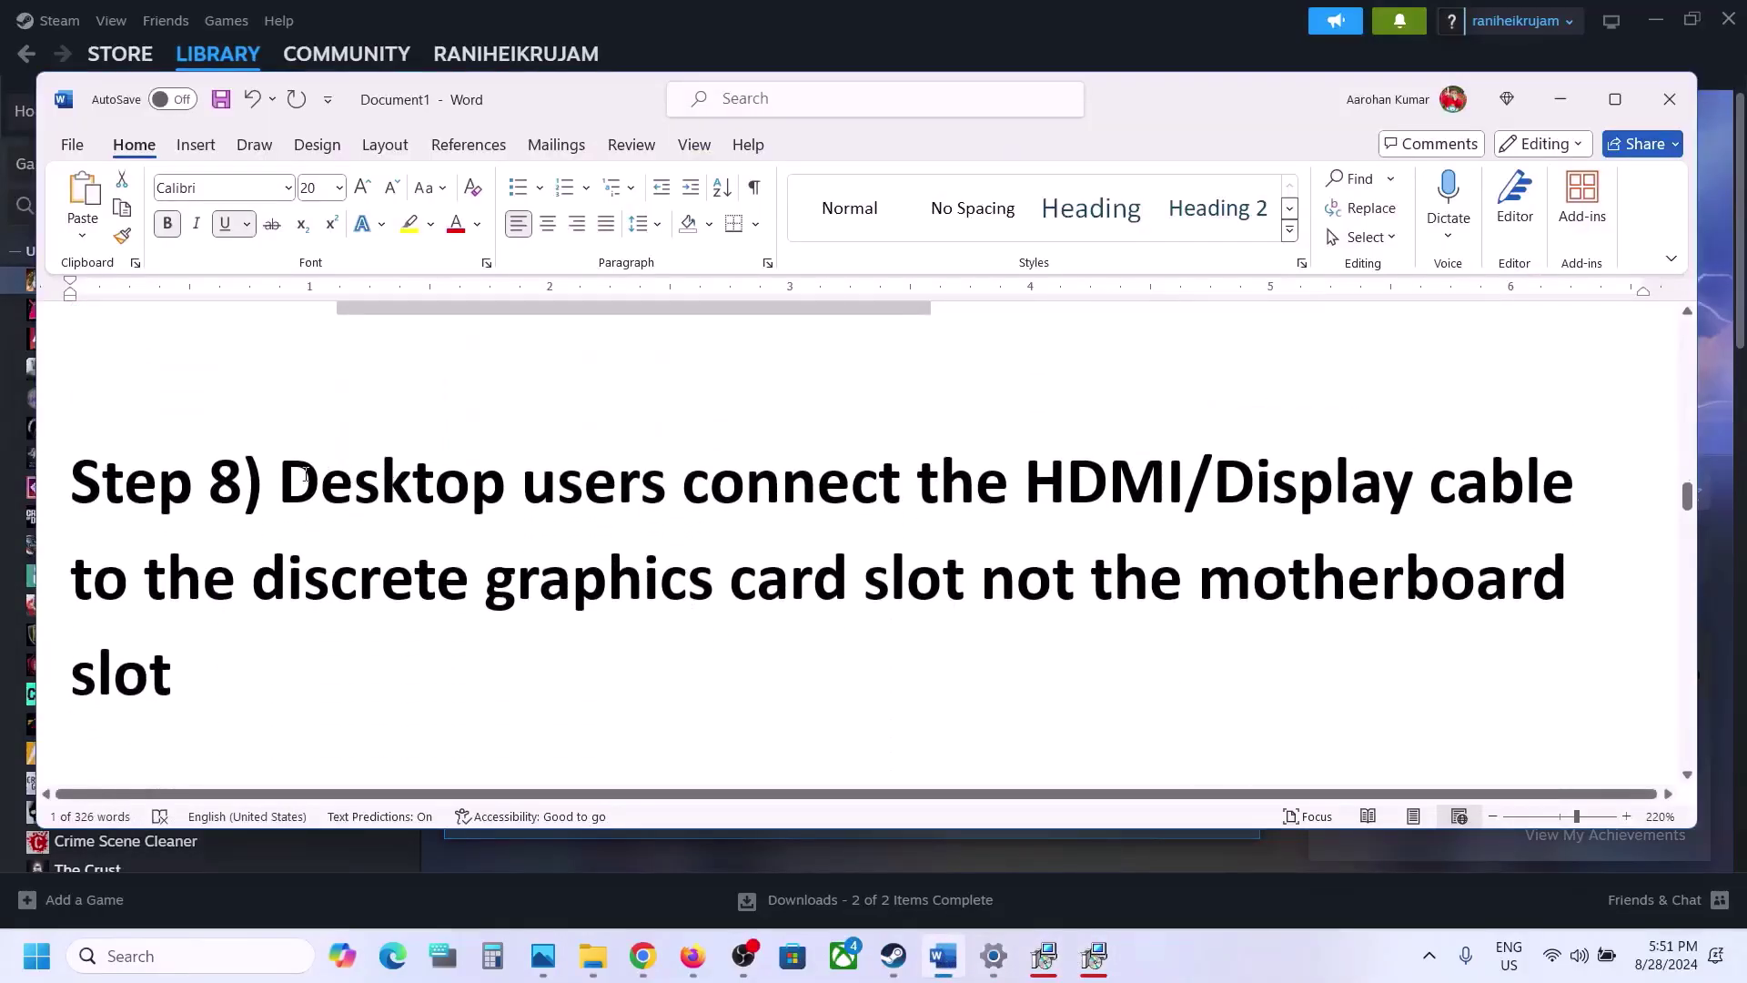
{"action": "left_click_drag", "start_coordinate": [278, 475], "coordinate": [842, 587]}
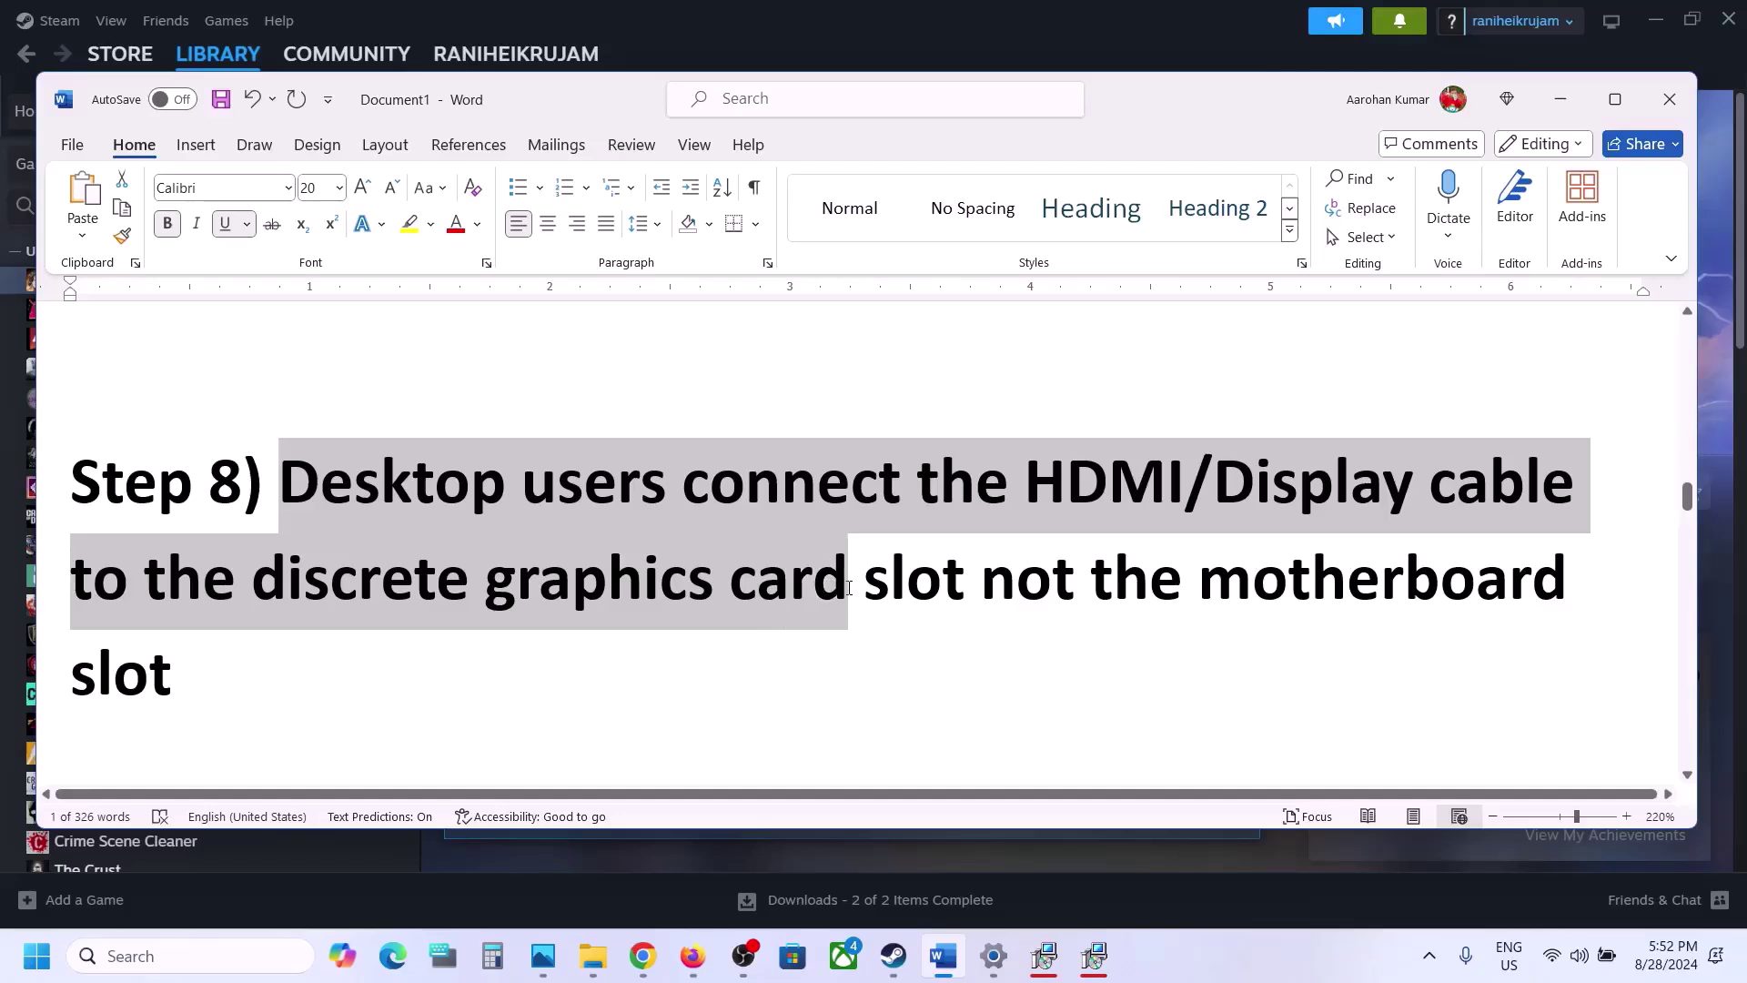
{"action": "left_click_drag", "start_coordinate": [849, 587], "coordinate": [848, 587]}
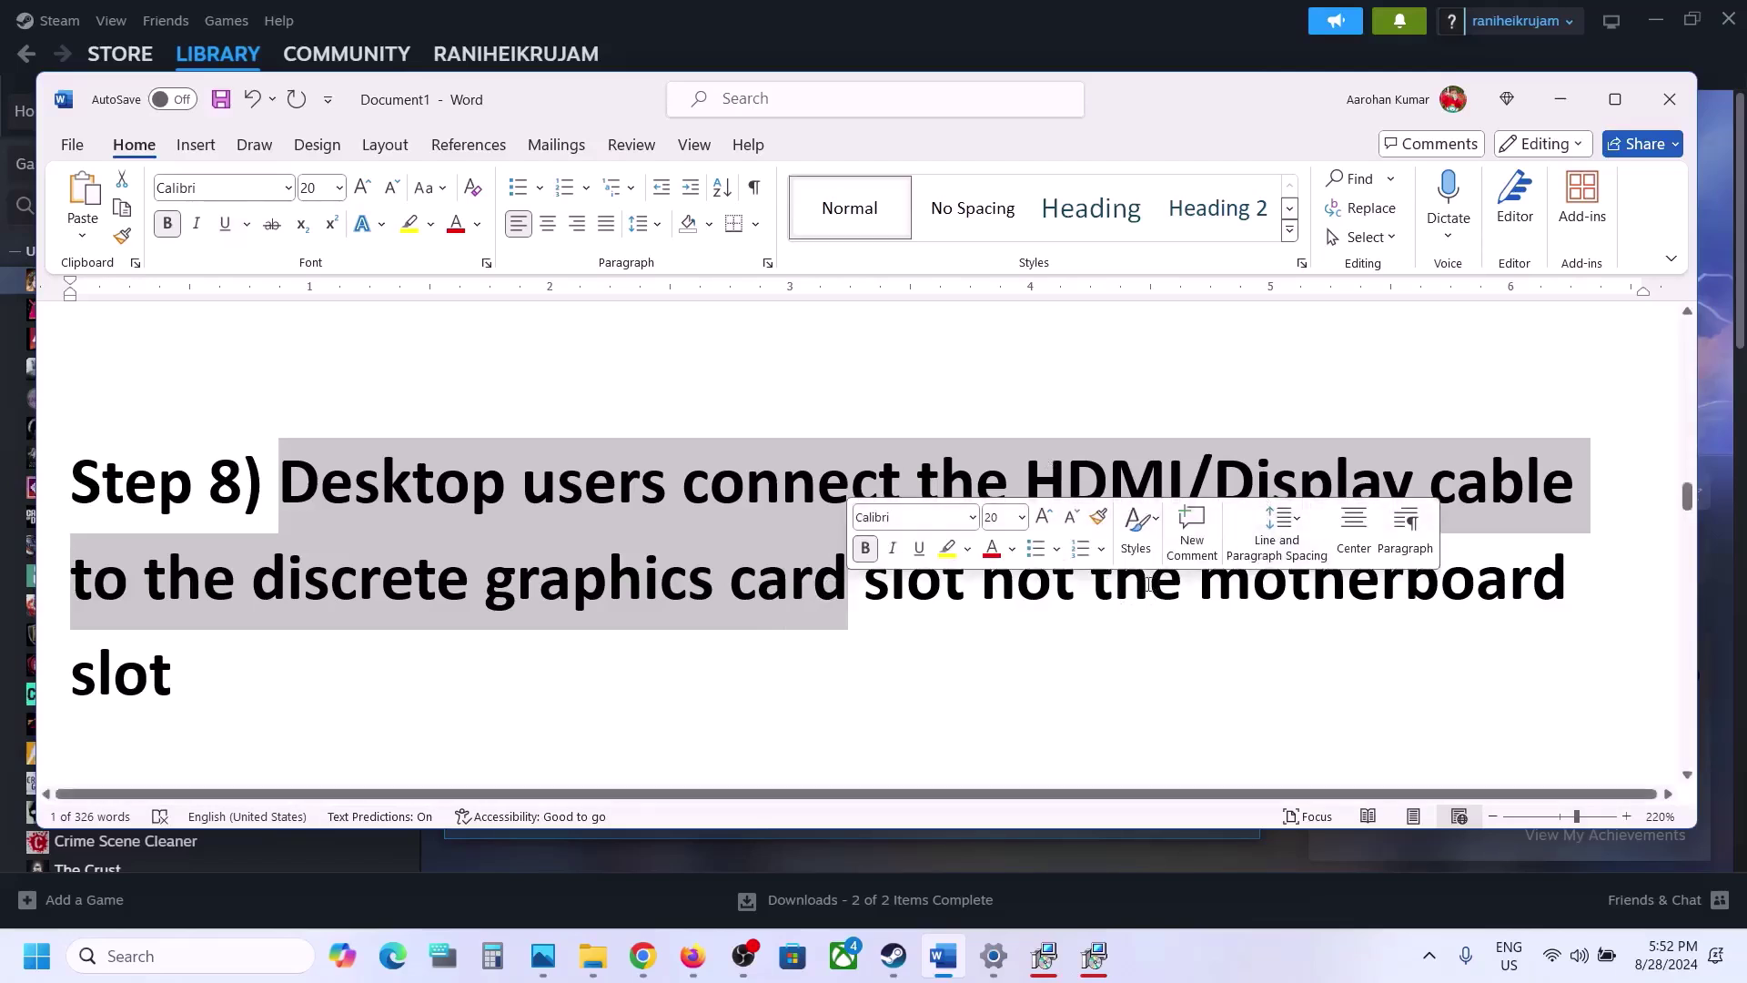
{"action": "left_click_drag", "start_coordinate": [1089, 589], "coordinate": [287, 690]}
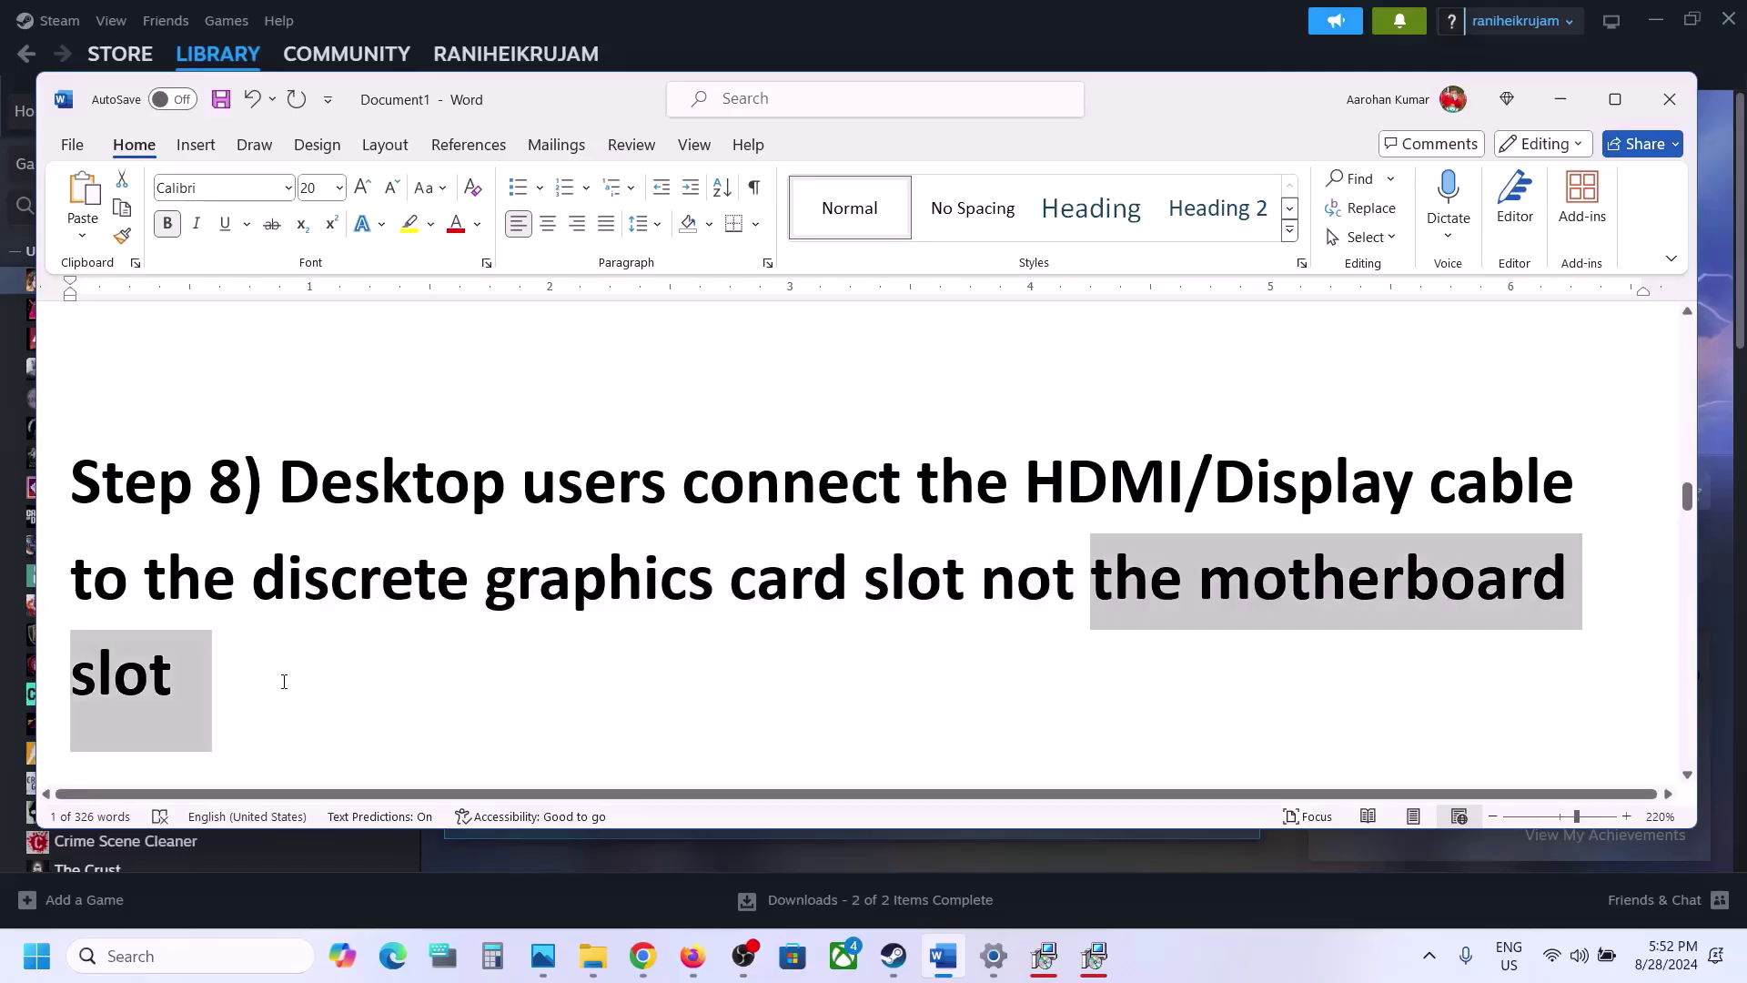
{"action": "left_click_drag", "start_coordinate": [253, 582], "coordinate": [682, 562]}
{"action": "scroll", "coordinate": [681, 563], "scroll_direction": "down", "scroll_amount": 2}
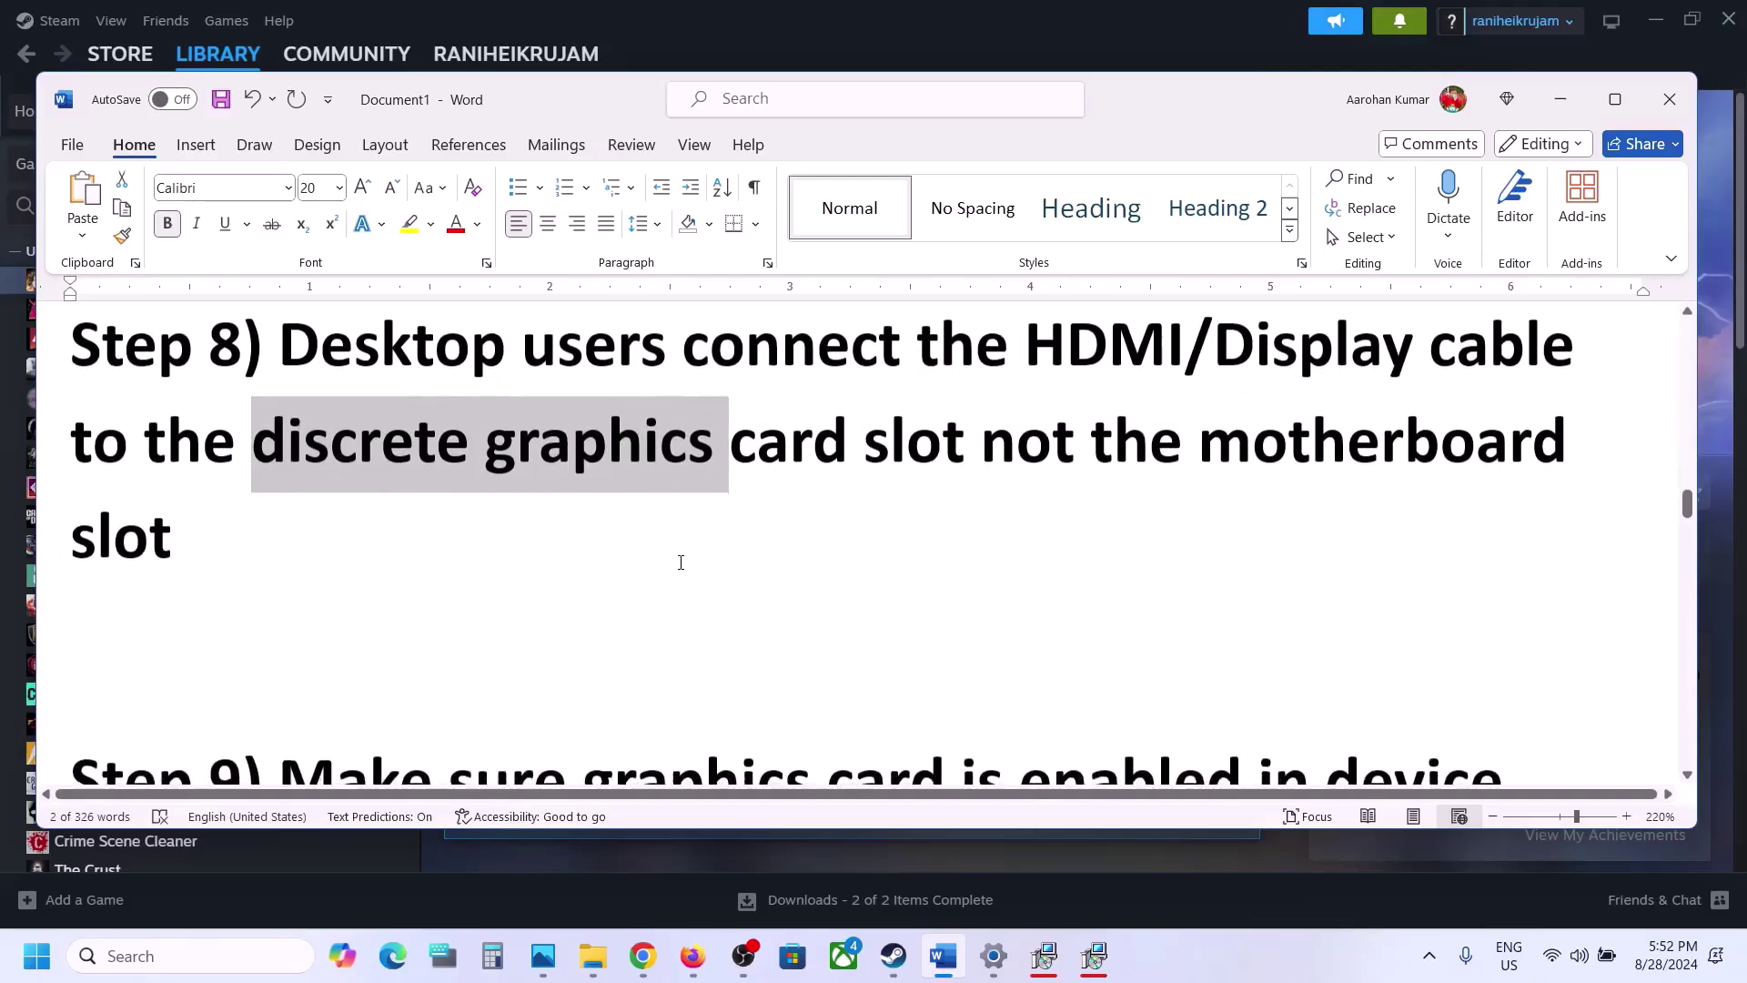
Go to Step 9 of the notes and highlight "Make sure graphics card is enabled in device manager".
{"action": "scroll", "coordinate": [681, 562], "scroll_direction": "down", "scroll_amount": 4}
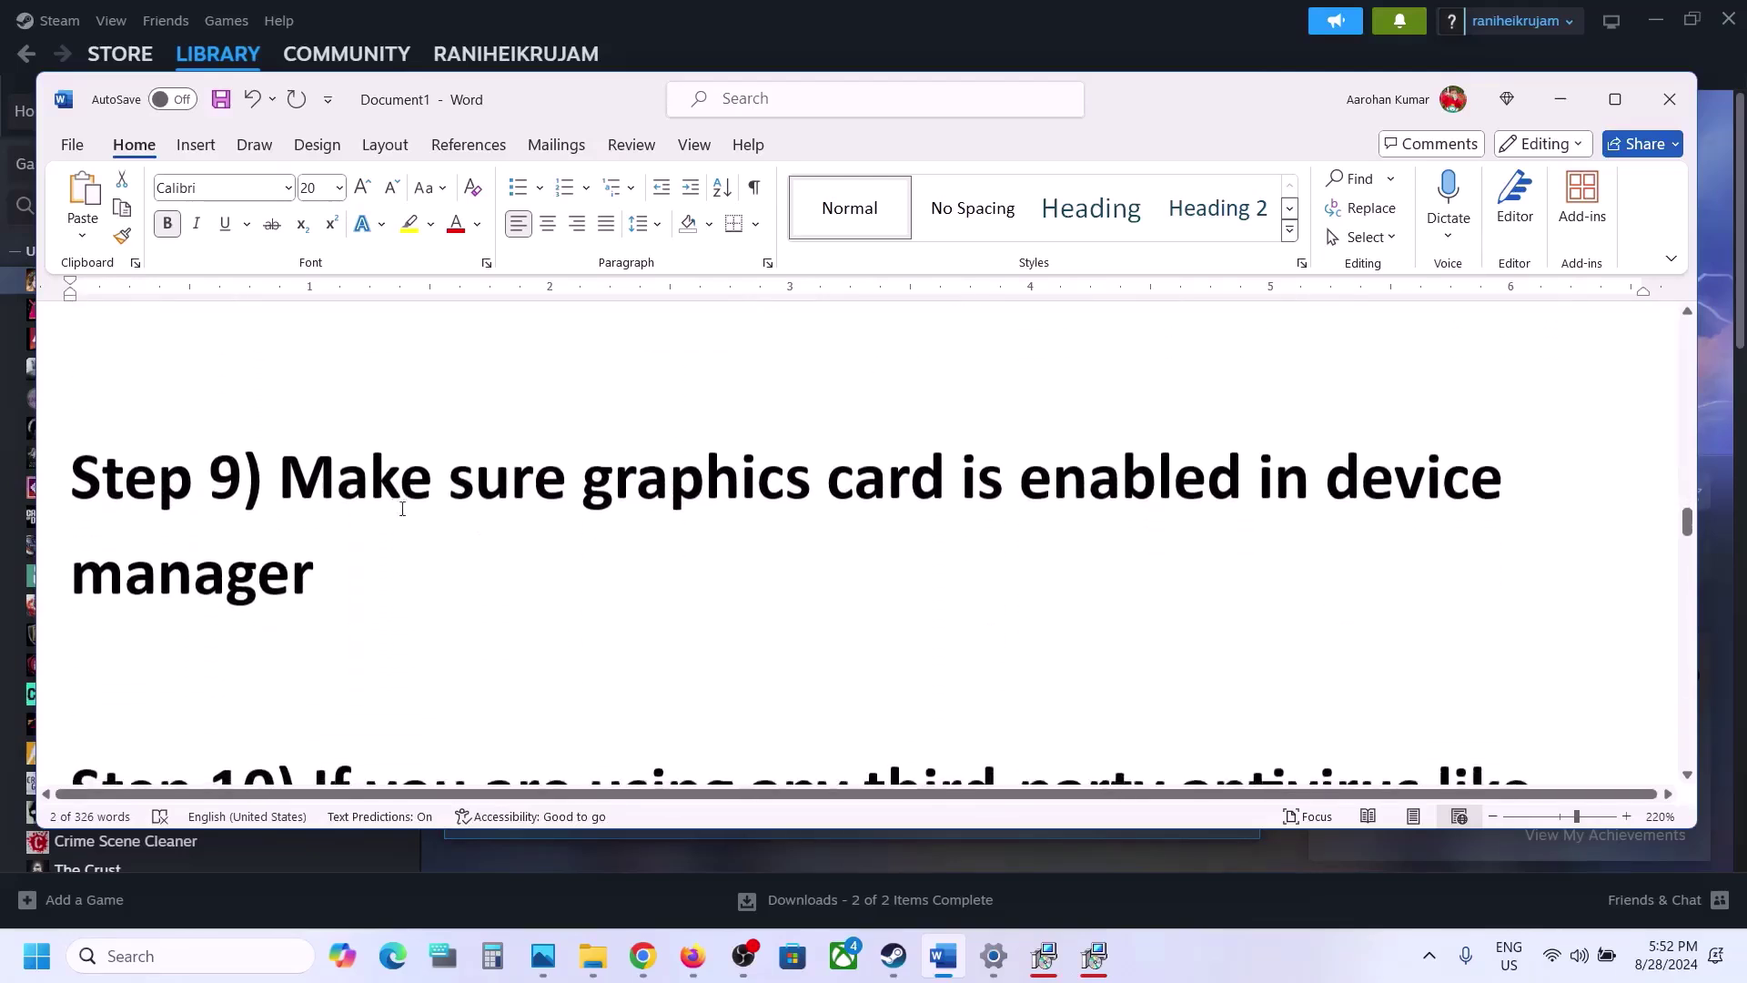
{"action": "left_click_drag", "start_coordinate": [402, 509], "coordinate": [1042, 537]}
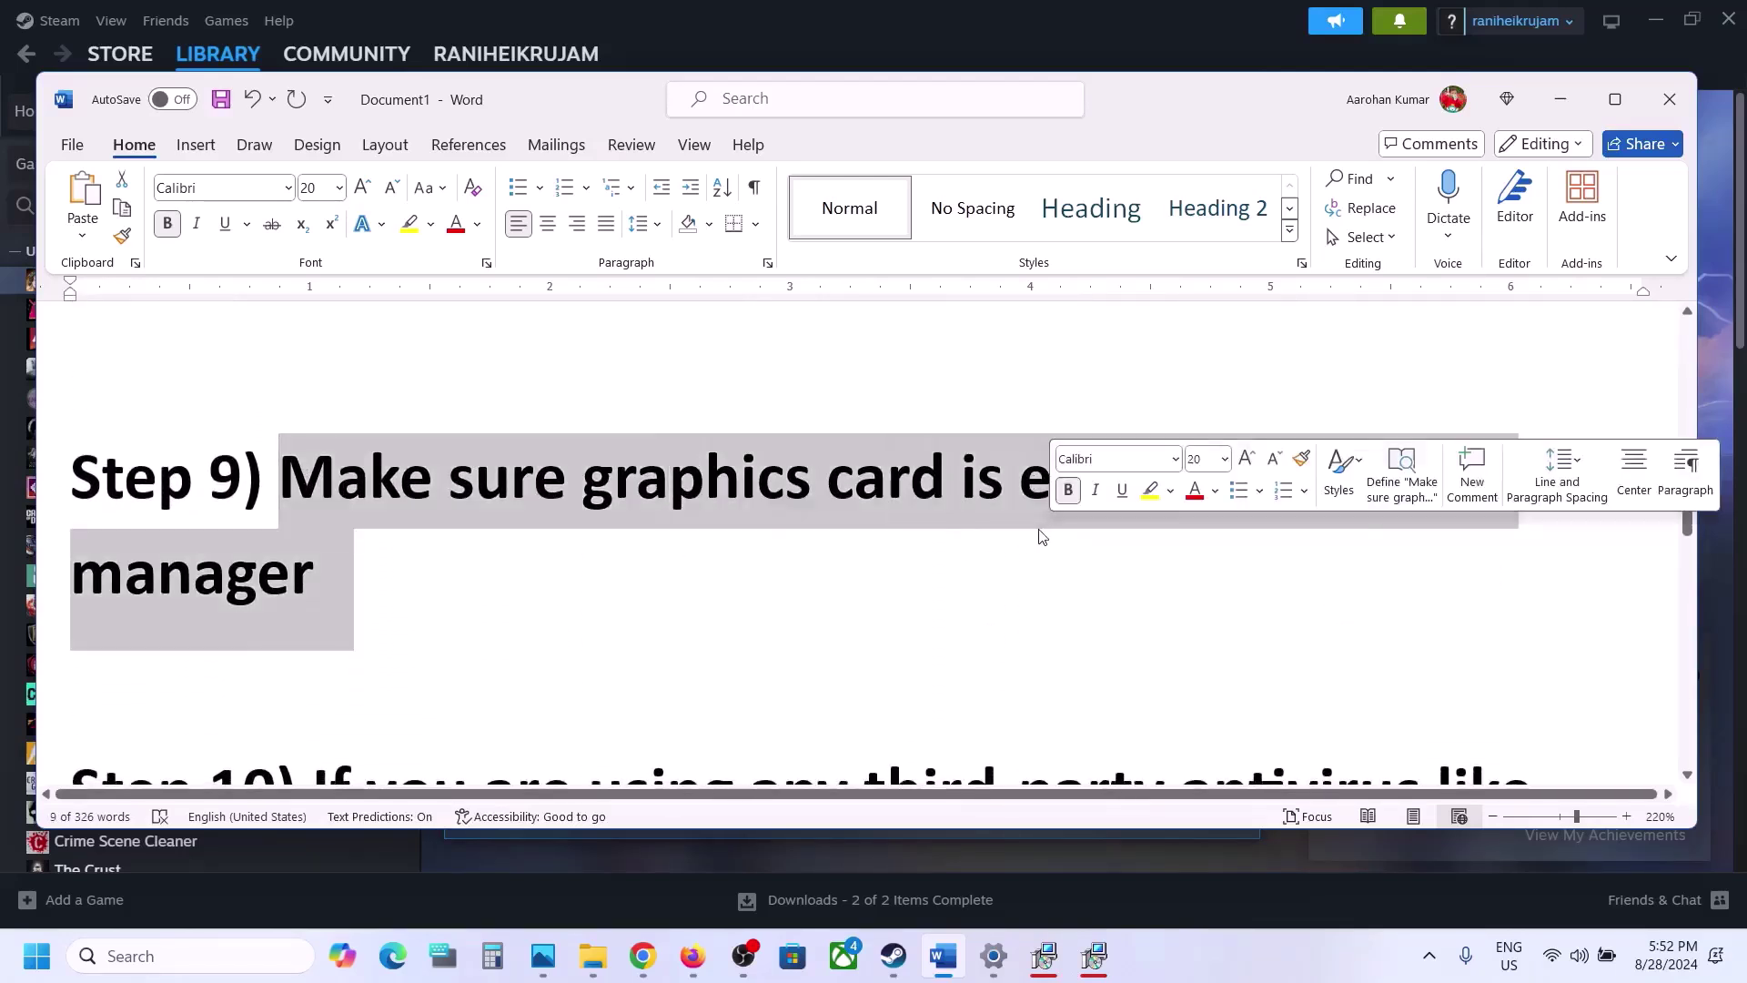
{"action": "left_click", "coordinate": [769, 585]}
Open Device Manager, expand Display adapters and show the available actions for the NVIDIA GeForce RTX 3050 Laptop GPU.
{"action": "right_click", "coordinate": [40, 970]}
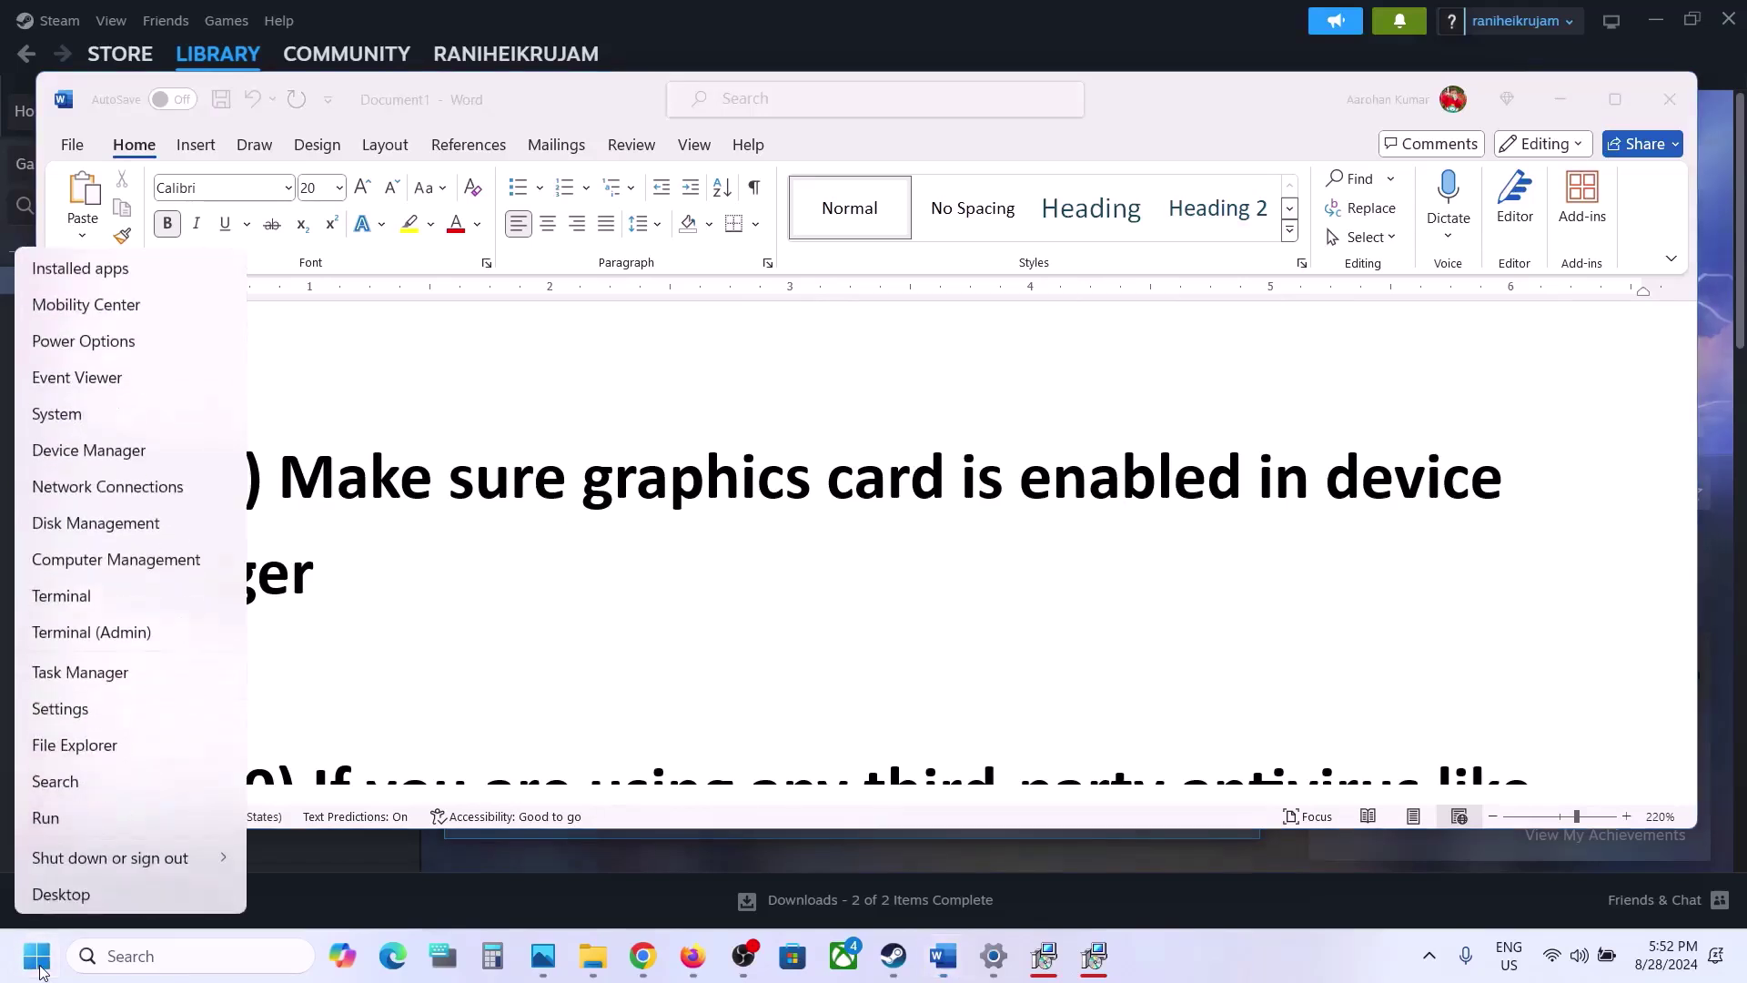
{"action": "left_click", "coordinate": [128, 457]}
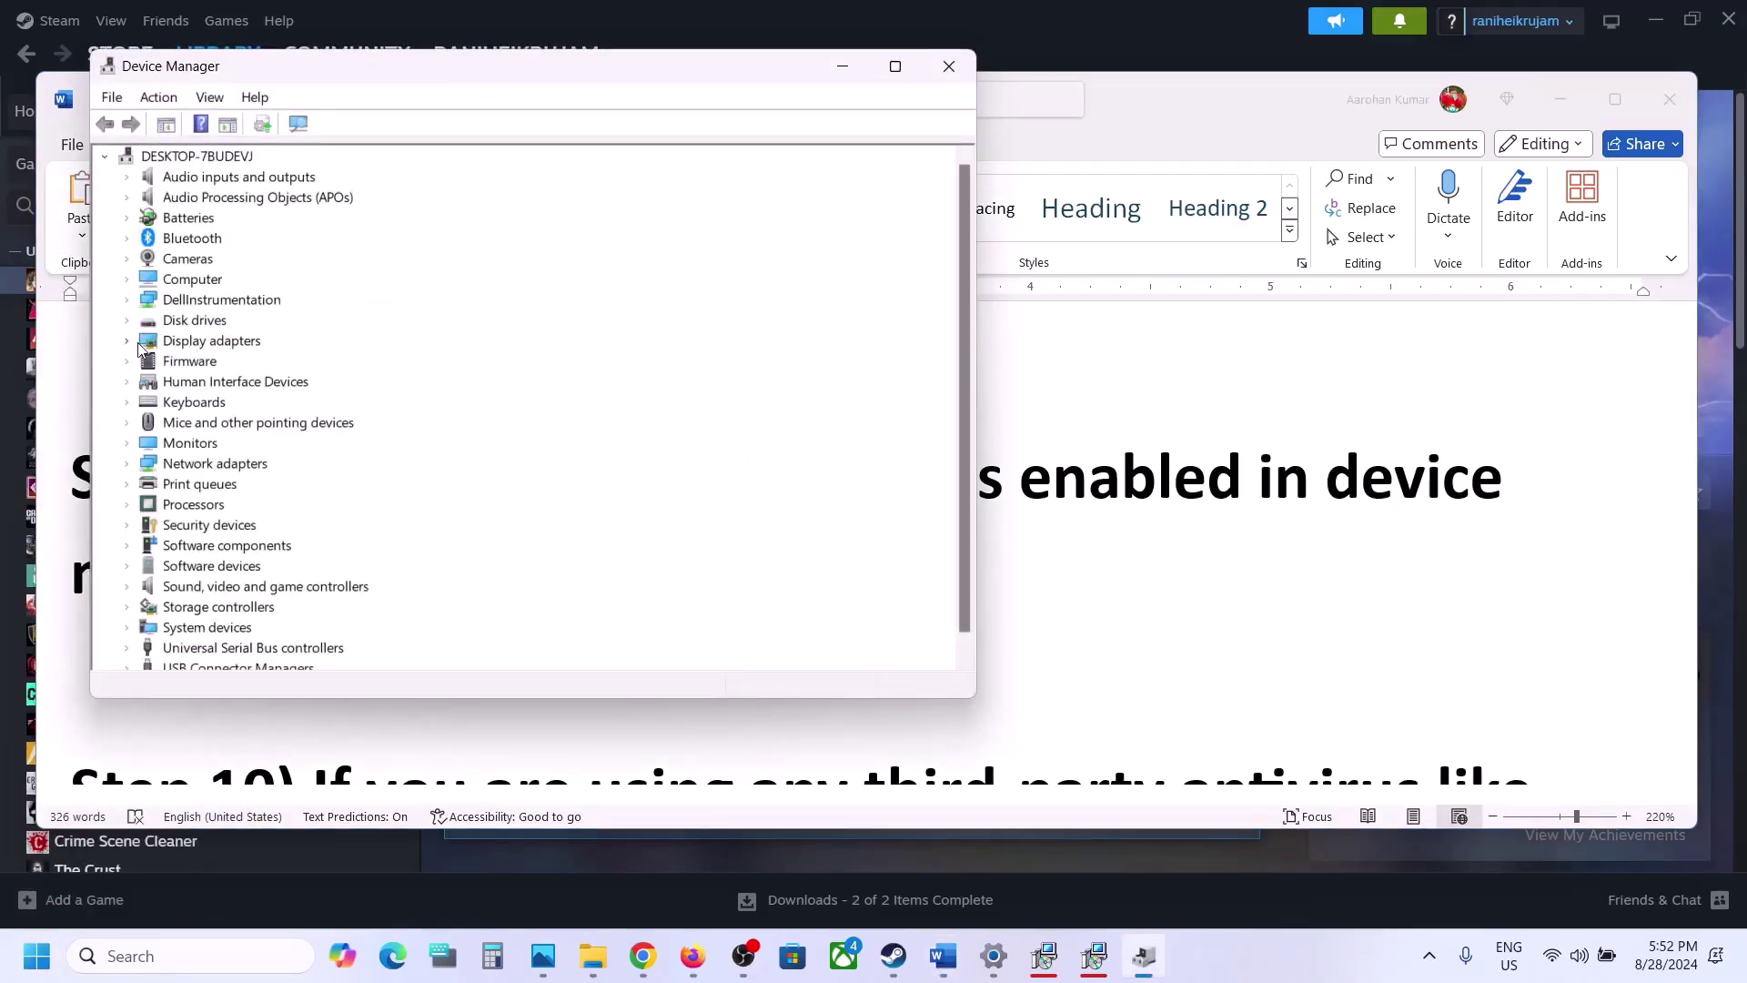
{"action": "left_click", "coordinate": [128, 341]}
{"action": "left_click", "coordinate": [258, 365]}
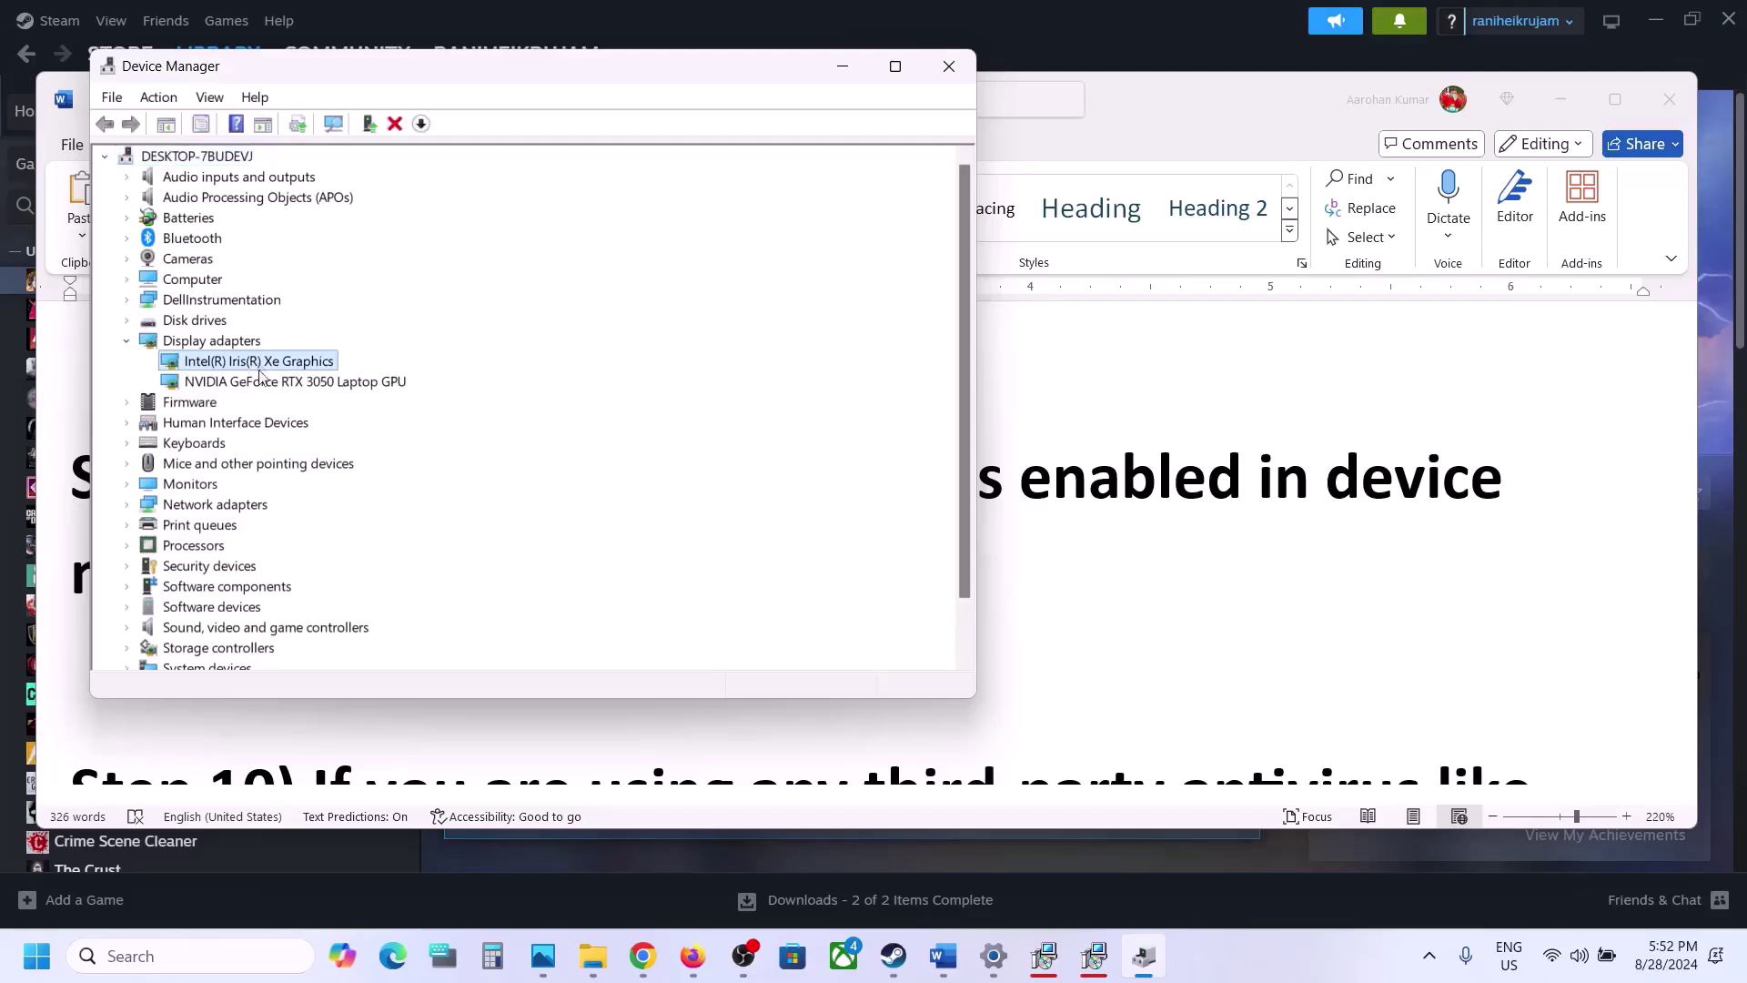
{"action": "left_click", "coordinate": [258, 384]}
{"action": "right_click", "coordinate": [253, 389]}
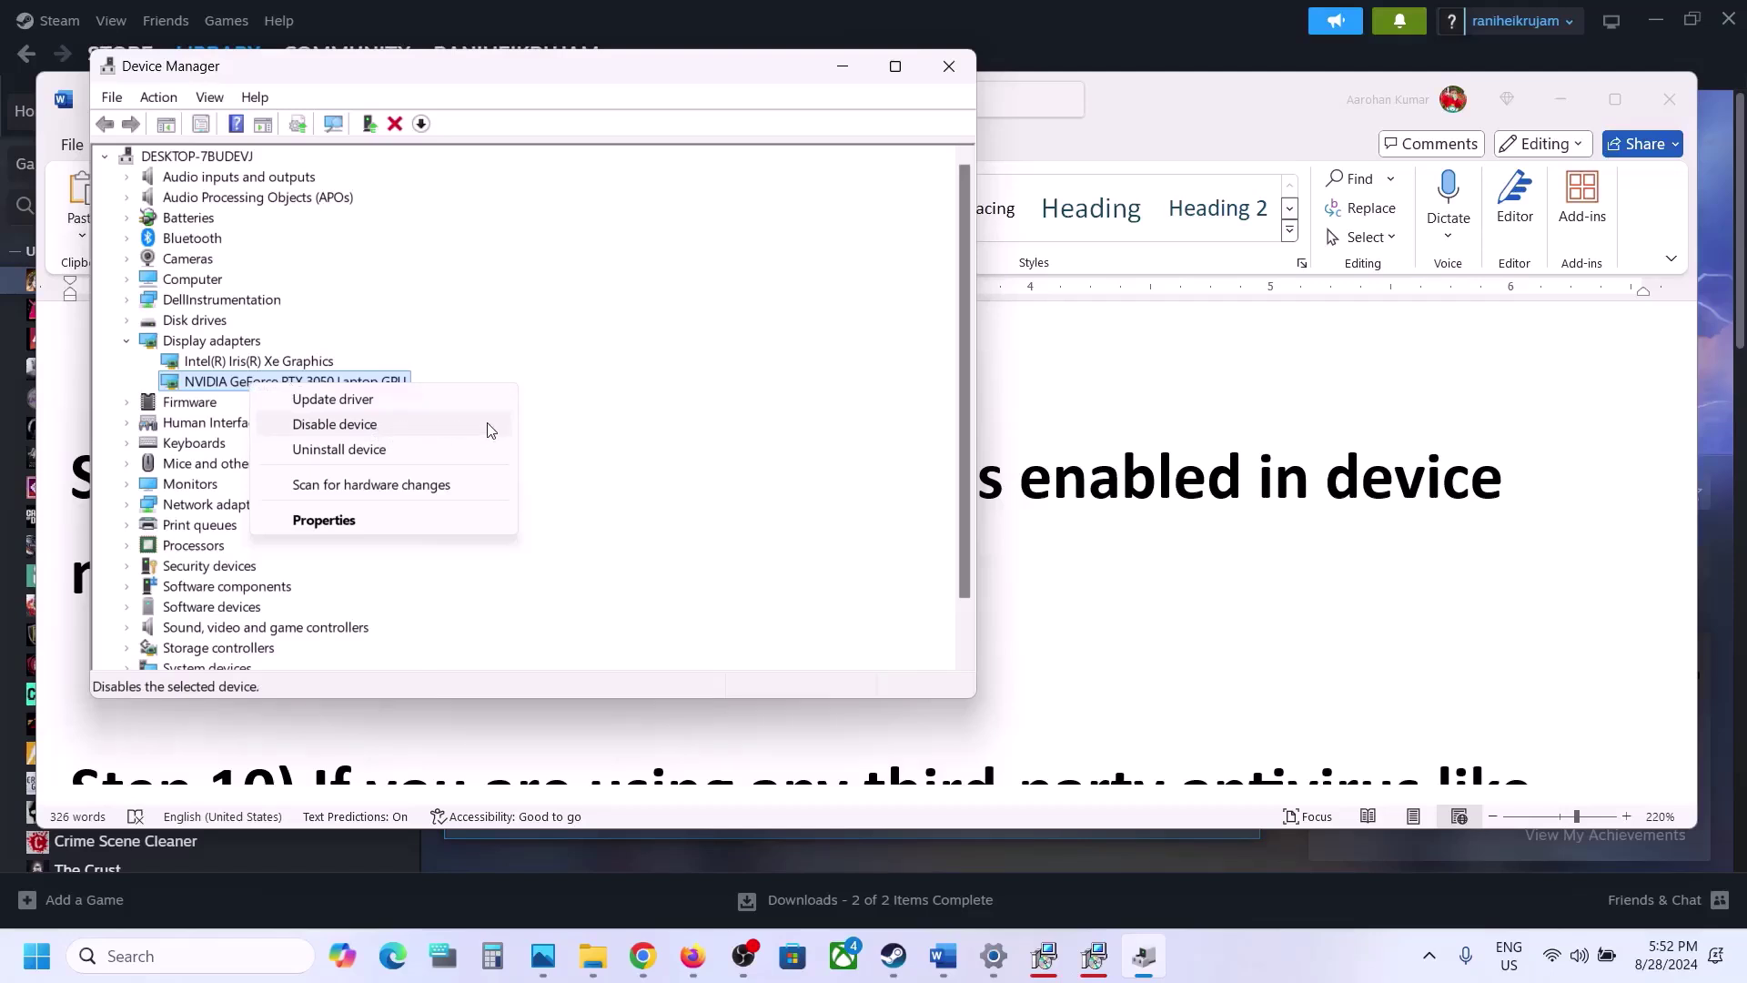
Recheck whether the NVIDIA GPU is enabled, select both display adapters and close Device Manager.
{"action": "left_click", "coordinate": [227, 364]}
{"action": "left_click", "coordinate": [241, 381]}
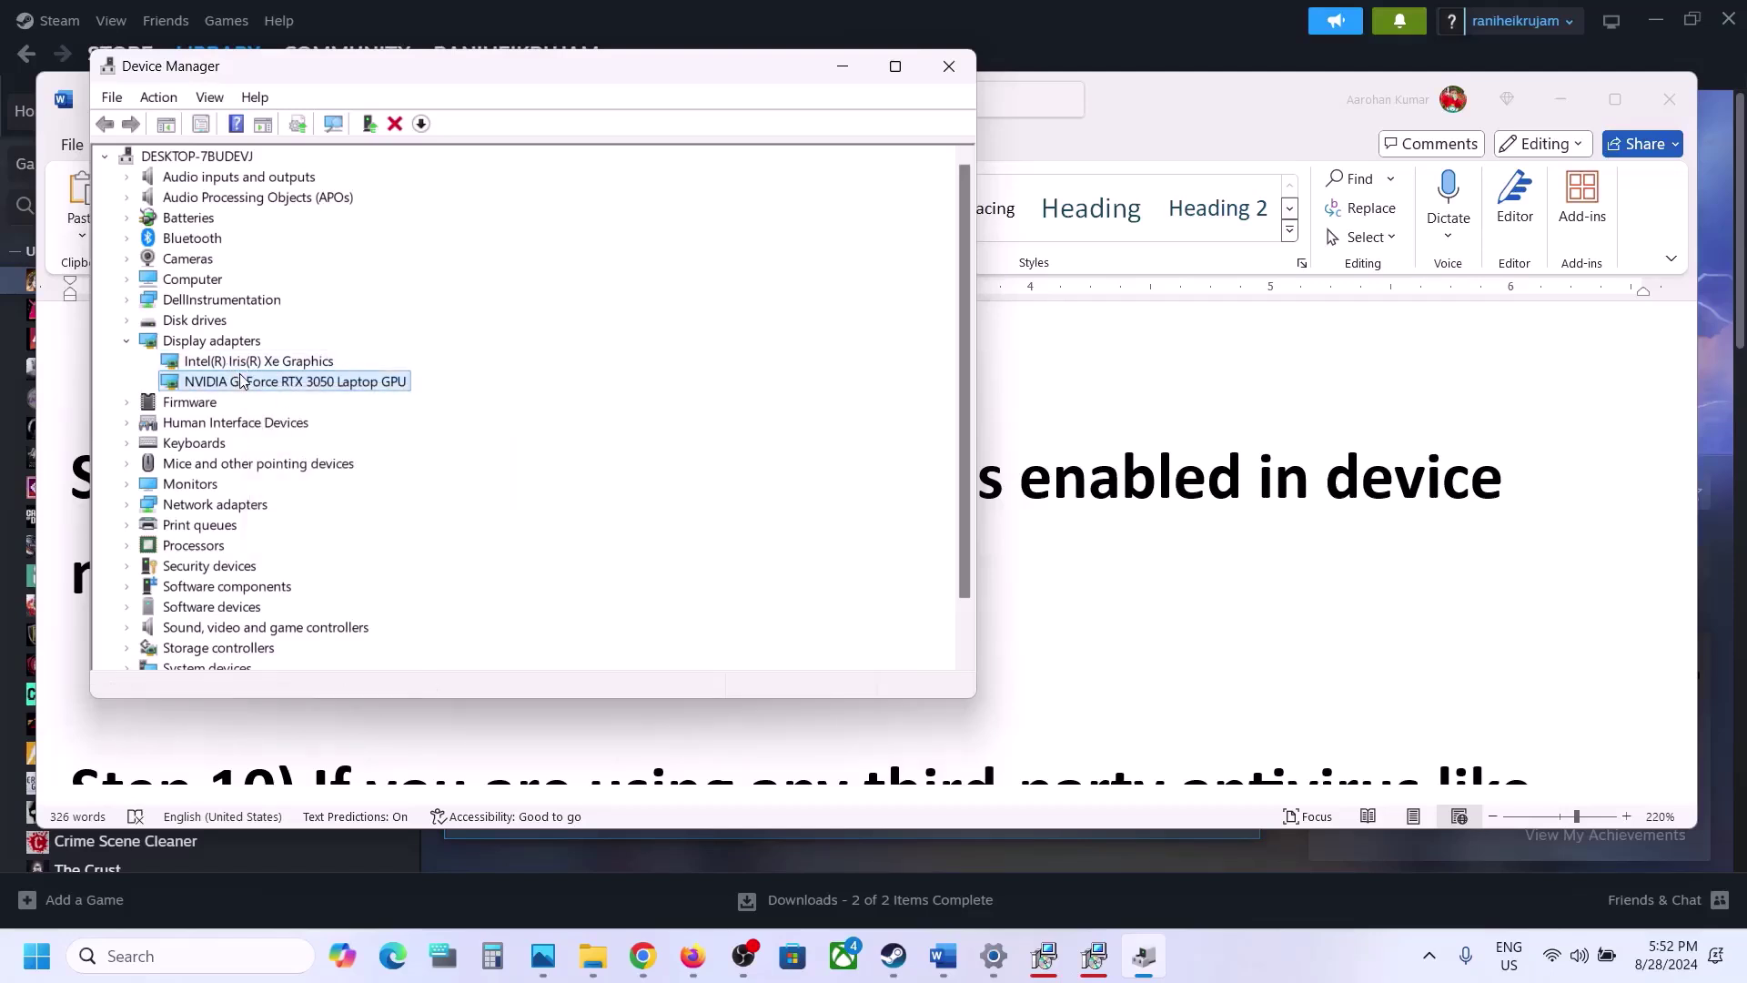
{"action": "right_click", "coordinate": [241, 381]}
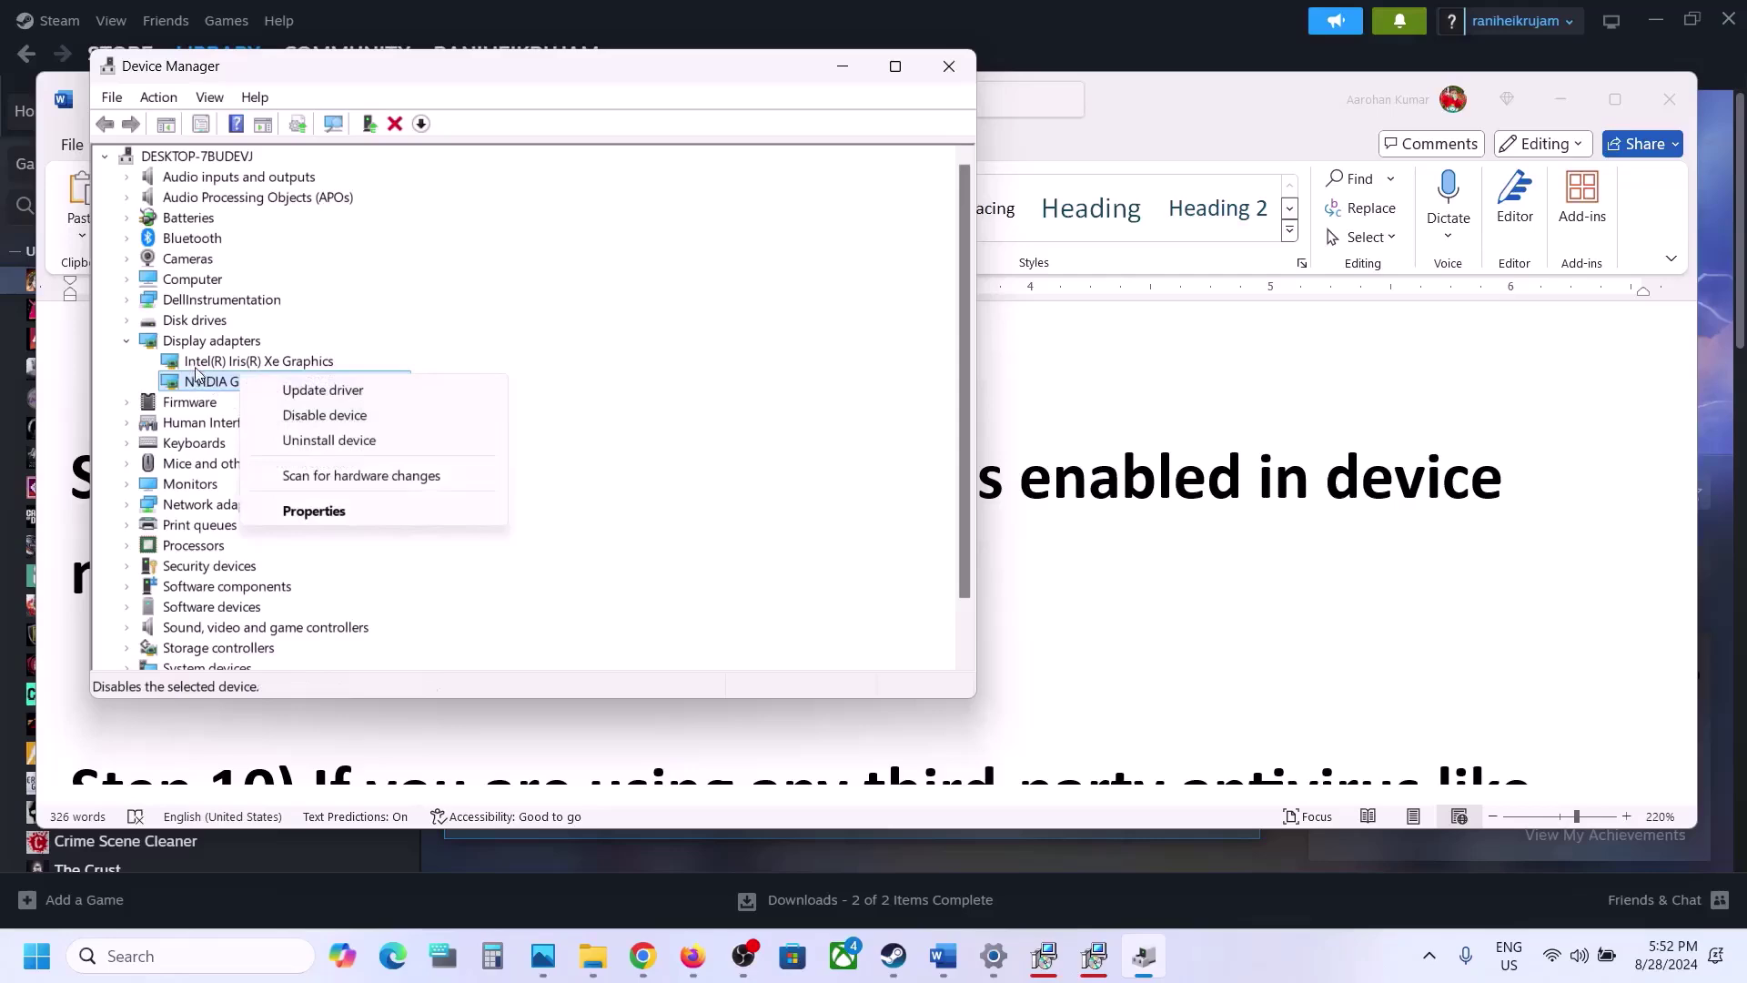
{"action": "left_click", "coordinate": [203, 364]}
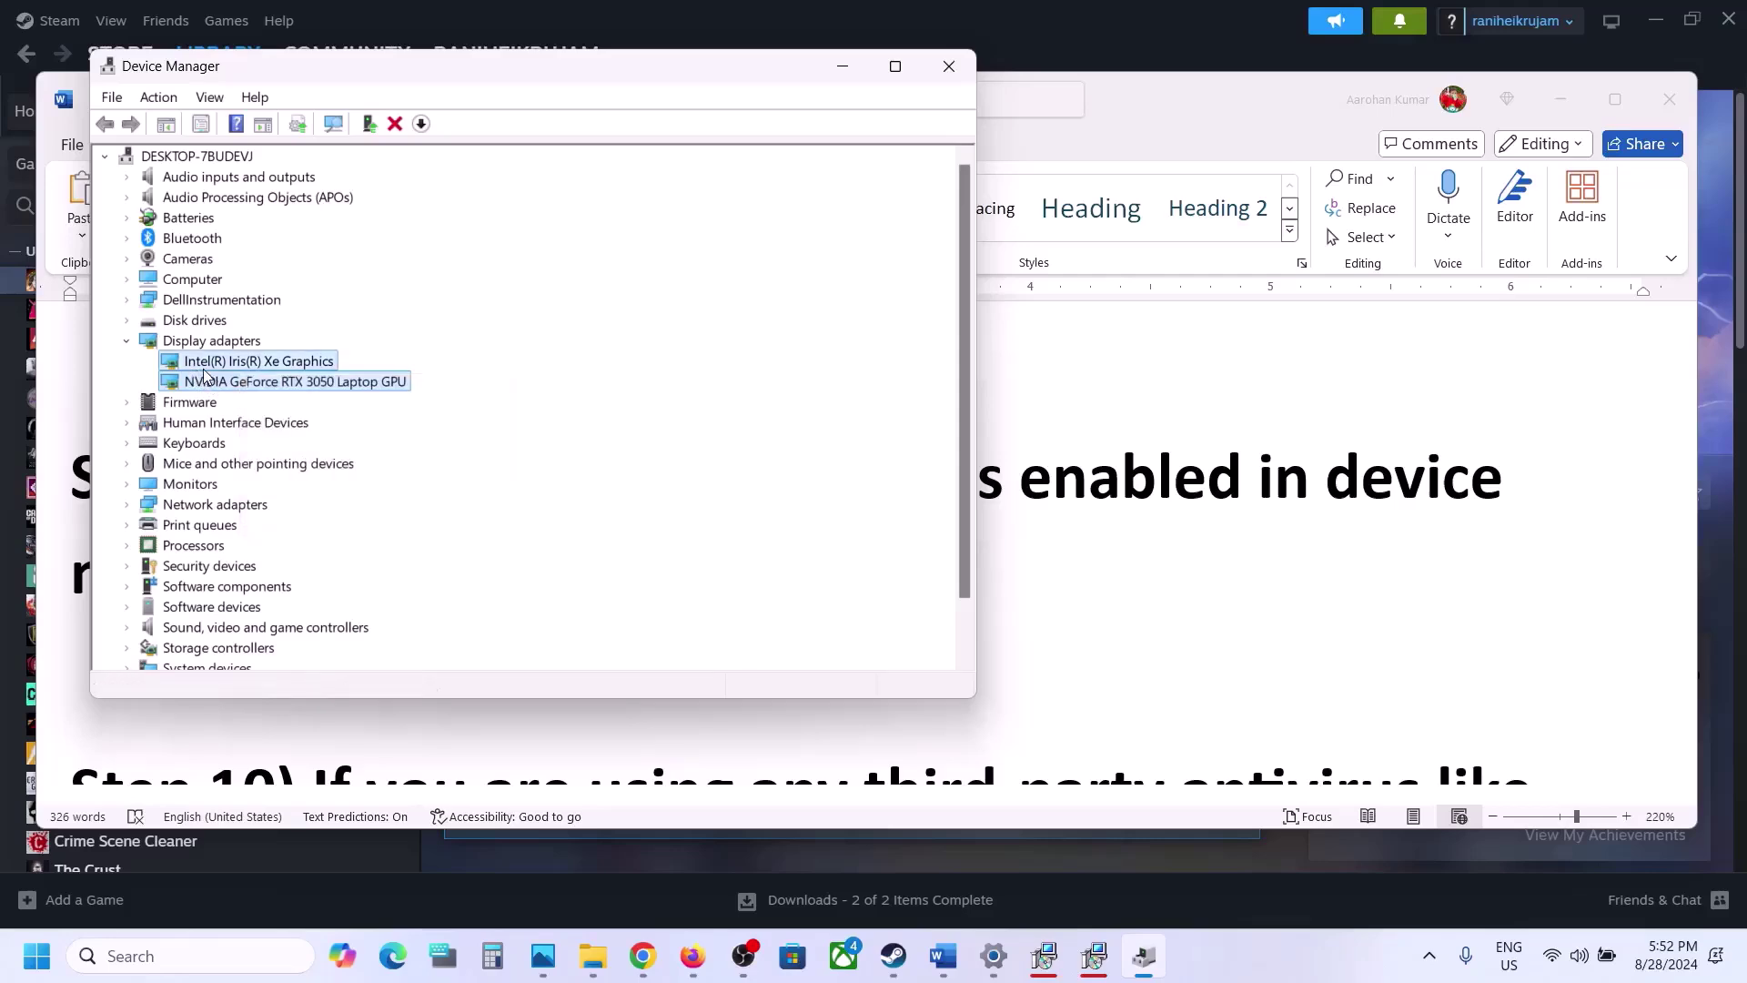
{"action": "left_click", "coordinate": [248, 384]}
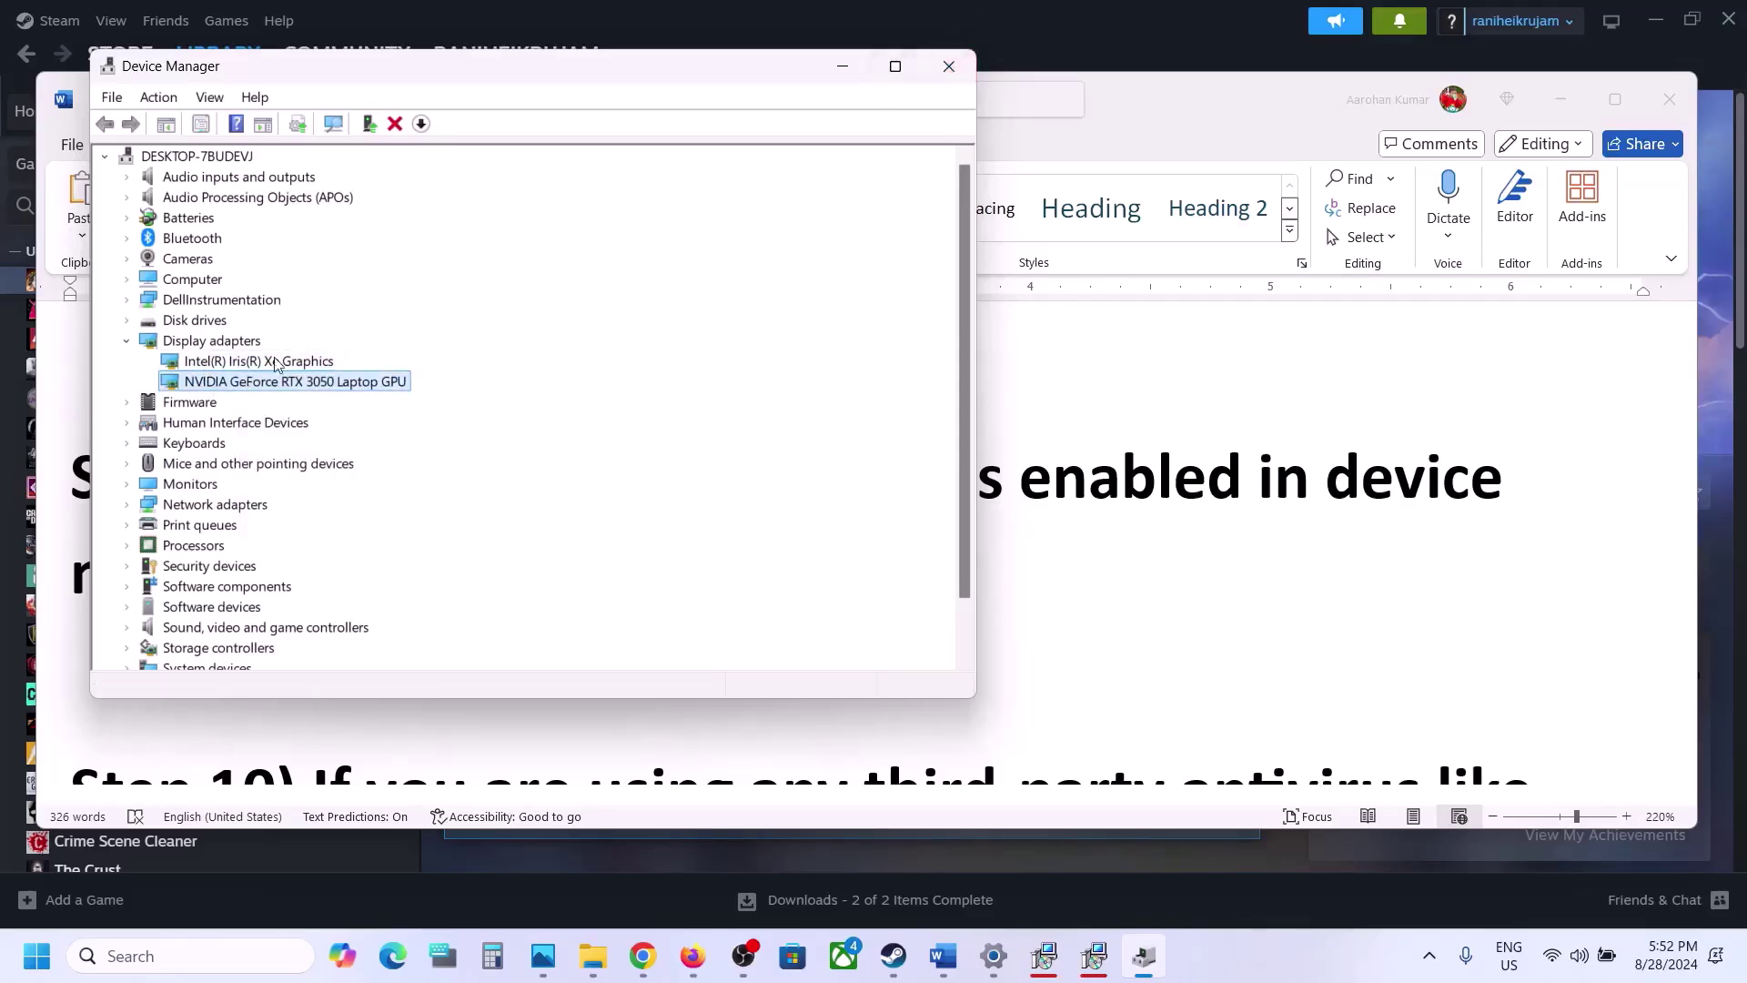
{"action": "left_click", "coordinate": [950, 65]}
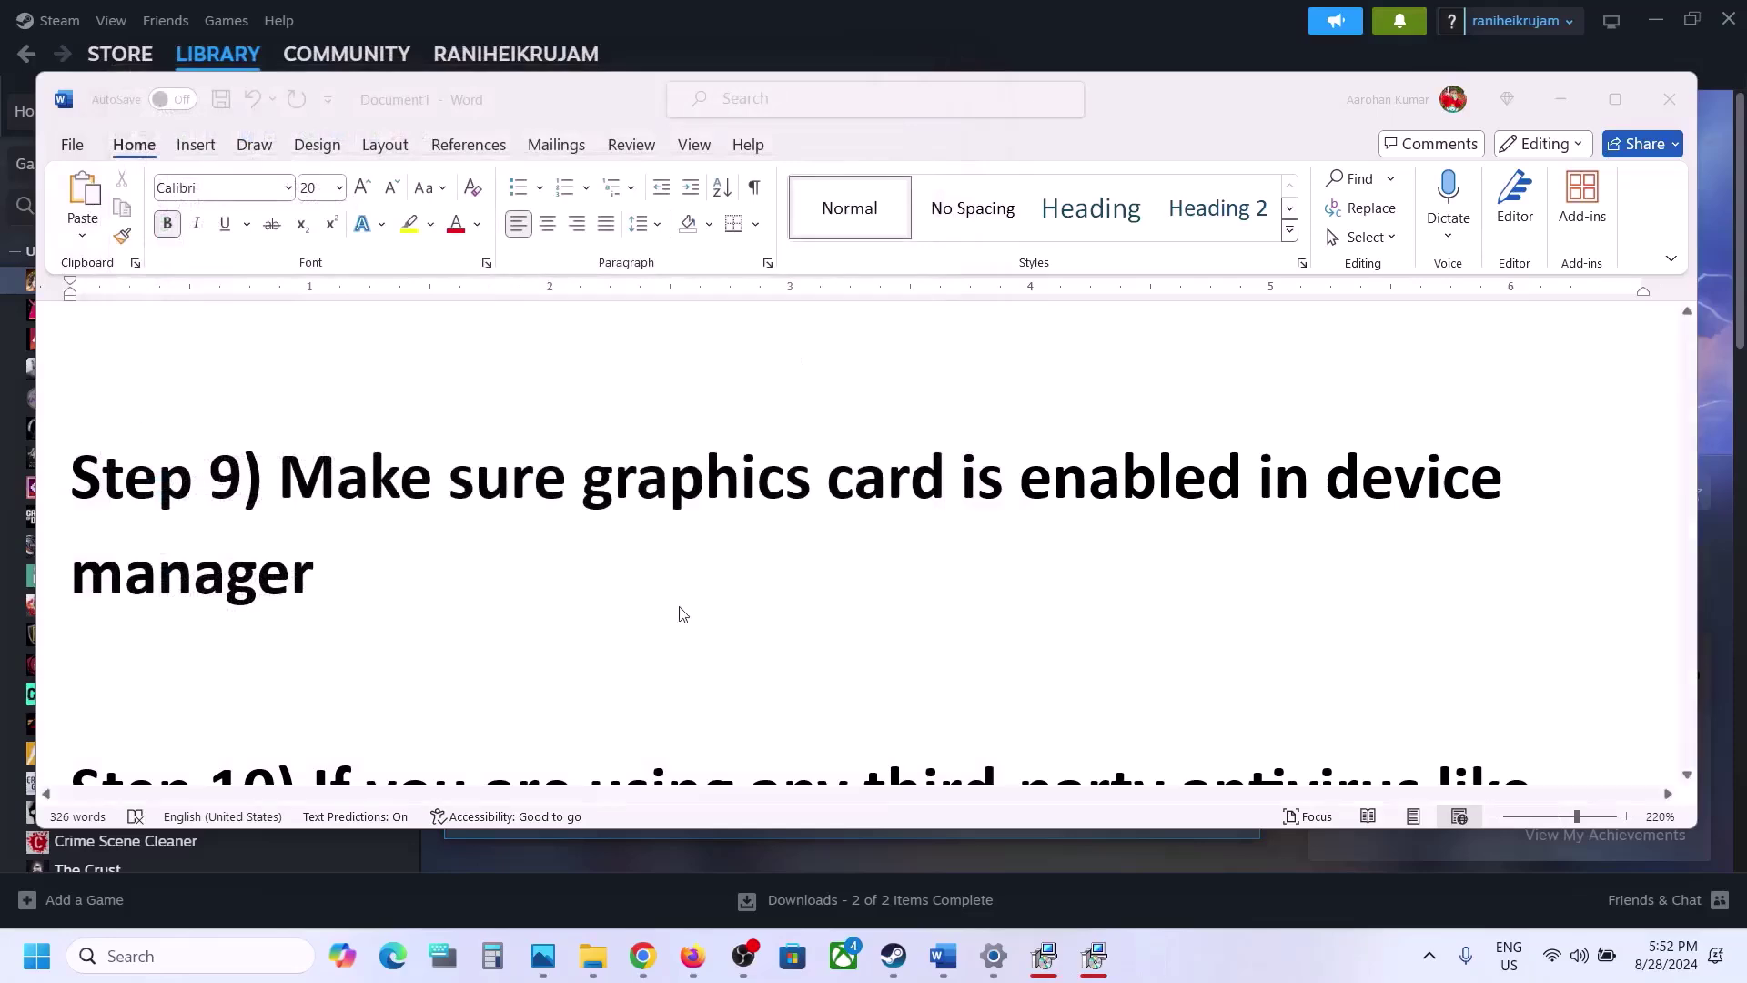
Go to Step 10 of the notes and highlight the third-party antivirus advice and the Windows Security controlled folder access and firewall advice.
{"action": "scroll", "coordinate": [681, 612], "scroll_direction": "down", "scroll_amount": 3}
{"action": "scroll", "coordinate": [680, 612], "scroll_direction": "down", "scroll_amount": 2}
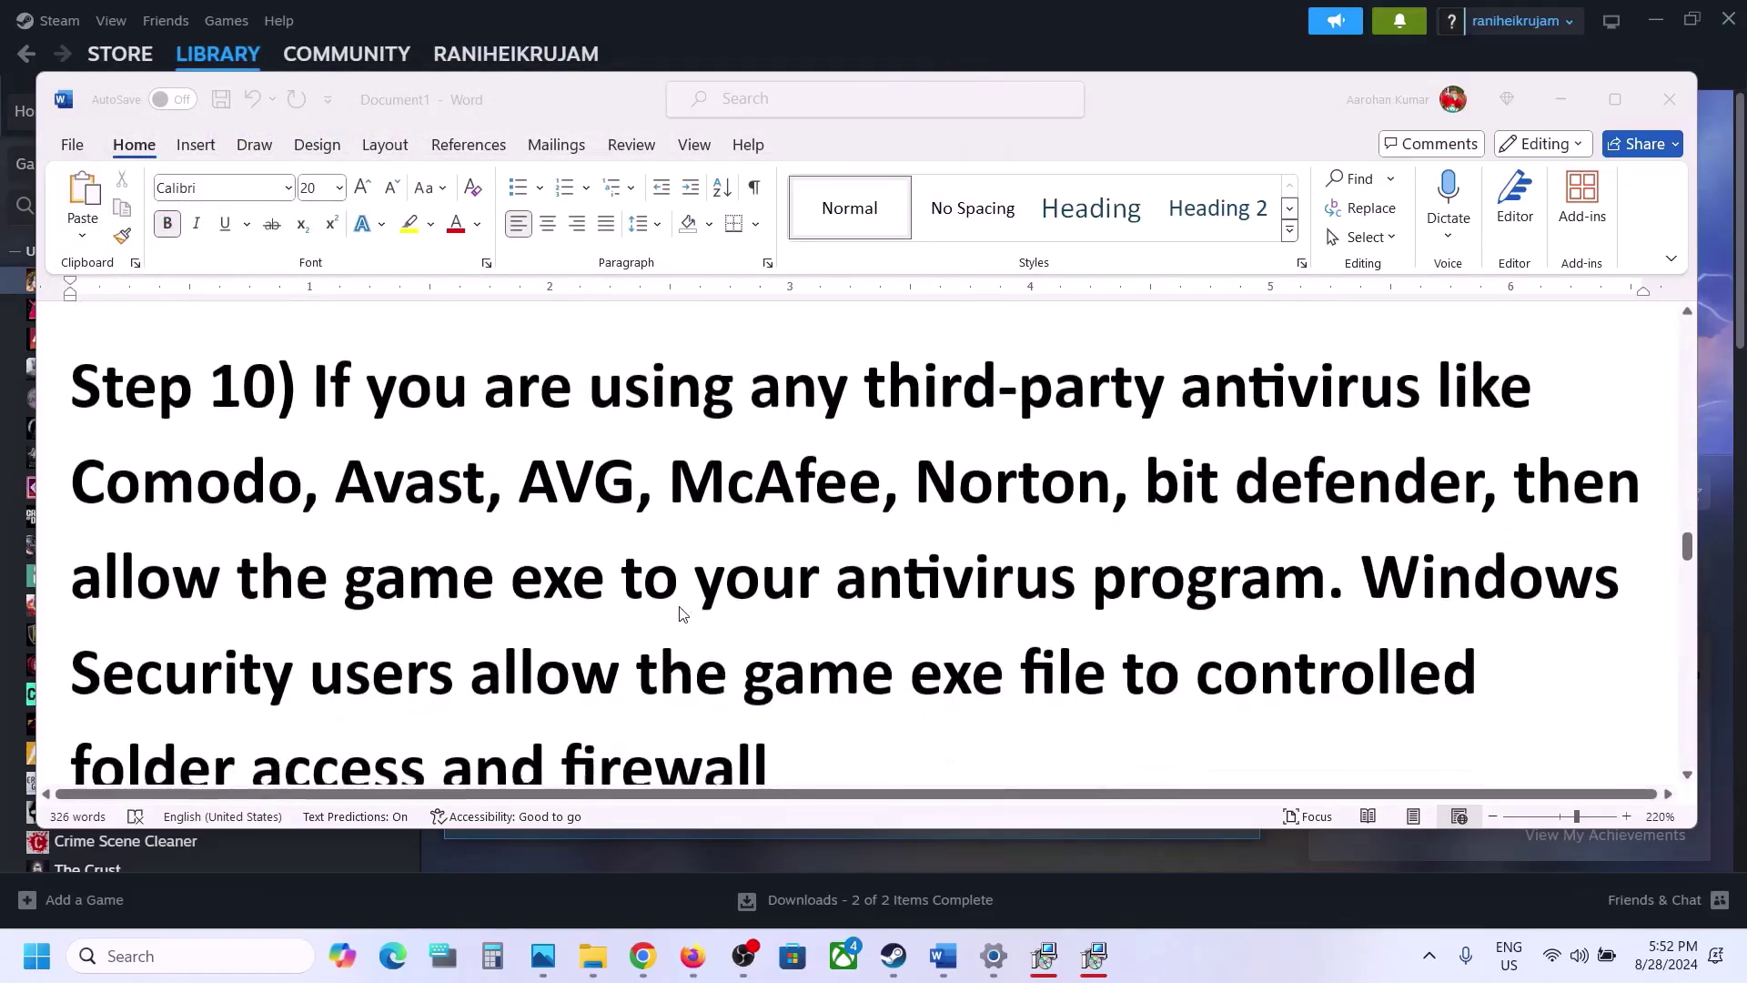
{"action": "left_click", "coordinate": [326, 379]}
{"action": "left_click_drag", "start_coordinate": [318, 379], "coordinate": [1155, 548]}
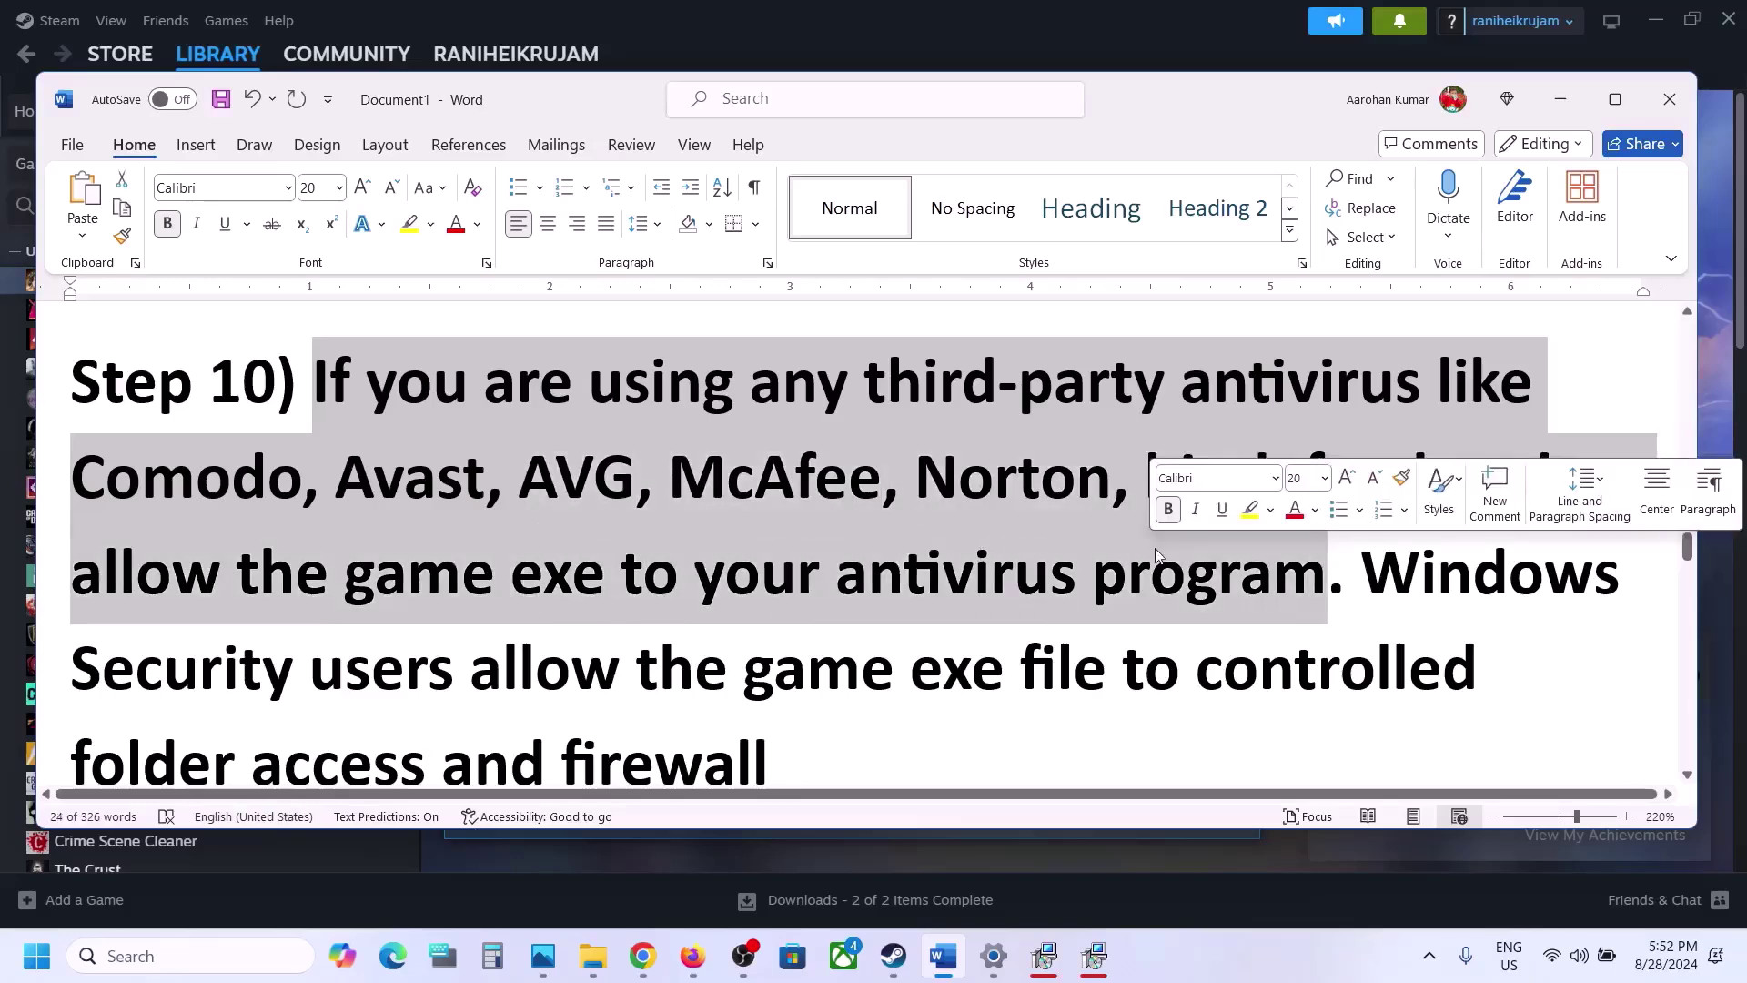
{"action": "left_click", "coordinate": [543, 571]}
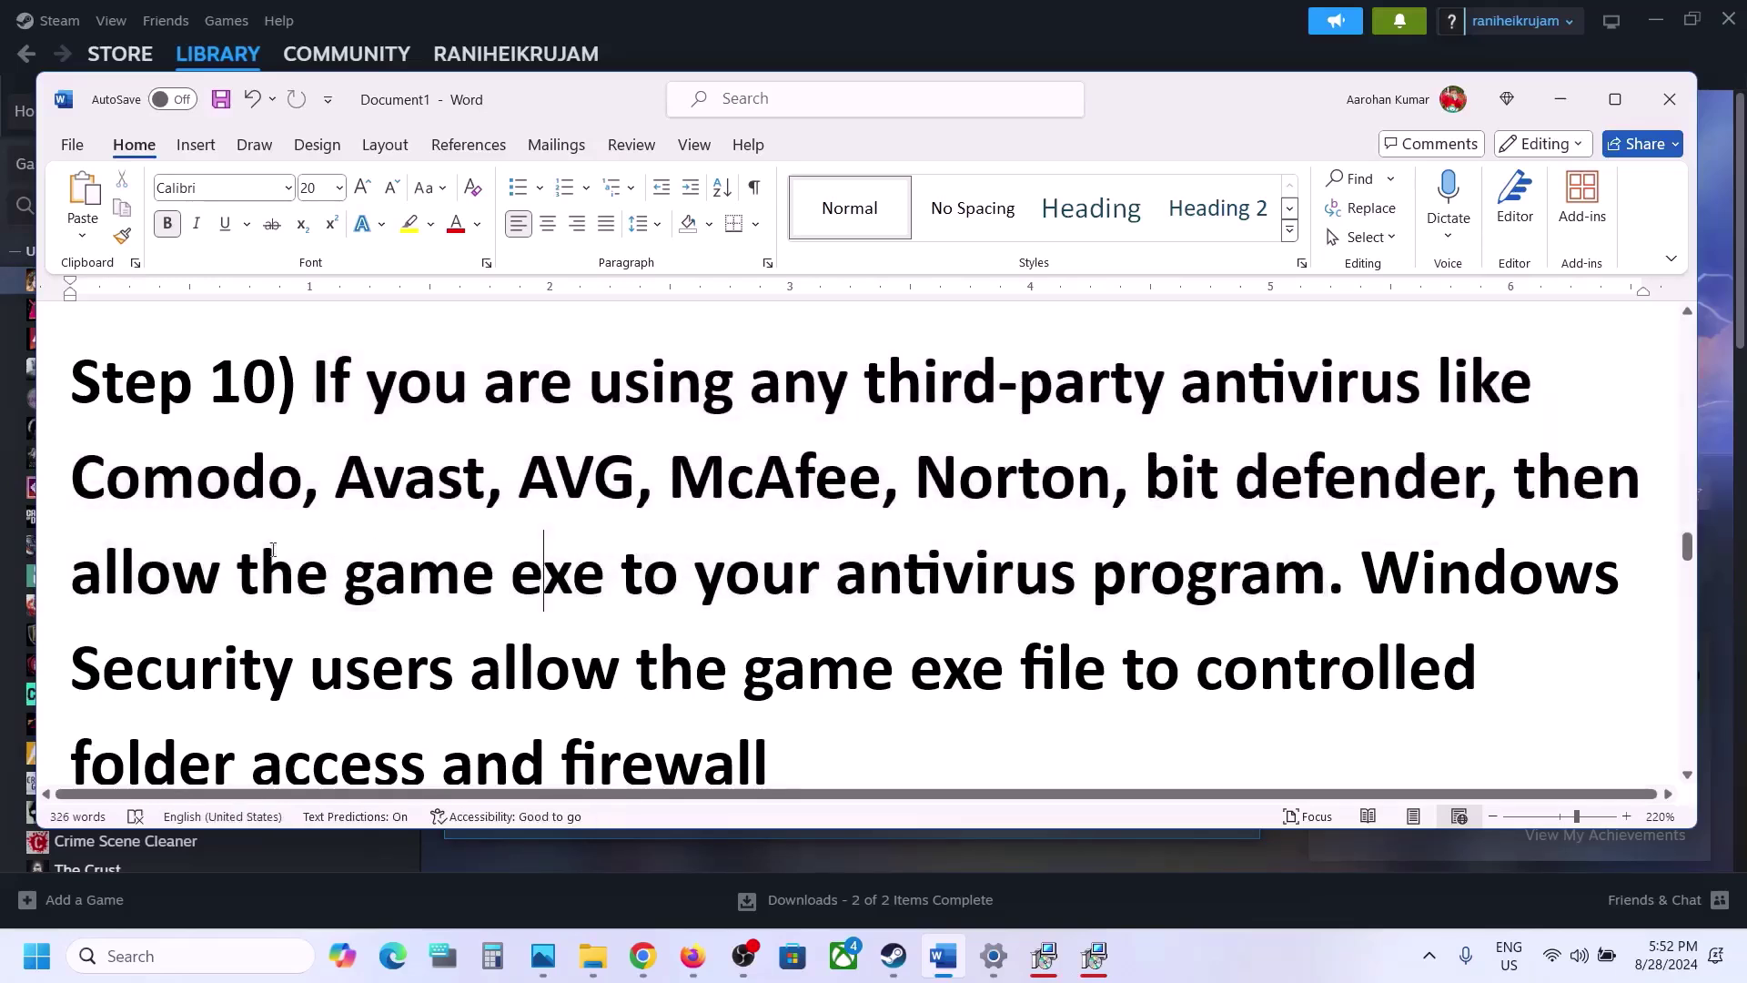
{"action": "left_click_drag", "start_coordinate": [128, 565], "coordinate": [1327, 575]}
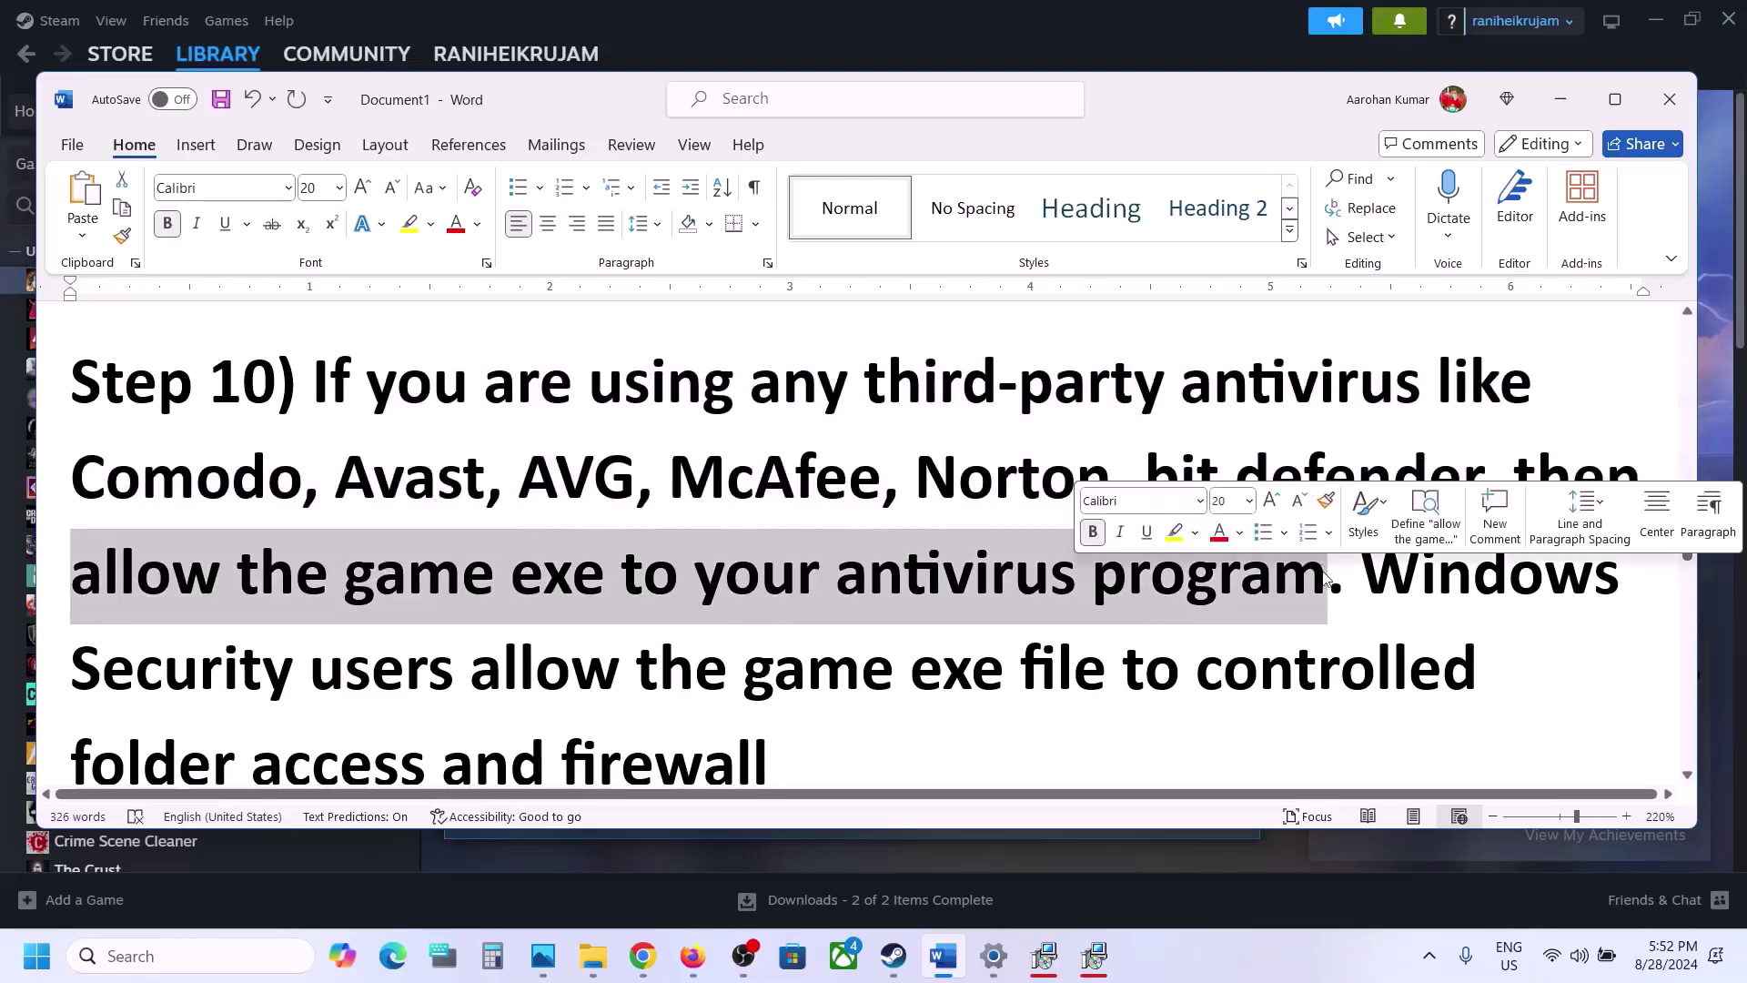
{"action": "scroll", "coordinate": [1364, 501], "scroll_direction": "down", "scroll_amount": 2}
{"action": "left_click_drag", "start_coordinate": [1360, 356], "coordinate": [521, 520]}
Switch to Settings and open the Controlled folder access list of allowed apps under Windows Security's ransomware protection.
{"action": "left_click", "coordinate": [993, 956]}
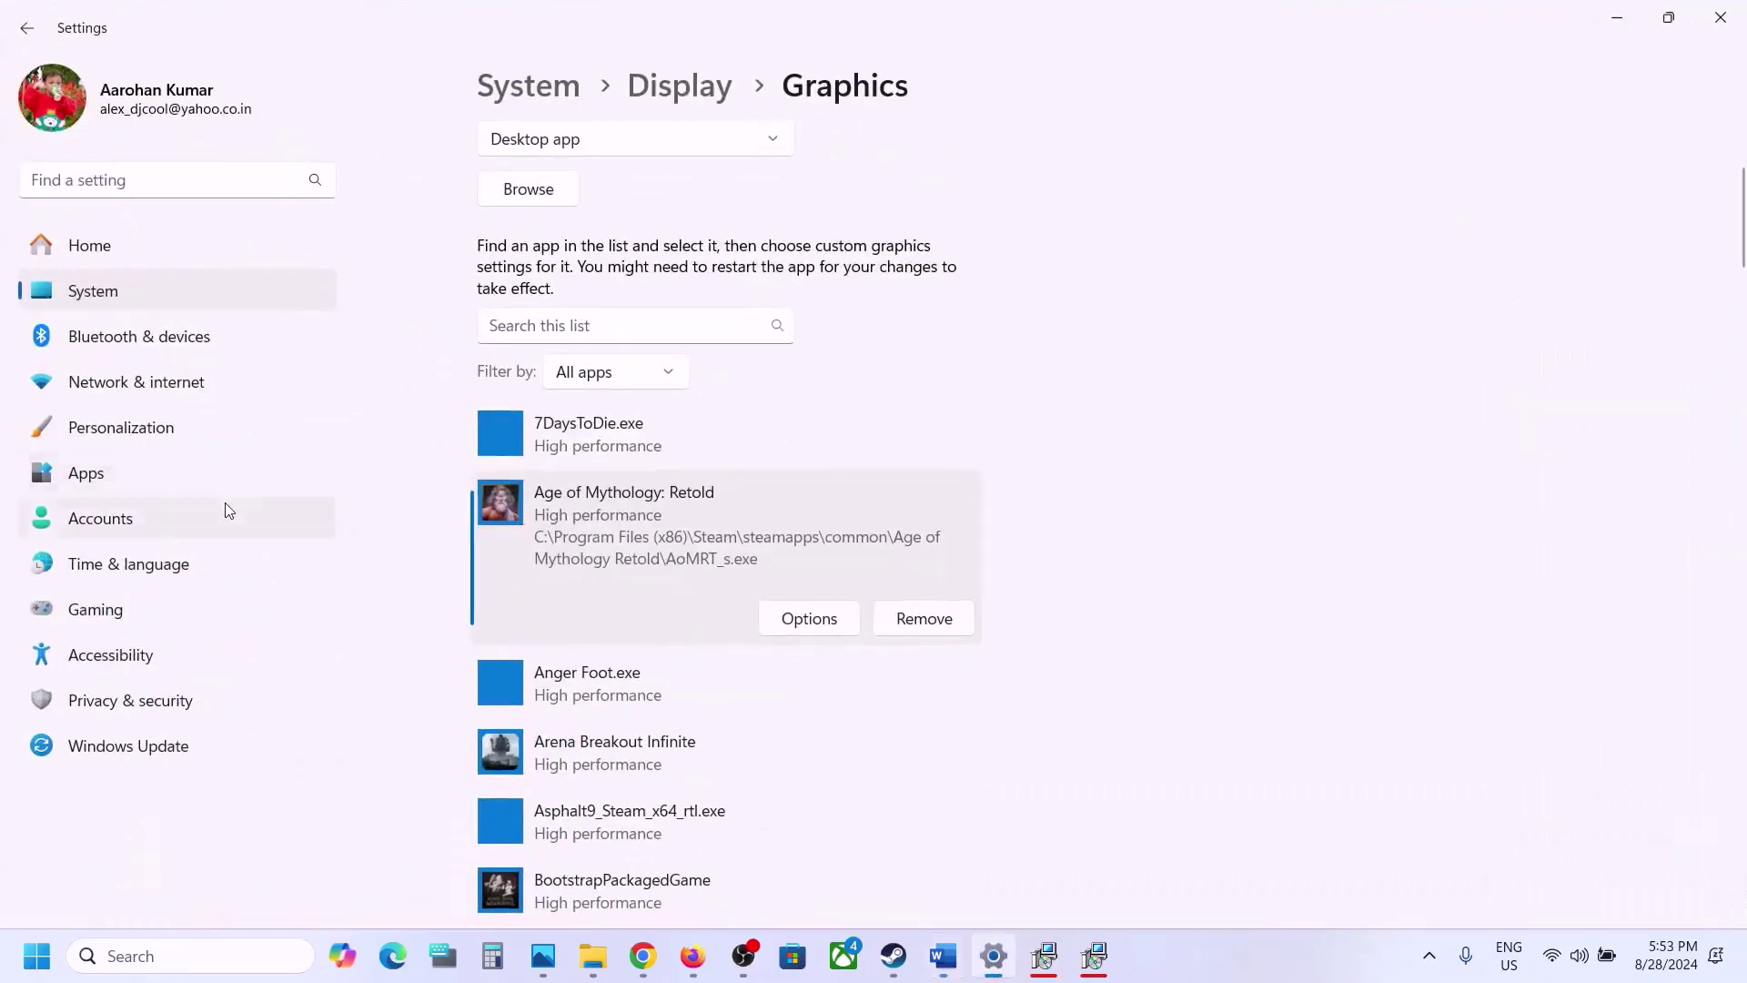
{"action": "left_click", "coordinate": [116, 703]}
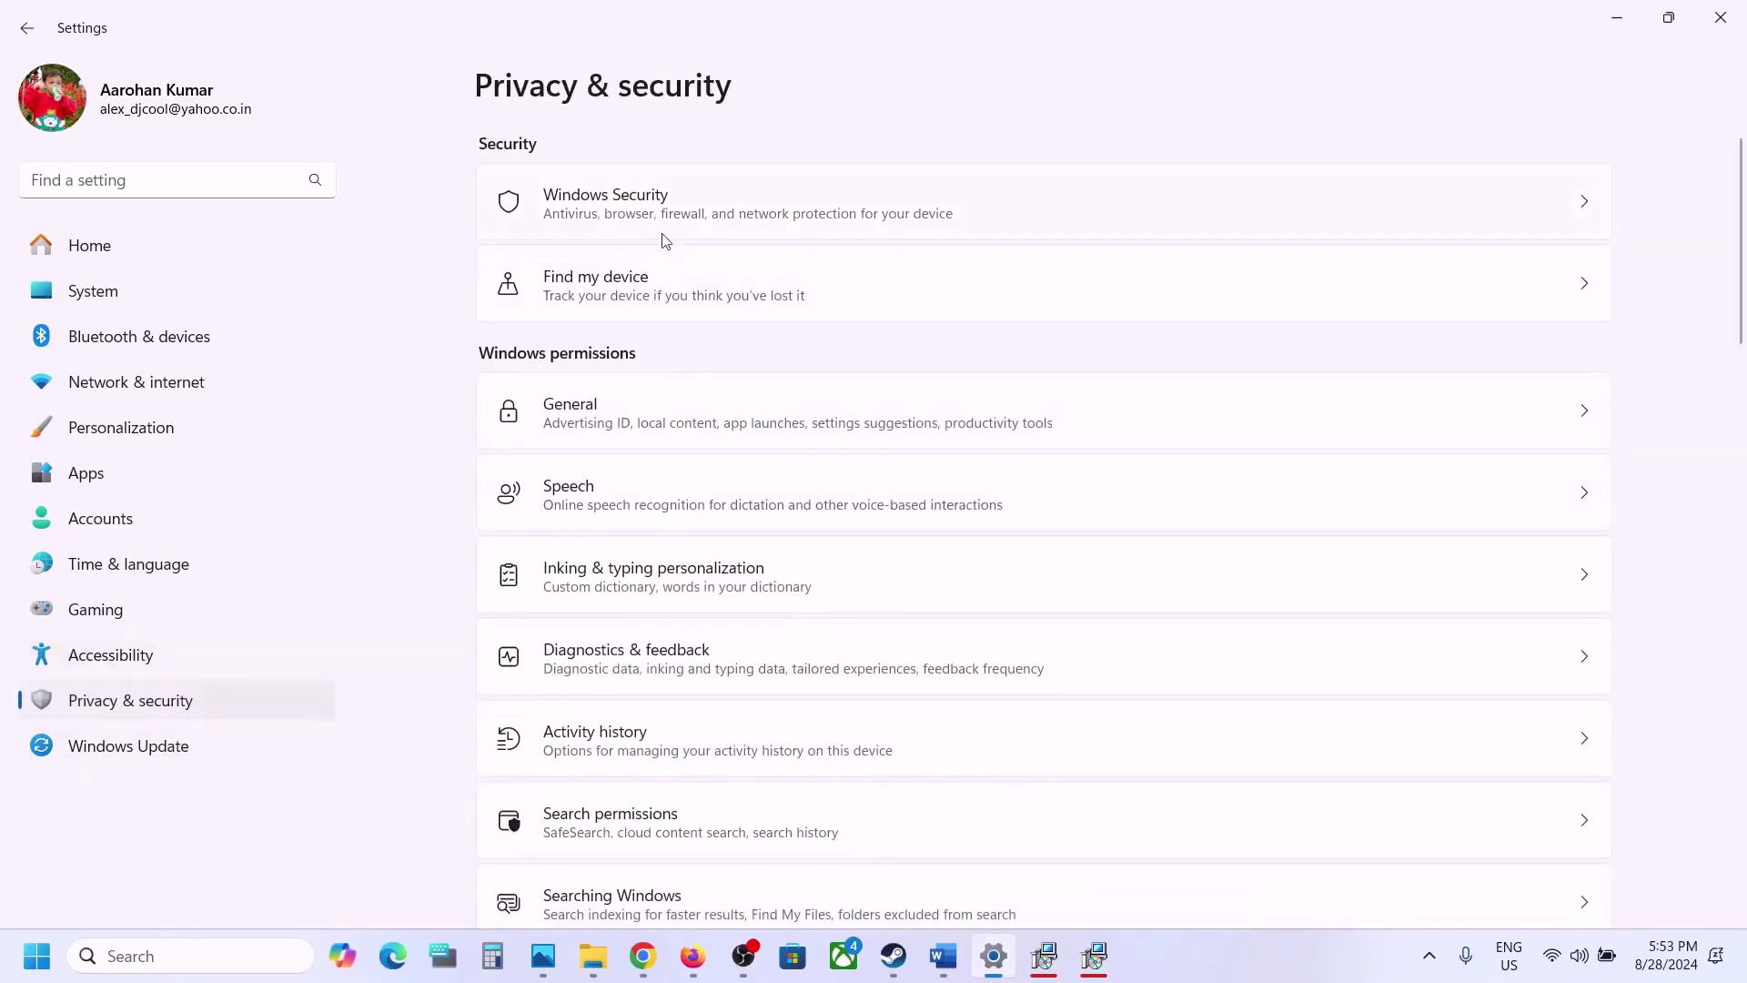
{"action": "left_click", "coordinate": [622, 199]}
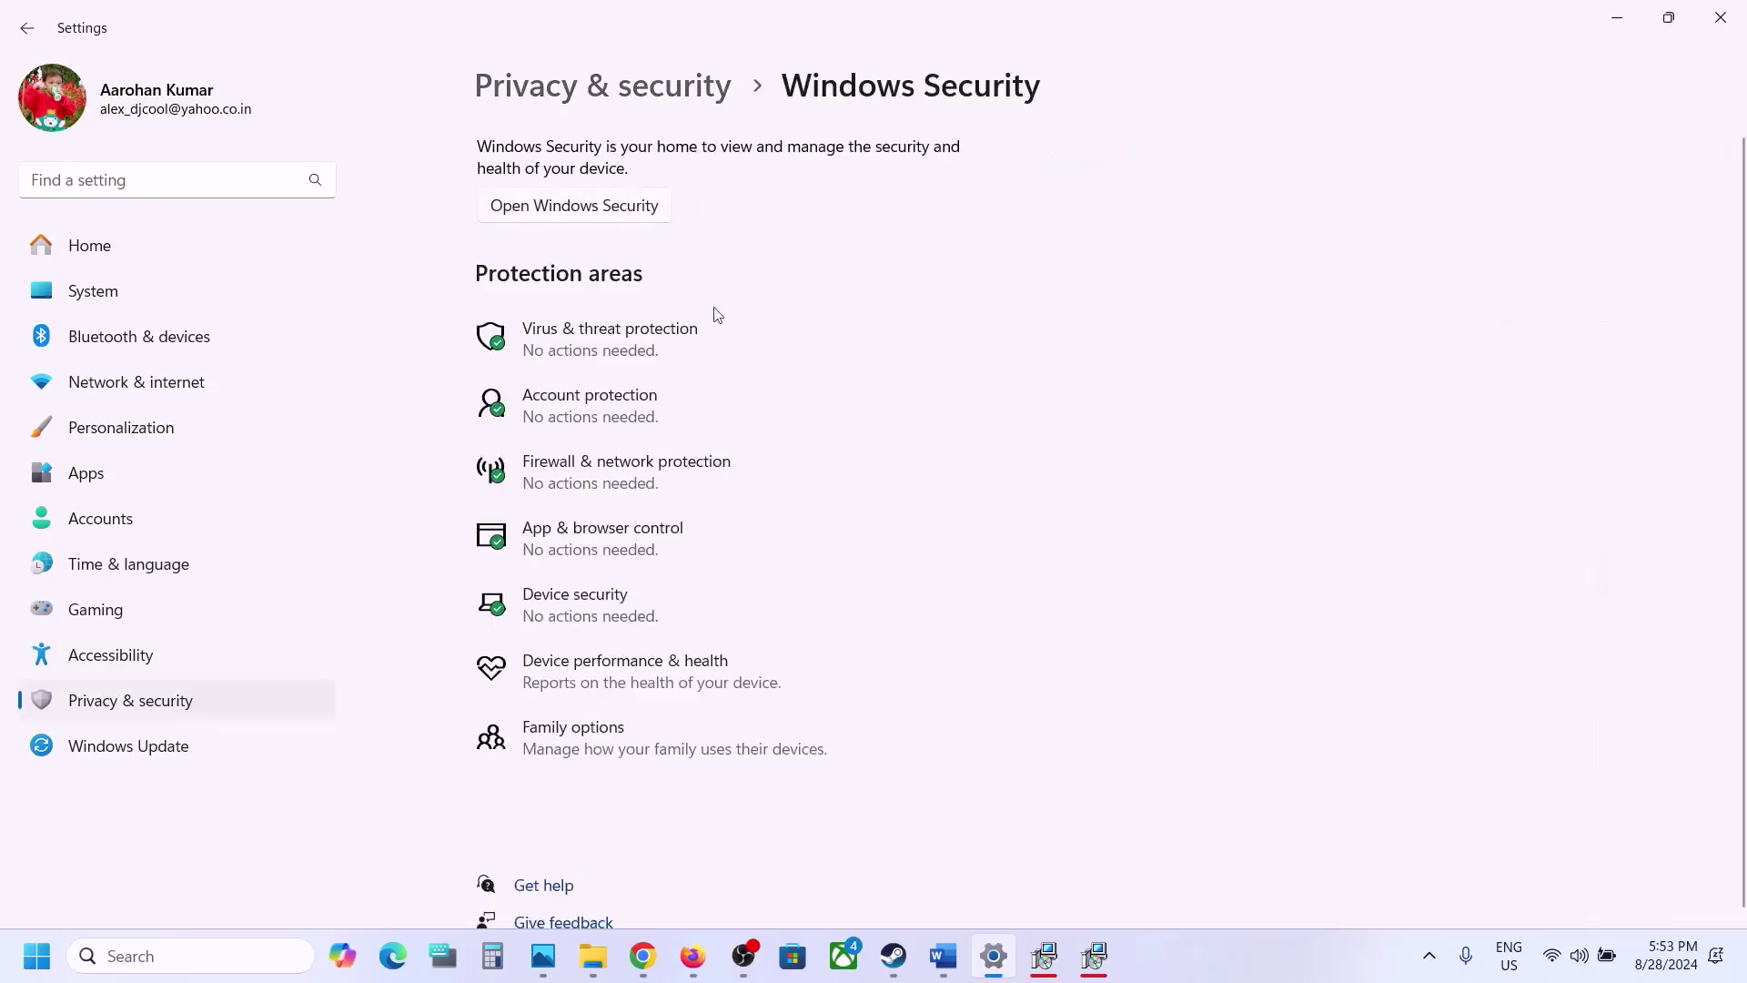
{"action": "left_click", "coordinate": [639, 355]}
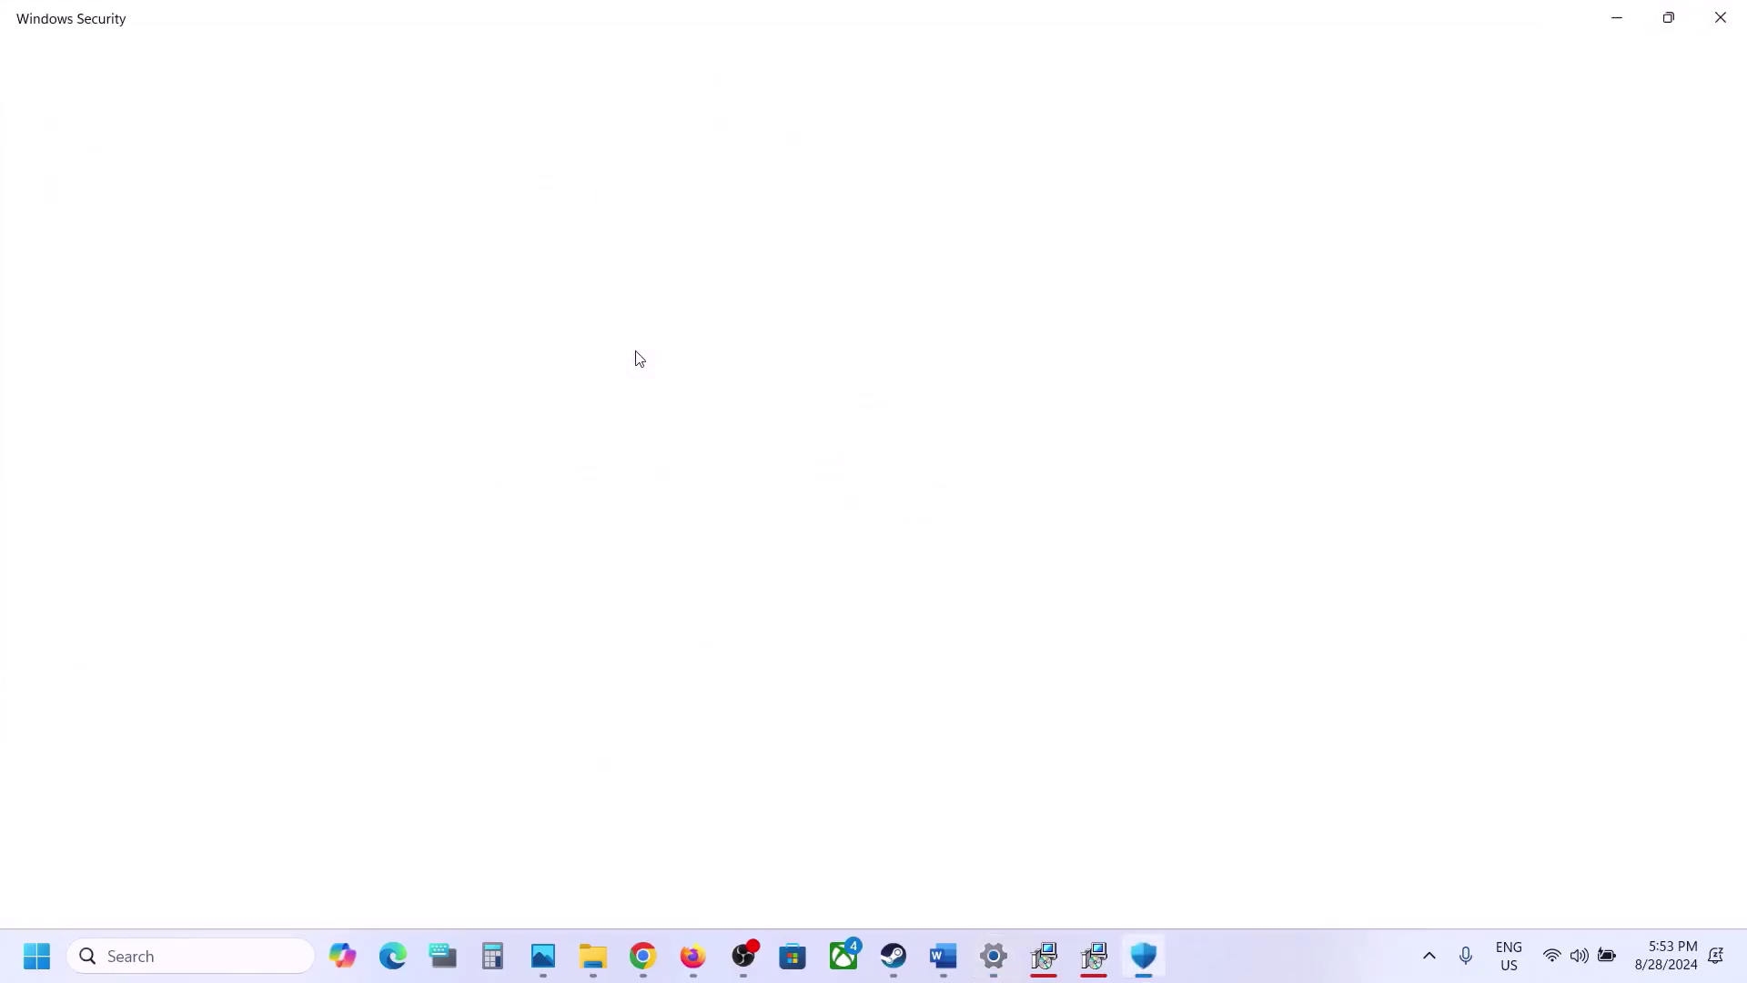
{"action": "scroll", "coordinate": [570, 551], "scroll_direction": "down", "scroll_amount": 2}
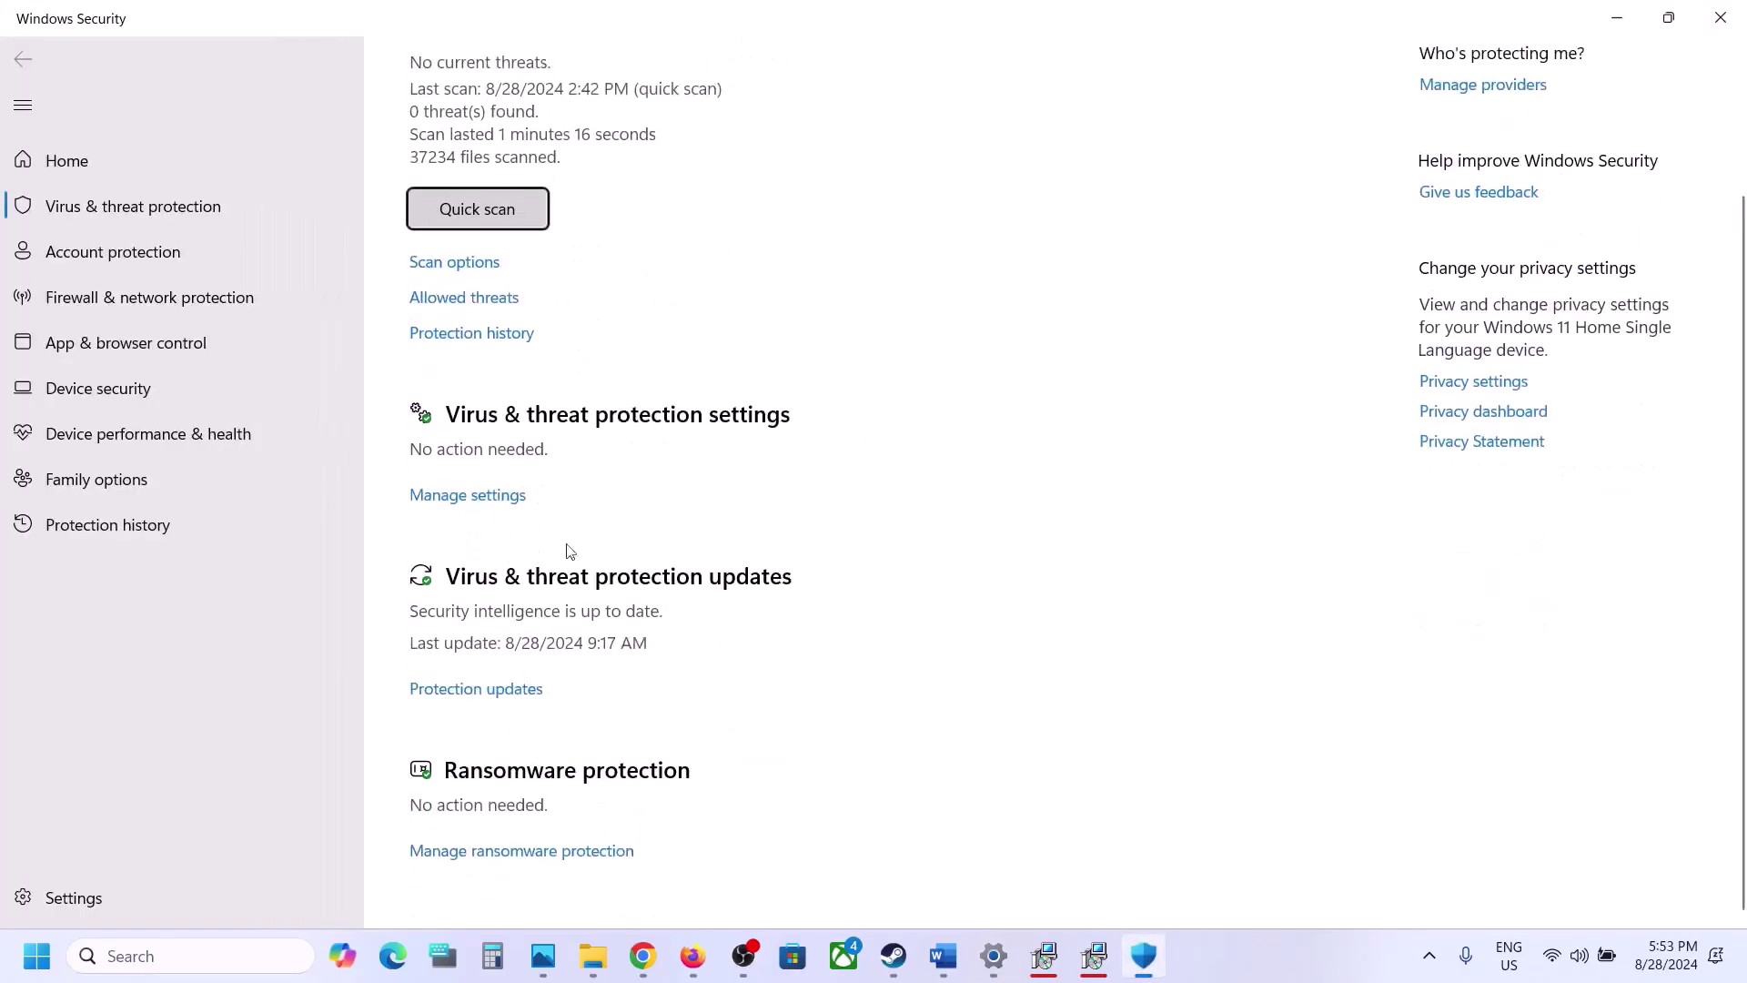
{"action": "left_click", "coordinate": [521, 851]}
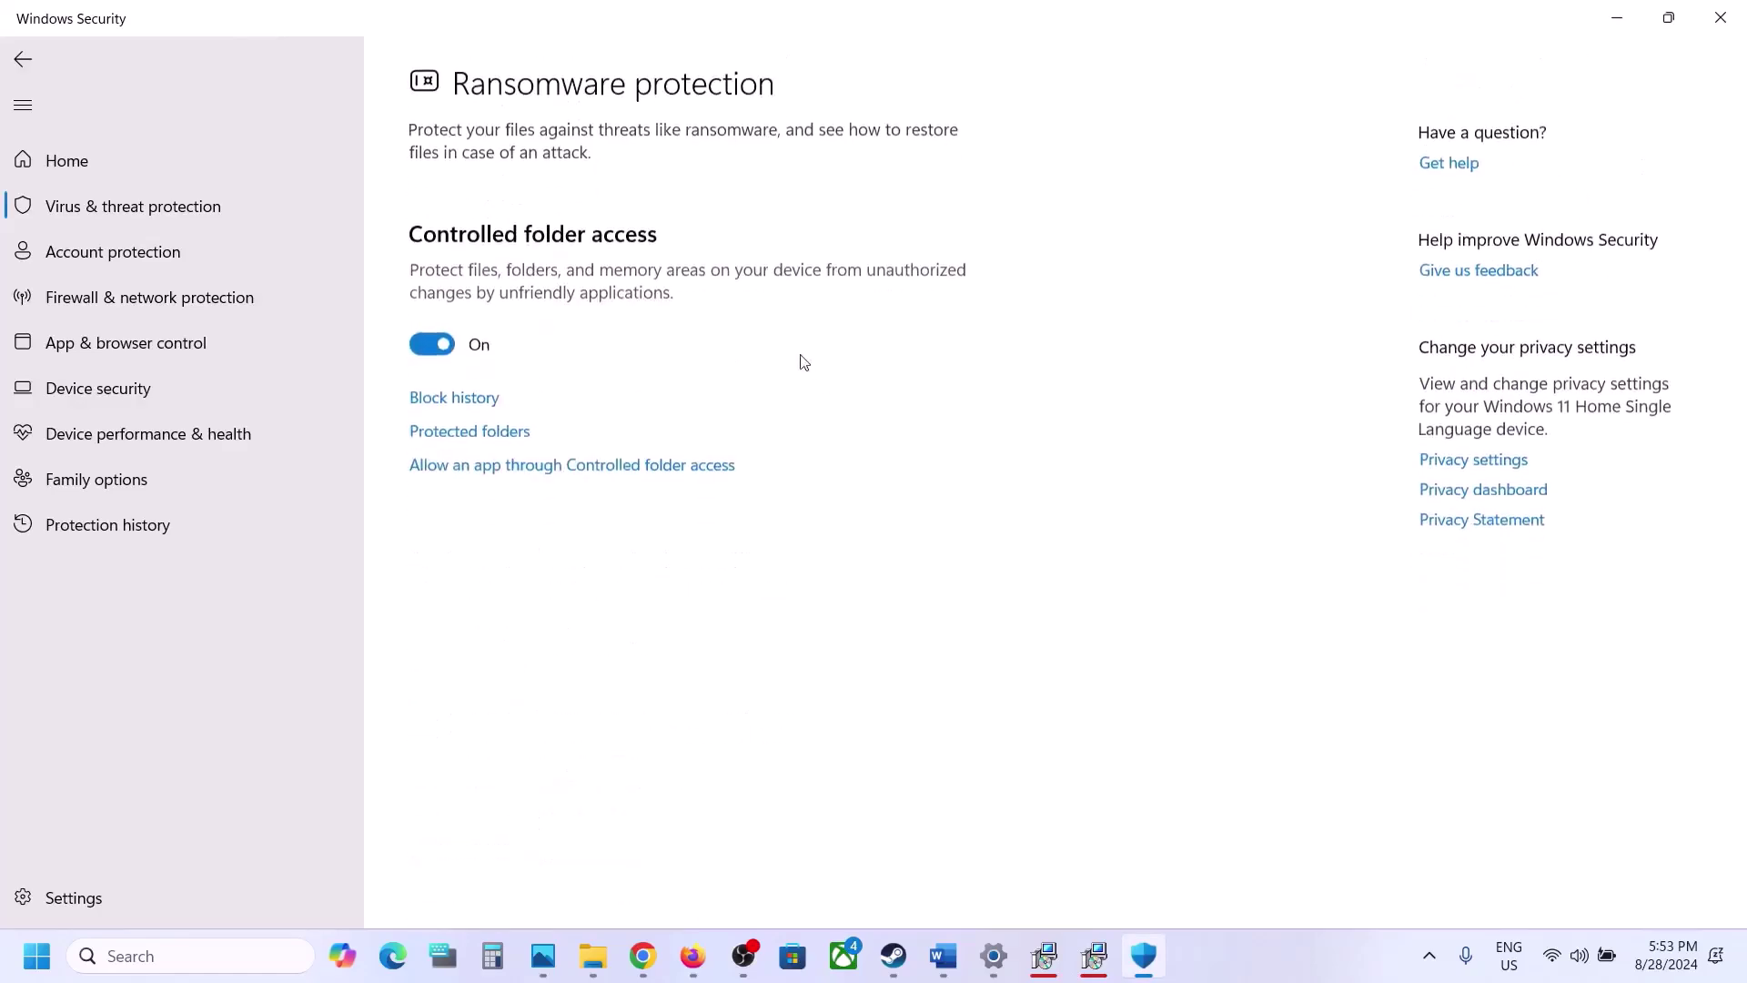
{"action": "left_click", "coordinate": [601, 466]}
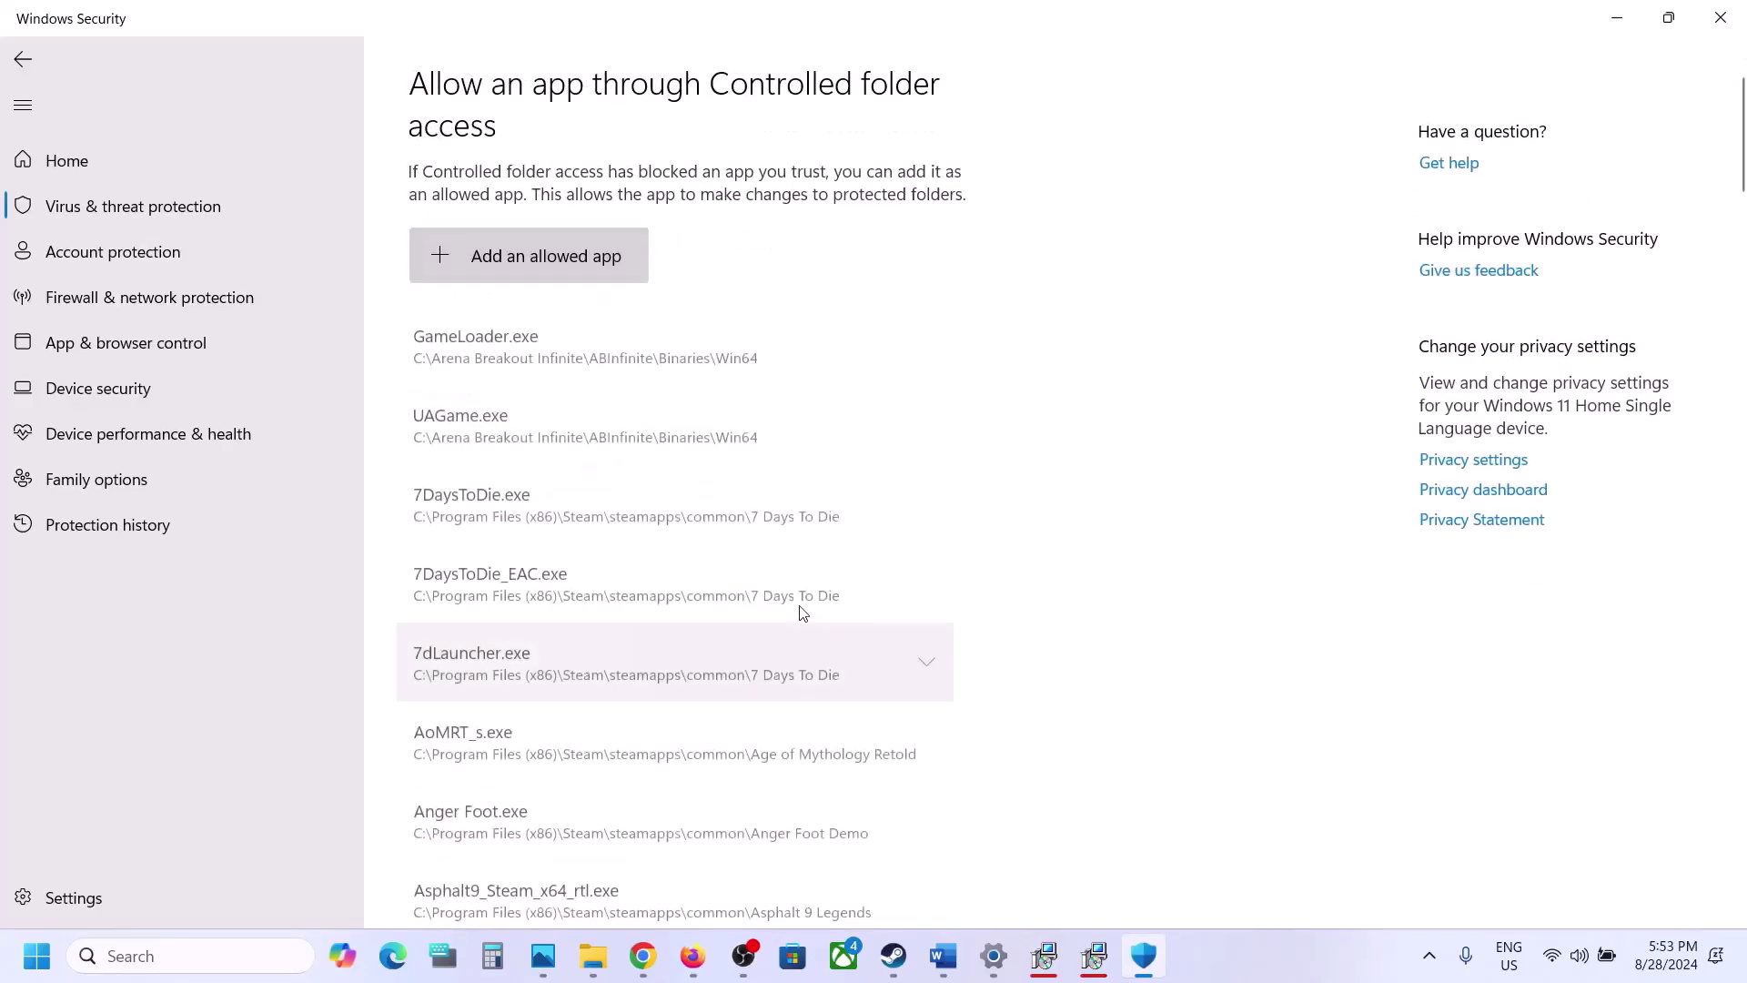
Add AoMRT_s from the Age of Mythology Retold folder as an allowed app for Controlled folder access.
{"action": "left_click", "coordinate": [600, 264]}
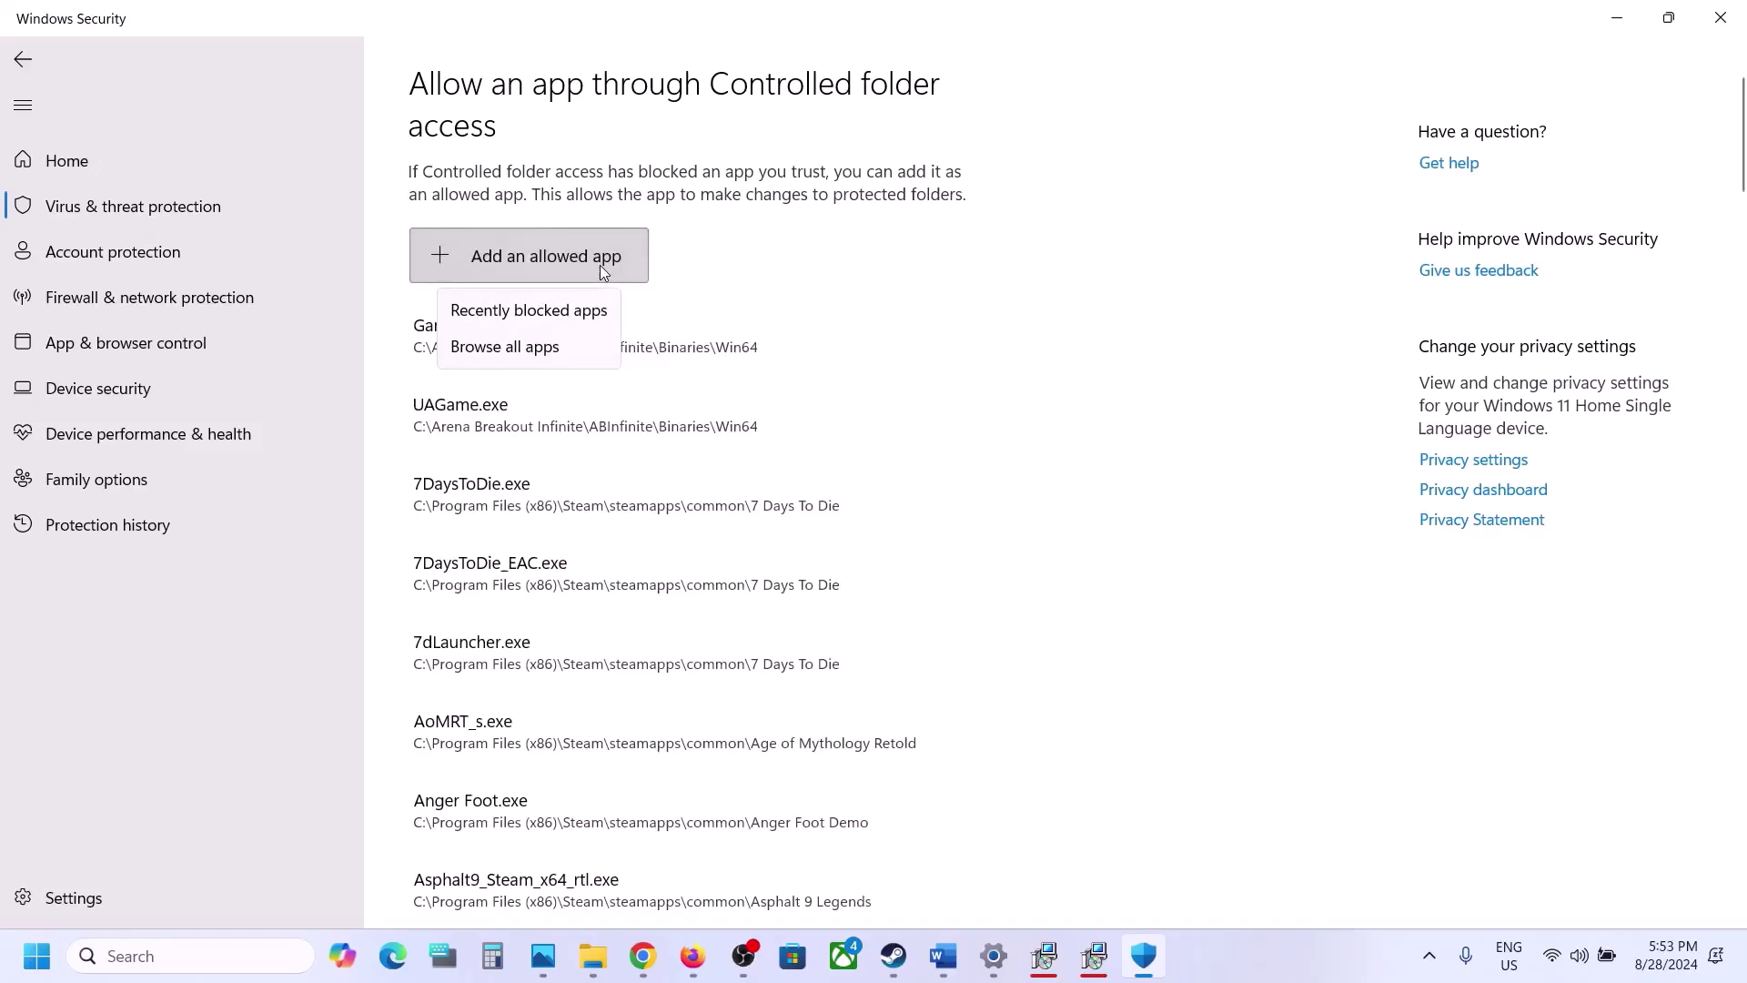
{"action": "left_click", "coordinate": [539, 345]}
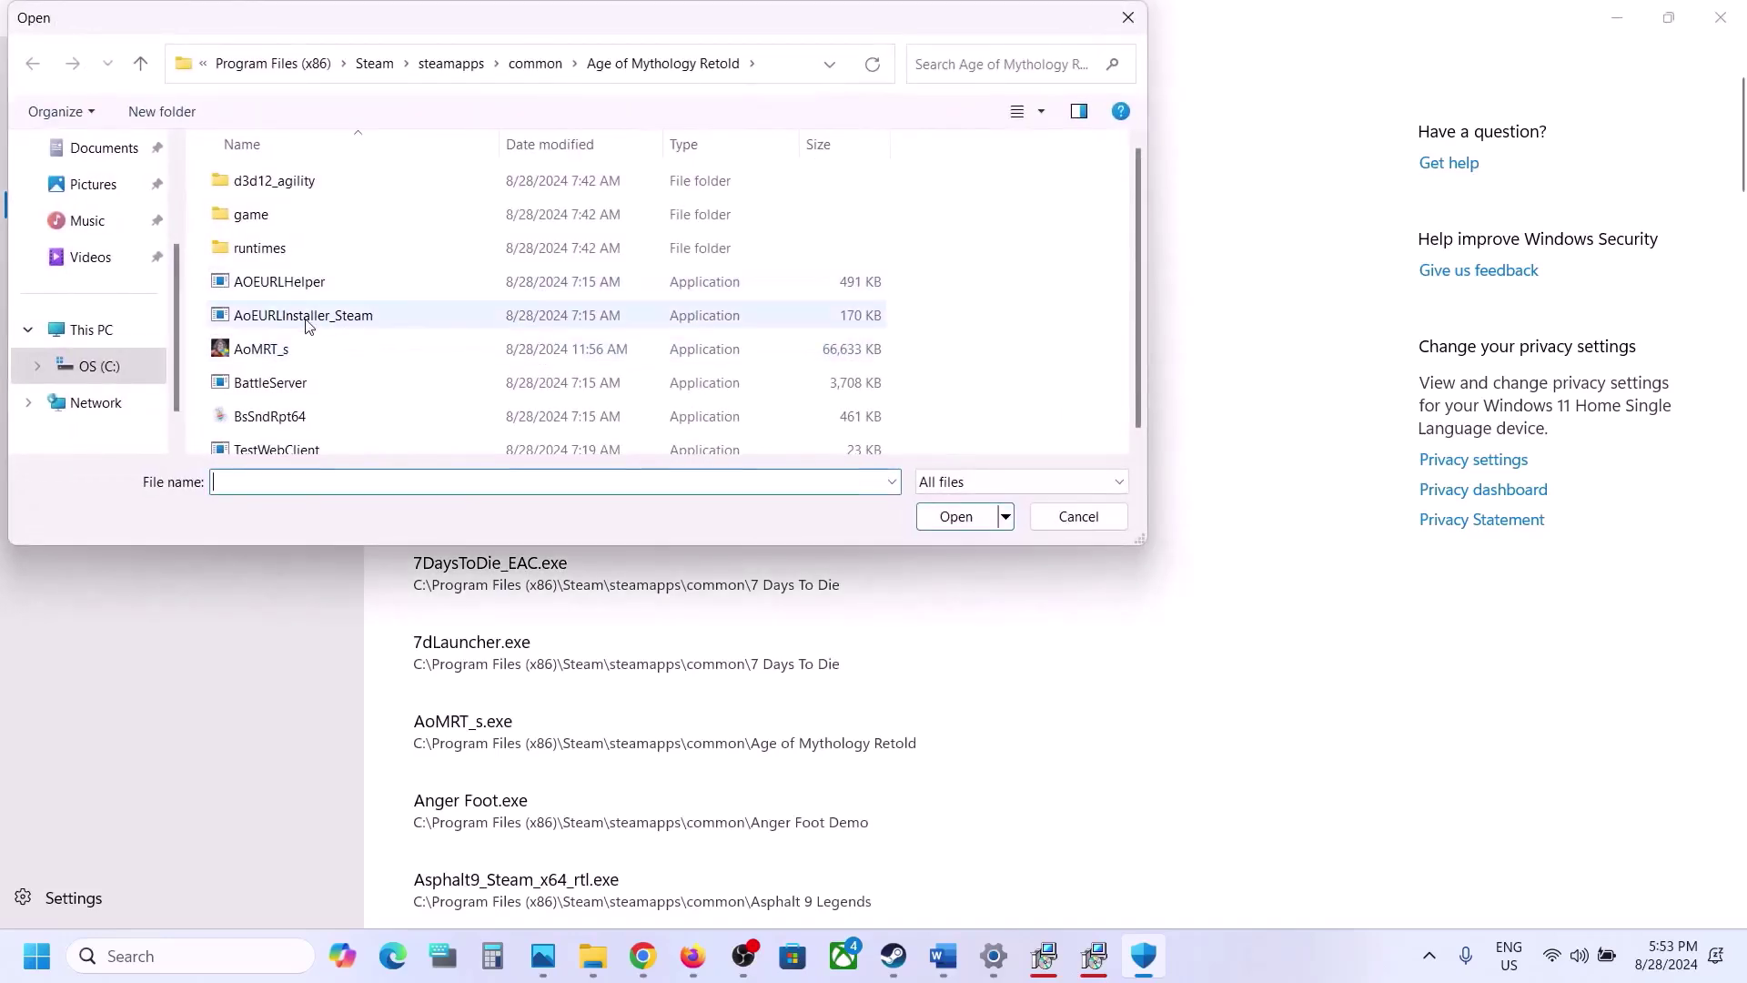
{"action": "left_click", "coordinate": [575, 353]}
{"action": "left_click", "coordinate": [947, 516]}
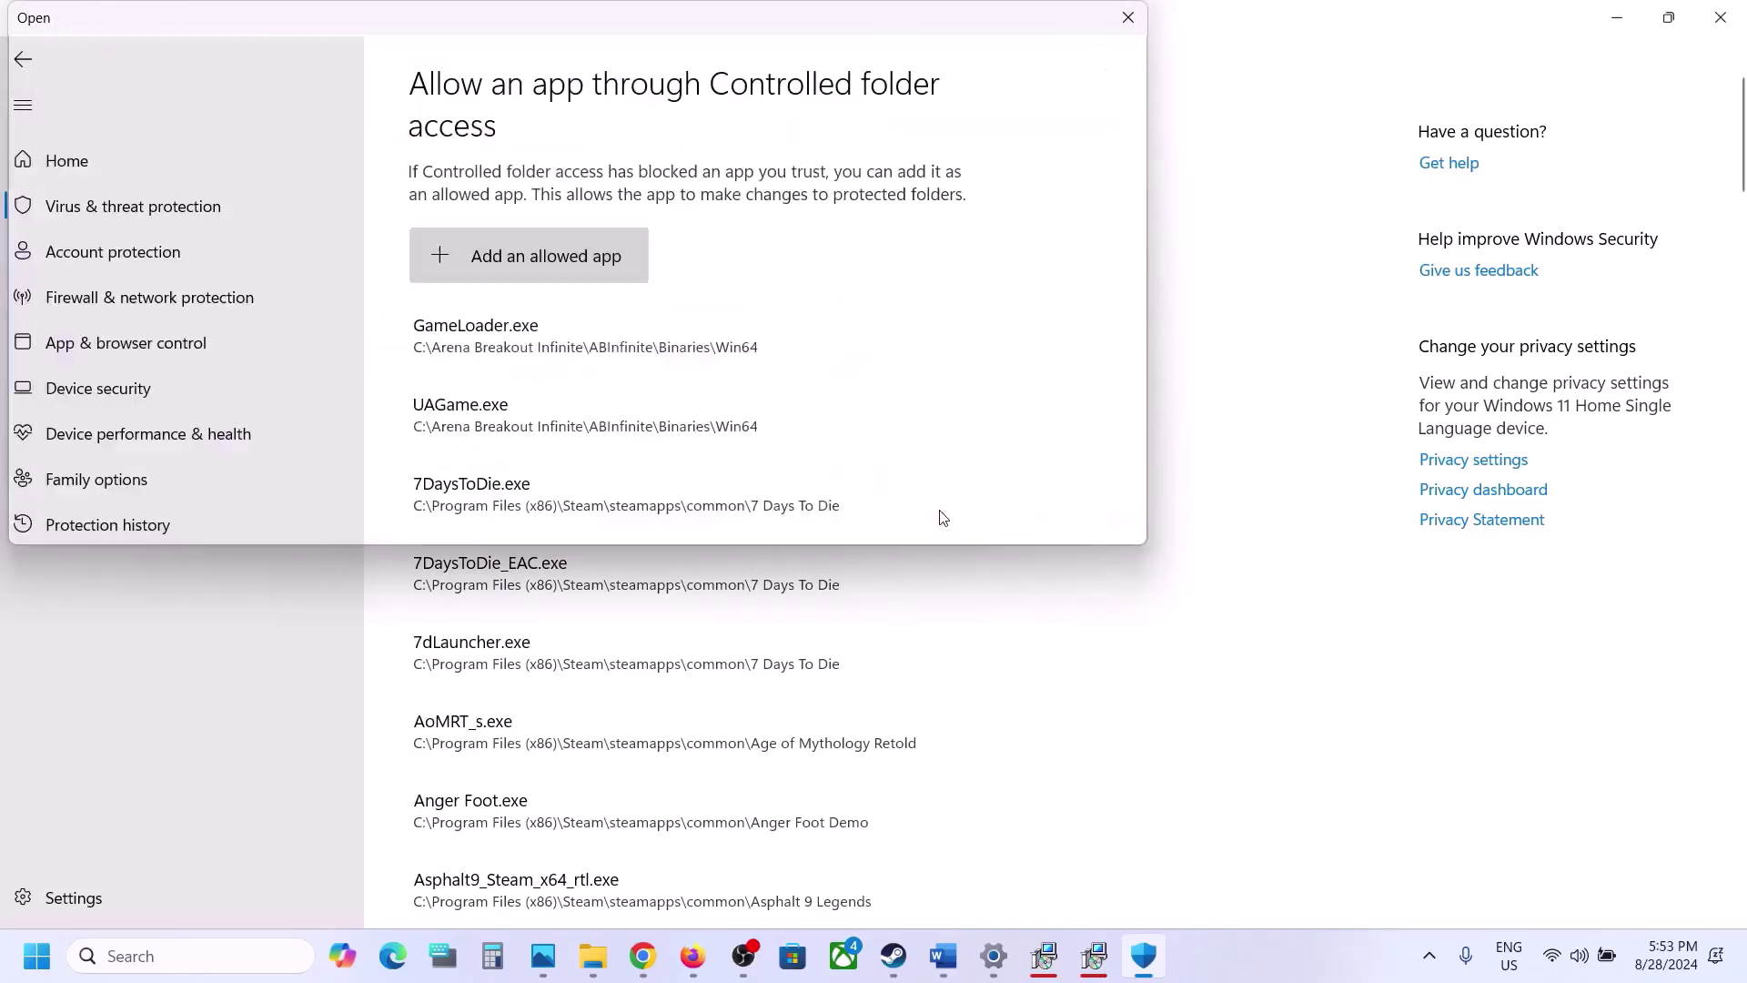
Open Control Panel, go to Windows Defender Firewall's allowed apps and unlock the list for changes.
{"action": "left_click", "coordinate": [154, 956]}
{"action": "type", "text": "contro"}
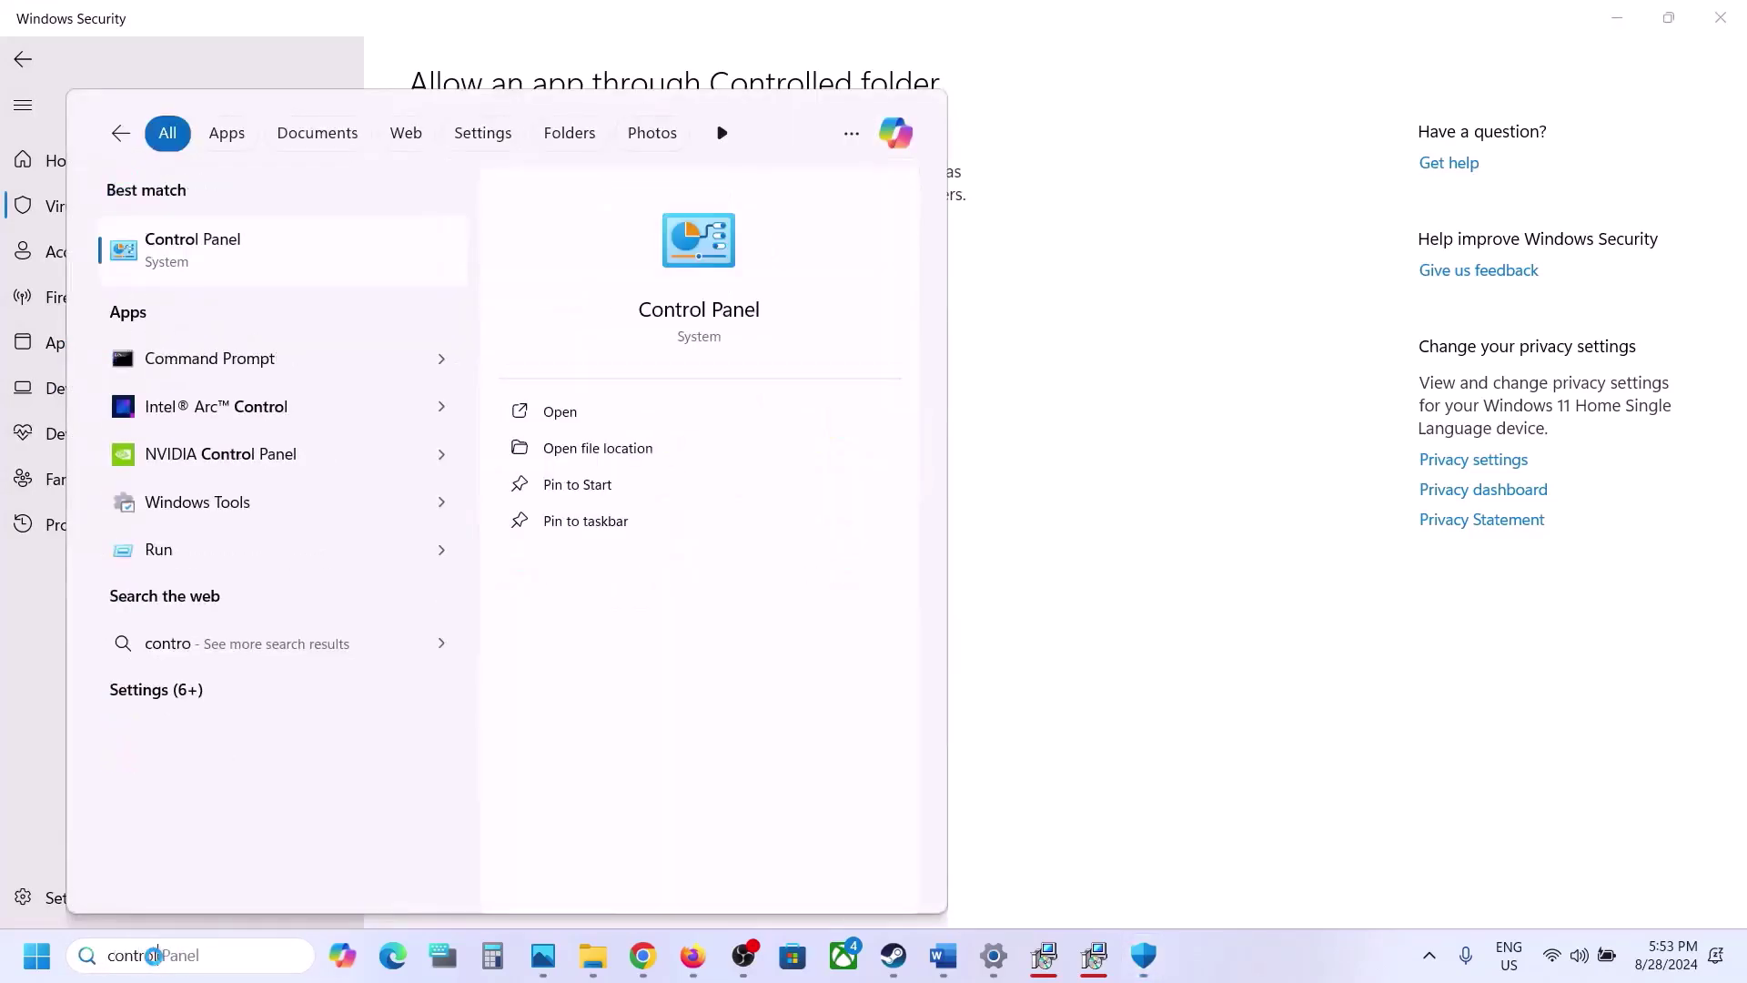
{"action": "type", "text": "l"}
{"action": "key", "text": "Return"}
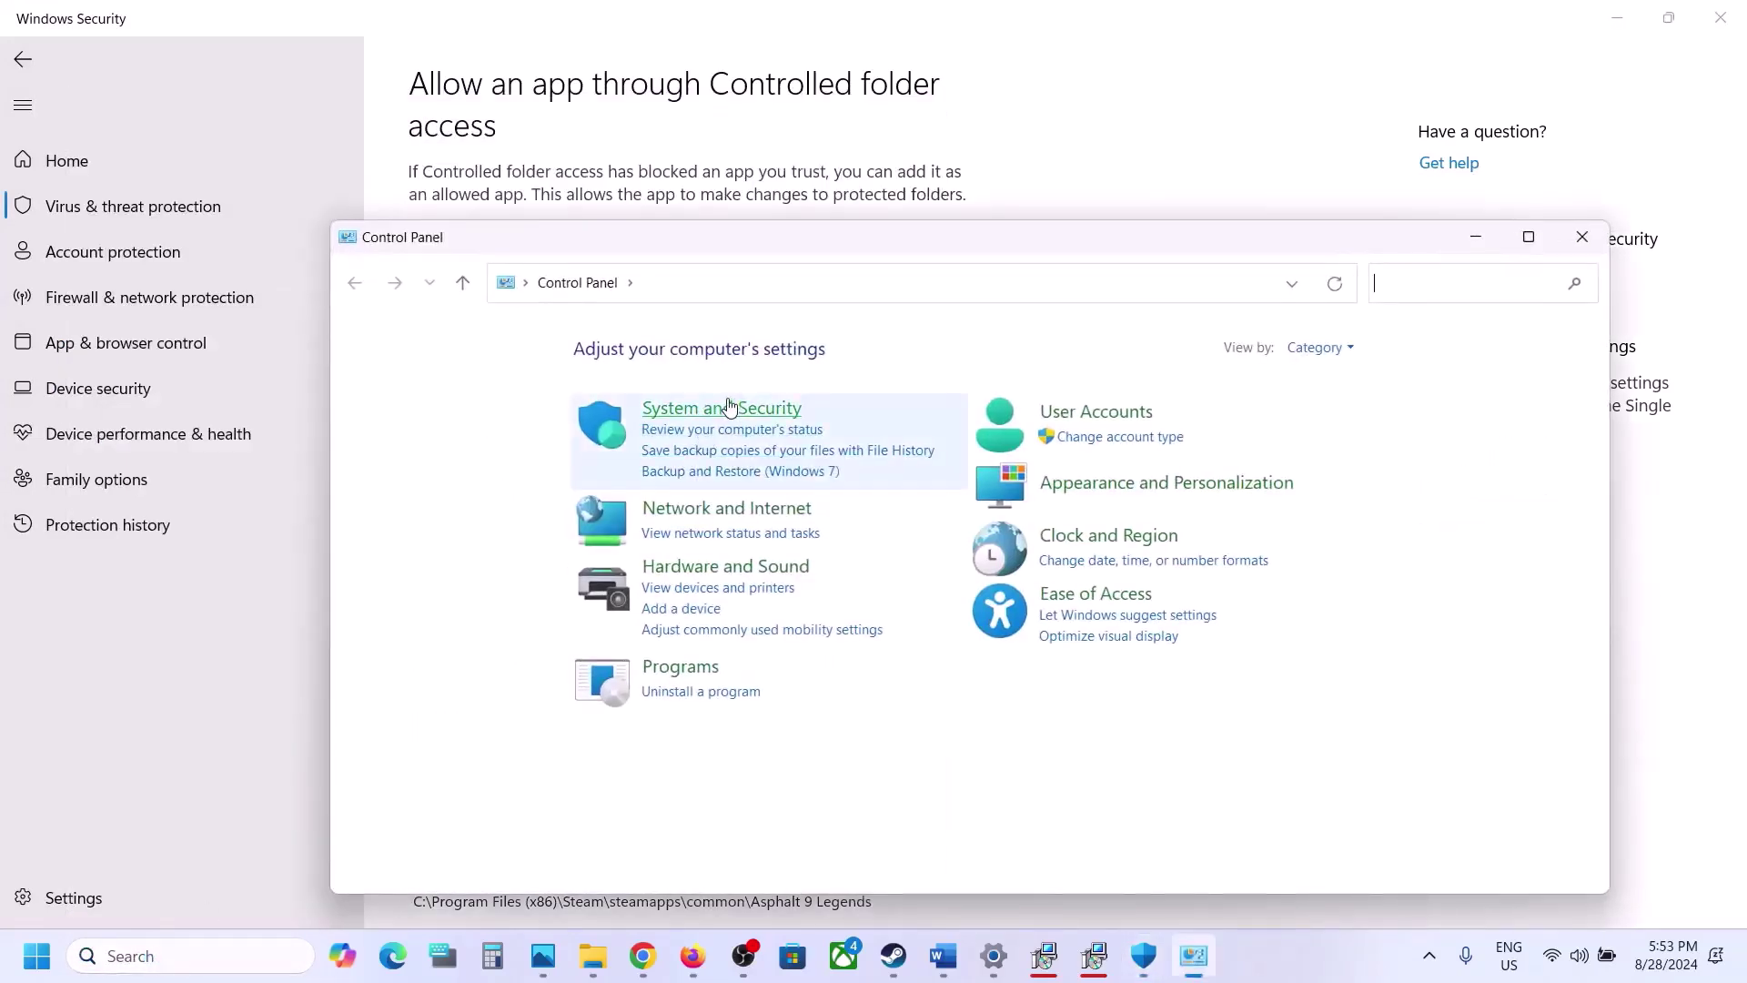
{"action": "left_click", "coordinate": [729, 407]}
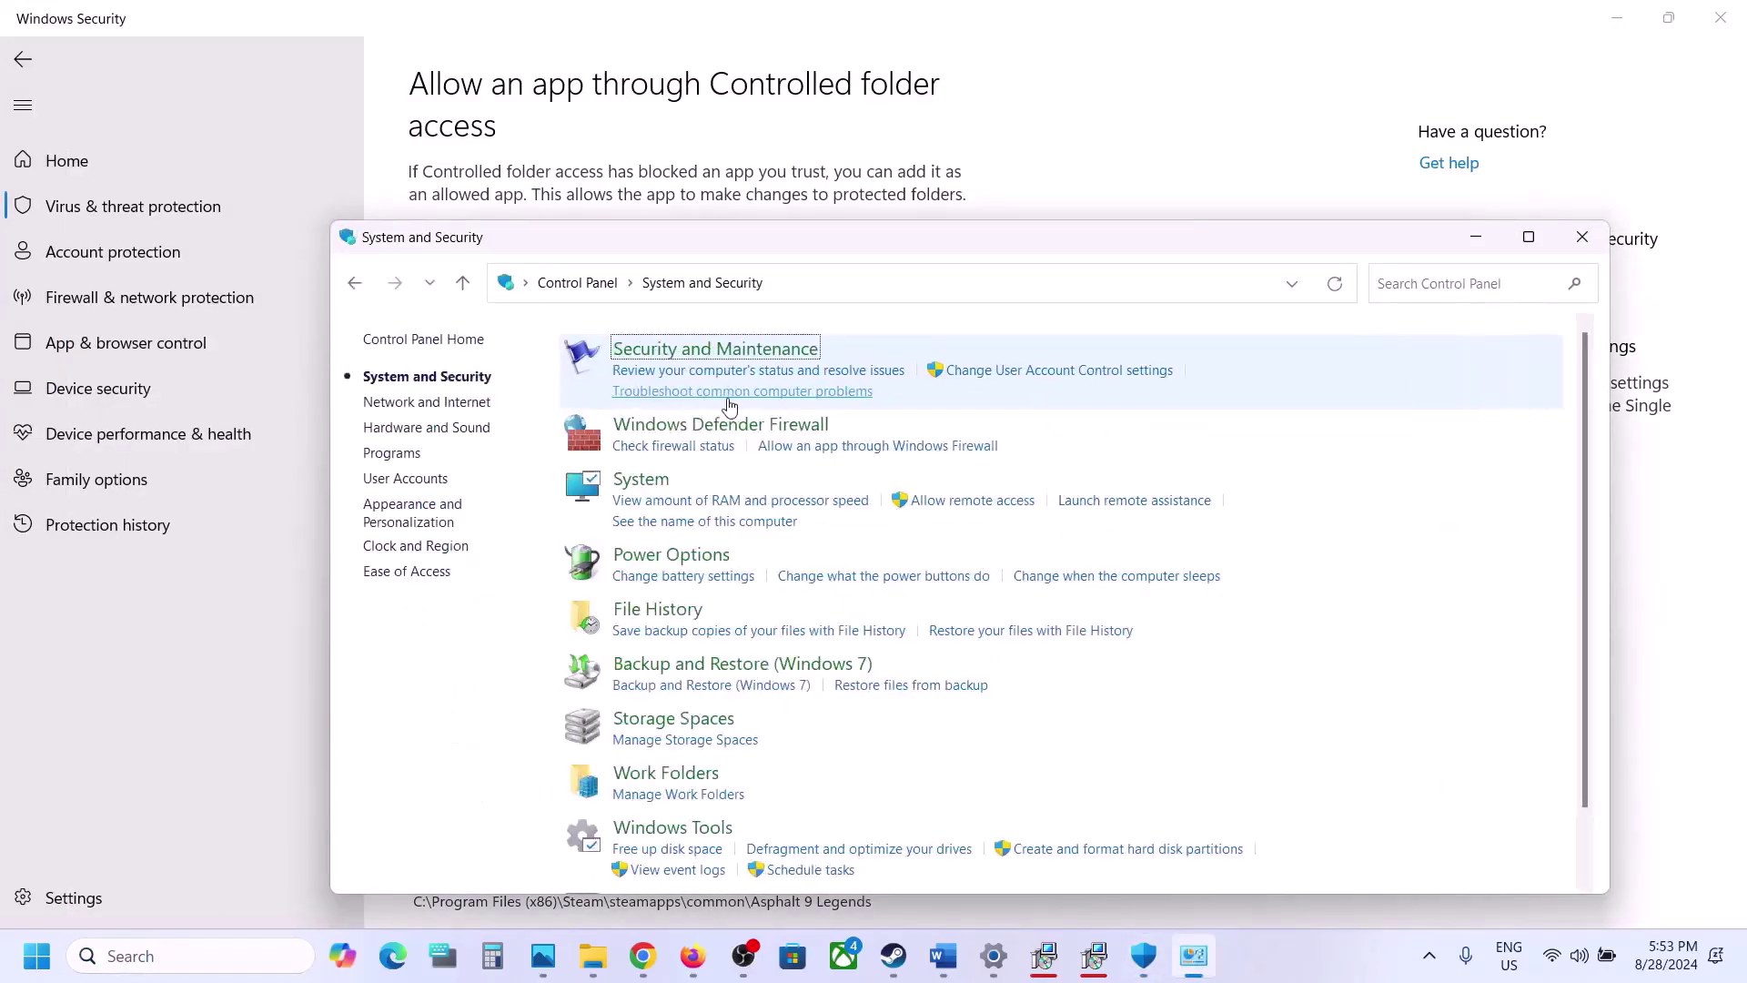
{"action": "left_click", "coordinate": [770, 428]}
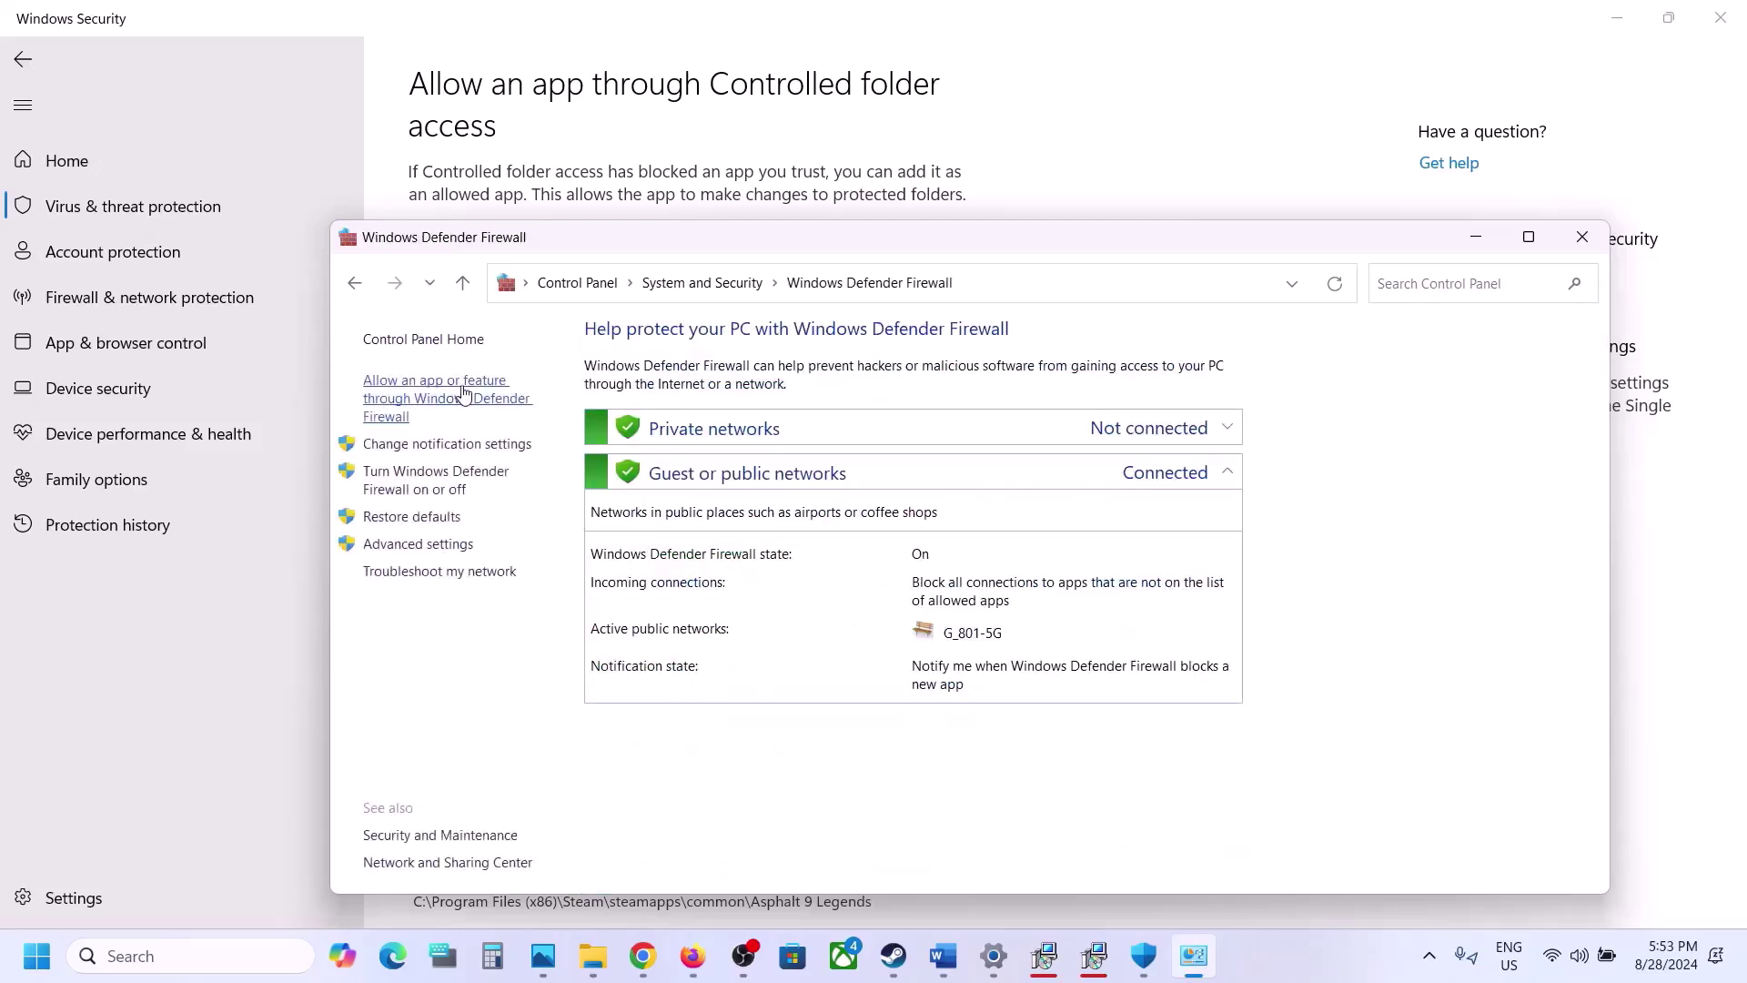
{"action": "left_click", "coordinate": [465, 396]}
{"action": "left_click", "coordinate": [1245, 402]}
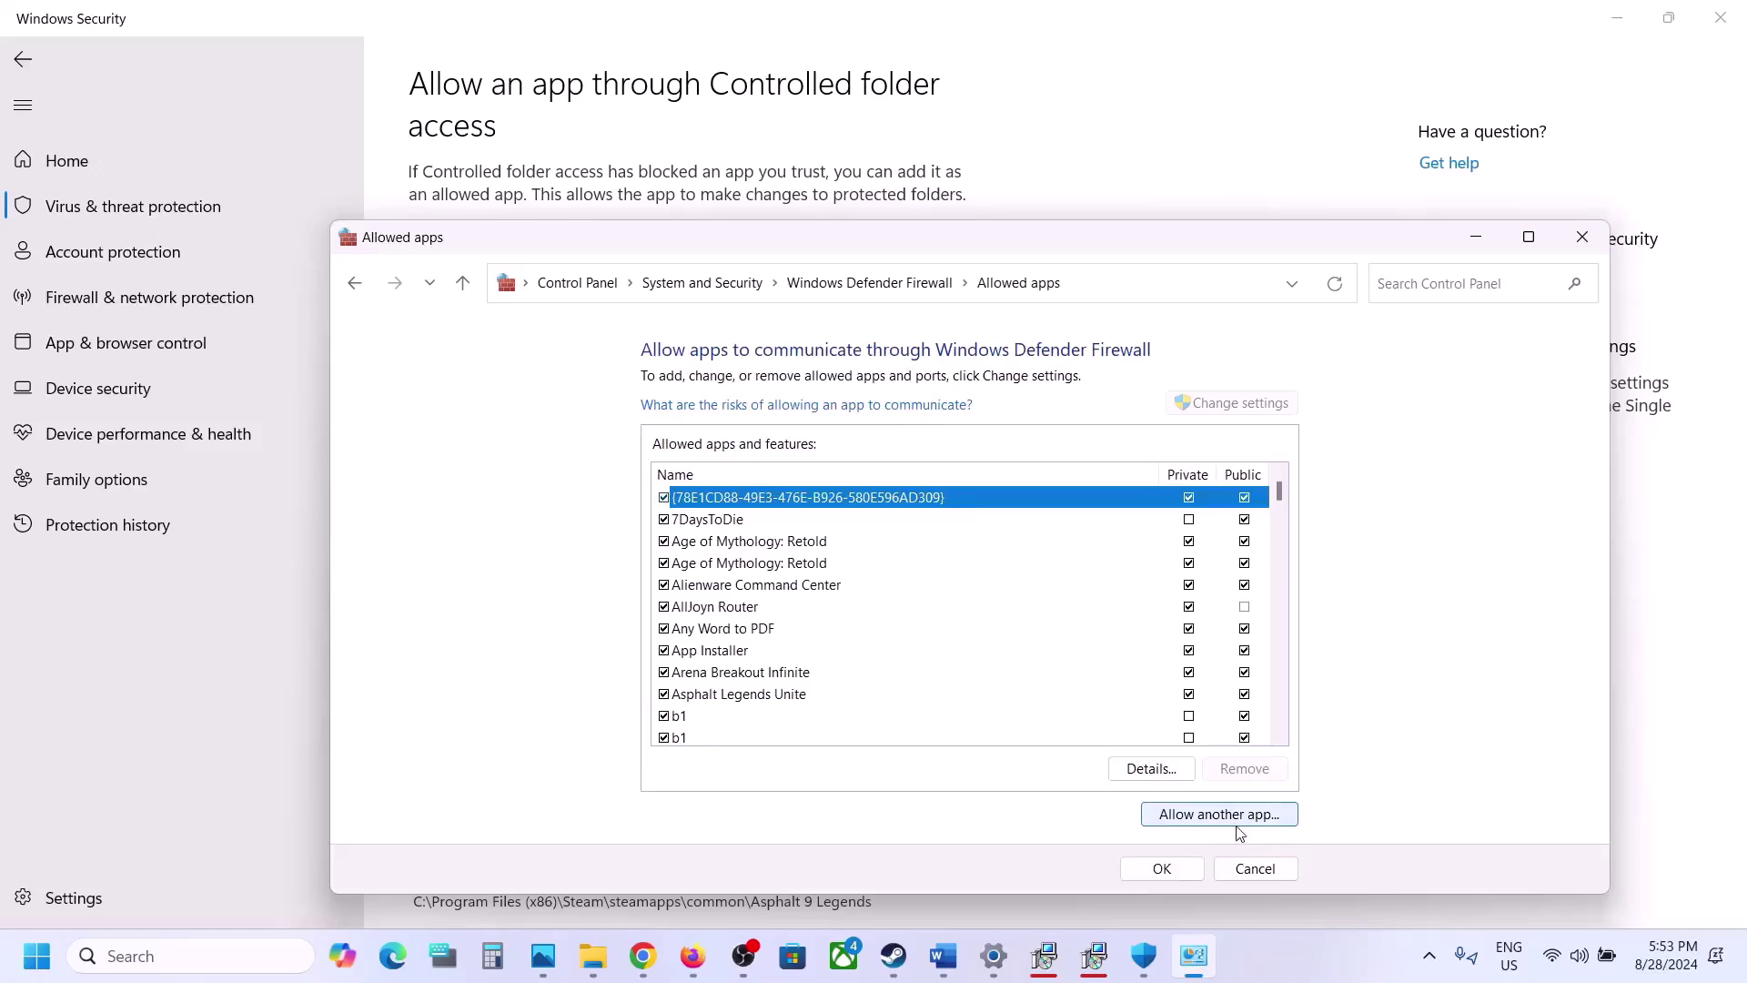
Try to add AoMRT_s from the Age of Mythology Retold folder to the firewall's allowed apps.
{"action": "left_click", "coordinate": [1239, 819]}
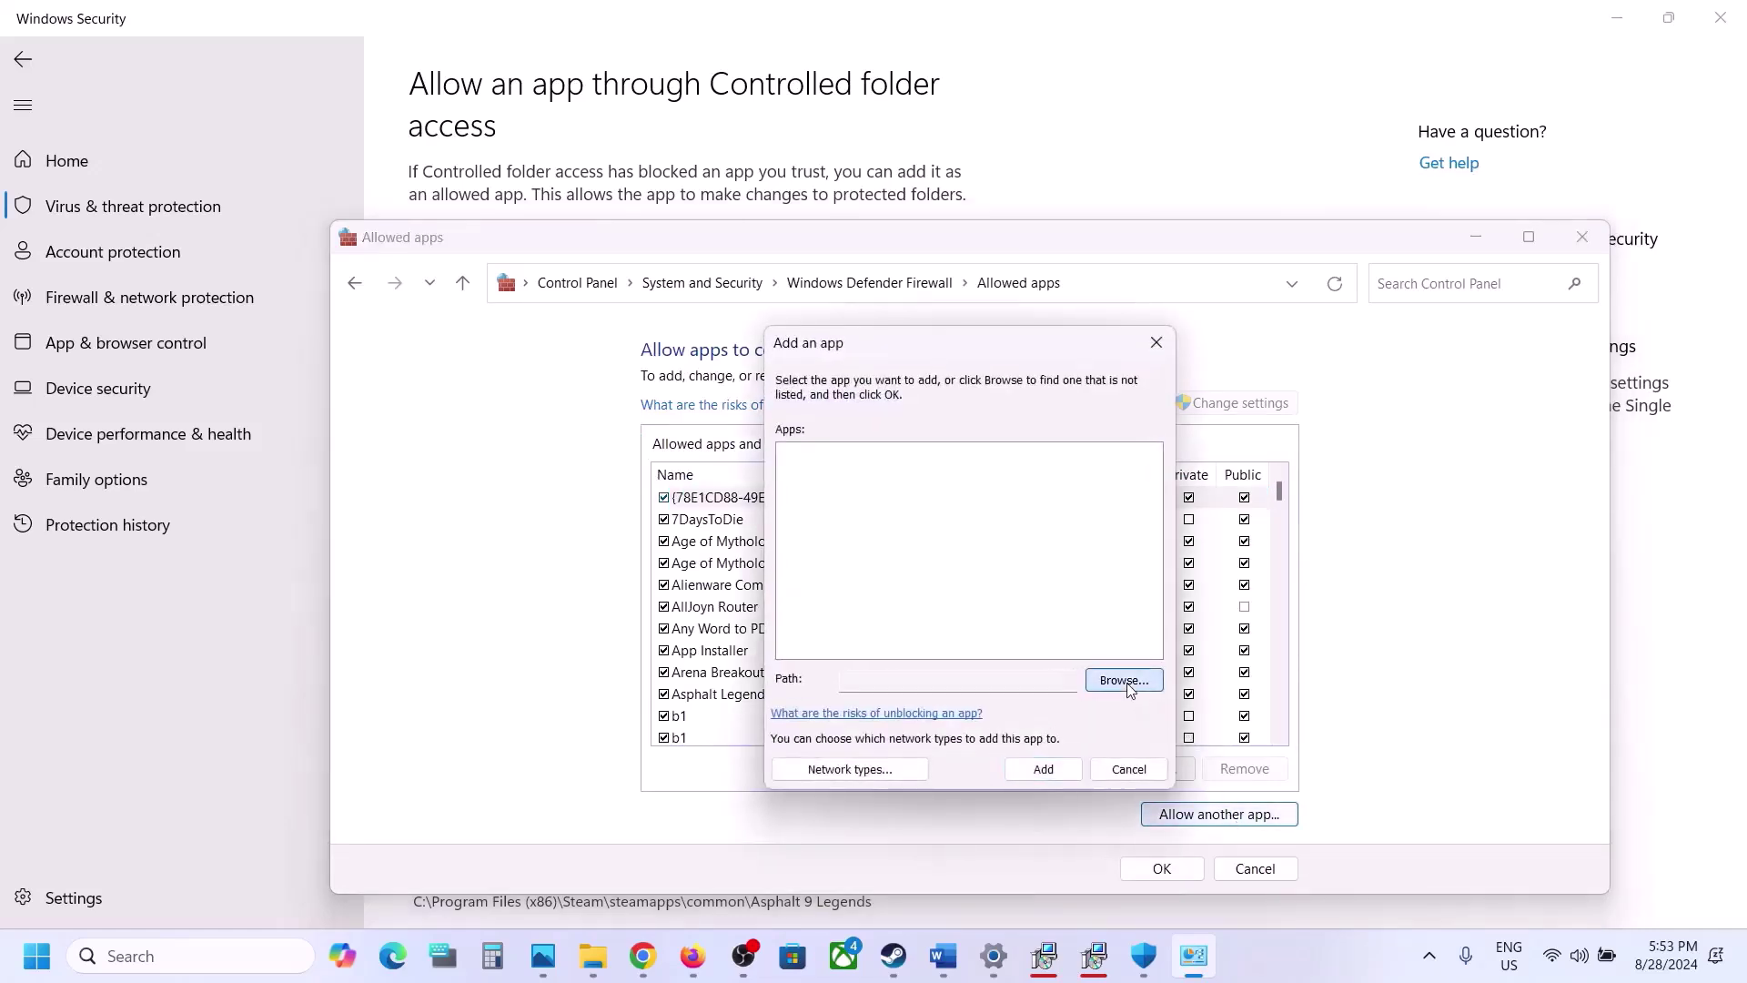
{"action": "left_click", "coordinate": [1128, 690]}
{"action": "left_click", "coordinate": [1026, 658]}
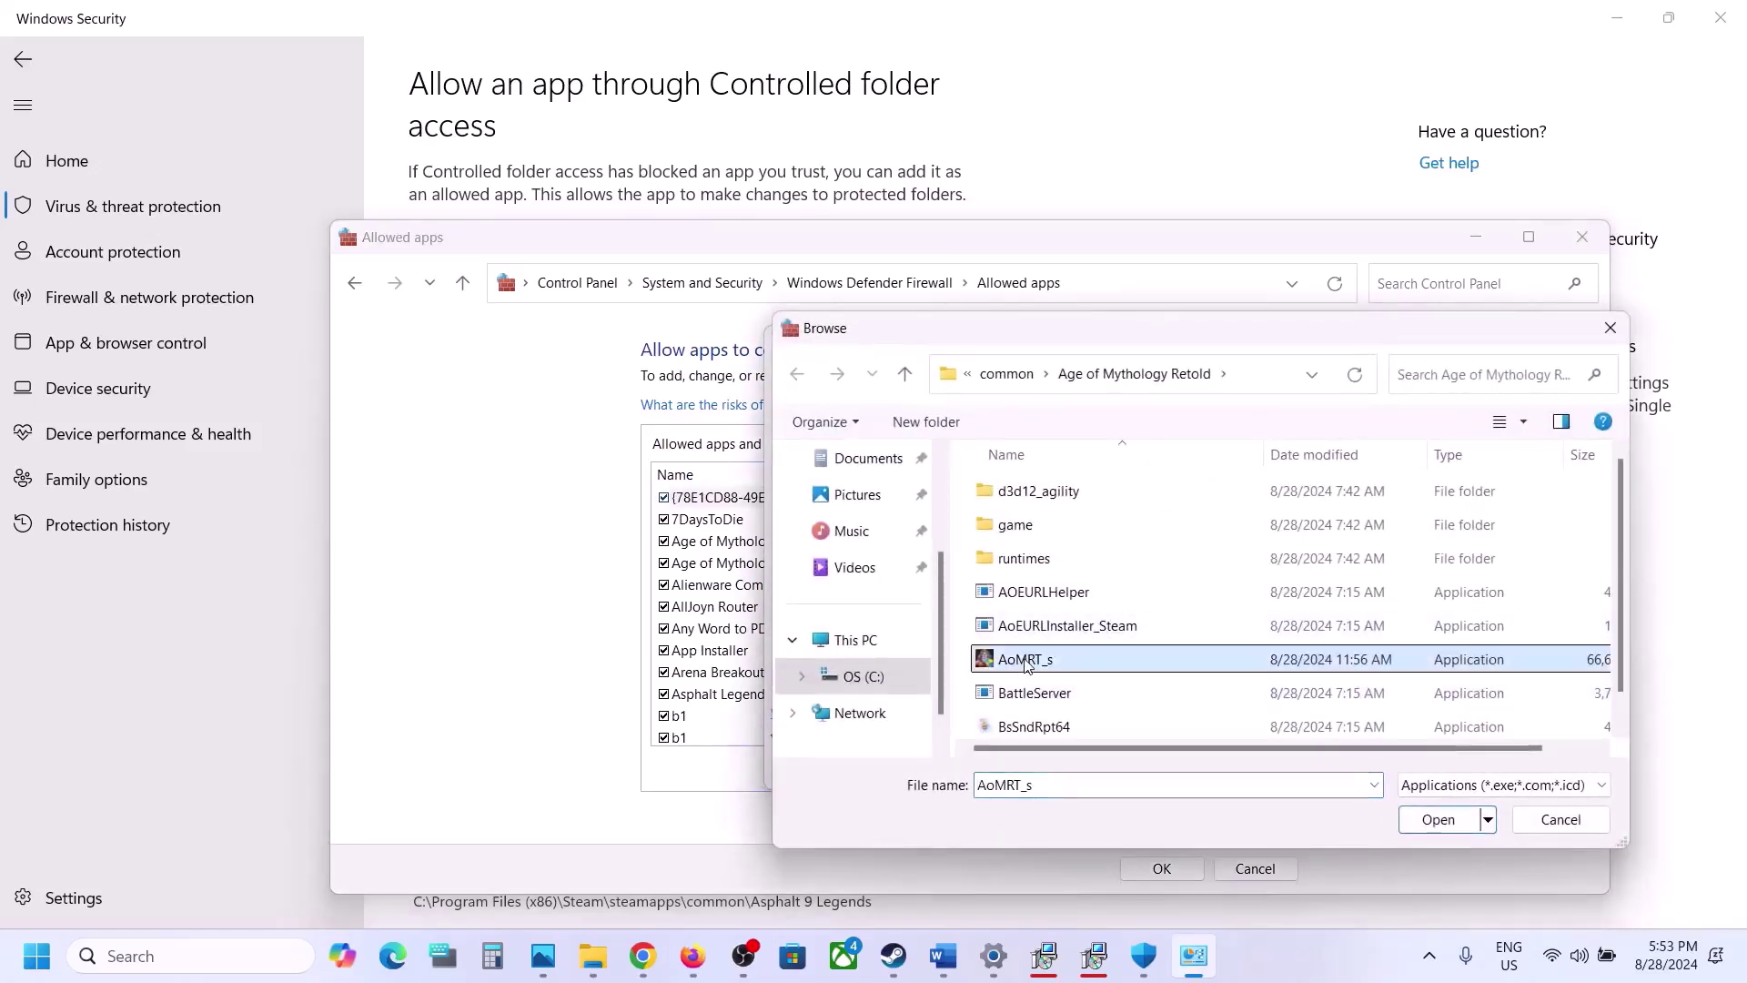
{"action": "left_click", "coordinate": [1440, 820]}
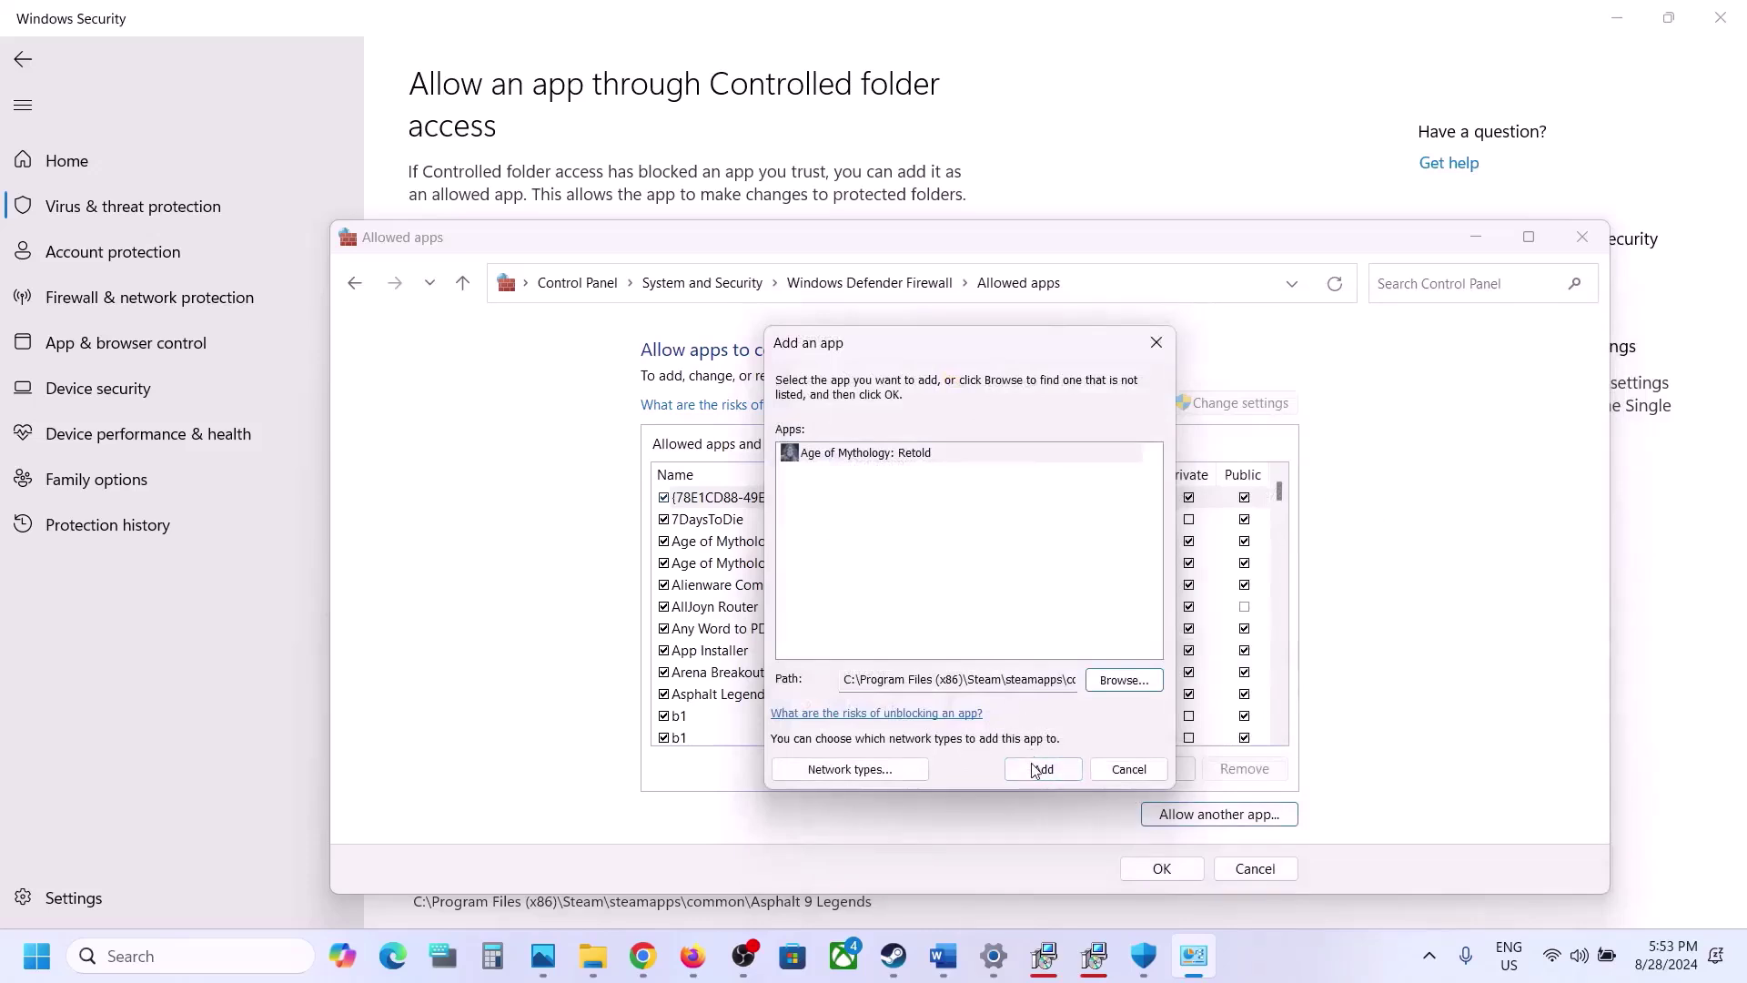
{"action": "left_click", "coordinate": [1036, 771]}
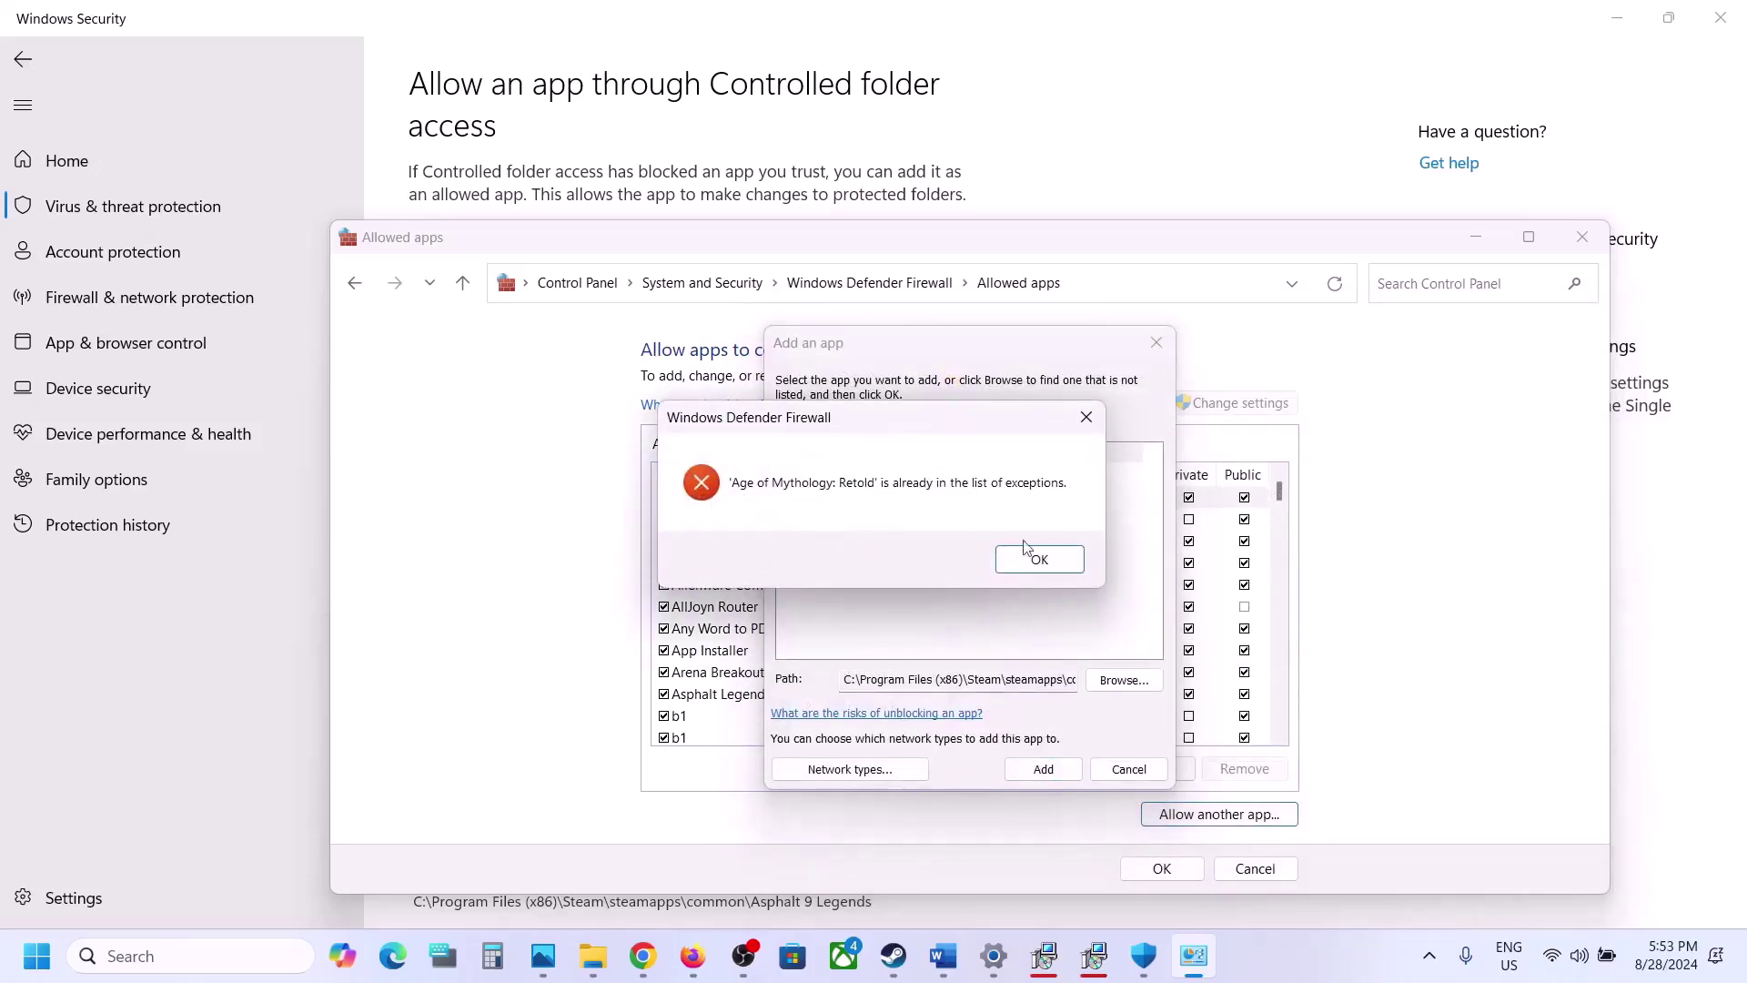
{"action": "left_click", "coordinate": [1042, 561]}
{"action": "left_click", "coordinate": [1156, 342]}
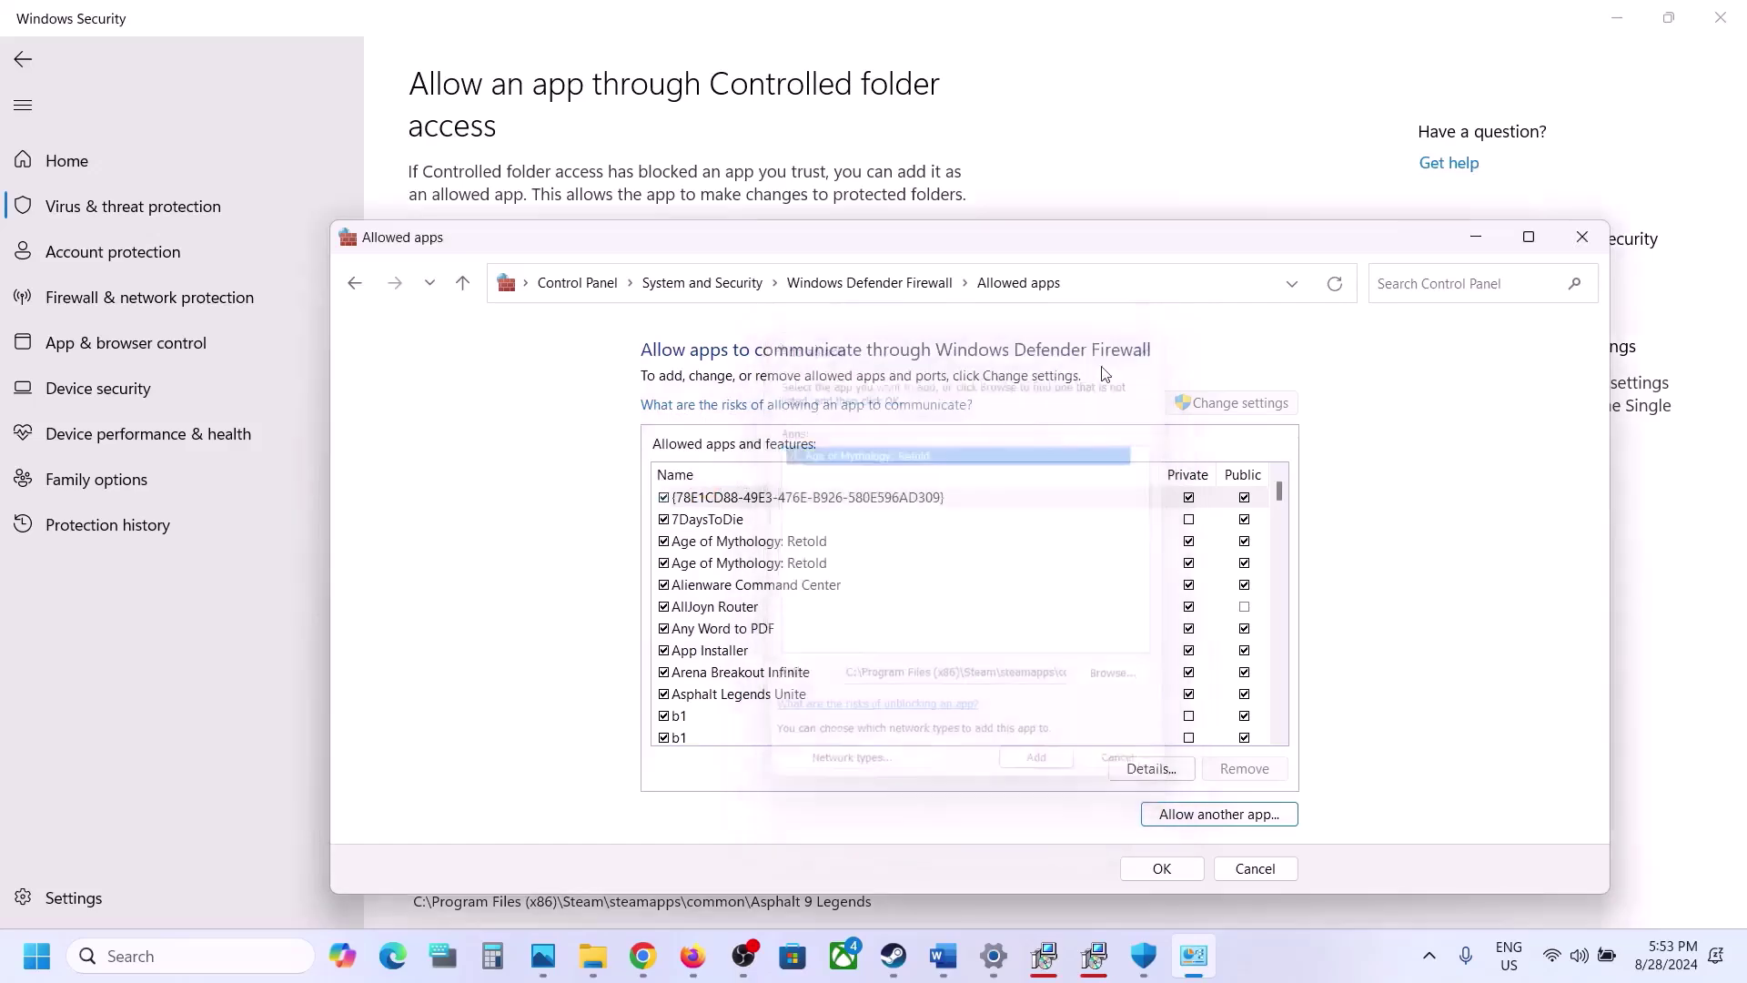
Check both Age of Mythology: Retold firewall entries, confirm the allowed apps list and close the firewall, Windows Security and Settings windows.
{"action": "left_click", "coordinate": [792, 542]}
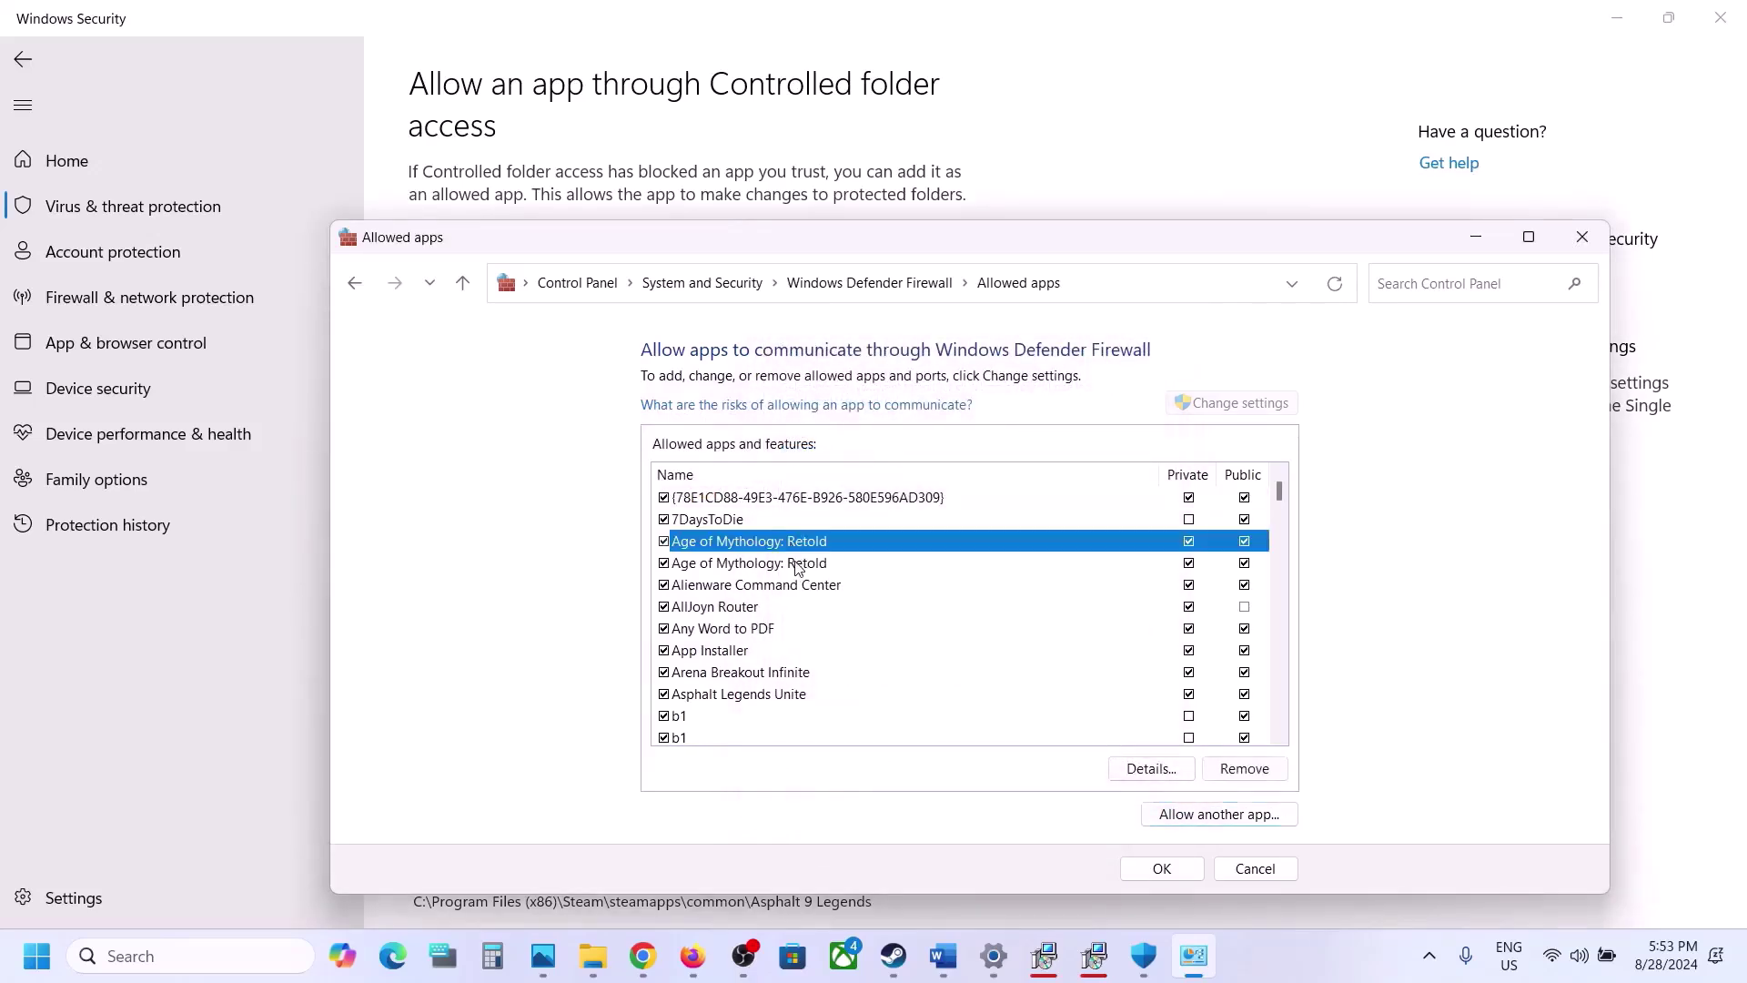
{"action": "left_click", "coordinate": [797, 564]}
{"action": "left_click", "coordinate": [1162, 868]}
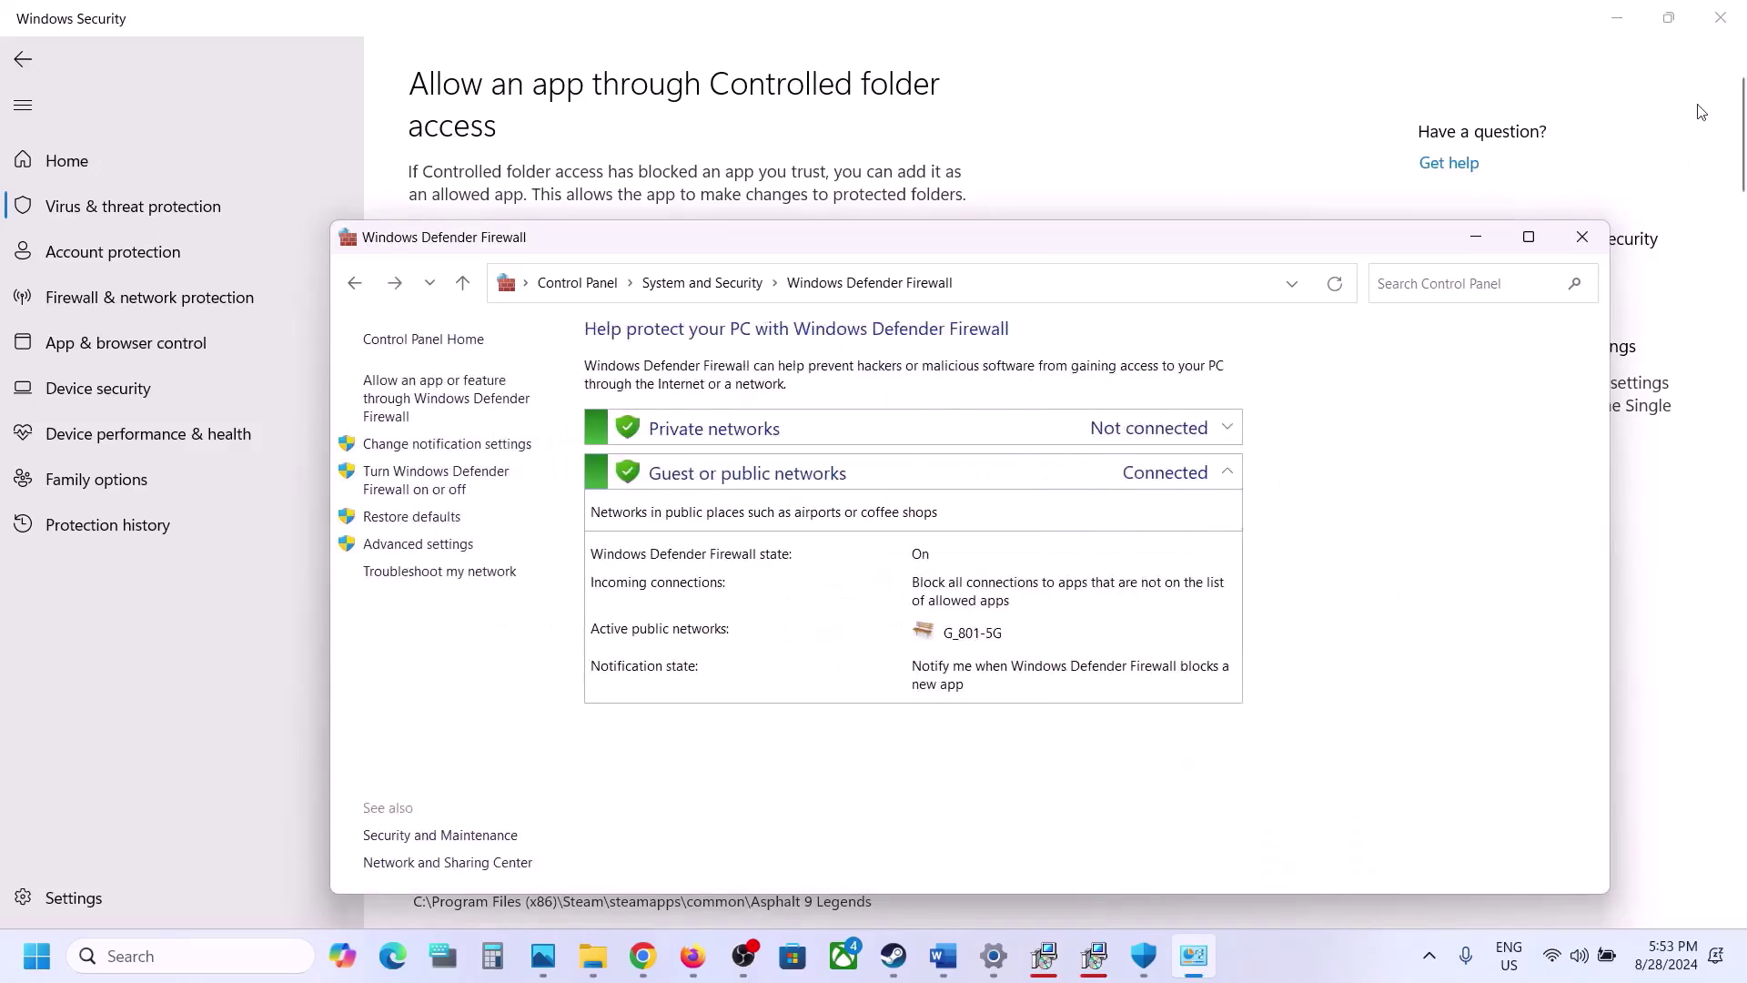
{"action": "left_click", "coordinate": [1583, 239]}
{"action": "left_click", "coordinate": [1738, 16]}
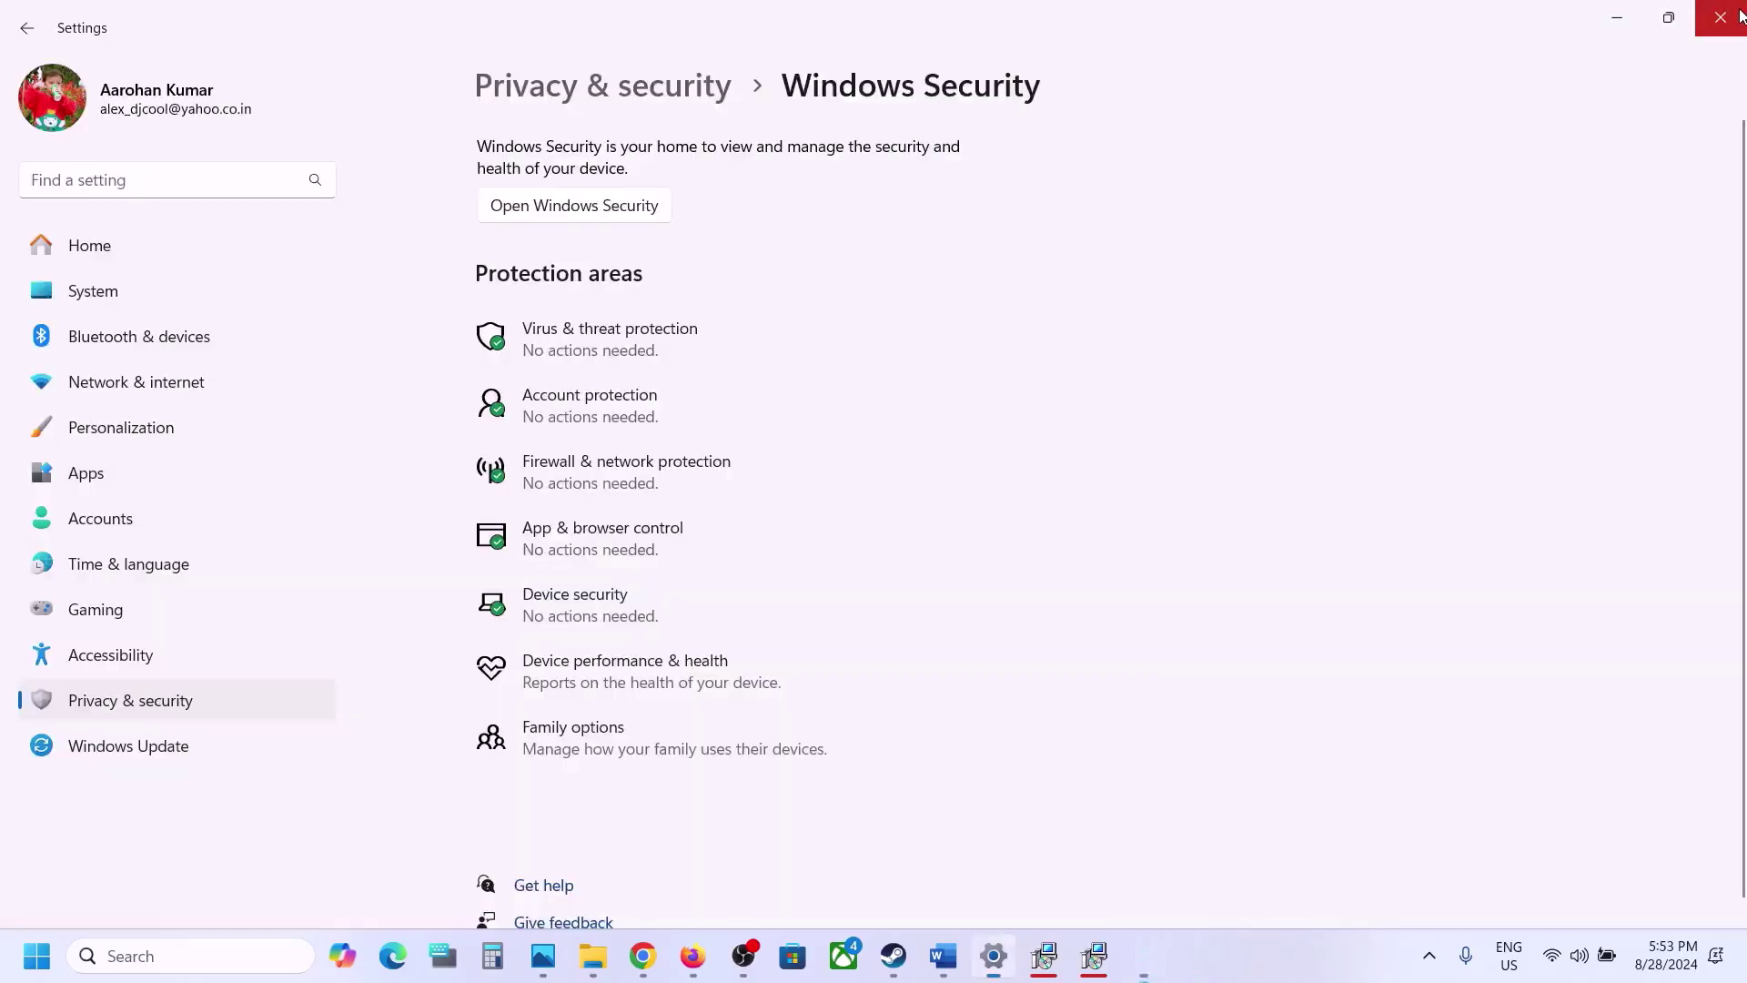
{"action": "left_click", "coordinate": [1738, 16]}
Highlight "Update Windows" in Step 11 of the notes and check for updates in Windows Update.
{"action": "scroll", "coordinate": [439, 492], "scroll_direction": "down", "scroll_amount": 3}
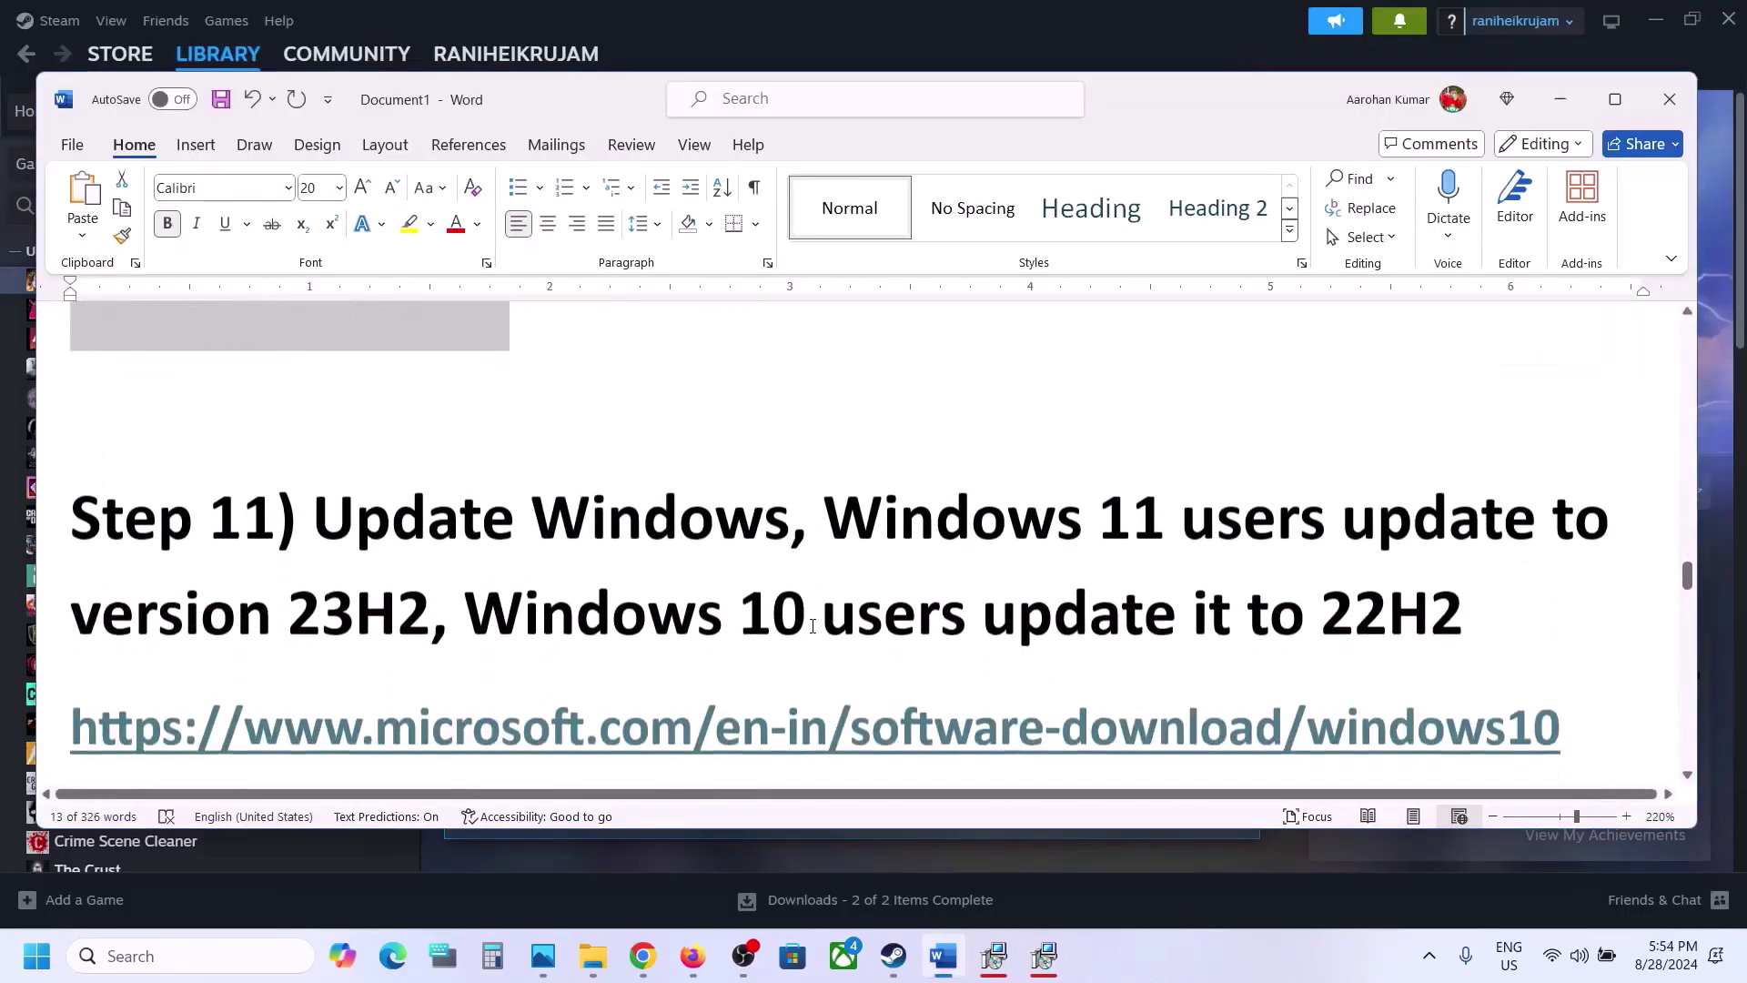
{"action": "left_click_drag", "start_coordinate": [355, 514], "coordinate": [748, 518]}
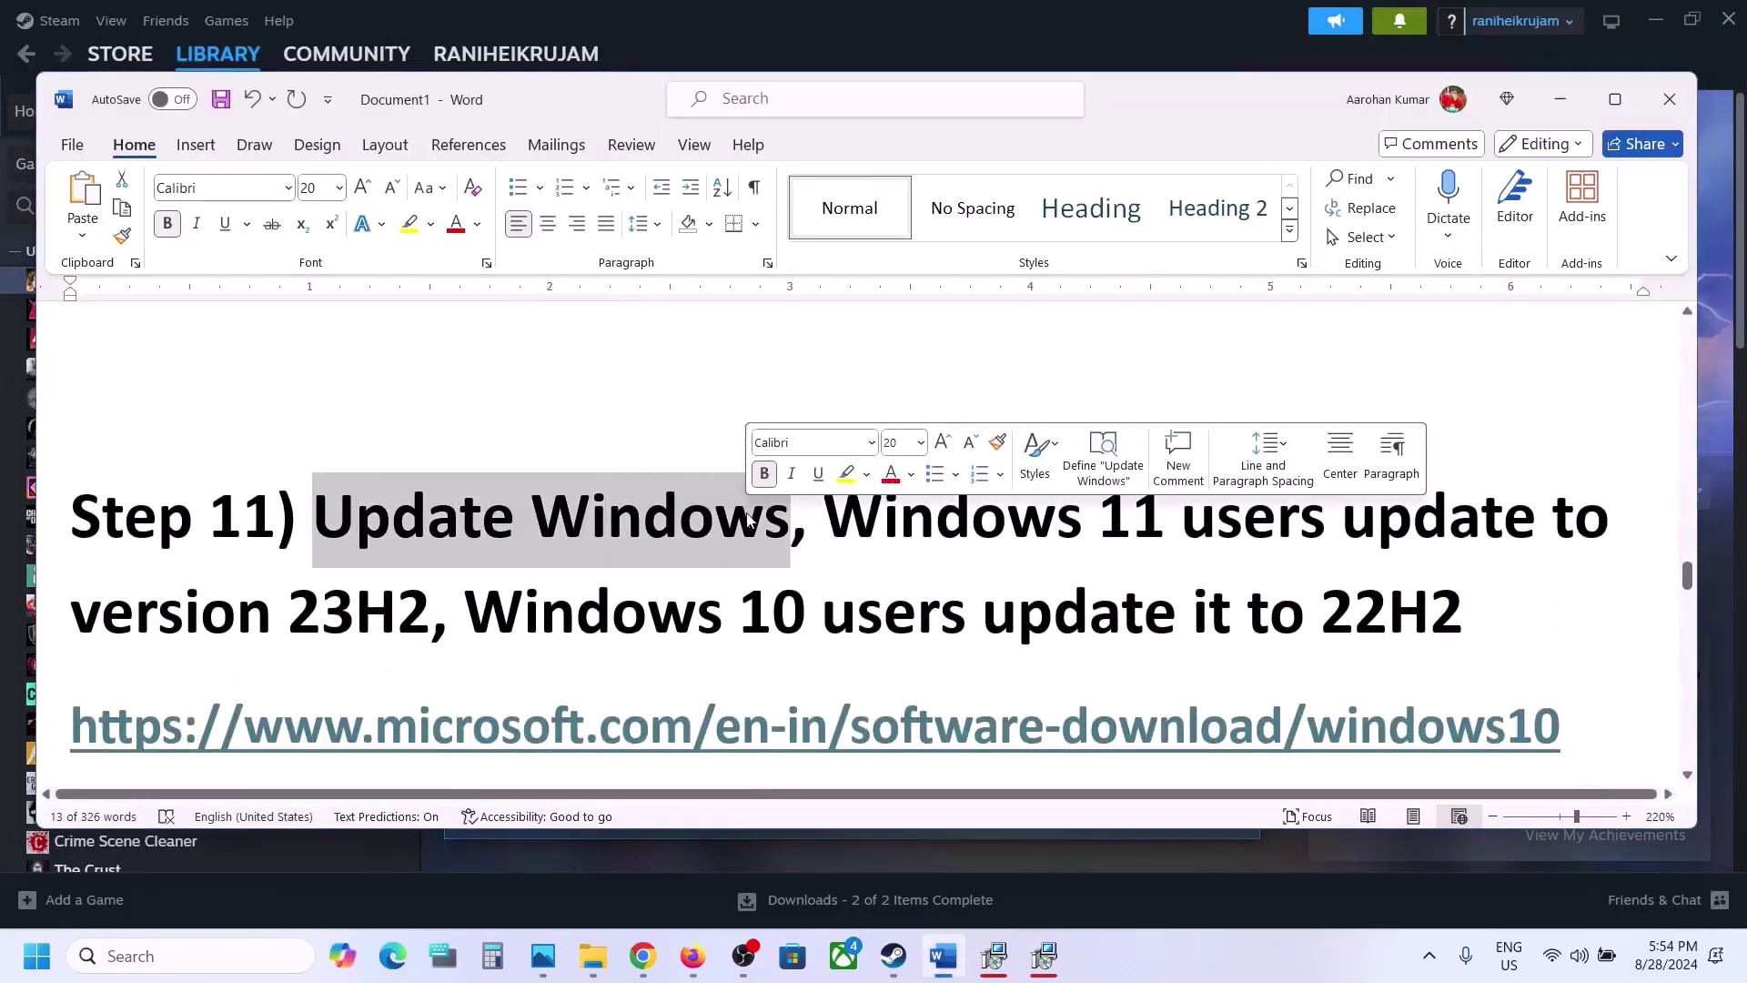
{"action": "key", "text": "super+i"}
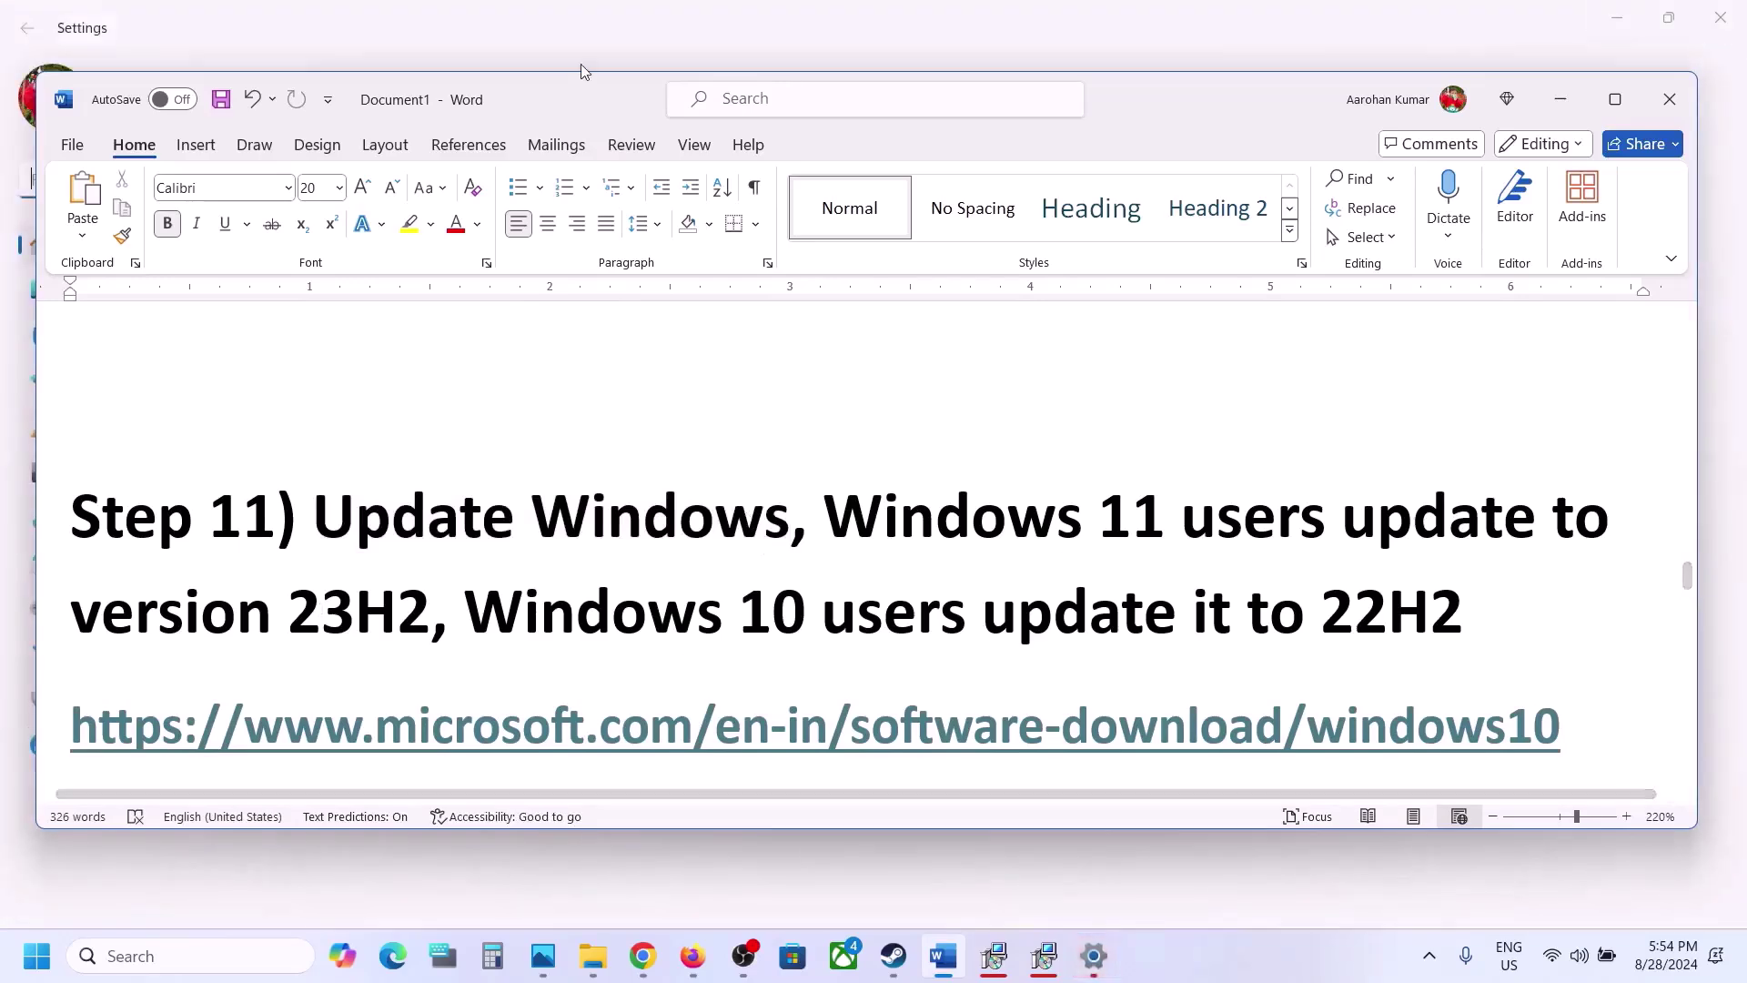
{"action": "left_click", "coordinate": [168, 748]}
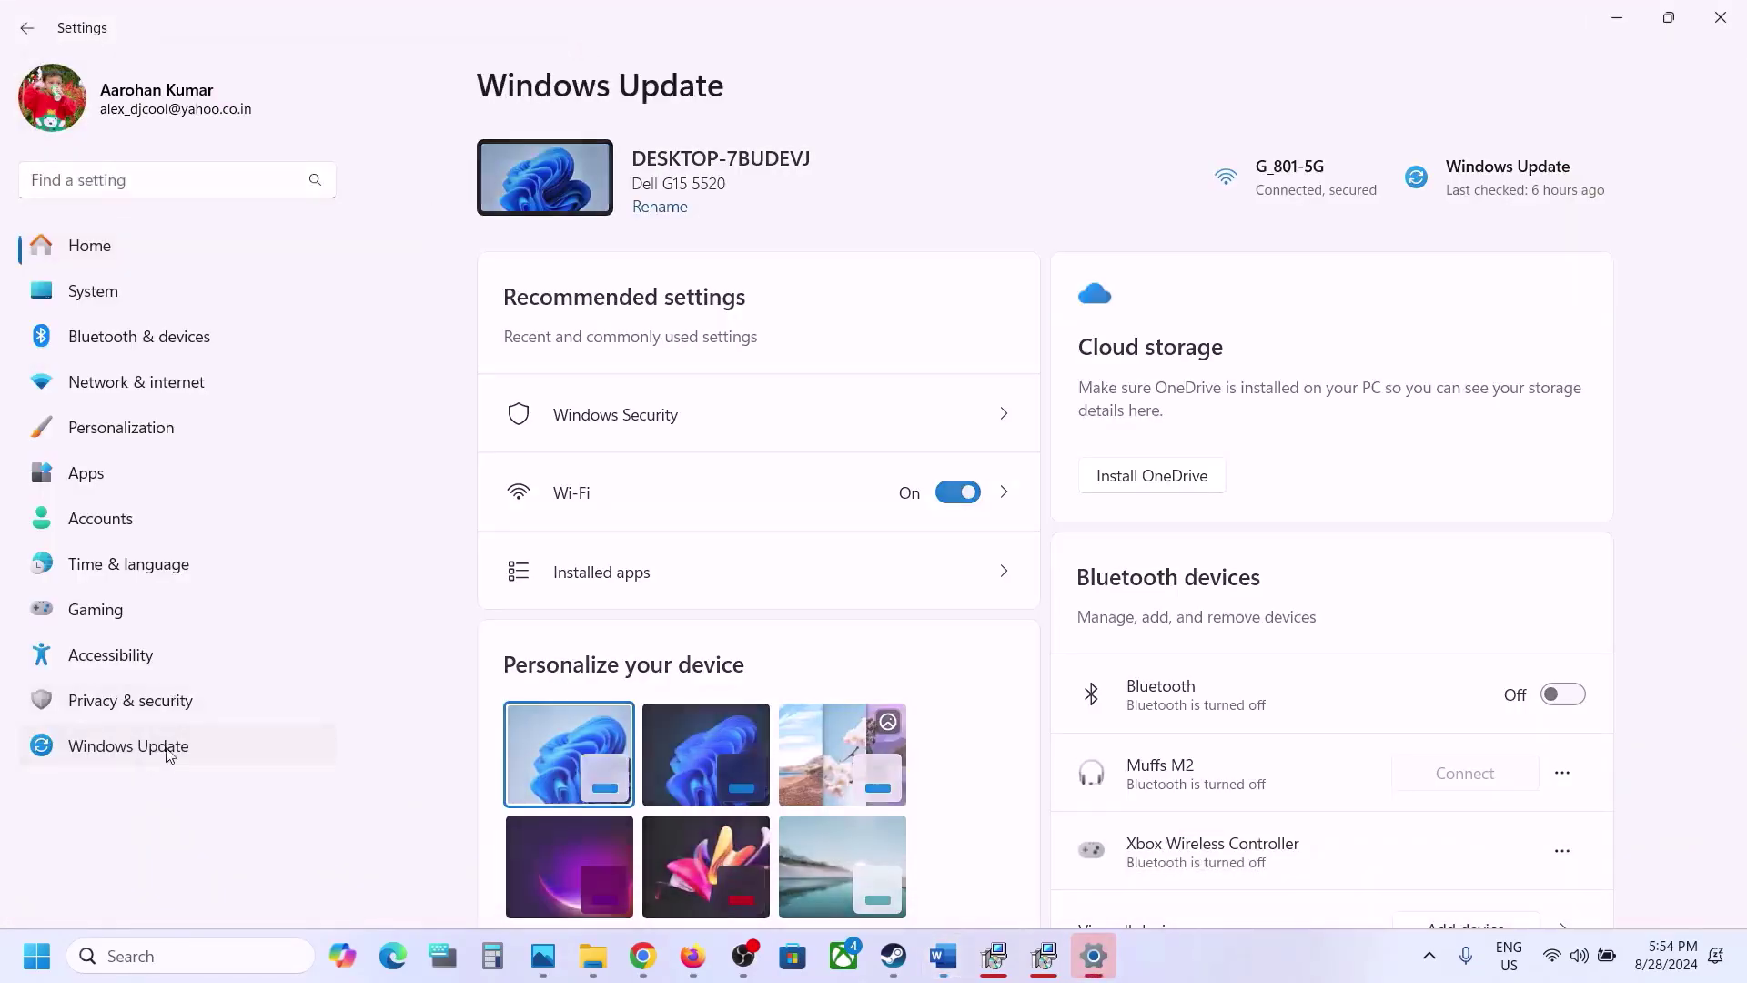
{"action": "left_click", "coordinate": [1531, 186]}
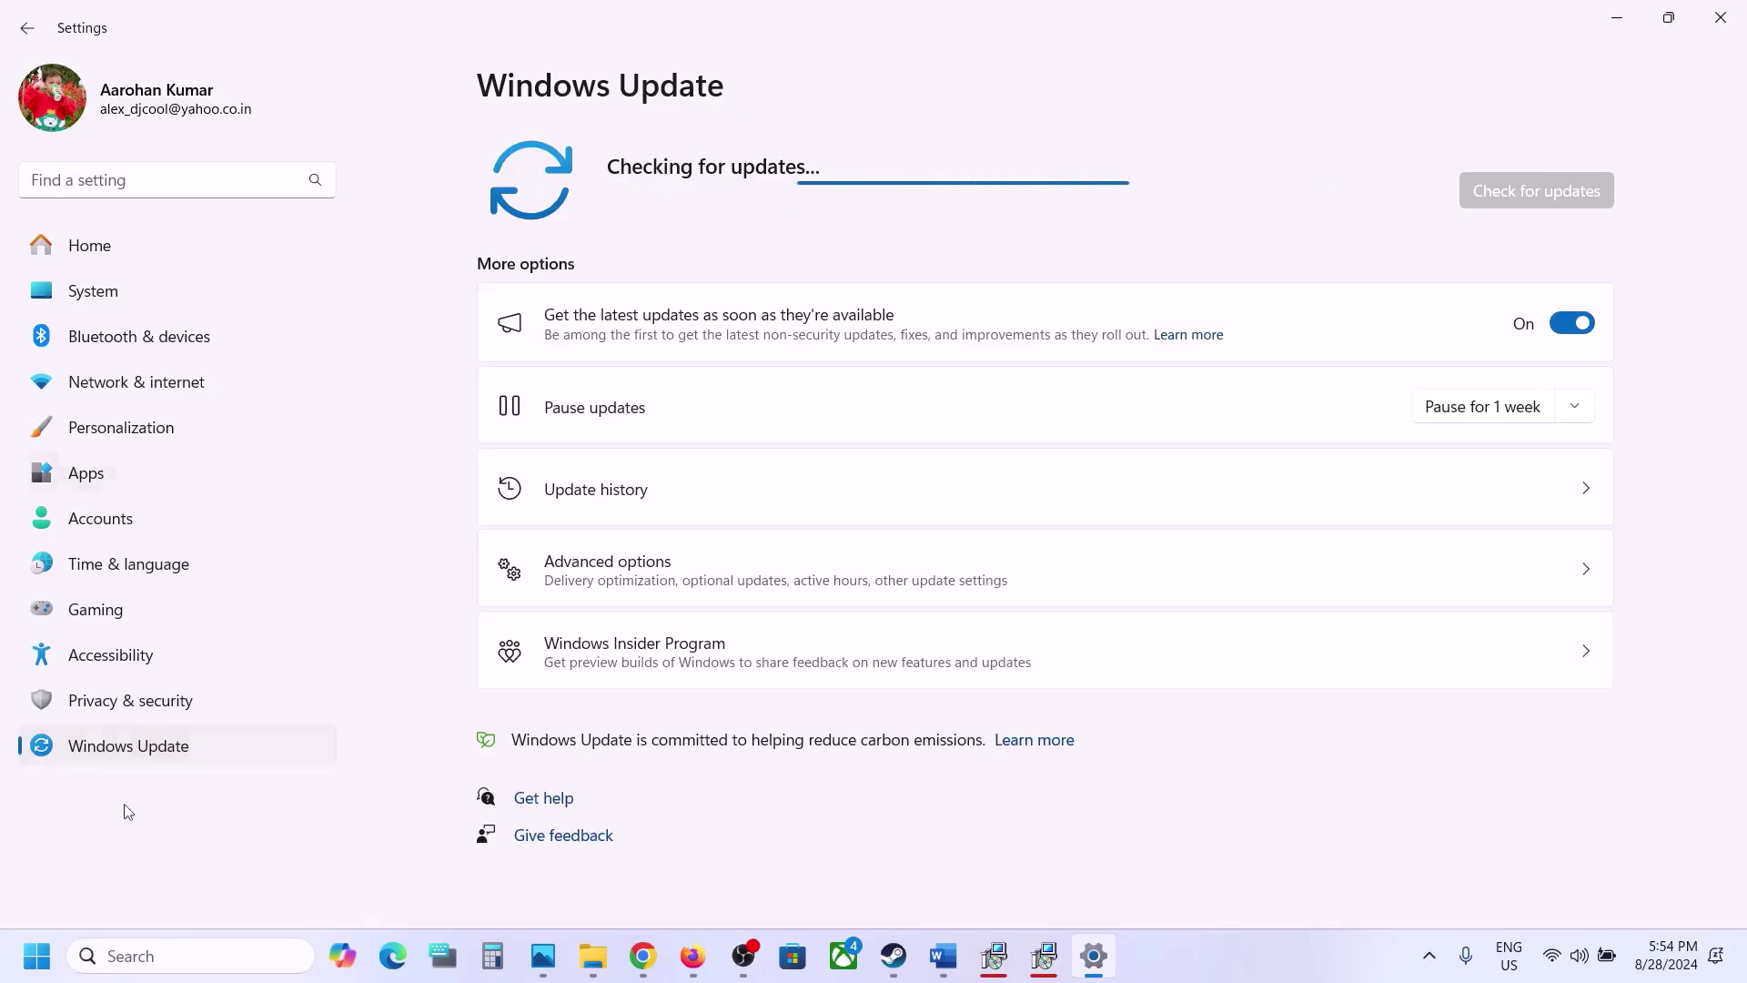
Show the PC's power options for restarting and dismiss them without choosing one.
{"action": "left_click", "coordinate": [36, 956]}
{"action": "left_click", "coordinate": [661, 879]}
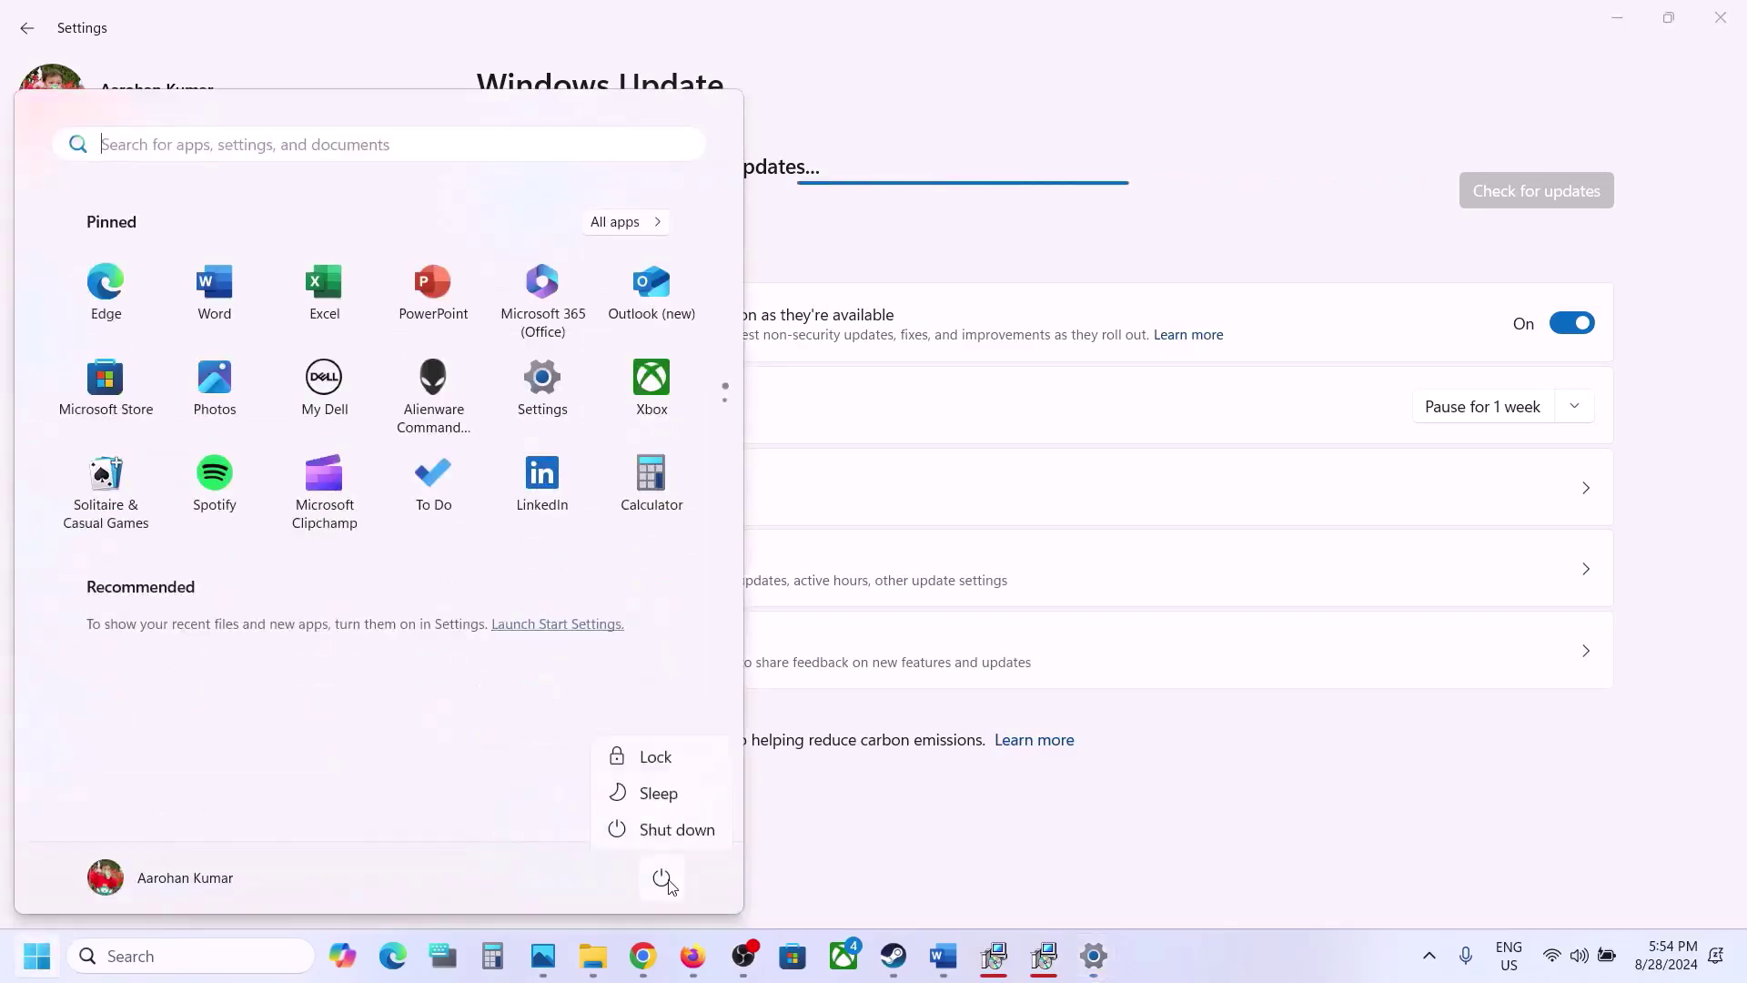
{"action": "left_click", "coordinate": [1060, 831]}
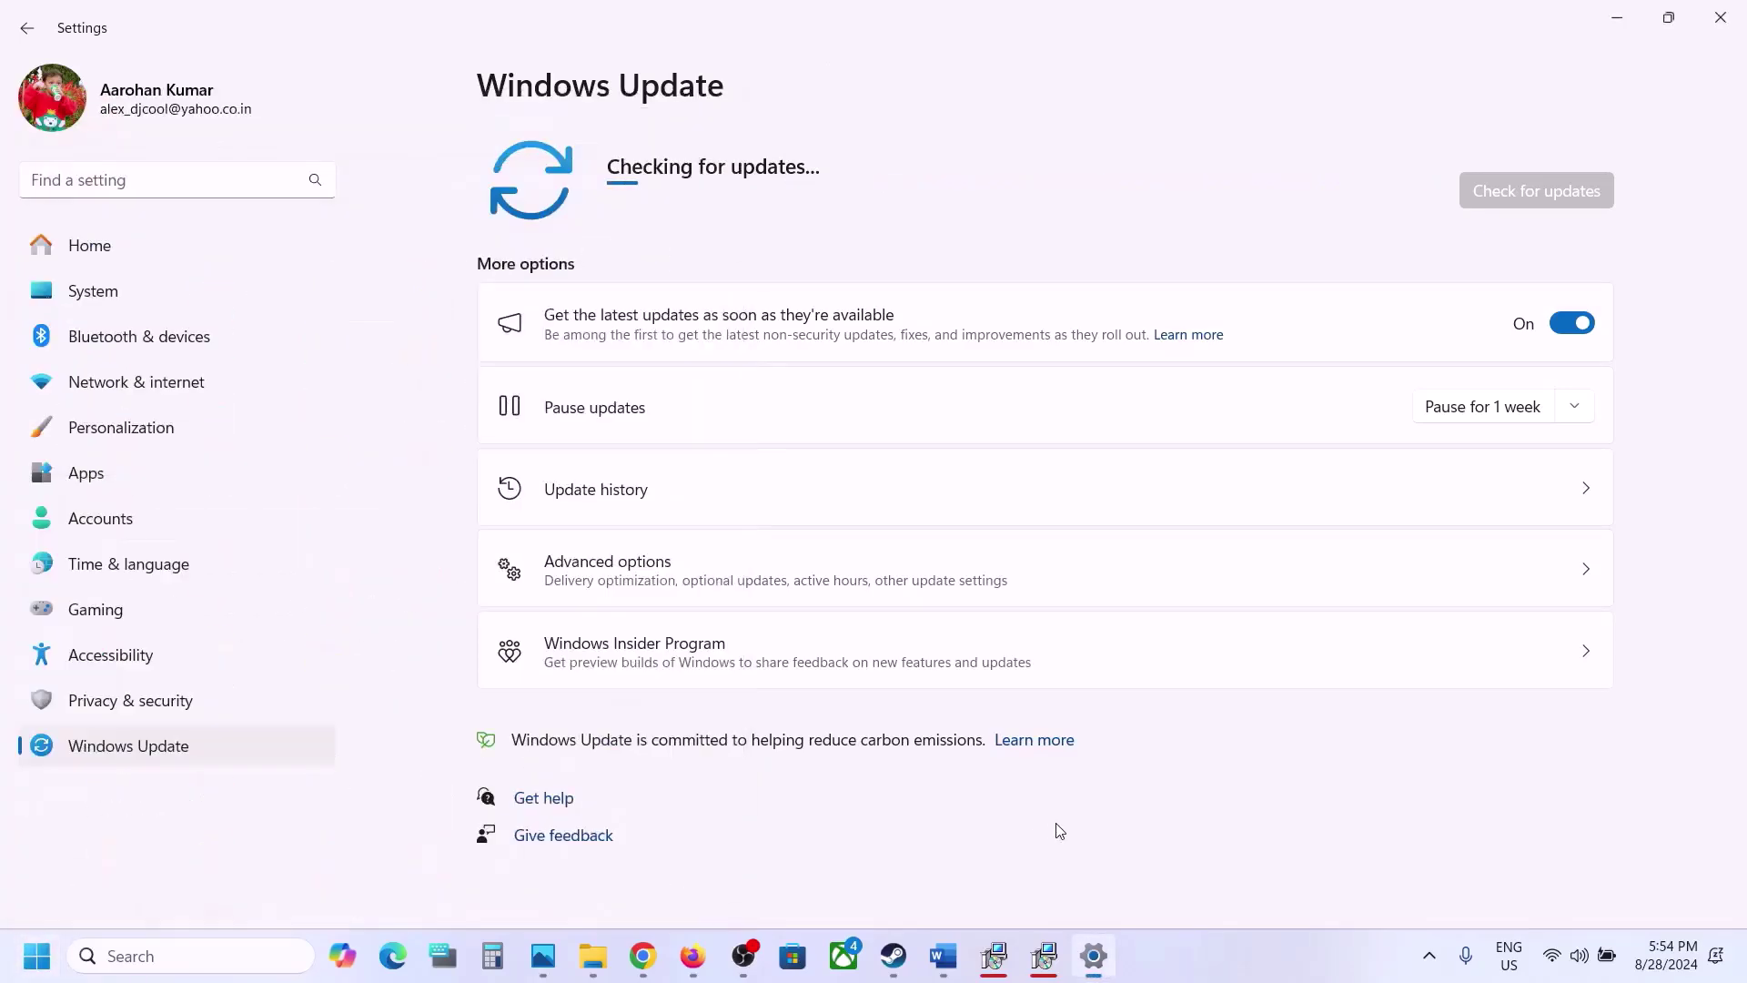
Find and run winver to show the installed Windows version, and move the About Windows dialog clear of the Settings sidebar.
{"action": "left_click", "coordinate": [153, 966]}
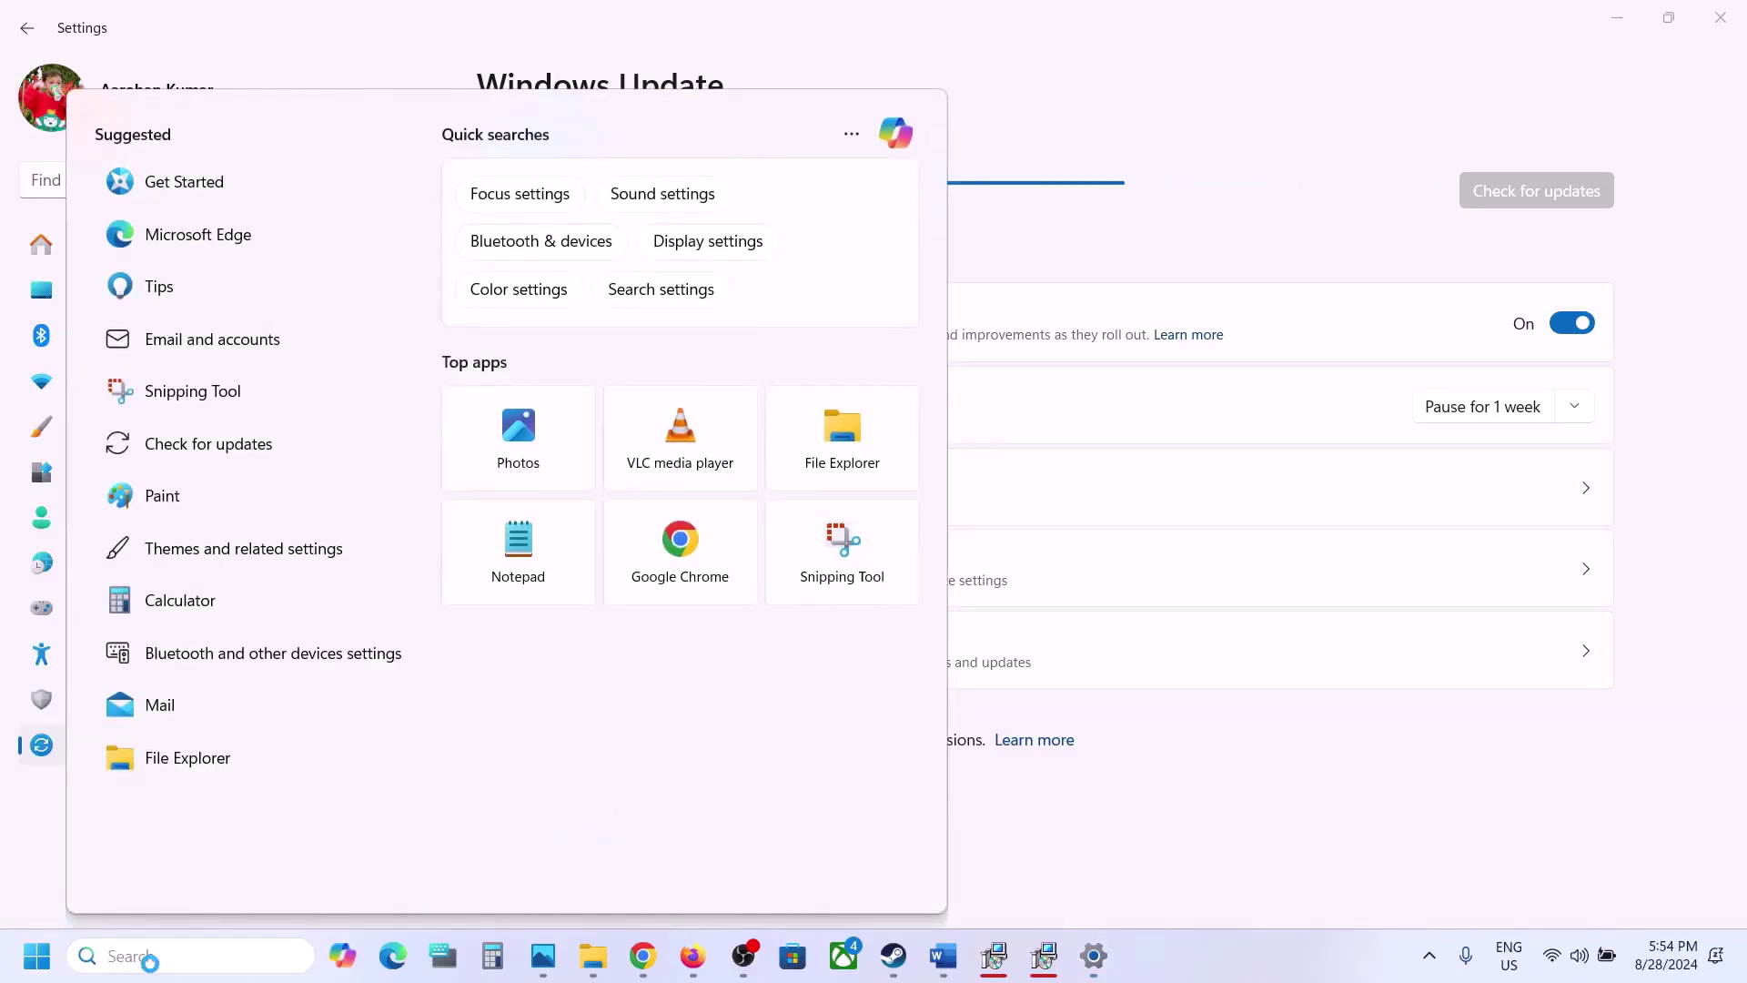
{"action": "type", "text": "winver"}
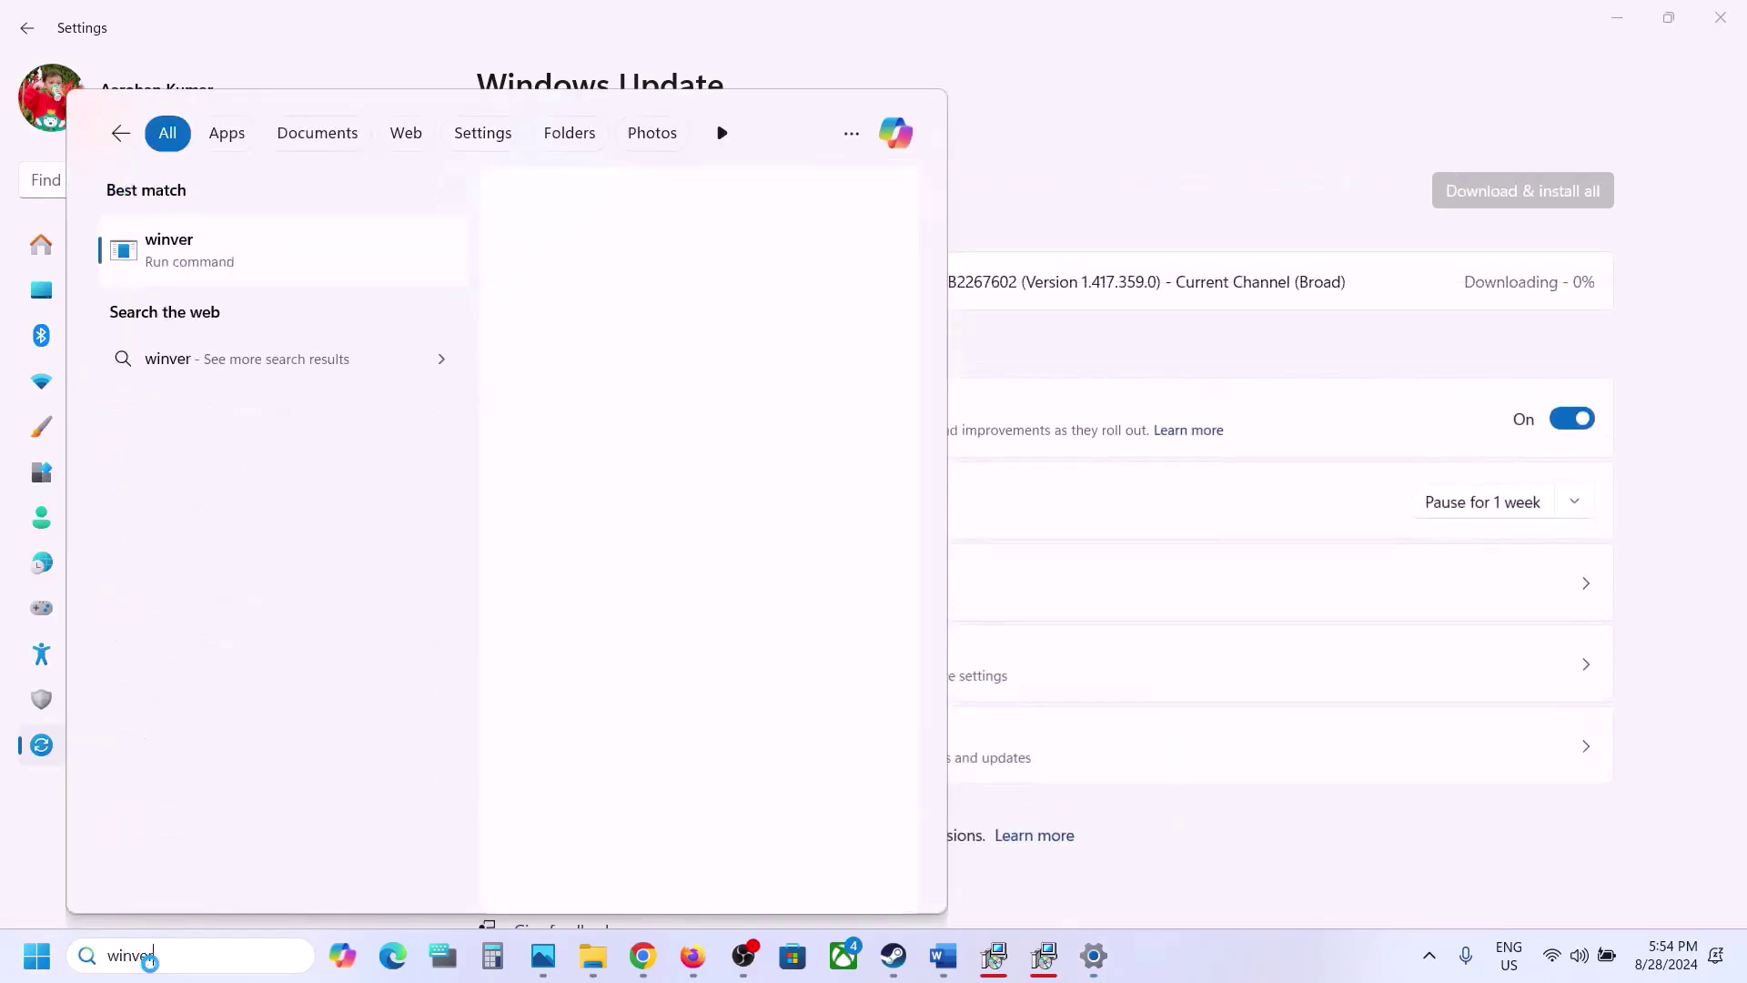
{"action": "left_click", "coordinate": [228, 263]}
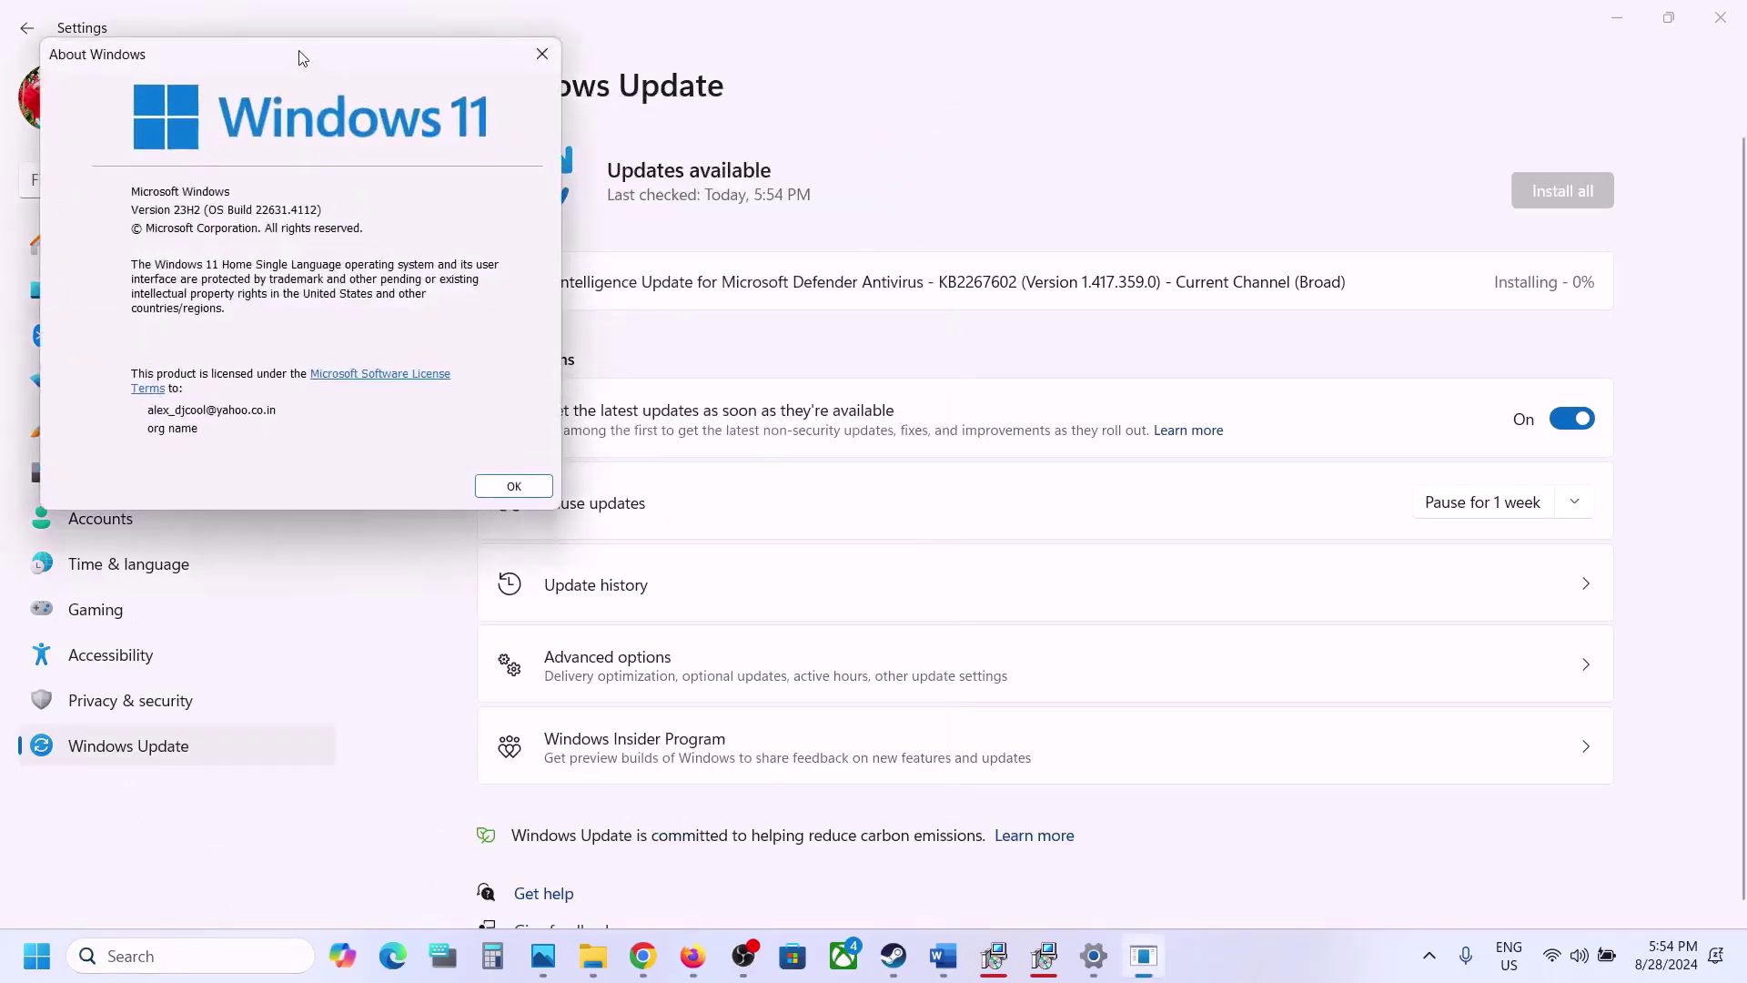
{"action": "left_click_drag", "start_coordinate": [302, 57], "coordinate": [822, 343]}
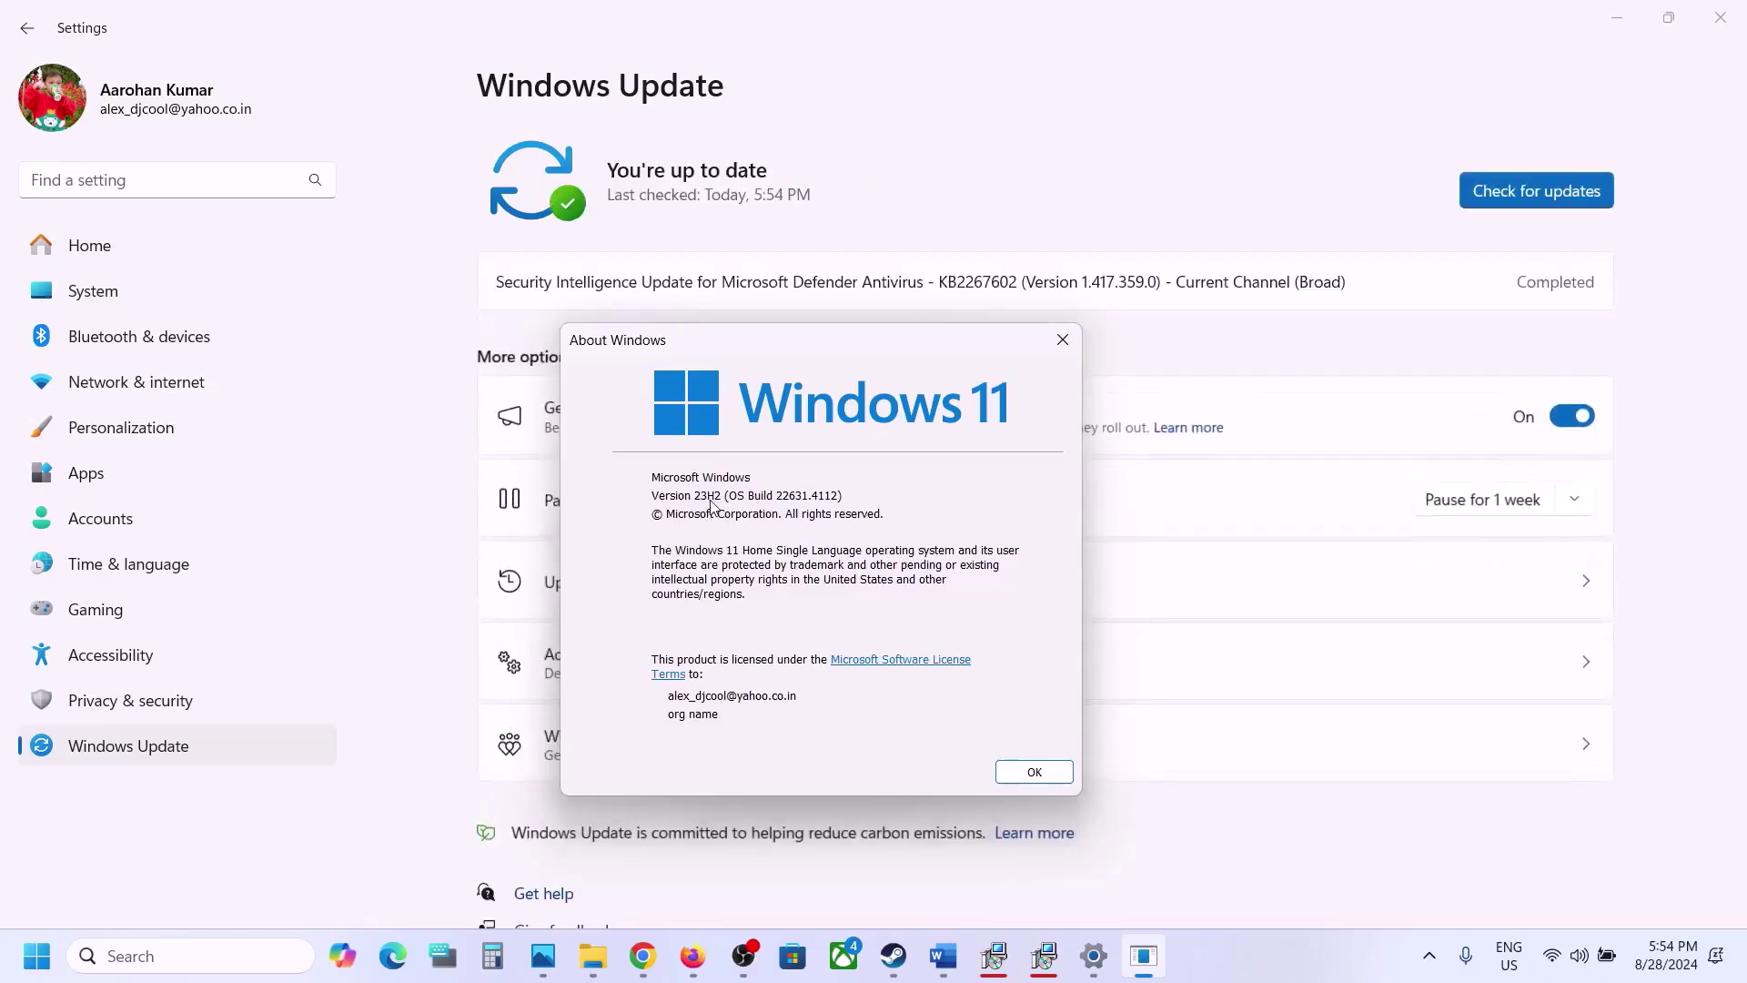
Switch to the Word notes, highlight "10 users update it to 22H2" in Step 11 and show both Windows download links.
{"action": "left_click", "coordinate": [943, 956]}
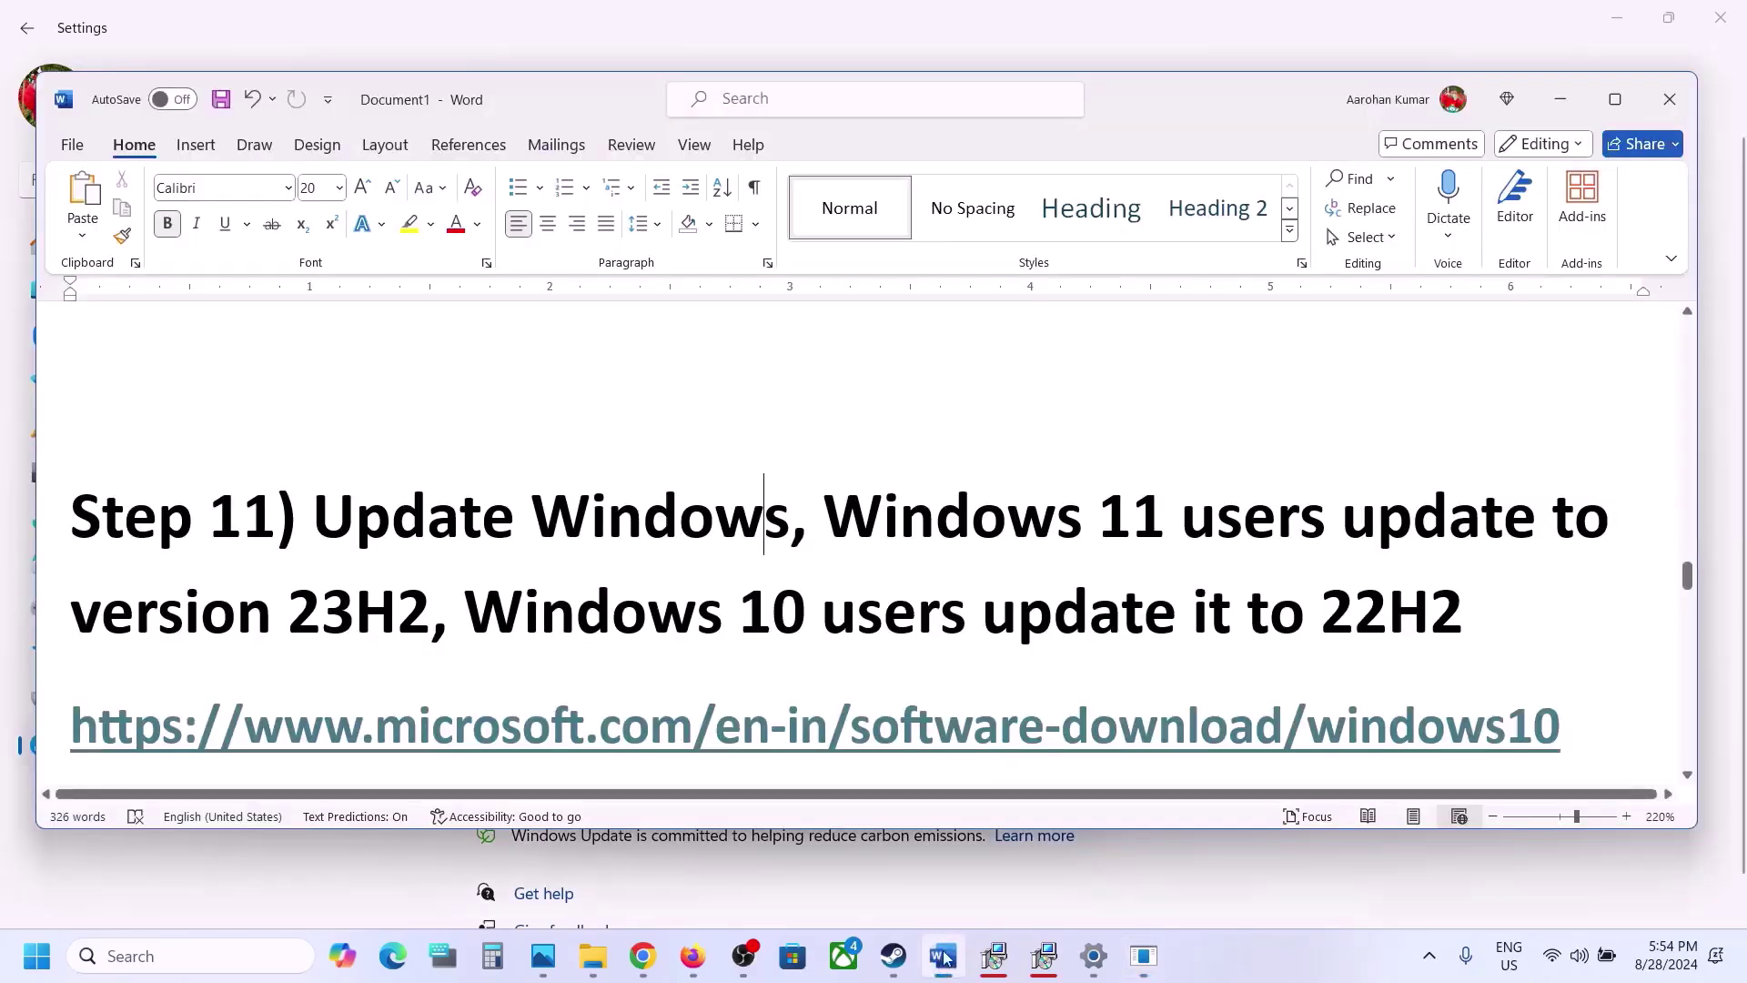
{"action": "left_click_drag", "start_coordinate": [738, 612], "coordinate": [1476, 611]}
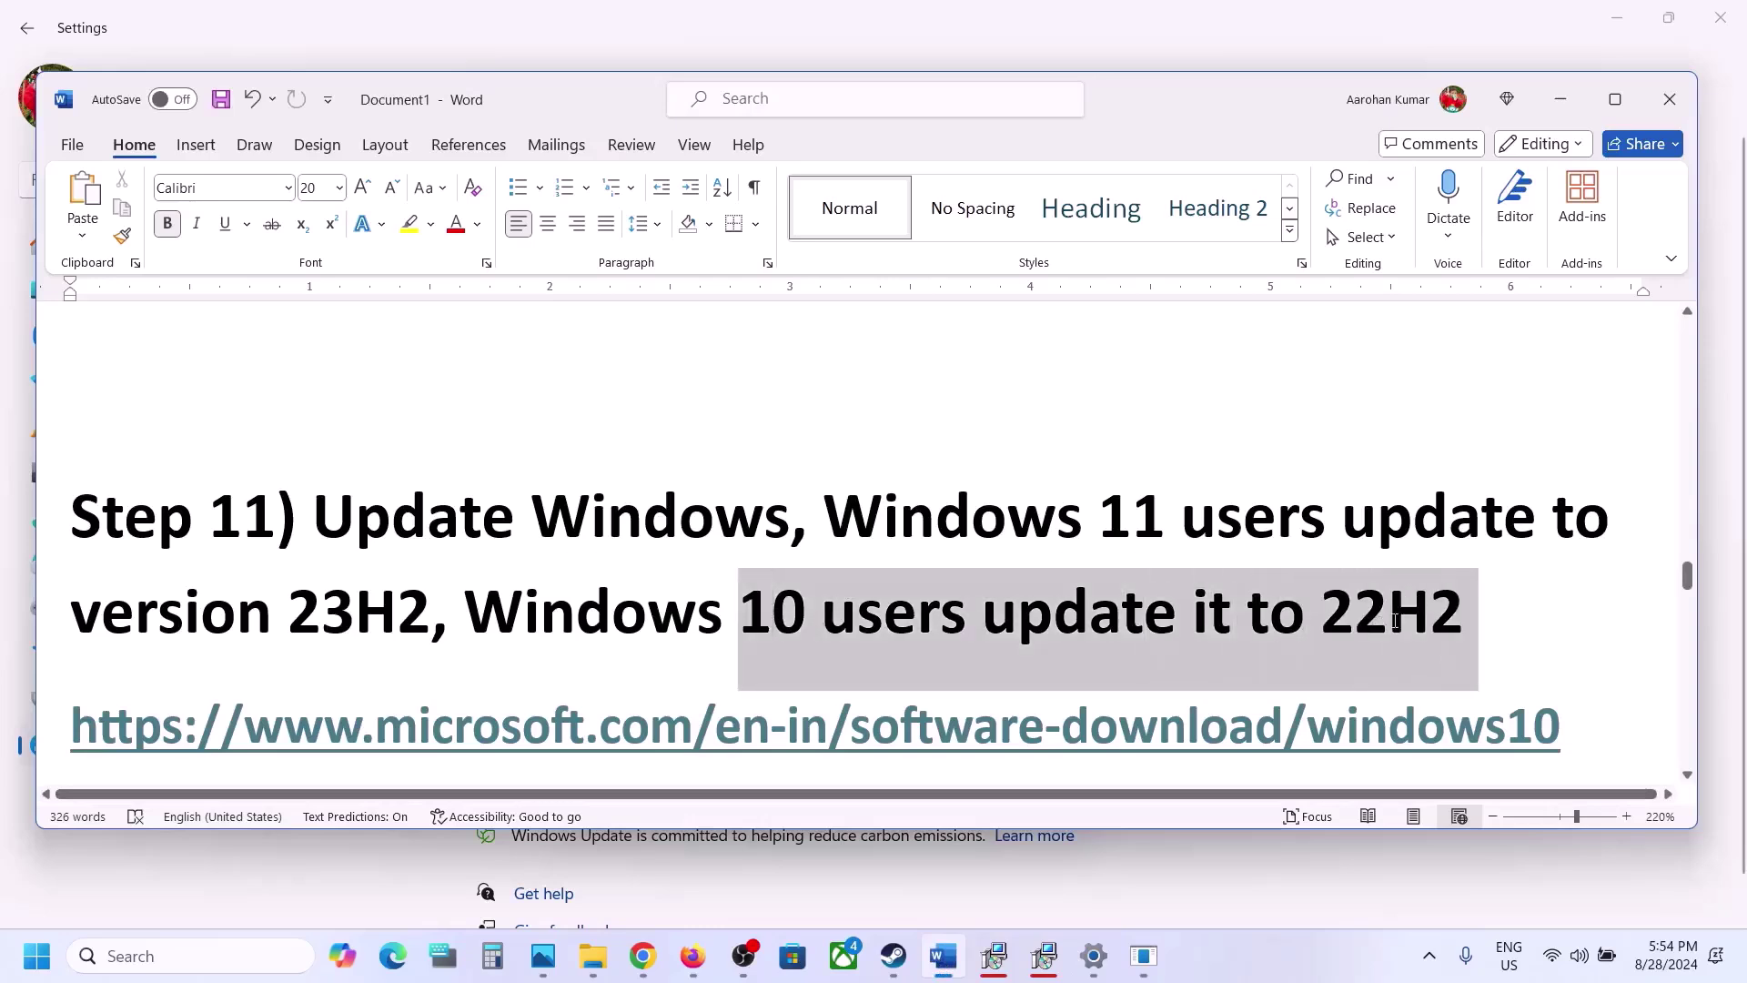
{"action": "scroll", "coordinate": [649, 555], "scroll_direction": "down", "scroll_amount": 1}
{"action": "scroll", "coordinate": [648, 555], "scroll_direction": "down", "scroll_amount": 1}
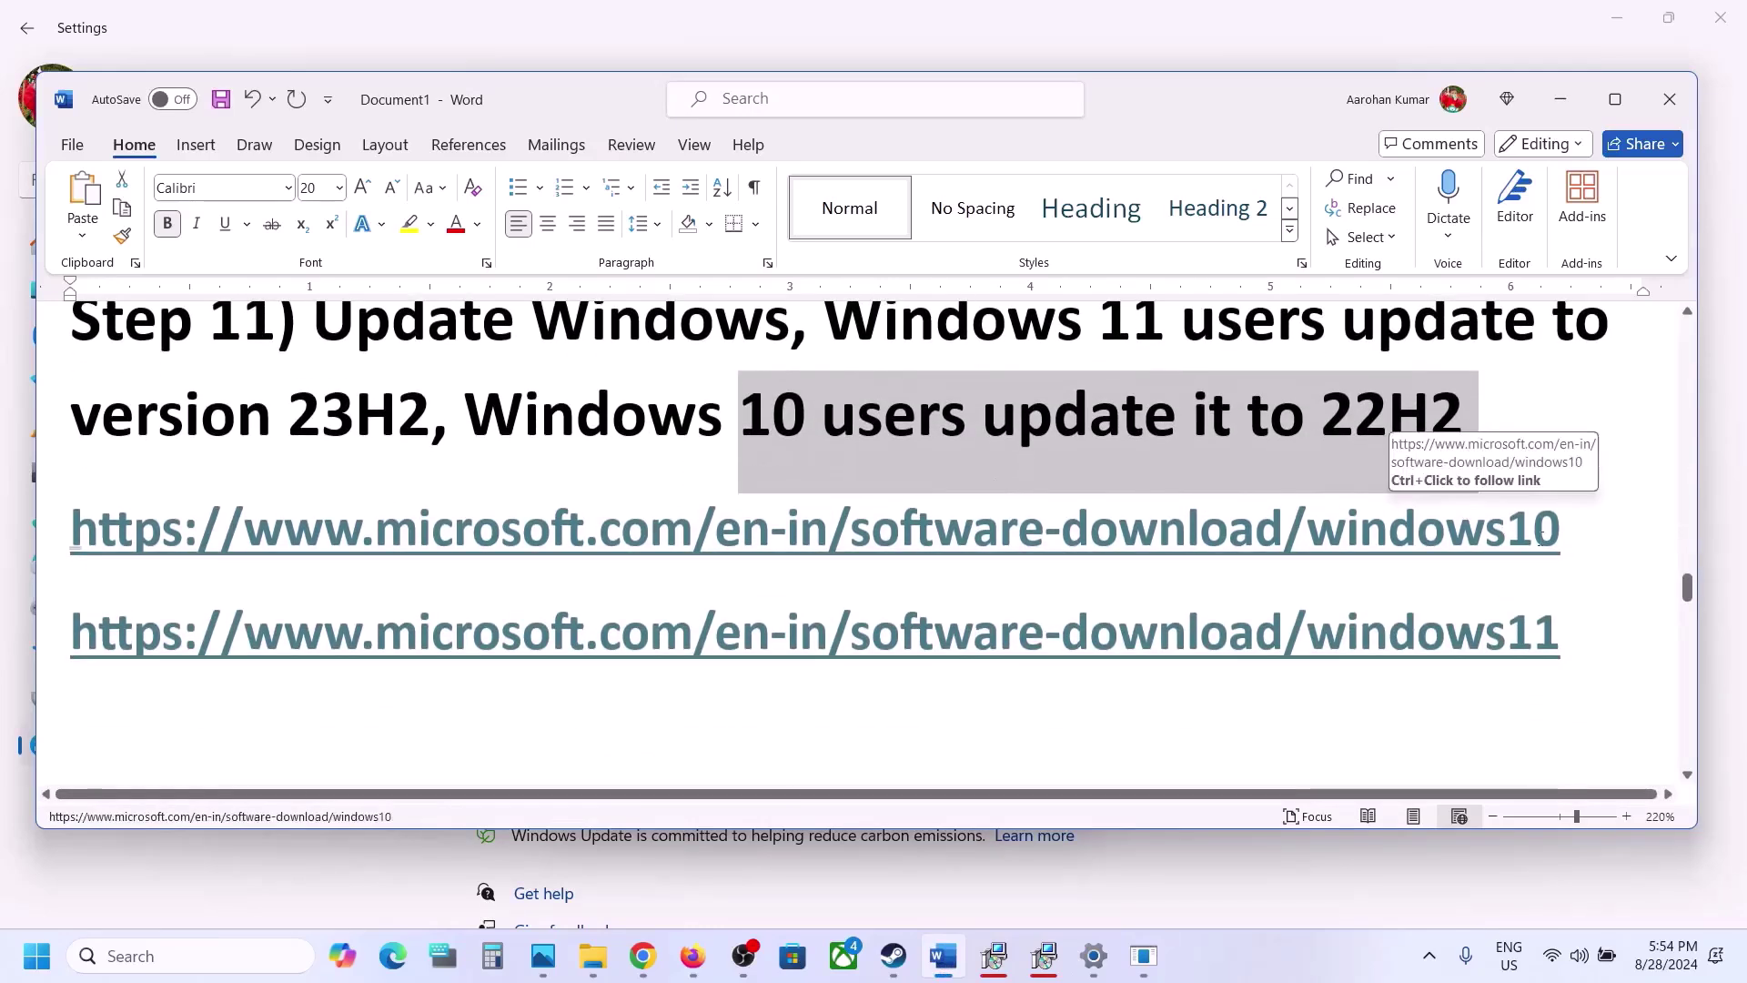
Copy the Windows 11 software download link from the notes and open it in a new Chrome window.
{"action": "triple_click", "coordinate": [1577, 627]}
{"action": "key", "text": "ctrl+c"}
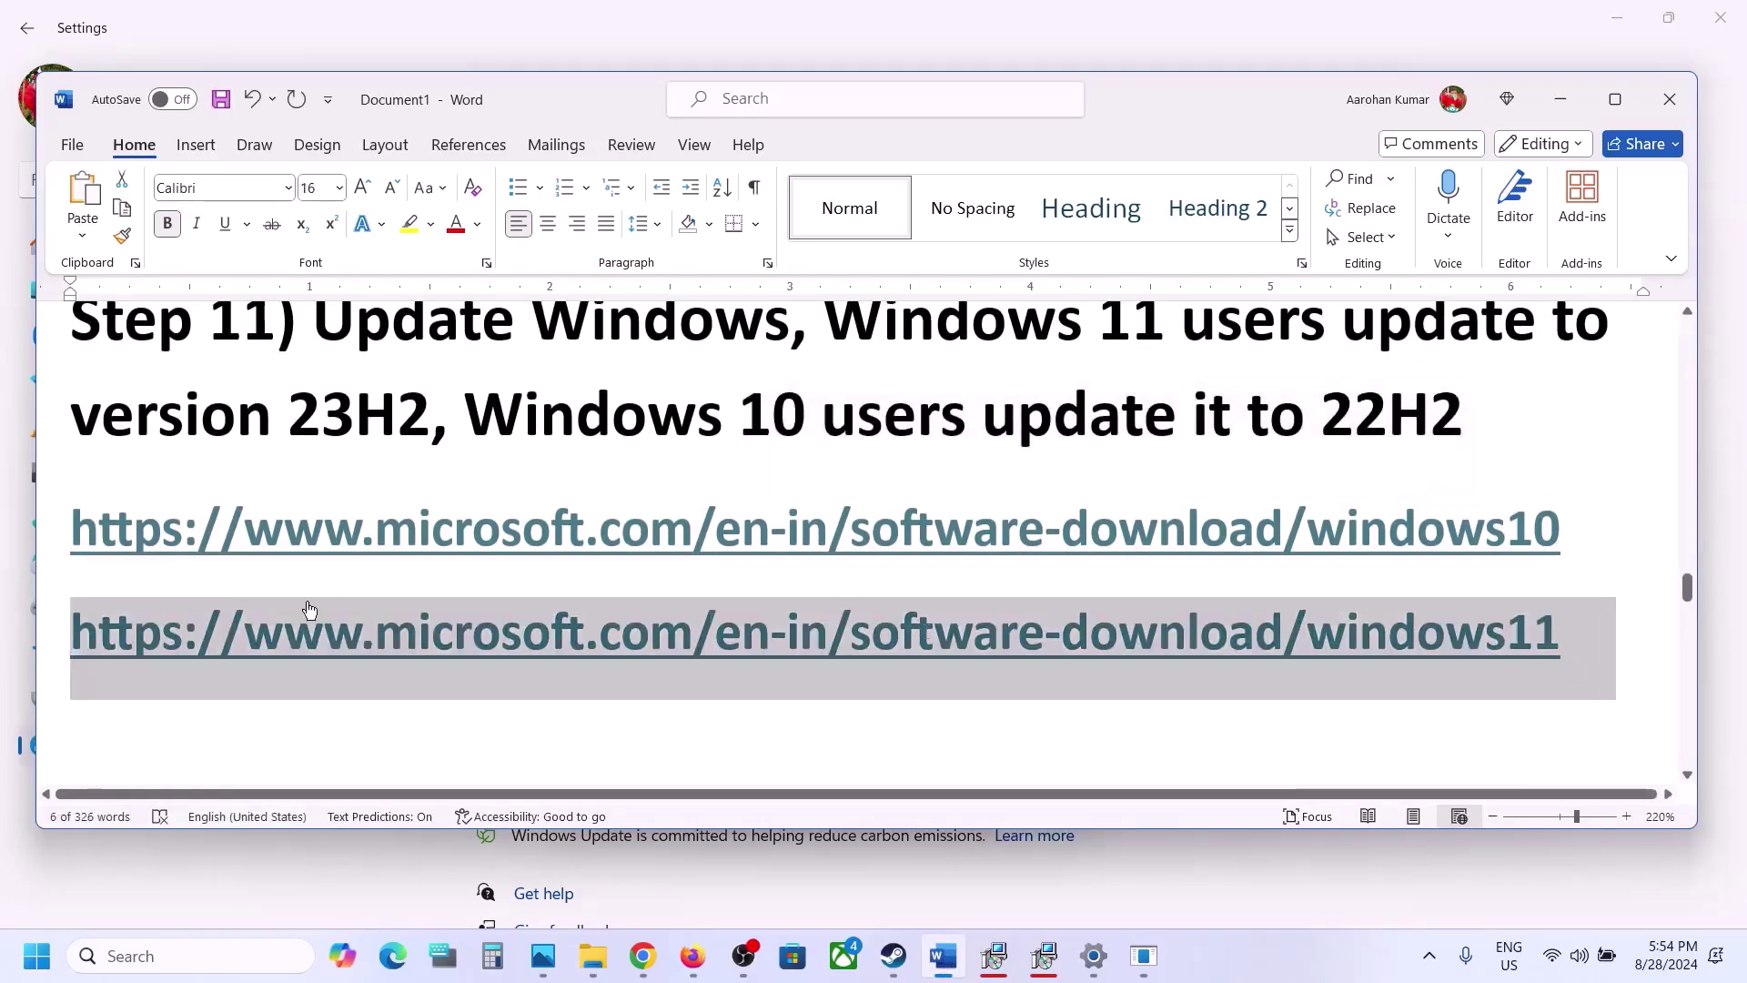
{"action": "right_click", "coordinate": [643, 956]}
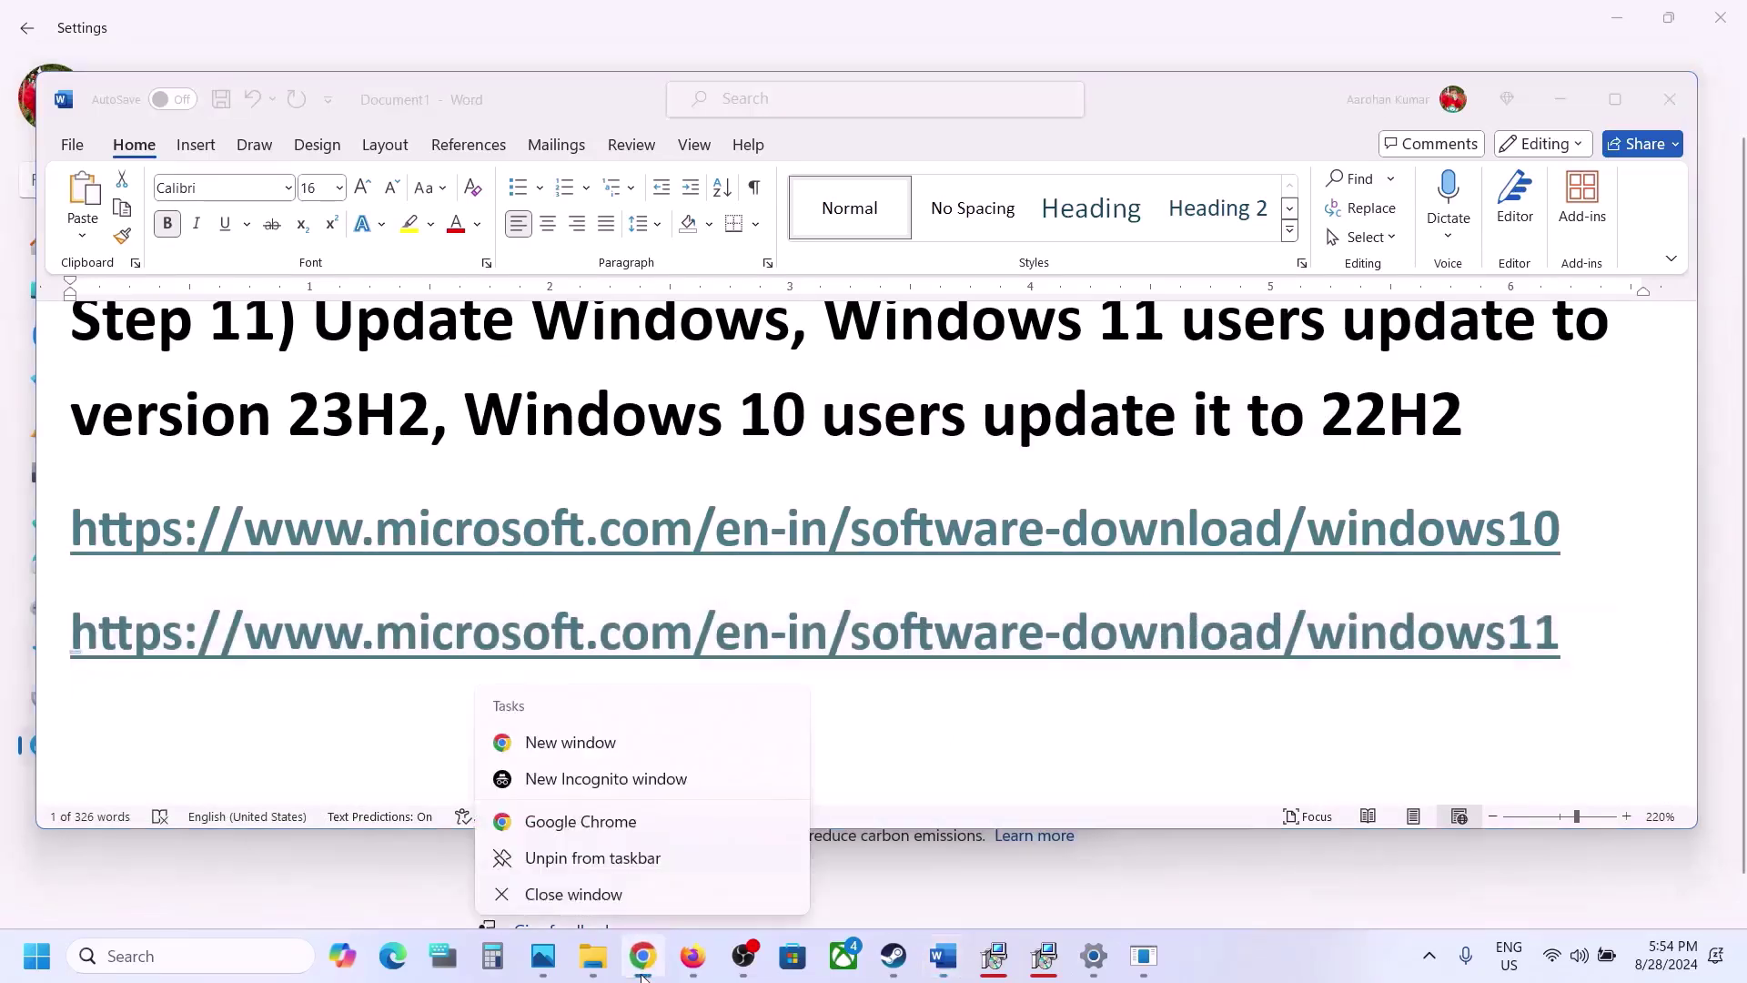
{"action": "left_click", "coordinate": [577, 749]}
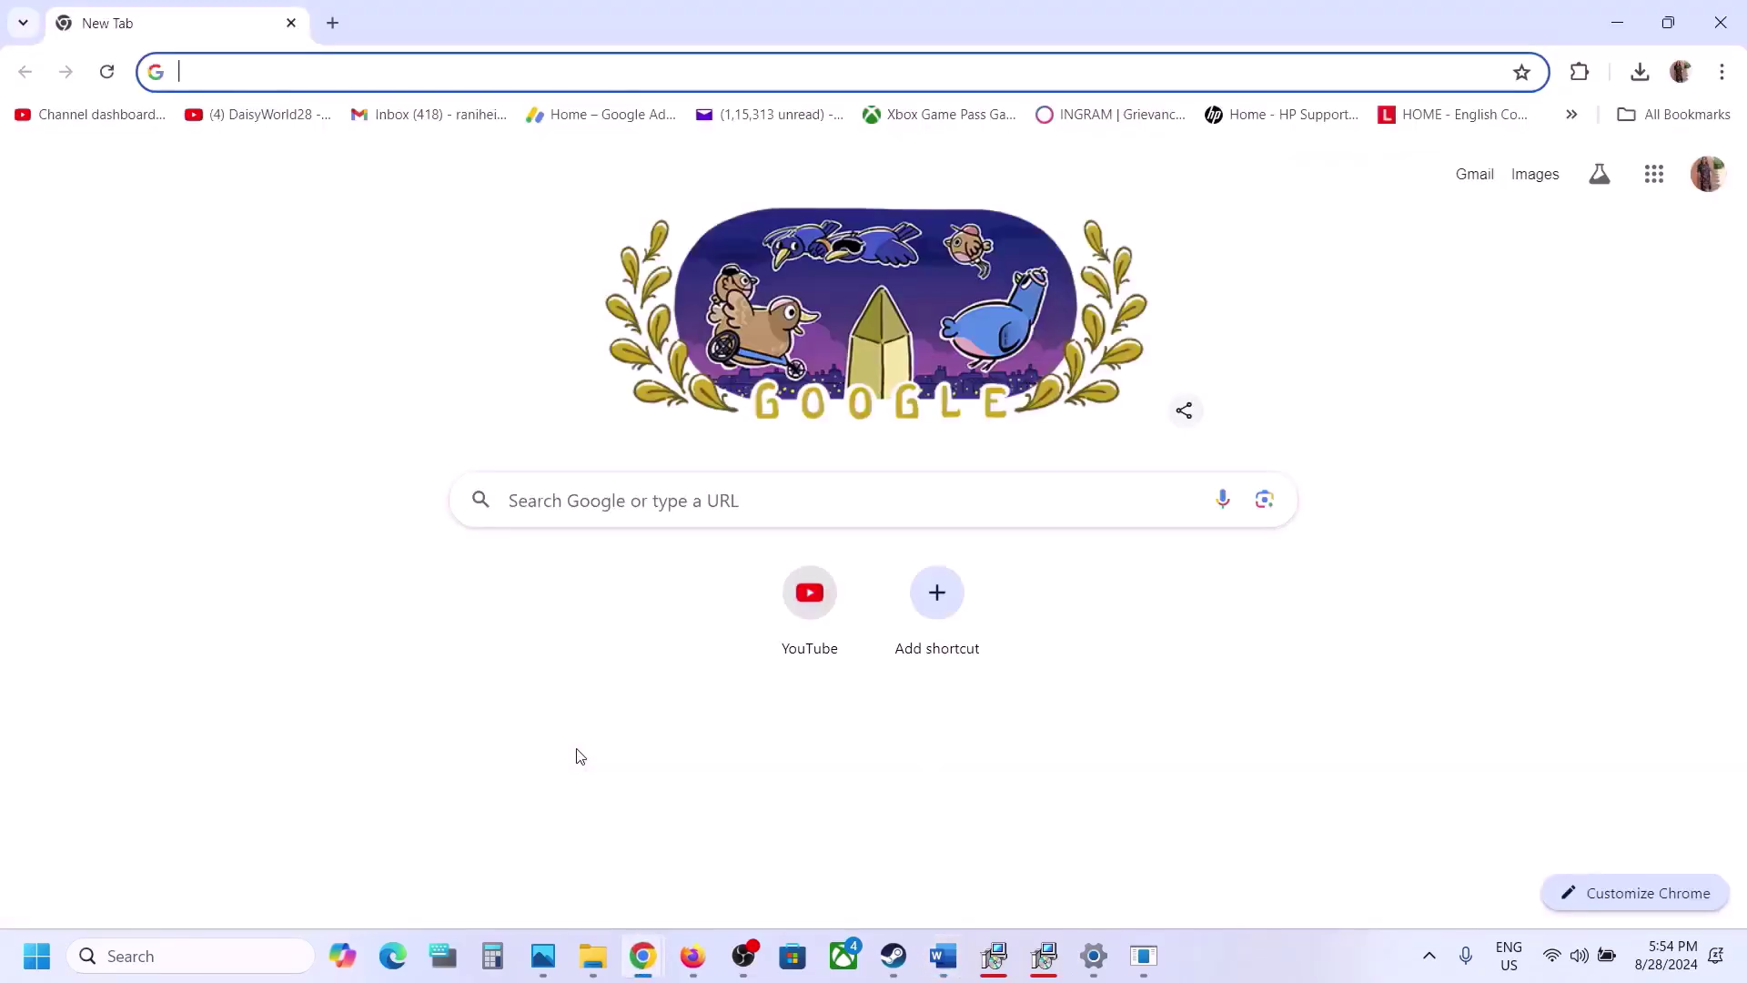
{"action": "key", "text": "ctrl+v"}
{"action": "key", "text": "Return"}
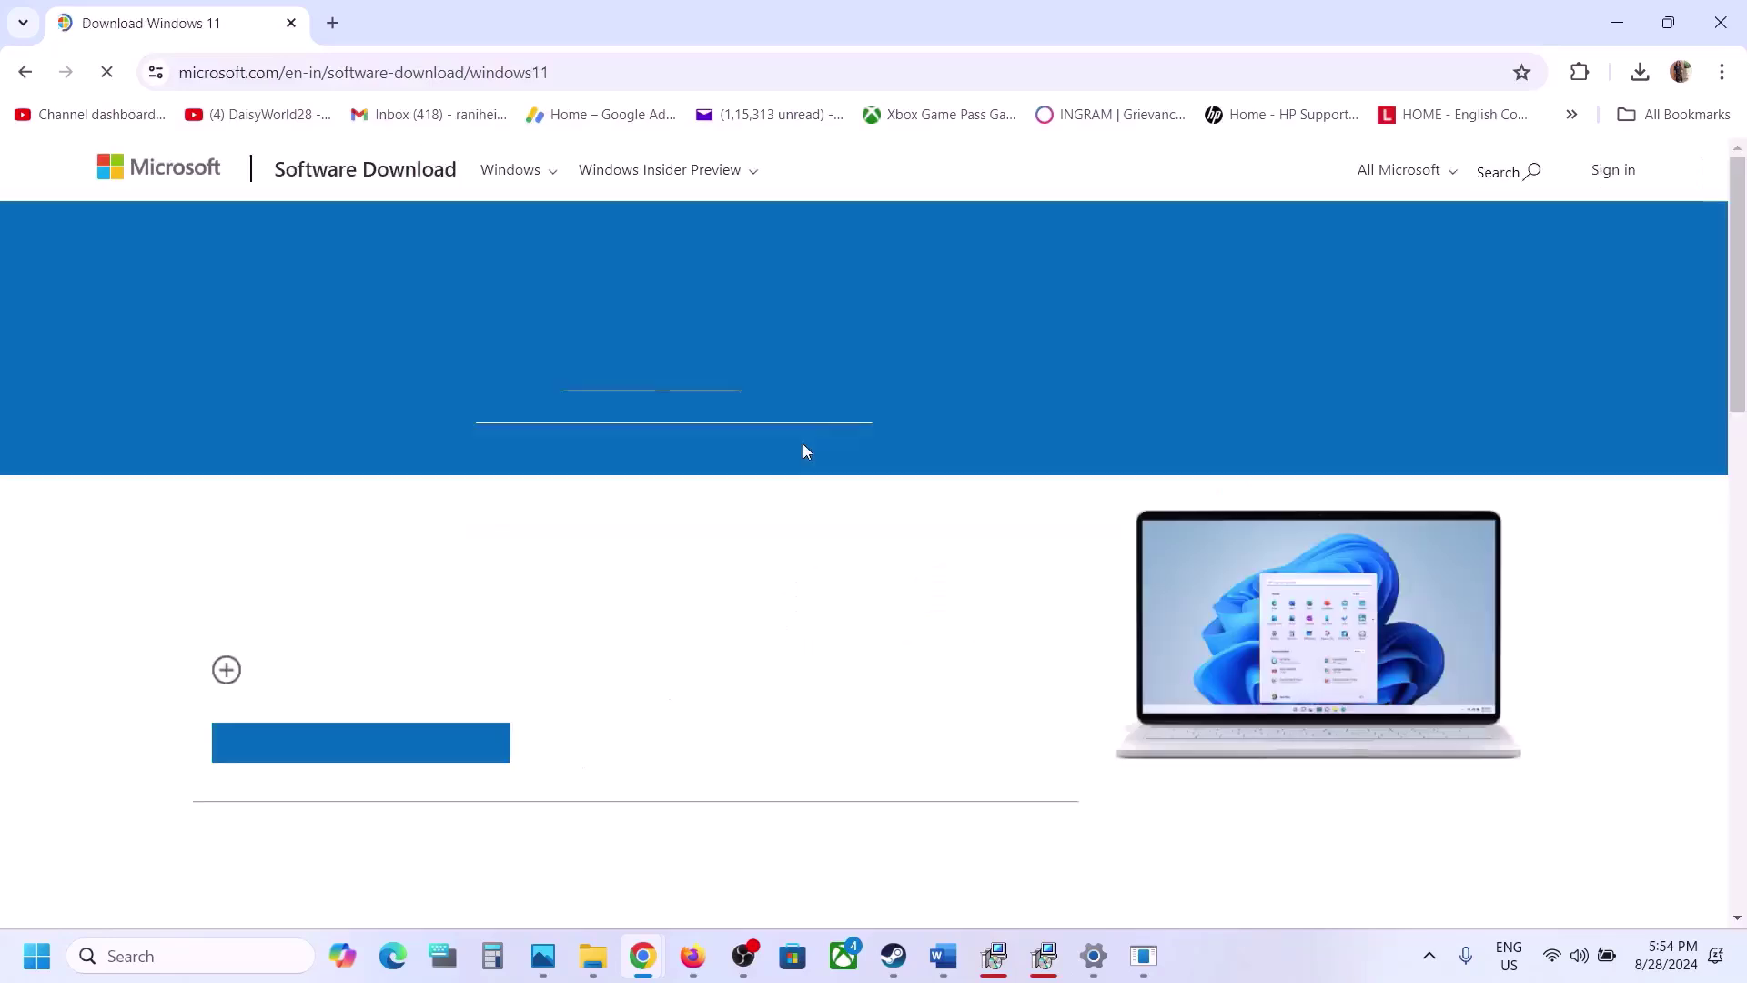
Download and run the Windows 11 Installation Assistant from the Microsoft page, and close the assistant after its version check.
{"action": "scroll", "coordinate": [495, 601], "scroll_direction": "down", "scroll_amount": 1}
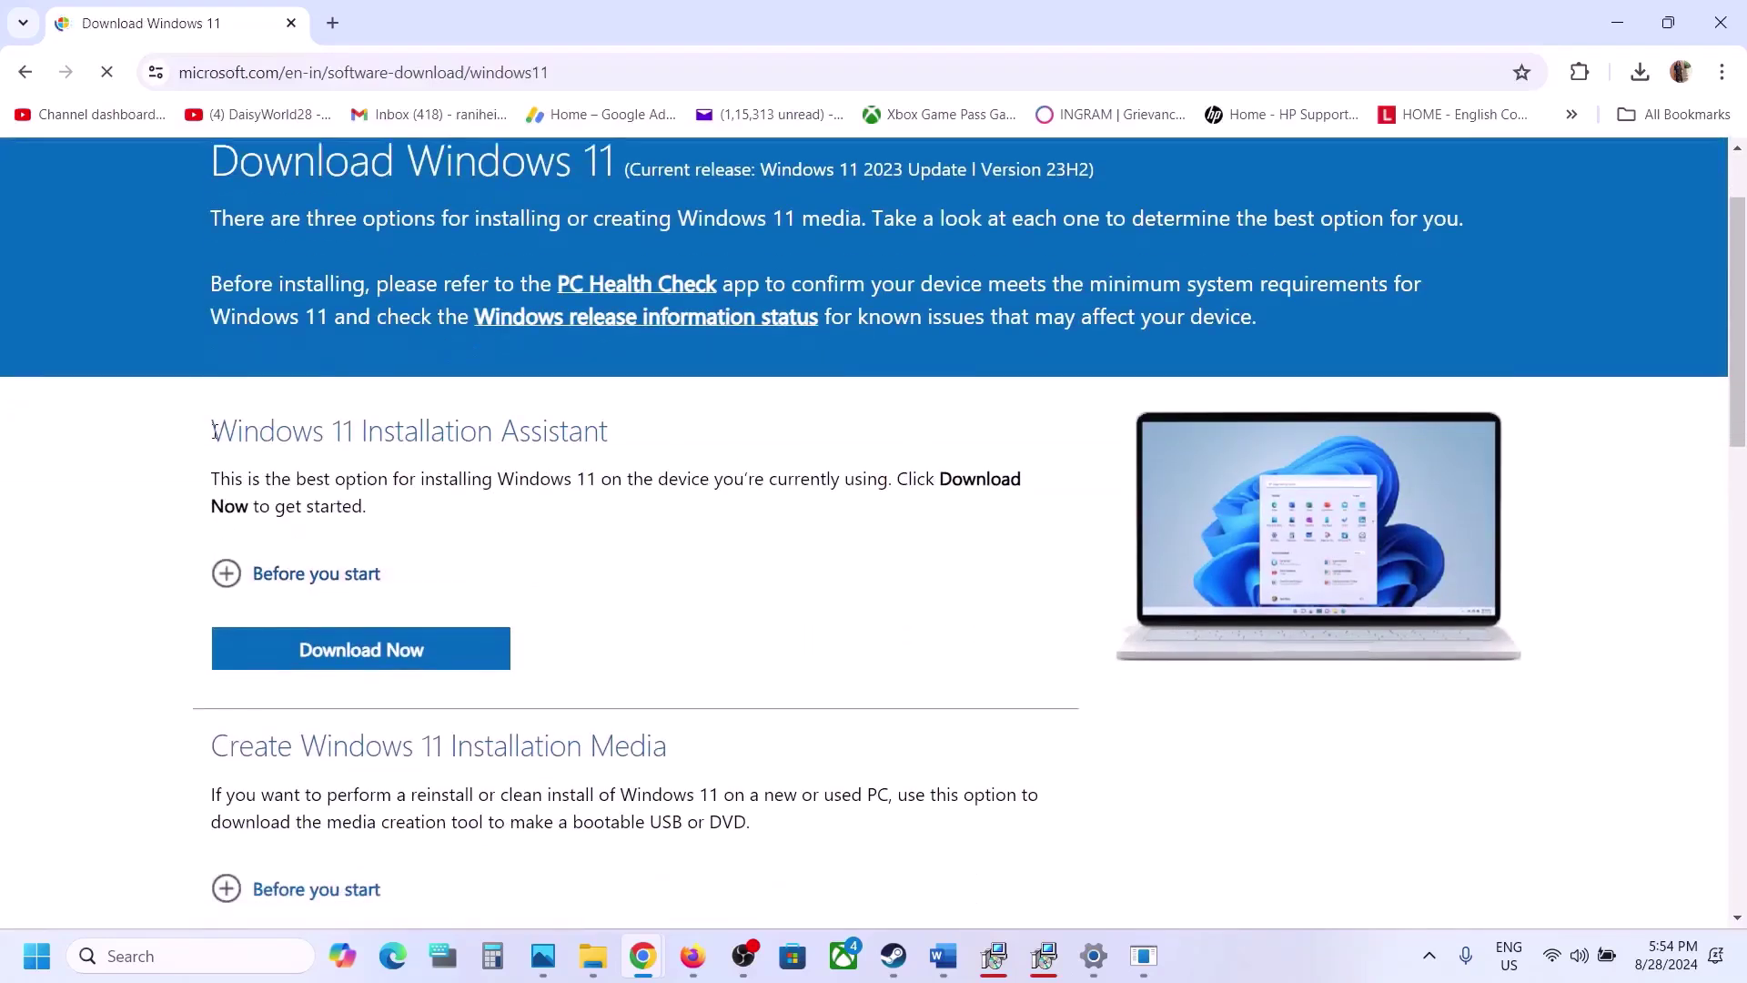
{"action": "left_click_drag", "start_coordinate": [218, 429], "coordinate": [694, 407]}
{"action": "left_click", "coordinate": [382, 661]}
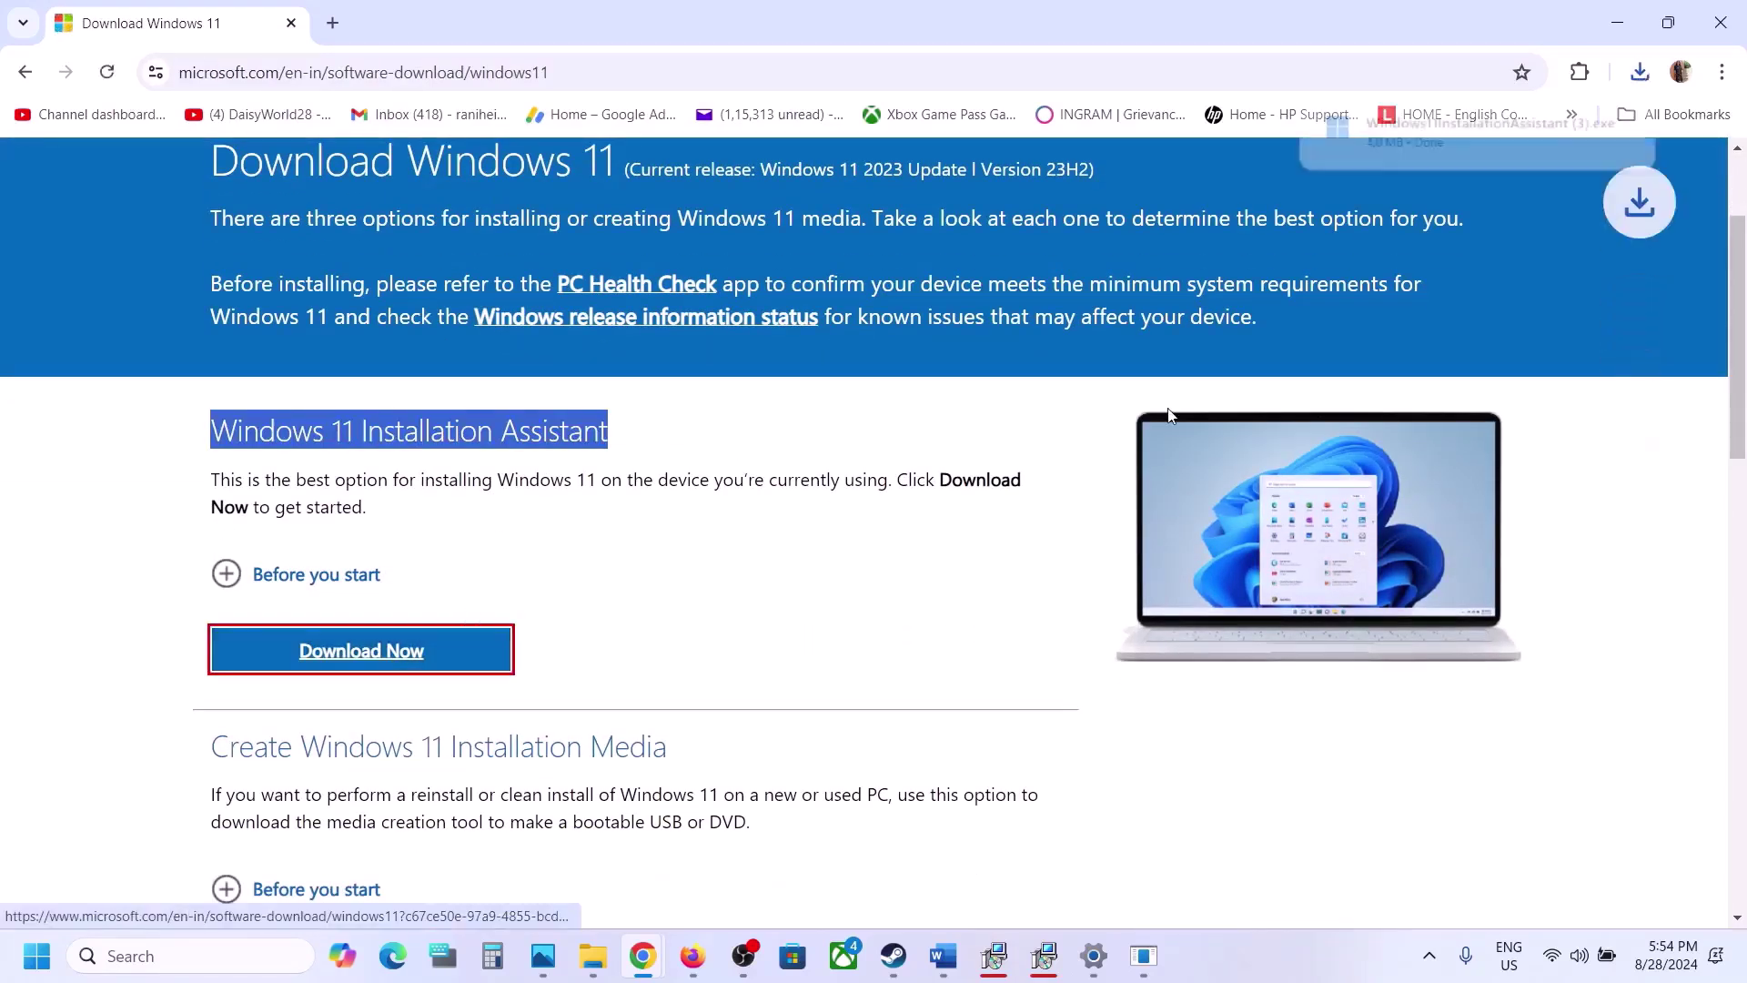
{"action": "left_click", "coordinate": [1454, 122]}
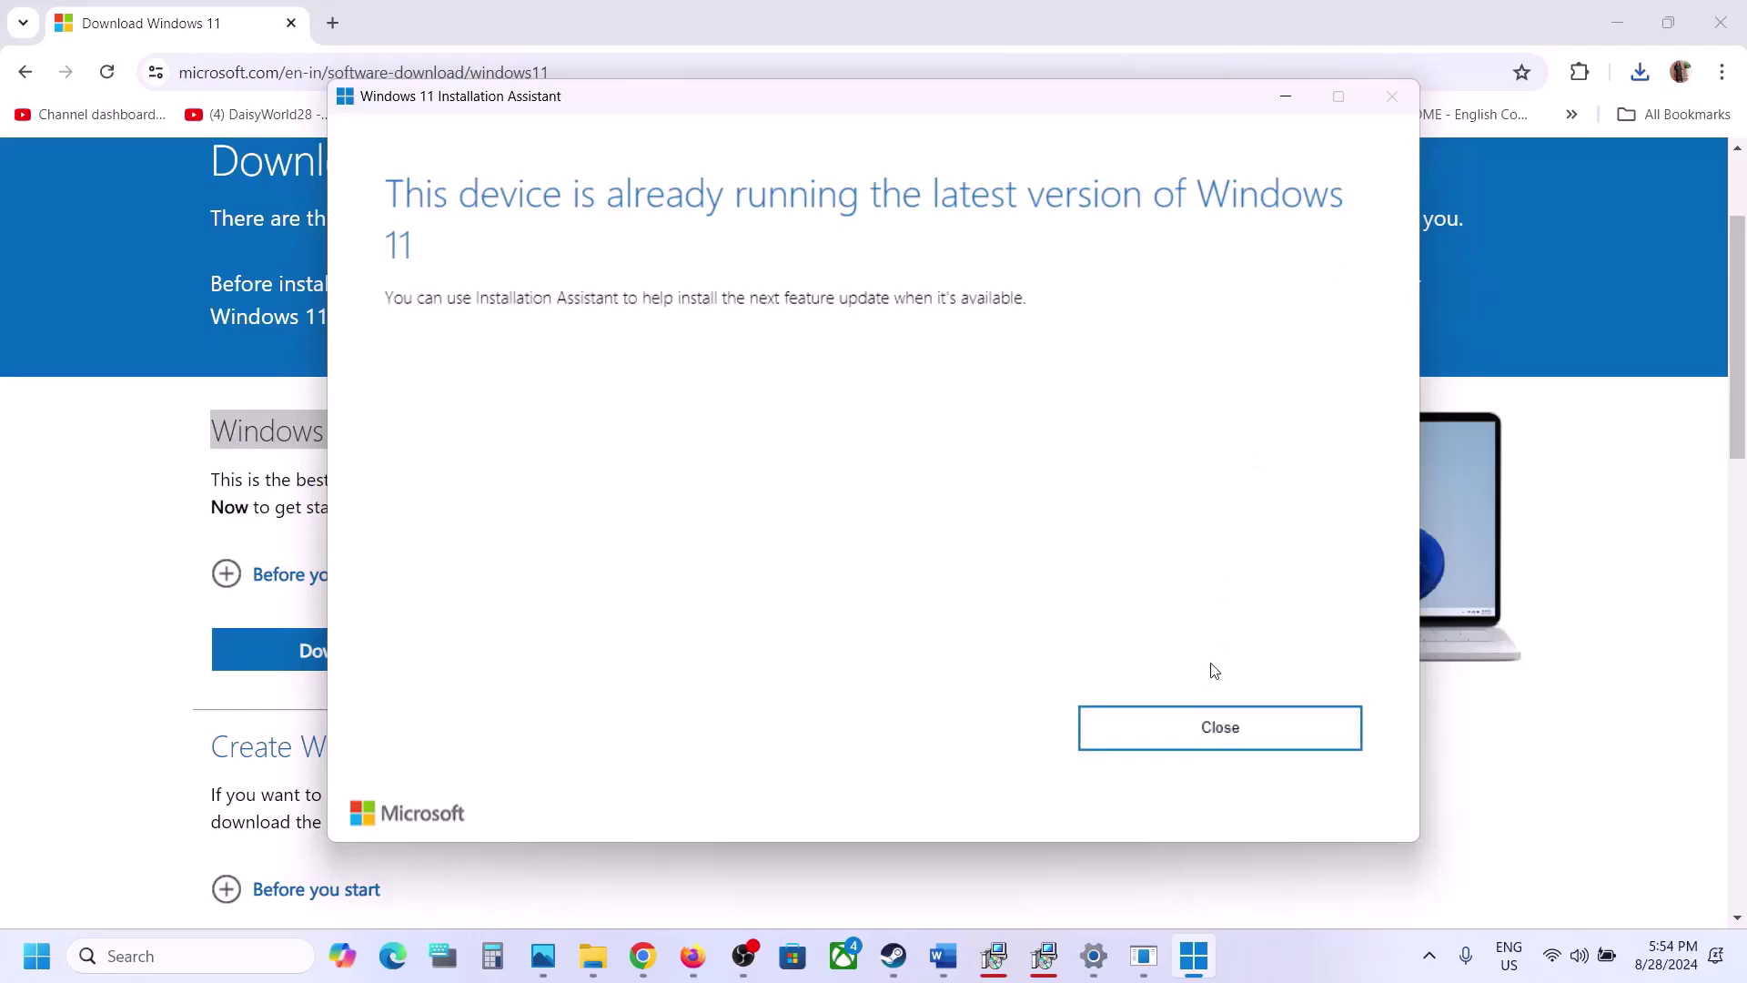
{"action": "left_click", "coordinate": [1220, 735]}
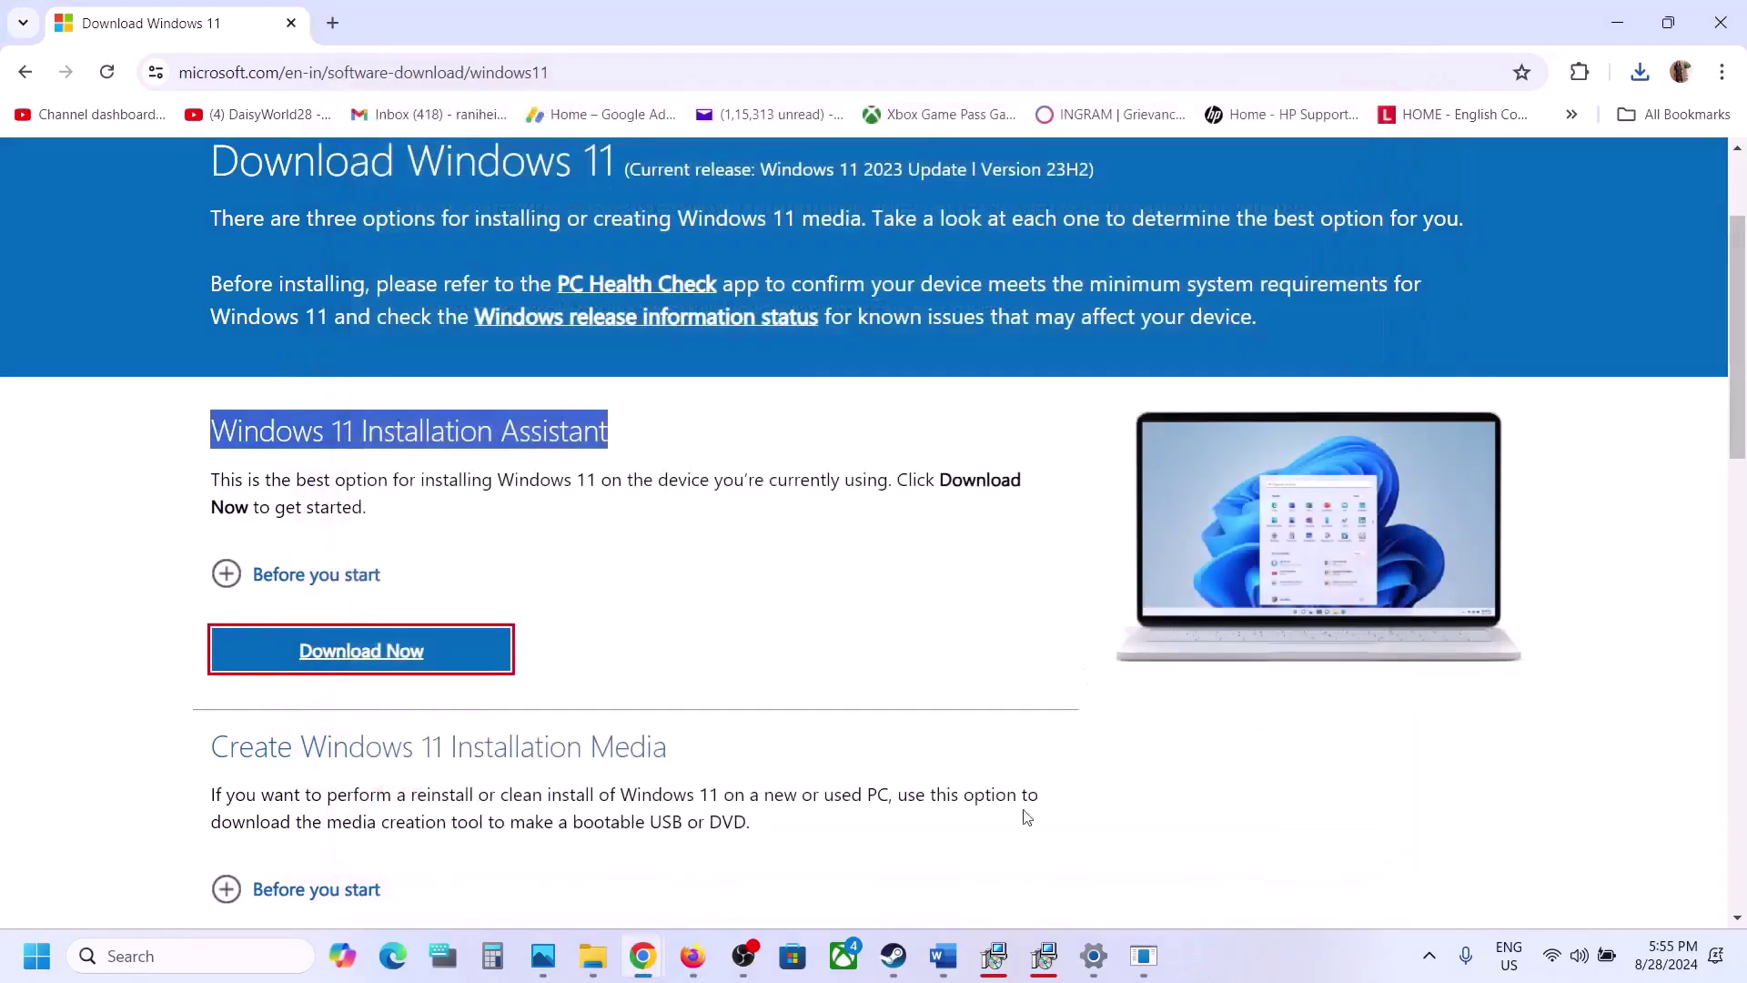
Copy the Windows 10 download link from the notes, open it in a new Chrome tab and request the Update Assistant download.
{"action": "left_click", "coordinate": [931, 958]}
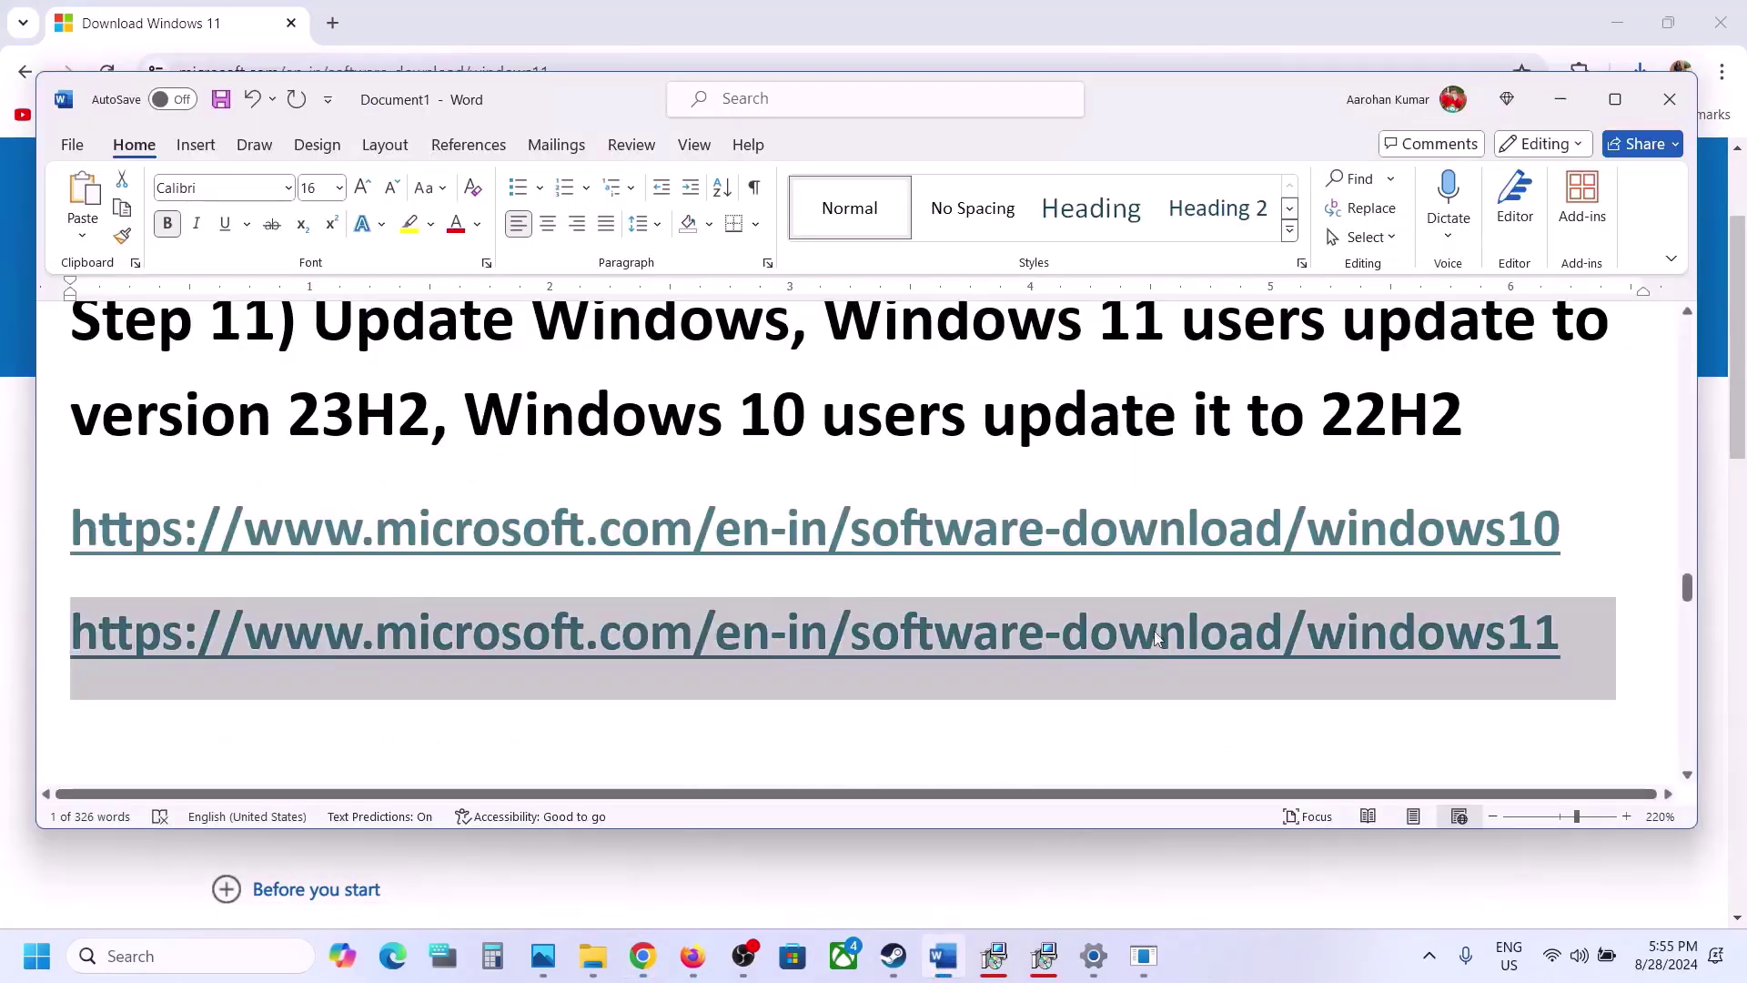
{"action": "triple_click", "coordinate": [389, 528]}
{"action": "key", "text": "ctrl+c"}
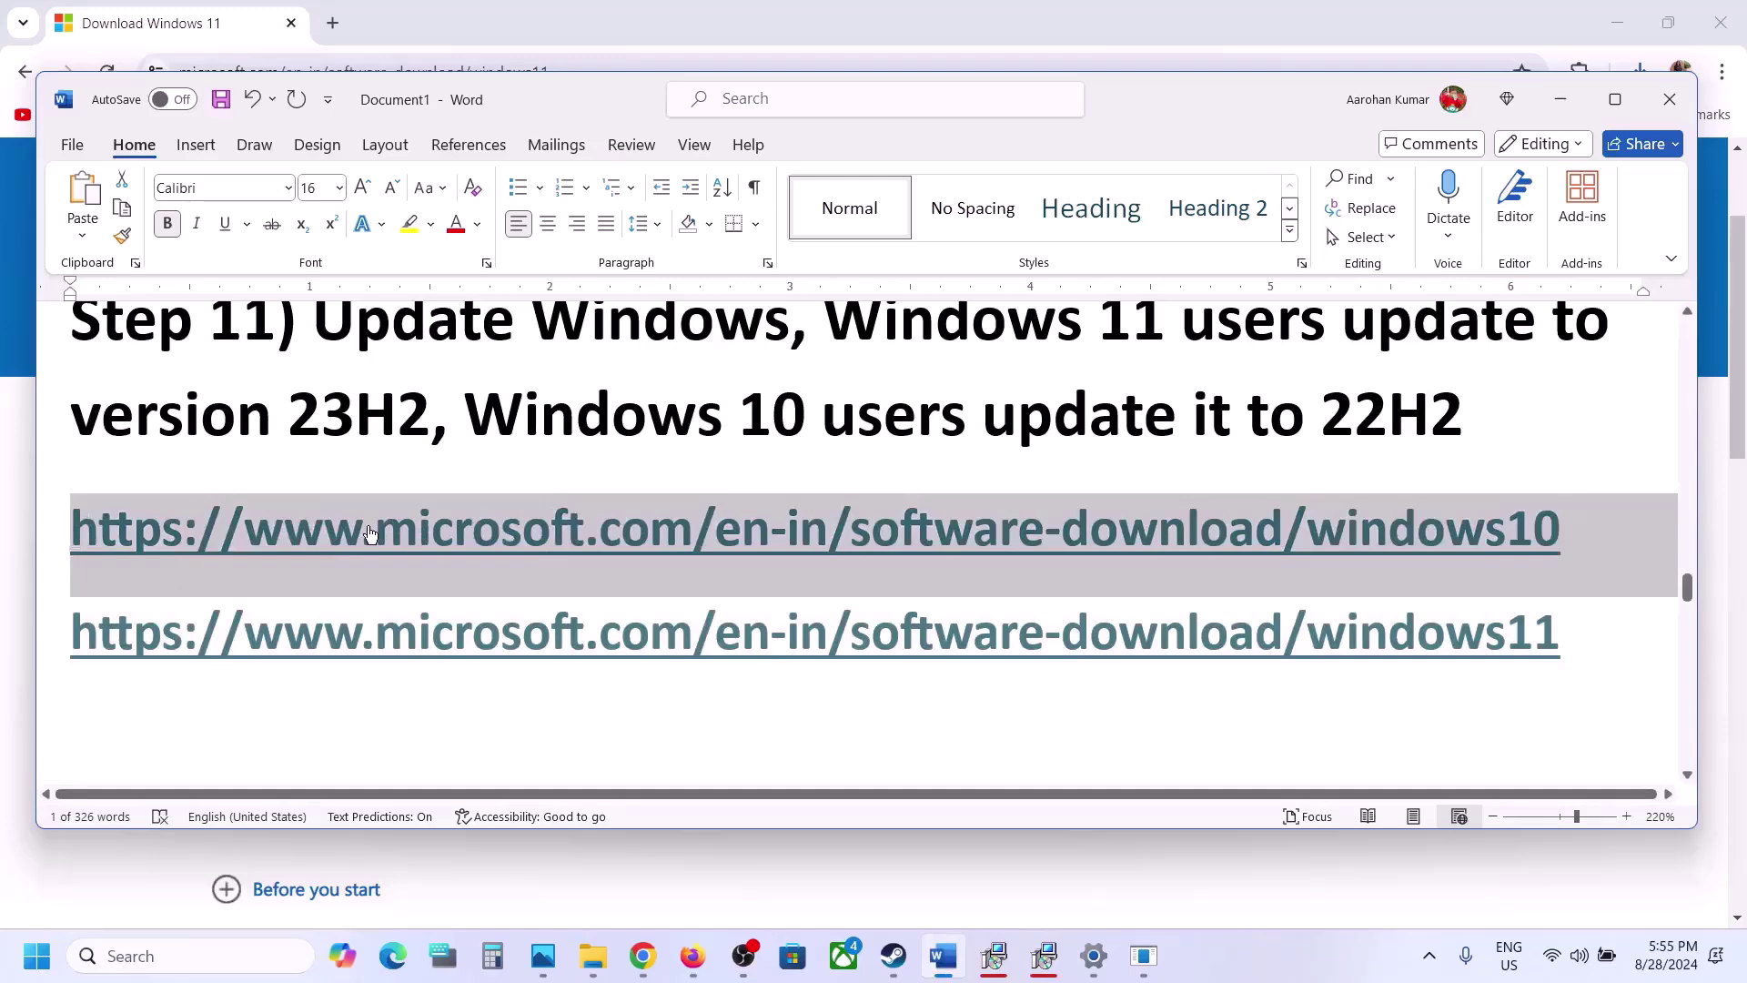
{"action": "left_click", "coordinate": [353, 25]}
{"action": "left_click", "coordinate": [333, 24]}
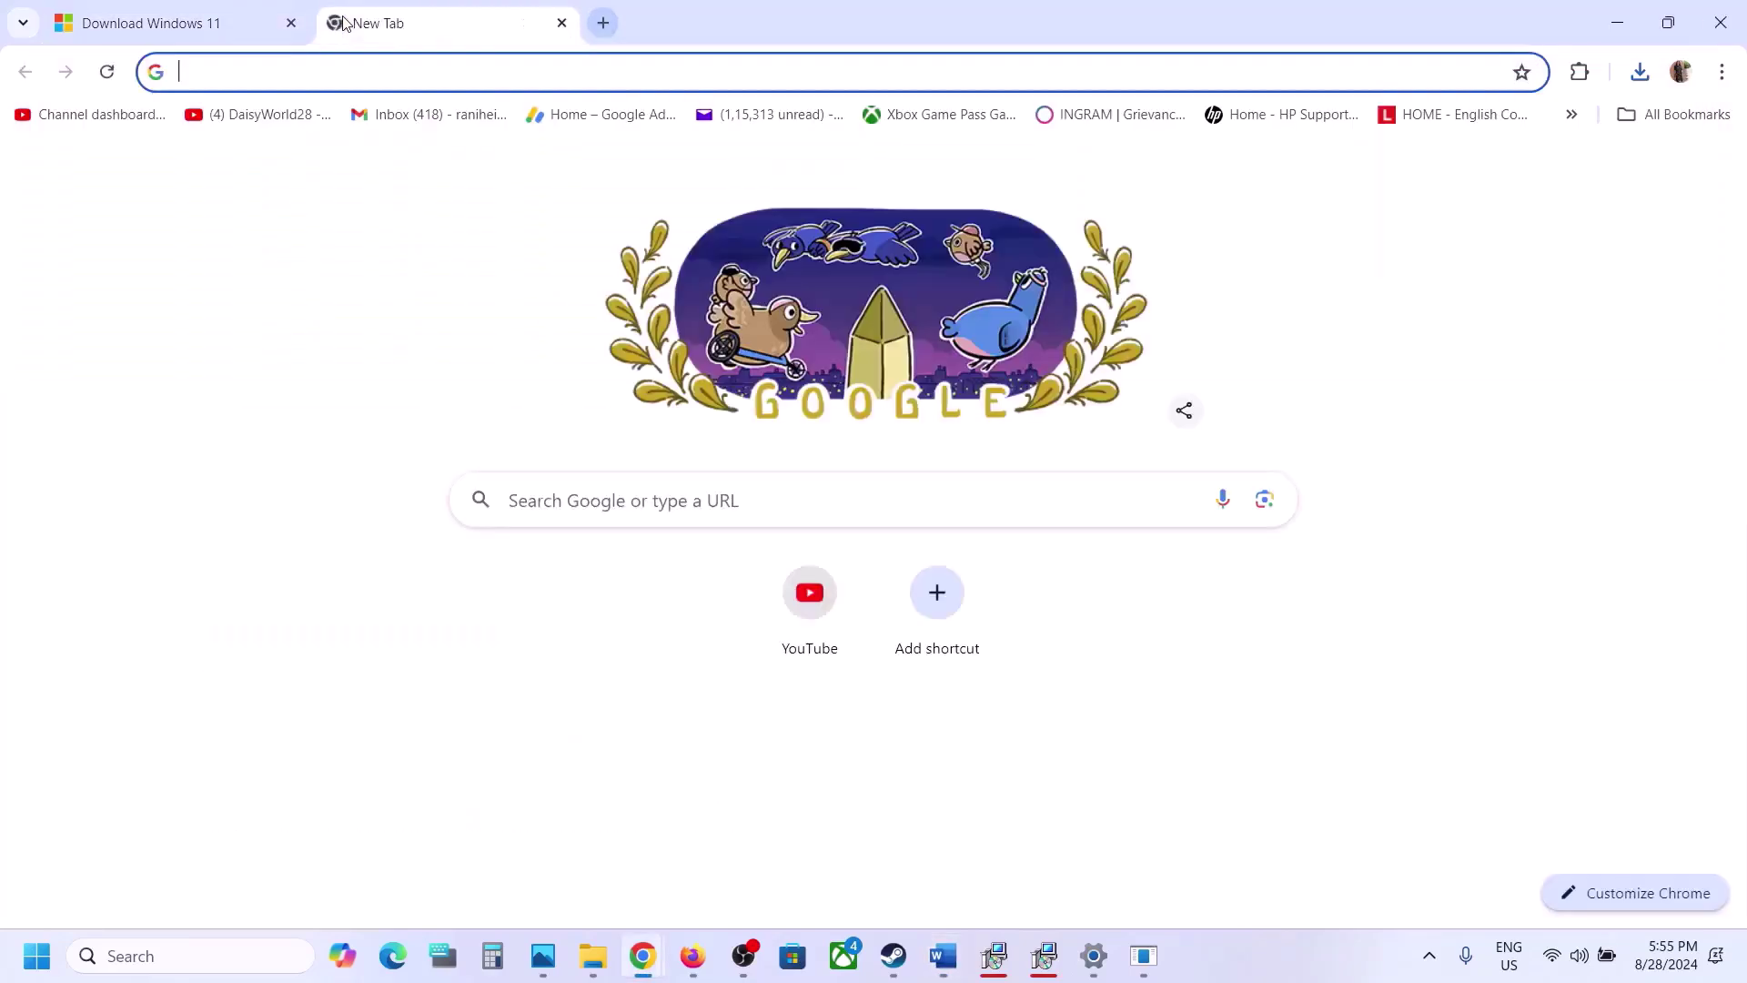
{"action": "key", "text": "ctrl+v"}
{"action": "key", "text": "Return"}
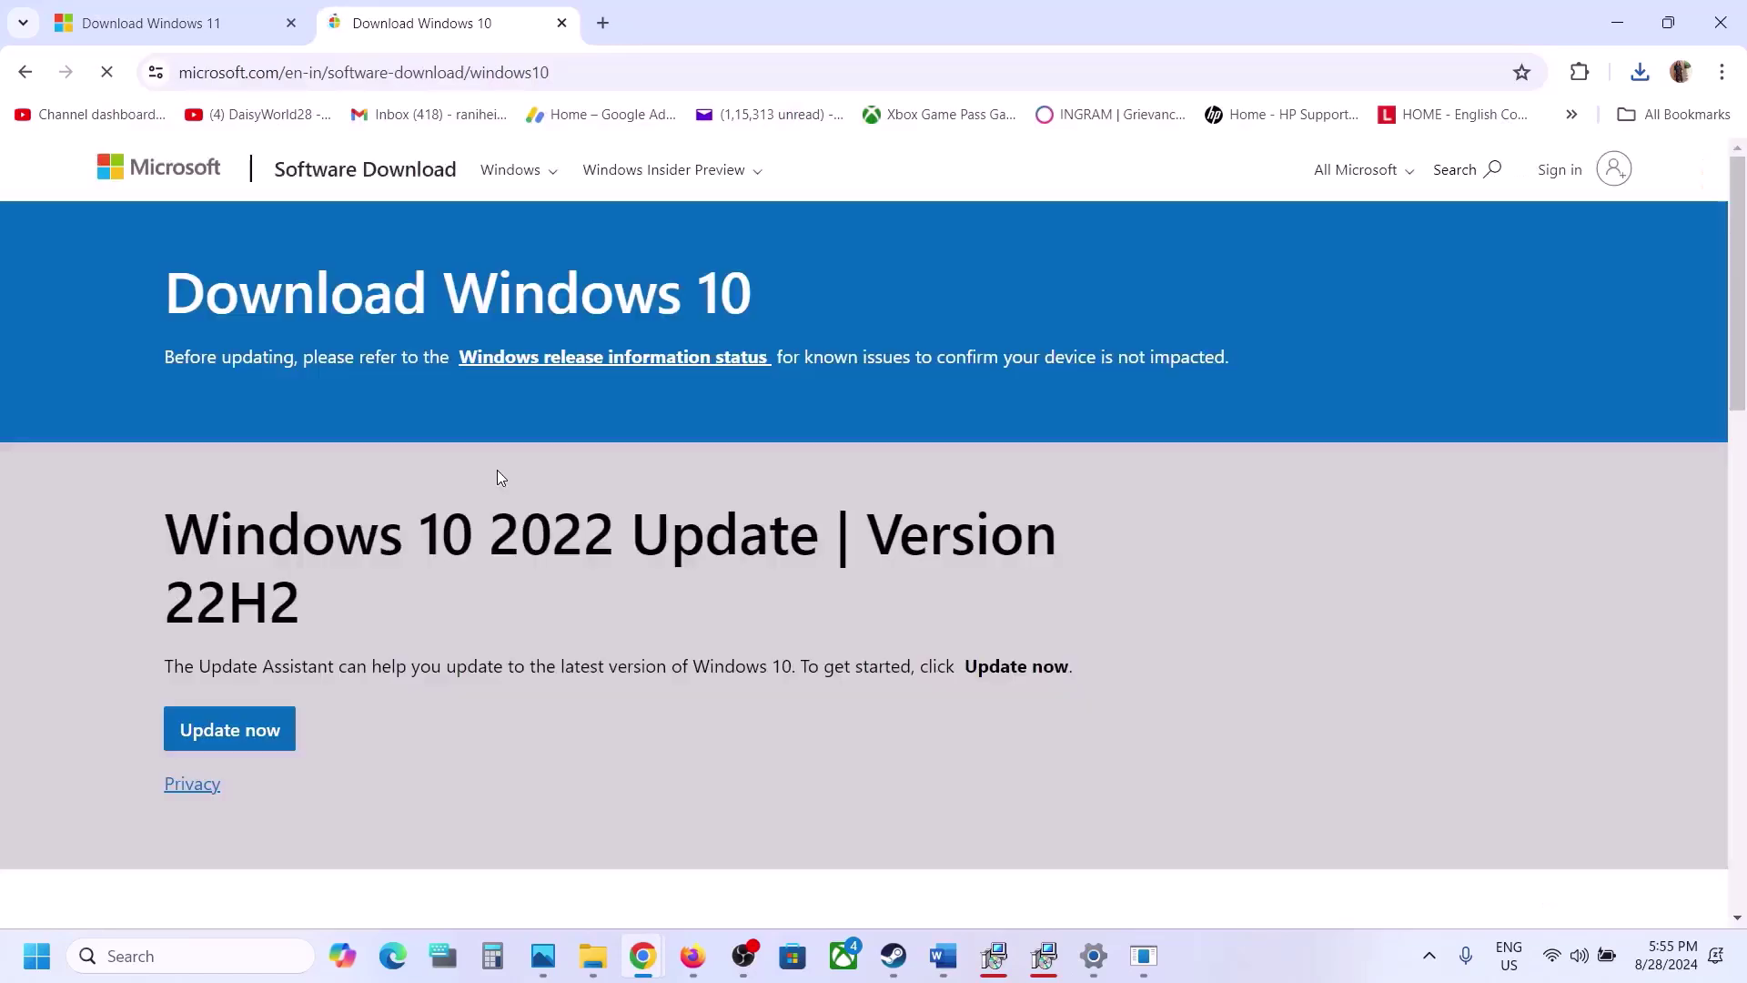
{"action": "left_click", "coordinate": [234, 734]}
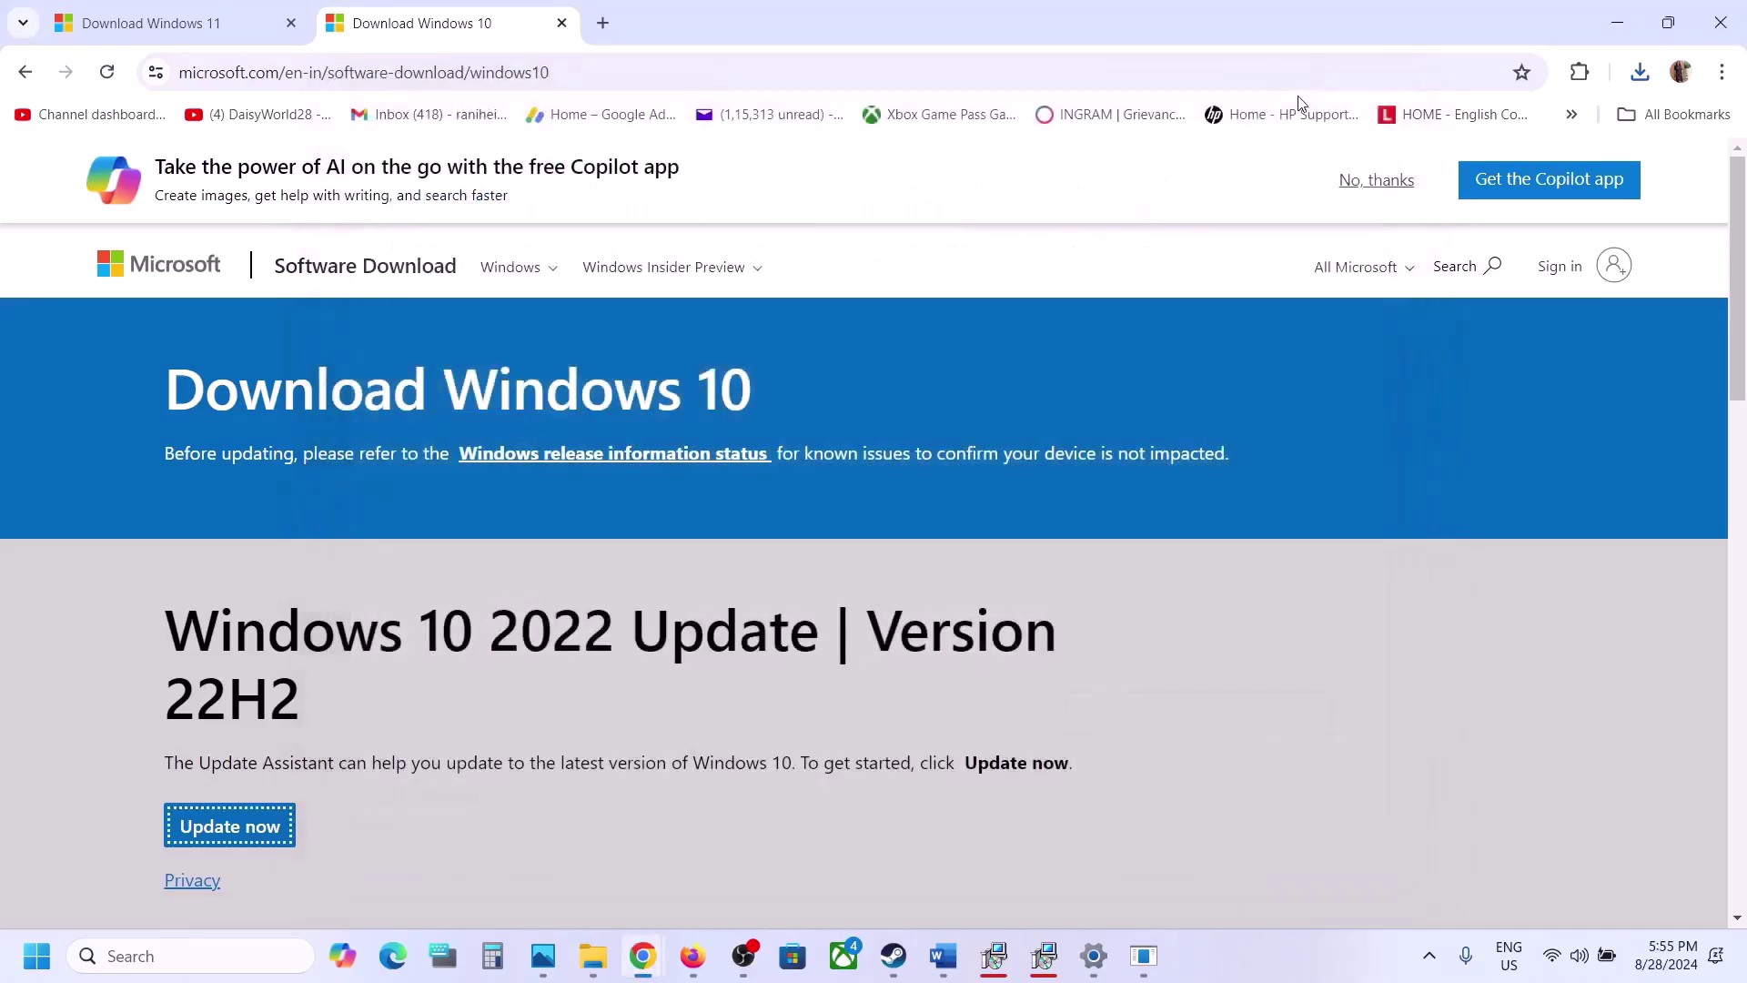
Bring up the Steam library, return to the Word notes and highlight "Verify the game files" in Step 12.
{"action": "mouse_move", "coordinate": [956, 958]}
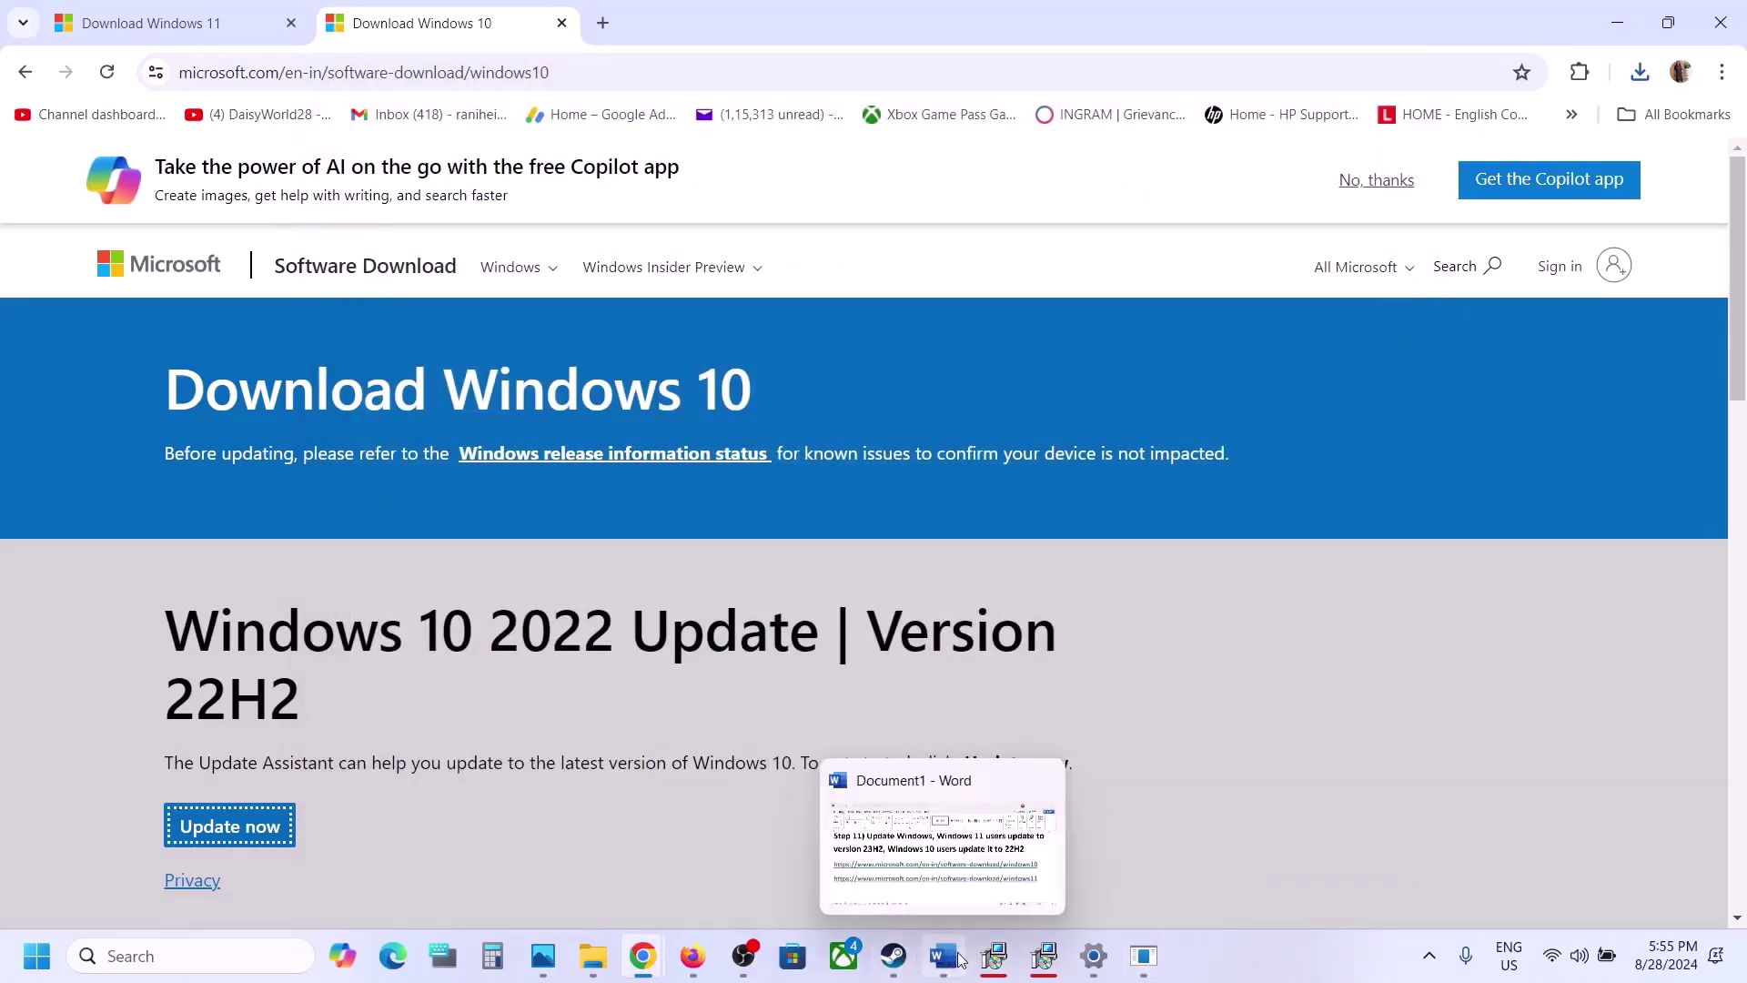
{"action": "left_click", "coordinate": [894, 956]}
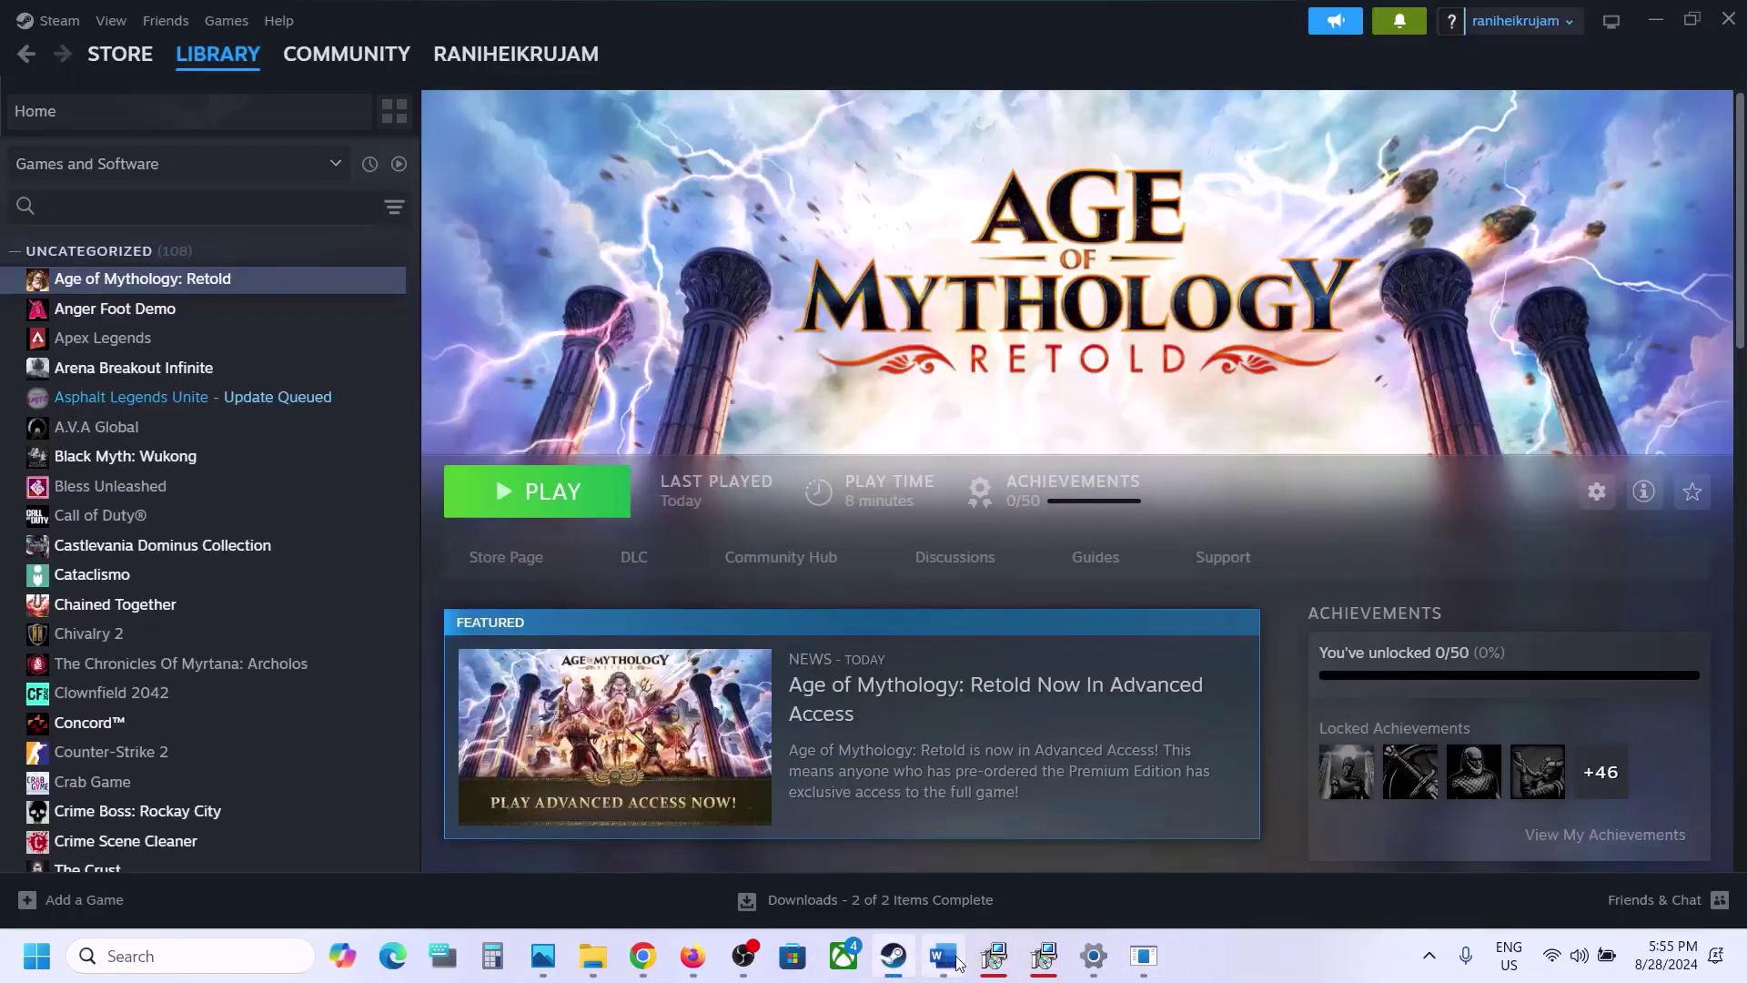
{"action": "left_click", "coordinate": [942, 955]}
{"action": "scroll", "coordinate": [806, 591], "scroll_direction": "down", "scroll_amount": 2}
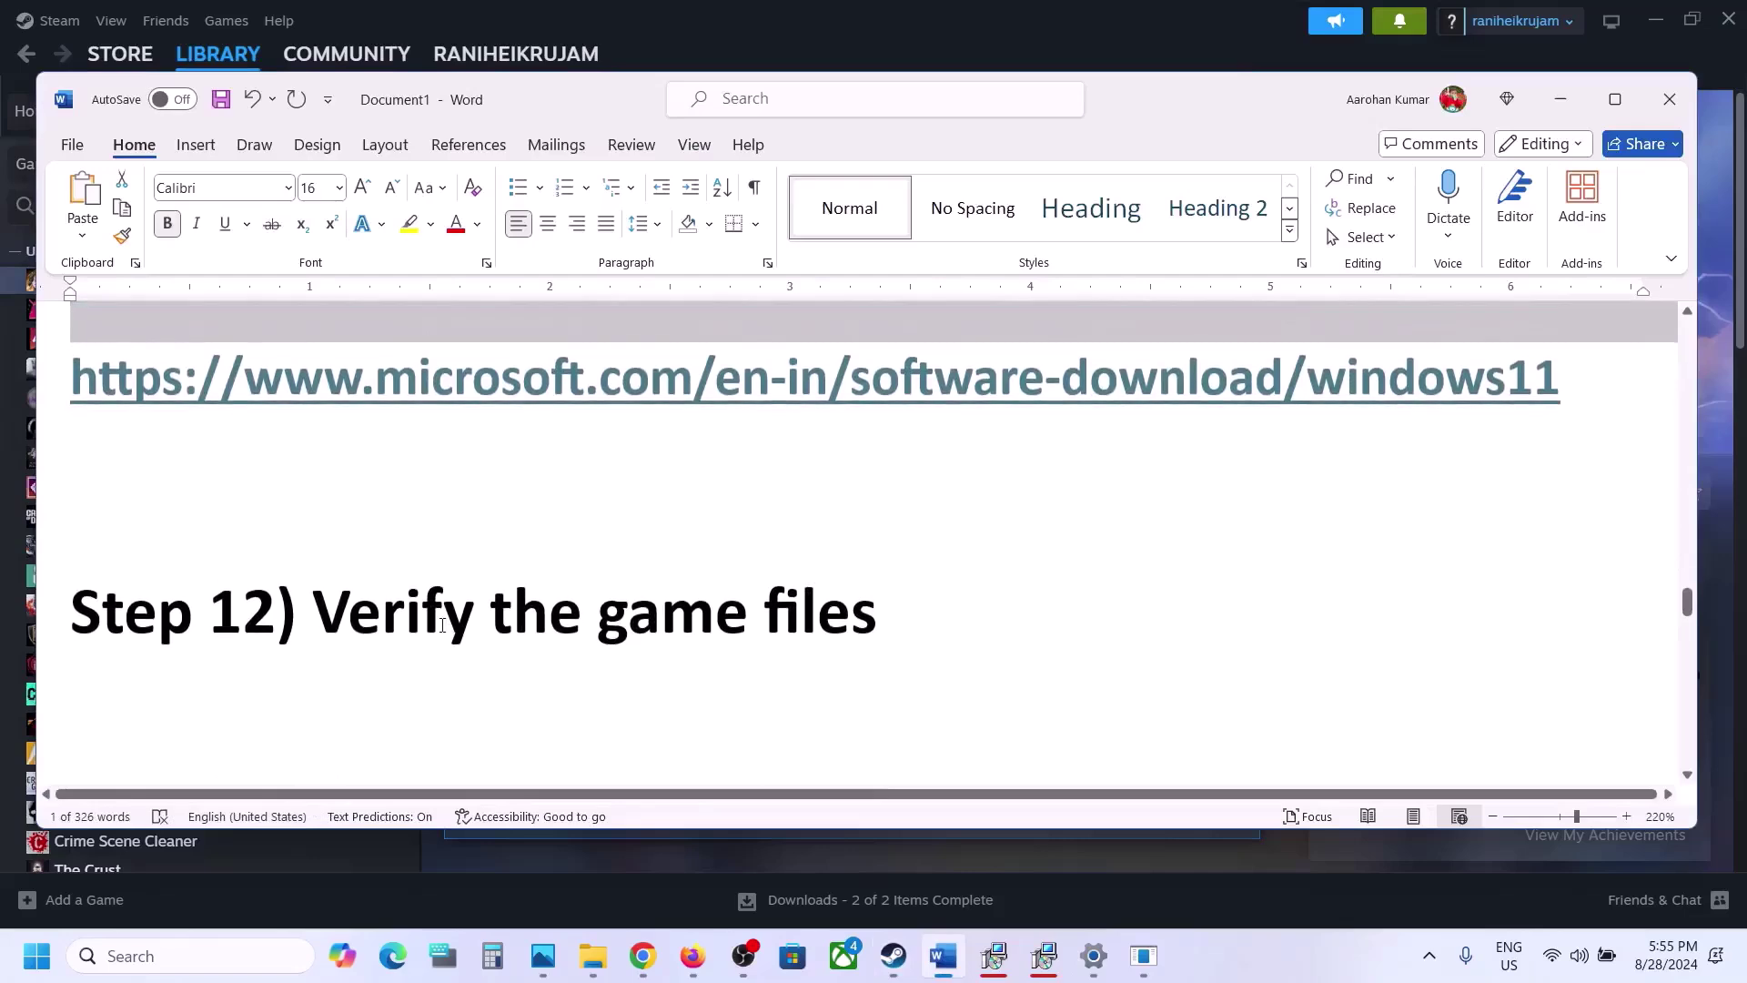
{"action": "left_click_drag", "start_coordinate": [314, 618], "coordinate": [947, 647]}
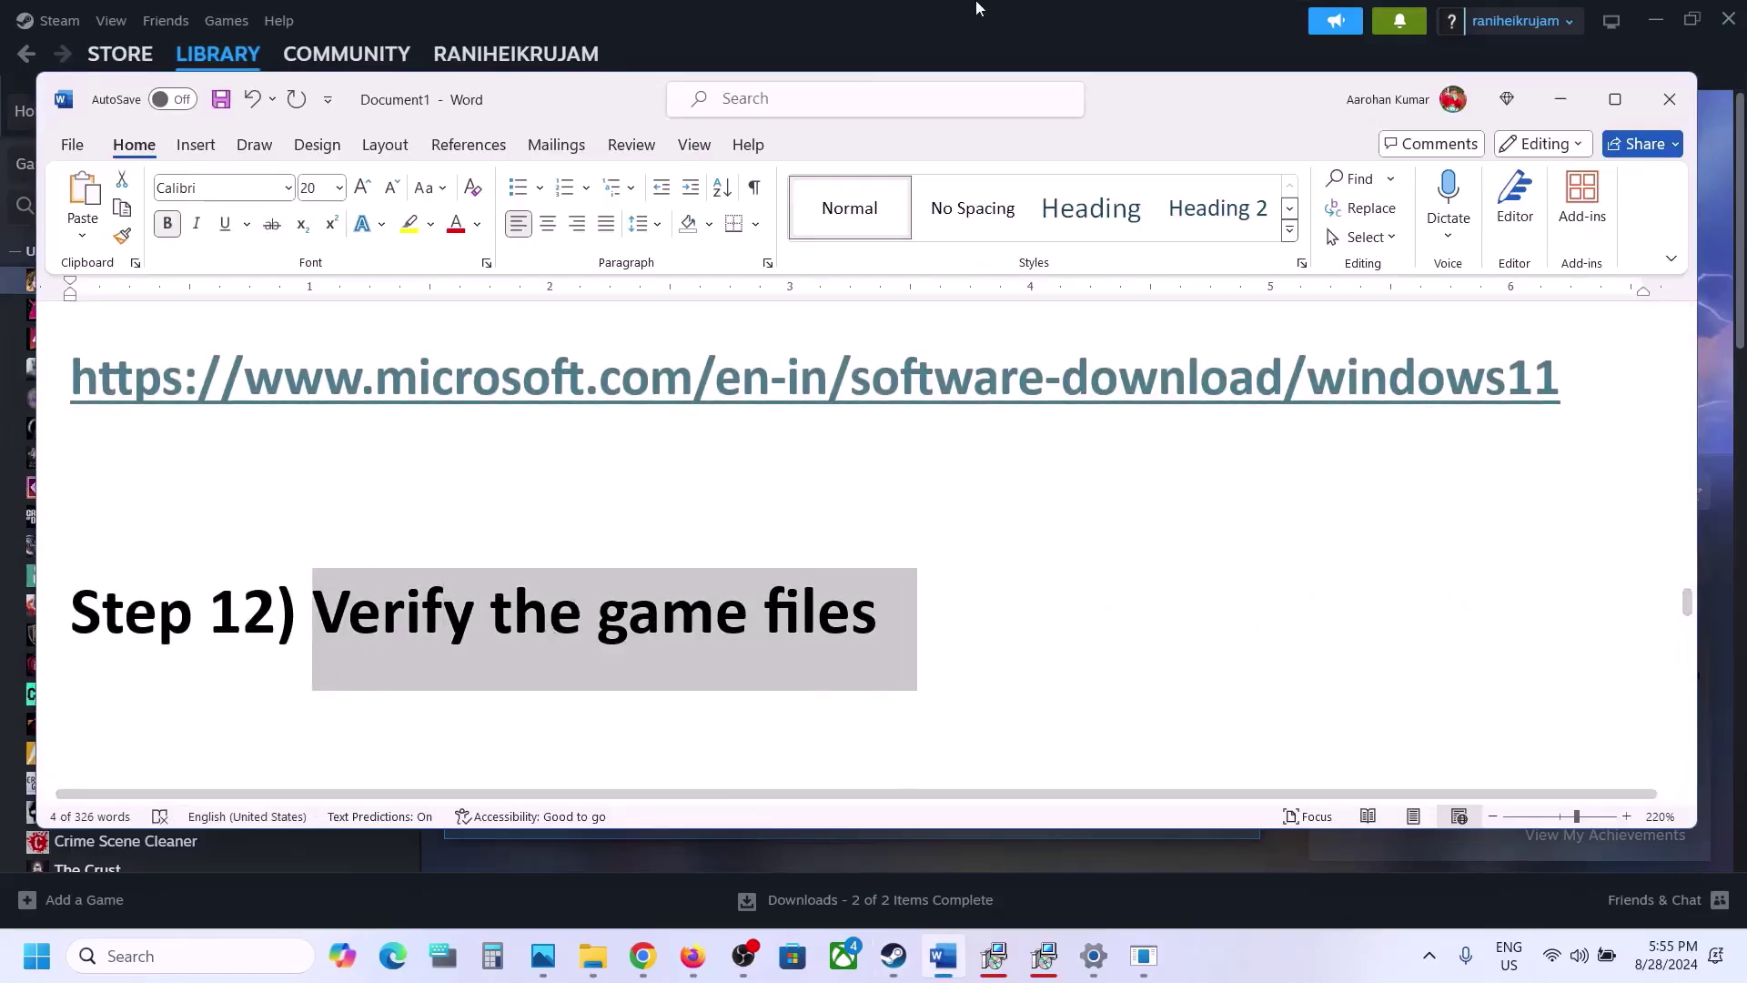
Start verifying the integrity of the Age of Mythology: Retold game files in Steam and close the game's properties.
{"action": "left_click", "coordinate": [941, 37]}
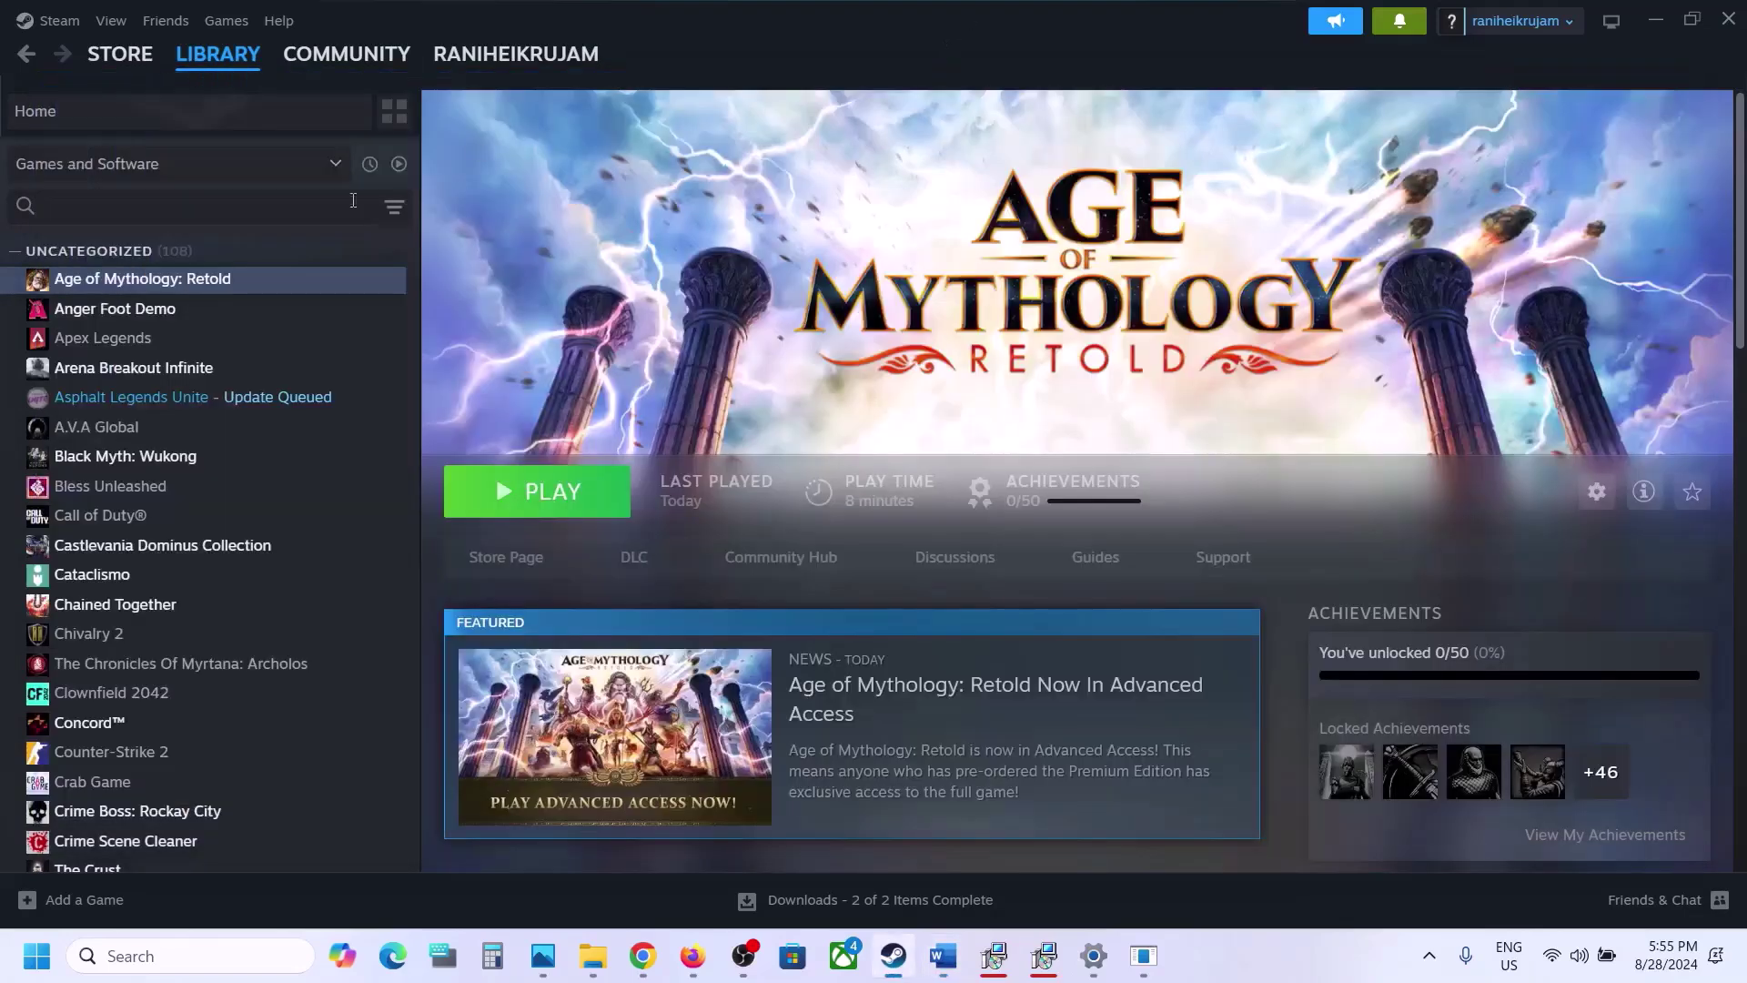
{"action": "right_click", "coordinate": [202, 282]}
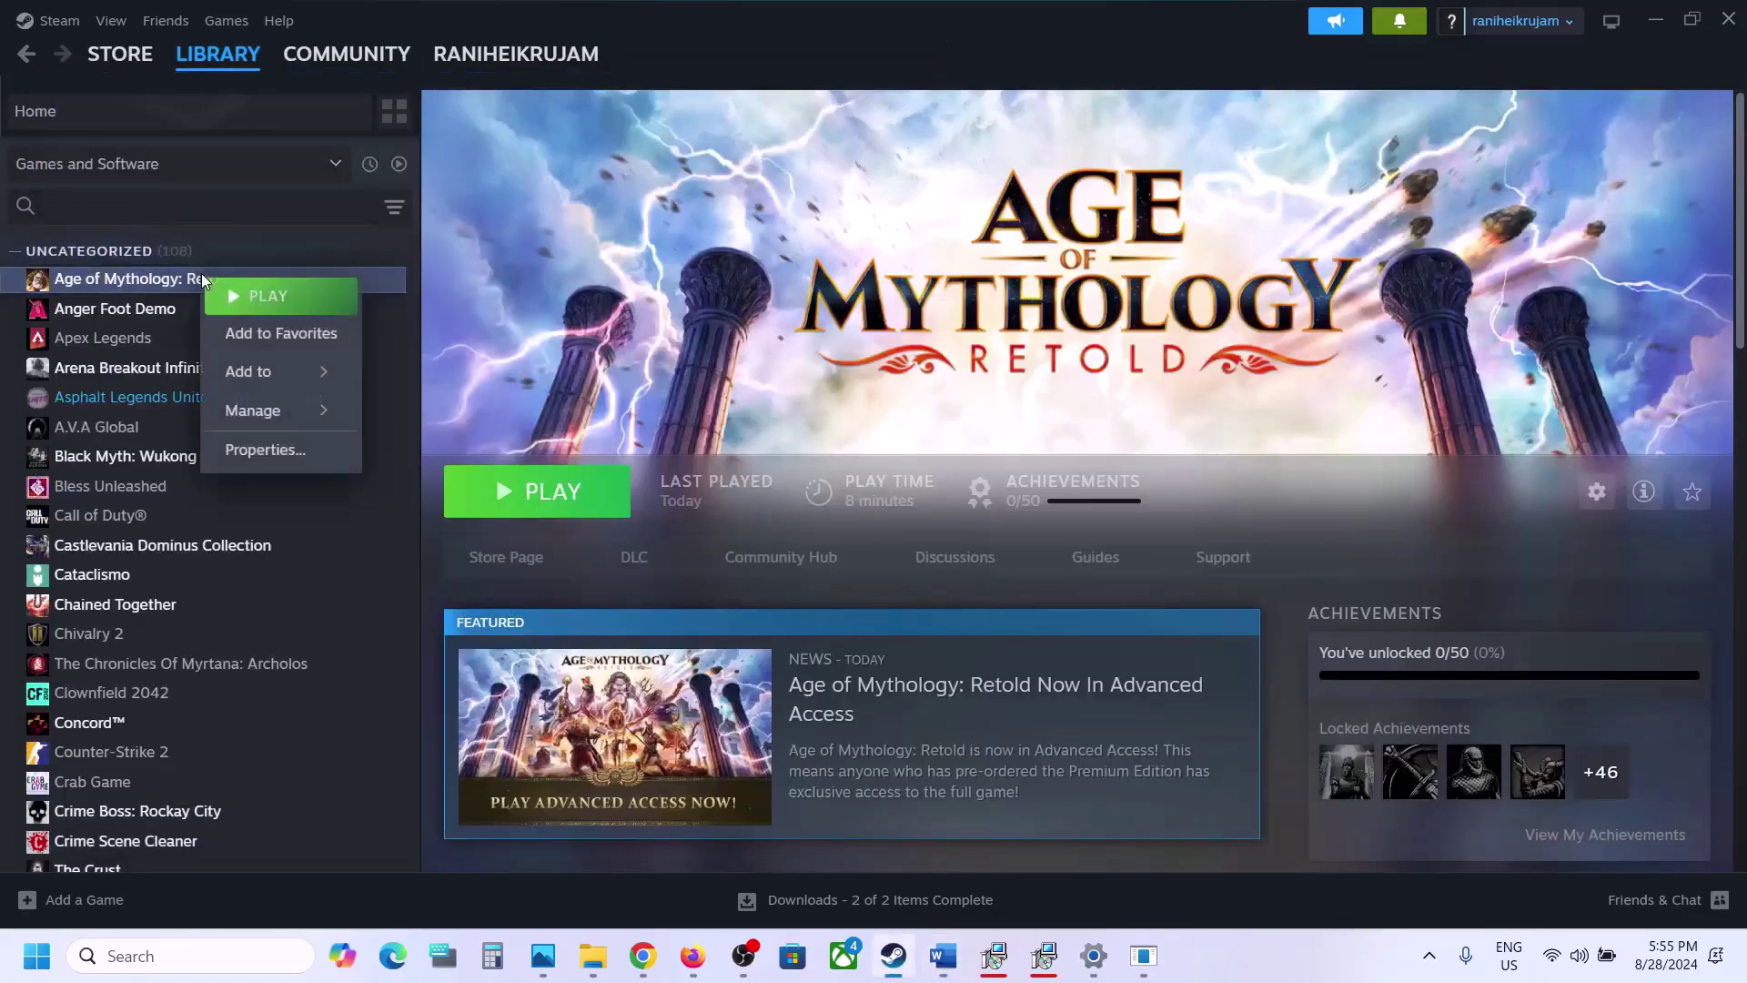
{"action": "left_click", "coordinate": [250, 448]}
{"action": "left_click", "coordinate": [524, 310]}
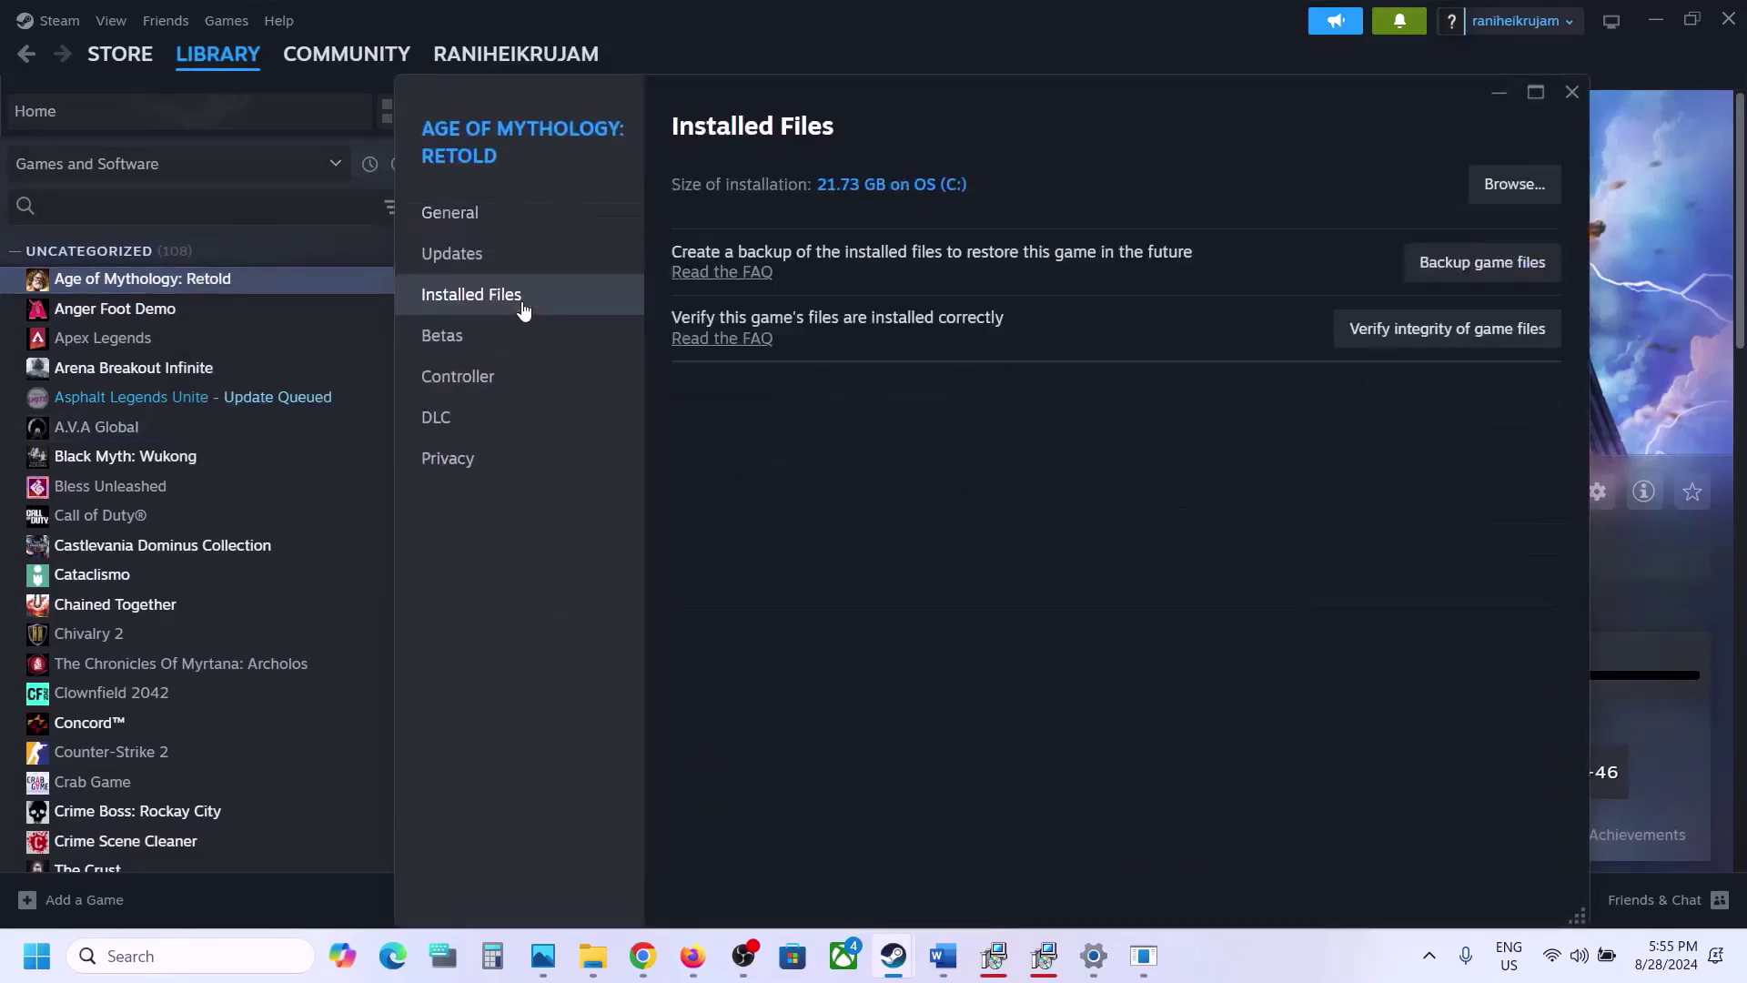
{"action": "left_click", "coordinate": [1458, 330]}
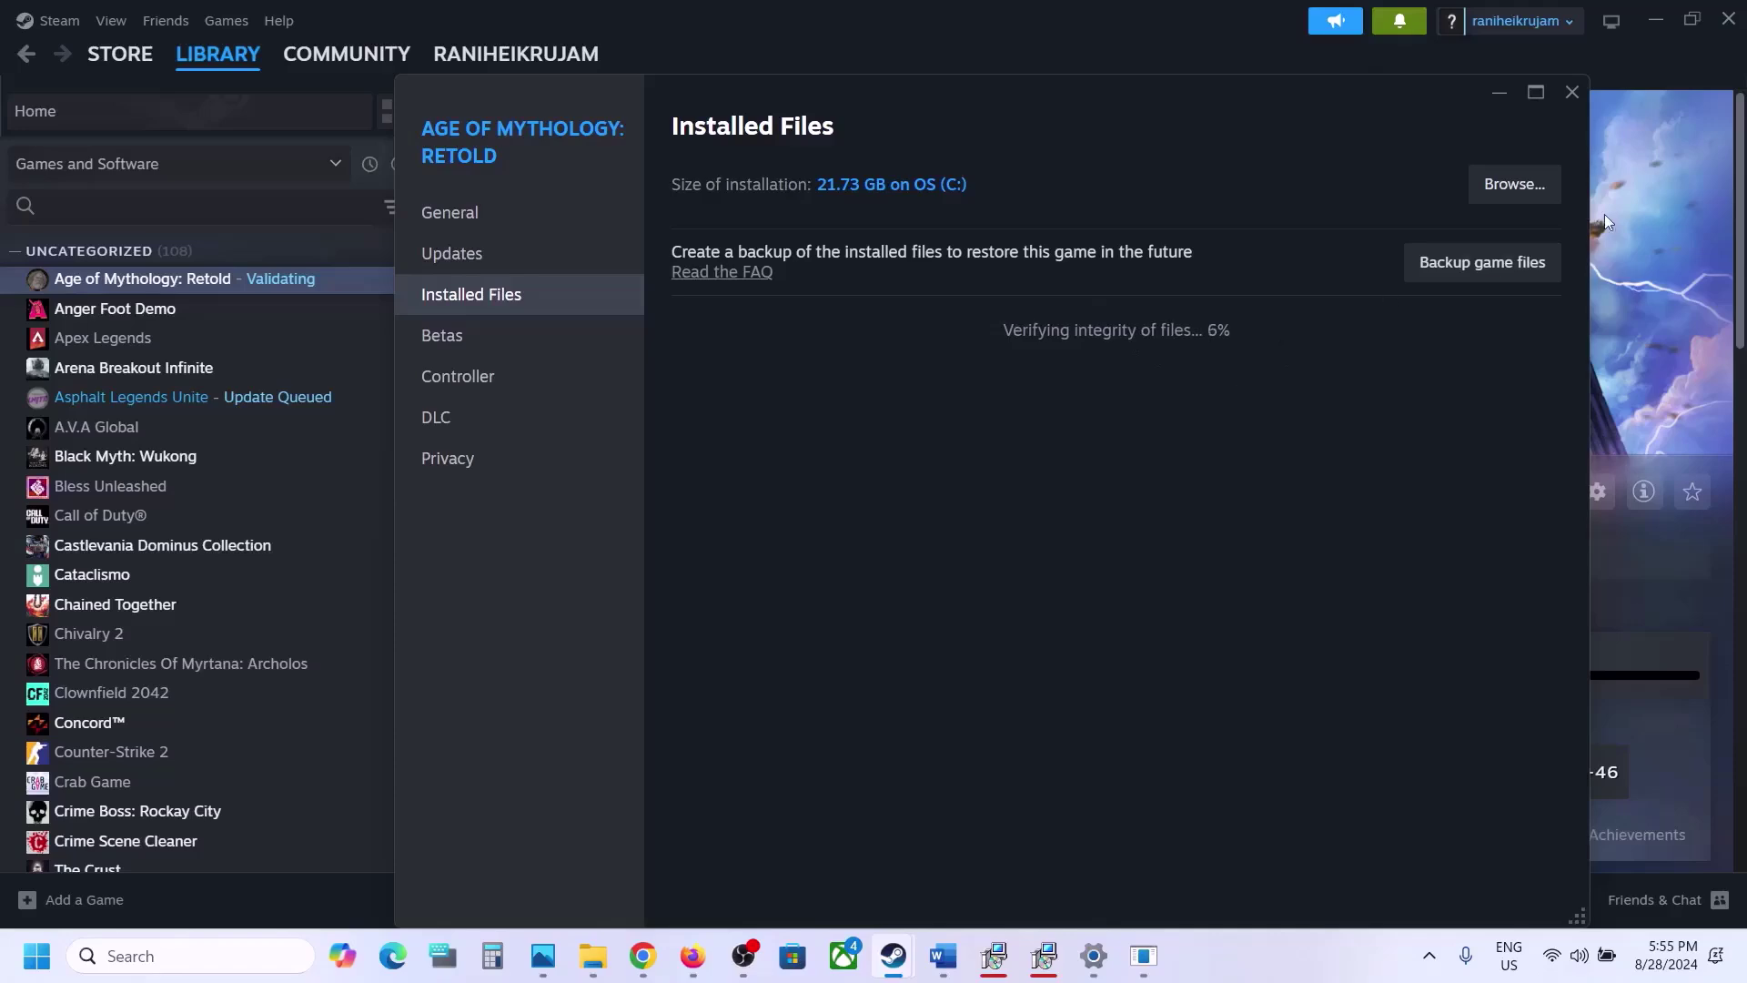
{"action": "left_click", "coordinate": [1572, 92]}
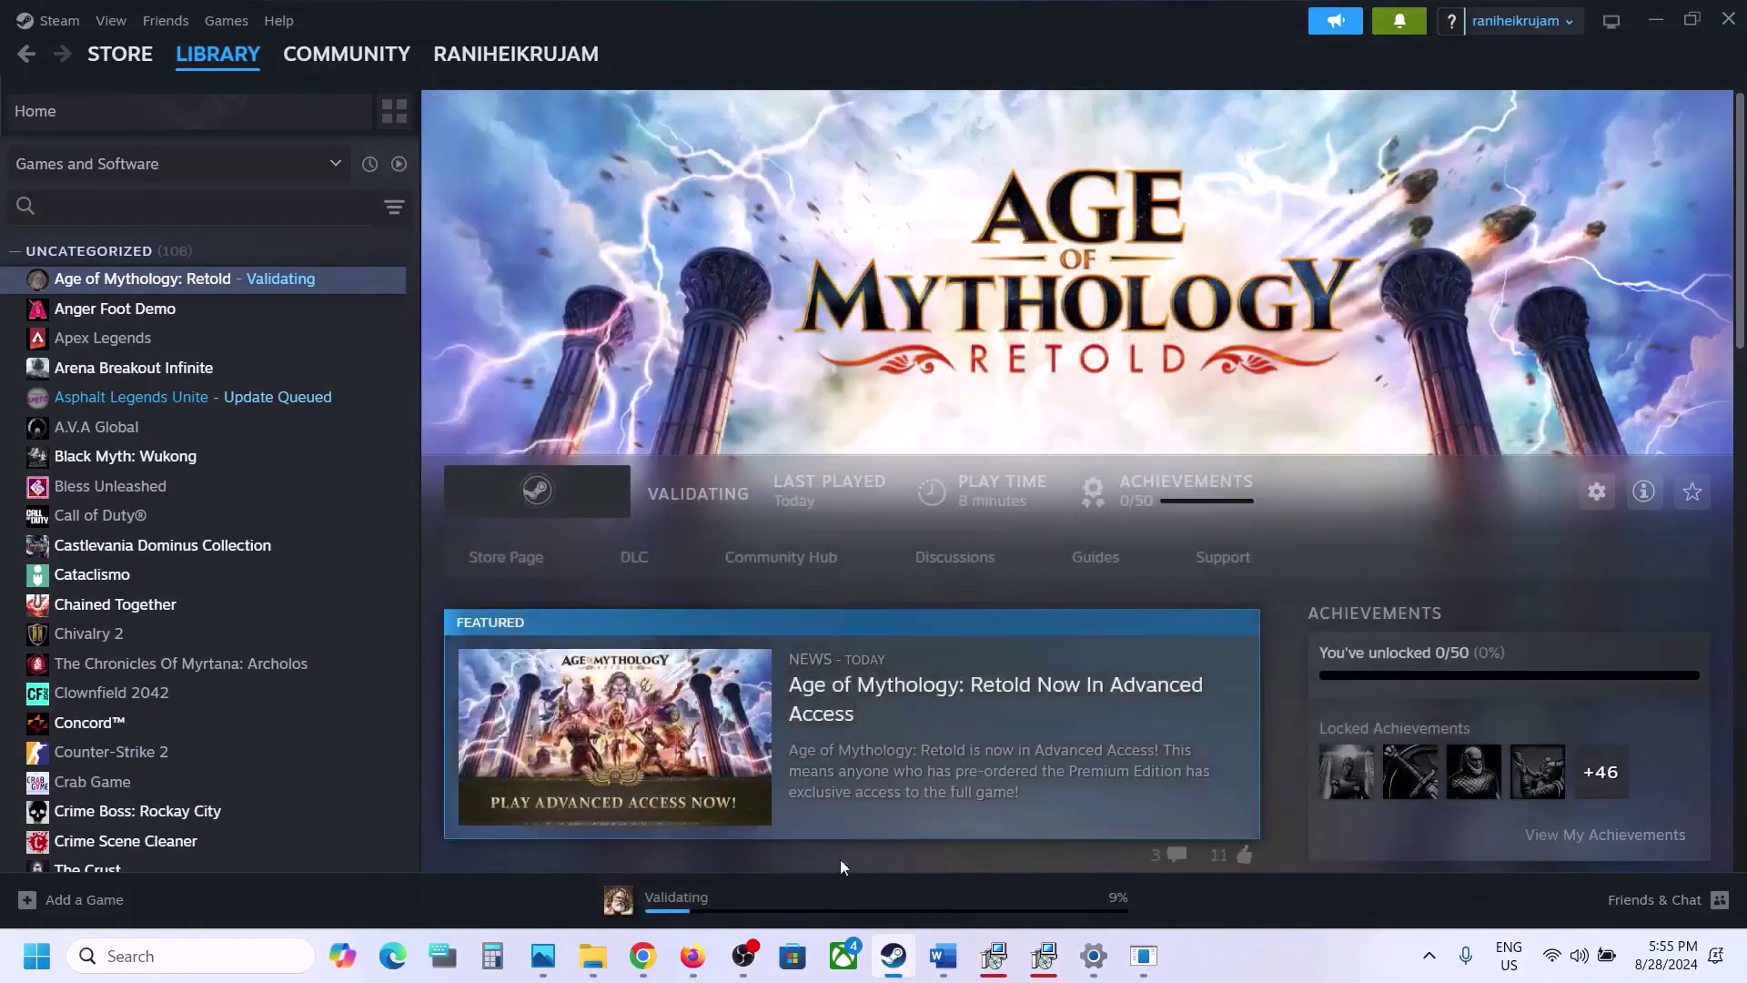
Highlight "Try -dx11/-dx12 in launch arguments" in Step 13 of the Word notes.
{"action": "left_click", "coordinate": [931, 957]}
{"action": "scroll", "coordinate": [609, 612], "scroll_direction": "down", "scroll_amount": 4}
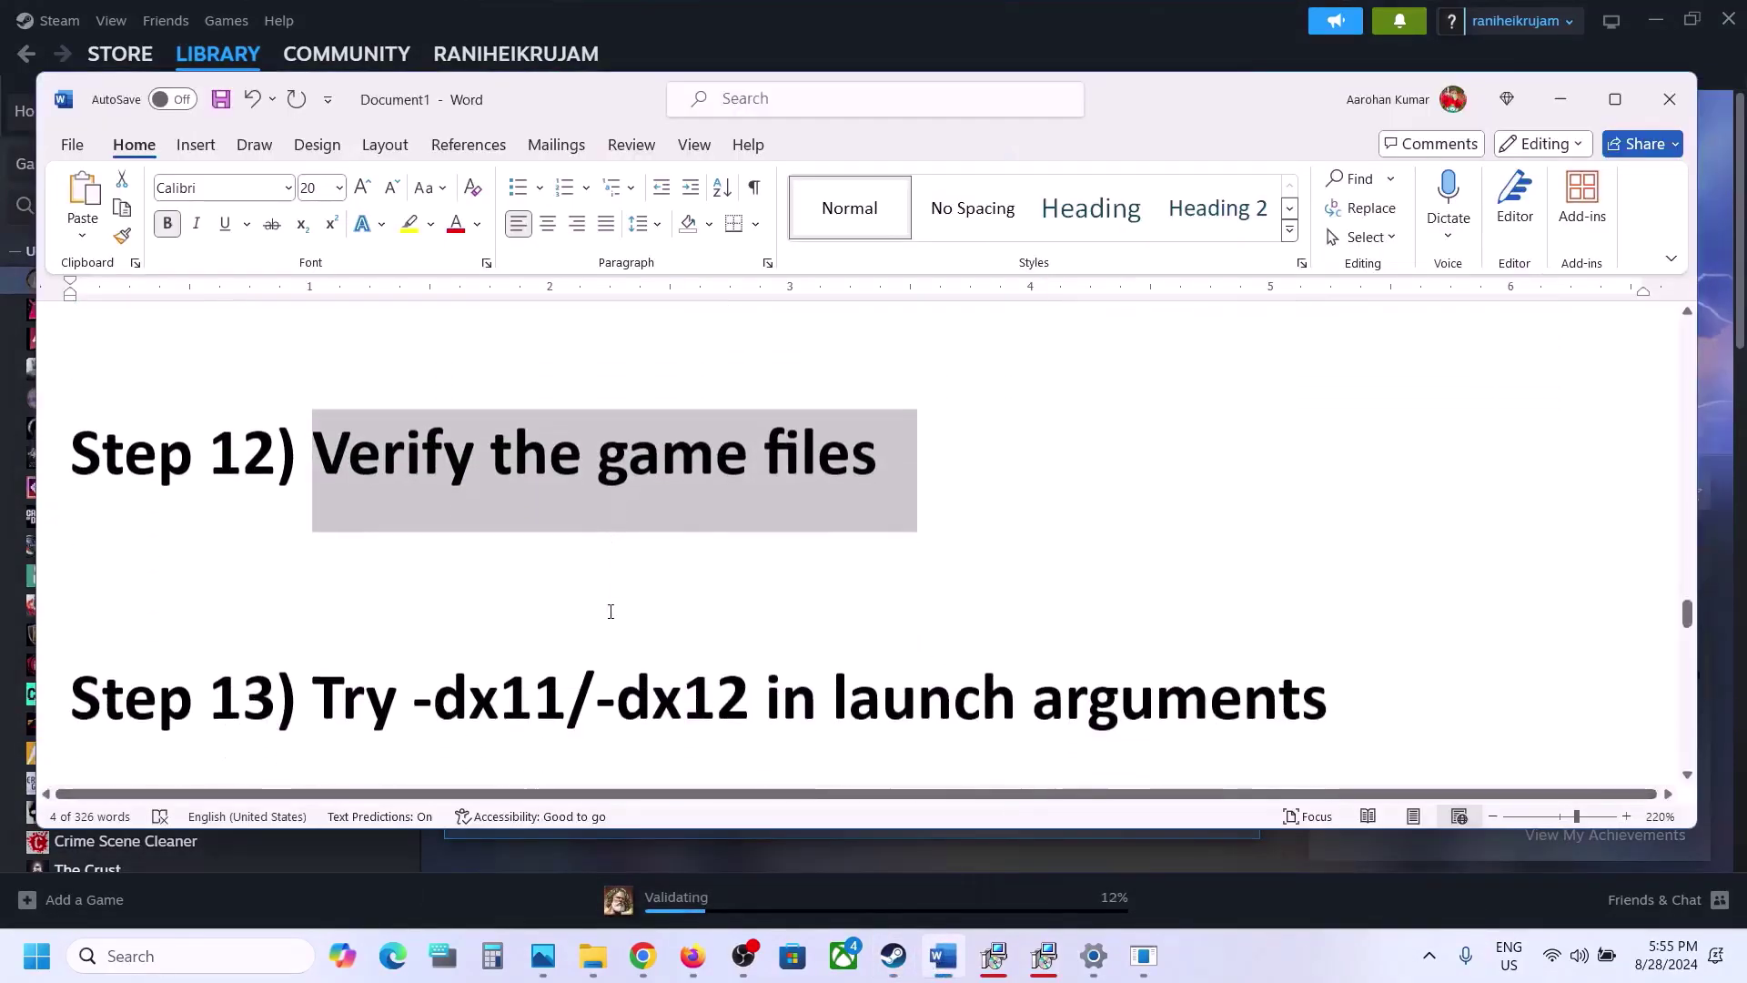
{"action": "left_click_drag", "start_coordinate": [350, 561], "coordinate": [1327, 574]}
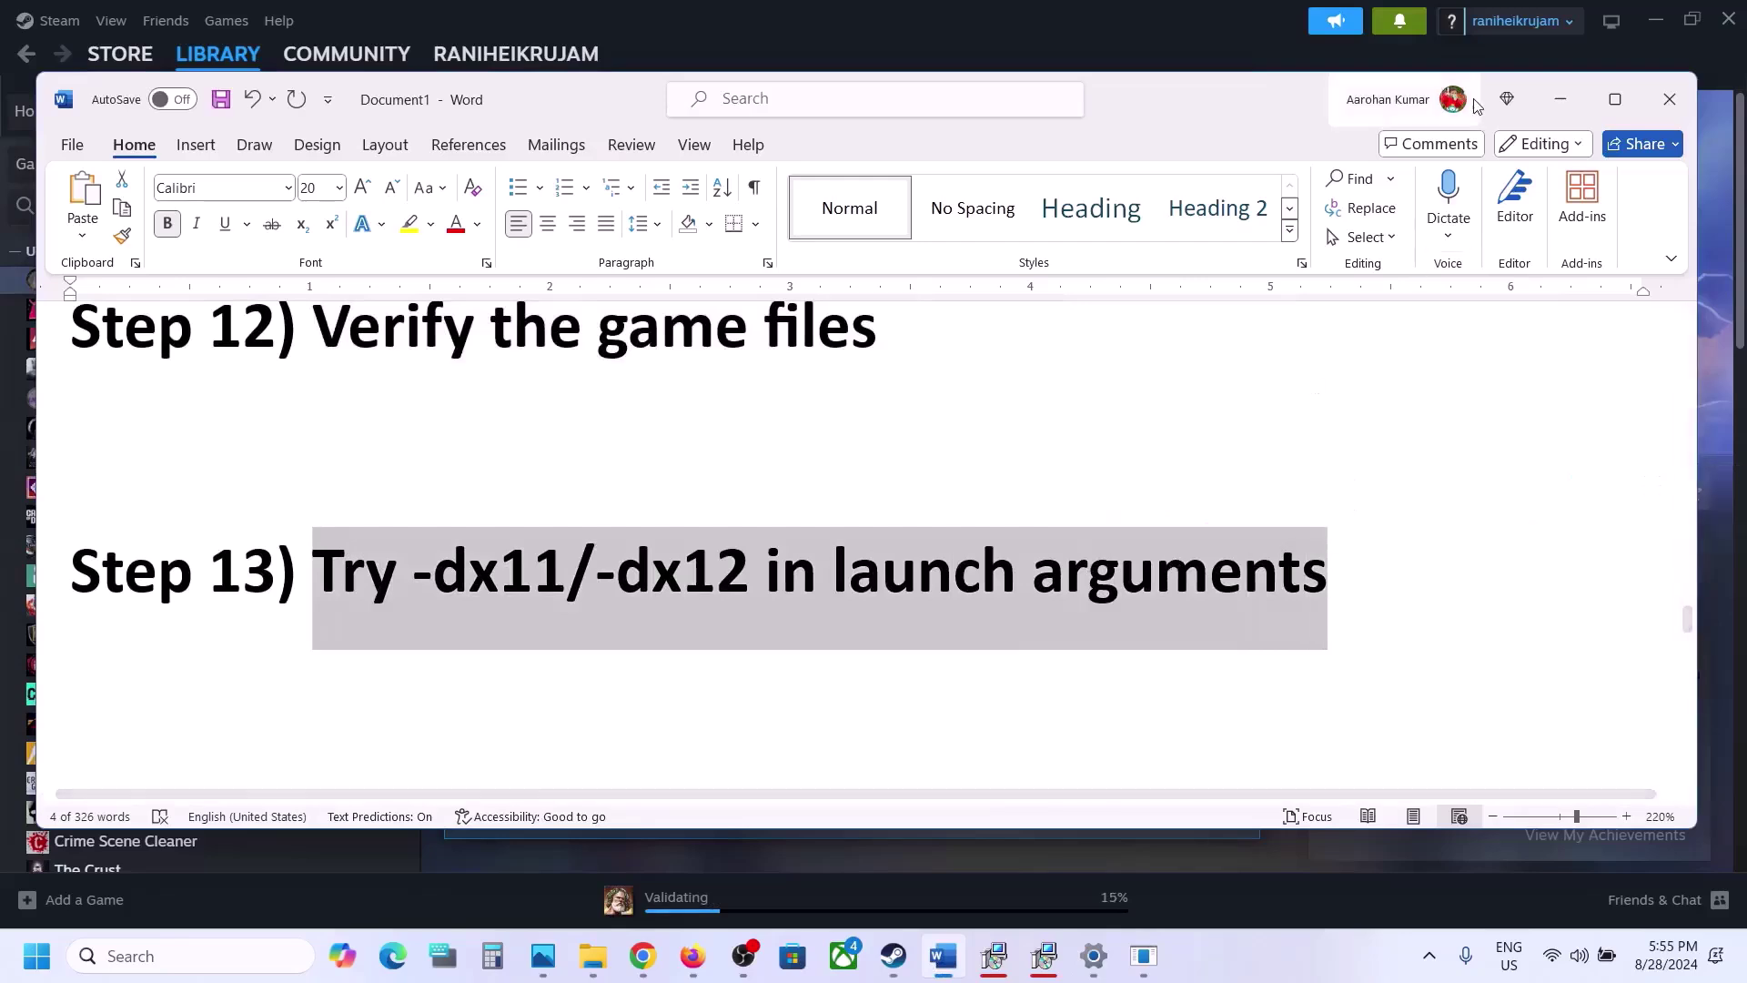
Set the Steam launch options of Age of Mythology: Retold to -dx11 and close the game's properties.
{"action": "left_click", "coordinate": [1564, 92]}
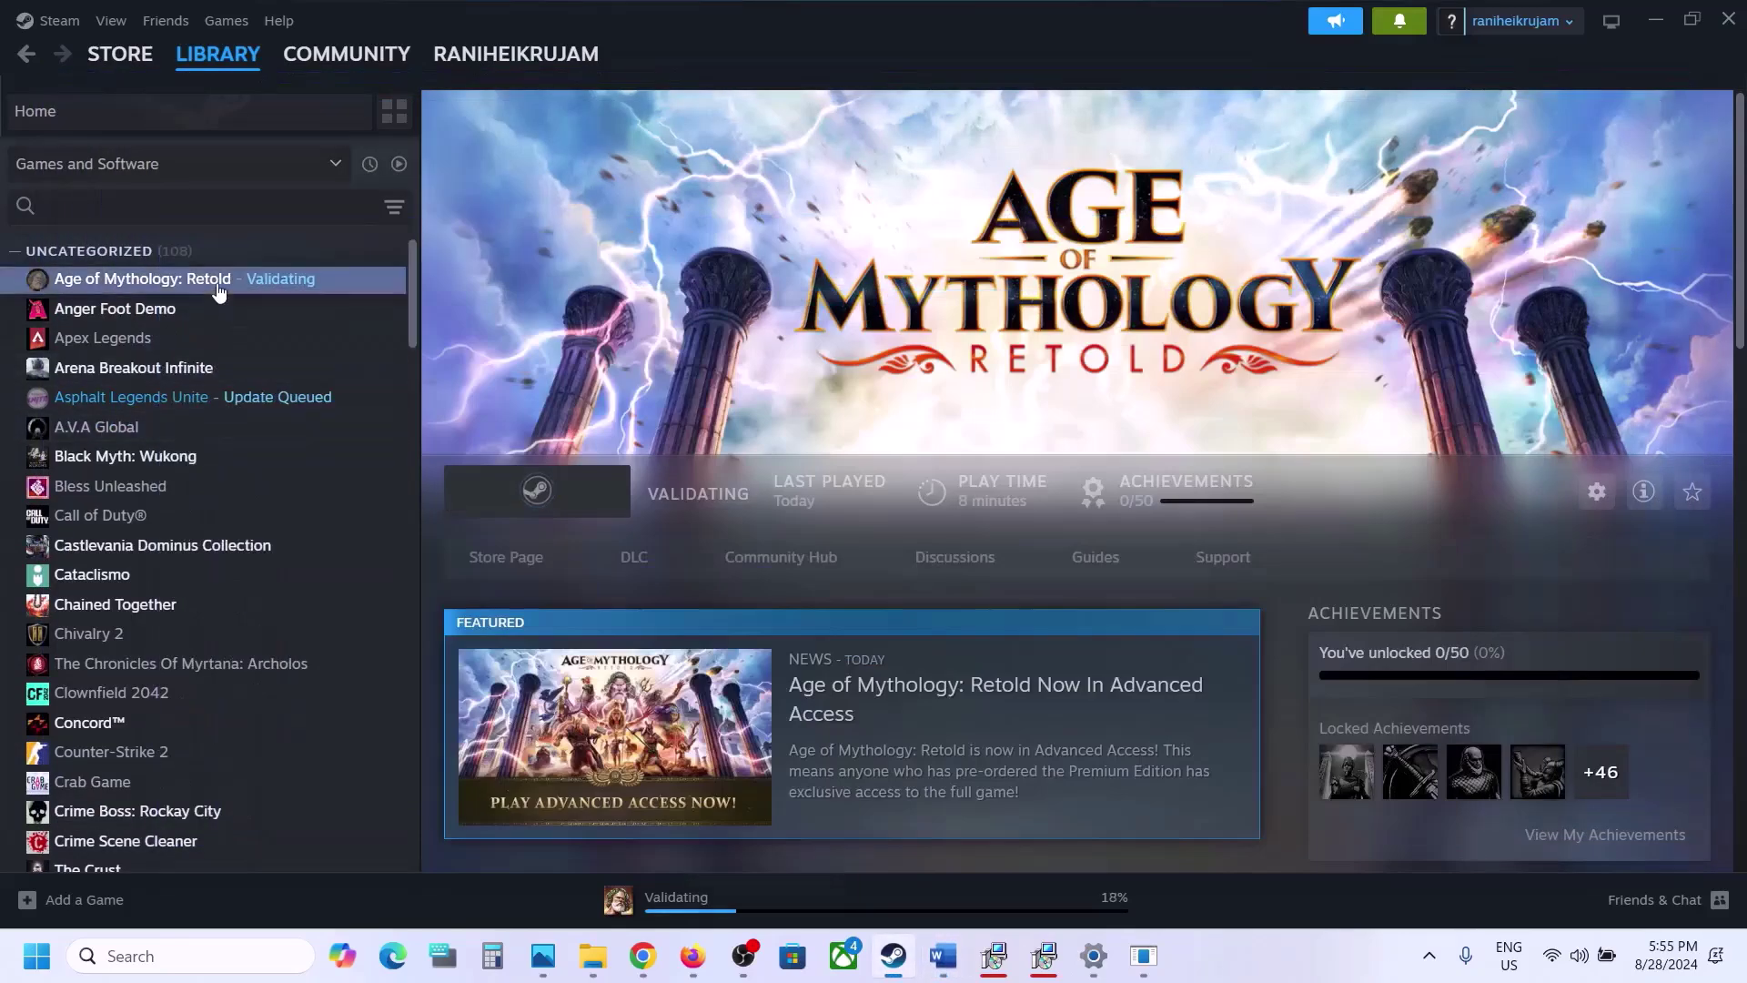
{"action": "right_click", "coordinate": [216, 280]}
{"action": "left_click", "coordinate": [273, 416]}
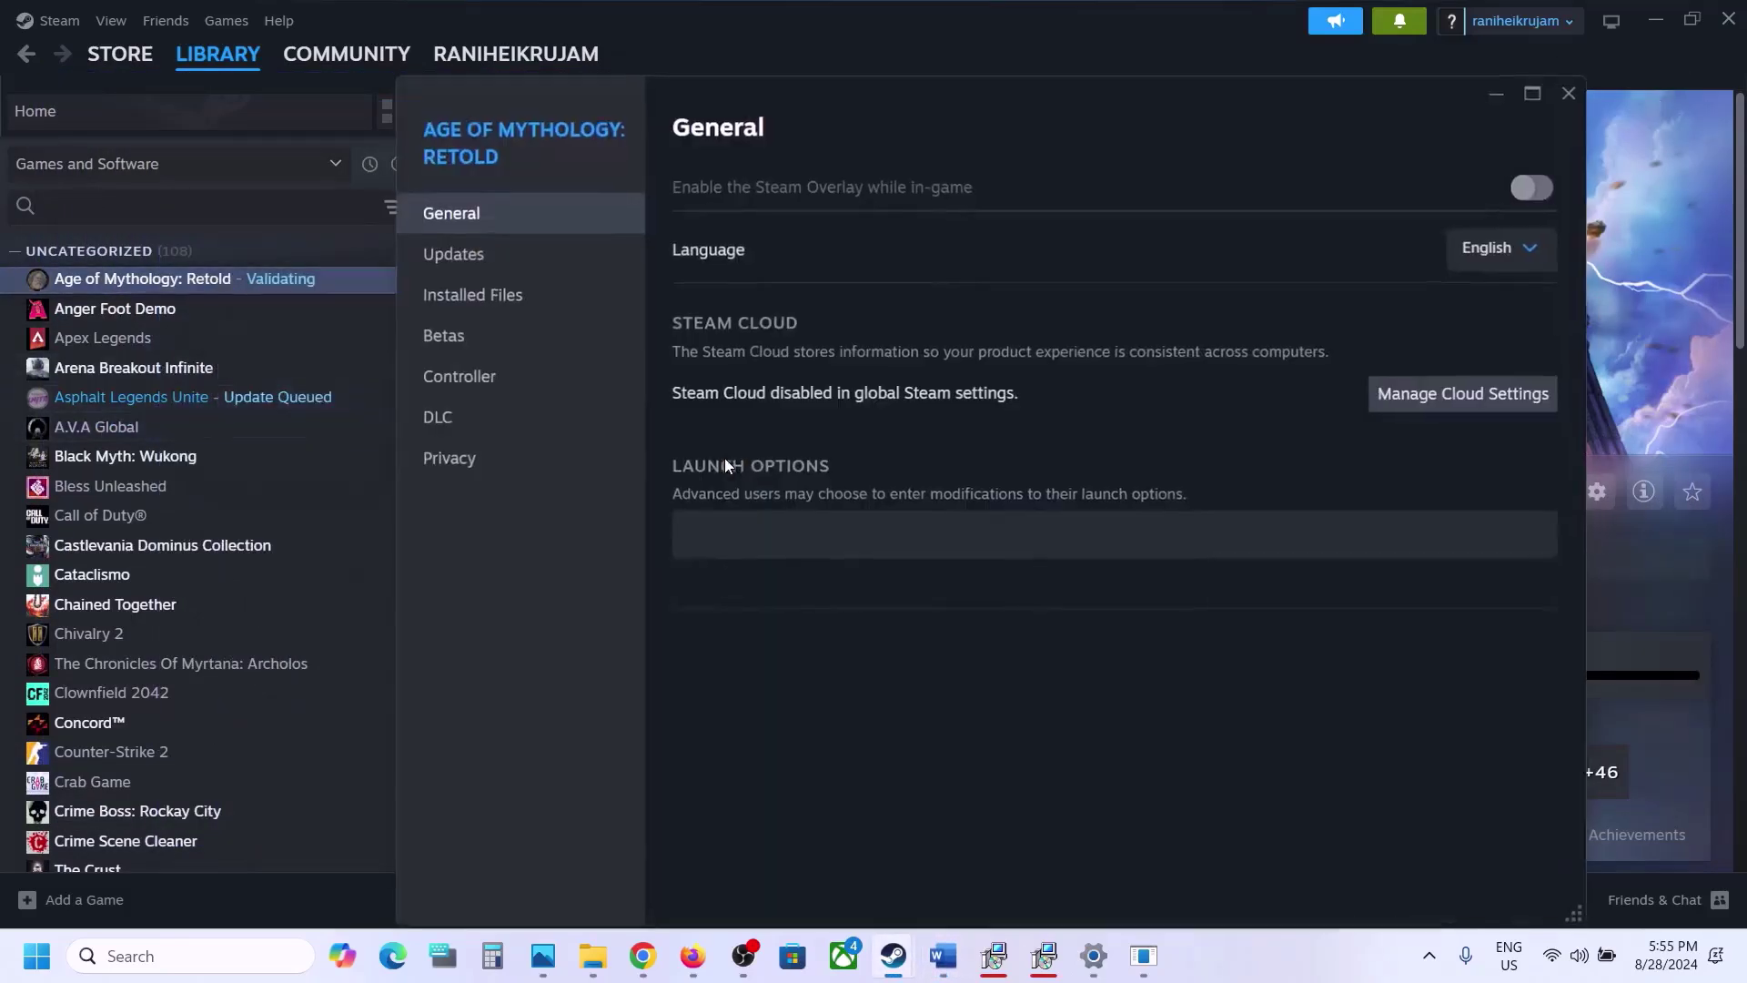
{"action": "left_click", "coordinate": [740, 524]}
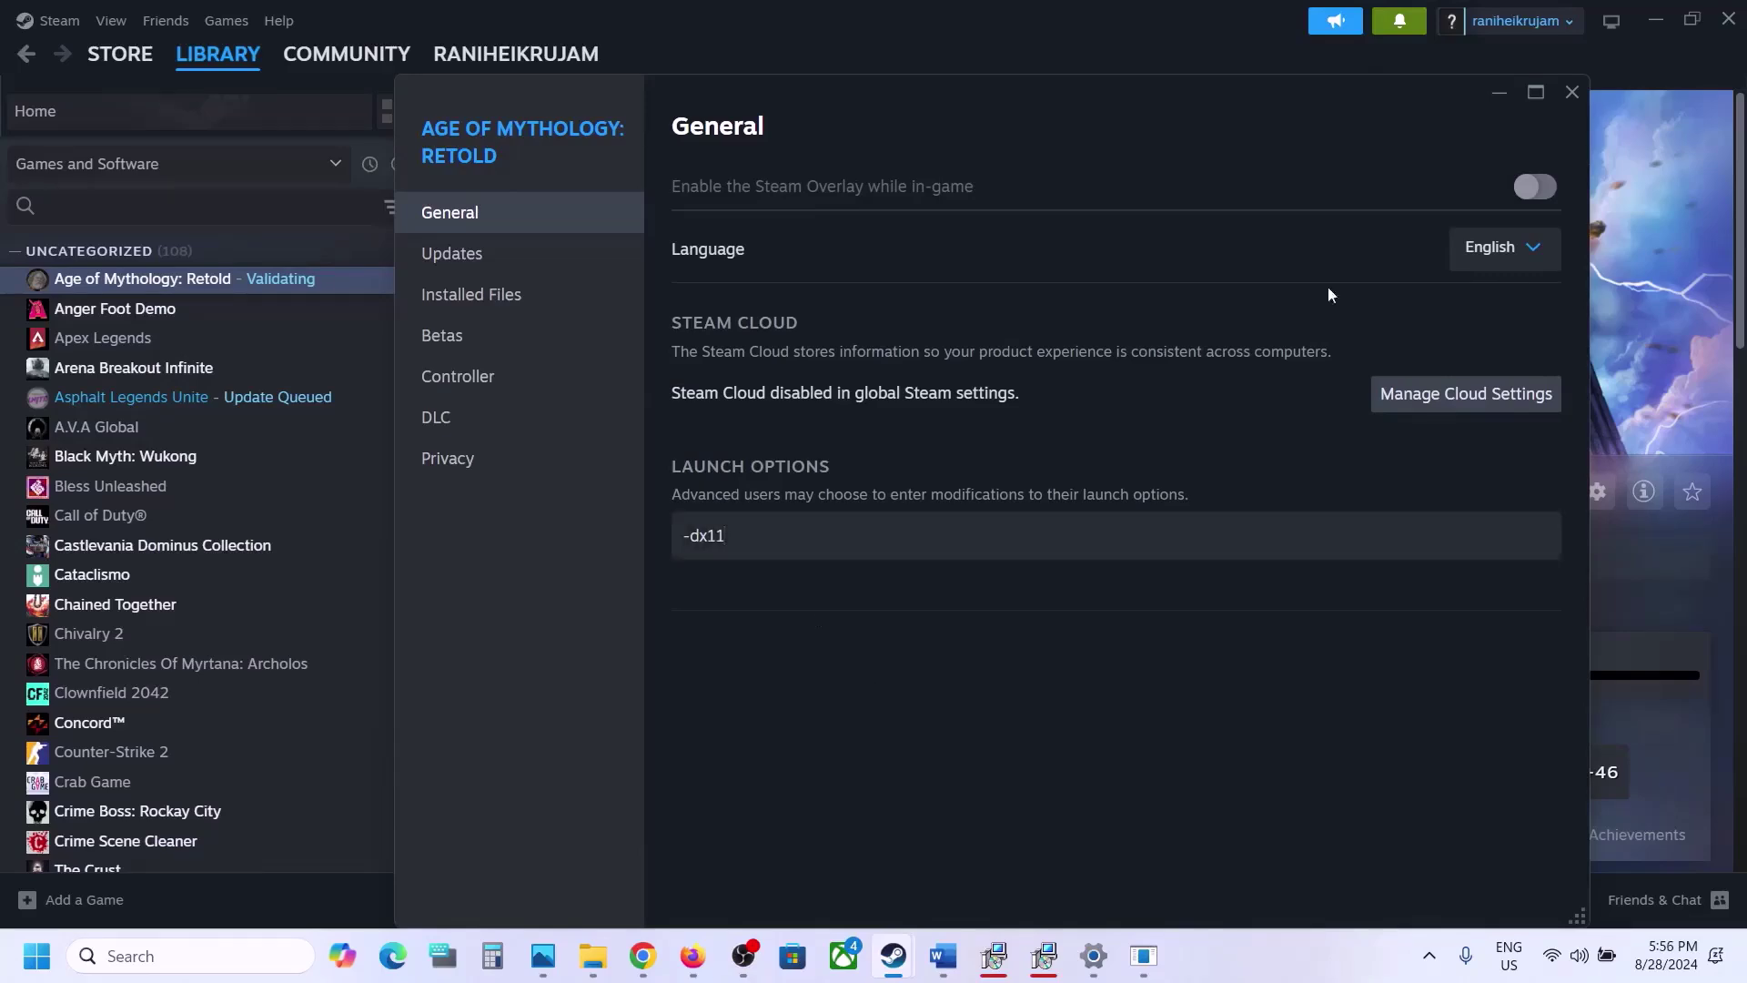
{"action": "left_click", "coordinate": [1574, 95]}
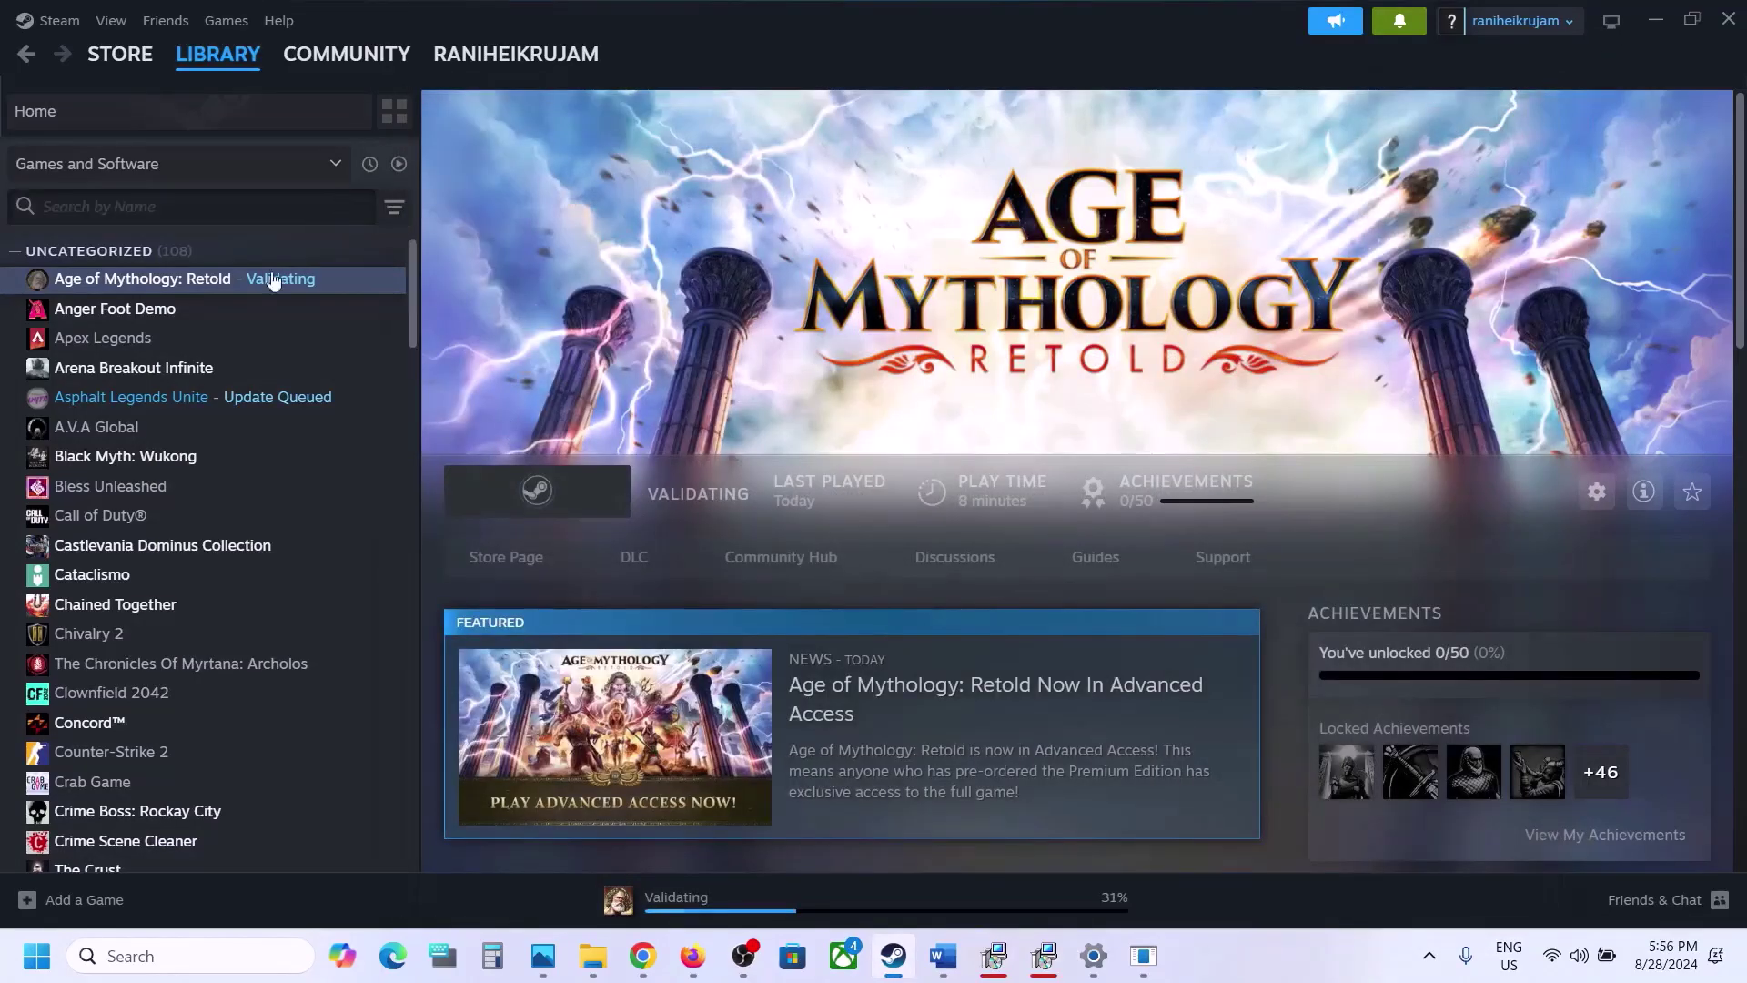
Replace the Steam launch options of Age of Mythology: Retold with -dx12.
{"action": "right_click", "coordinate": [264, 285]}
{"action": "left_click", "coordinate": [354, 415]}
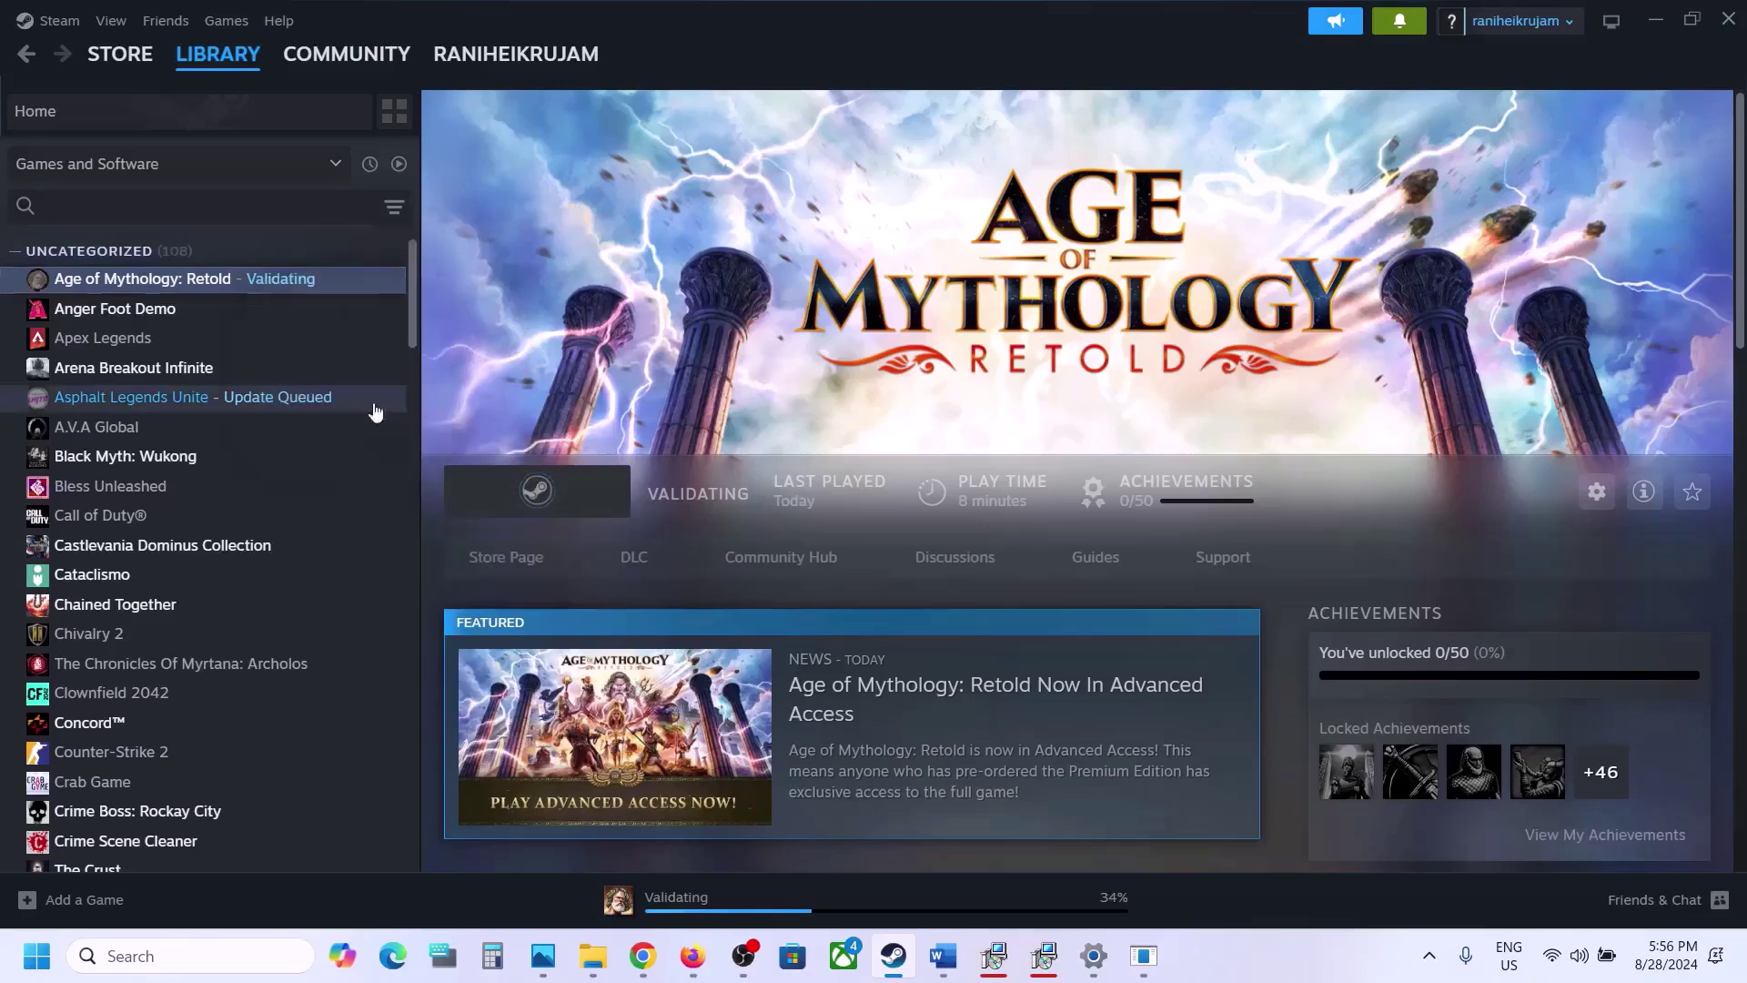
{"action": "left_click_drag", "start_coordinate": [824, 532], "coordinate": [554, 570]}
{"action": "type", "text": "-dx12"}
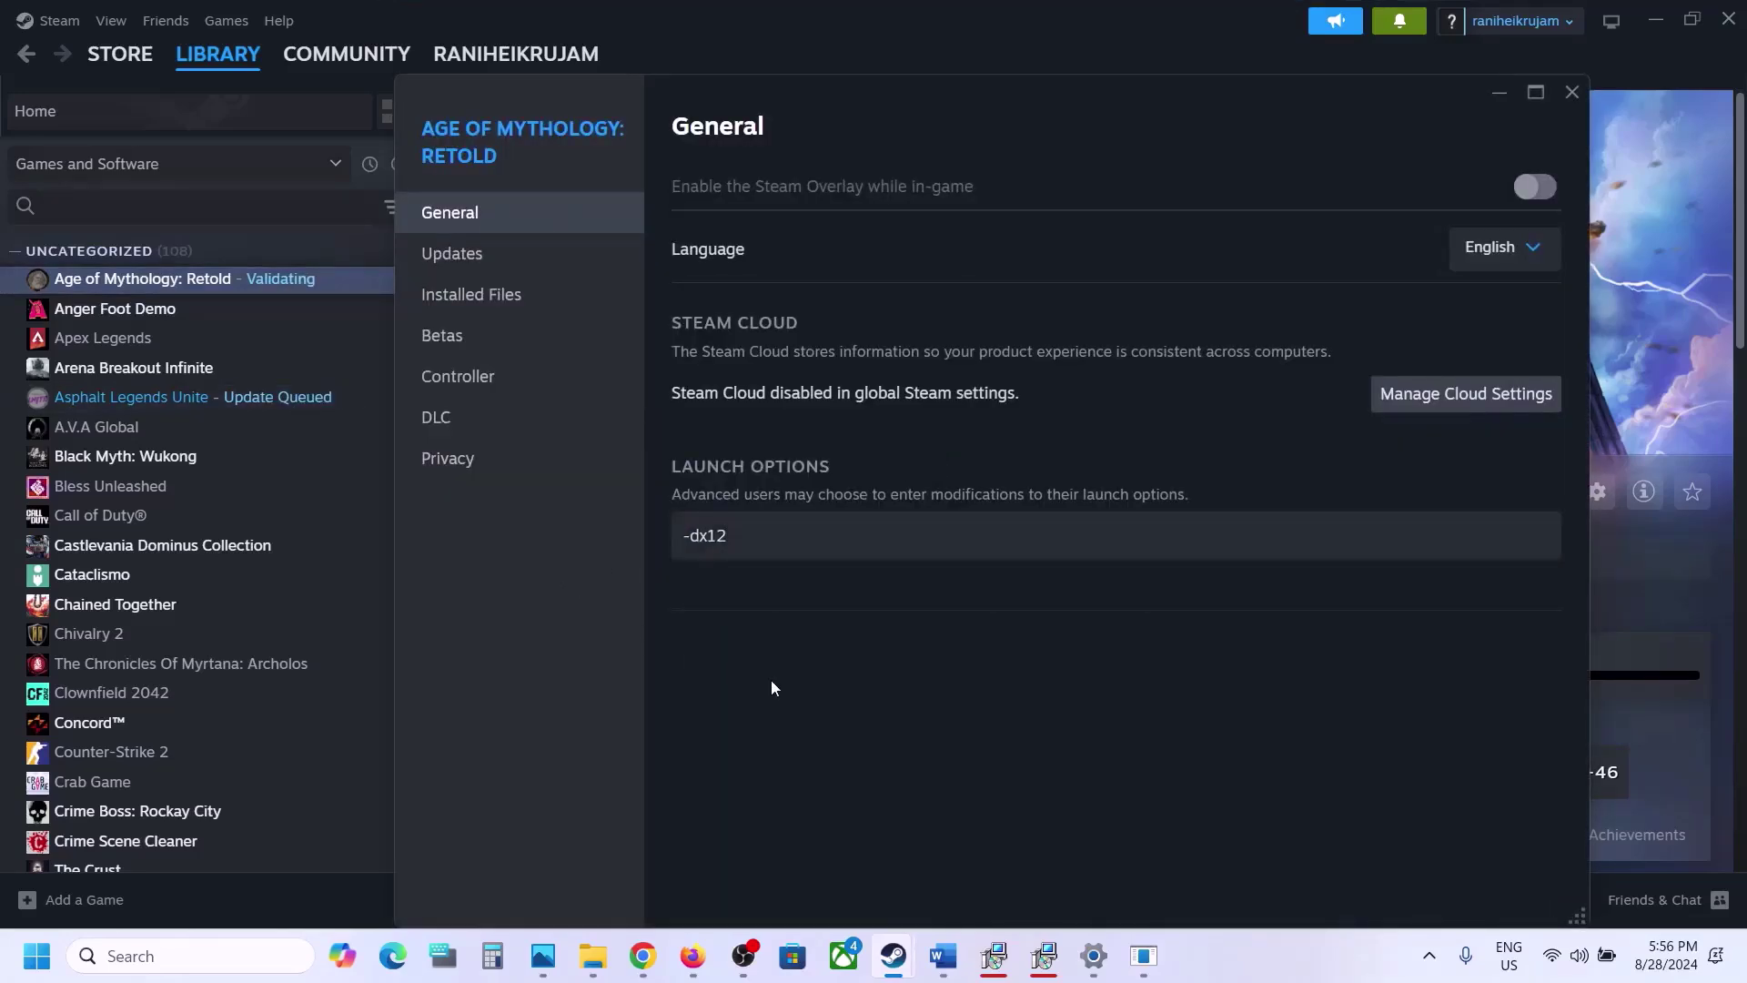
Clear the launch options of Age of Mythology: Retold and close the game's properties.
{"action": "left_click_drag", "start_coordinate": [792, 550], "coordinate": [564, 557]}
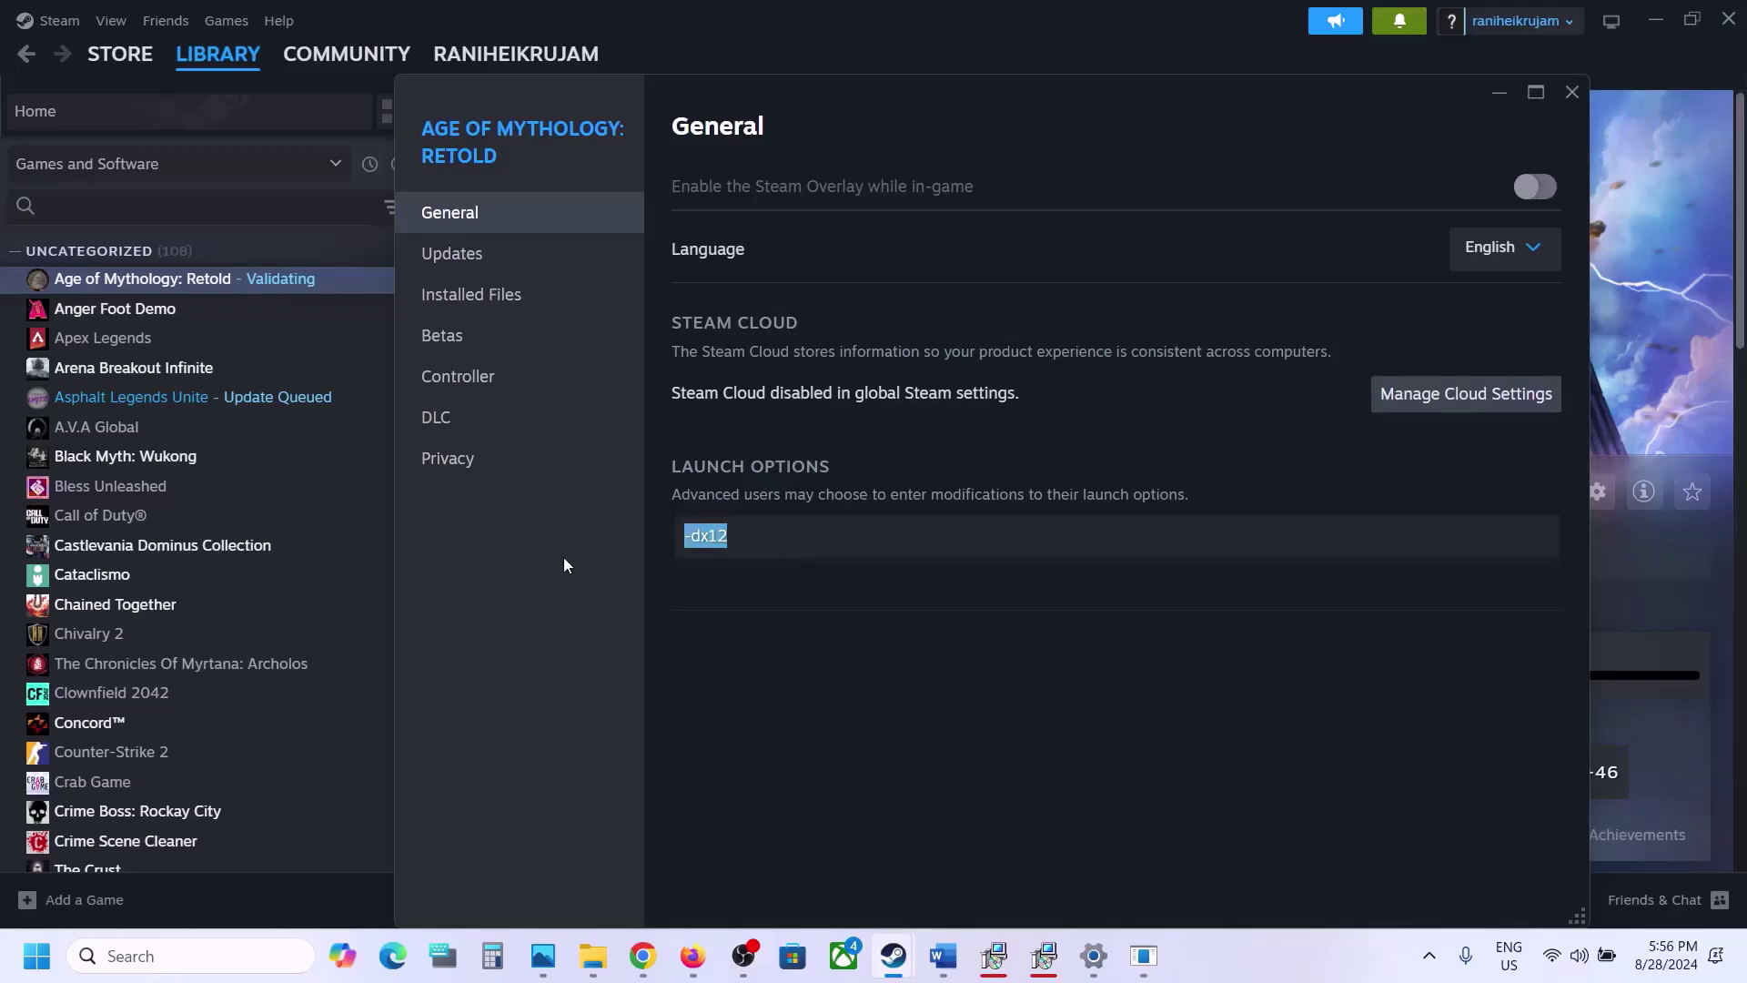
{"action": "key", "text": "BackSpace"}
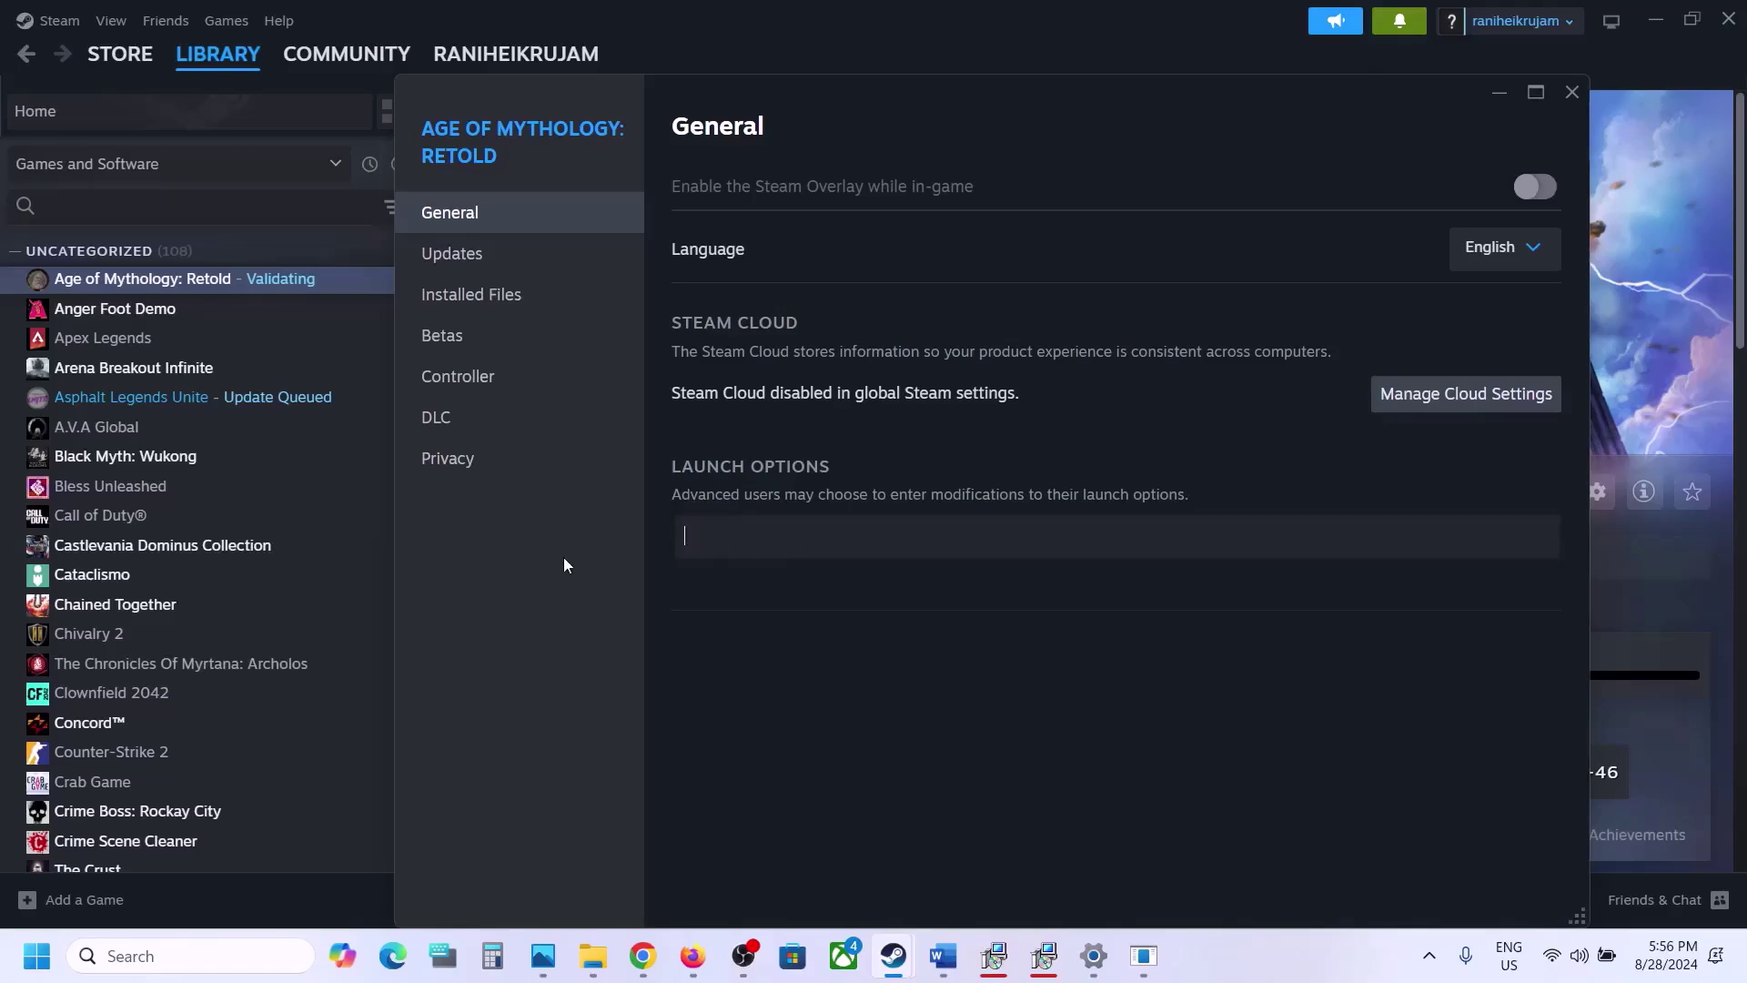
{"action": "left_click", "coordinate": [1572, 92]}
Return to the Word notes and highlight Step 14's advice on unplugging peripherals and USB adapters, followed by "disconnect additional joystick/controllers connected".
{"action": "left_click", "coordinate": [943, 955]}
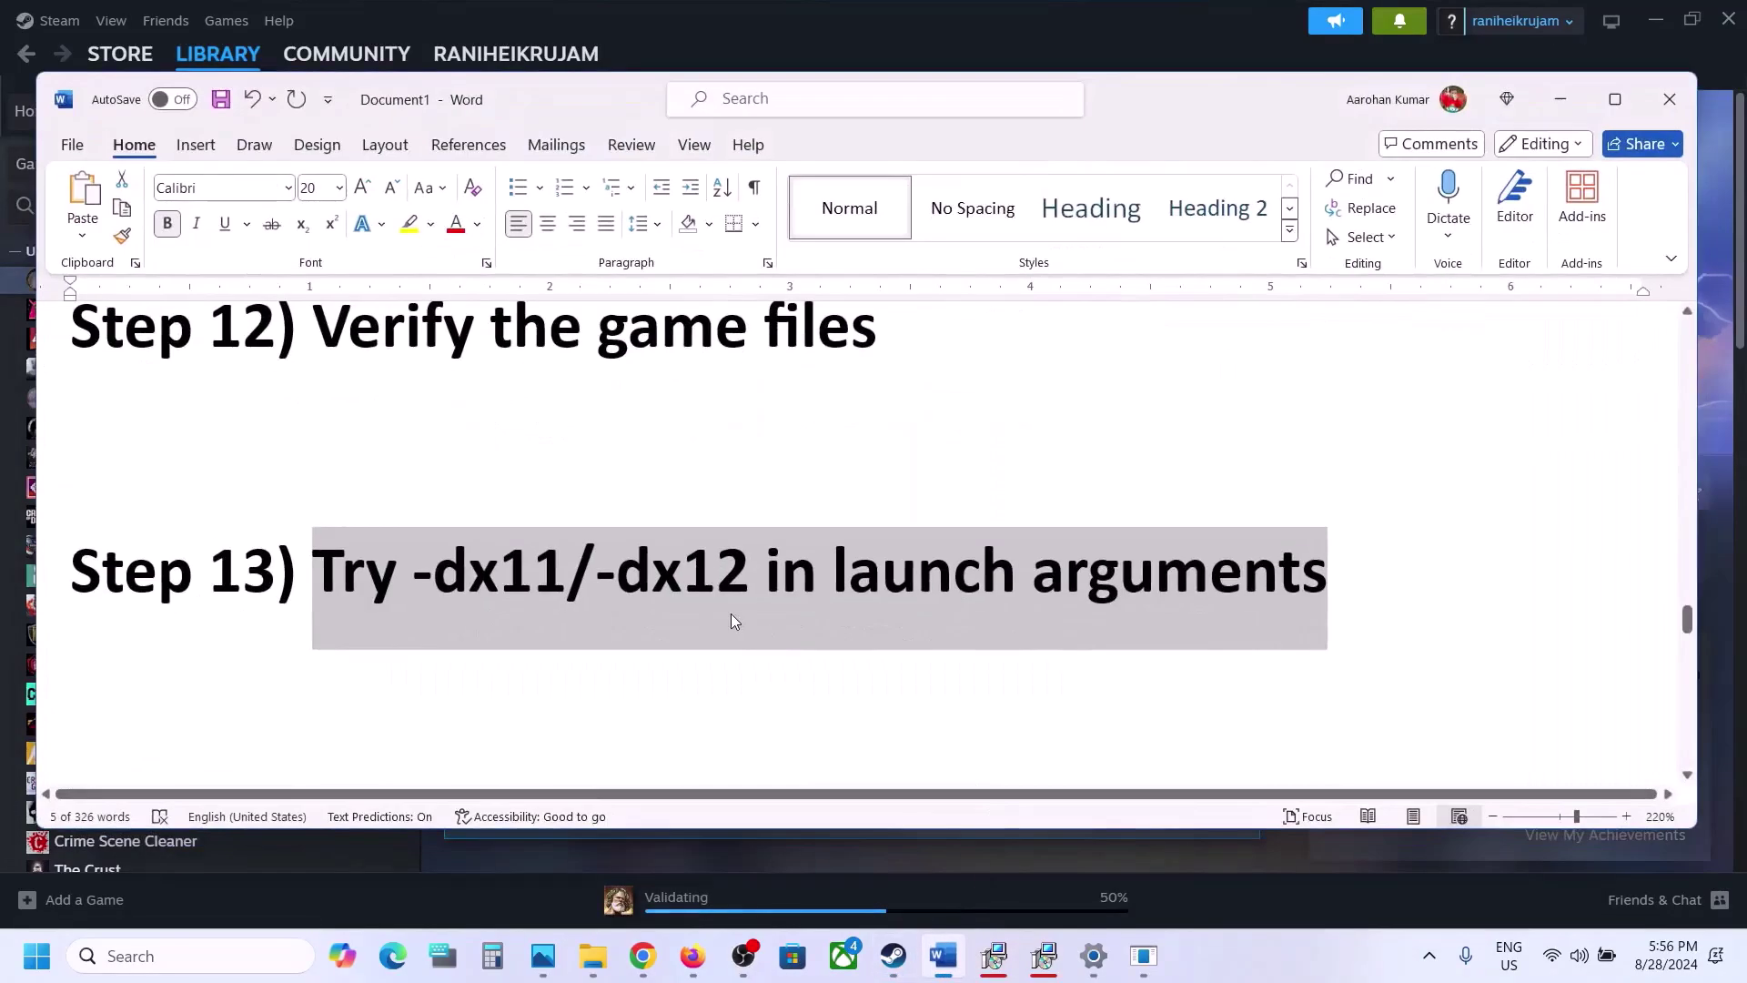
{"action": "scroll", "coordinate": [730, 613], "scroll_direction": "down", "scroll_amount": 4}
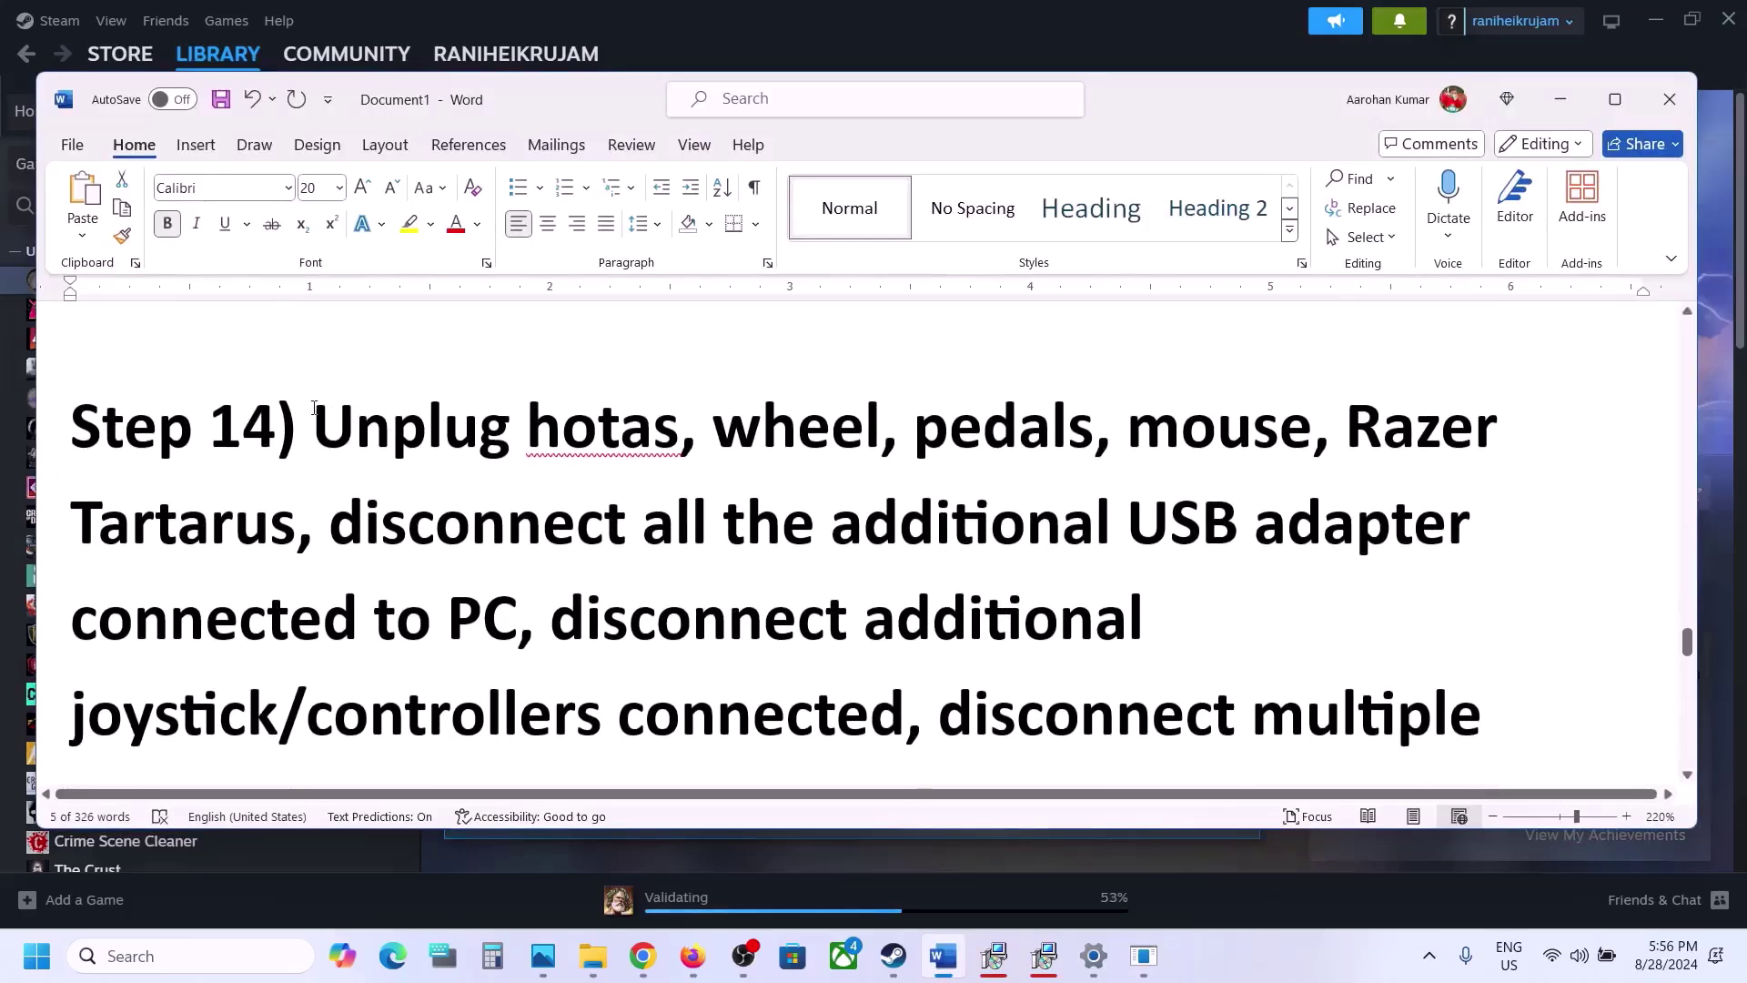
{"action": "left_click_drag", "start_coordinate": [313, 428], "coordinate": [521, 625]}
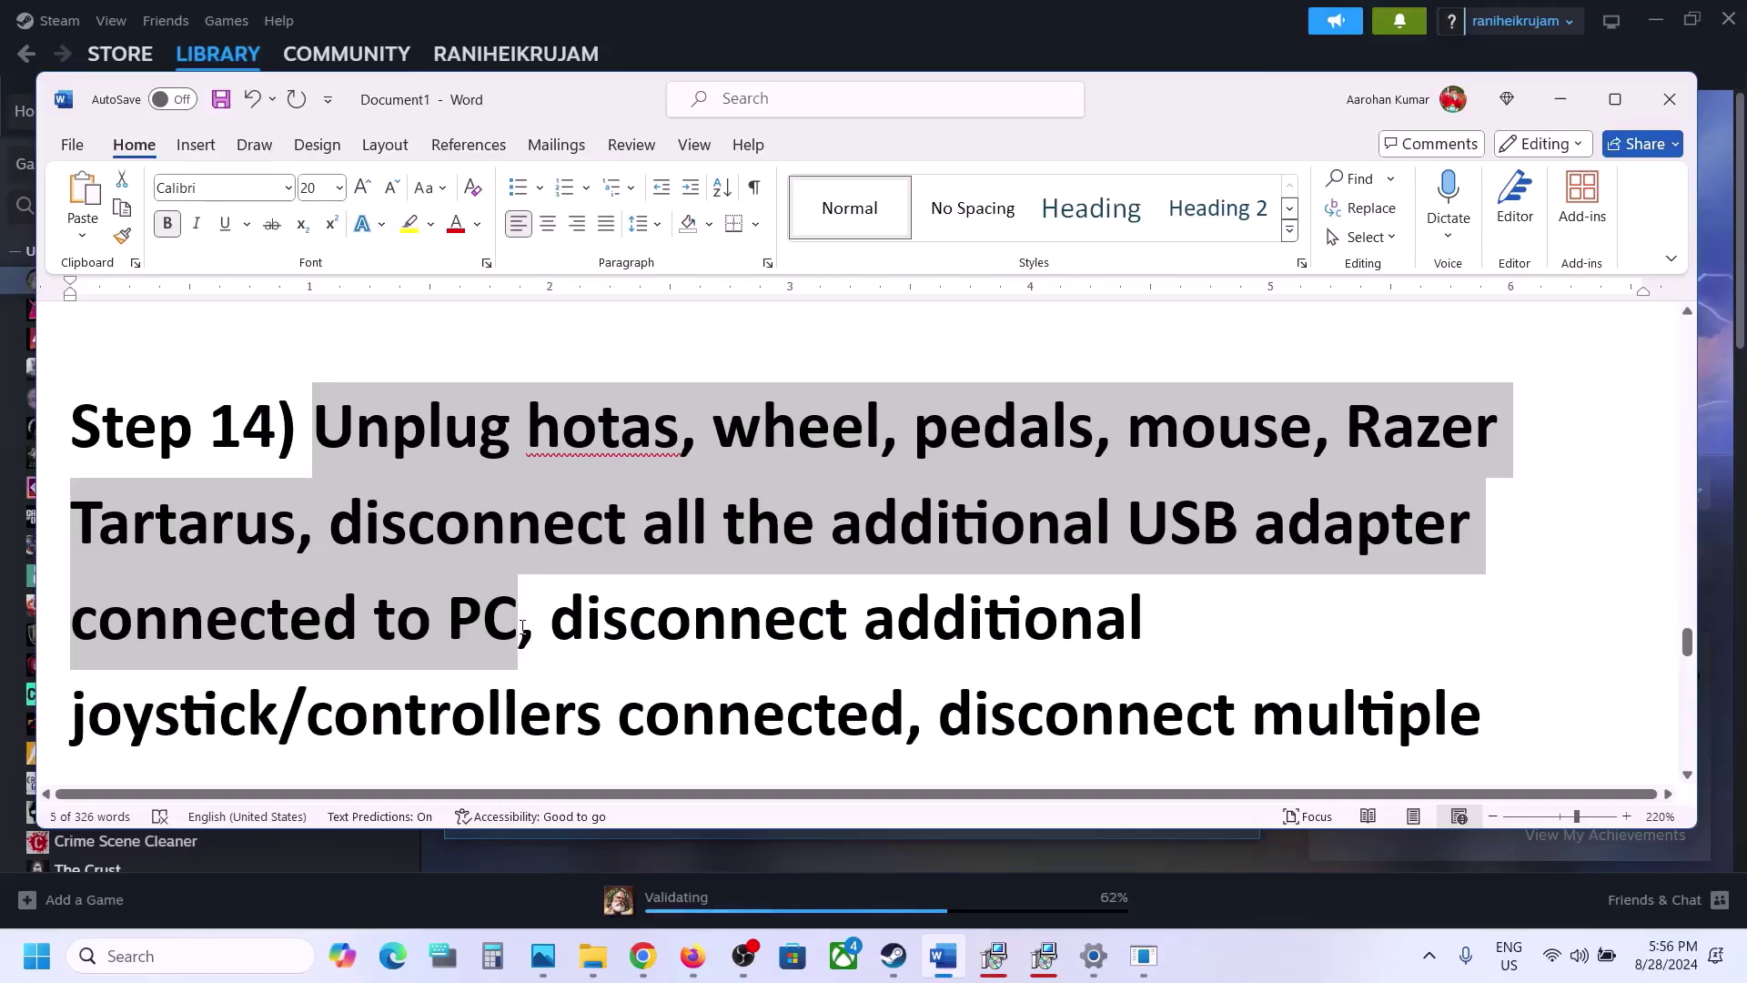
{"action": "left_click_drag", "start_coordinate": [522, 626], "coordinate": [784, 684]}
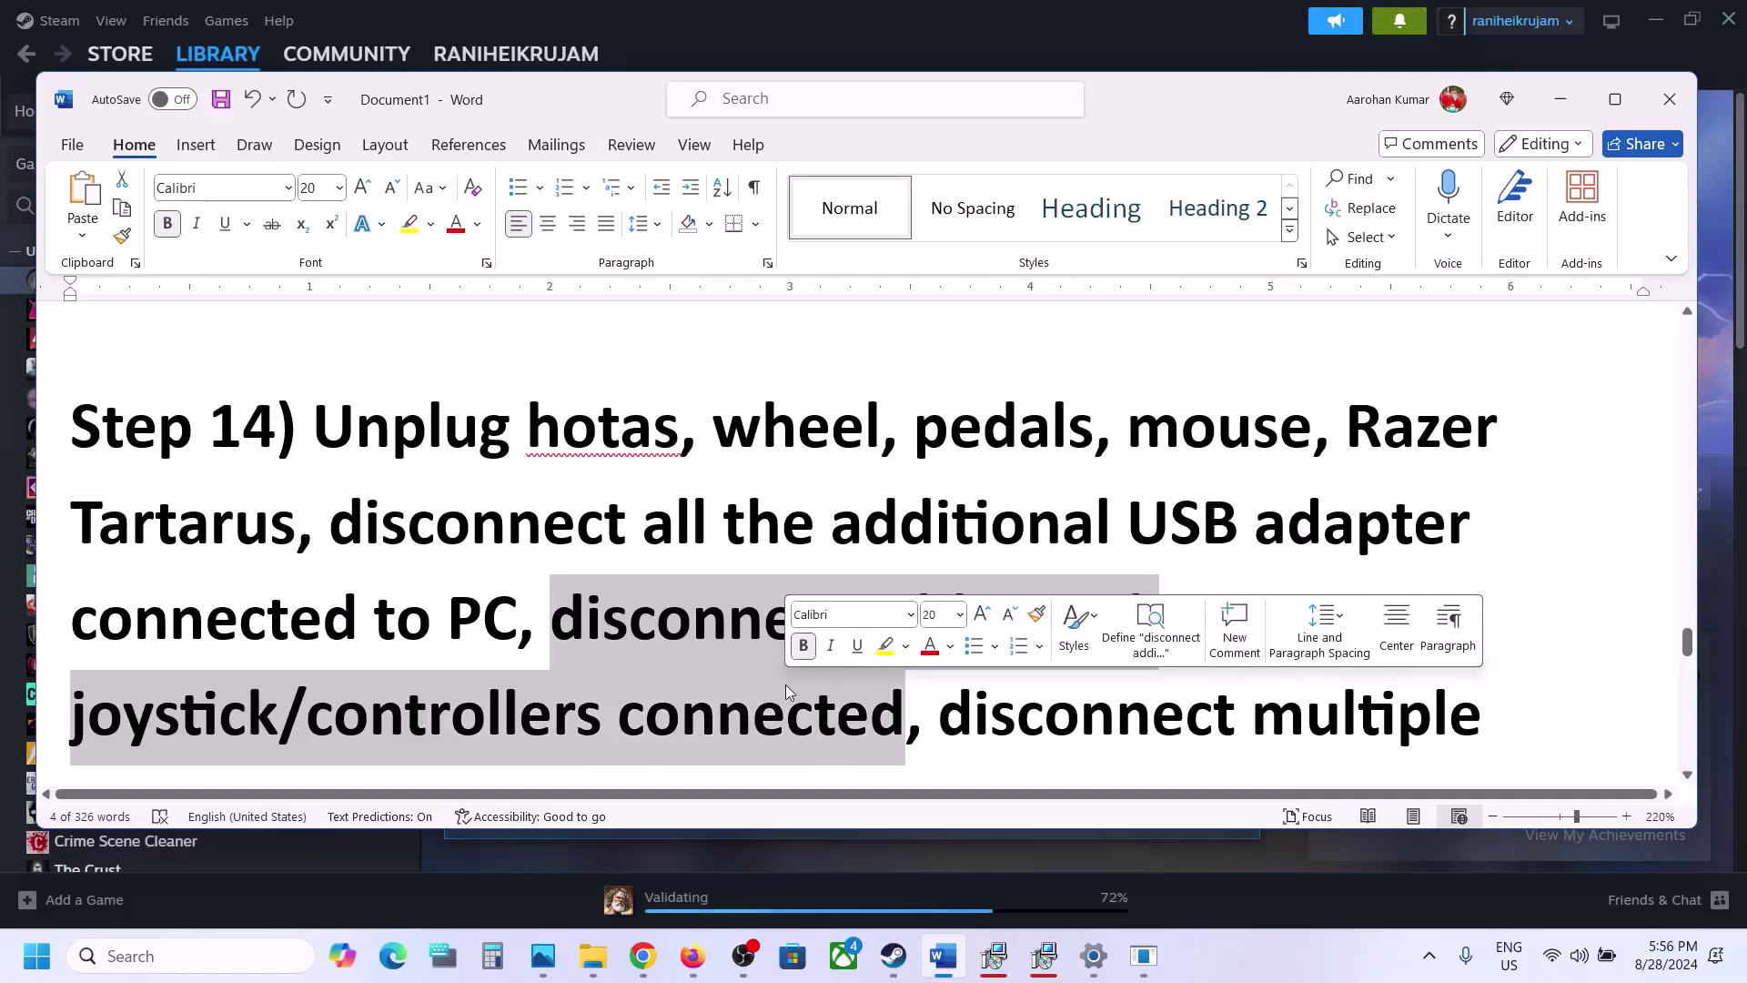
Highlight "disconnect multiple monitors" and then "Disable overlay" in Step 14 of the notes.
{"action": "scroll", "coordinate": [784, 684], "scroll_direction": "down", "scroll_amount": 1}
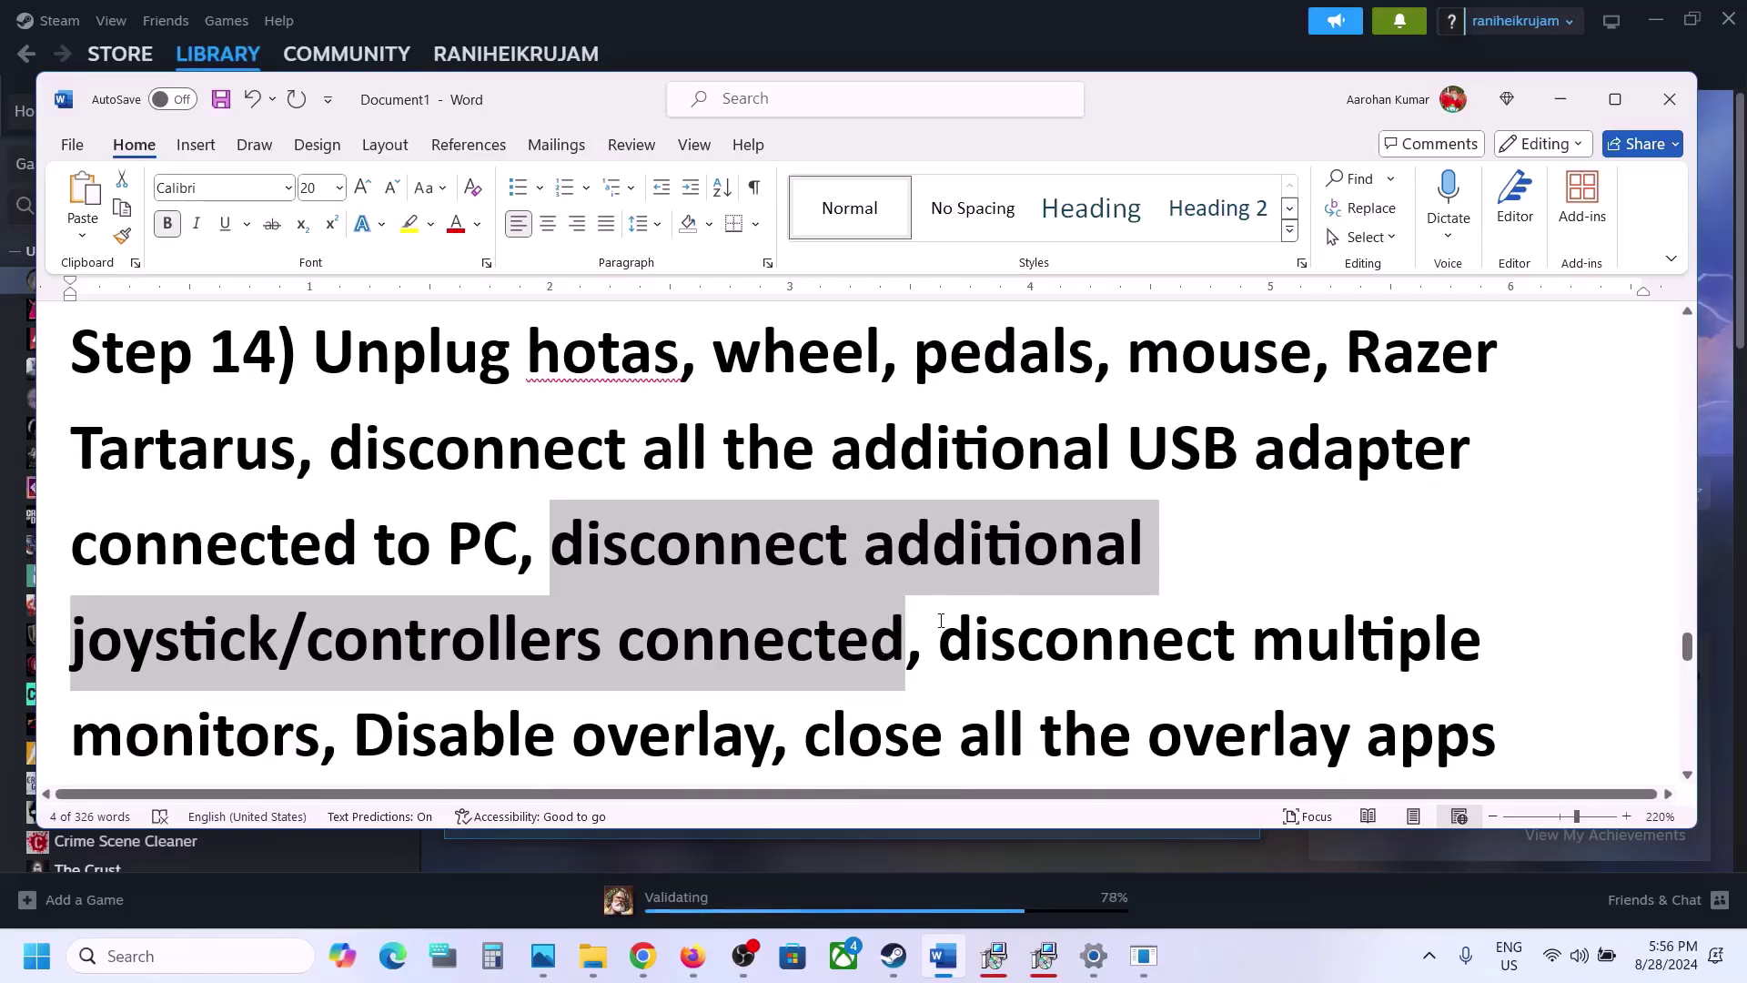
{"action": "left_click_drag", "start_coordinate": [941, 620], "coordinate": [325, 728]}
{"action": "scroll", "coordinate": [325, 696], "scroll_direction": "down", "scroll_amount": 4}
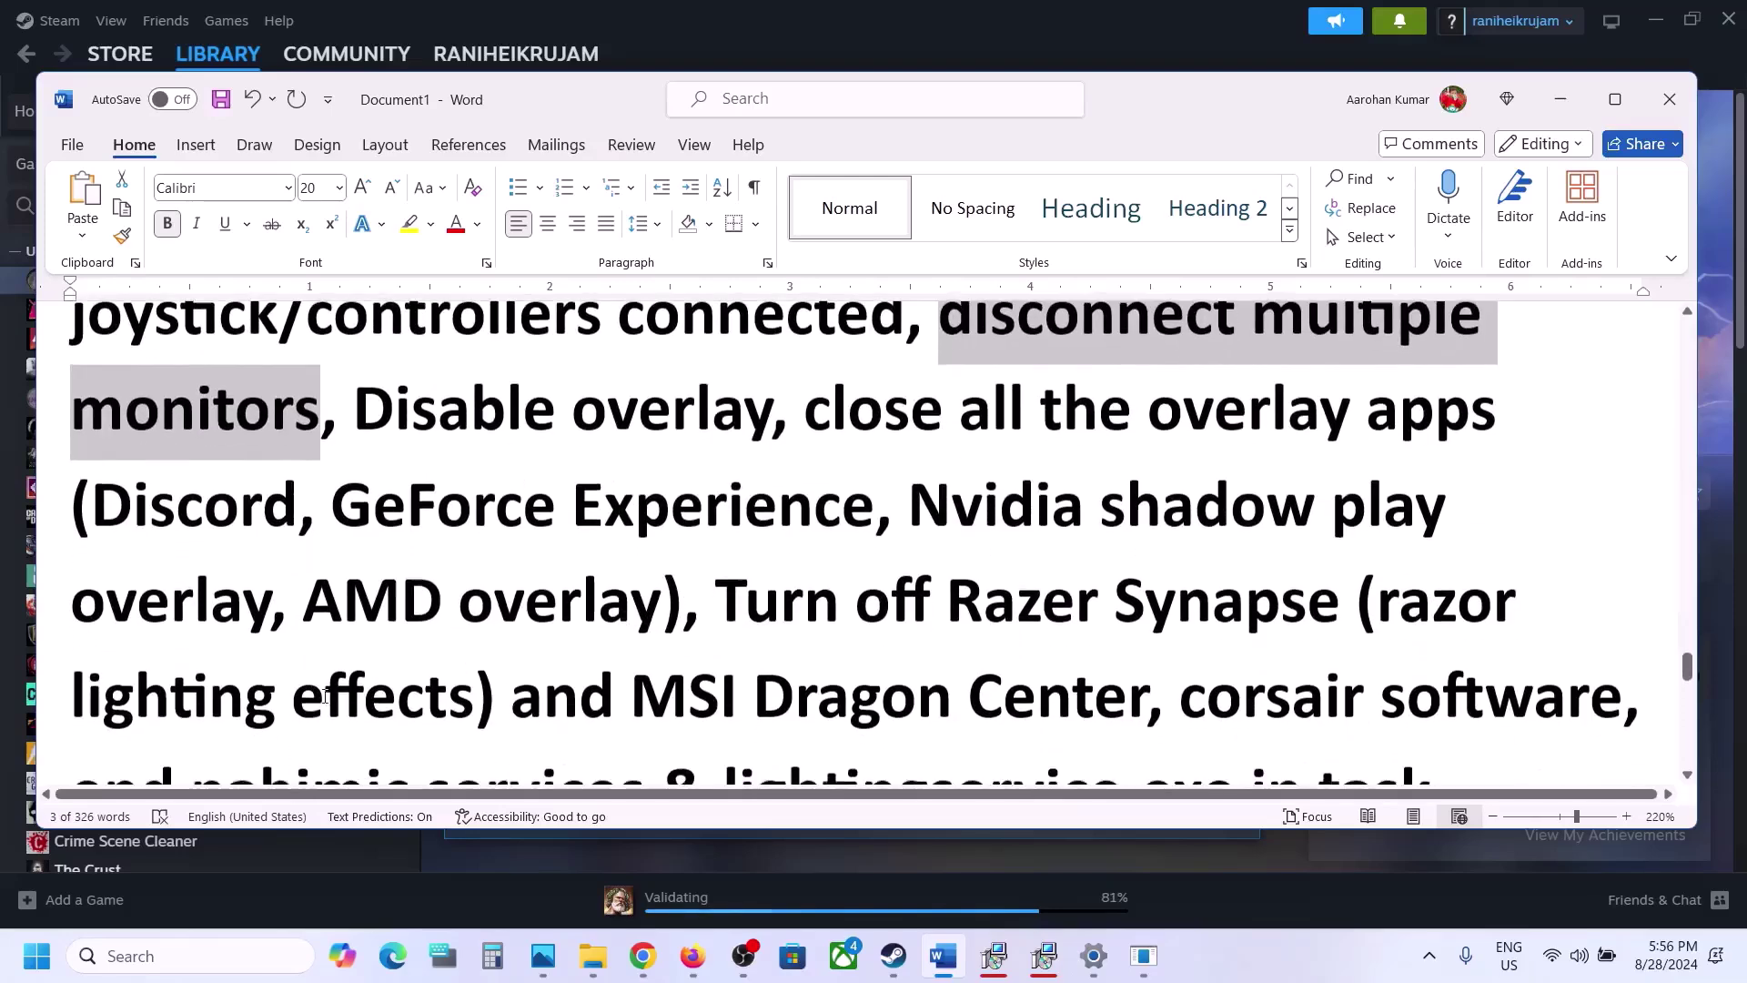
{"action": "left_click_drag", "start_coordinate": [354, 409], "coordinate": [770, 411]}
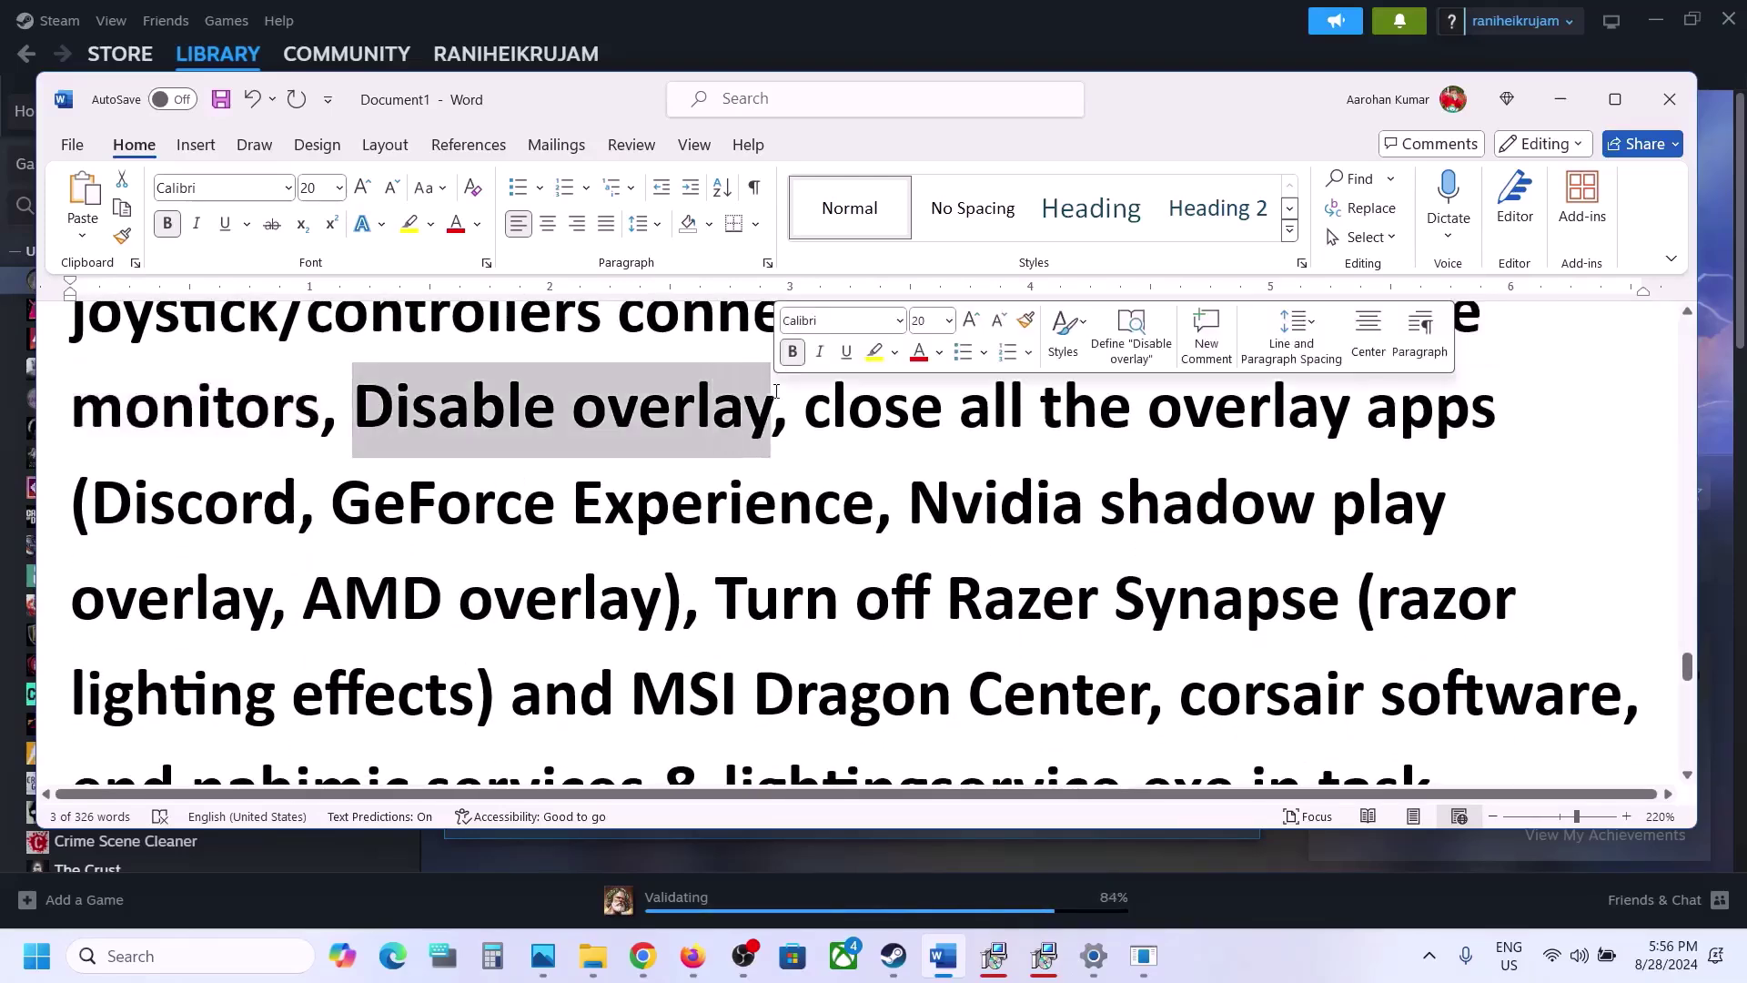
Switch to Steam, check the in-game Steam Overlay setting in Age of Mythology: Retold's properties, and minimize the properties window.
{"action": "left_click", "coordinate": [955, 69]}
{"action": "right_click", "coordinate": [182, 284]}
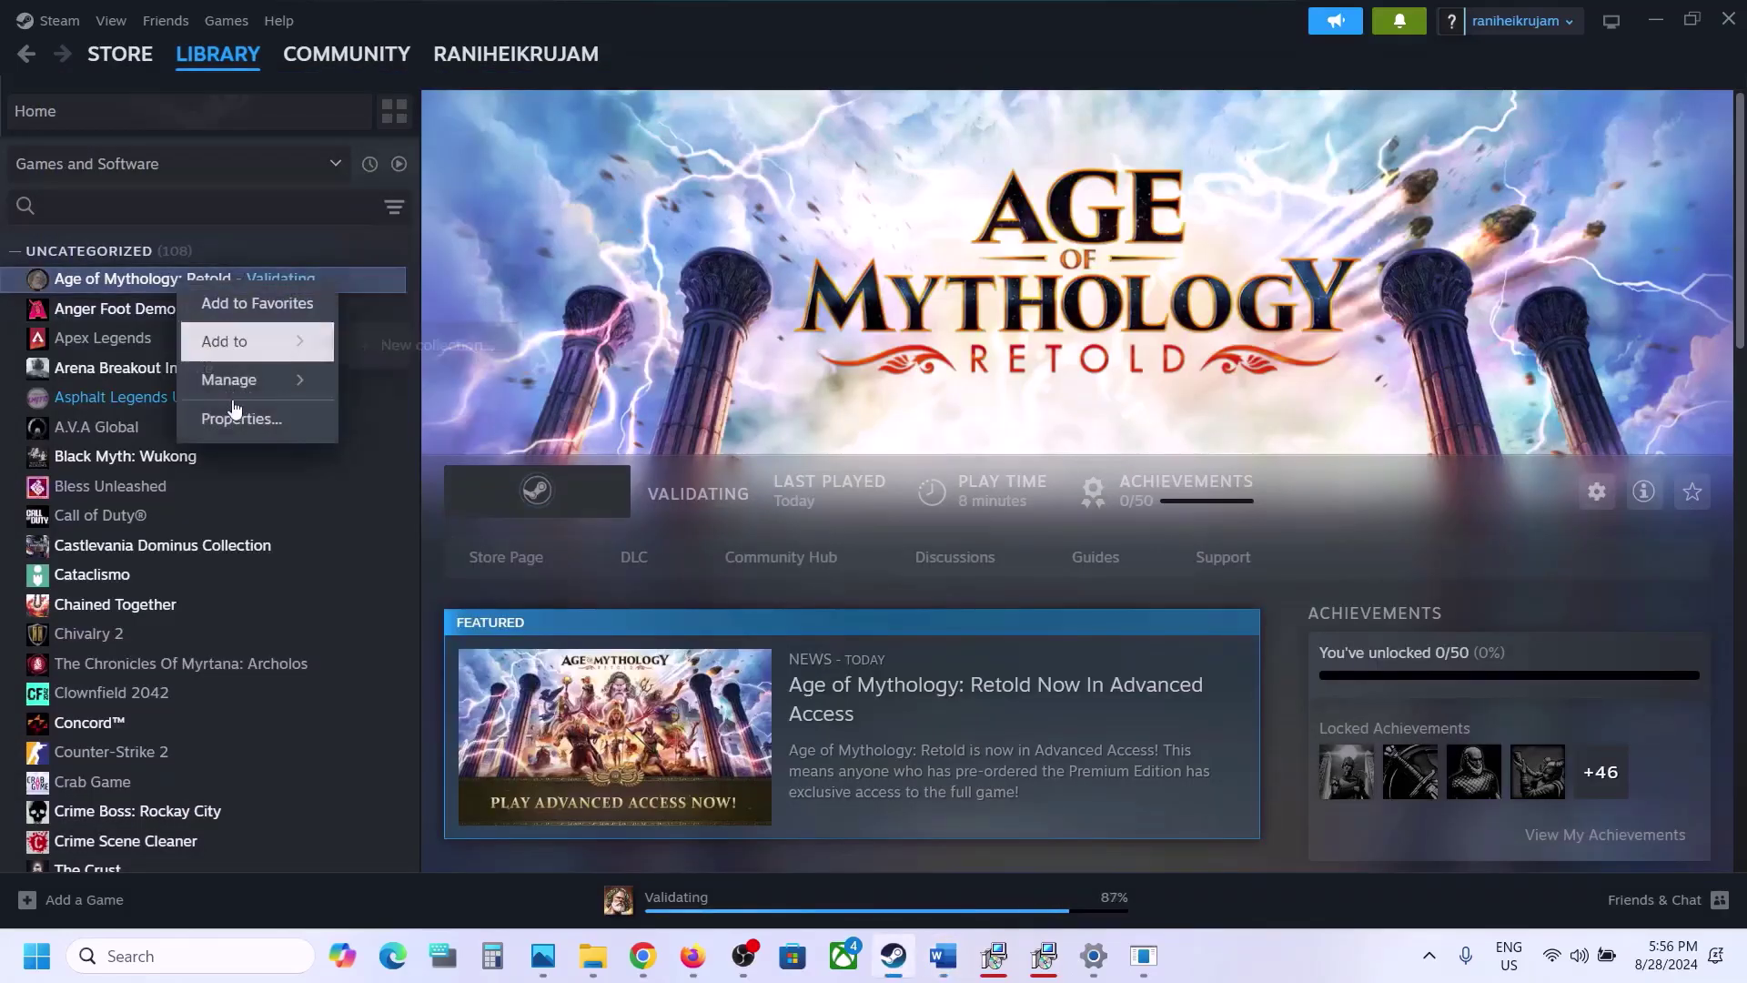
{"action": "left_click", "coordinate": [239, 418]}
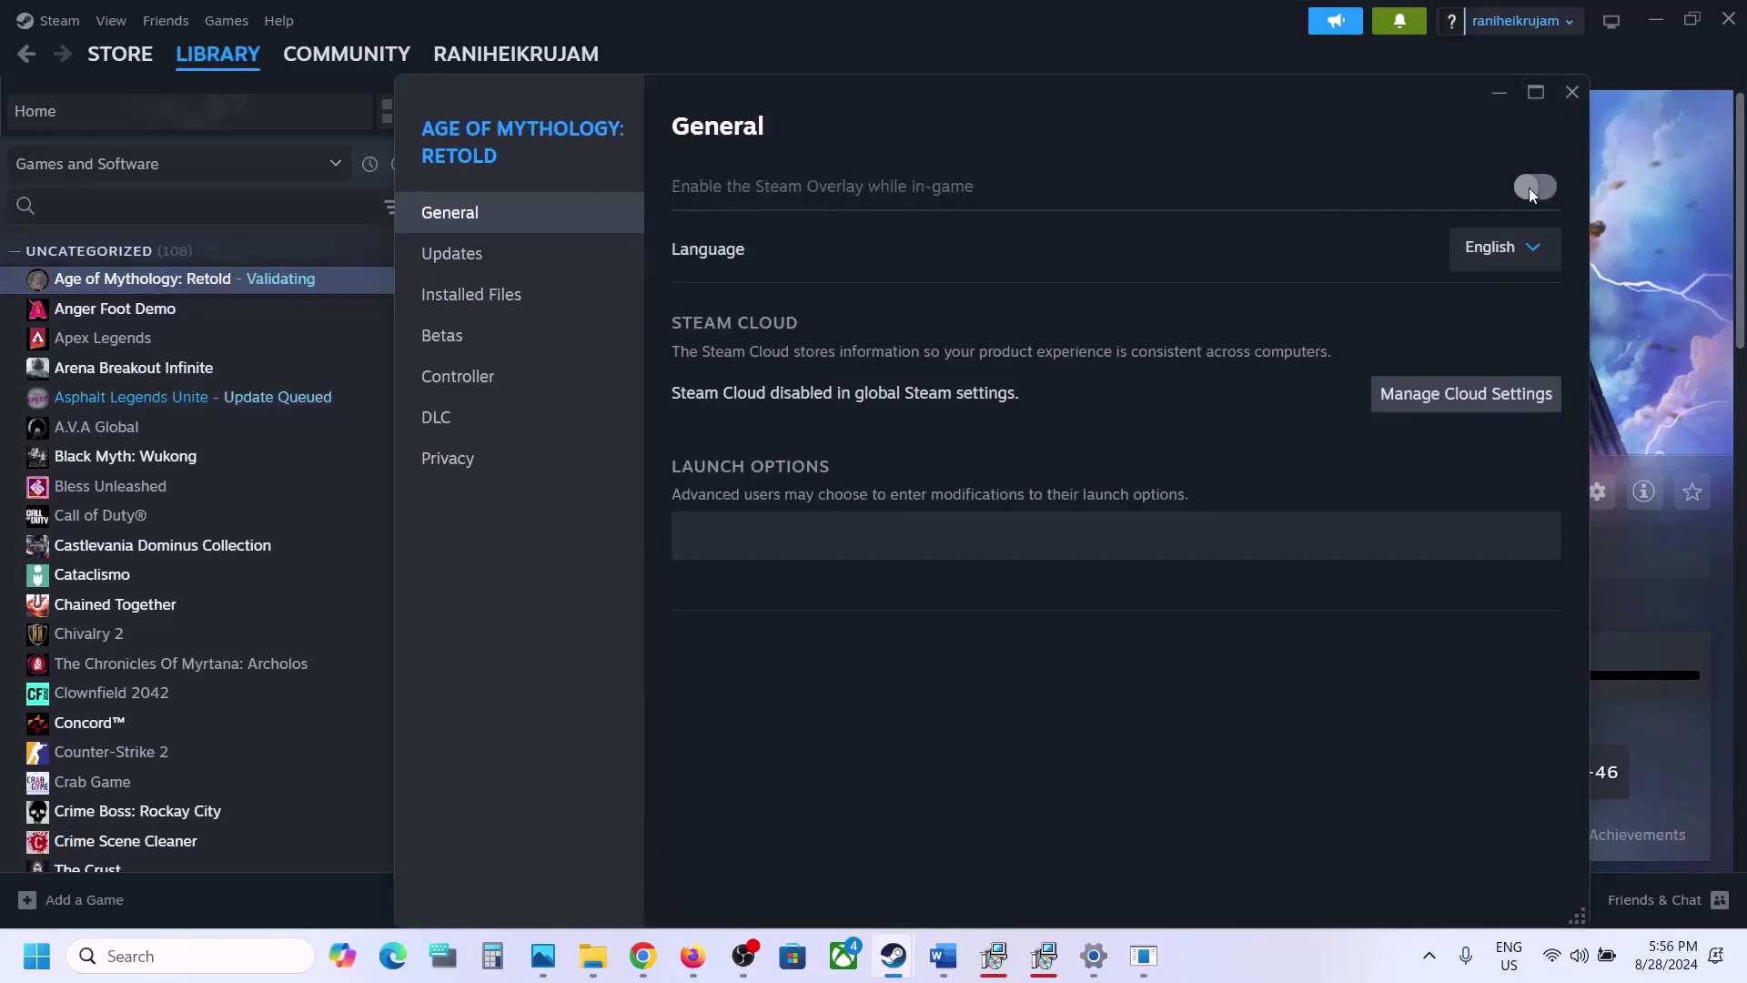
{"action": "left_click", "coordinate": [1499, 95]}
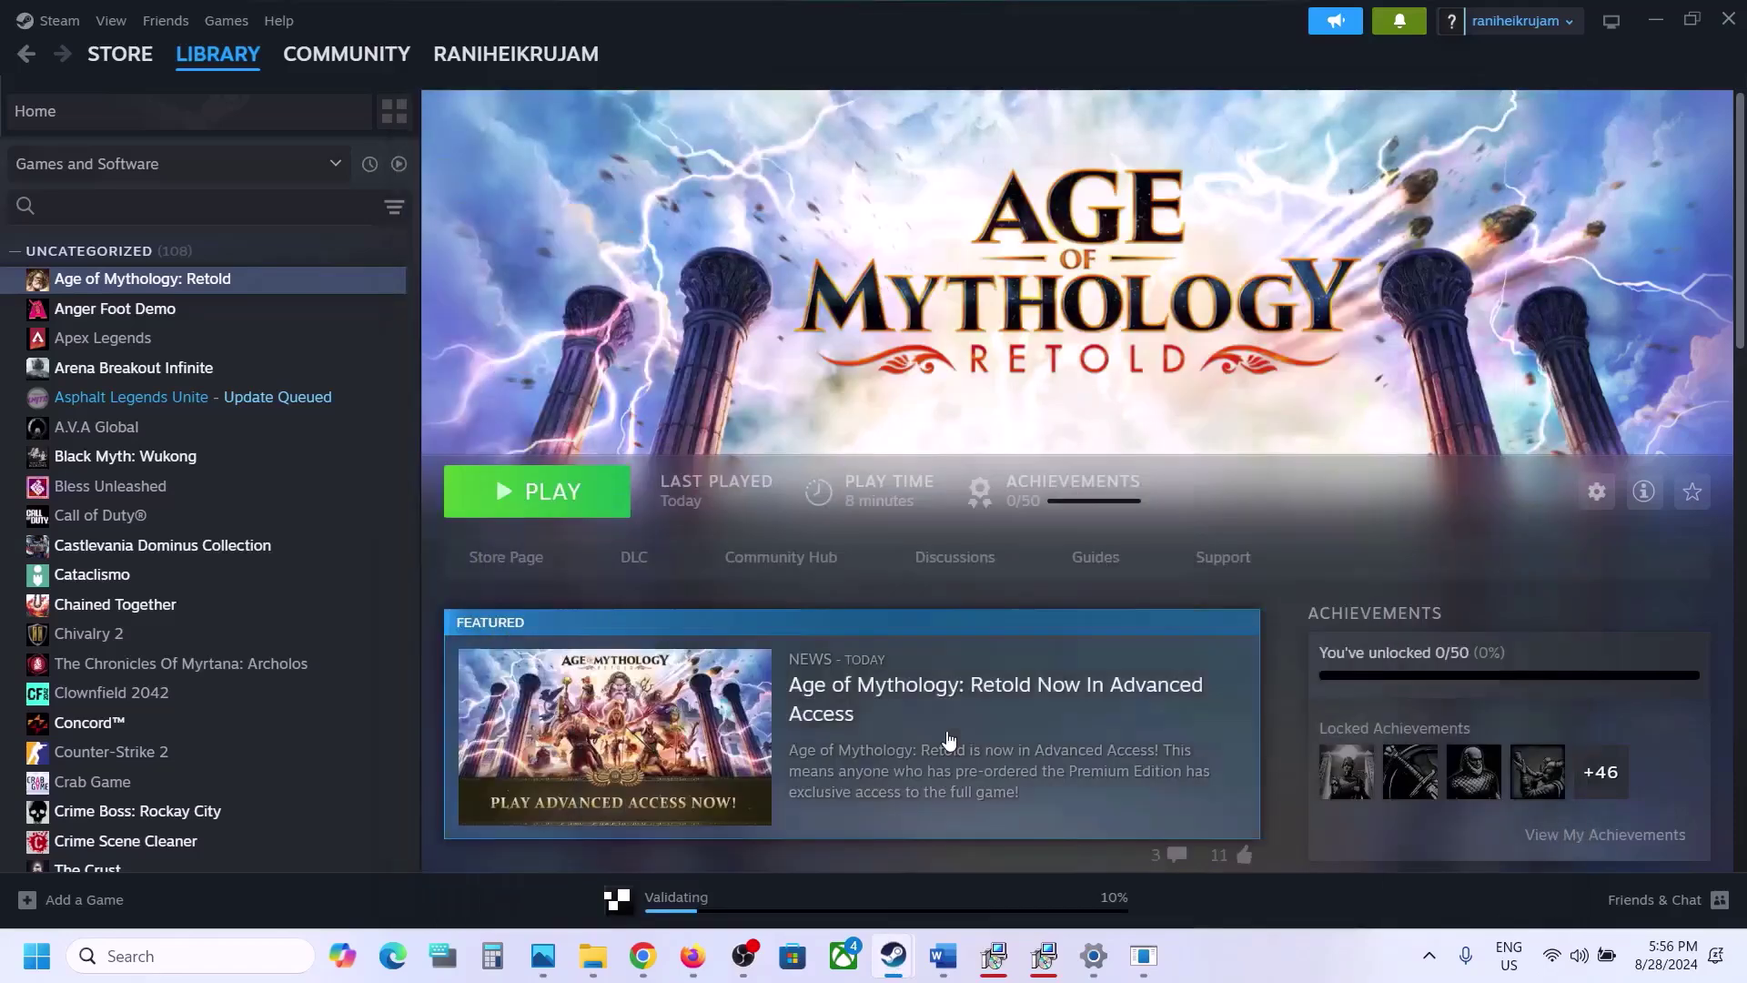
Return to the Word notes, highlight the advice to close all overlay apps such as Discord and GeForce, and review the rest of Step 14.
{"action": "left_click", "coordinate": [943, 956]}
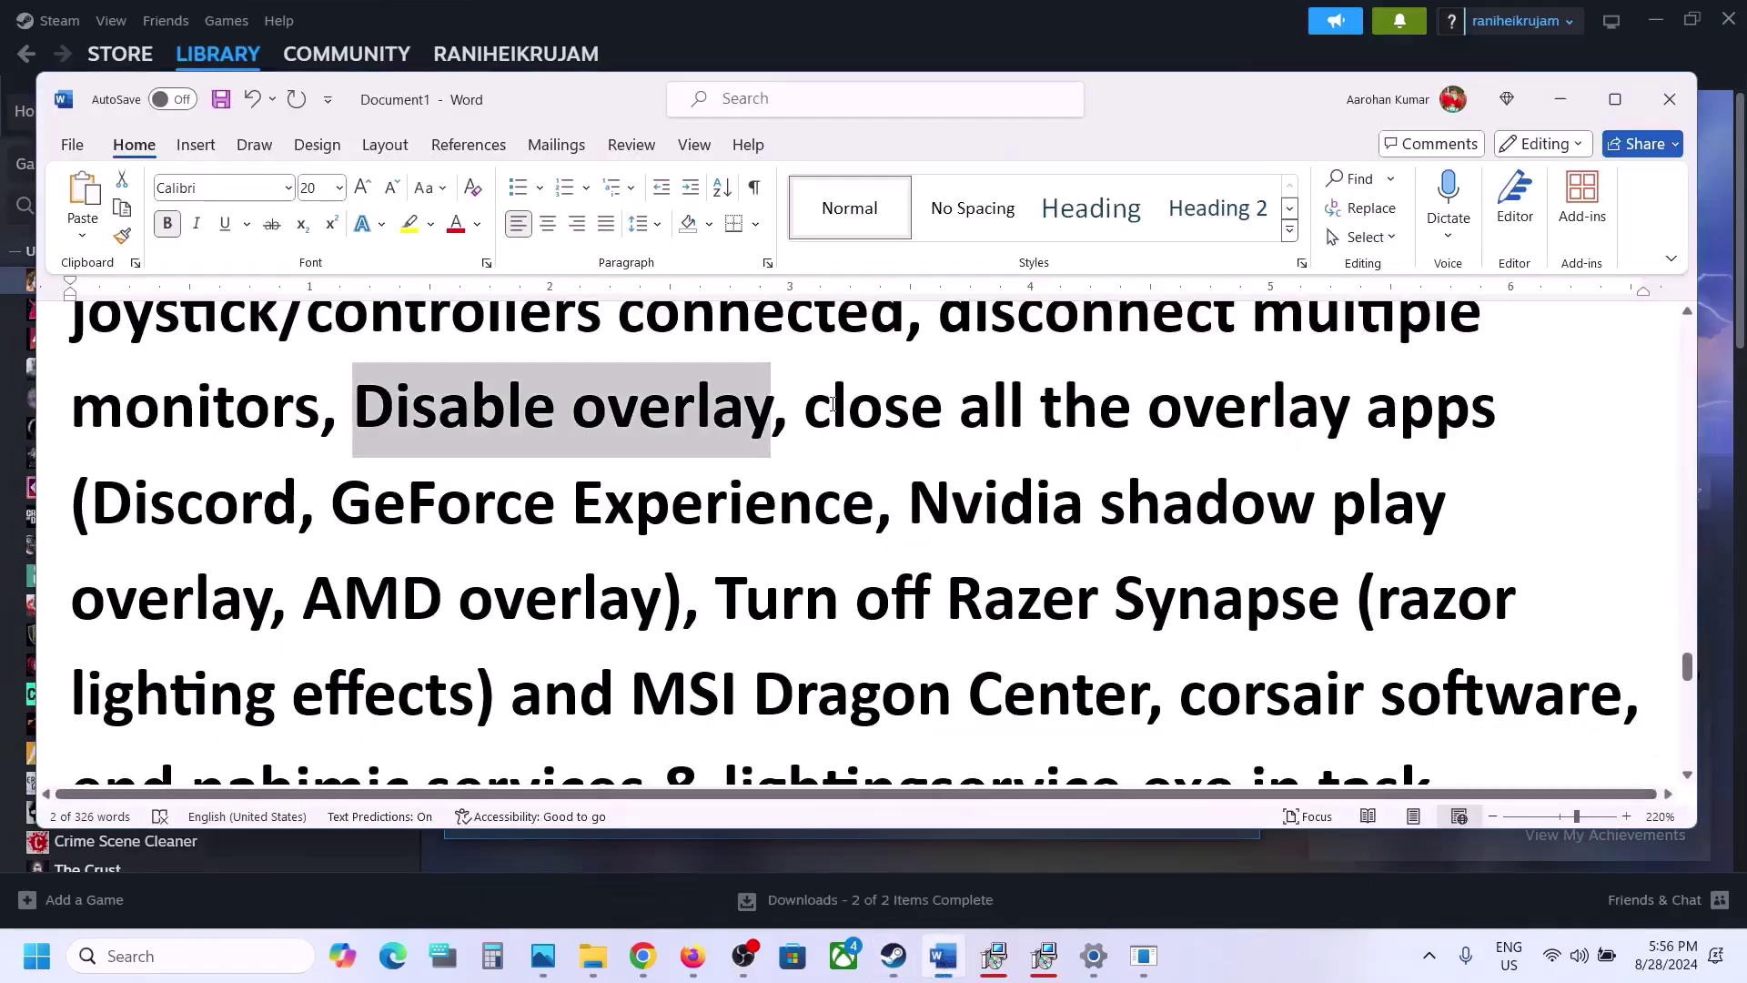
{"action": "left_click_drag", "start_coordinate": [850, 450], "coordinate": [701, 507]}
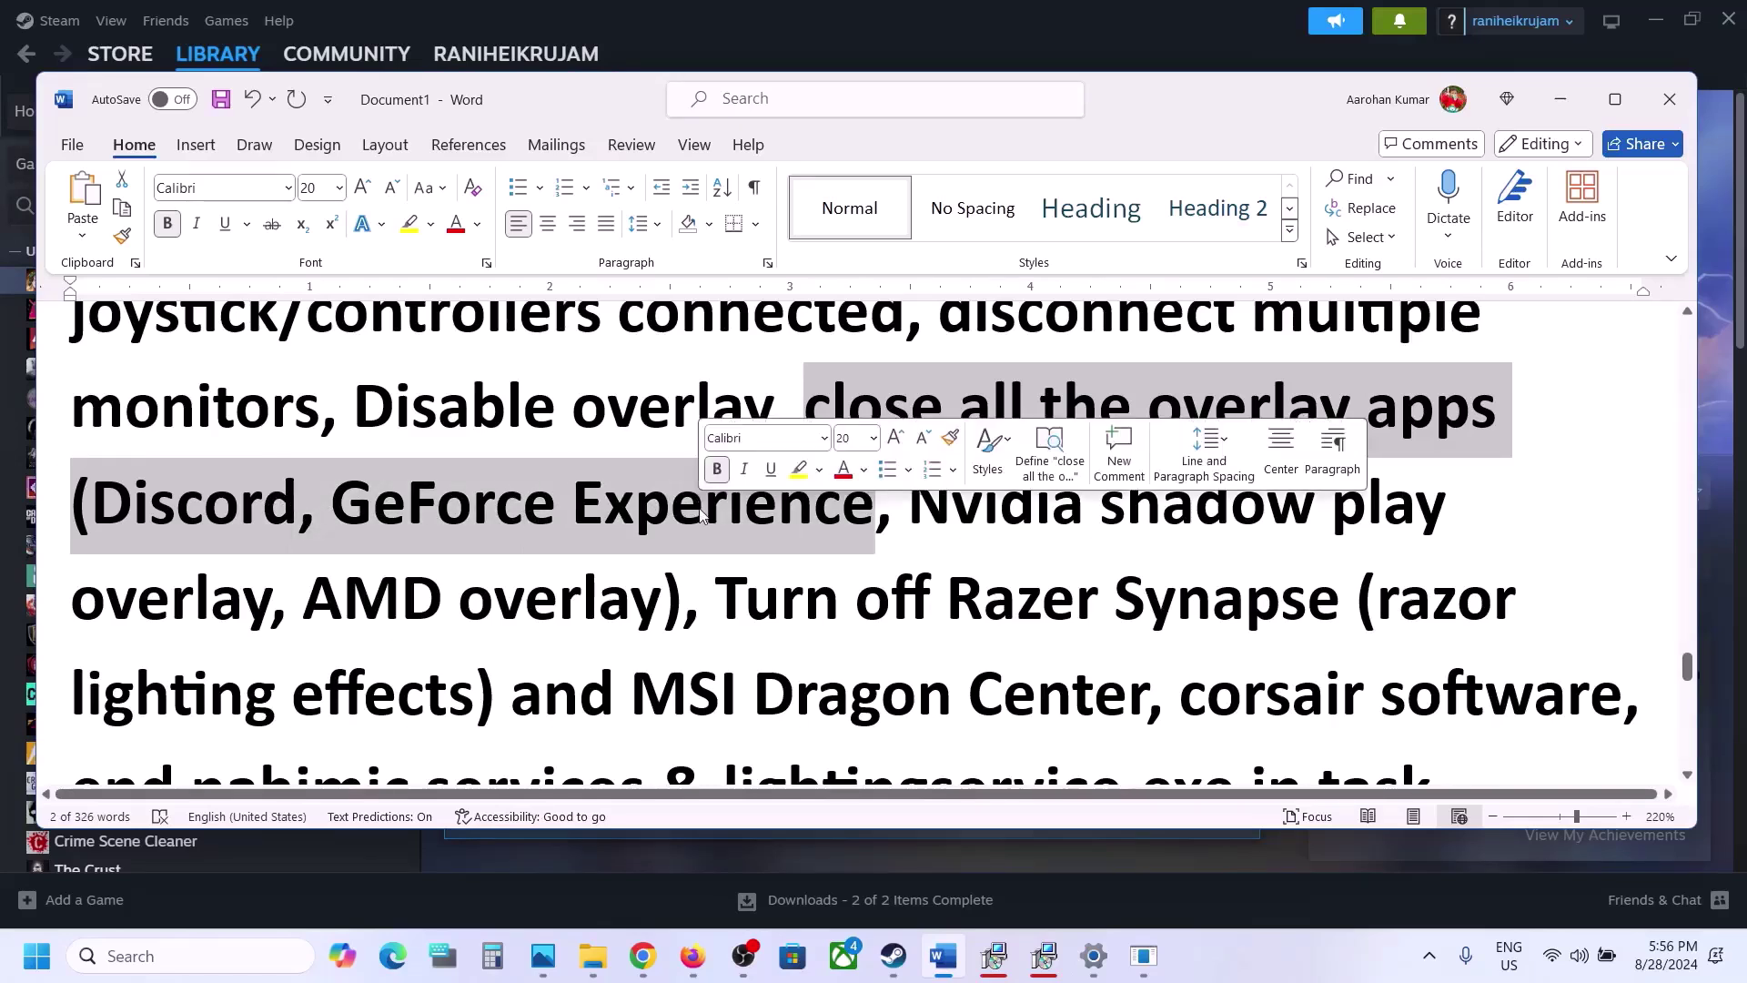
{"action": "left_click", "coordinate": [768, 356]}
{"action": "scroll", "coordinate": [769, 356], "scroll_direction": "up", "scroll_amount": 1}
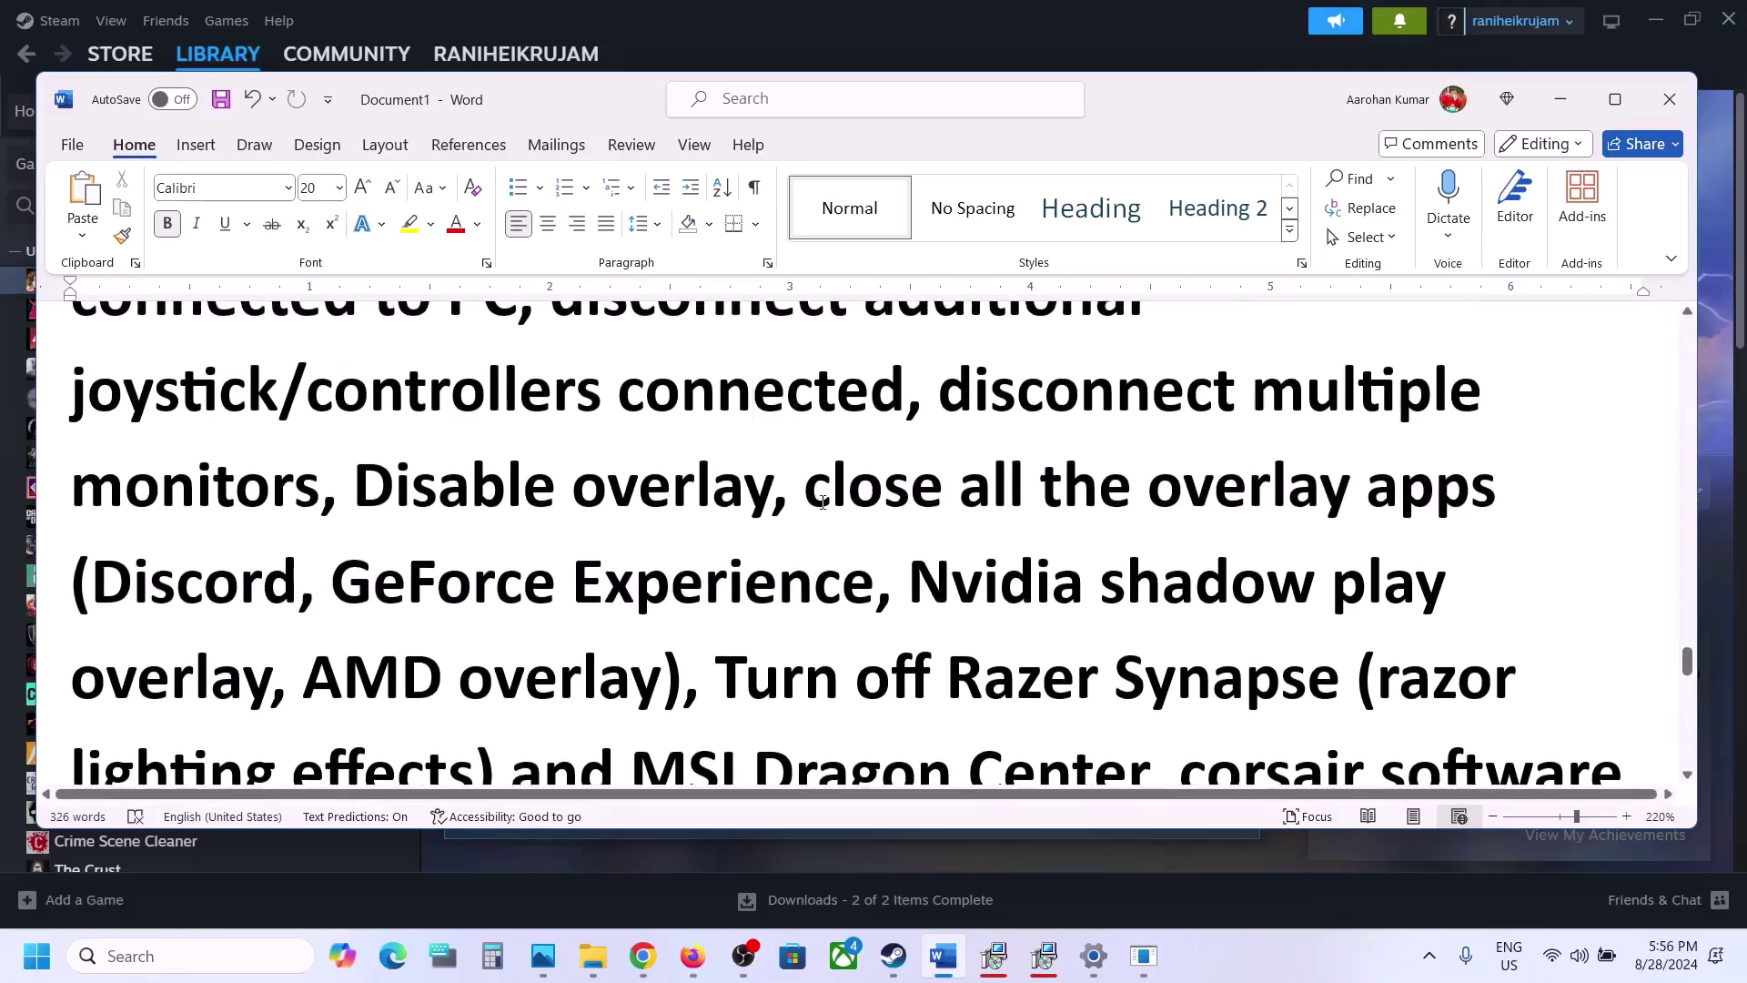
{"action": "left_click_drag", "start_coordinate": [832, 487], "coordinate": [572, 582]}
{"action": "scroll", "coordinate": [878, 431], "scroll_direction": "down", "scroll_amount": 5}
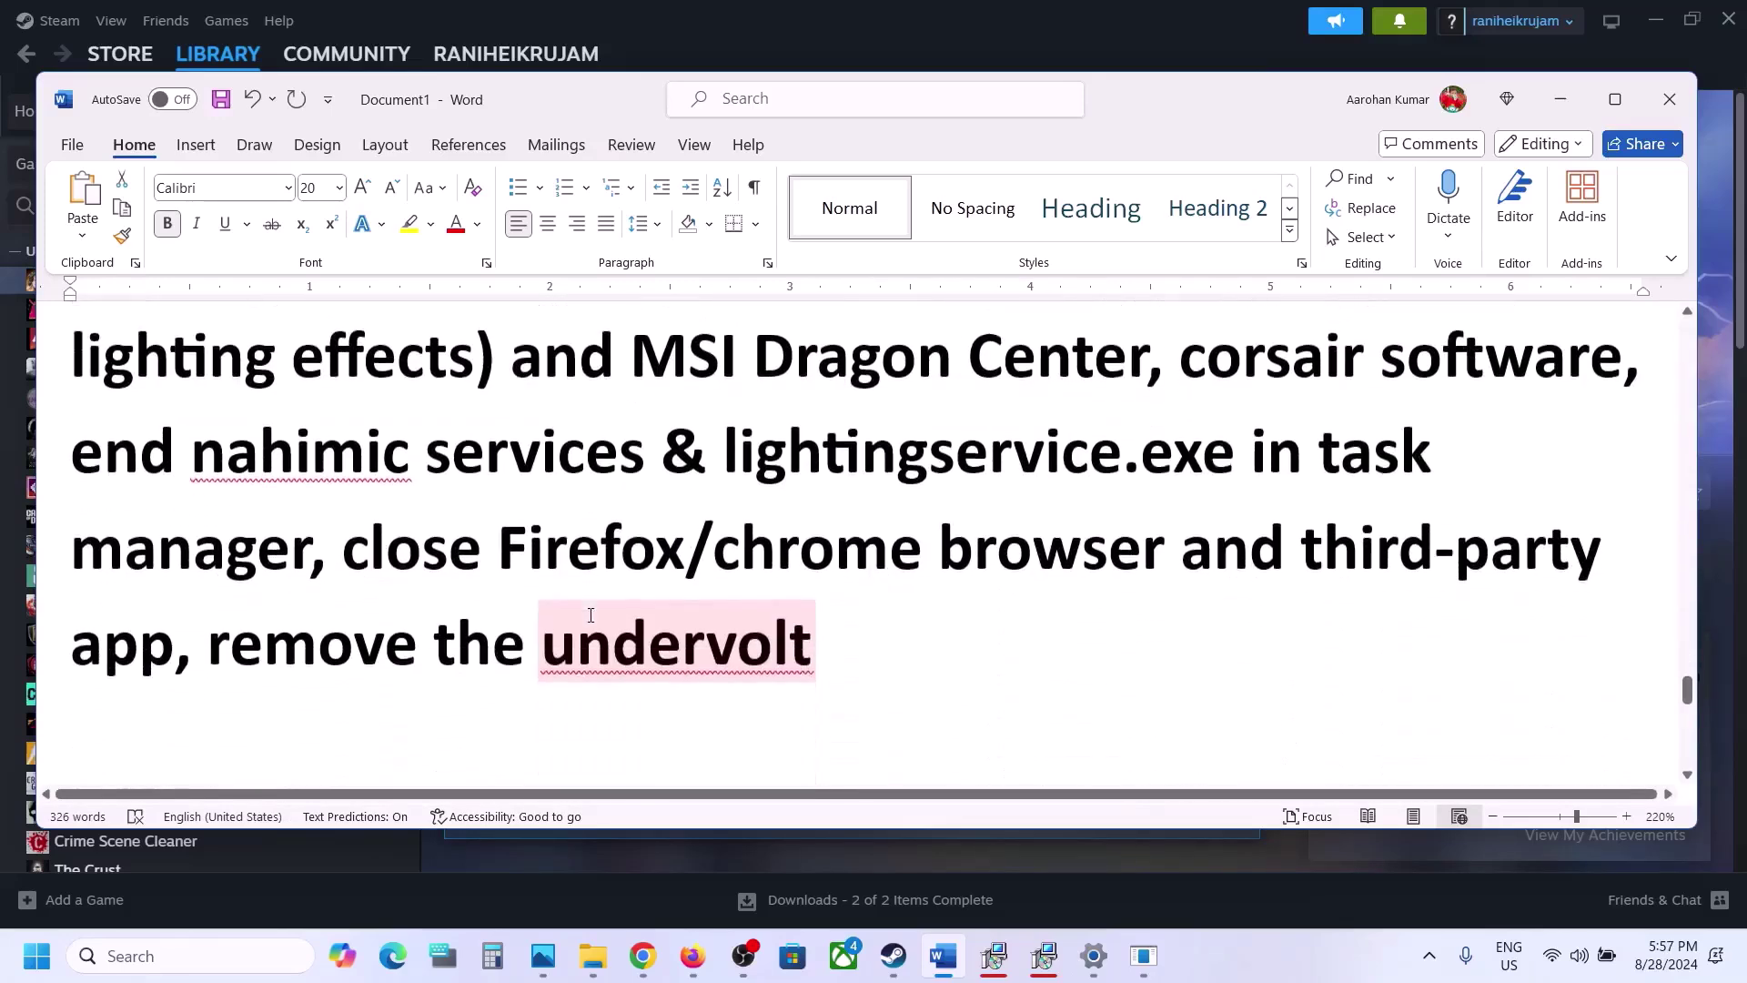
{"action": "scroll", "coordinate": [878, 431], "scroll_direction": "up", "scroll_amount": 3}
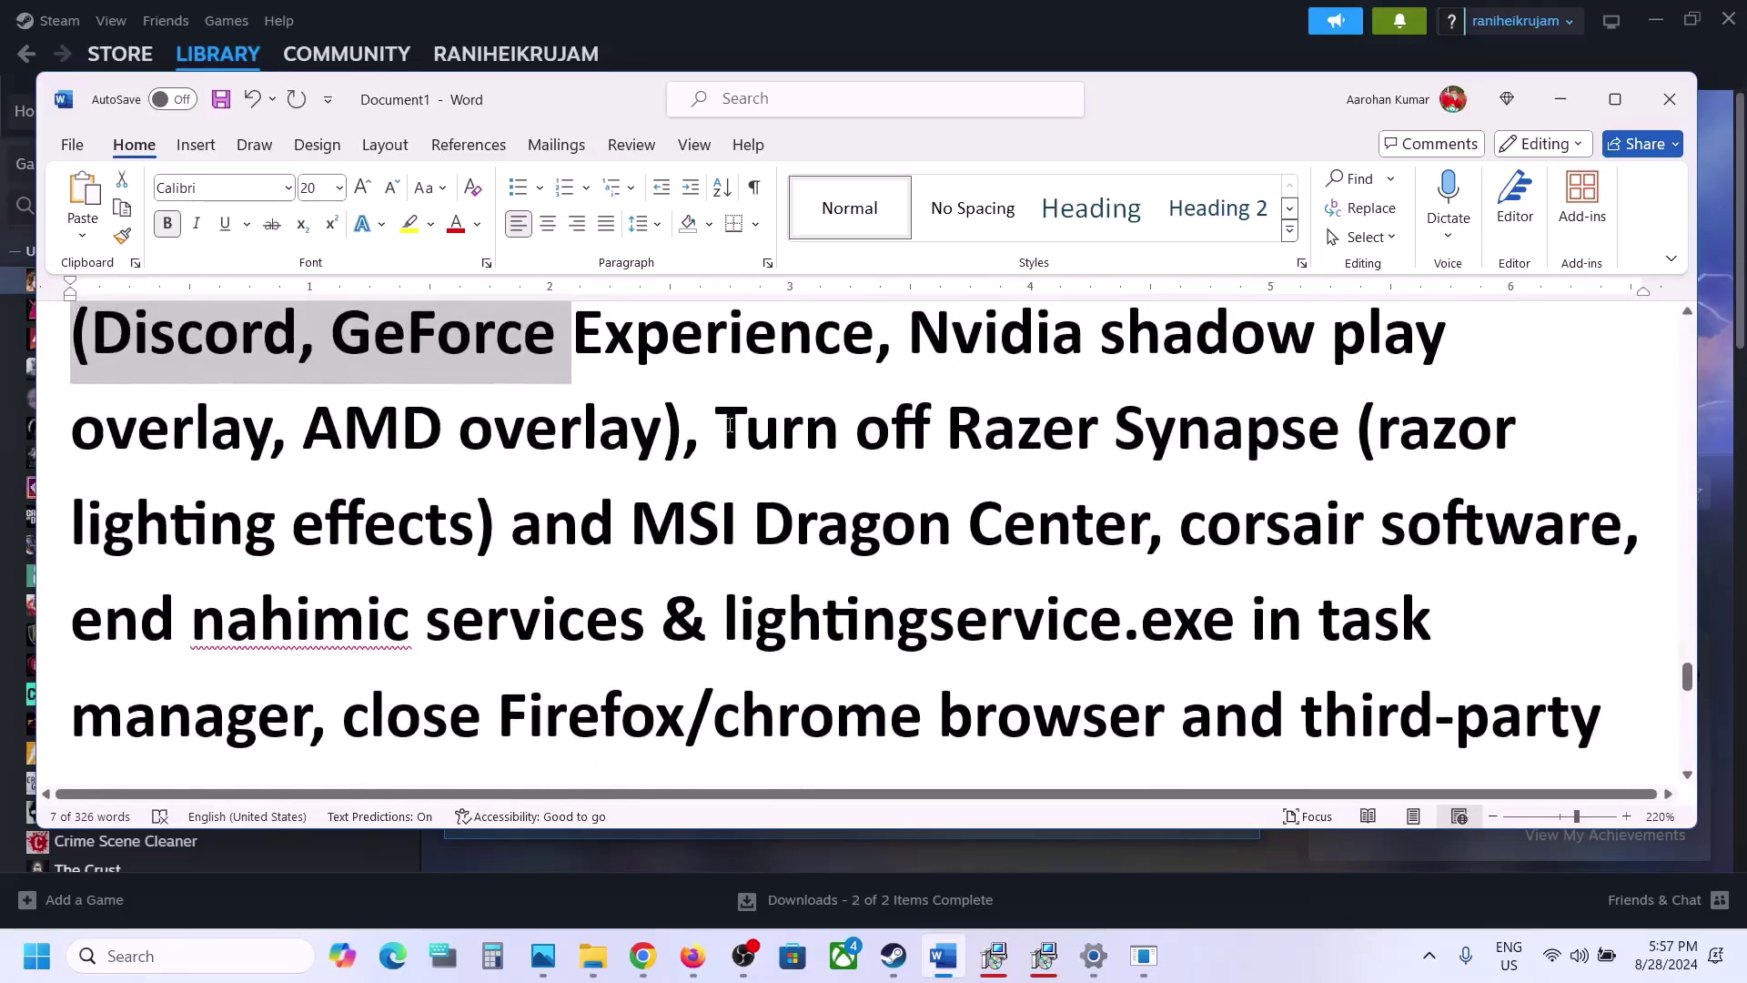